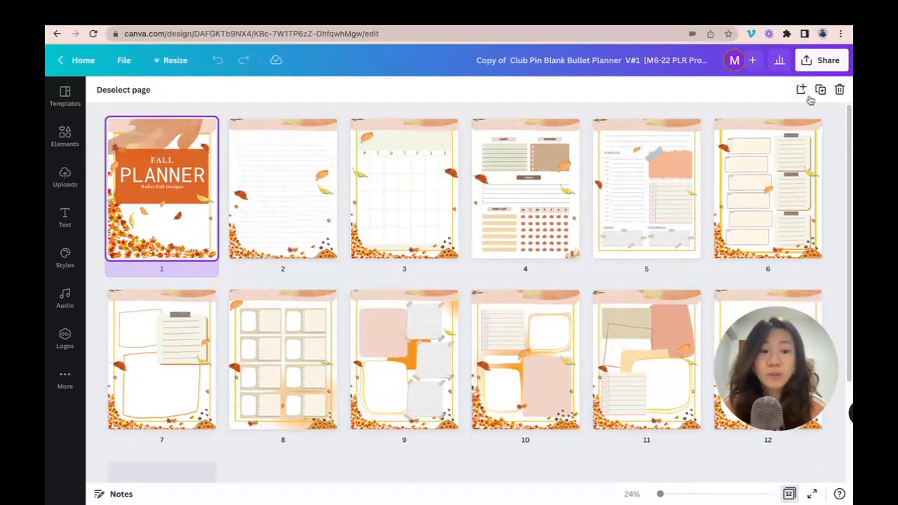
- Open the download options for the planner, choose PDF Standard as the file type, and close them without downloading
left_click(819, 60)
left_click_drag(787, 352, 123, 409)
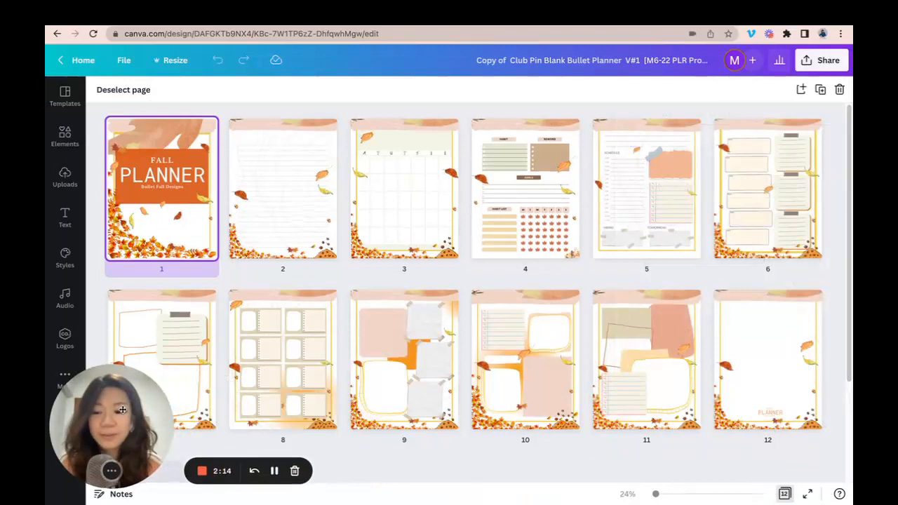
left_click(829, 61)
left_click(715, 333)
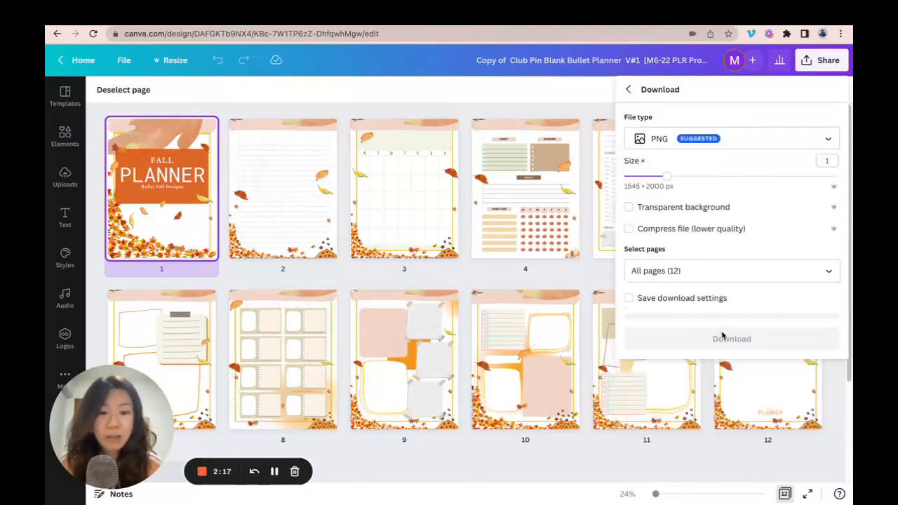
left_click(710, 140)
left_click(703, 185)
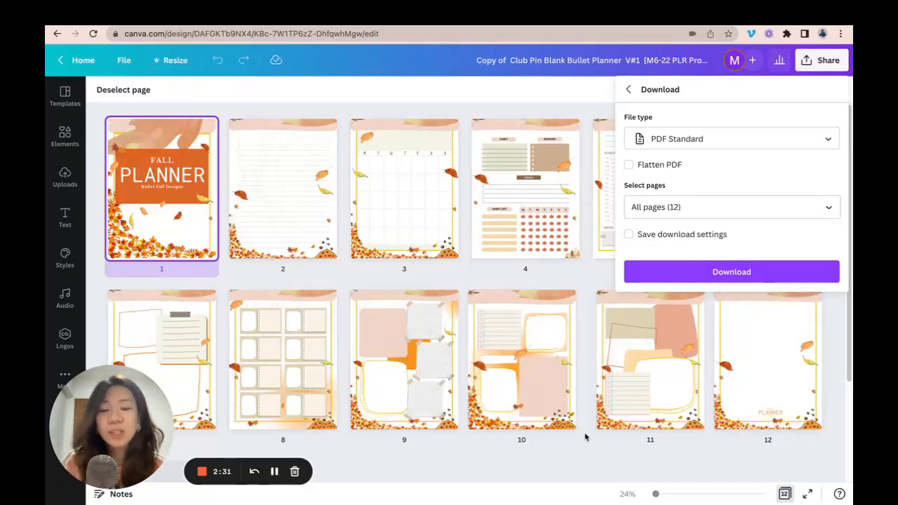
left_click(580, 462)
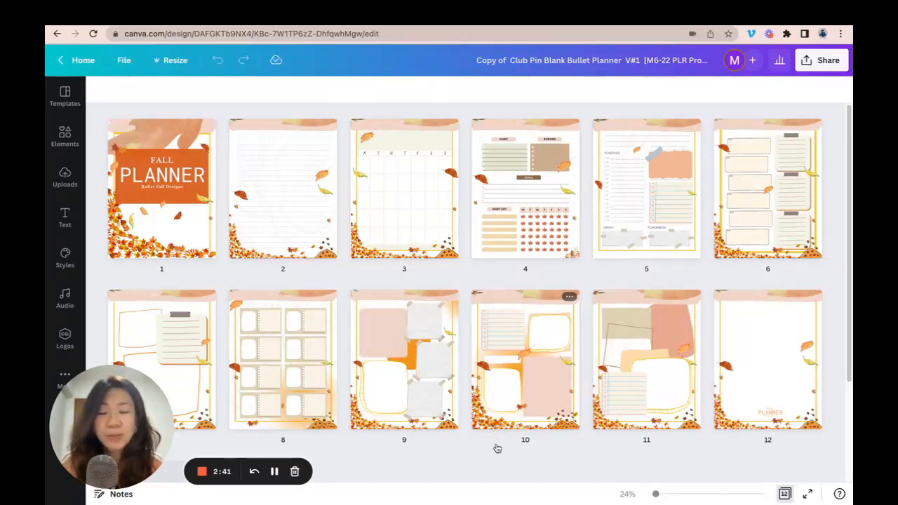
- Open the cover page from the page overview and clear the large watercolour leaf artwork and the autumn leaf pile
mouse_move(459, 357)
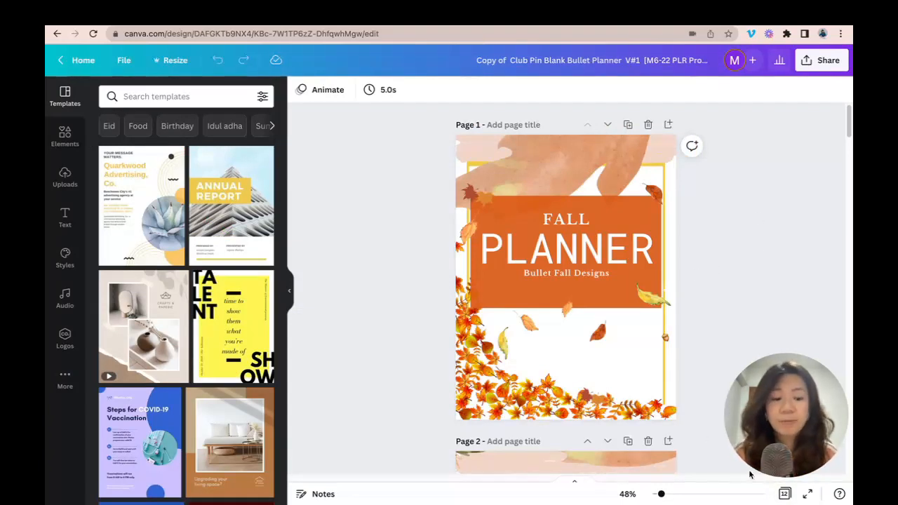
left_click(786, 494)
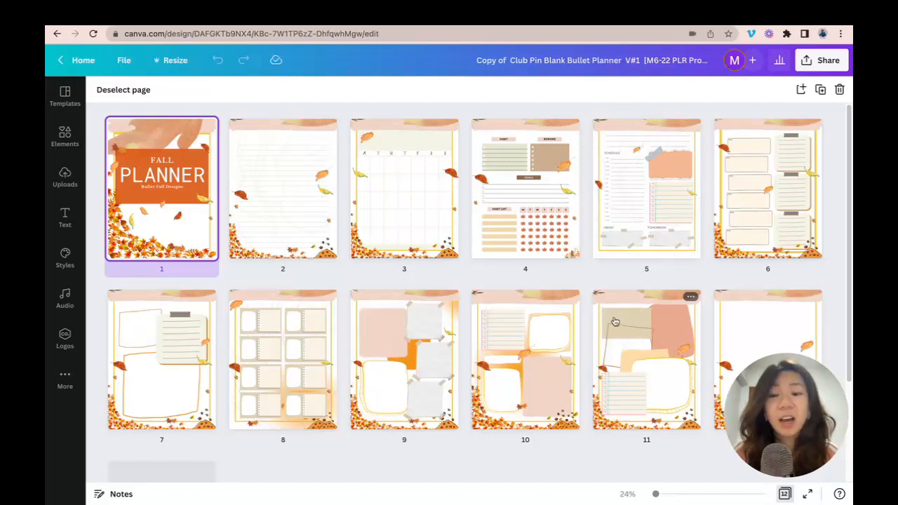
double_click(156, 217)
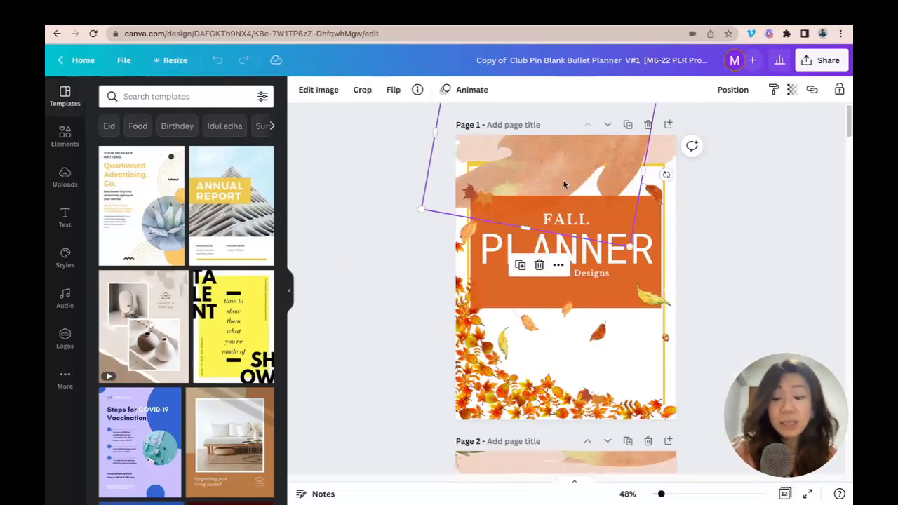
key("Delete")
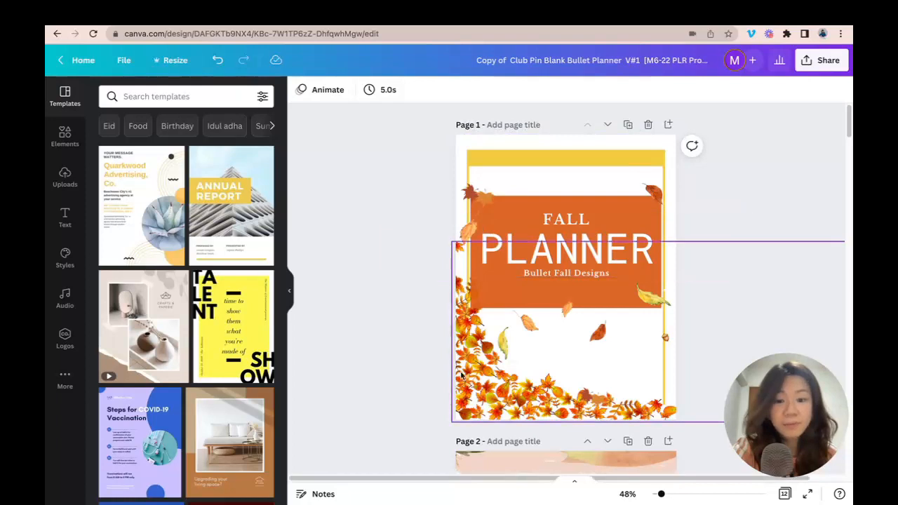
key("ctrl+z")
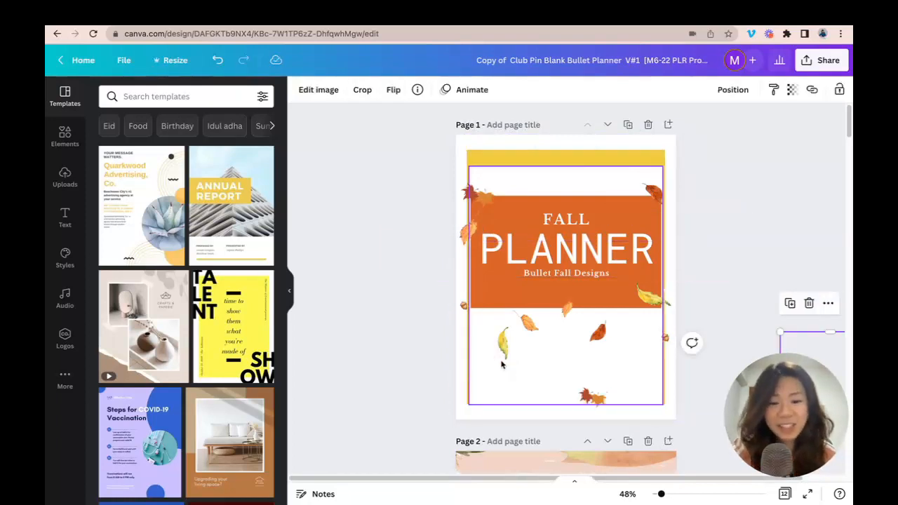
- Delete the scattered leaves below the cover's orange block, the yellow leaf at its corner, and the acorn on its left edge
left_click(502, 345)
key("Delete")
left_click(530, 323)
key("Delete")
left_click(568, 310)
key("Delete")
left_click(597, 332)
key("Delete")
left_click(593, 398)
key("Delete")
left_click(652, 296)
key("Delete")
left_click(665, 337)
left_click(463, 307)
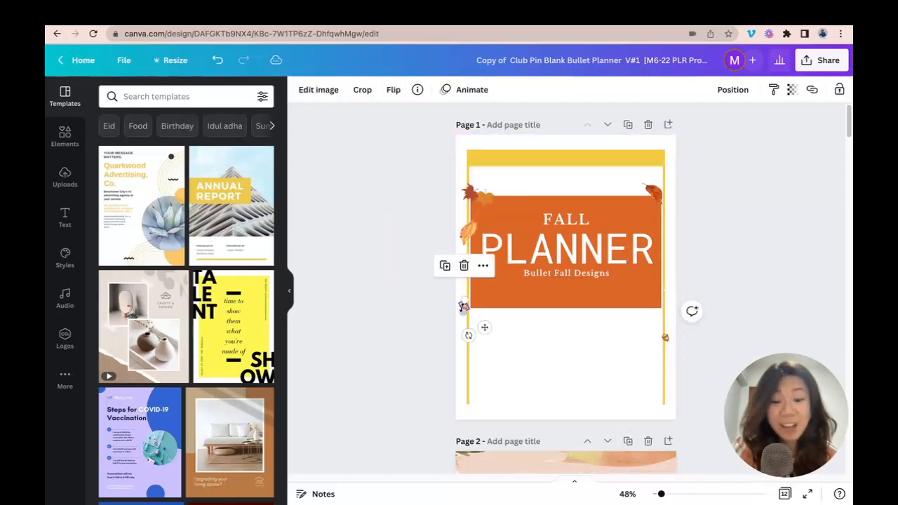
key("Delete")
left_click(464, 235)
key("Delete")
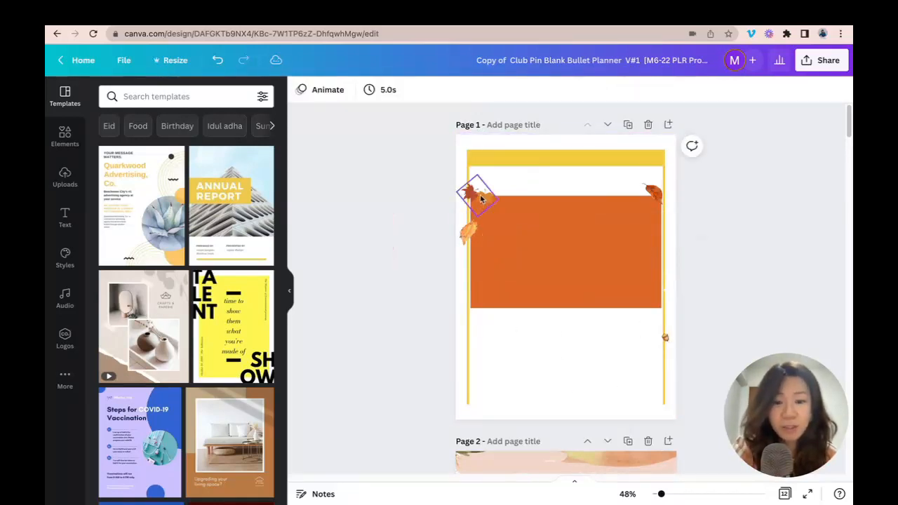
left_click(217, 60)
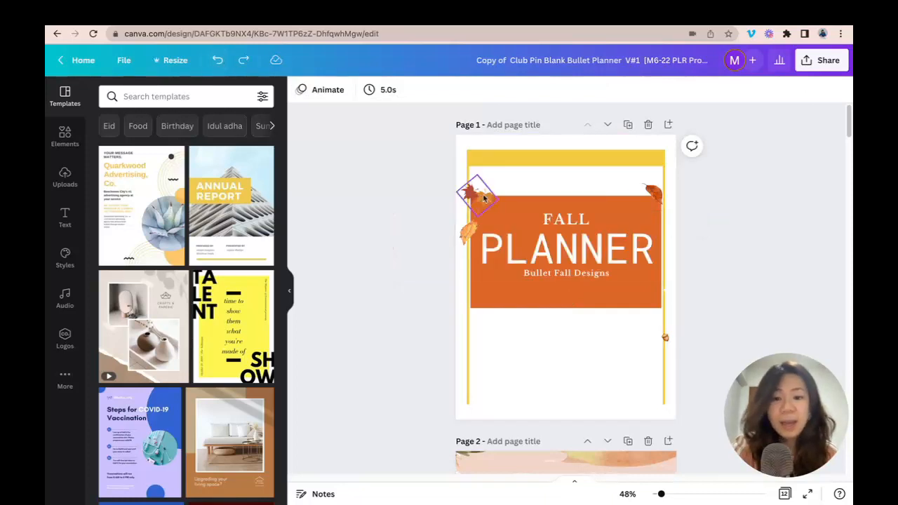
- Delete the remaining leaves around the orange block's upper corners and left edge, plus the acorn on the frame's right side
left_click(468, 232)
left_click(780, 197)
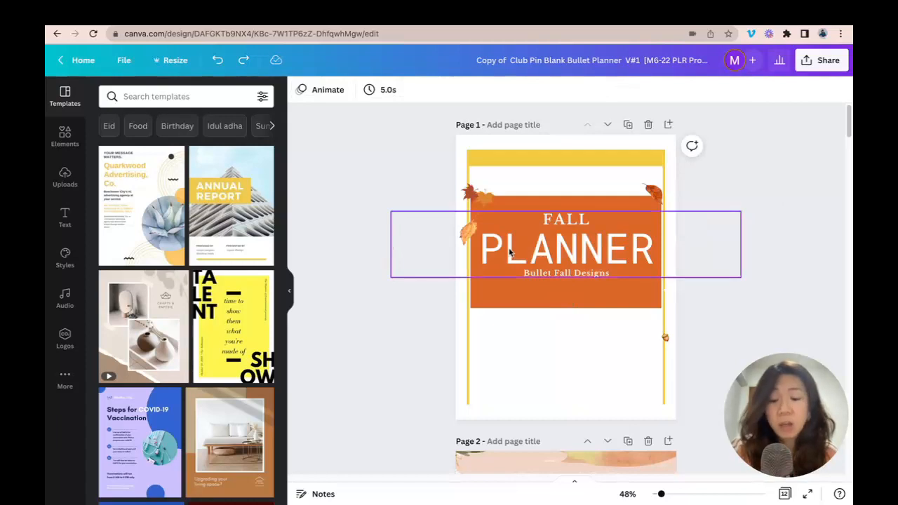
left_click(466, 232)
left_click(467, 234)
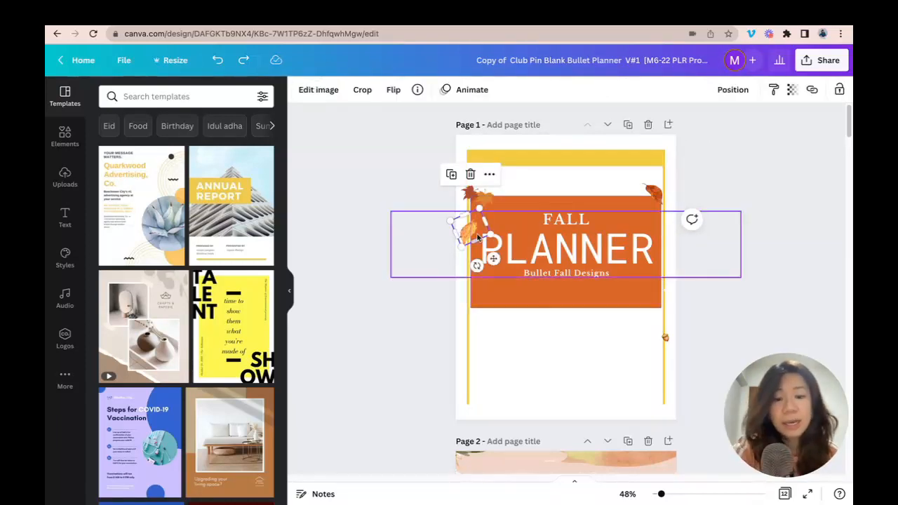
left_click_drag(478, 238, 480, 192)
key("Delete")
left_click(651, 190)
key("Delete")
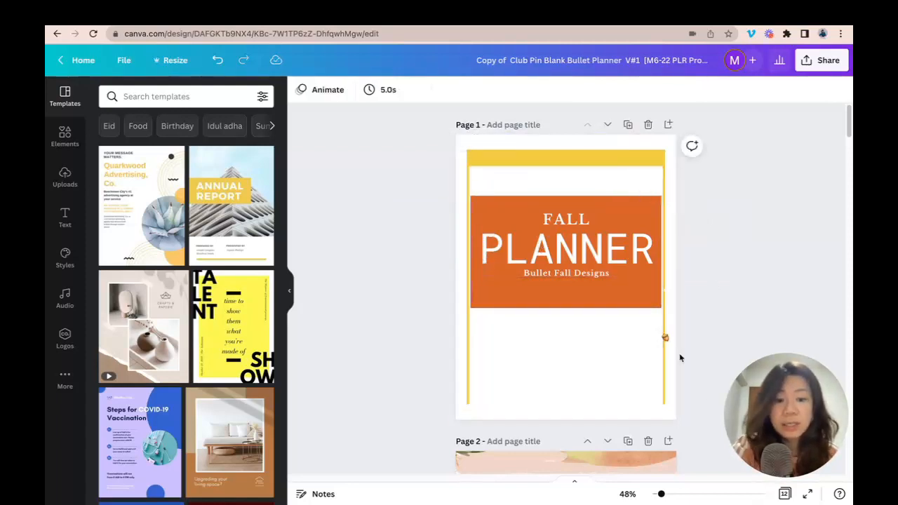
left_click(664, 336)
key("Delete")
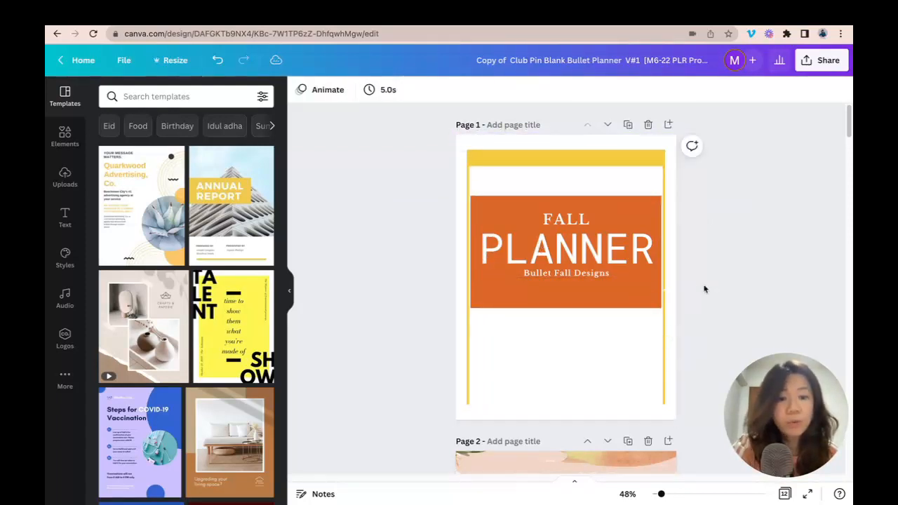
- Delete the orange block behind the cover title
left_click(556, 156)
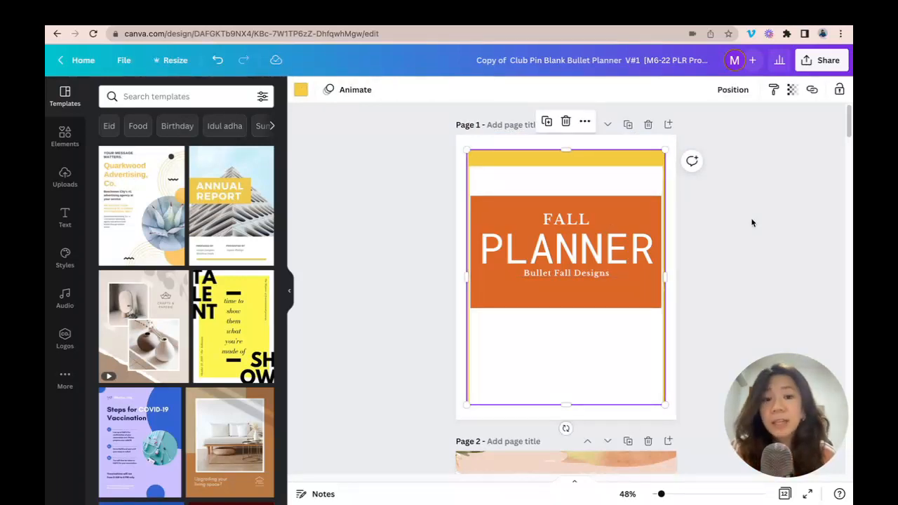
left_click(586, 219)
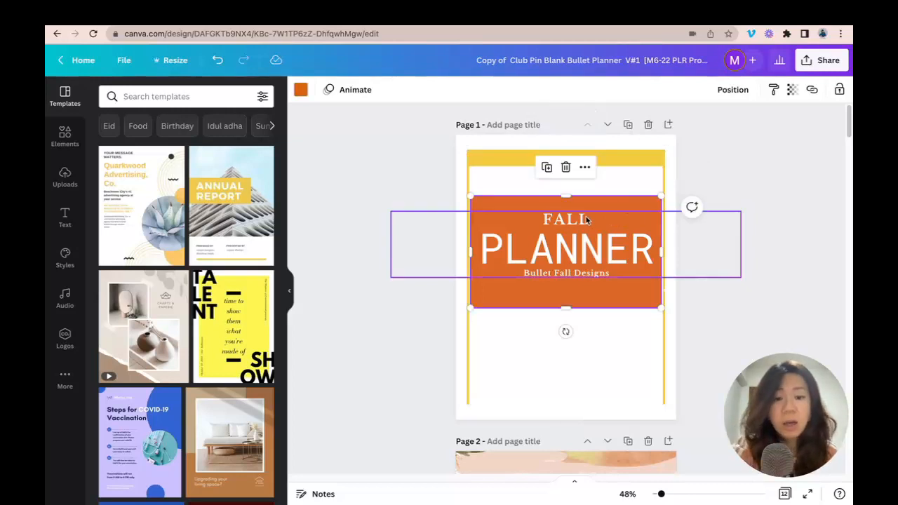
key("Delete")
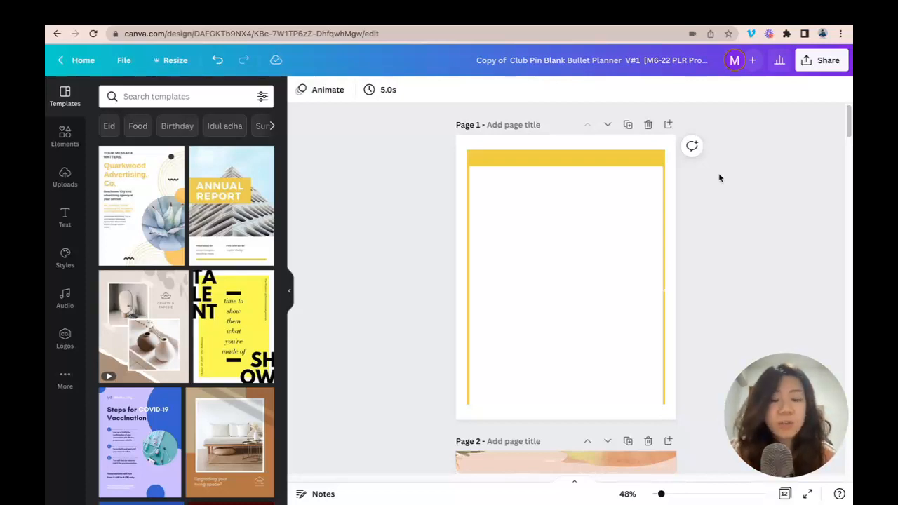
- Set the text colour of the cover title group to black
left_click(573, 249)
left_click(471, 89)
left_click(140, 148)
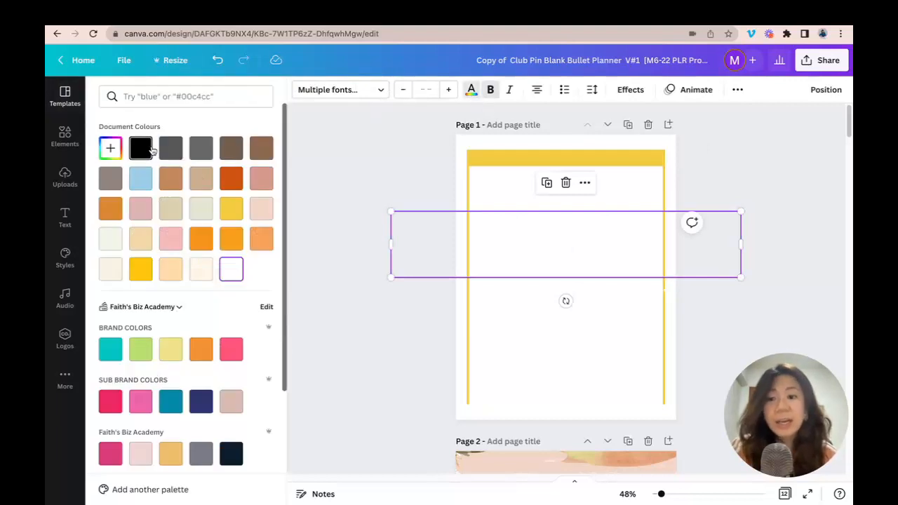
key("Escape")
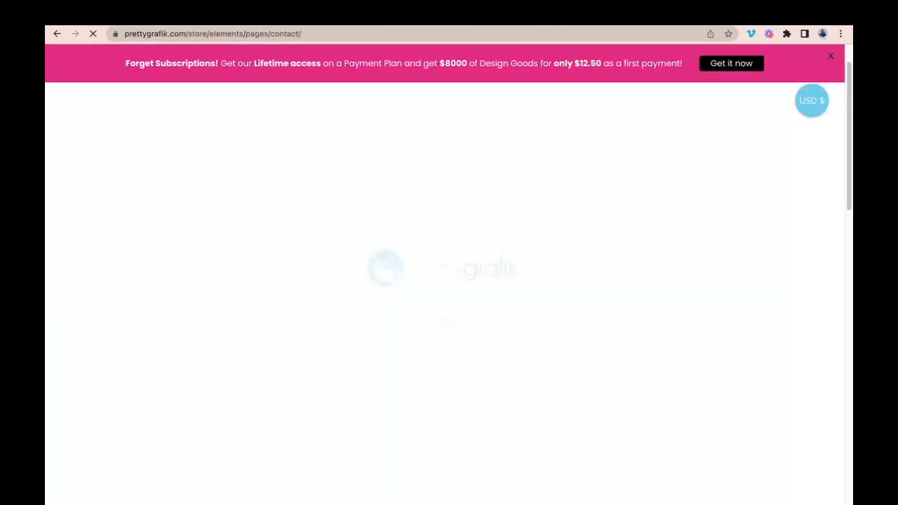
- Switch to the Prettygrafik website and go from its contact page to the store home page at prettygrafik.com/store/
left_click_drag(327, 34, 217, 34)
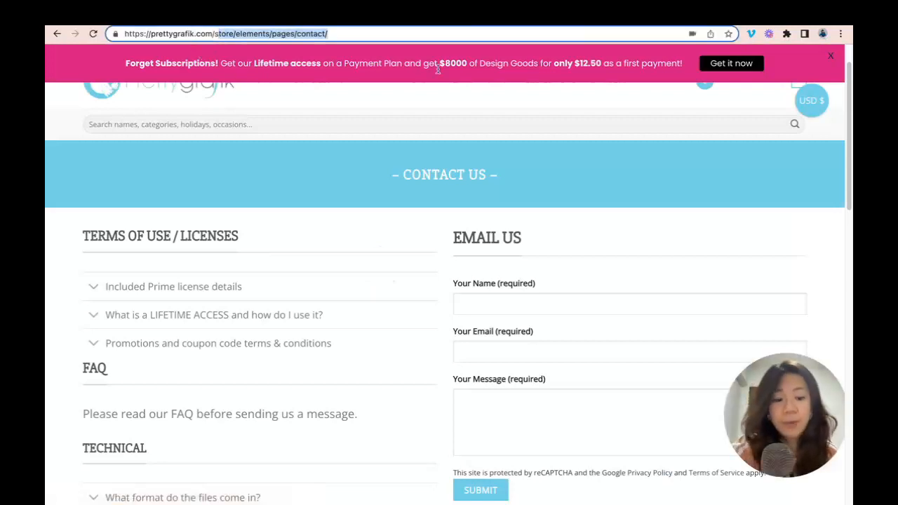
type("s")
key("BackSpace")
key("Return")
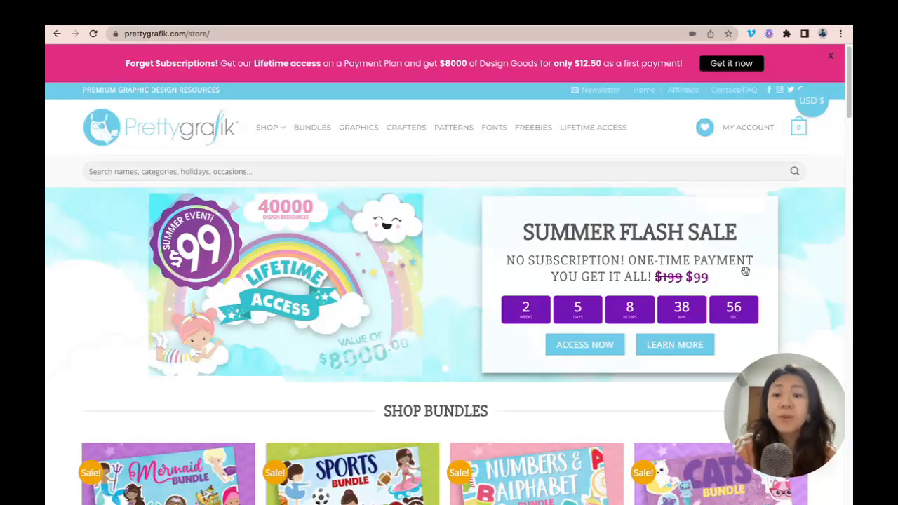
- Look over the store's home page offers and bundles, and search the store for "winter"
scroll(721, 264, "down", 5)
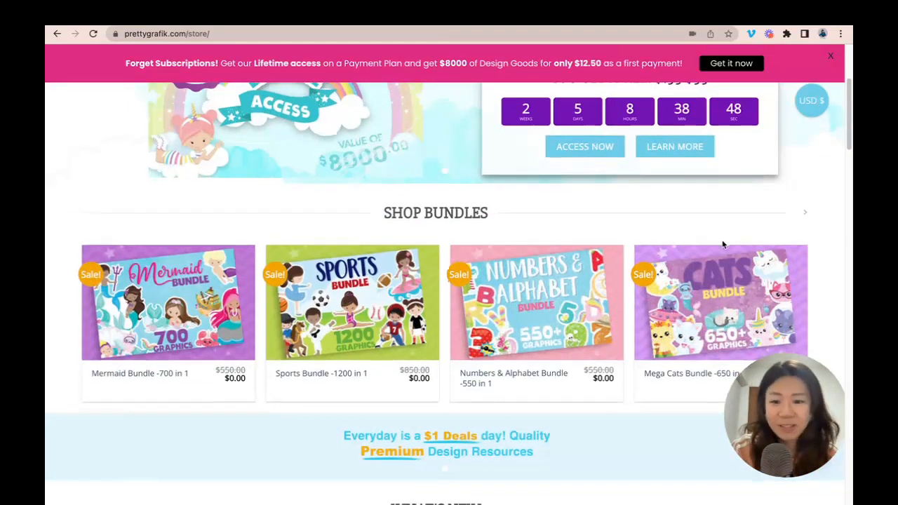
scroll(722, 238, "up", 3)
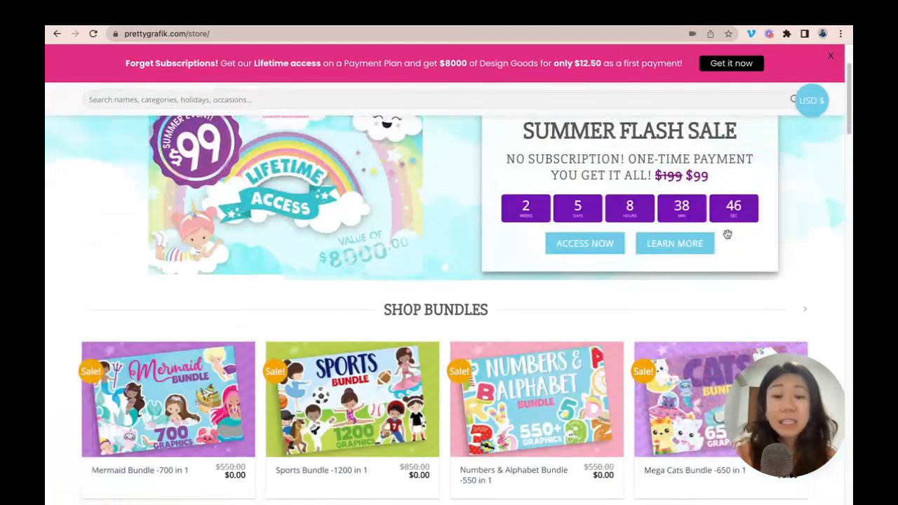
scroll(727, 235, "down", 2)
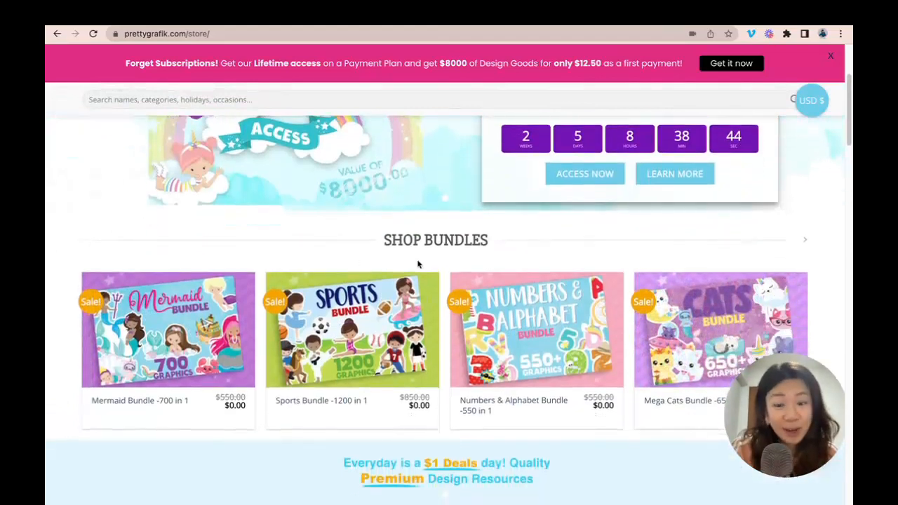
scroll(677, 273, "up", 5)
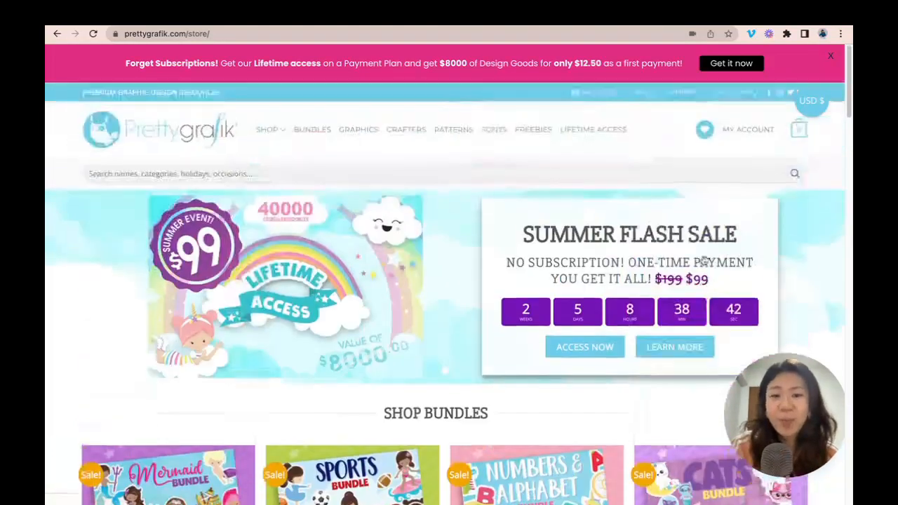
left_click(280, 172)
type("winter")
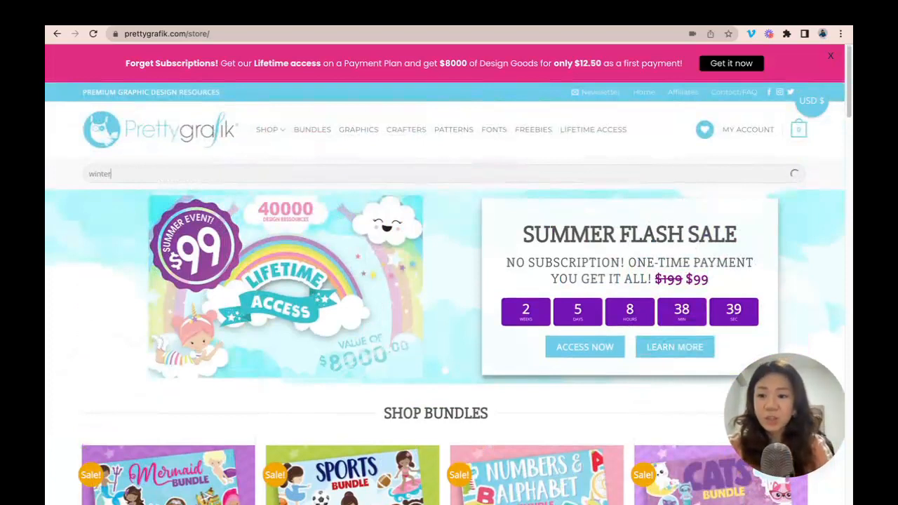
key("Return")
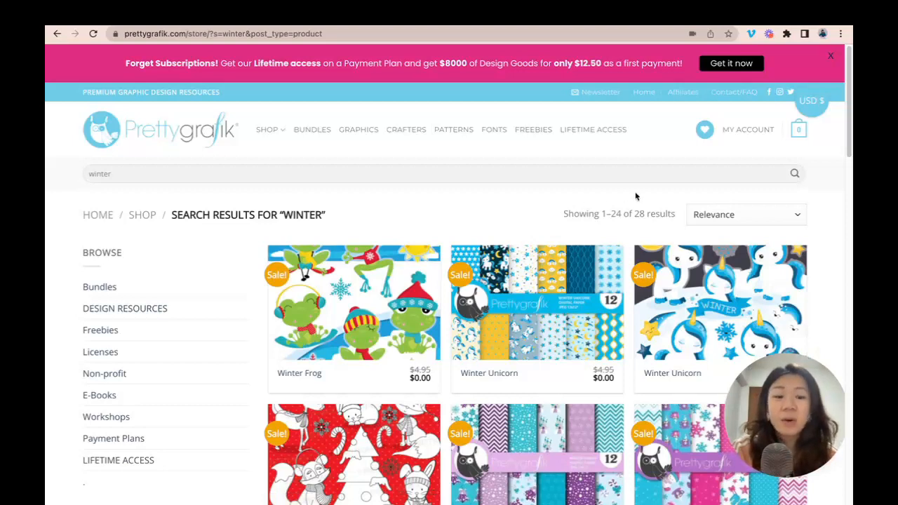
- Browse the winter search results and open the Winter fairies papers product in a new tab
left_click_drag(111, 174, 84, 173)
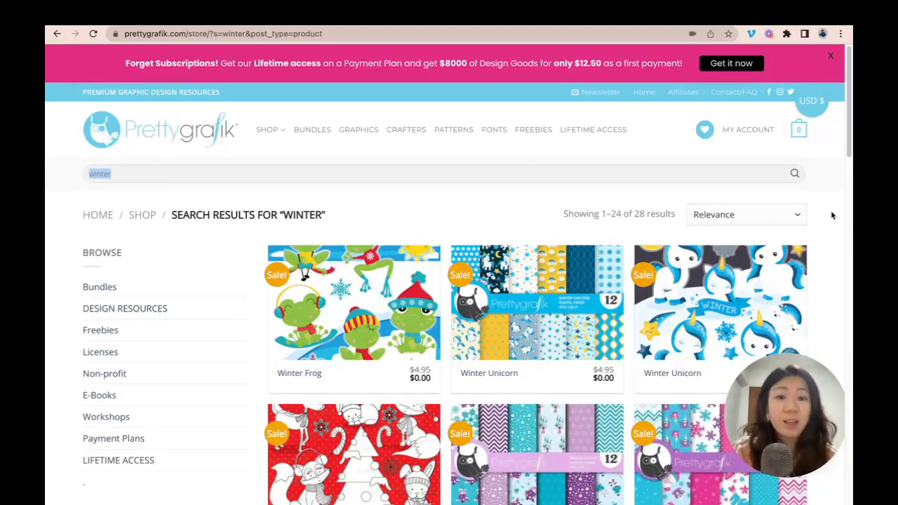
scroll(851, 214, "down", 3)
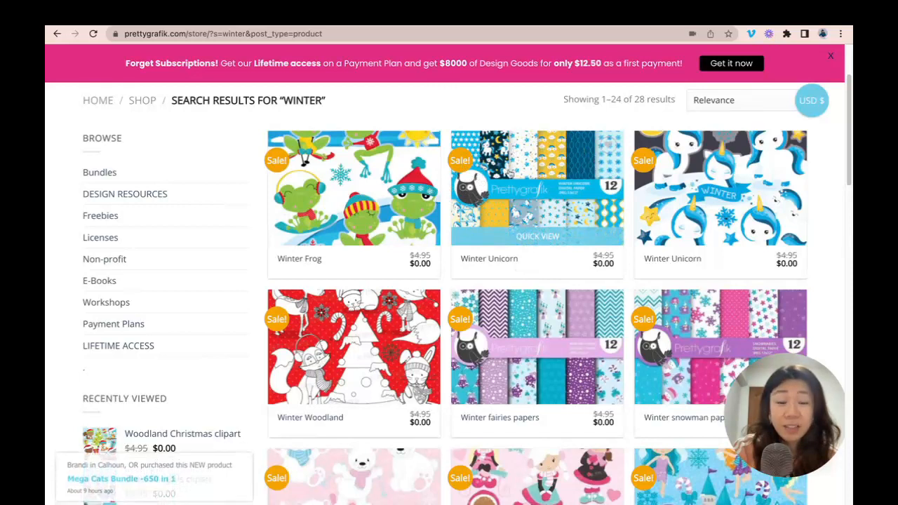
right_click(506, 225)
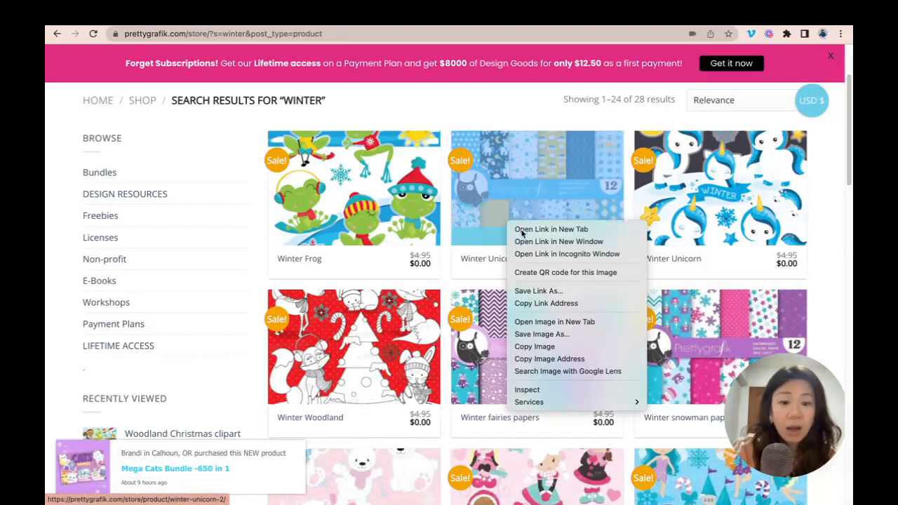
key("Escape")
scroll(534, 214, "down", 2)
scroll(535, 213, "down", 1)
right_click(555, 237)
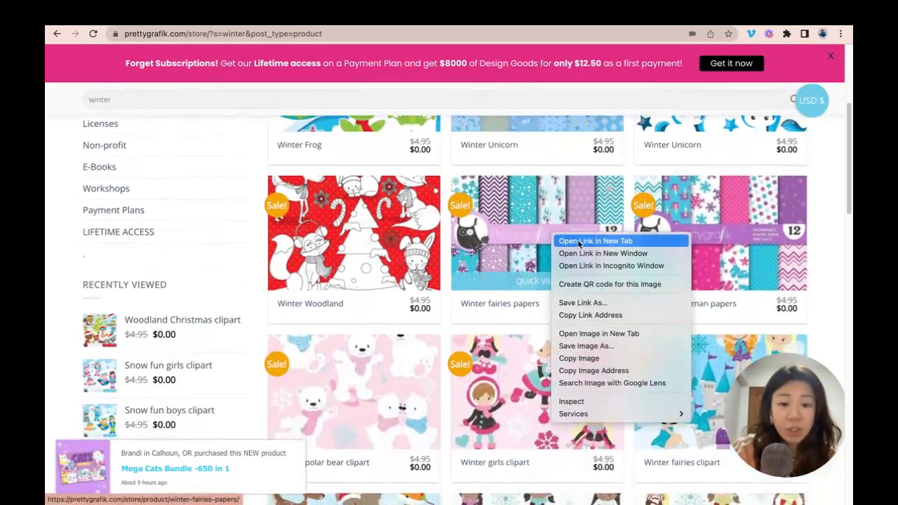
left_click(579, 241)
scroll(421, 239, "down", 2)
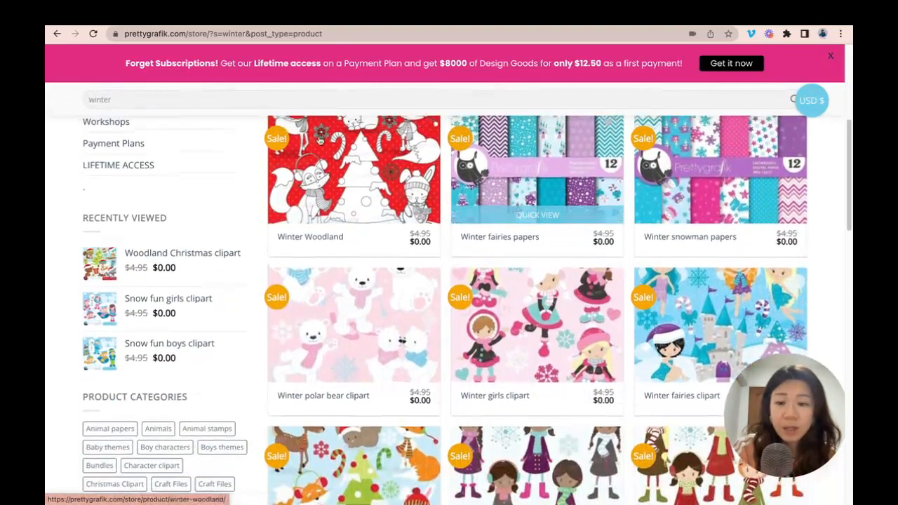
scroll(533, 210, "down", 2)
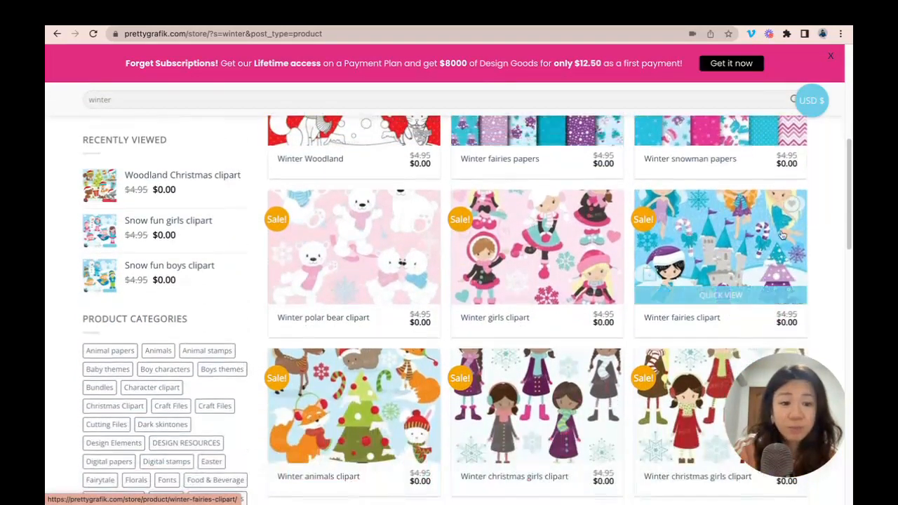
- Open the Winter fairies clipart product in a new tab and add the Winter Unicorn digital papers to the cart
right_click(699, 268)
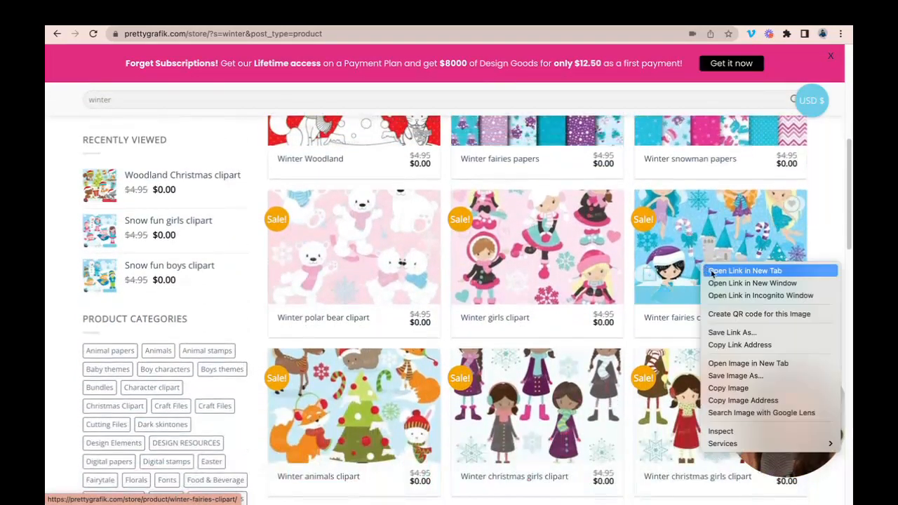
left_click(712, 272)
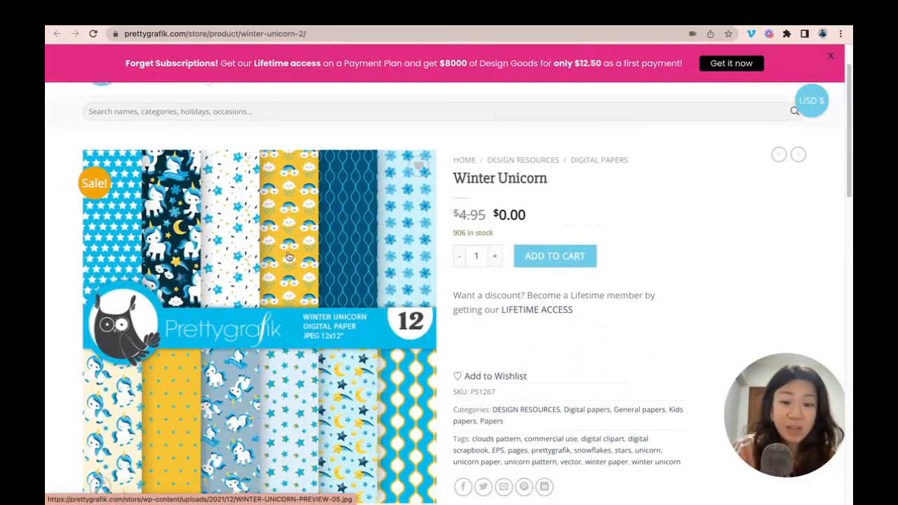
left_click(558, 256)
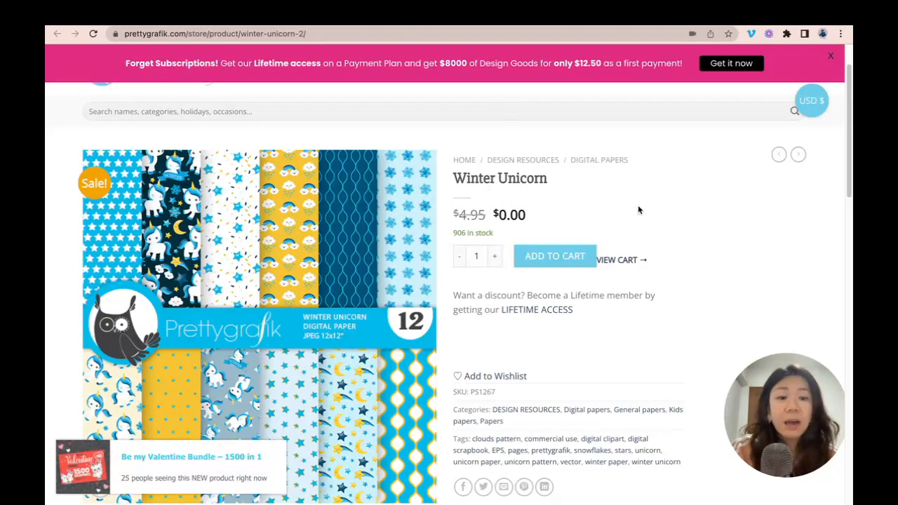
- Add the Winter fairies papers and the Winter fairies clipart to the cart from their open product pages
scroll(639, 205, "up", 2)
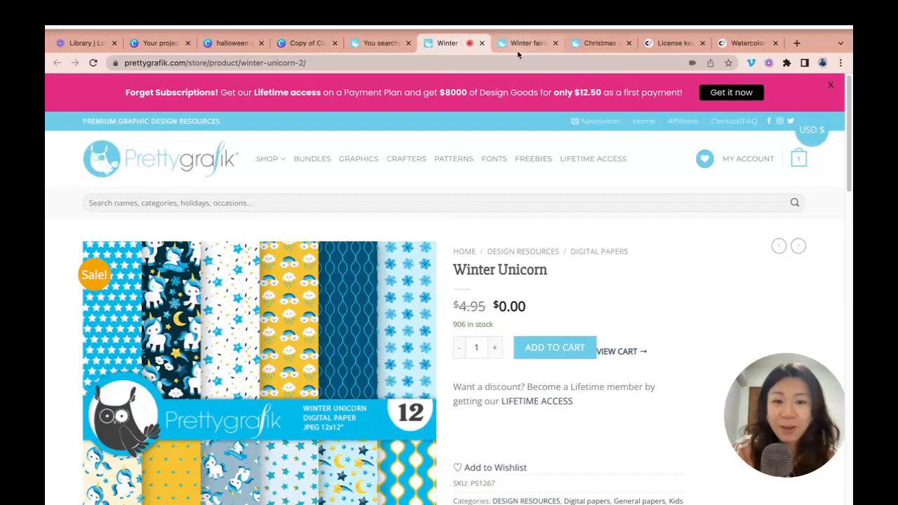
left_click(517, 43)
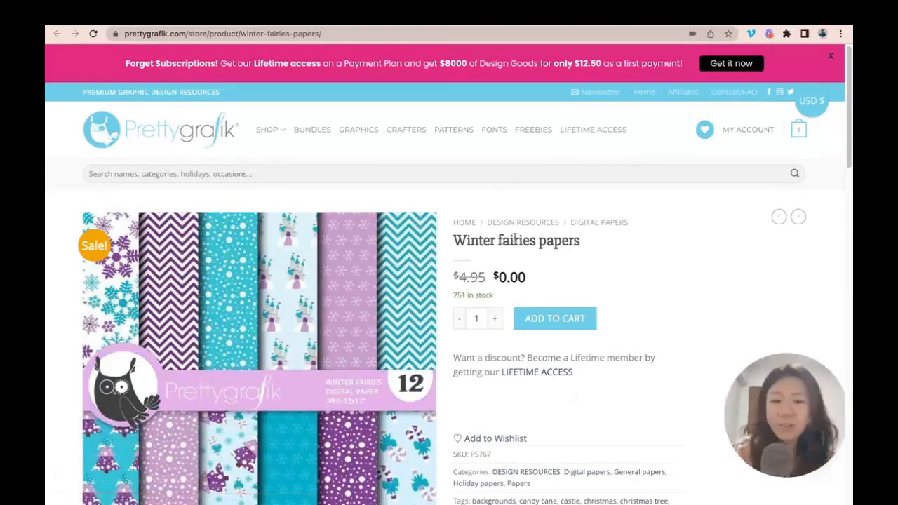
left_click(558, 327)
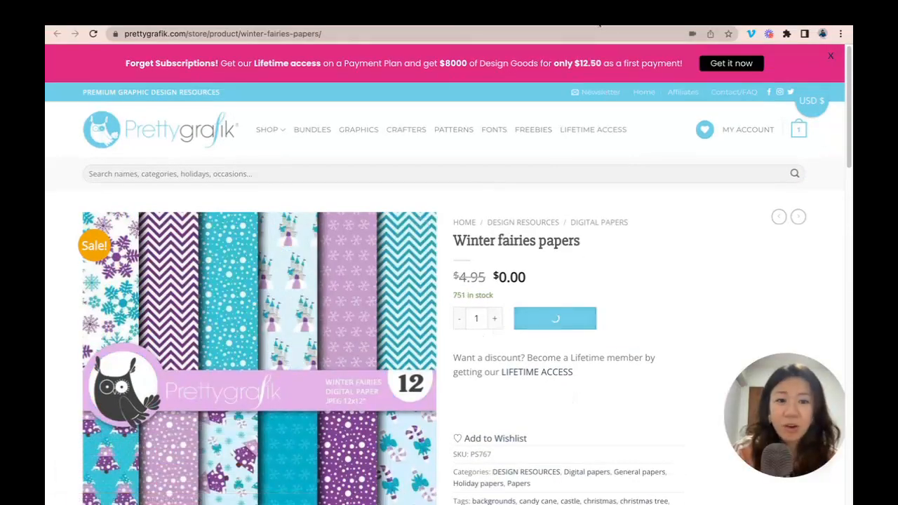
key("super+w")
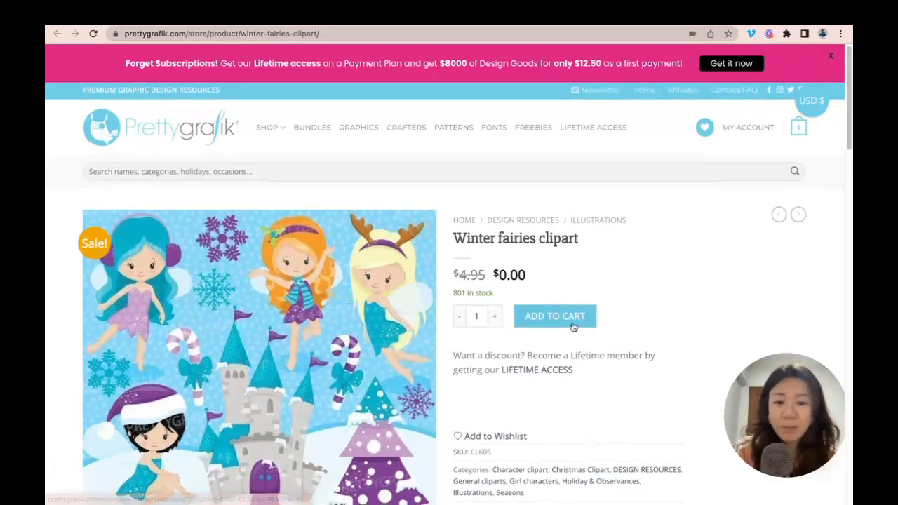
left_click(572, 317)
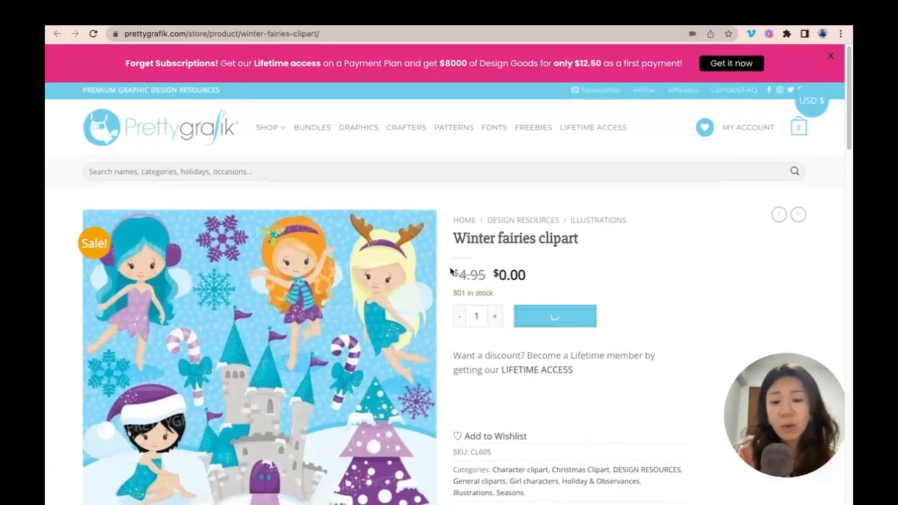
left_click_drag(452, 273, 496, 276)
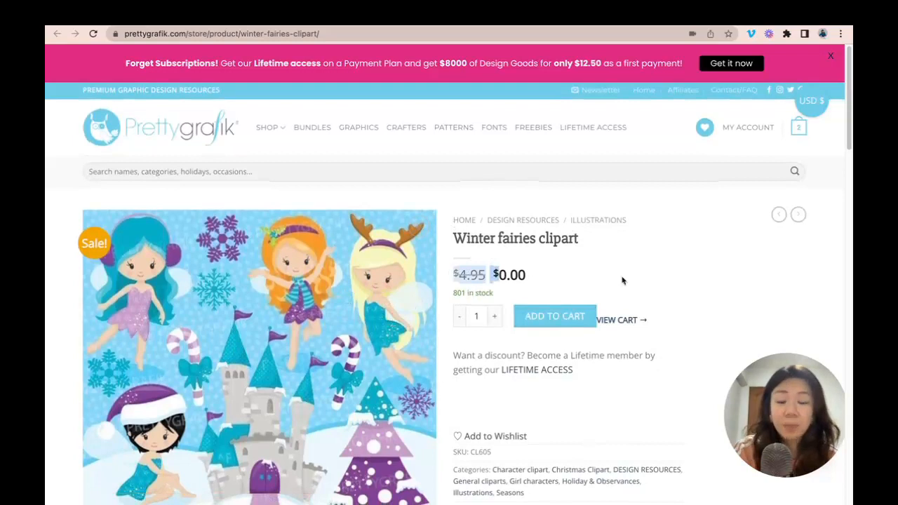
- Close the clipart product page, switch to the Creative Fabrica website and search it for "winter"
key("super+w")
key("ctrl+Tab")
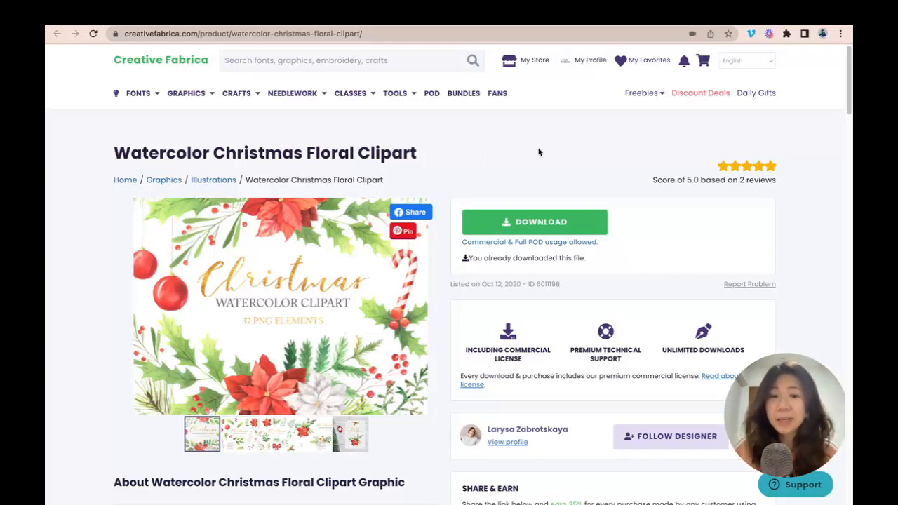
mouse_move(640, 92)
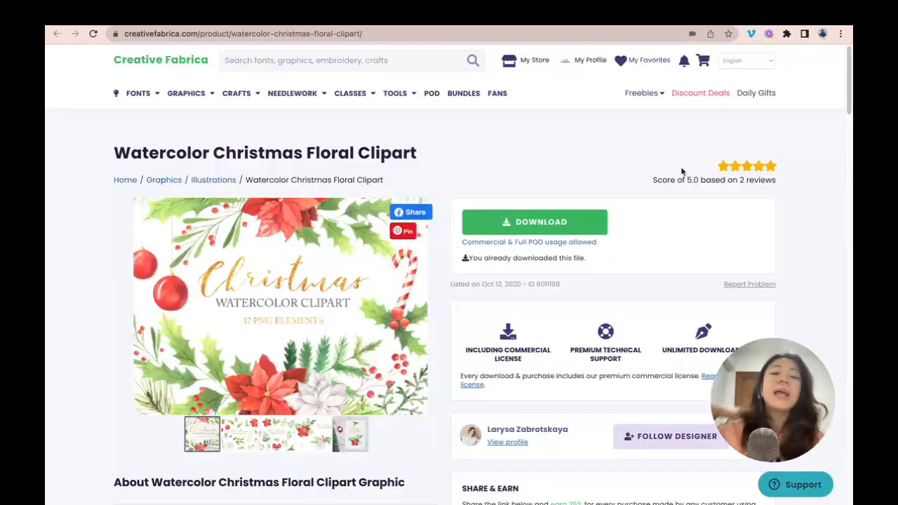
left_click(258, 62)
type("winter")
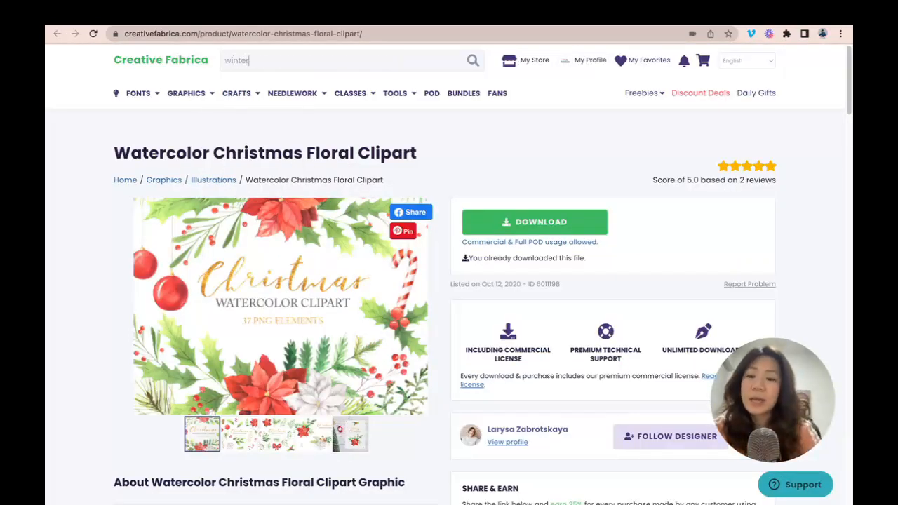
key("Return")
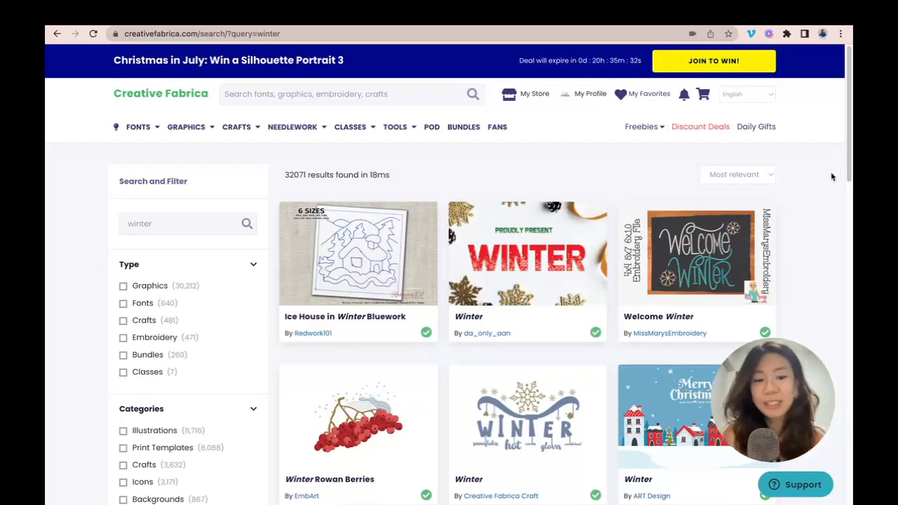
- Filter the winter search results to the Graphics type and look through the designs offered
scroll(802, 217, "down", 5)
scroll(802, 216, "down", 6)
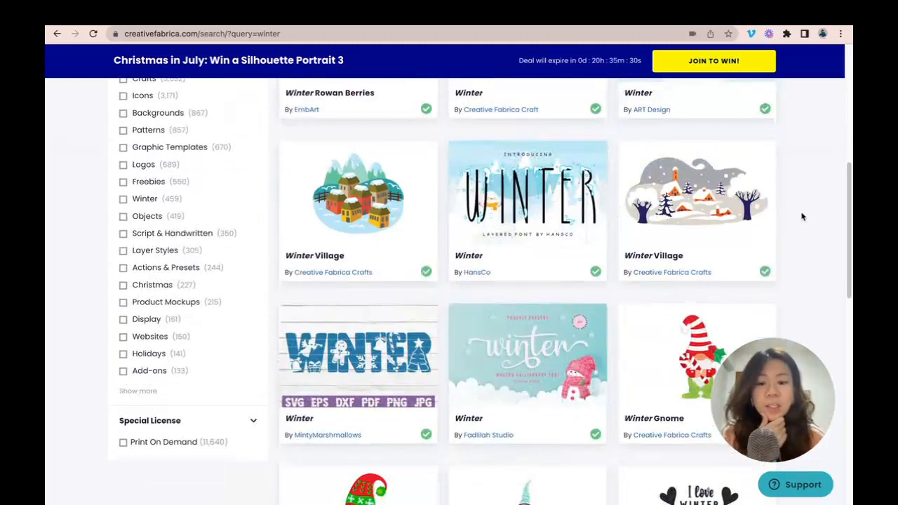
scroll(397, 237, "up", 10)
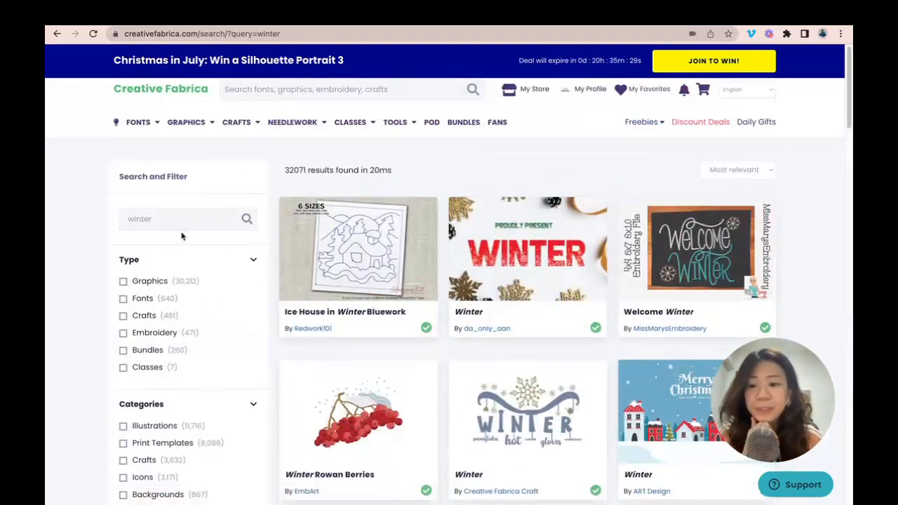
scroll(161, 237, "down", 1)
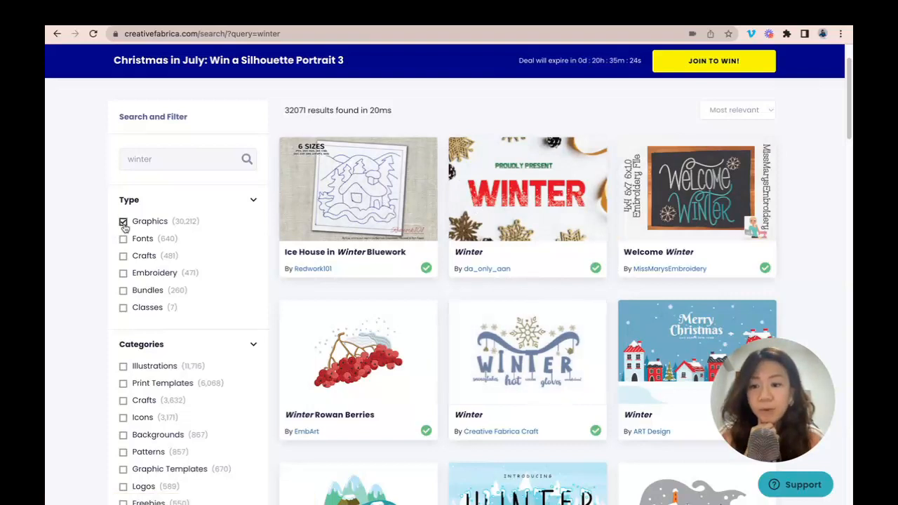
scroll(729, 263, "down", 4)
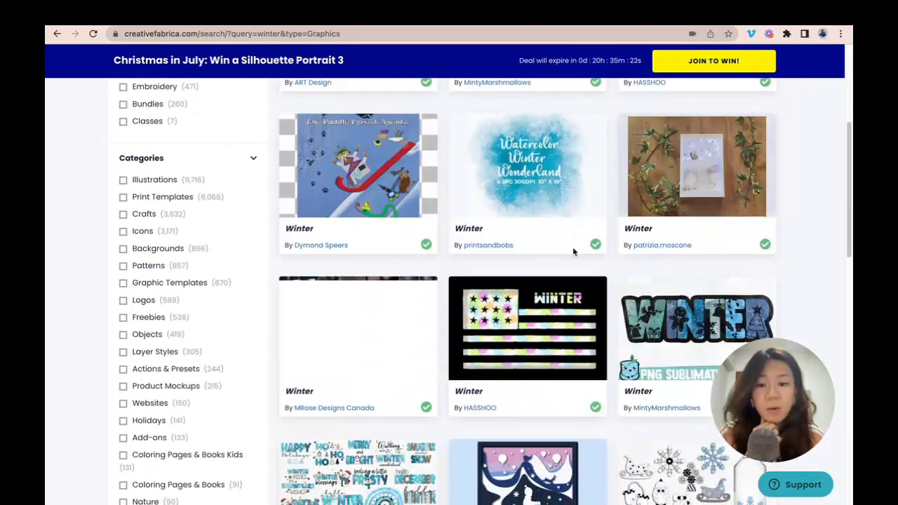
scroll(573, 251, "down", 9)
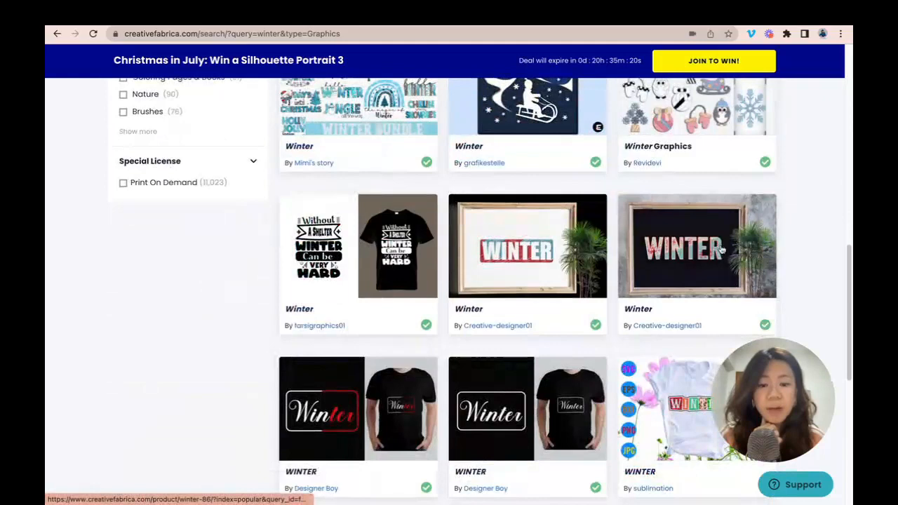
scroll(720, 248, "up", 12)
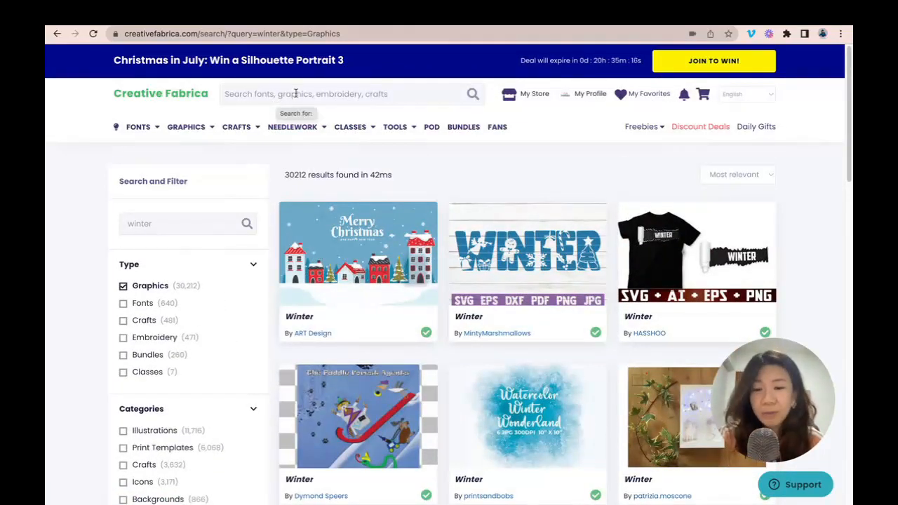
- Search Creative Fabrica for "winter florals"
left_click(295, 93)
mouse_move(293, 125)
type("winter ")
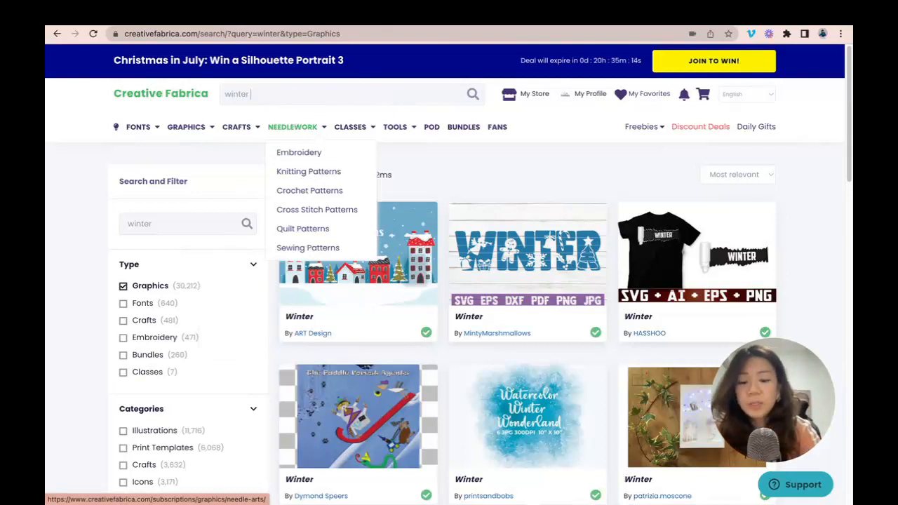
type("florals")
key("Return")
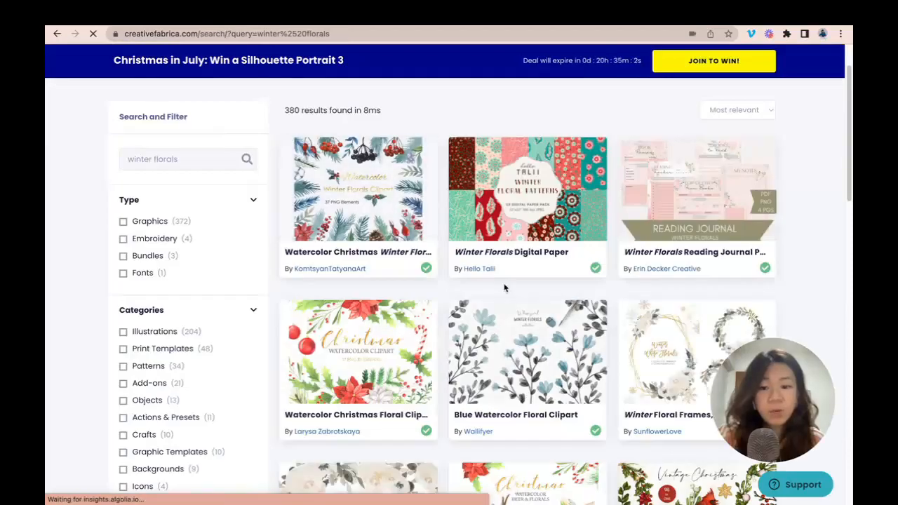
- Open the Watercolor Christmas Floral Clipart product from the search results in a new tab
scroll(503, 287, "down", 2)
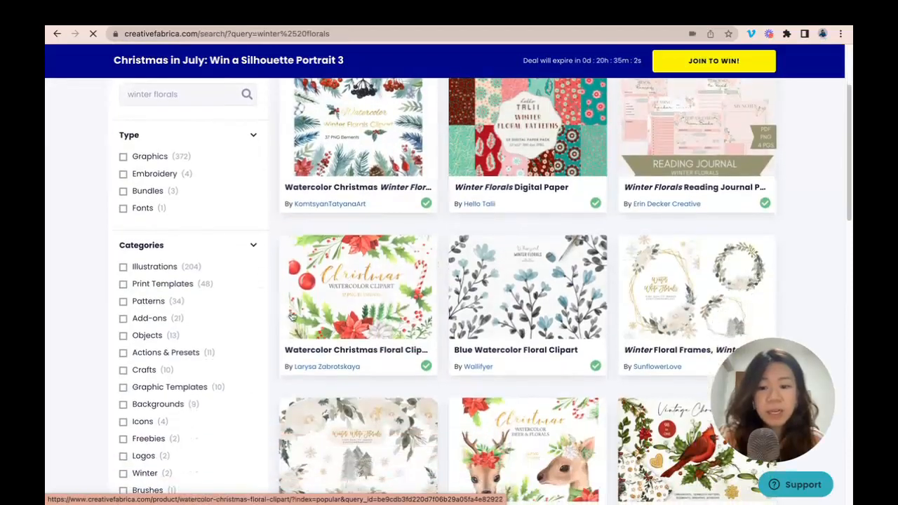
right_click(371, 289)
left_click(388, 298)
- Browse further winter floral results and open the Blue & White Woodland Silhouettes product in a new tab
scroll(709, 273, "down", 2)
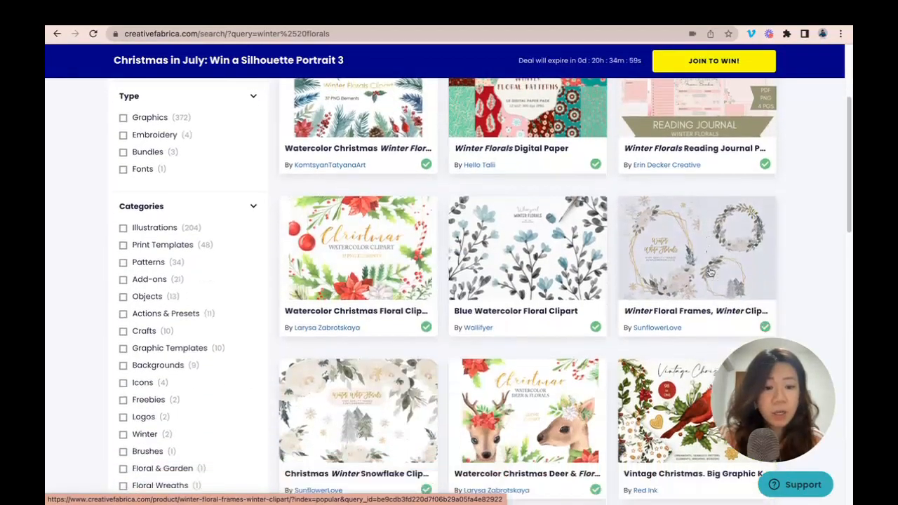
scroll(710, 272, "down", 5)
scroll(385, 135, "up", 1)
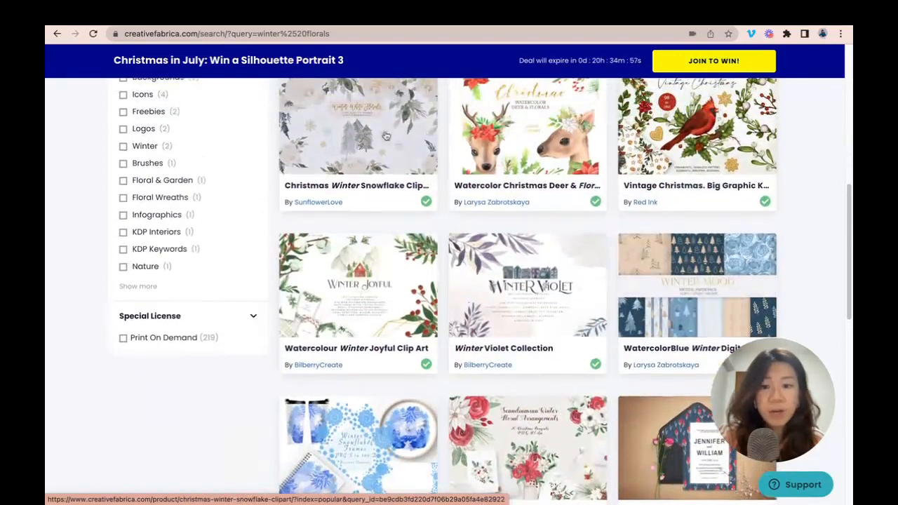
scroll(601, 221, "down", 3)
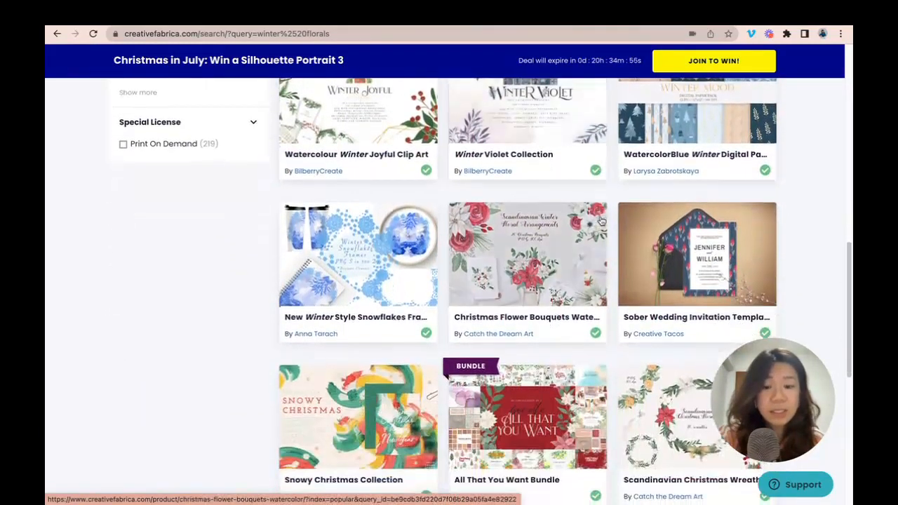
scroll(601, 221, "down", 3)
scroll(290, 278, "down", 2)
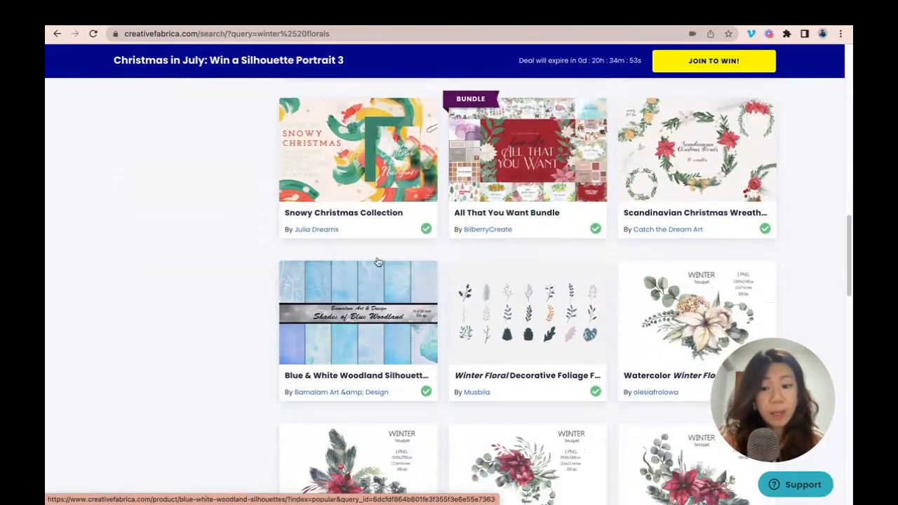
right_click(371, 288)
left_click(384, 290)
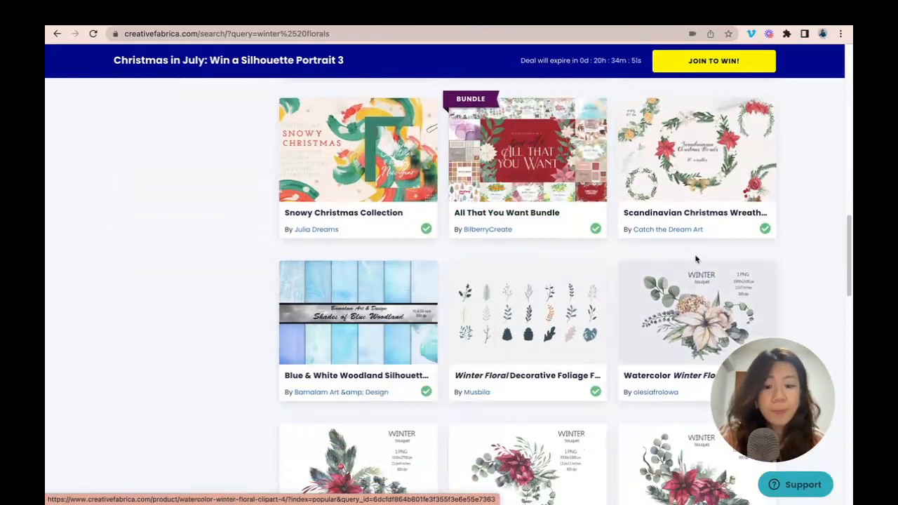
- Browse on through the winter floral results and open the blue Winter Floral Watercolor Compositions product in a new tab
scroll(695, 256, "down", 3)
scroll(695, 256, "down", 5)
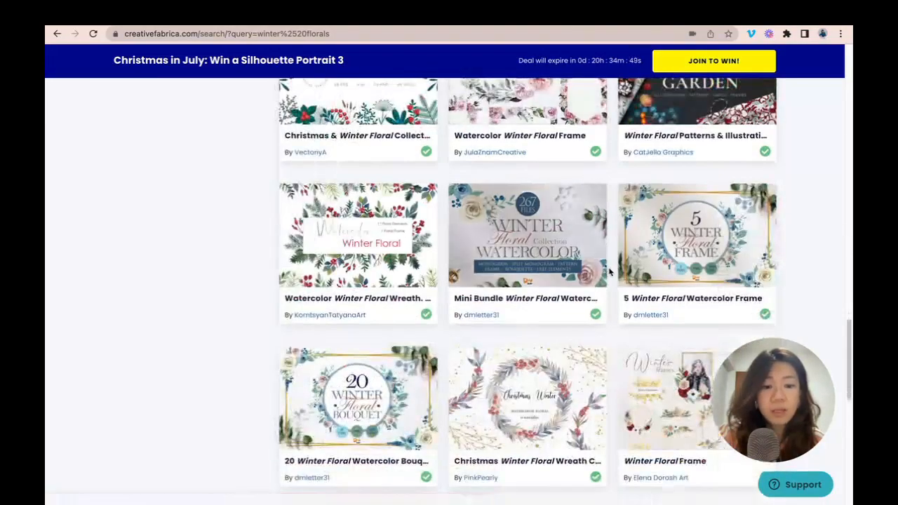
scroll(607, 251, "down", 1)
scroll(595, 254, "down", 3)
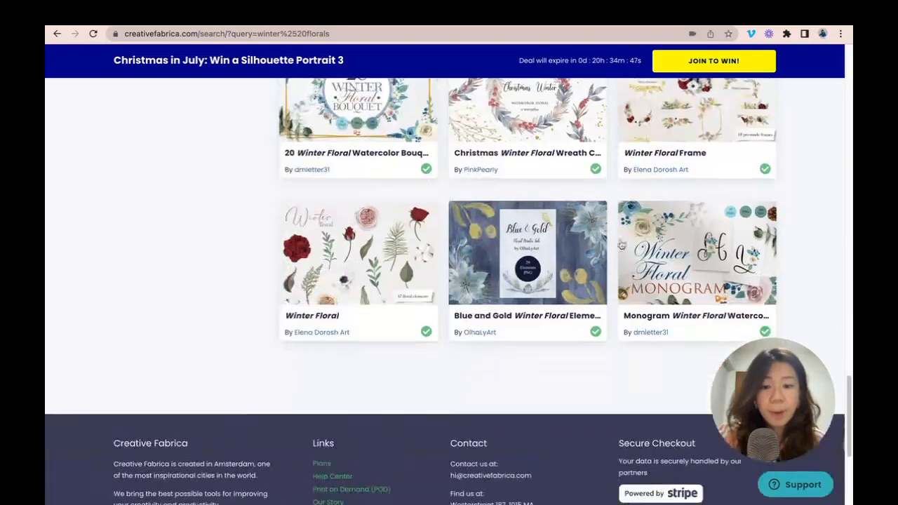
scroll(726, 260, "down", 5)
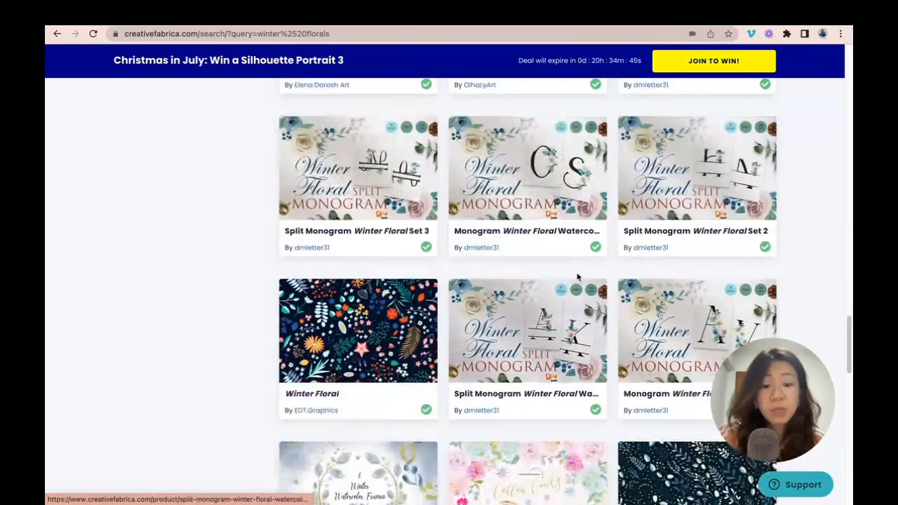
scroll(675, 154, "down", 3)
scroll(679, 140, "down", 3)
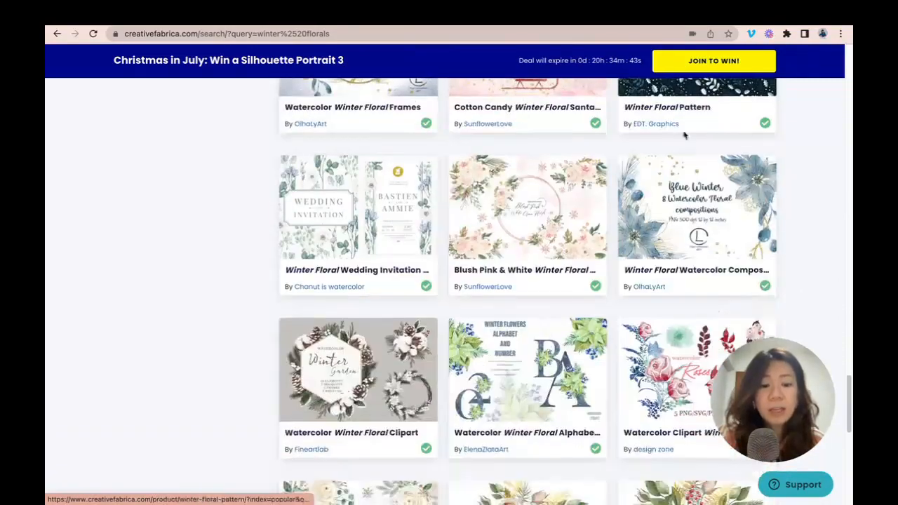
right_click(708, 198)
left_click(731, 208)
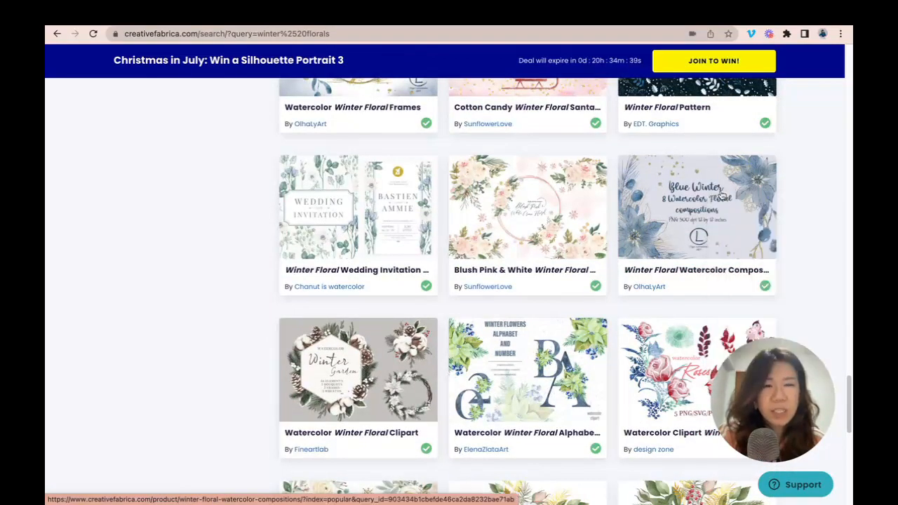
- Switch to the Watercolor Christmas Floral Clipart product page and review its preview, download option and licence details
left_click(627, 25)
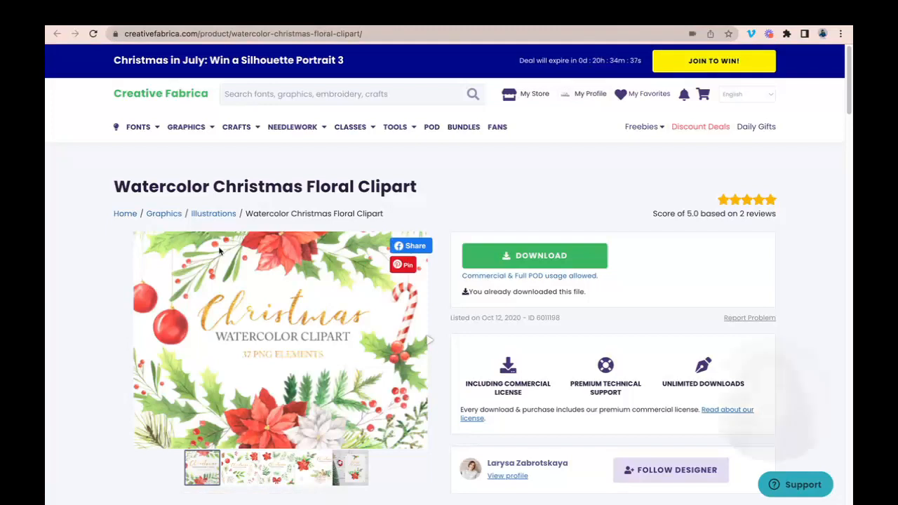
scroll(474, 247, "down", 2)
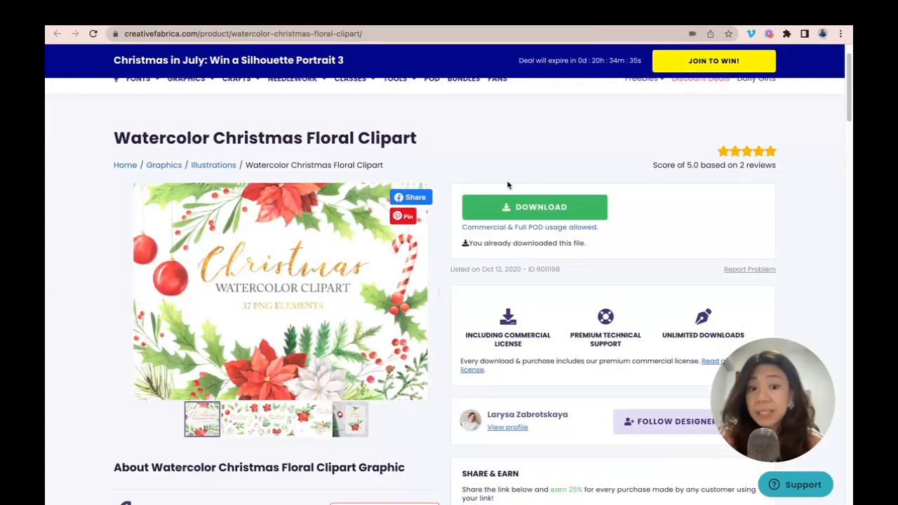
scroll(503, 237, "up", 1)
scroll(558, 189, "up", 1)
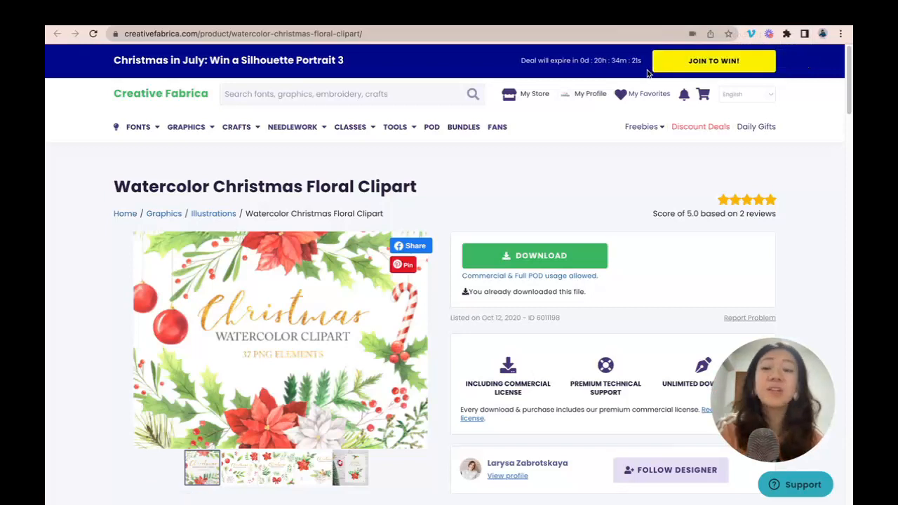
- Compare the product pages for Blue & White Woodland Silhouettes, Winter Floral Watercolor Compositions and Watercolor Christmas Floral Clipart
key("ctrl+Tab")
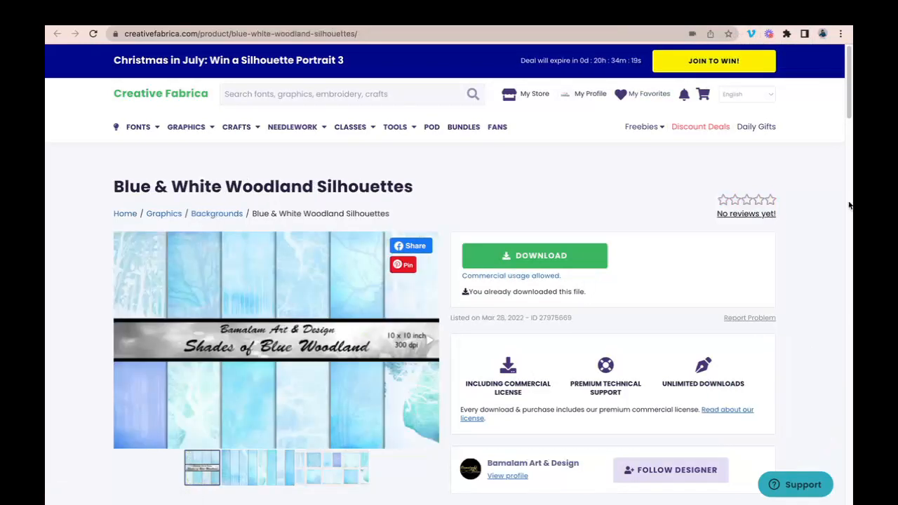
key("ctrl+Tab")
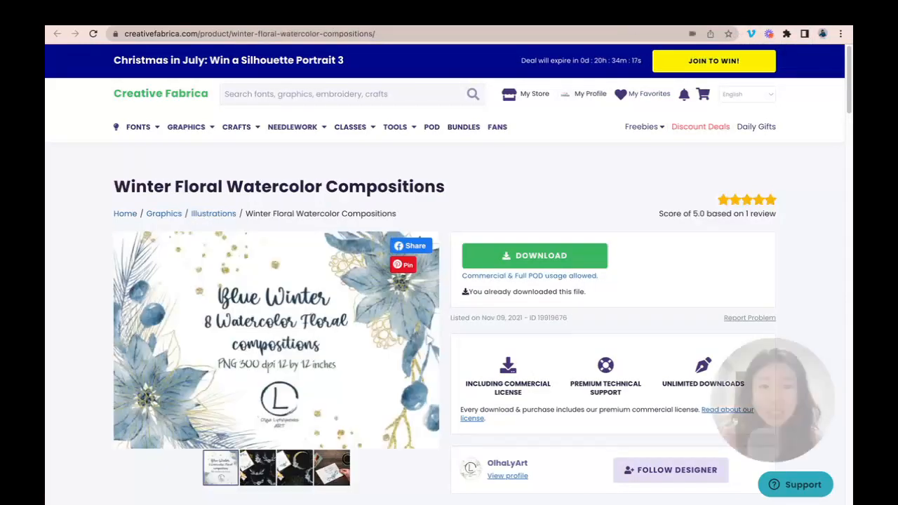
key("ctrl+Tab")
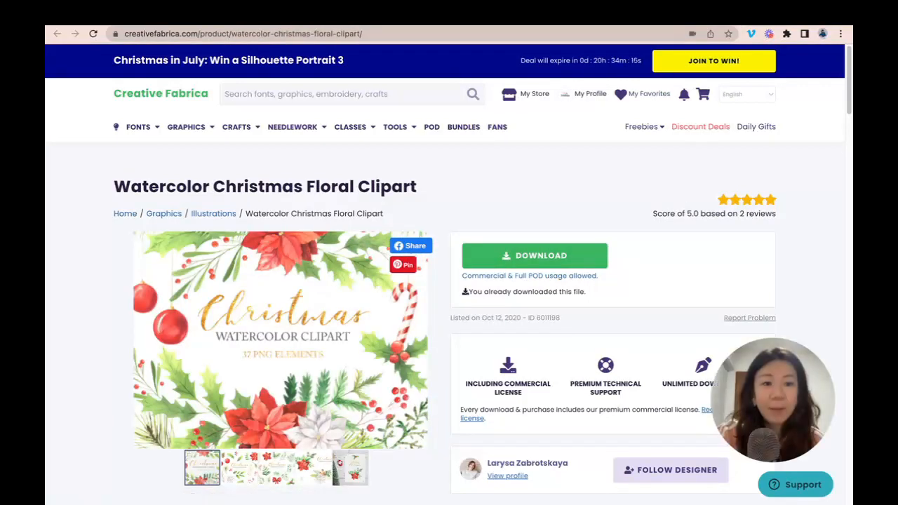
key("ctrl+Tab")
key("ctrl+Tab")
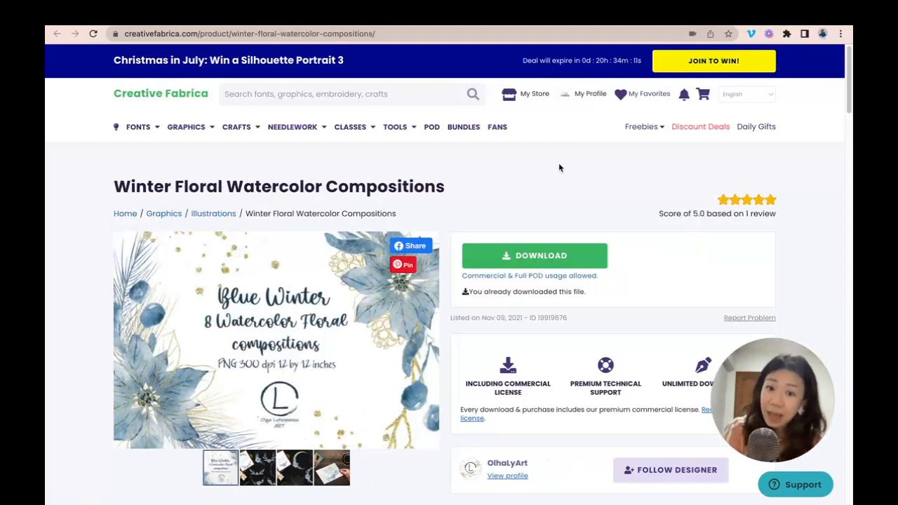
- Return to the planner design in Canva and duplicate page 2, the lined page with autumn leaves
key("ctrl+Tab")
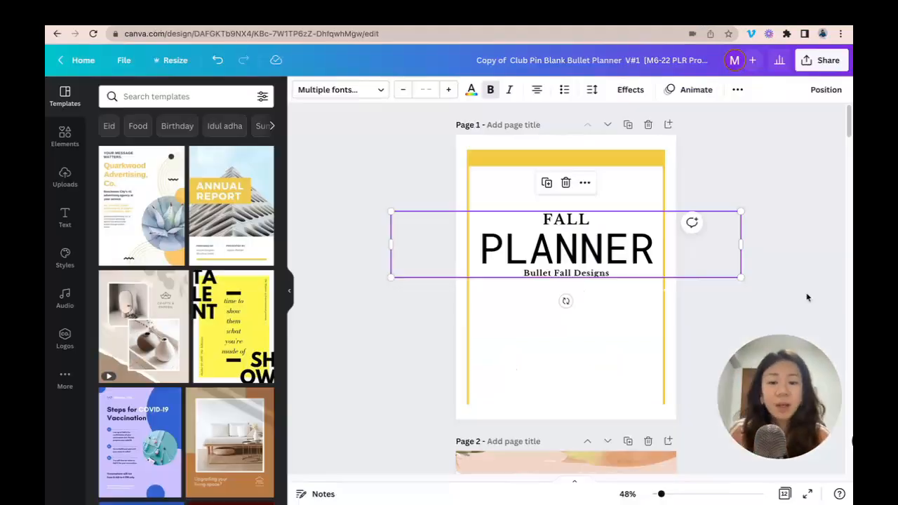
scroll(776, 273, "down", 2)
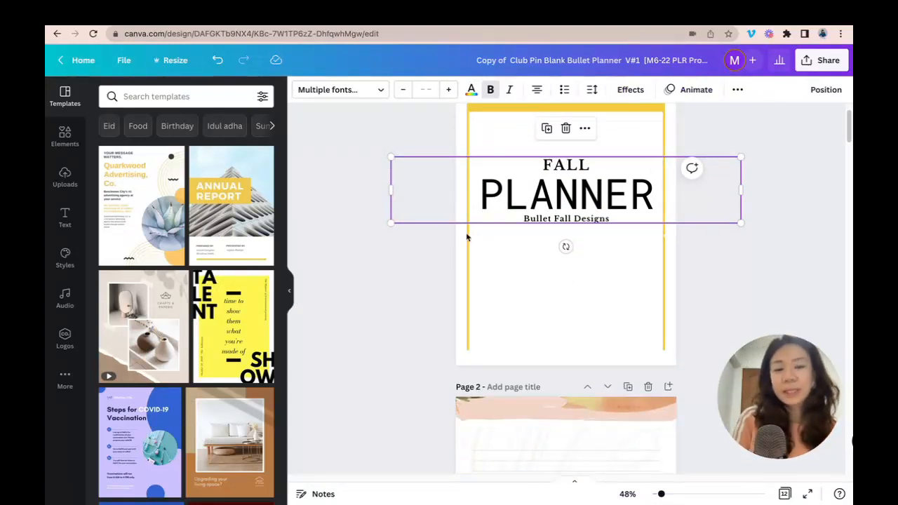
scroll(567, 244, "up", 2)
scroll(709, 253, "down", 2)
scroll(710, 253, "down", 5)
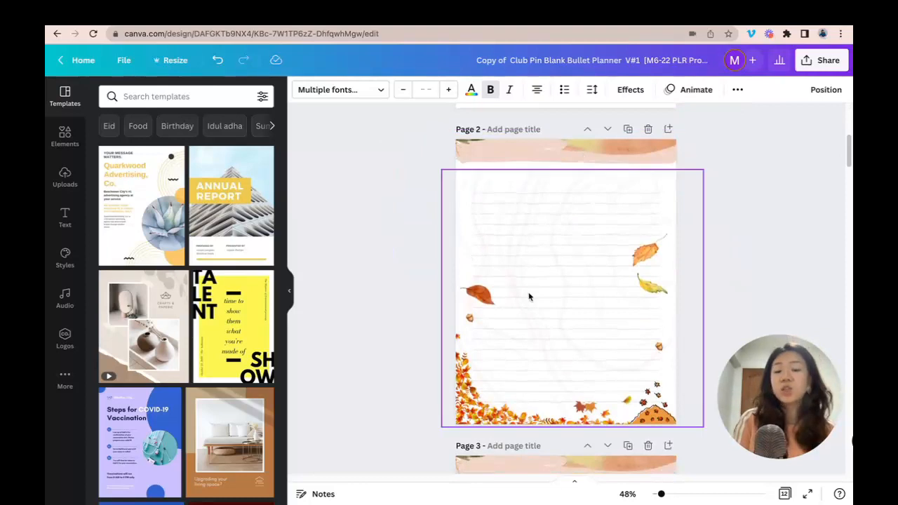
scroll(662, 216, "up", 2)
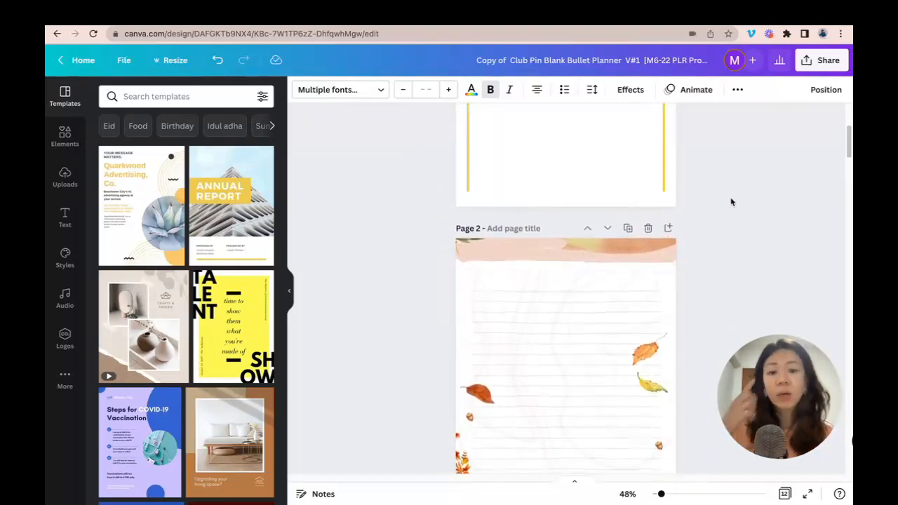
left_click(626, 229)
scroll(731, 214, "up", 5)
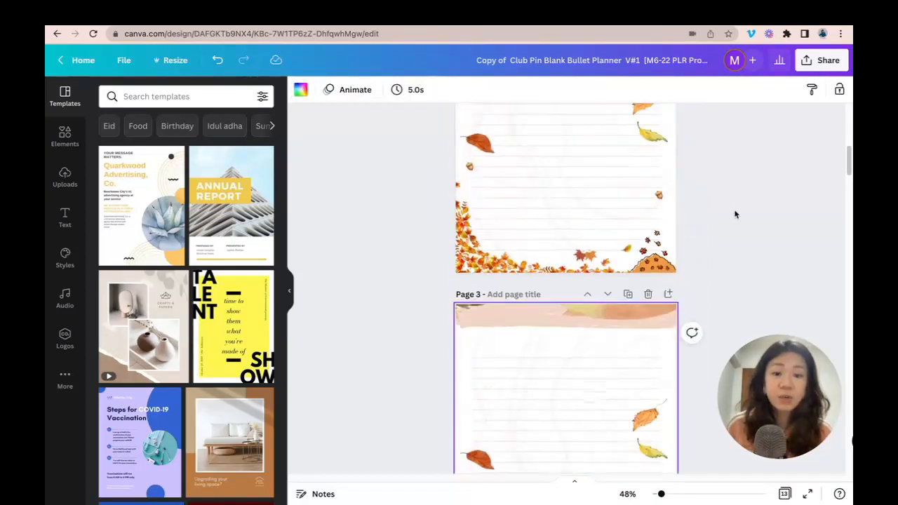
- Delete the peach watercolour header strip and the large faint background image from page 2
scroll(711, 223, "down", 7)
scroll(622, 221, "up", 8)
left_click(663, 214)
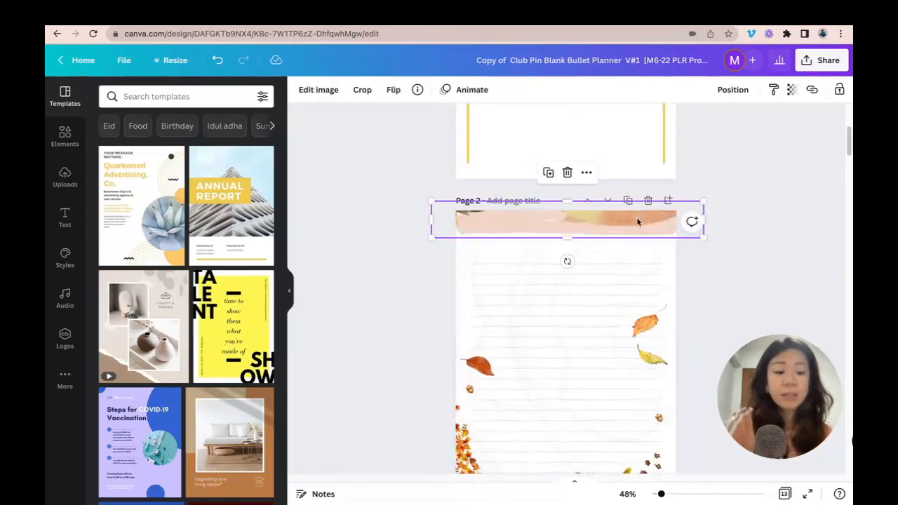
key("Delete")
scroll(662, 233, "down", 1)
left_click(643, 309)
scroll(700, 256, "down", 4)
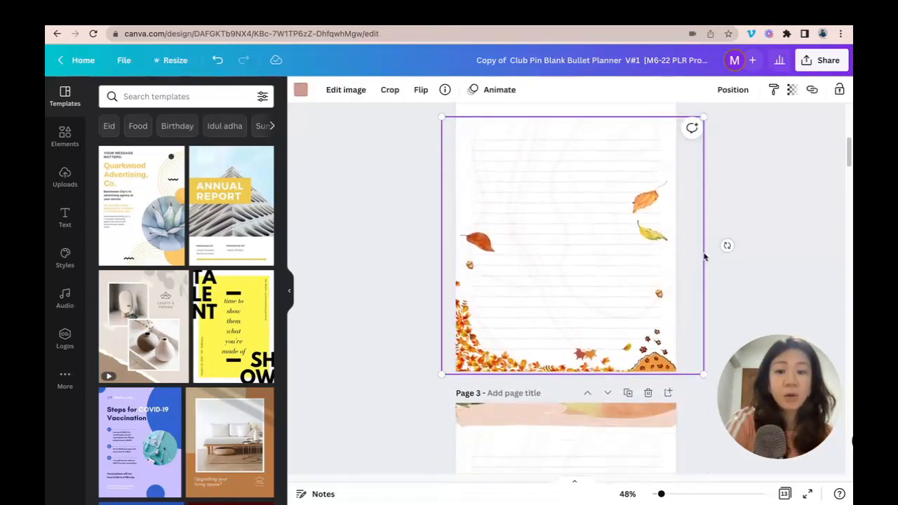
scroll(725, 243, "up", 1)
left_click(702, 251)
- Delete the red, orange and yellow single leaves from page 2
left_click(476, 260)
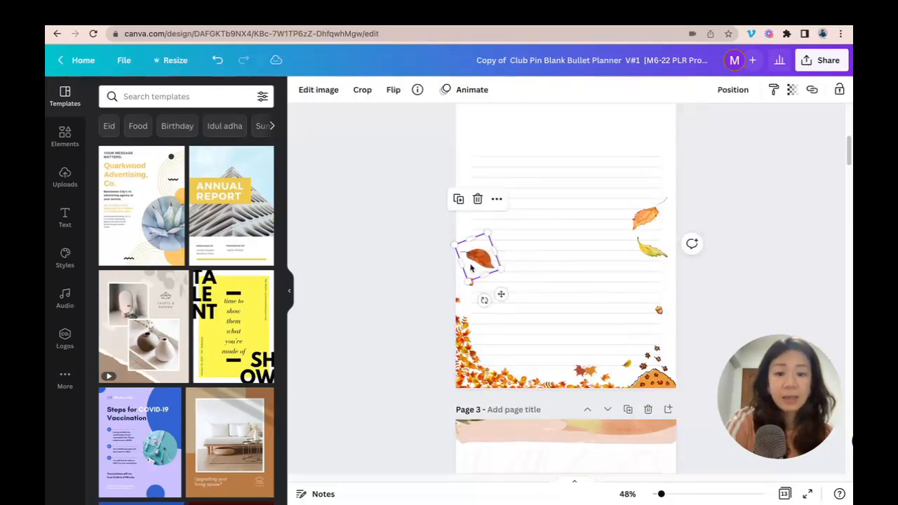
key("Delete")
left_click(648, 211)
left_click(648, 211)
key("Delete")
left_click(651, 248)
key("Delete")
- Delete the leaf border along the page's lower edge, the remaining foliage and both acorns from page 2
left_click(660, 308)
left_click(660, 311)
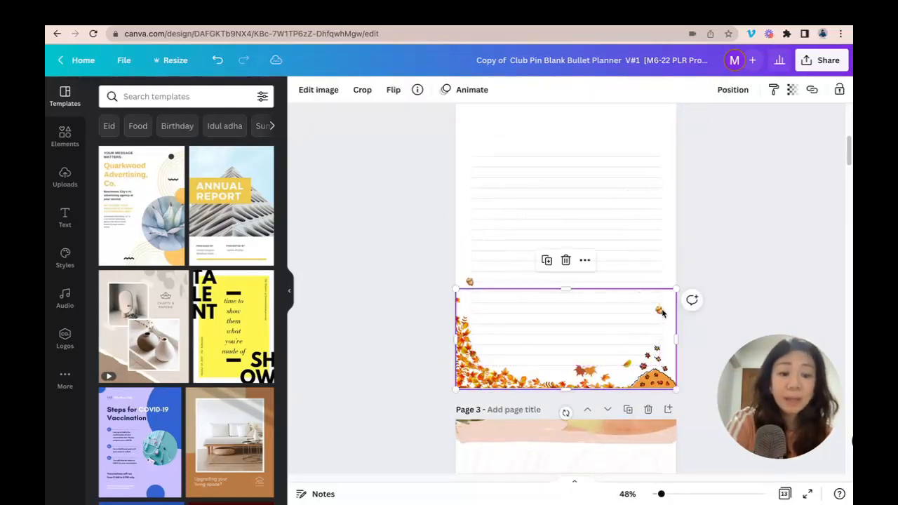
key("Delete")
left_click(584, 371)
key("Delete")
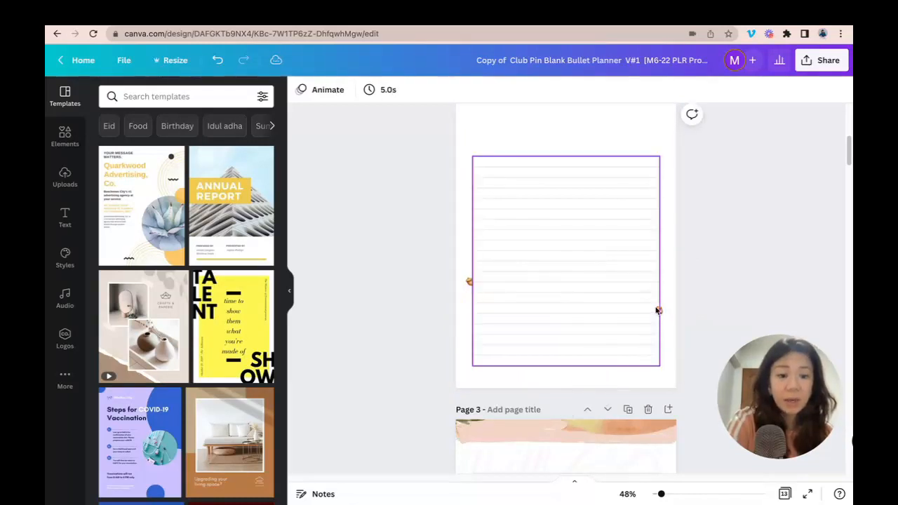
left_click(658, 310)
key("Delete")
left_click(468, 281)
key("Delete")
scroll(730, 211, "up", 1)
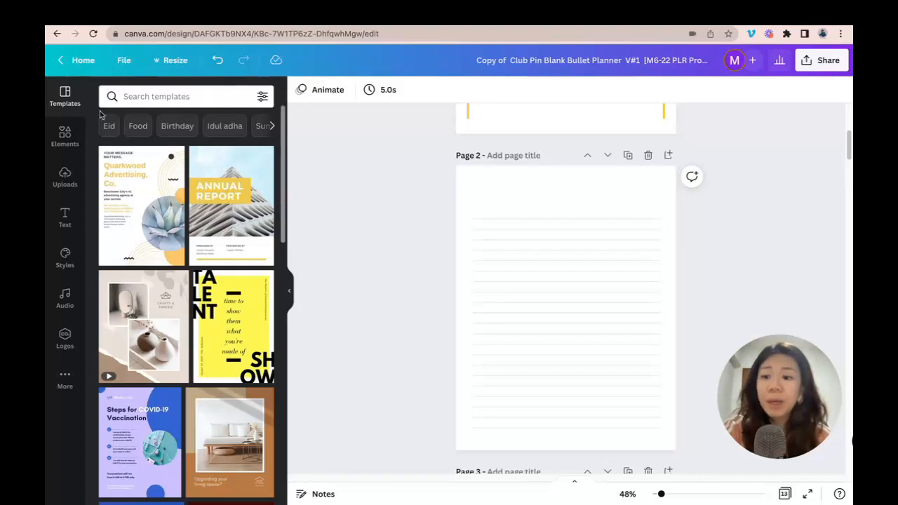
- Look through the uploaded images for winter patterns, backgrounds and graphics suitable for the blank lined page
left_click(65, 179)
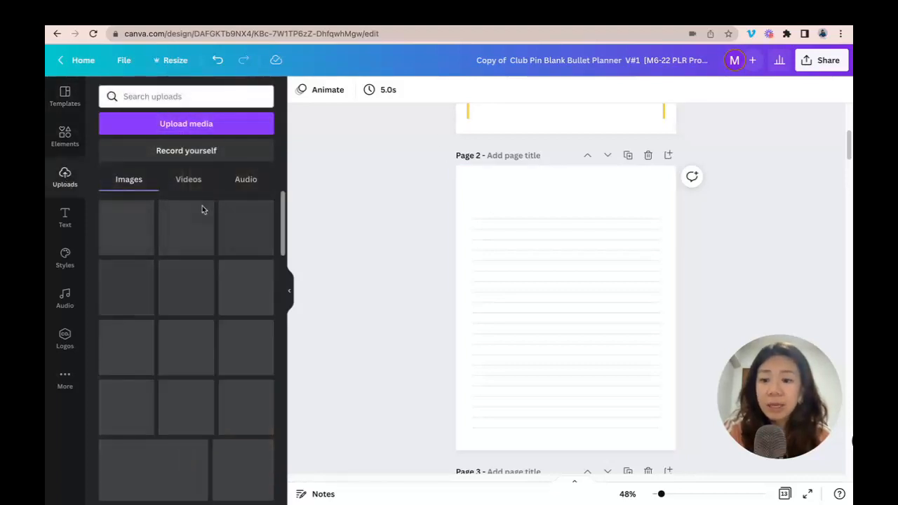
scroll(217, 269, "down", 10)
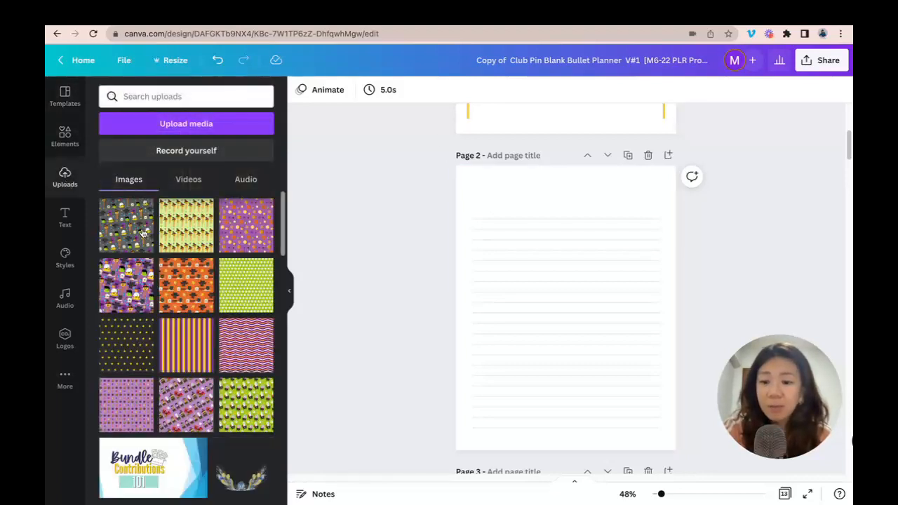
scroll(196, 252, "up", 2)
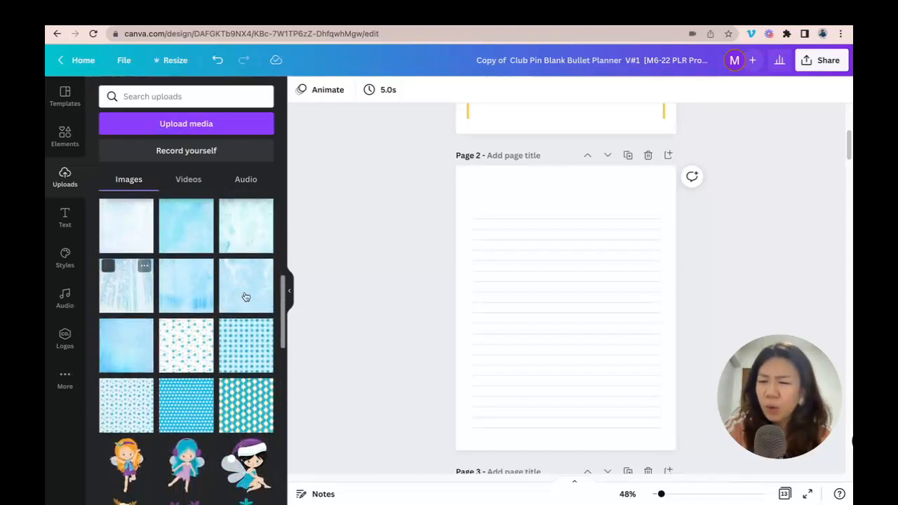
scroll(133, 288, "down", 1)
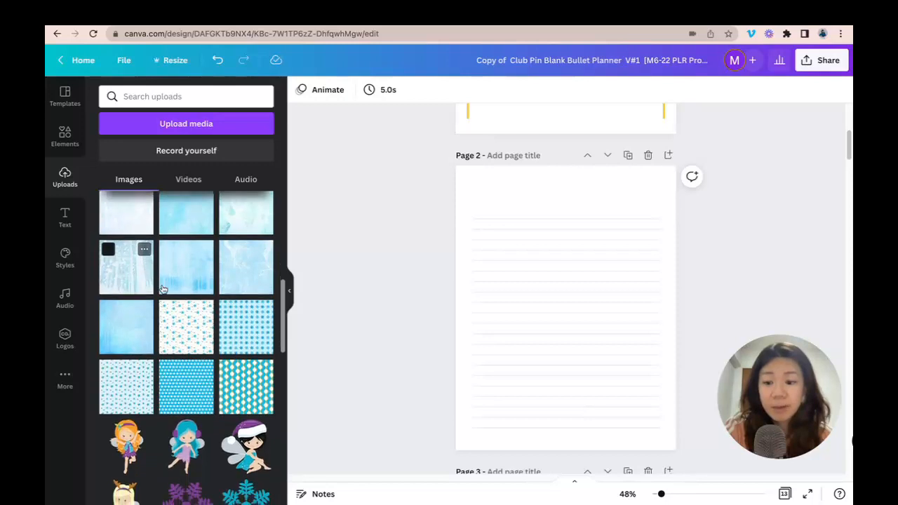
scroll(179, 384, "down", 5)
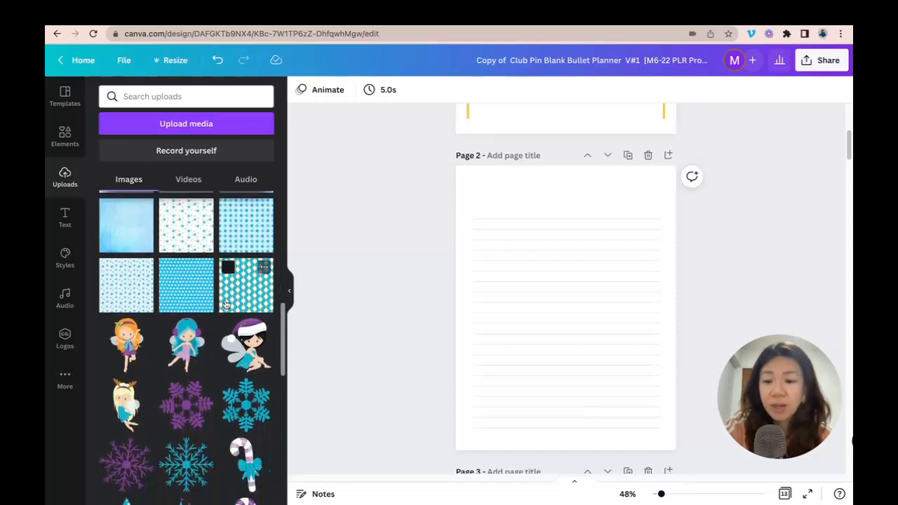
scroll(103, 298, "down", 1)
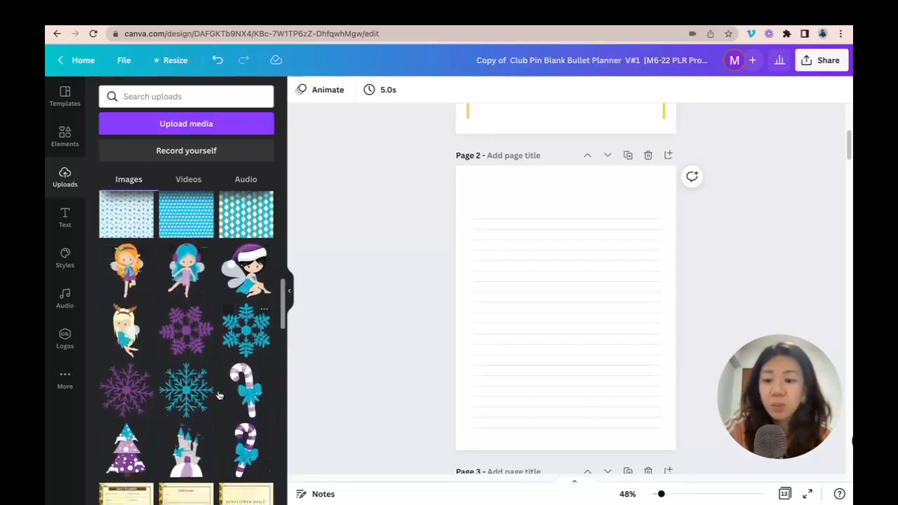
scroll(211, 354, "up", 5)
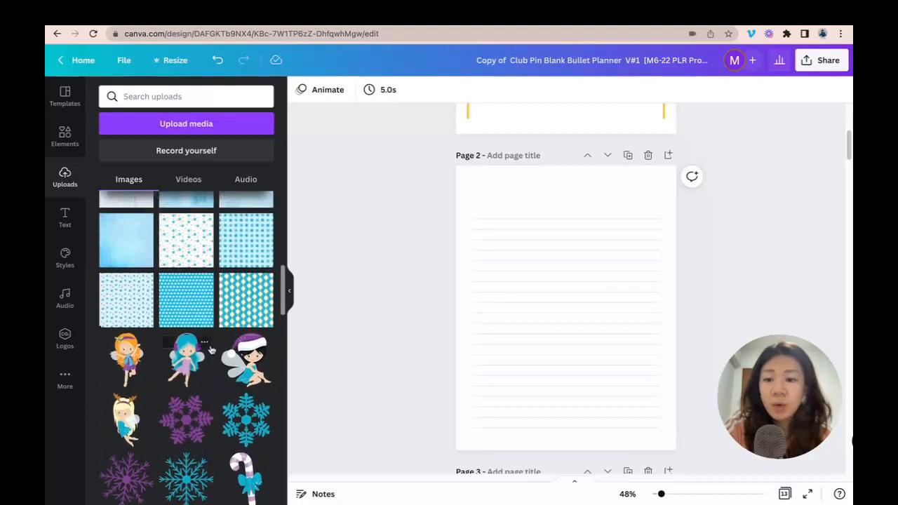
scroll(228, 349, "down", 2)
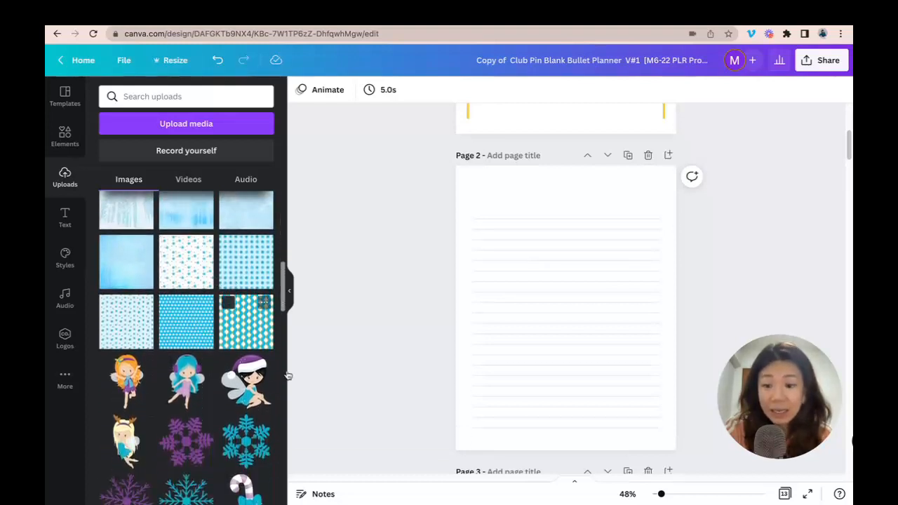
- Try covering page 2 with the uploaded blue star pattern as a freely scaled image, and delete it
left_click(186, 308)
left_click_drag(597, 291, 603, 250)
left_click_drag(621, 328, 740, 450)
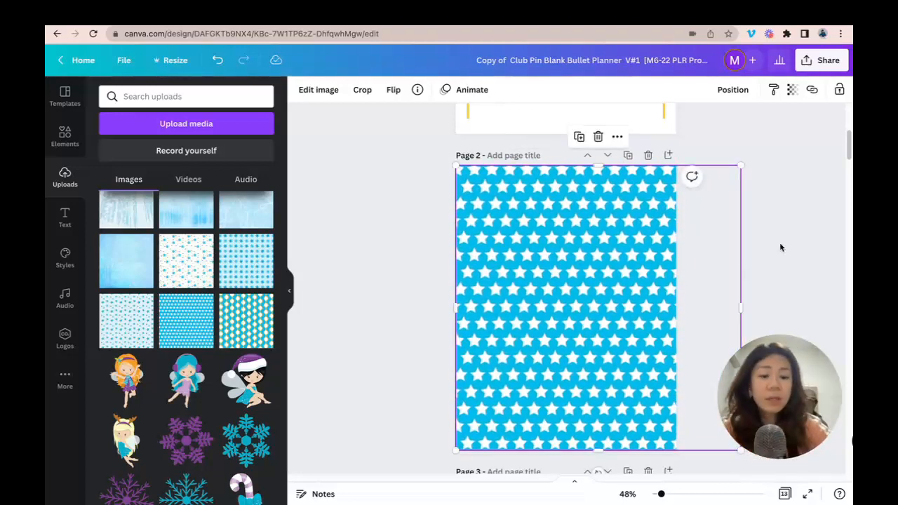
key("Delete")
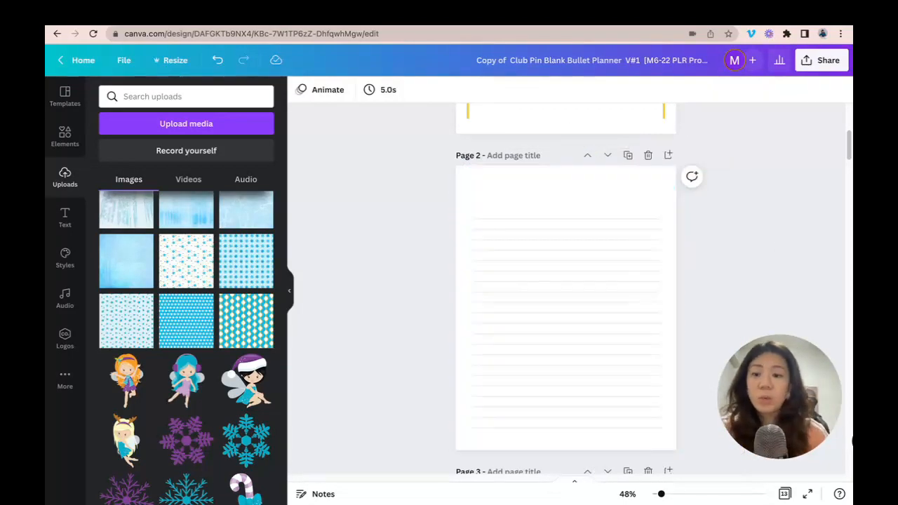
- Add a single-cell grid that fills page 2
left_click(53, 137)
scroll(206, 272, "down", 10)
scroll(206, 272, "down", 5)
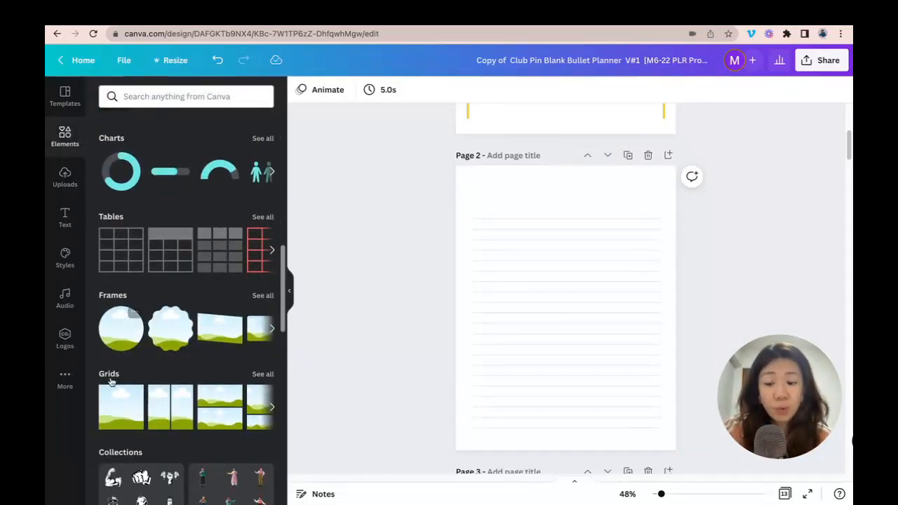
left_click(118, 411)
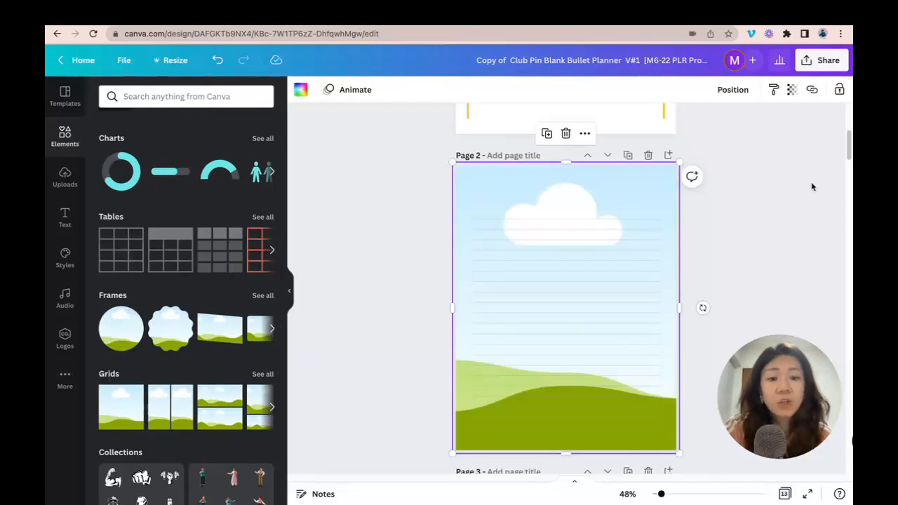
- Fill the page 2 grid with the uploaded blue pattern of white stars
left_click(64, 177)
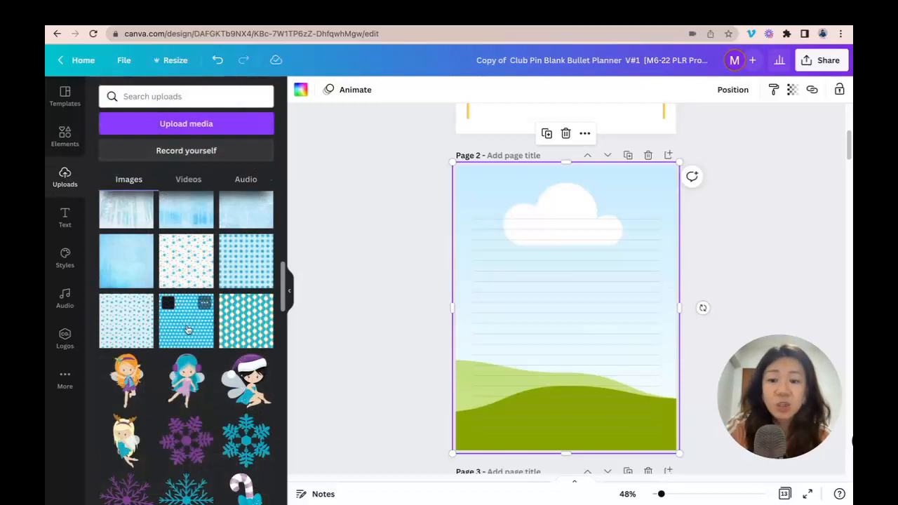
left_click(188, 330)
left_click_drag(589, 286, 657, 198)
left_click(781, 213)
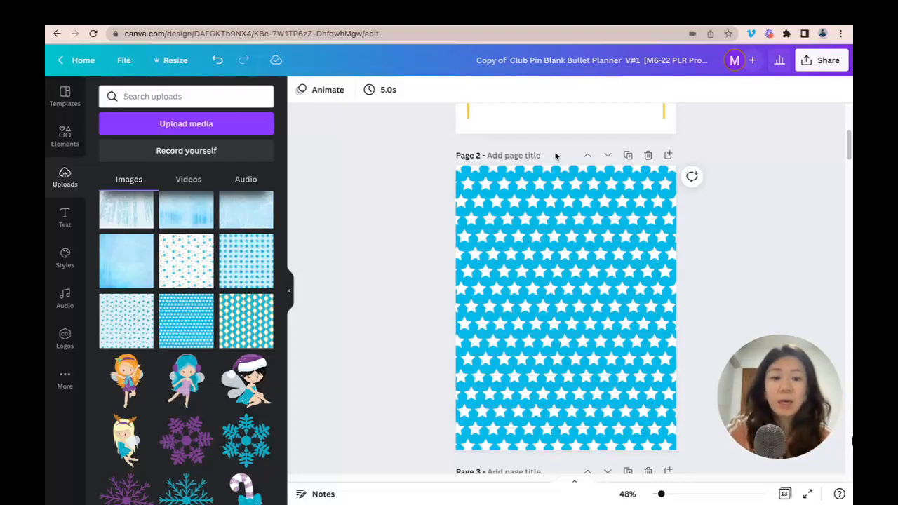
- Check the stacking order of the writing lines and the star pattern grid on page 2
left_click(571, 184)
left_click(568, 221)
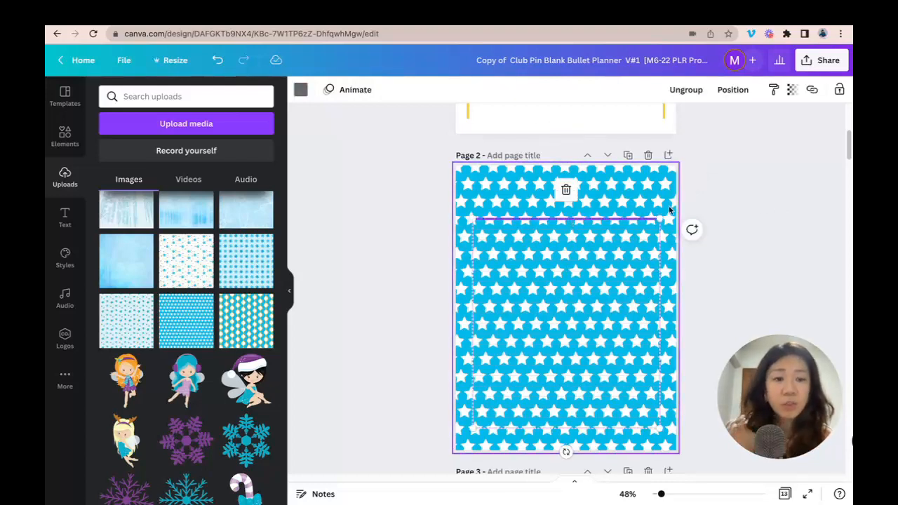
left_click(668, 183)
left_click(669, 186)
left_click(729, 89)
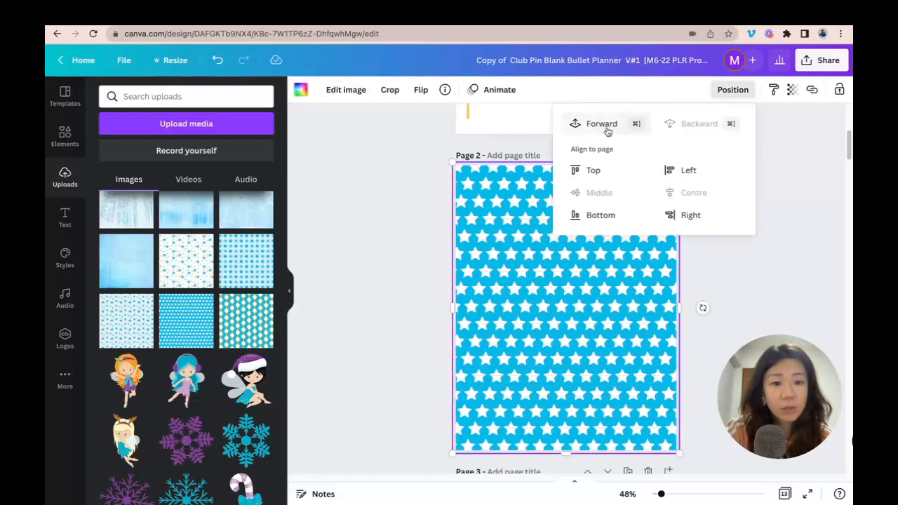
left_click(794, 146)
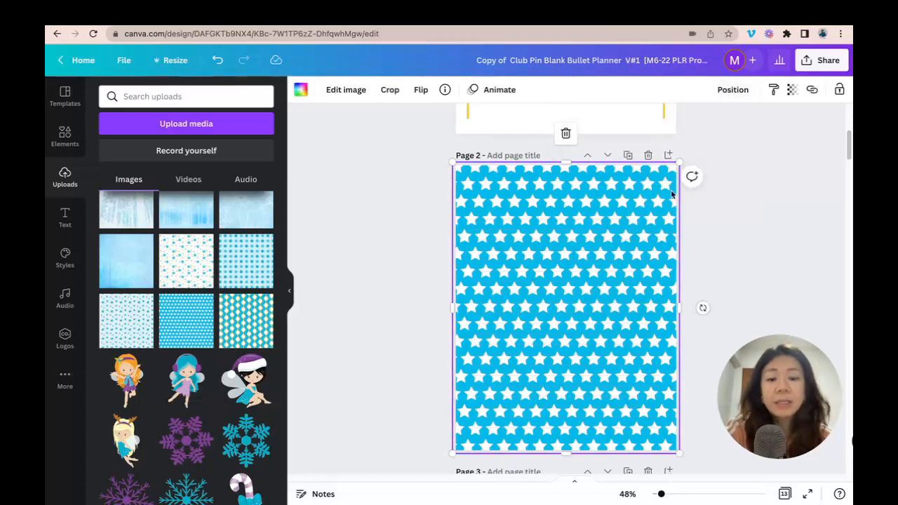
- Set the transparency of the star pattern background on page 2 to 50
left_click(791, 89)
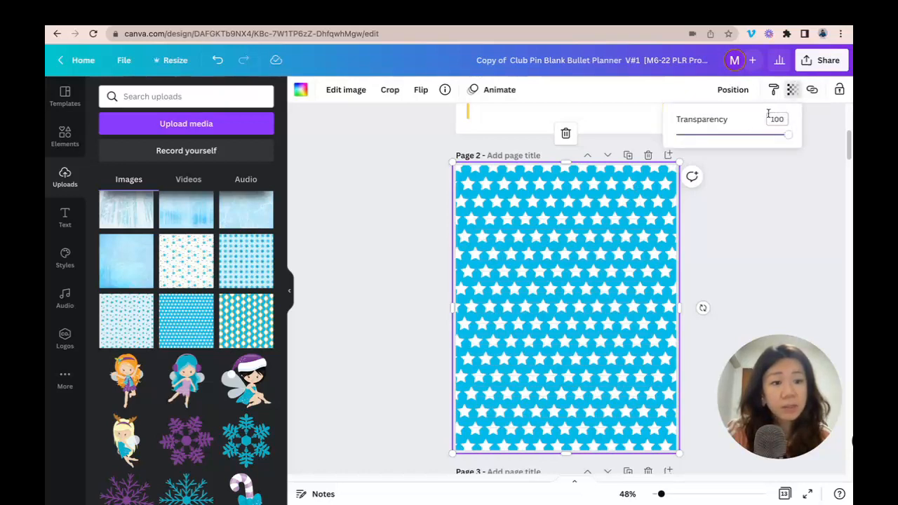
left_click_drag(788, 139, 766, 135)
key("Return")
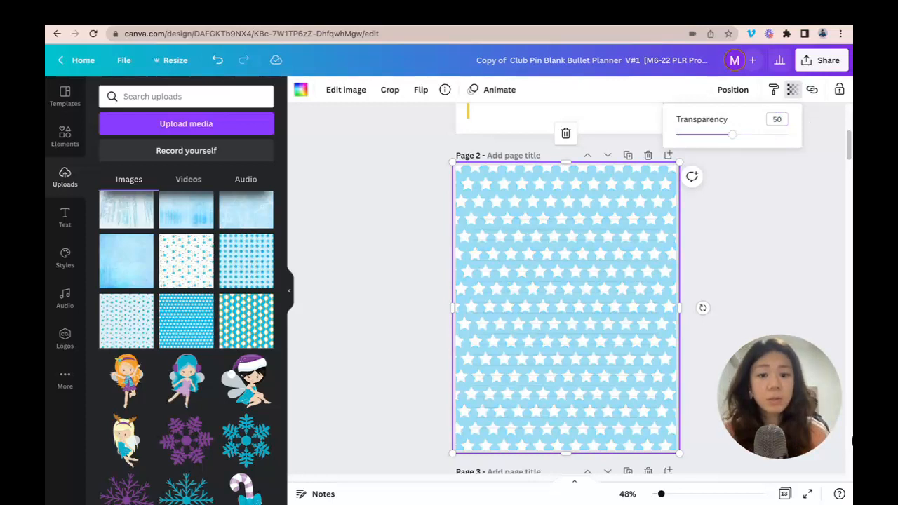
left_click(710, 263)
left_click(711, 250)
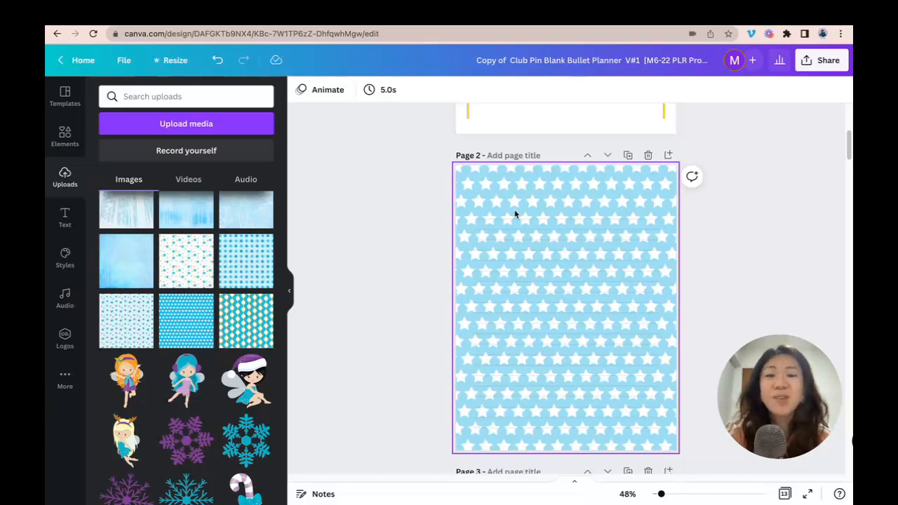
- Add a square shape to page 2, stretch it to leave only a star-patterned border, and fill it white
left_click(62, 138)
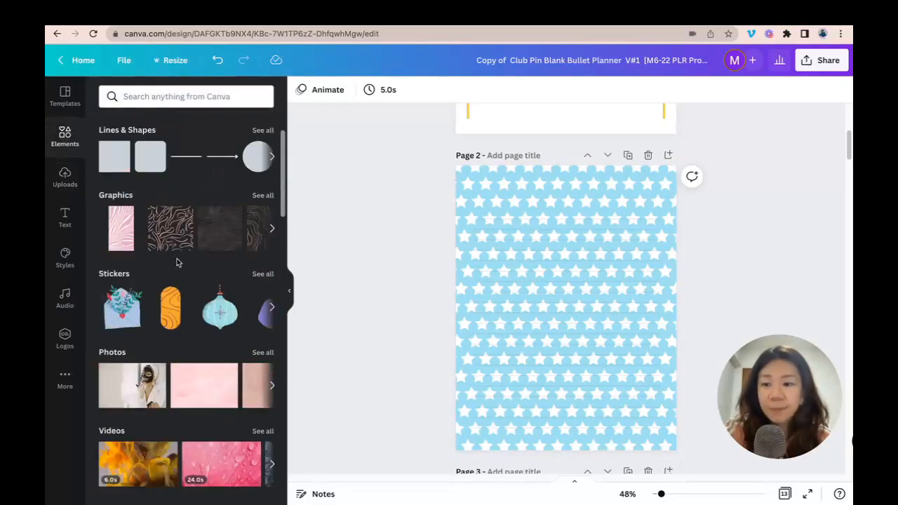
left_click(115, 260)
left_click_drag(548, 314, 661, 221)
left_click_drag(565, 253, 566, 434)
left_click(360, 89)
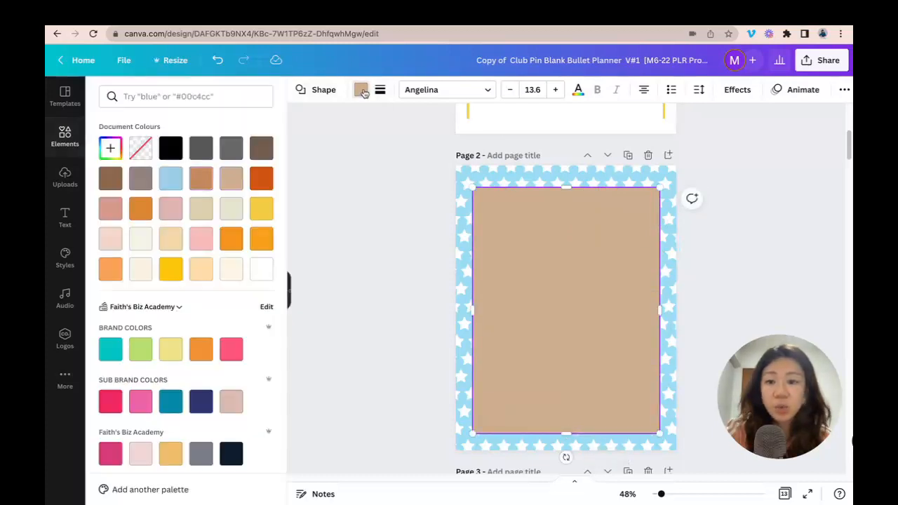
left_click(260, 273)
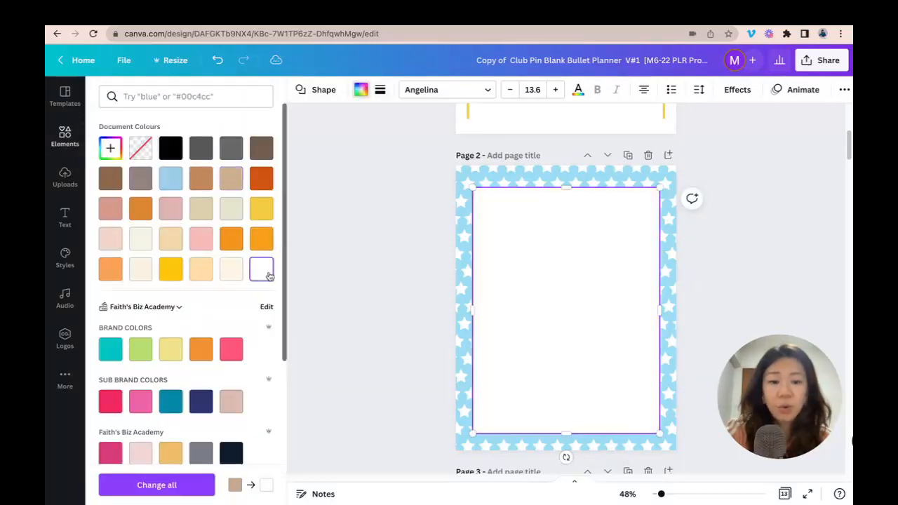
- Send the white rectangle backward behind the writing lines and align it to the centre and middle of page 2
left_click(845, 90)
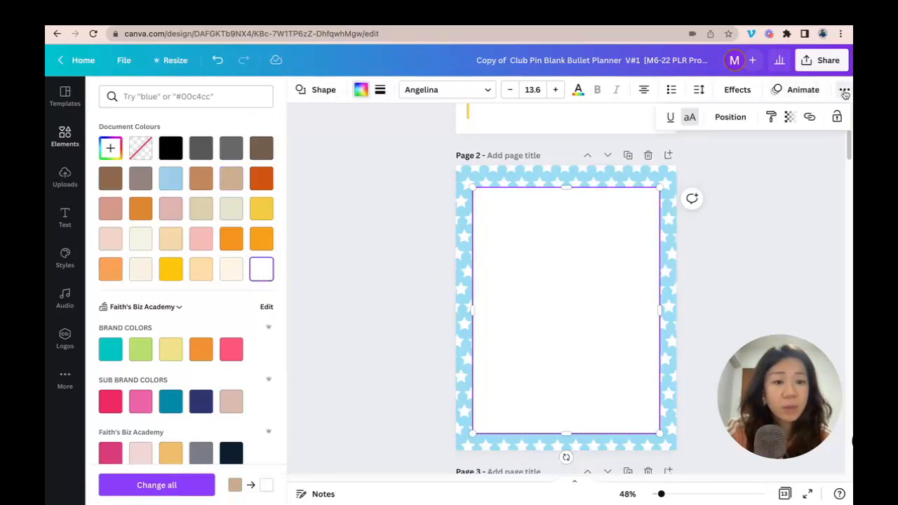
left_click(730, 117)
left_click(688, 153)
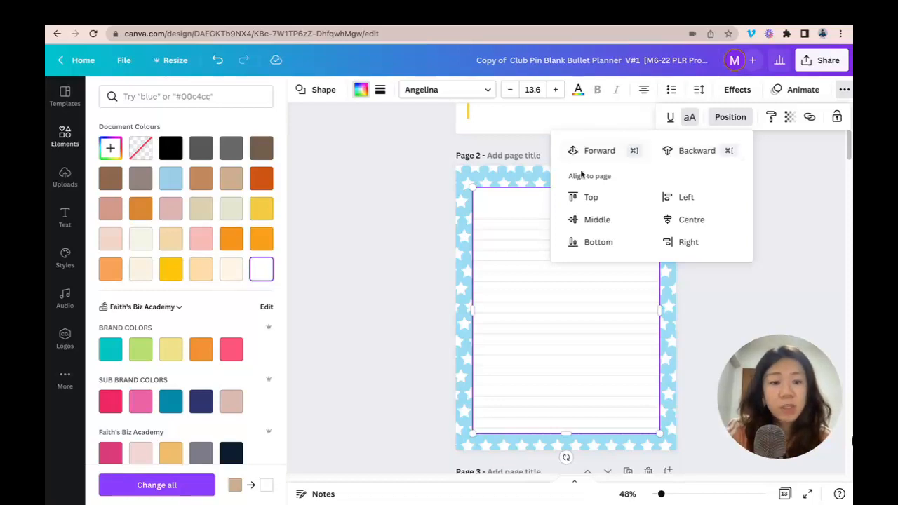
left_click(690, 219)
left_click(597, 219)
left_click(744, 281)
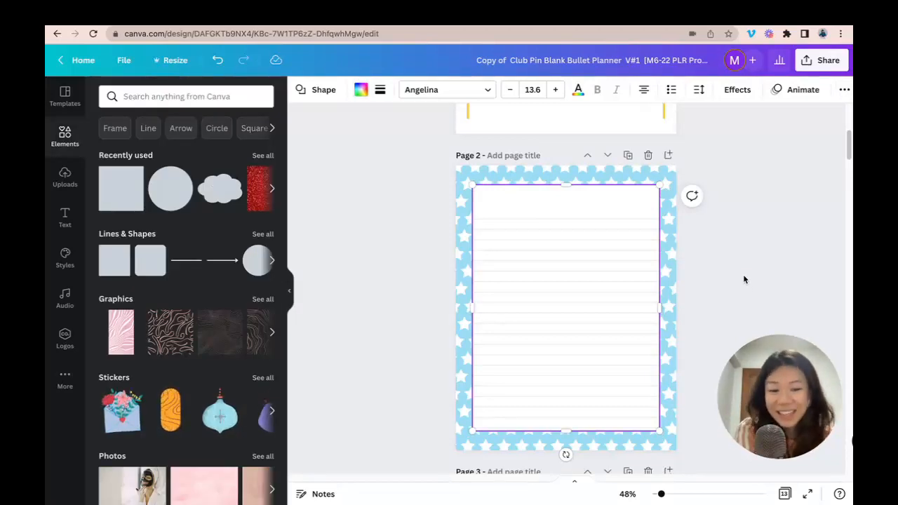
left_click(734, 281)
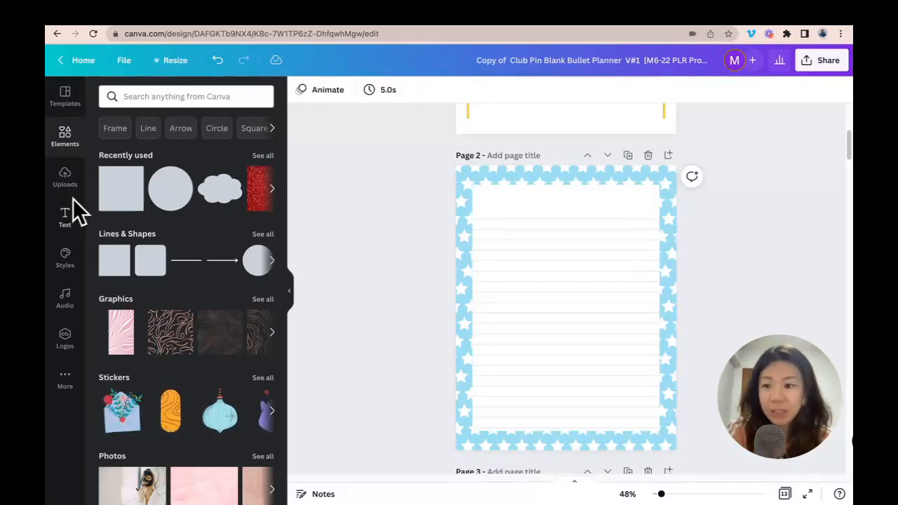
- Add the uploaded orange-haired fairy to page 2, sized to fit over the lower-right corner of the border
left_click(65, 177)
scroll(128, 266, "down", 3)
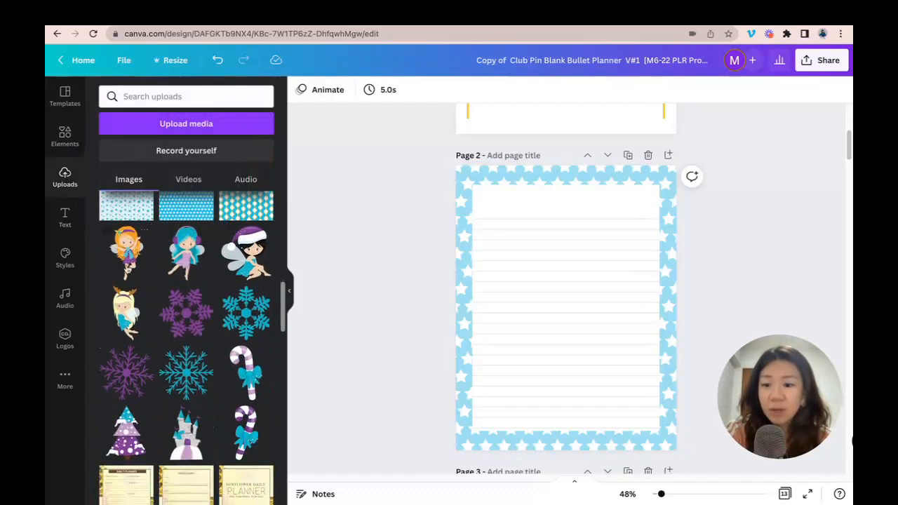
left_click(127, 268)
left_click_drag(483, 227, 554, 294)
left_click_drag(613, 330, 657, 387)
left_click_drag(598, 349, 592, 345)
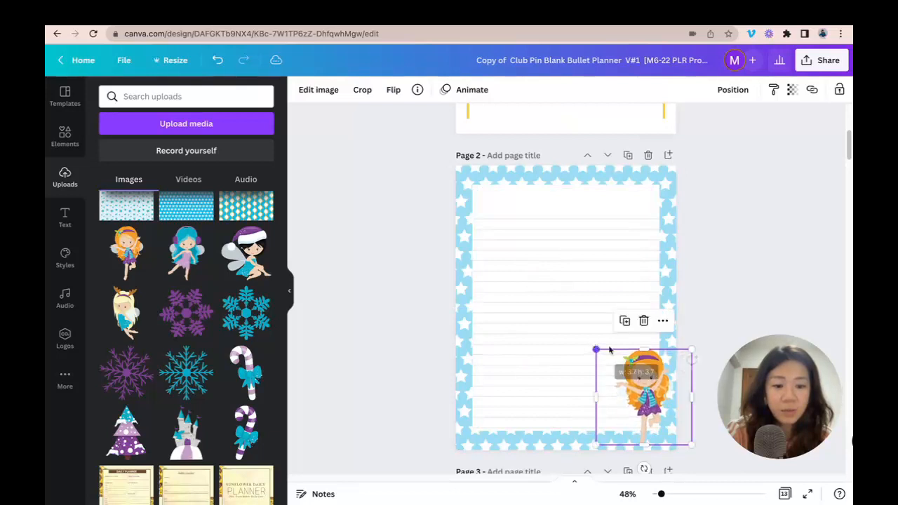
left_click(741, 298)
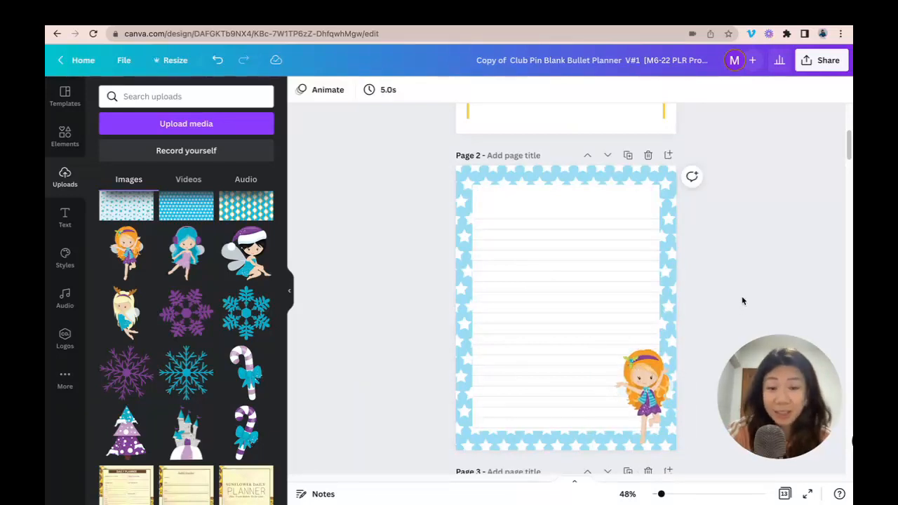
- Duplicate page 2, and delete the fairy and the star pattern image from the copy
scroll(741, 297, "down", 2)
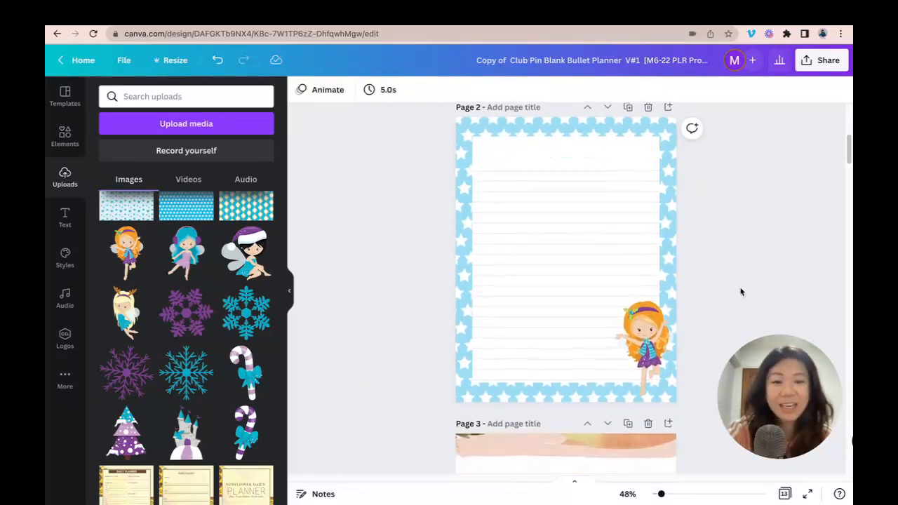
scroll(741, 292, "down", 5)
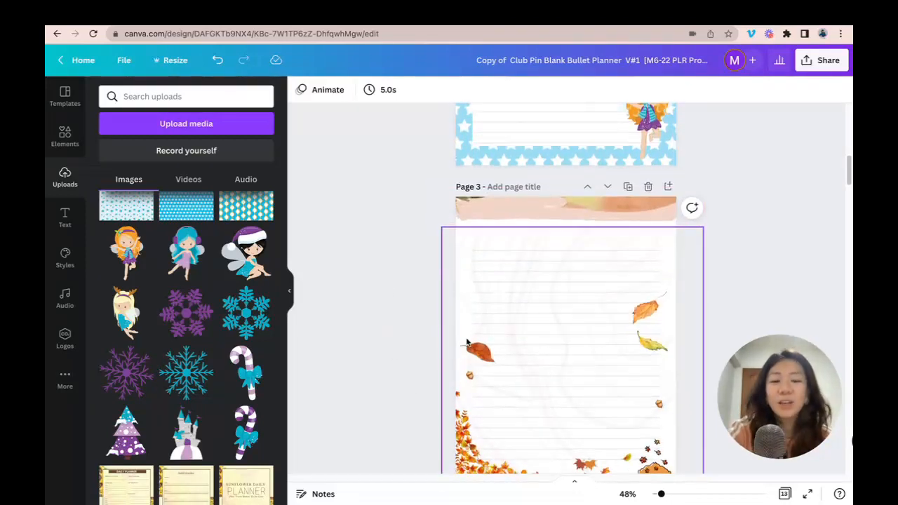
scroll(467, 342, "down", 1)
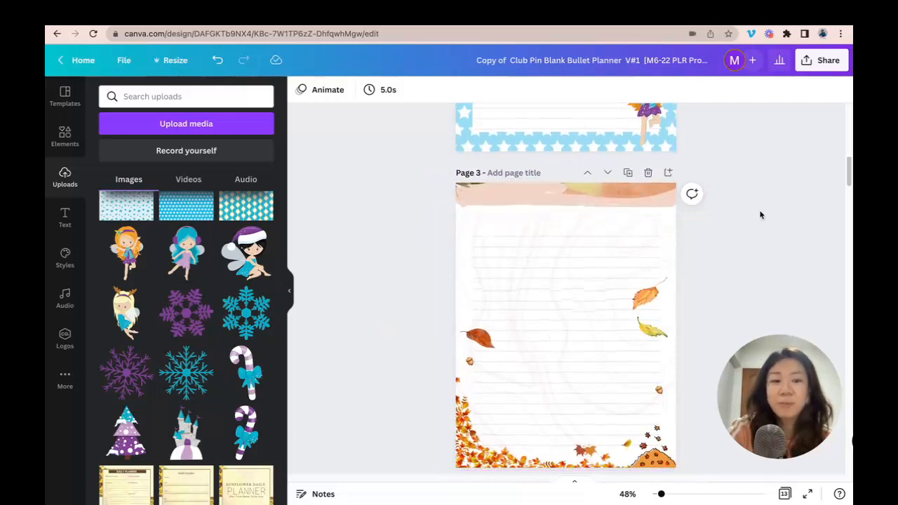
scroll(760, 214, "up", 5)
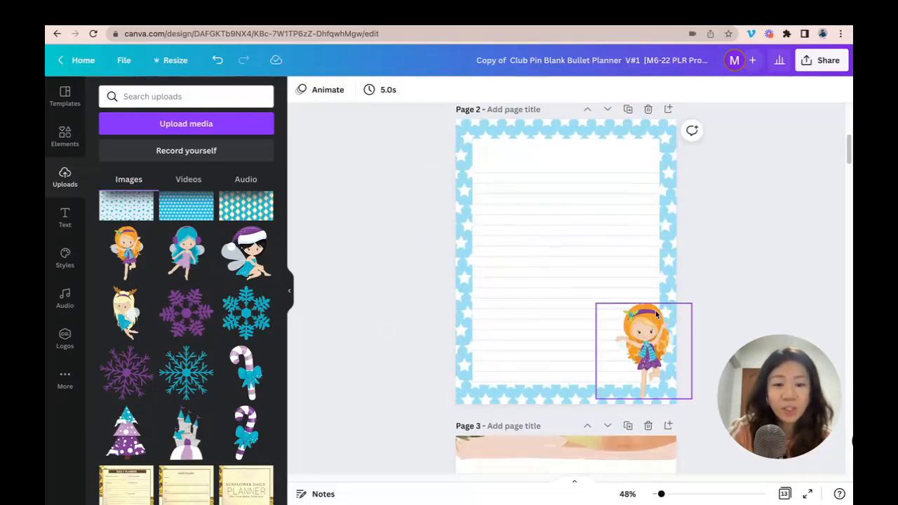
scroll(736, 233, "up", 1)
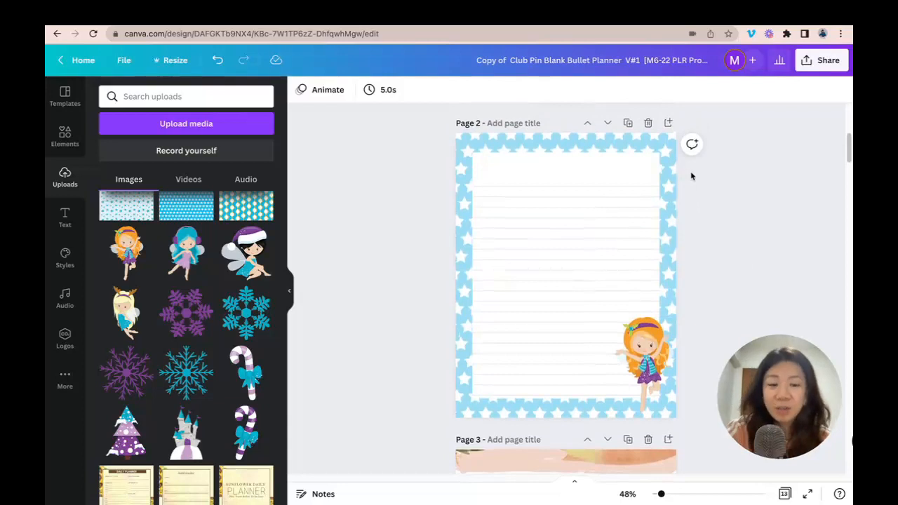
left_click(628, 123)
left_click(621, 367)
key("Delete")
left_click(673, 209)
key("Delete")
- Fill the empty background grid on page 3 with an uploaded pale blue watercolour texture
scroll(137, 264, "down", 5)
scroll(136, 264, "up", 1)
scroll(137, 264, "down", 2)
scroll(143, 263, "down", 1)
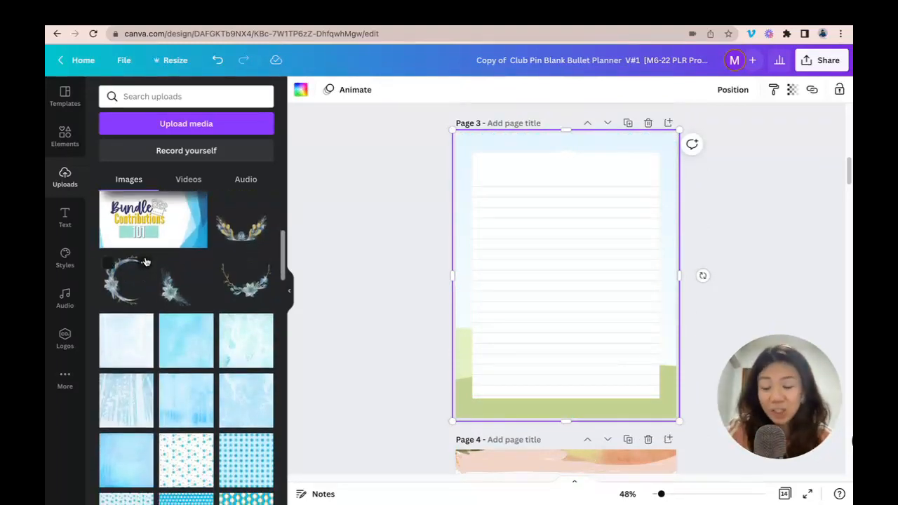
scroll(168, 263, "down", 2)
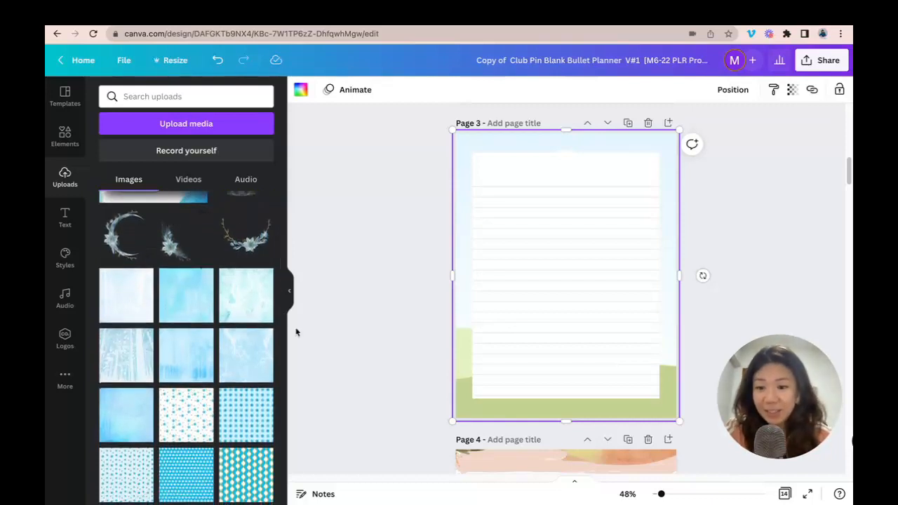
left_click_drag(250, 362, 468, 178)
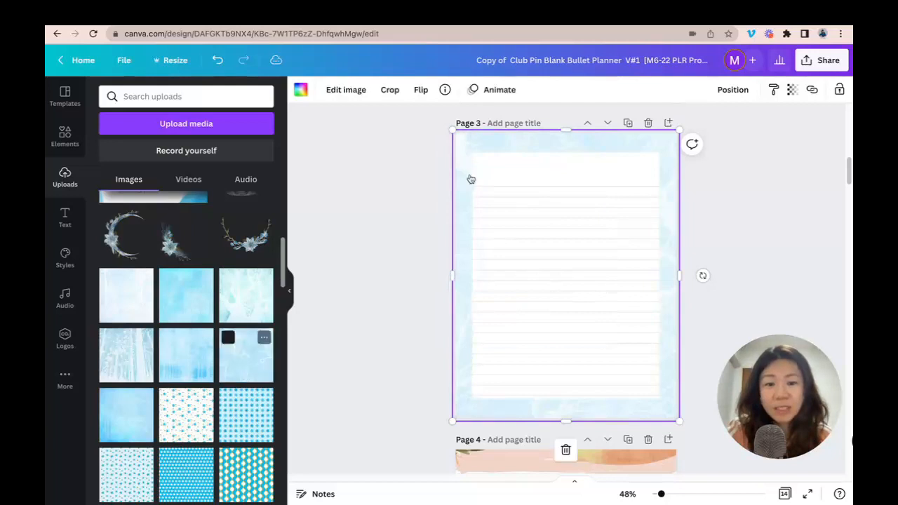
- Add the uploaded blue flower spray to page 3, rotating and placing it over the upper-right corner
scroll(184, 298, "up", 3)
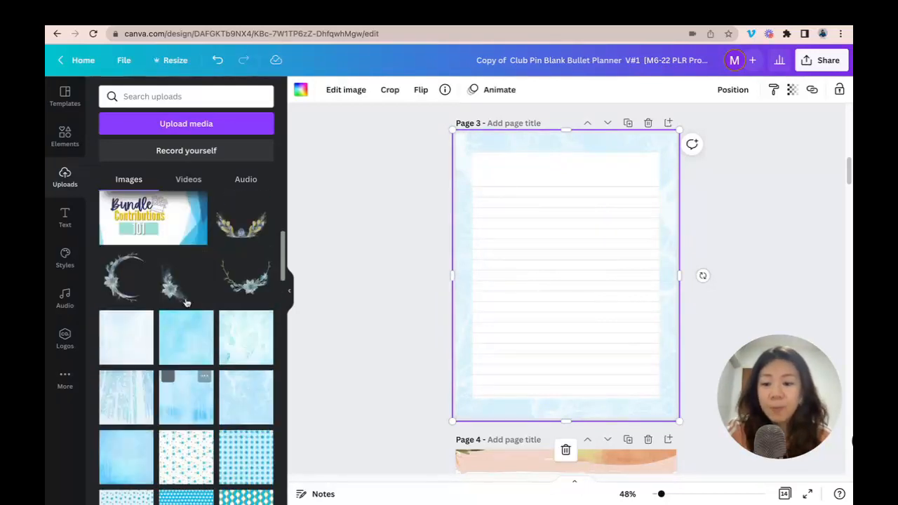
scroll(187, 288, "down", 3)
scroll(186, 287, "down", 1)
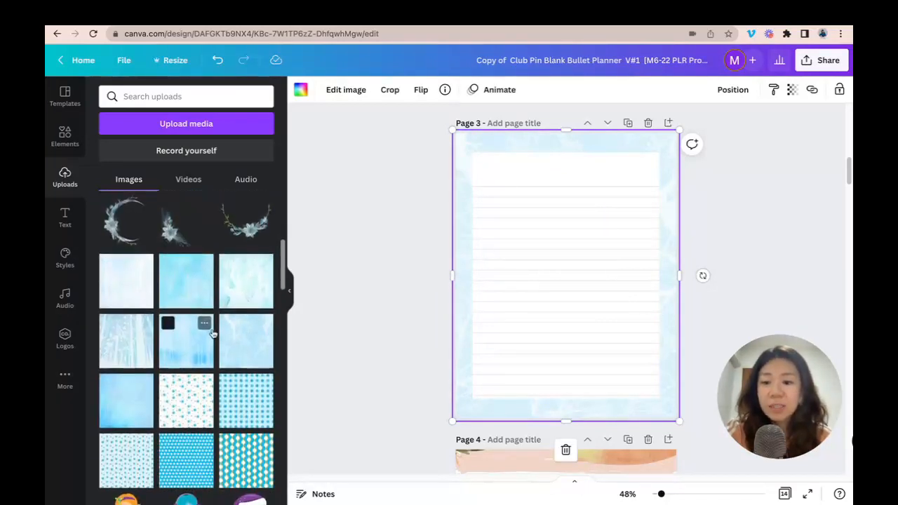
scroll(175, 273, "up", 2)
left_click(173, 269)
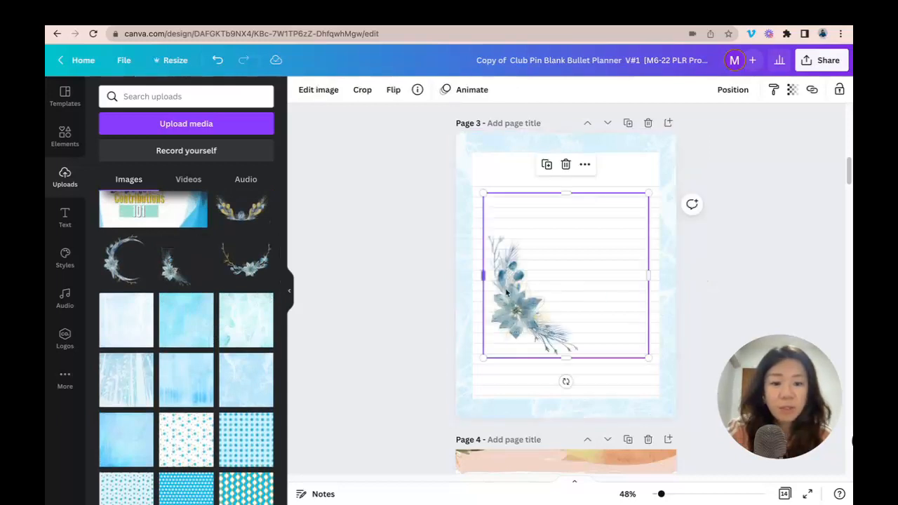
left_click_drag(565, 381, 577, 239)
left_click_drag(625, 265, 662, 191)
left_click(217, 60)
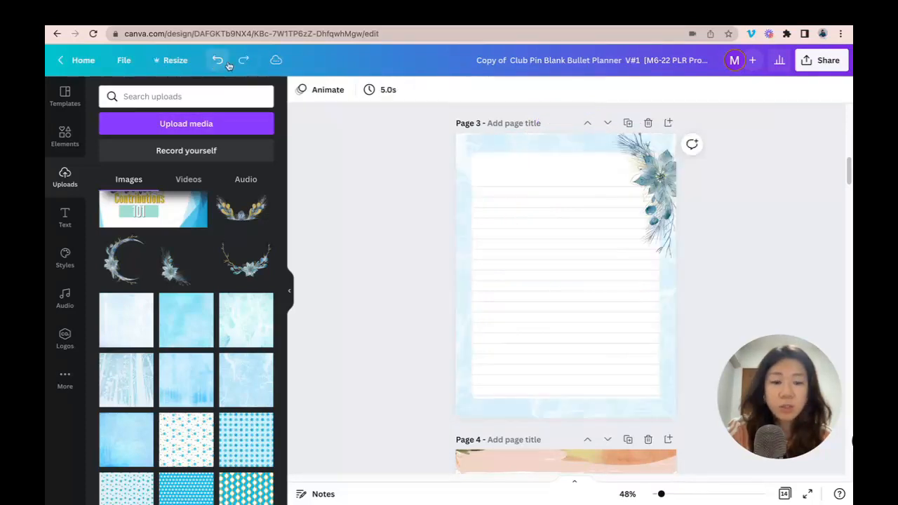
- Try dropping the flower spray into the page 3 background grid and repositioning it there, and undo those changes
left_click(644, 181)
left_click_drag(644, 181, 667, 180)
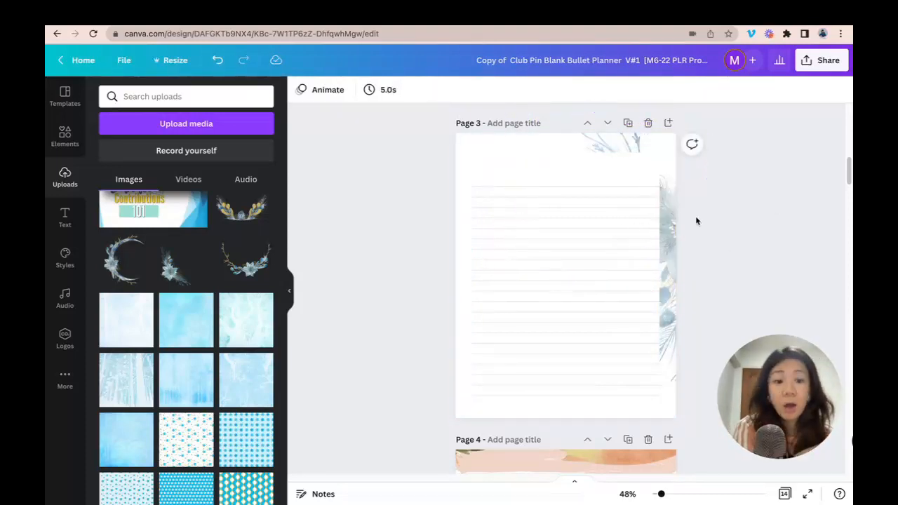
double_click(669, 267)
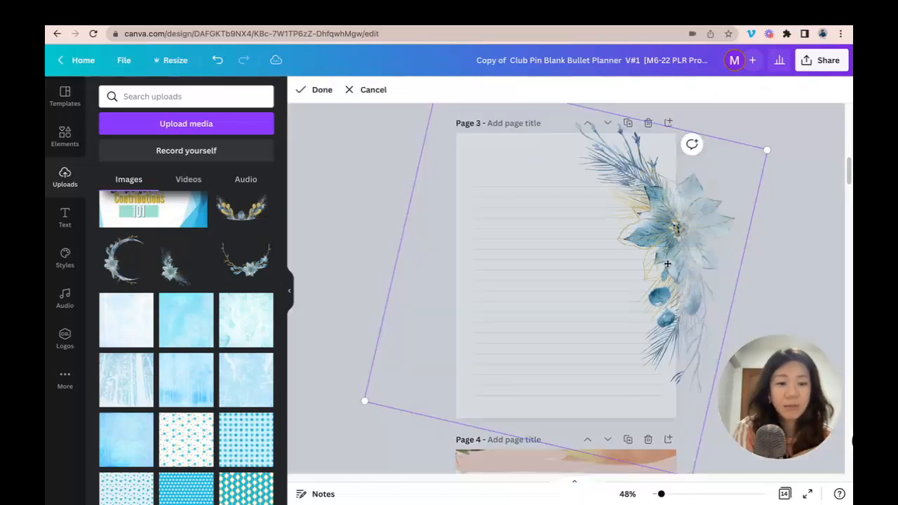
left_click_drag(666, 249, 642, 246)
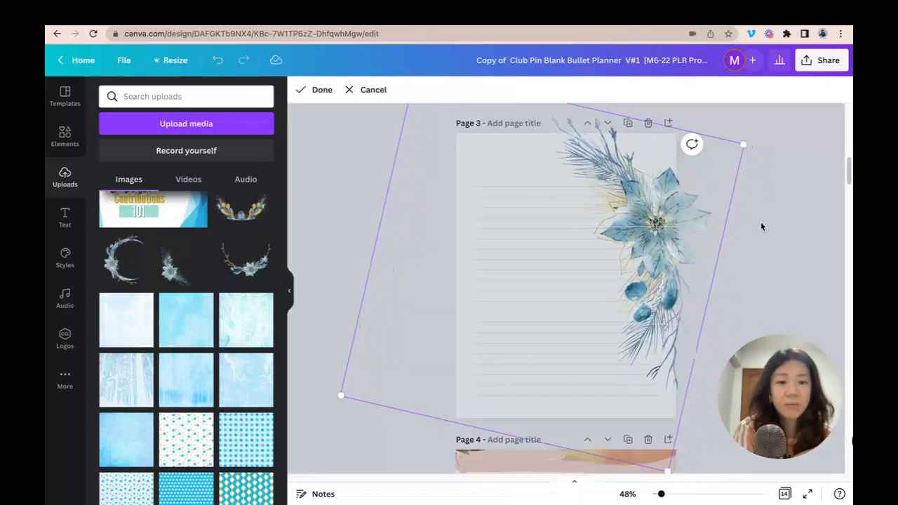
left_click(760, 221)
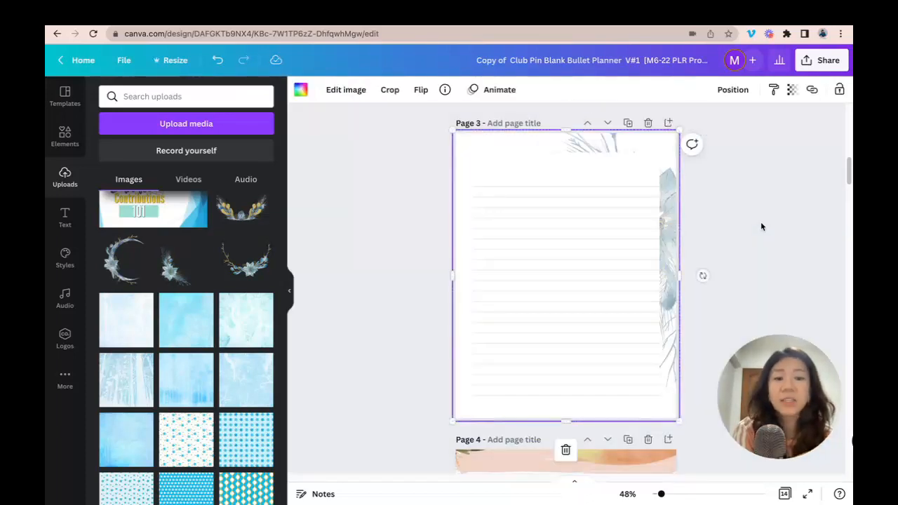
double_click(660, 236)
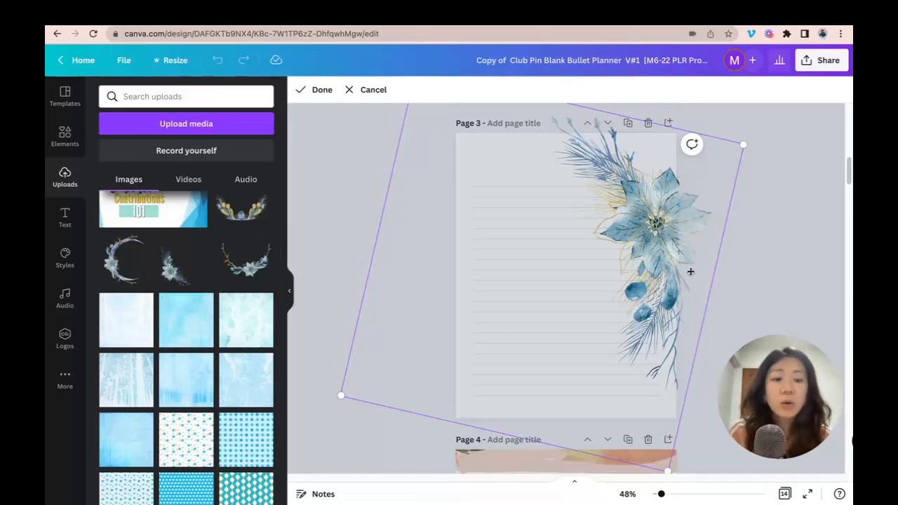
left_click(731, 260)
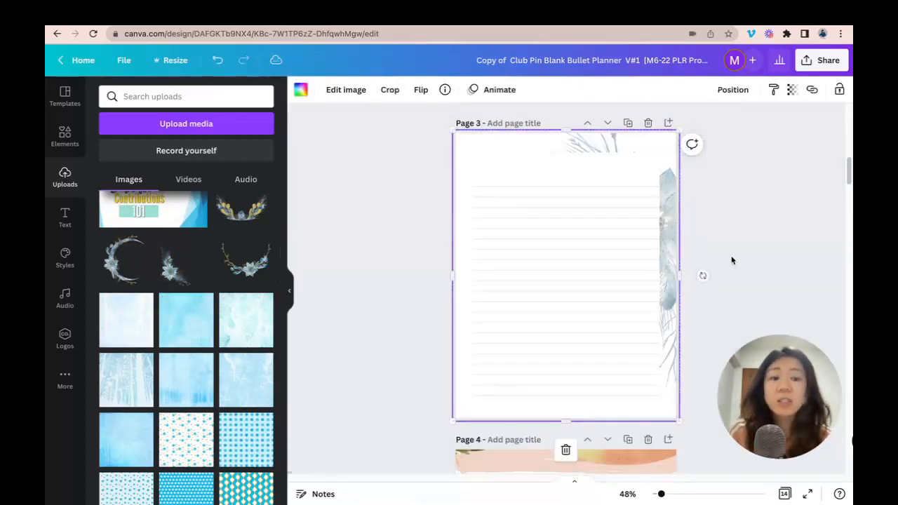
left_click(217, 61)
left_click(218, 61)
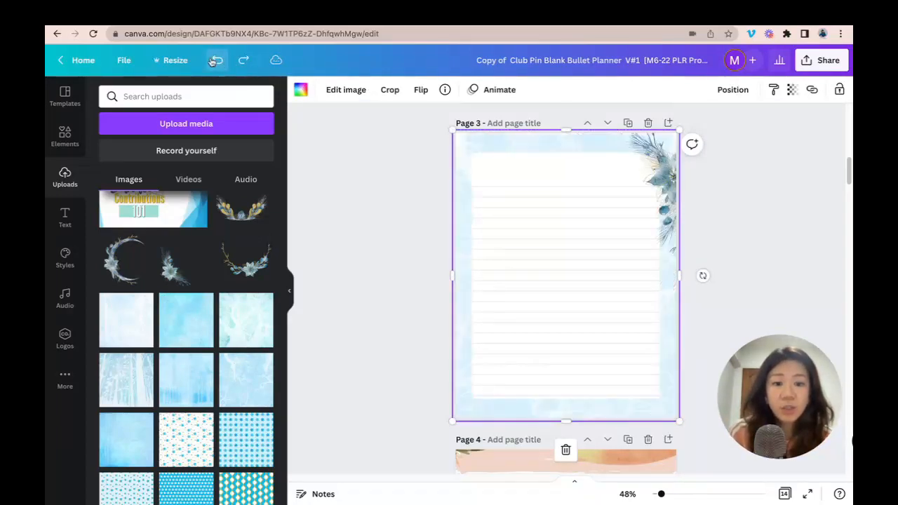
left_click(218, 61)
left_click(217, 61)
- Nudge the flower spray on page 3 to the left and rotate it to follow the upper-right corner
key("Left")
key("Left")
key("Left")
key("Left")
key("Left")
key("Left")
key("Left")
key("Left")
key("Left")
key("Left")
key("Left")
key("Left")
key("Left")
key("Left")
key("Left")
key("Left")
key("Left")
key("Left")
key("Left")
key("Left")
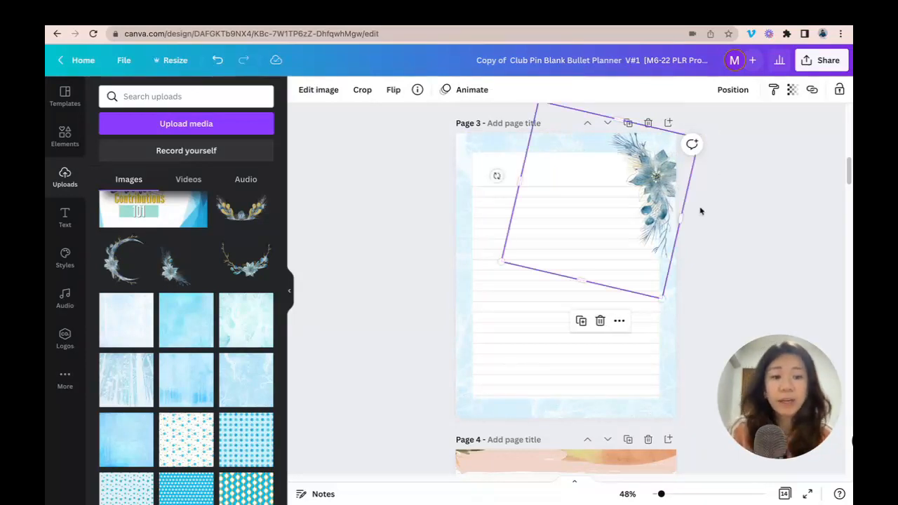
left_click_drag(496, 175, 493, 202)
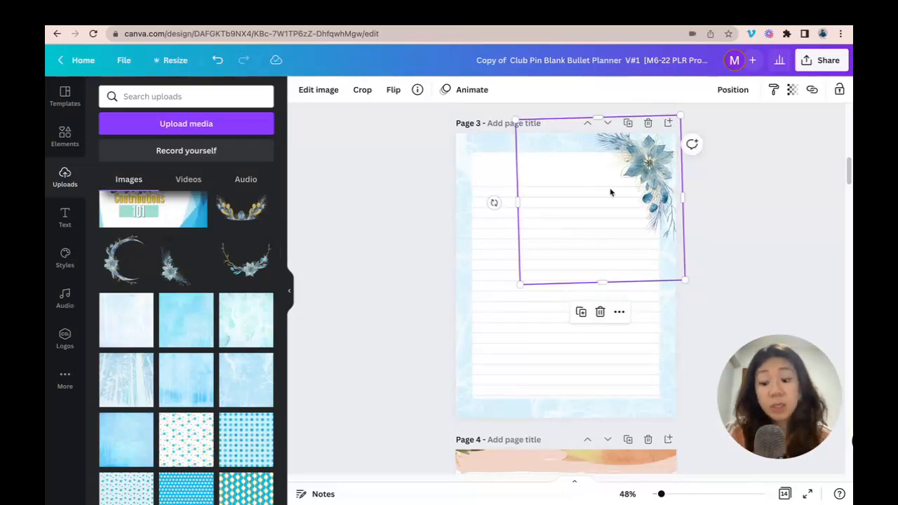
- Duplicate the flower spray and place the copy, rotated to match, in the lower-left corner of page 3
key("super+d")
left_click_drag(670, 163, 562, 323)
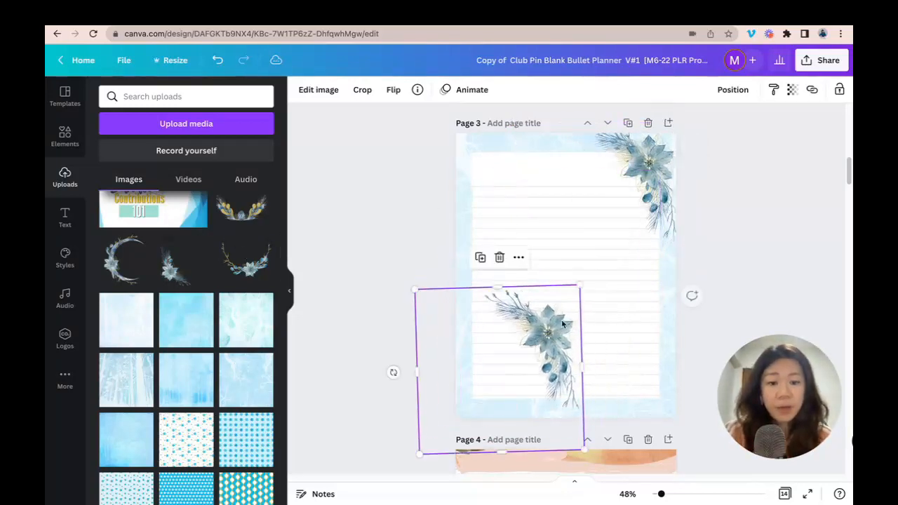
left_click_drag(393, 373, 451, 360)
left_click(747, 253)
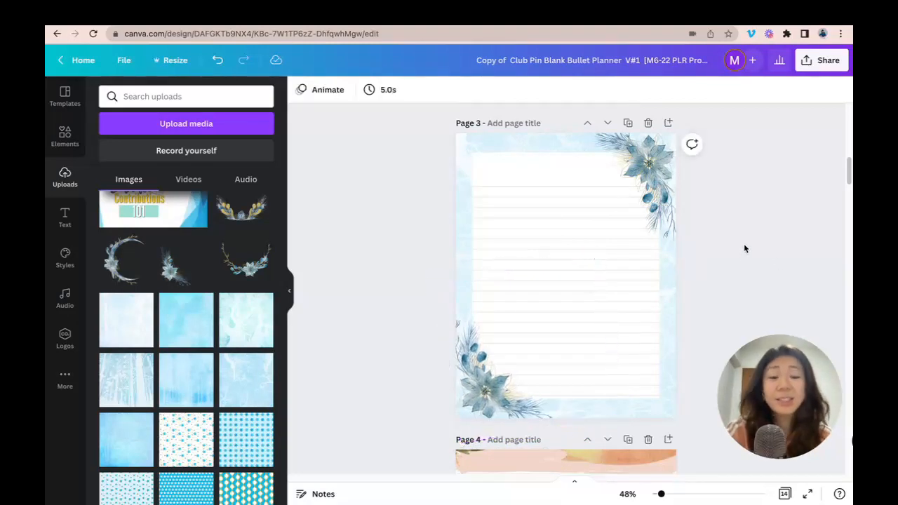
scroll(745, 252, "up", 7)
scroll(744, 254, "down", 4)
scroll(746, 257, "up", 1)
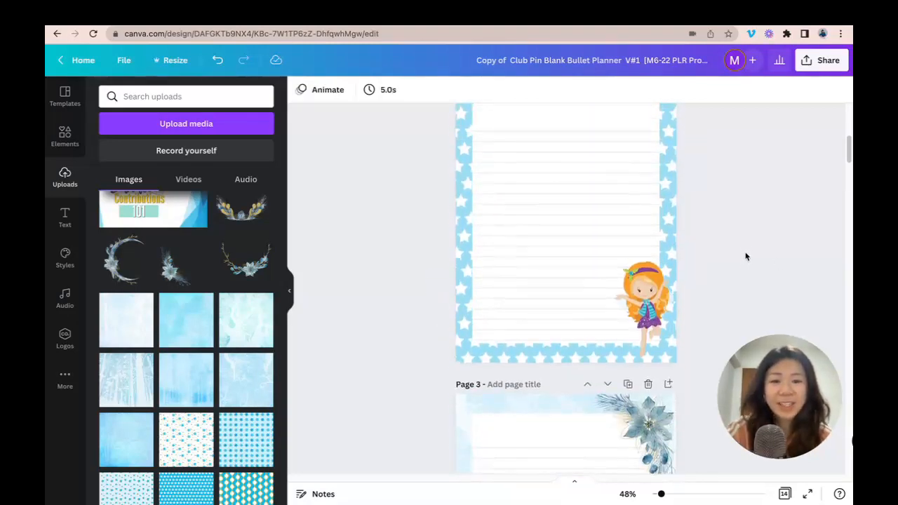
scroll(751, 222, "down", 3)
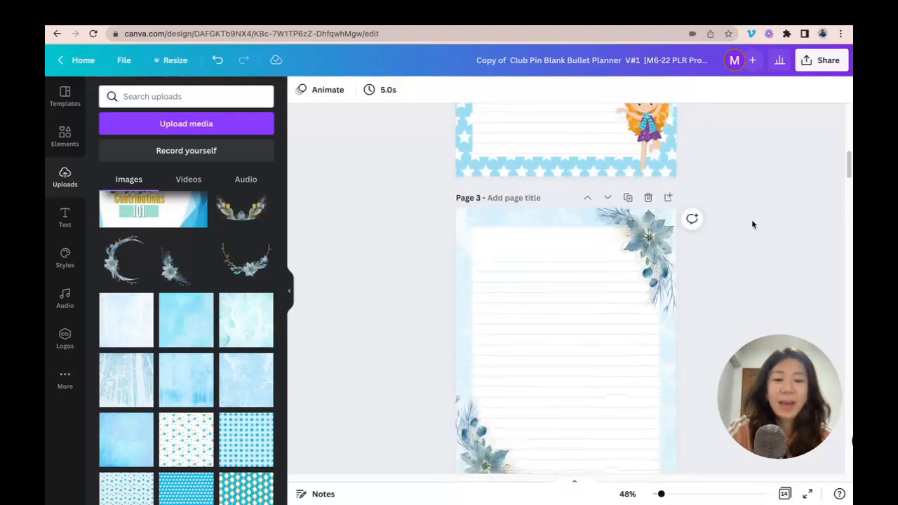
- Duplicate the autumn monthly calendar page, page 5
scroll(751, 222, "down", 1)
scroll(795, 216, "down", 1)
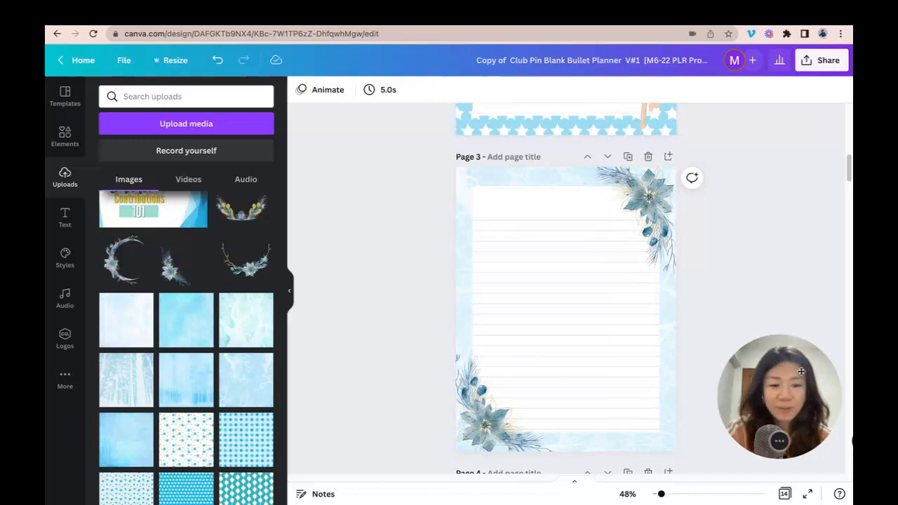
scroll(760, 231, "down", 5)
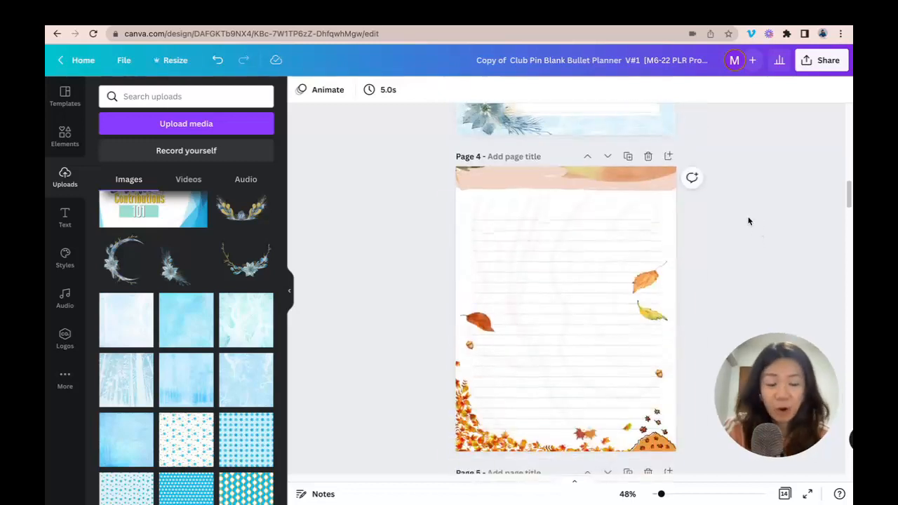
scroll(771, 232, "down", 3)
scroll(750, 240, "down", 3)
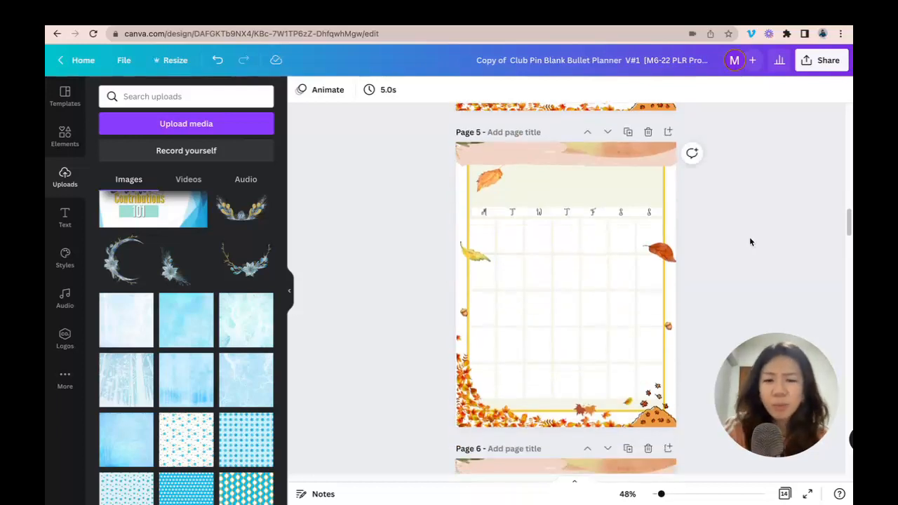
left_click(628, 134)
scroll(744, 183, "up", 4)
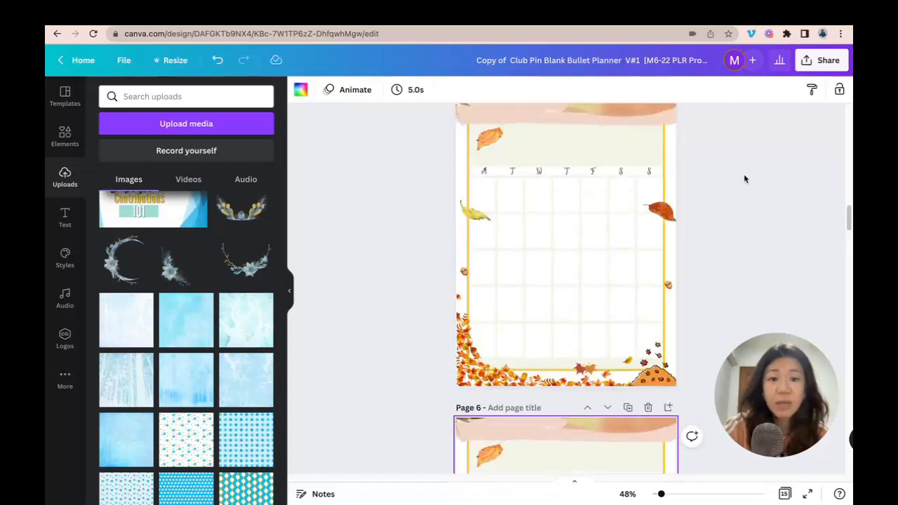
scroll(735, 182, "up", 1)
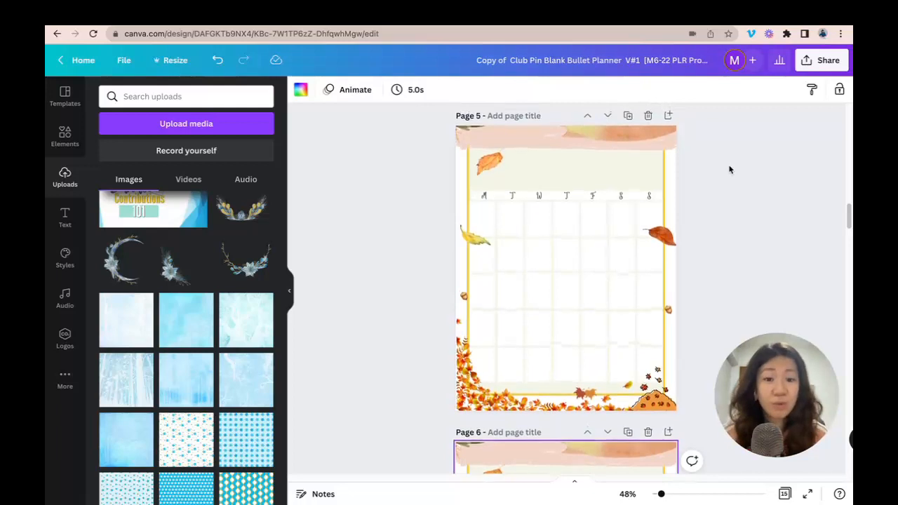
- Delete the watercolour header, leaves, acorns and the remaining autumn artwork from the page 5 calendar
scroll(659, 173, "up", 3)
left_click(620, 195)
key("Delete")
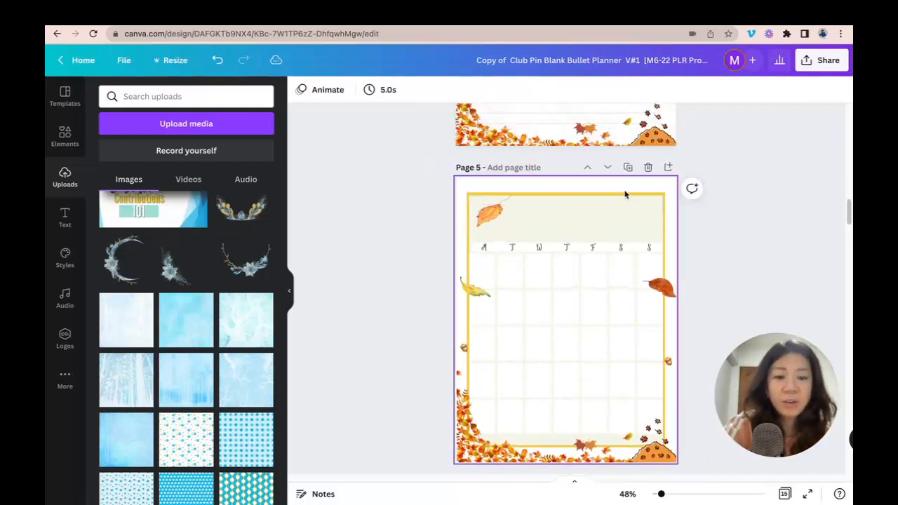
left_click(659, 285)
key("Delete")
left_click(491, 215)
key("Delete")
left_click(471, 293)
key("Delete")
left_click(458, 392)
key("Delete")
left_click(463, 348)
key("Delete")
left_click(585, 444)
key("Delete")
left_click(668, 362)
key("Delete")
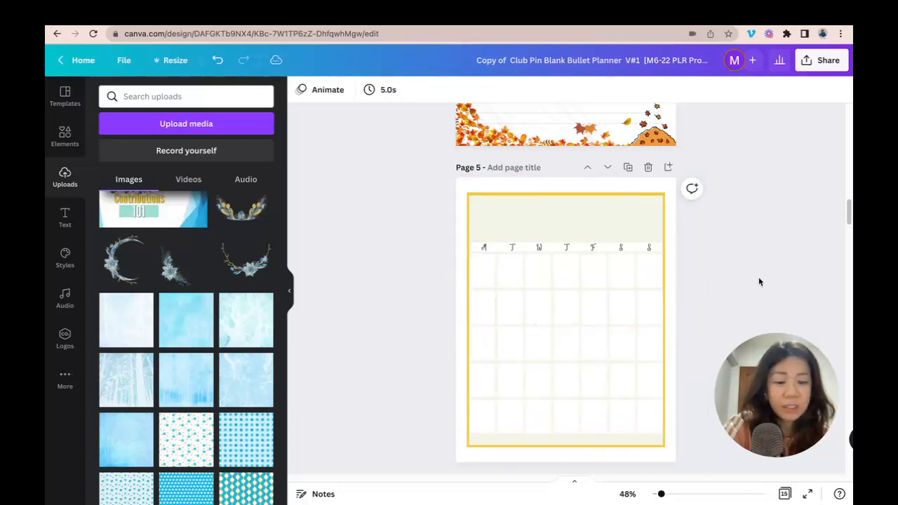
- Unlock the yellow frame around the page 5 calendar and delete it
left_click(545, 196)
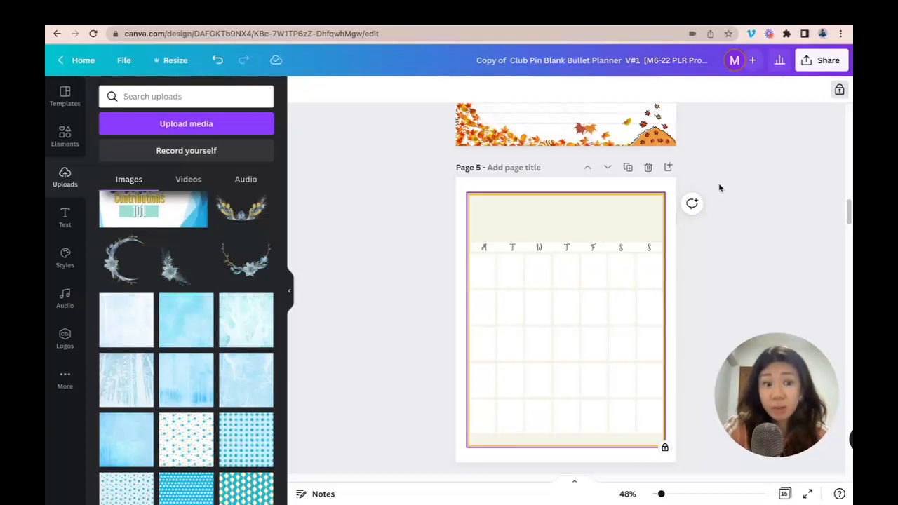
left_click(838, 92)
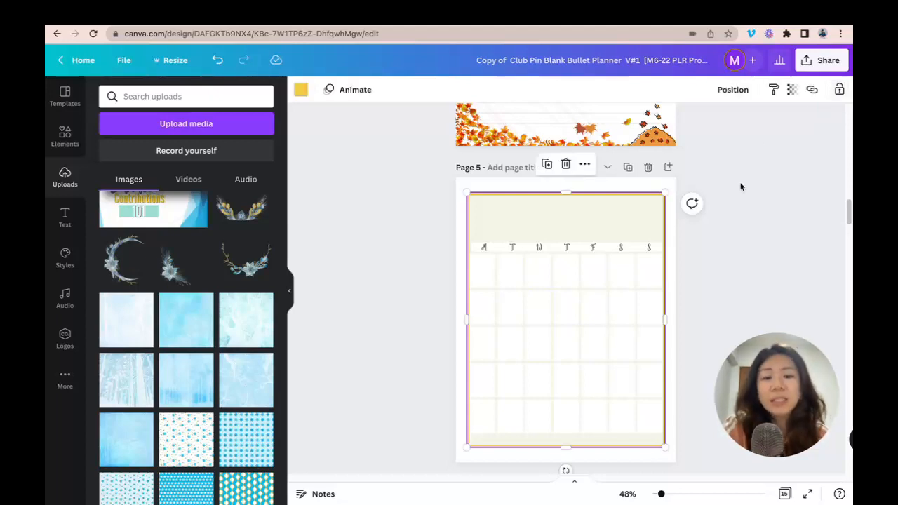
left_click(839, 91)
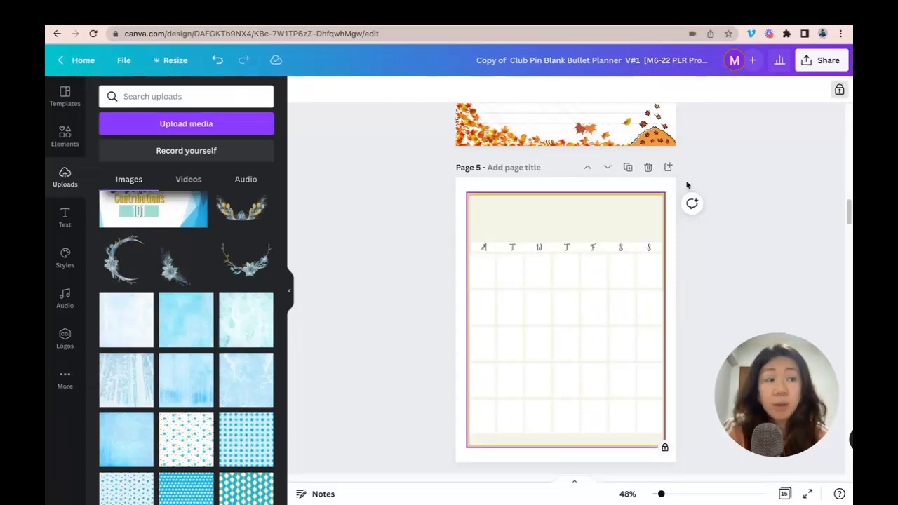
left_click(840, 91)
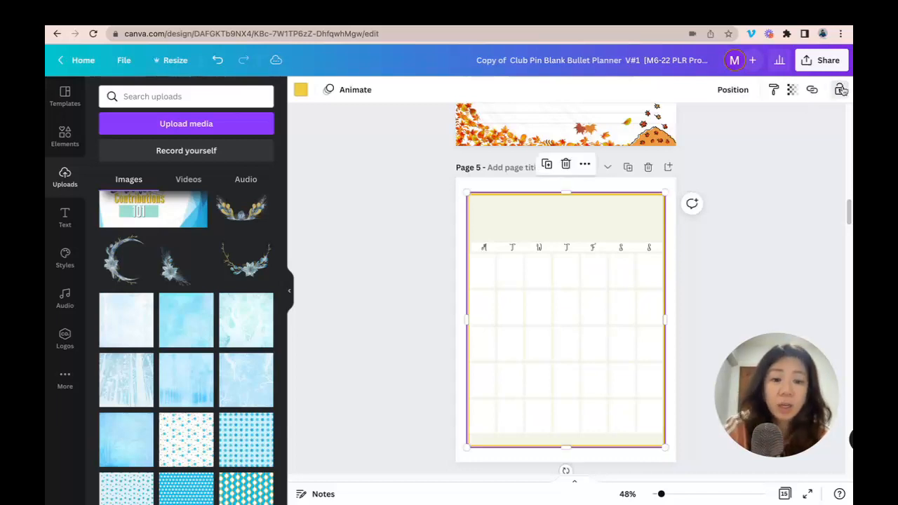
left_click(717, 170)
- Duplicate the stripped calendar on page 5 to keep a blank copy
scroll(259, 224, "down", 3)
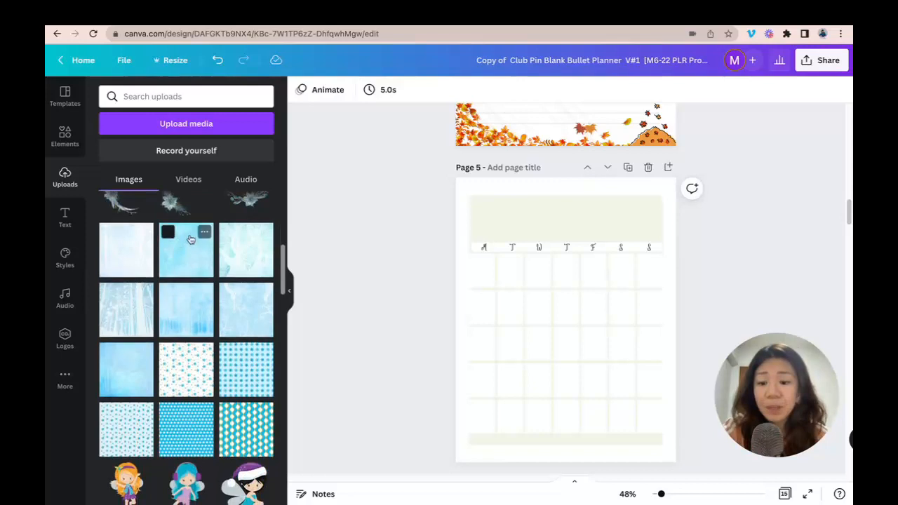
left_click(627, 167)
scroll(756, 201, "up", 8)
scroll(756, 201, "down", 3)
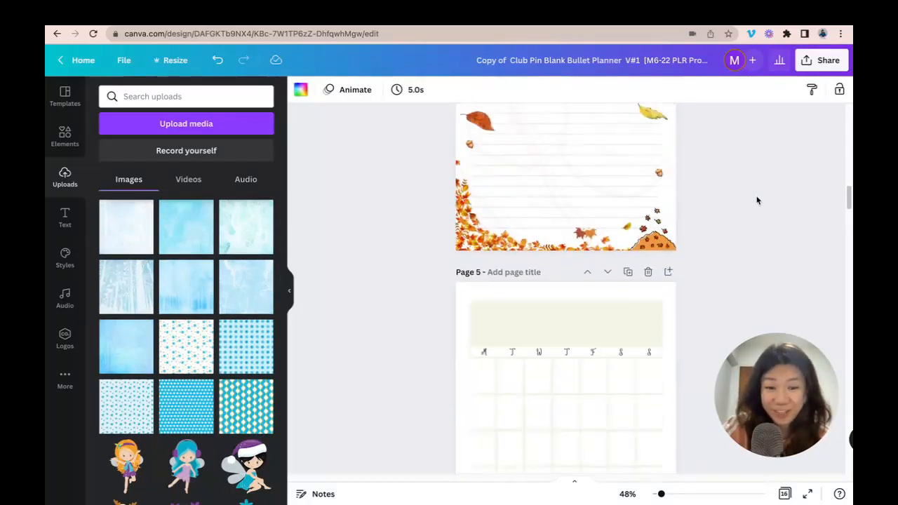
scroll(756, 200, "down", 2)
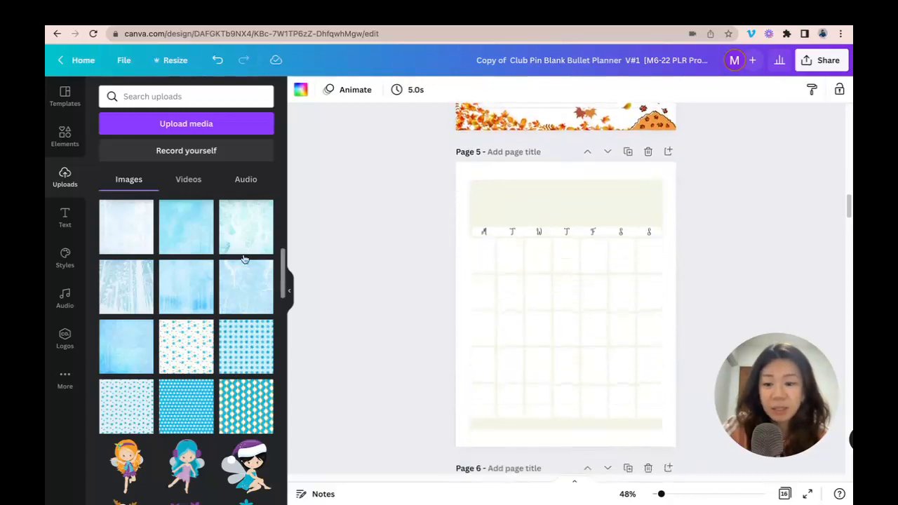
- Add the uploaded blue, white and gold wavy pattern to page 5, enlarge it to cover the page and send it to the back
scroll(244, 397, "down", 1)
left_click_drag(244, 397, 505, 247)
left_click_drag(621, 326, 741, 446)
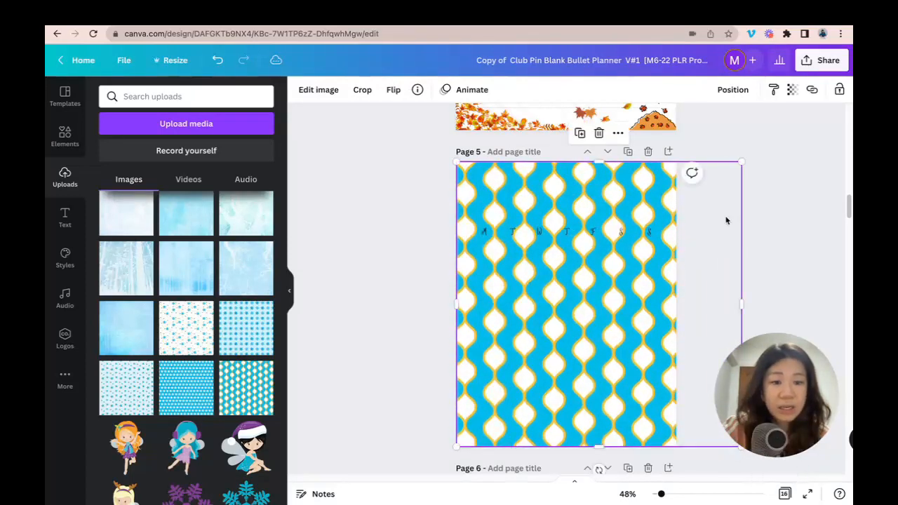
left_click(732, 90)
left_click(694, 145)
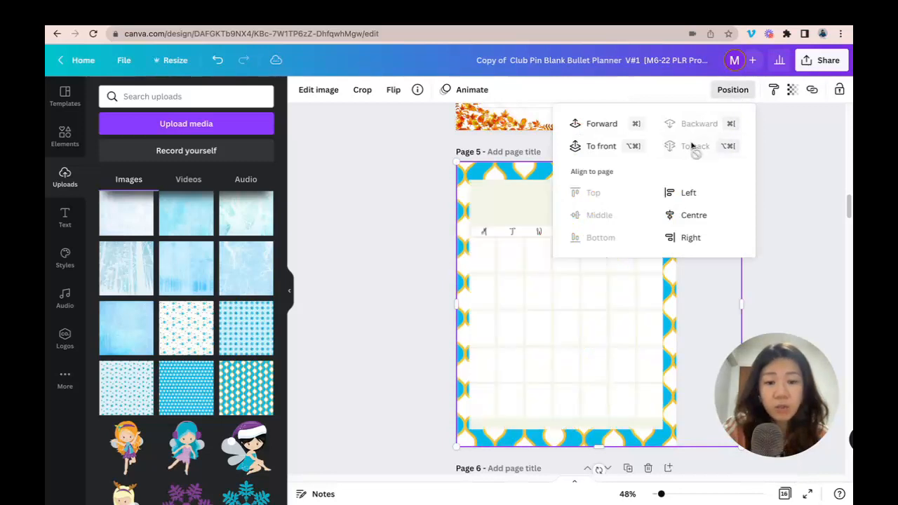
left_click(792, 178)
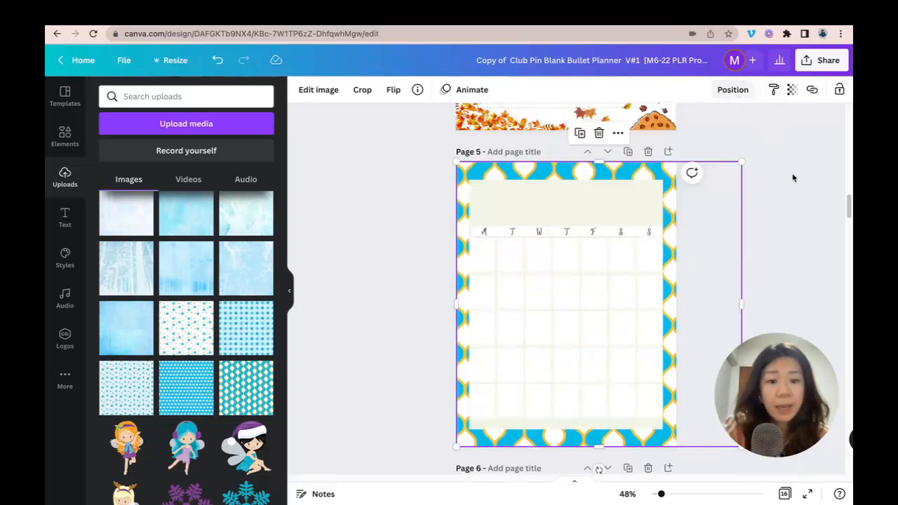
- Unlock the calendar grid shape on page 5 and recolour it with the bright blue from the photo colours
left_click(547, 191)
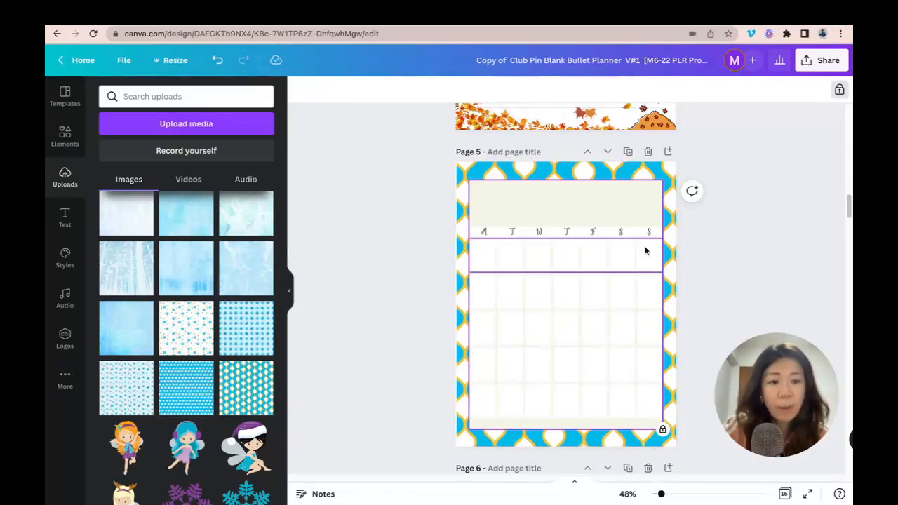
left_click(839, 90)
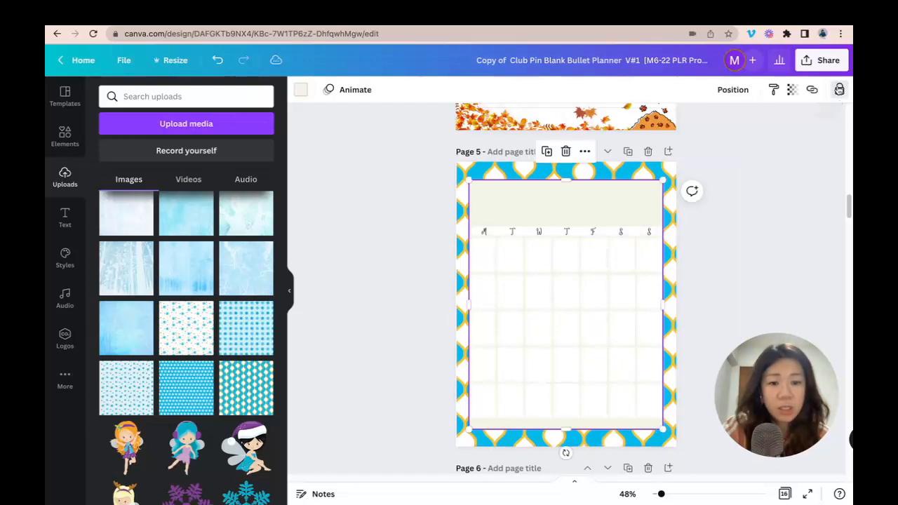
left_click(301, 91)
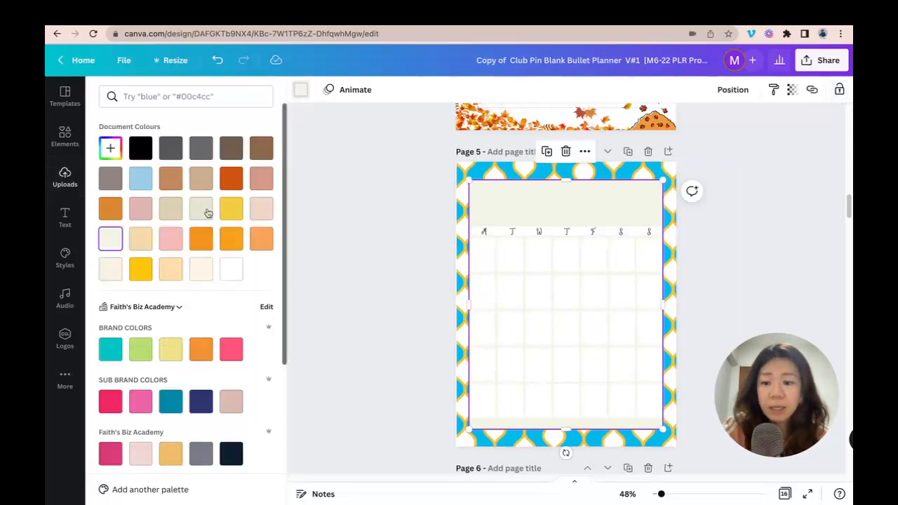
scroll(207, 211, "down", 5)
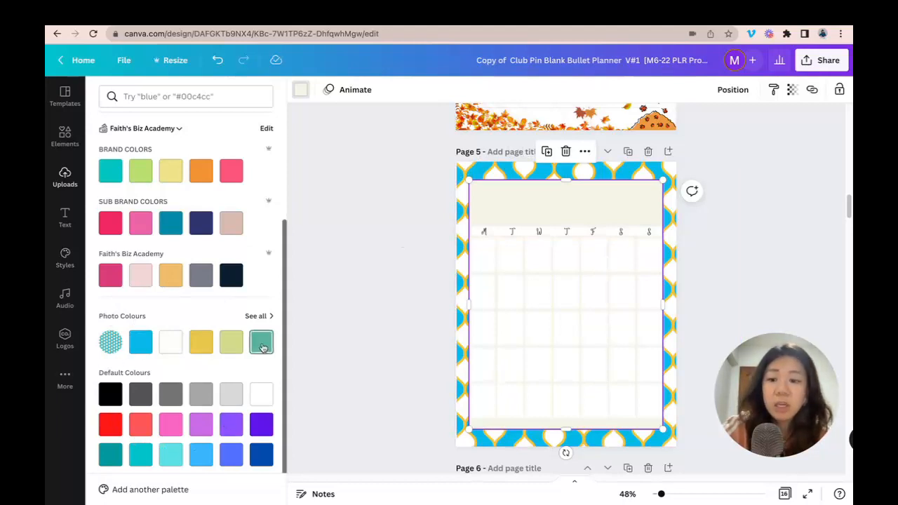
left_click(144, 348)
scroll(193, 281, "up", 3)
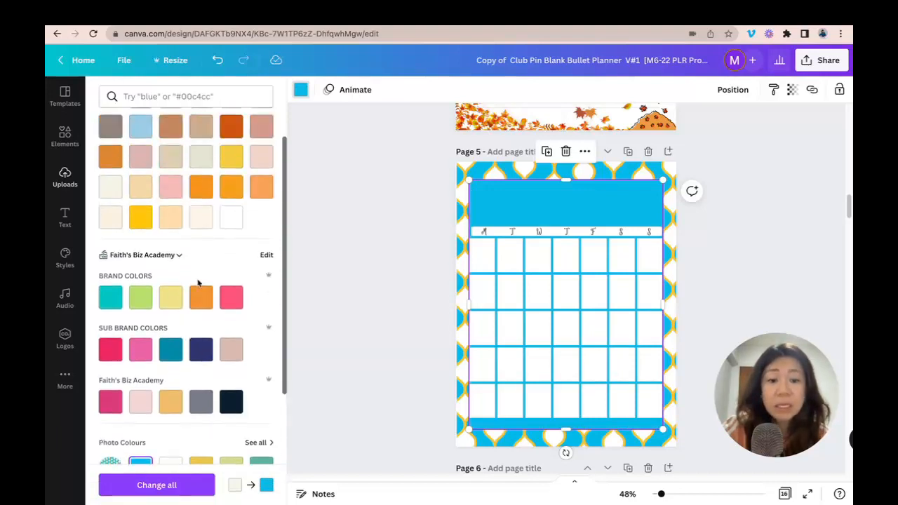
scroll(196, 280, "up", 2)
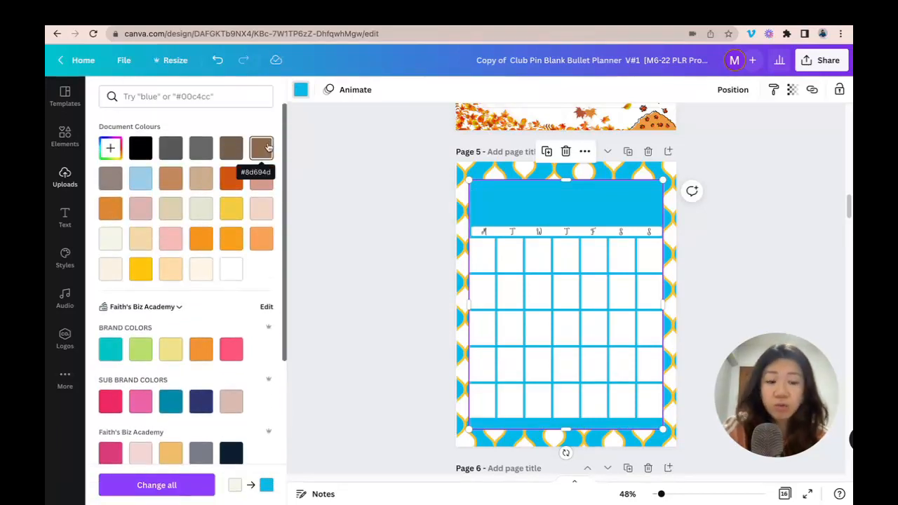
- Lighten the page 5 calendar grid to the custom pale blue #BEF1FF
left_click(300, 89)
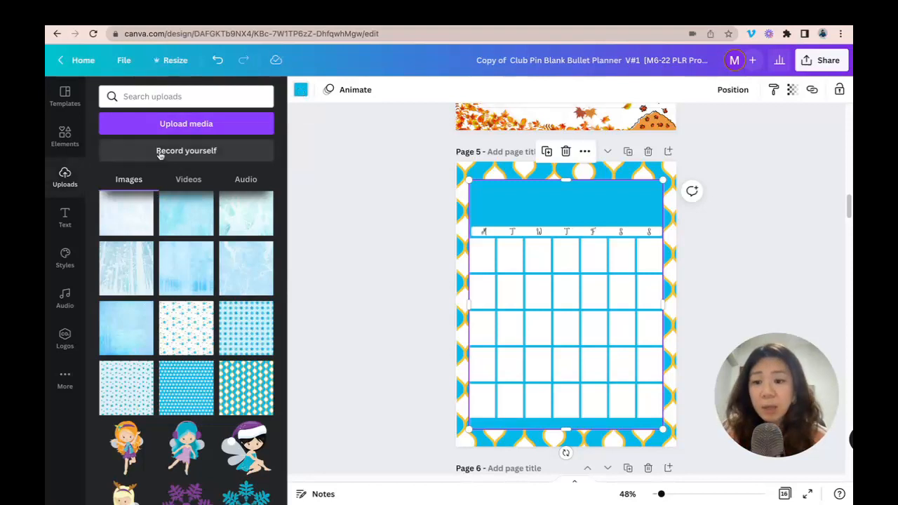
left_click(301, 89)
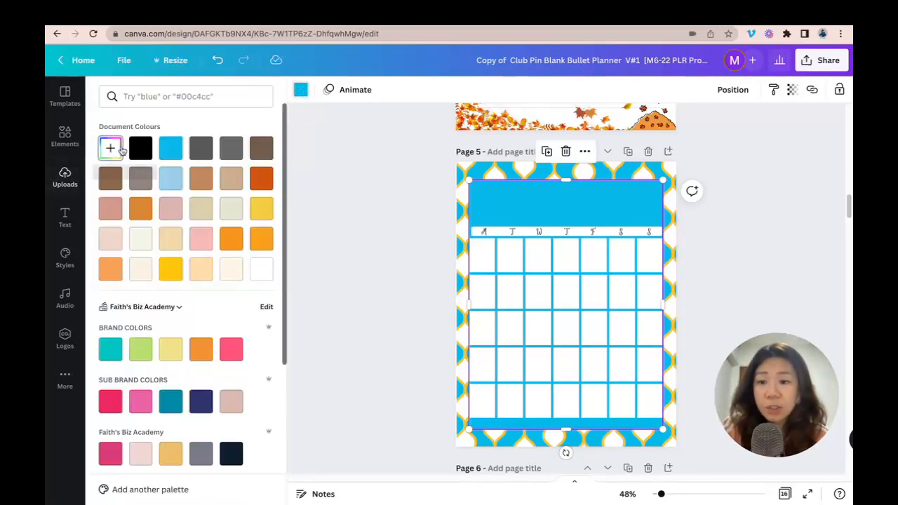
left_click(111, 149)
left_click_drag(249, 182, 146, 176)
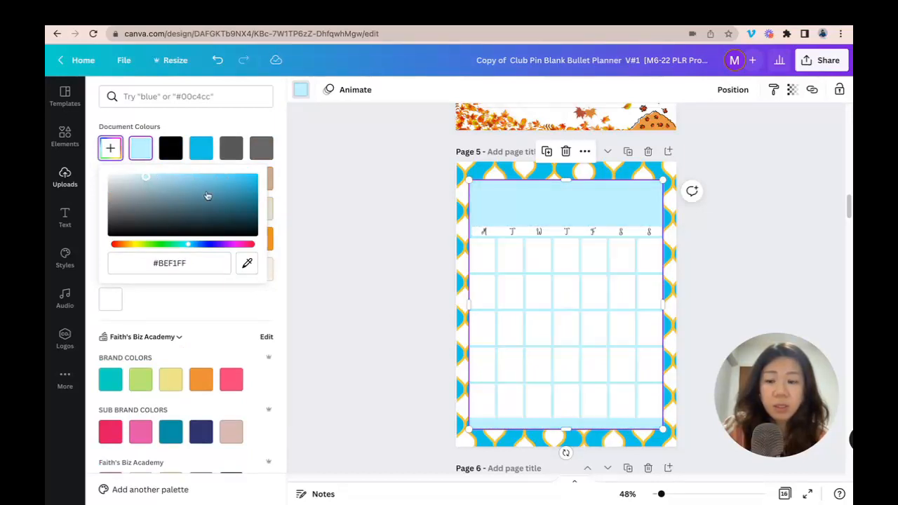
left_click(310, 242)
scroll(204, 223, "down", 5)
scroll(237, 244, "down", 5)
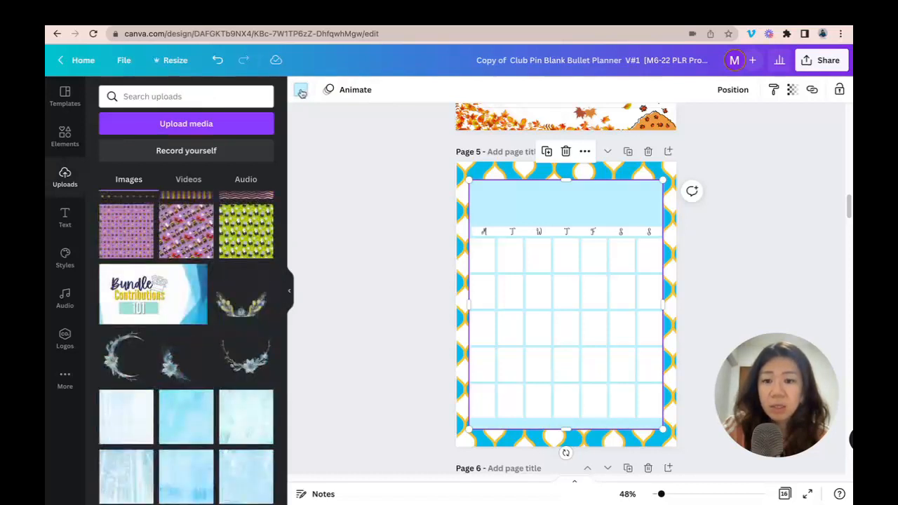
- Recolour the page 5 calendar grid with the gold from the photo colours and lighten it to the custom yellow #FFDF6C
left_click(300, 90)
scroll(182, 315, "down", 3)
left_click(205, 324)
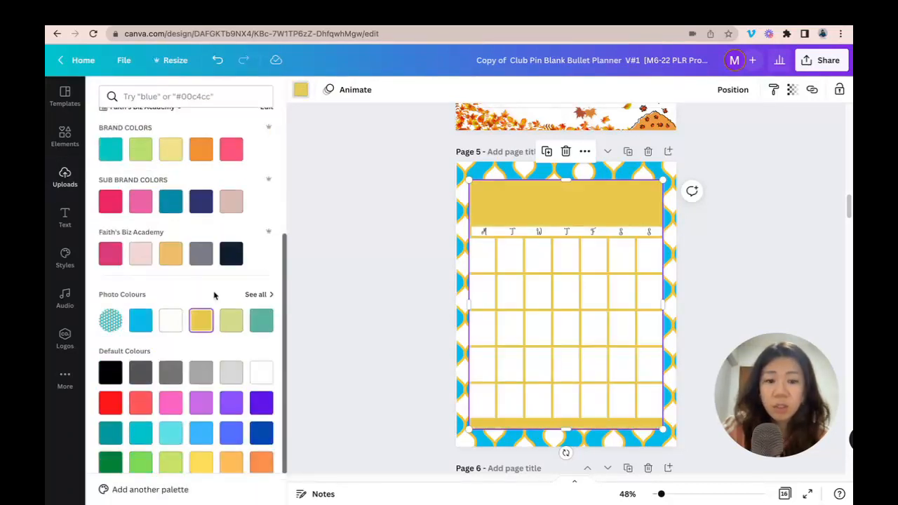
scroll(209, 245, "up", 5)
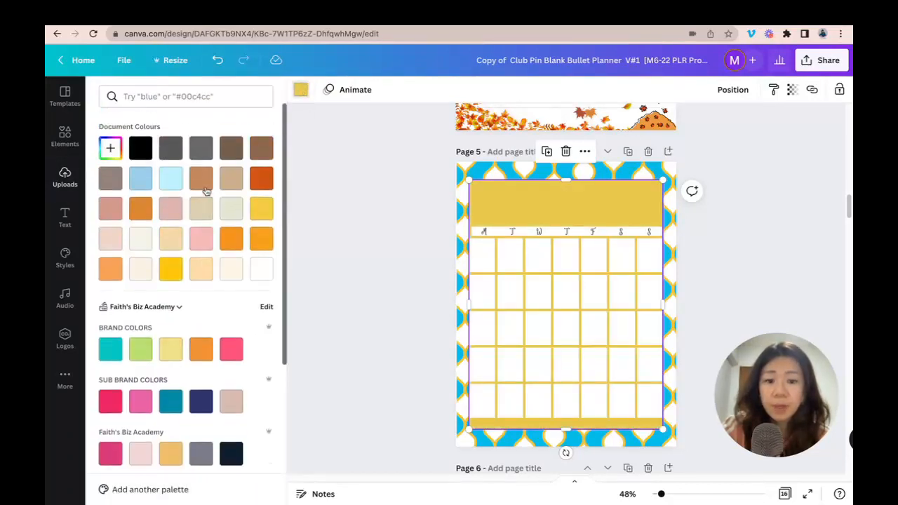
left_click(300, 89)
left_click(300, 89)
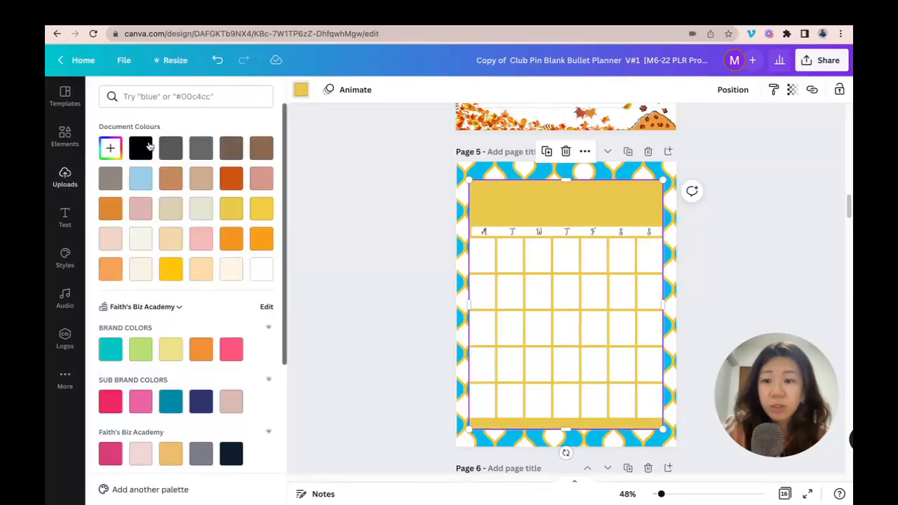
left_click(110, 147)
left_click_drag(209, 182, 195, 169)
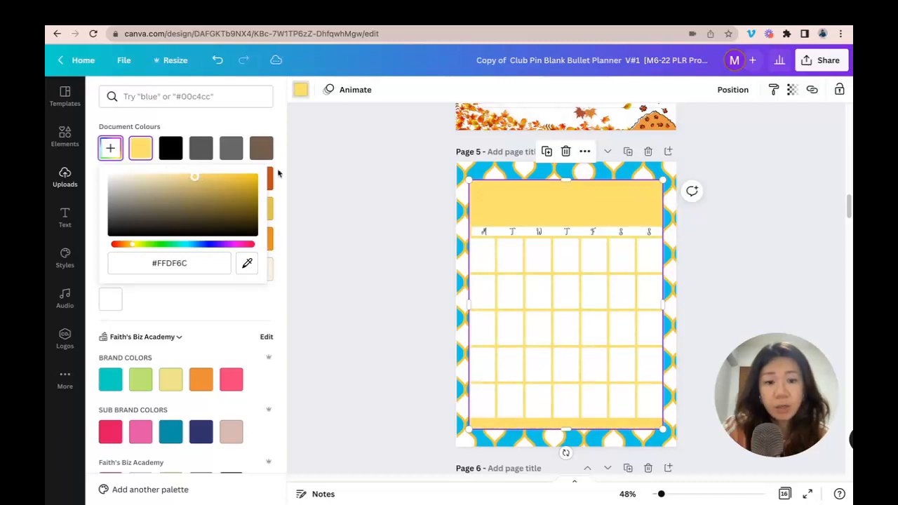
left_click(738, 168)
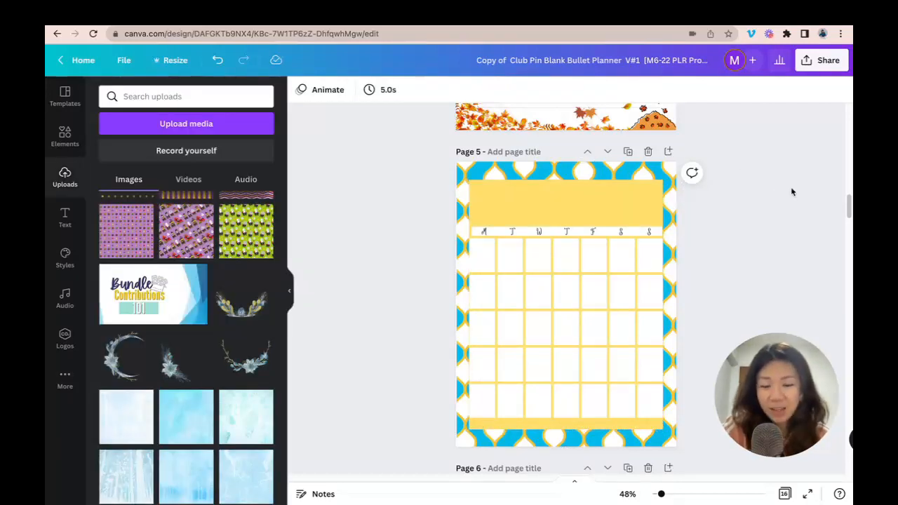
scroll(785, 200, "down", 1)
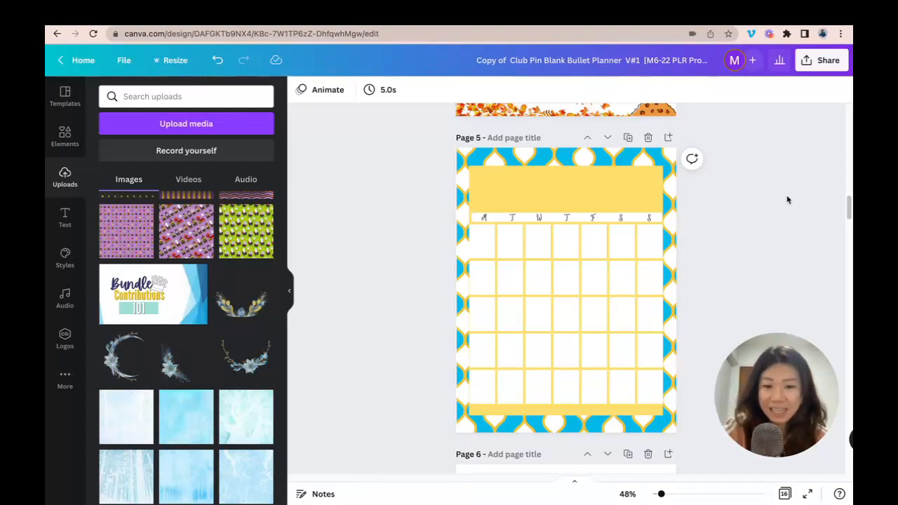
scroll(787, 202, "down", 5)
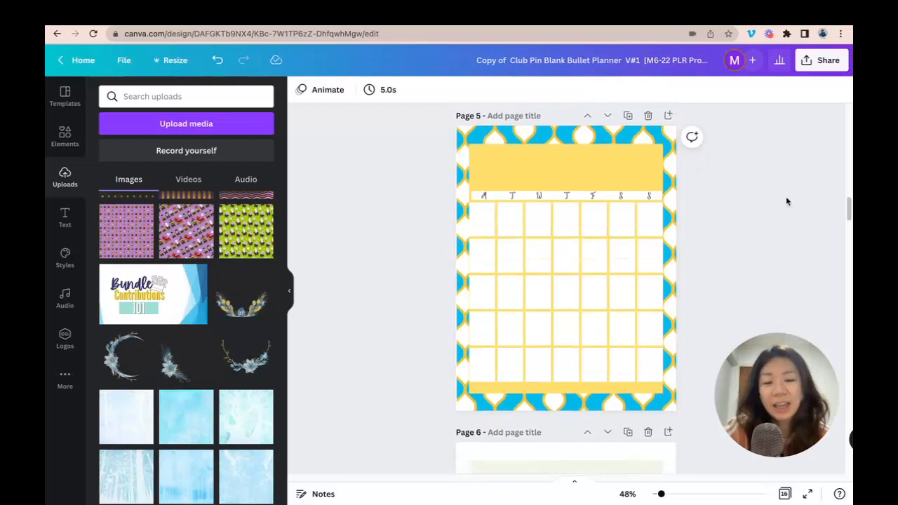
scroll(787, 201, "up", 6)
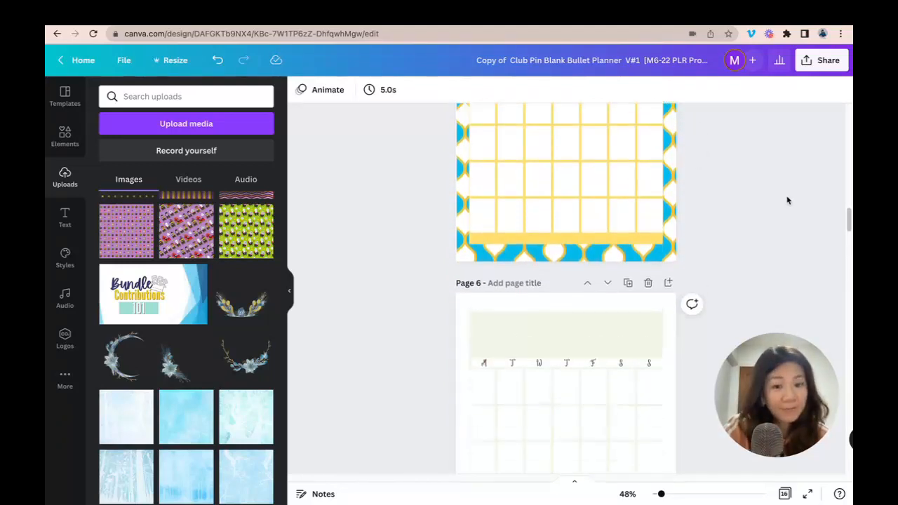
- Add the uploaded purple-hatted fairy to page 5, shrink it and place it over the start of the calendar header
scroll(779, 202, "up", 6)
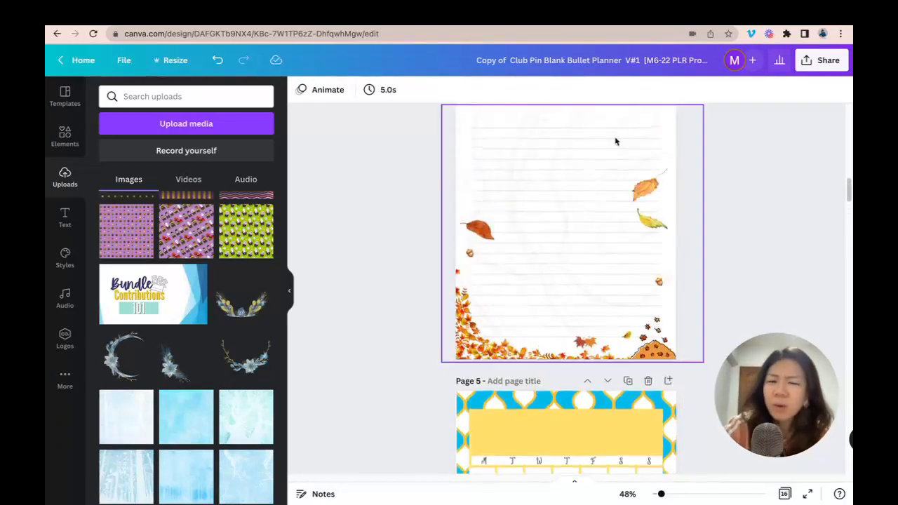
scroll(743, 186, "down", 10)
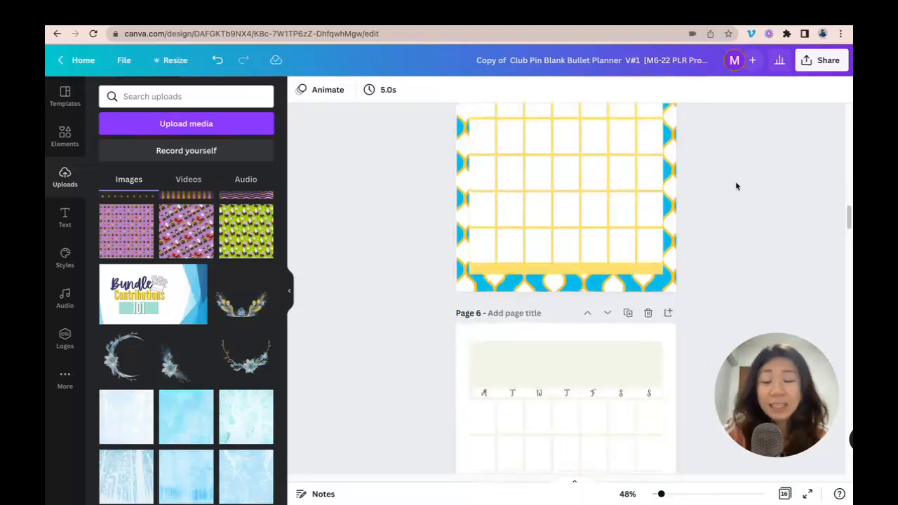
scroll(734, 187, "down", 3)
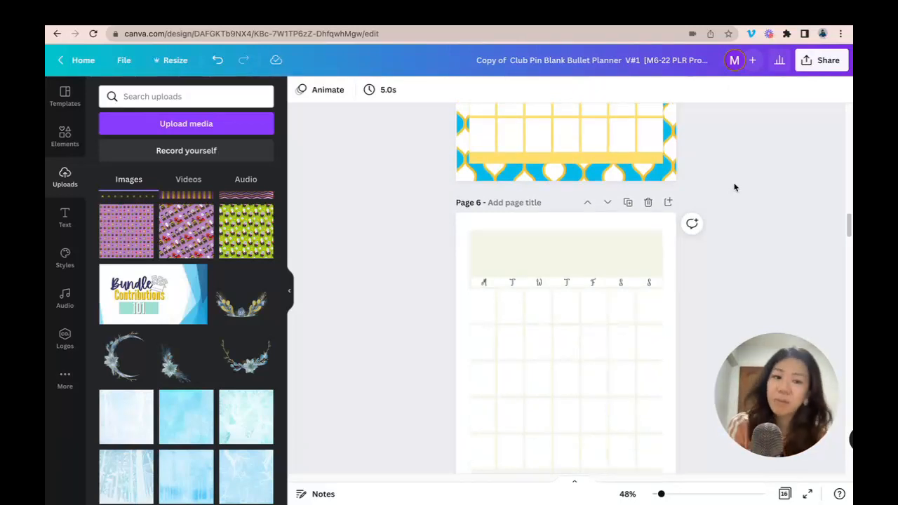
scroll(734, 187, "up", 5)
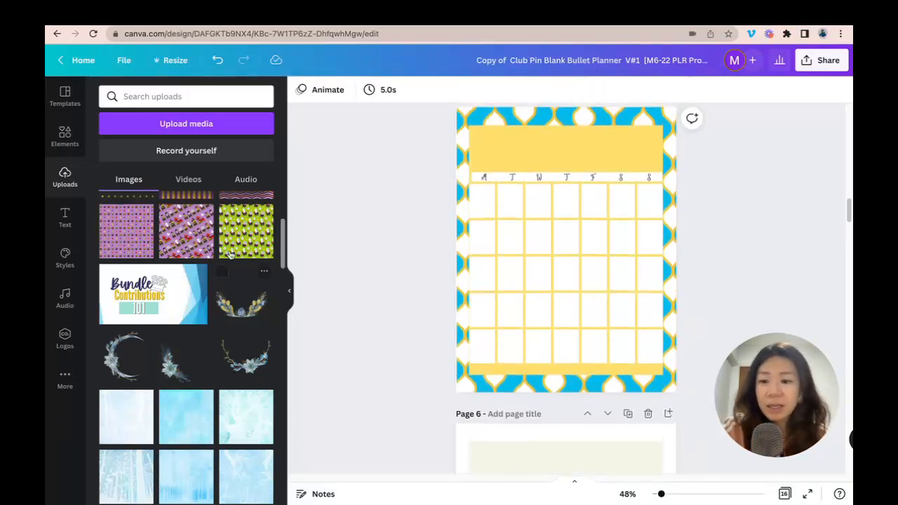
scroll(230, 255, "down", 6)
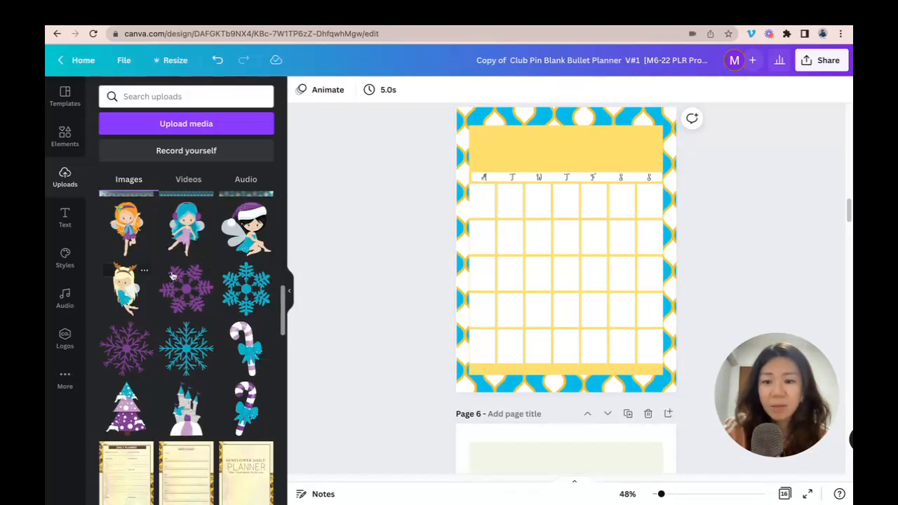
scroll(179, 277, "up", 1)
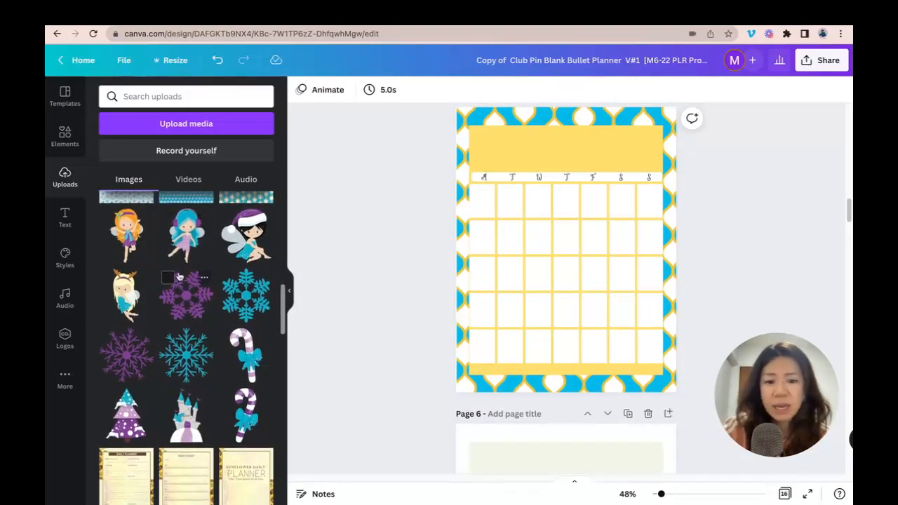
scroll(693, 240, "up", 1)
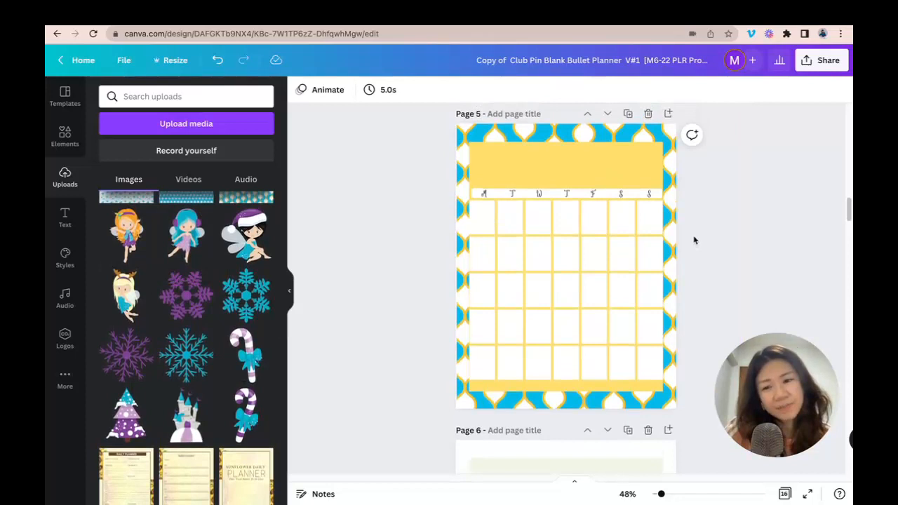
left_click_drag(247, 232, 527, 226)
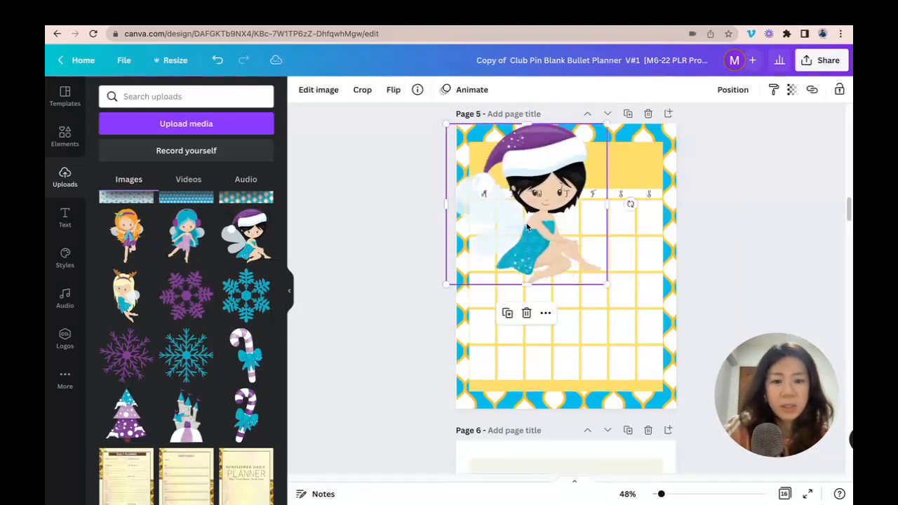
scroll(594, 214, "up", 3)
left_click_drag(602, 219, 508, 323)
left_click_drag(482, 356, 496, 247)
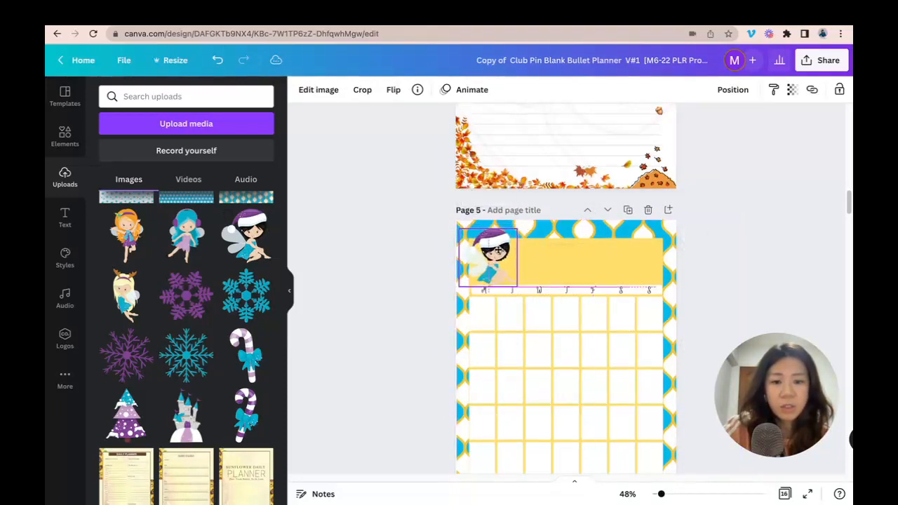
- Apply a Glow shadow to the page 5 fairy and set the glow colour to white
left_click_drag(659, 495, 674, 493)
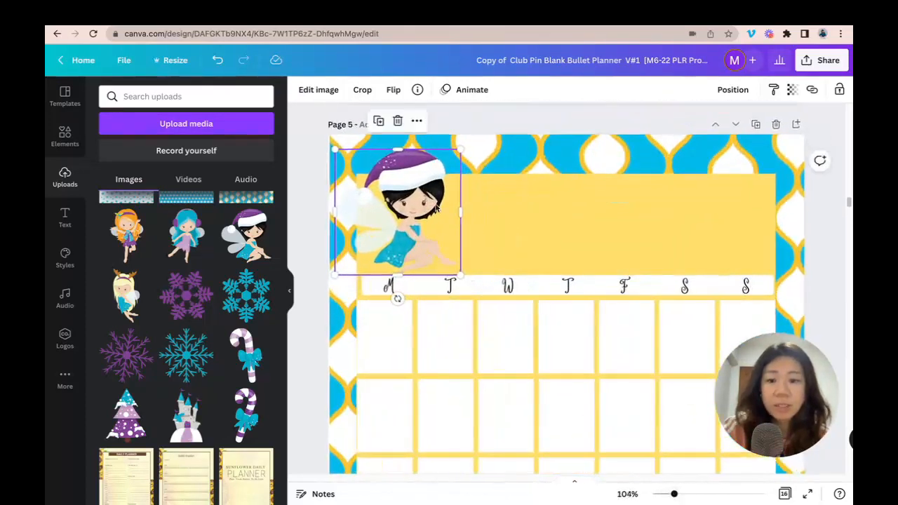
left_click(306, 90)
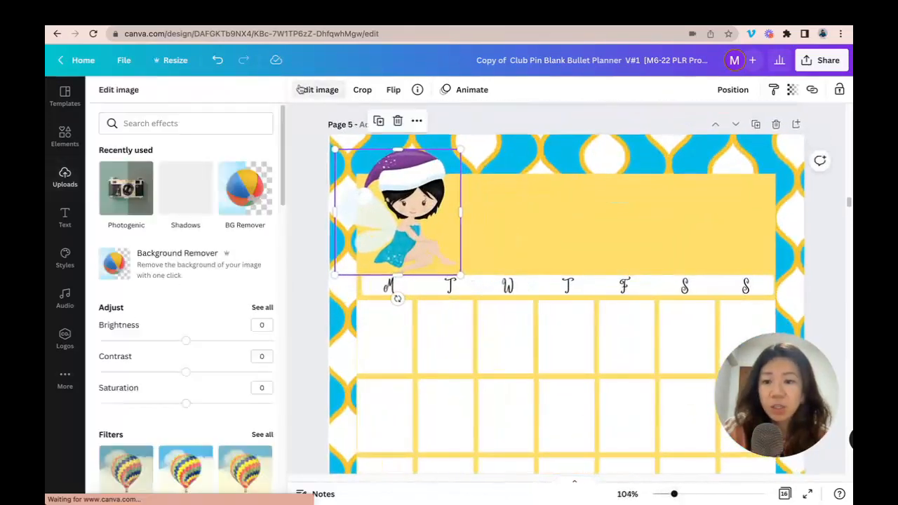
left_click(181, 184)
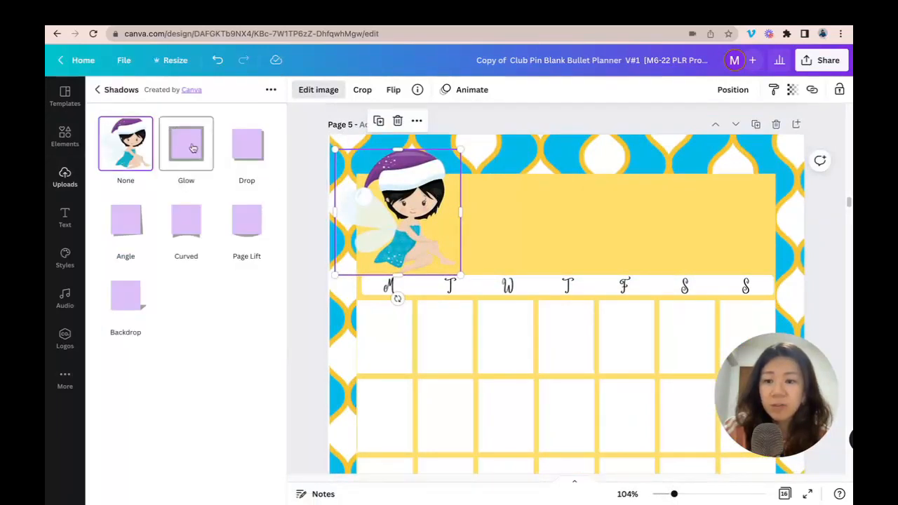
left_click(183, 145)
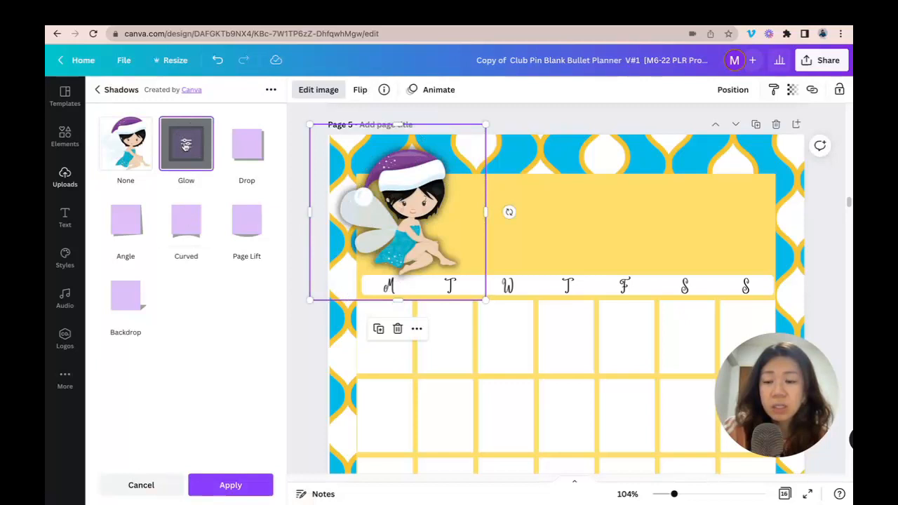
left_click(186, 144)
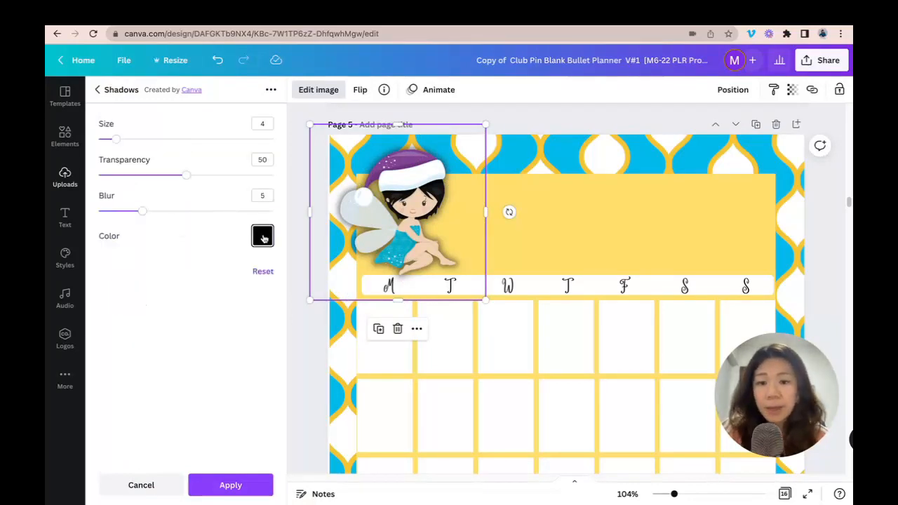
left_click(263, 236)
left_click(394, 389)
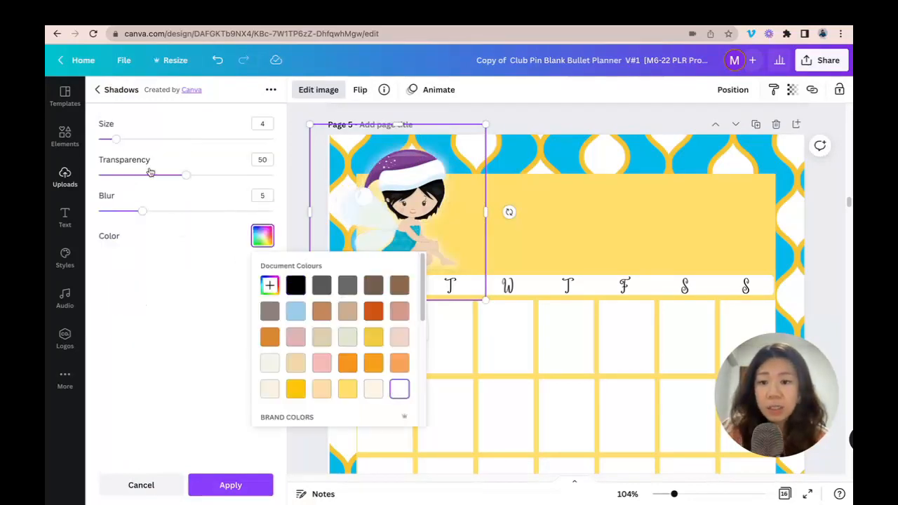
- Set the fairy's glow to size 6, transparency 100 and blur 0, and slightly enlarge the fairy
left_click_drag(115, 142, 124, 140)
left_click_drag(174, 178, 328, 178)
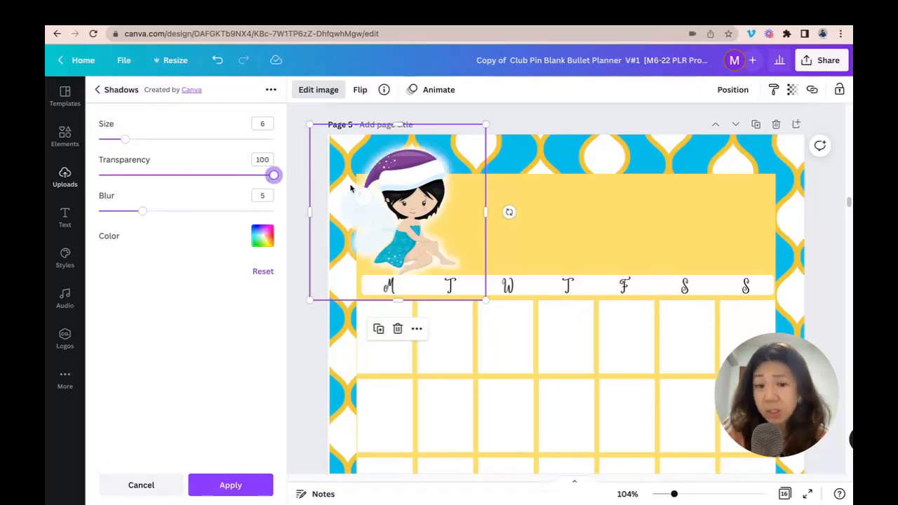
left_click_drag(143, 211, 99, 211)
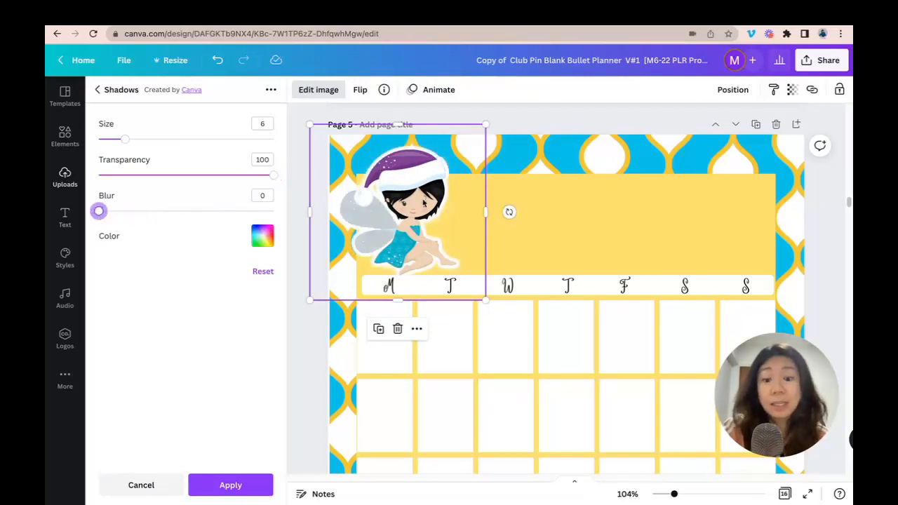
left_click_drag(485, 300, 495, 309)
left_click(785, 260)
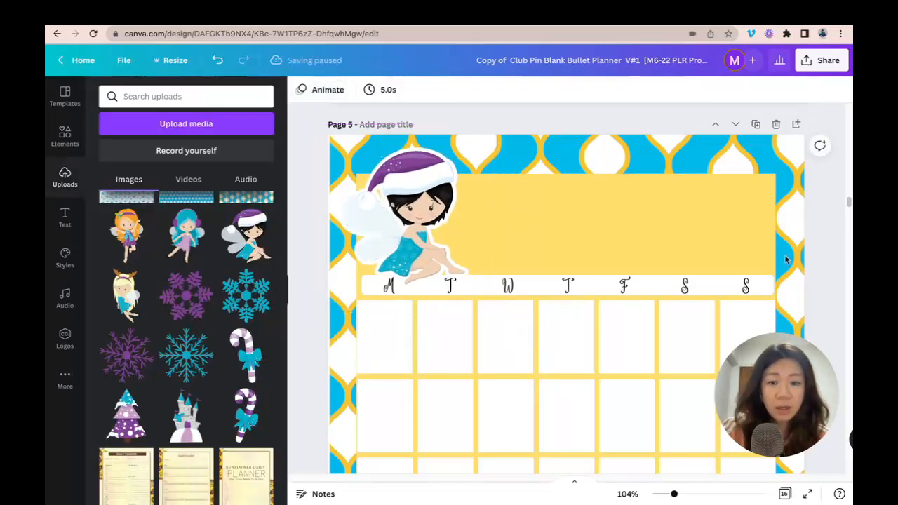
- Stretch the page 5 background pattern slightly beyond the page's upper corner so it covers the edges
left_click(364, 140)
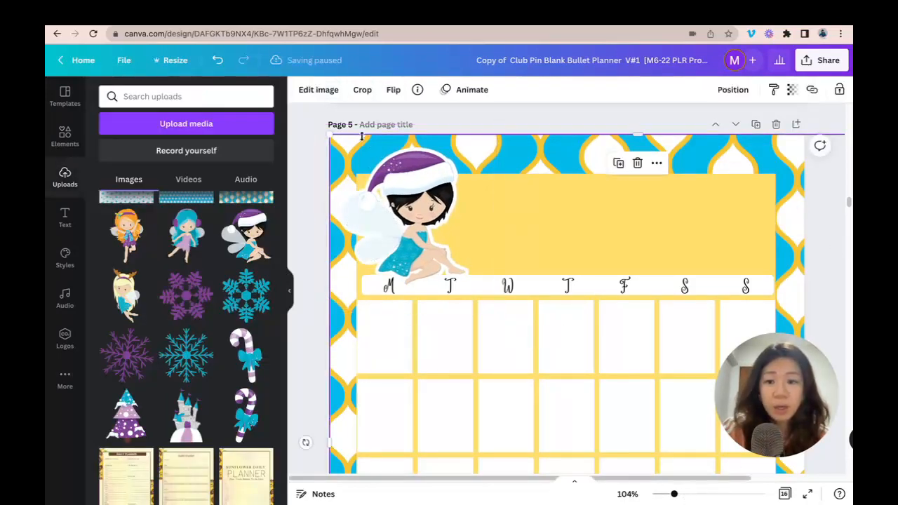
left_click_drag(330, 134, 325, 131)
left_click(304, 152)
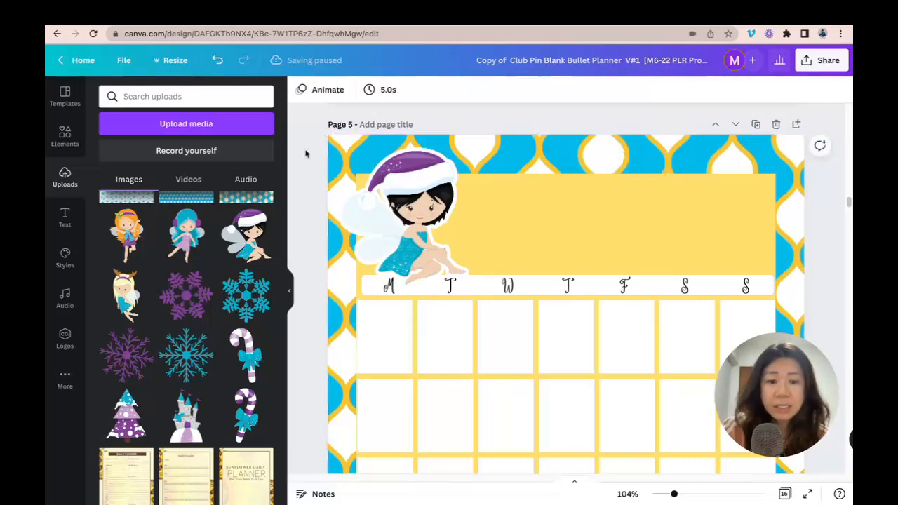
- Duplicate a weekday letter on page 5, enlarge it in the header to size 76.3 and change its text to DECEMBER
left_click(663, 495)
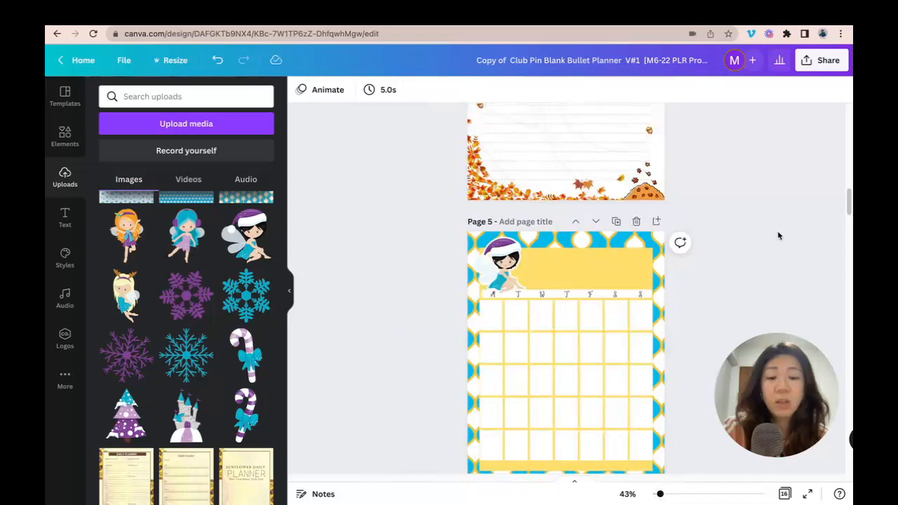
scroll(772, 232, "down", 2)
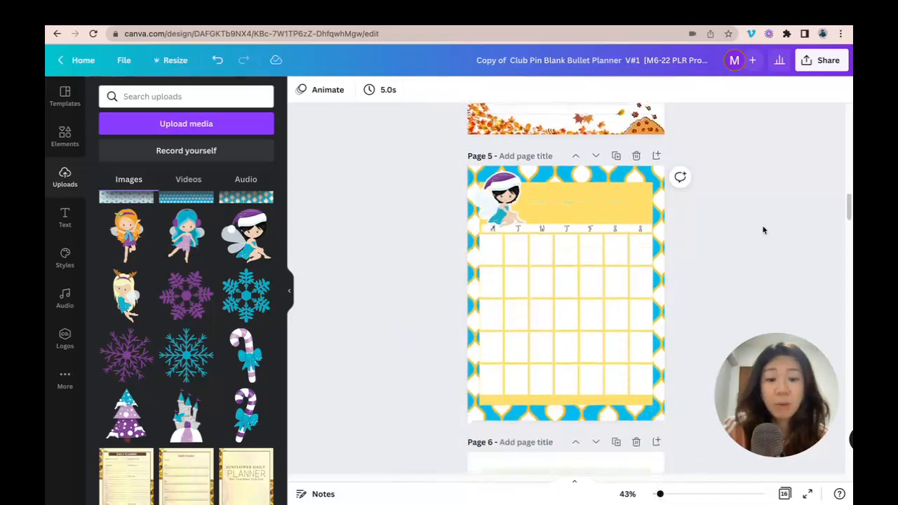
left_click(566, 230)
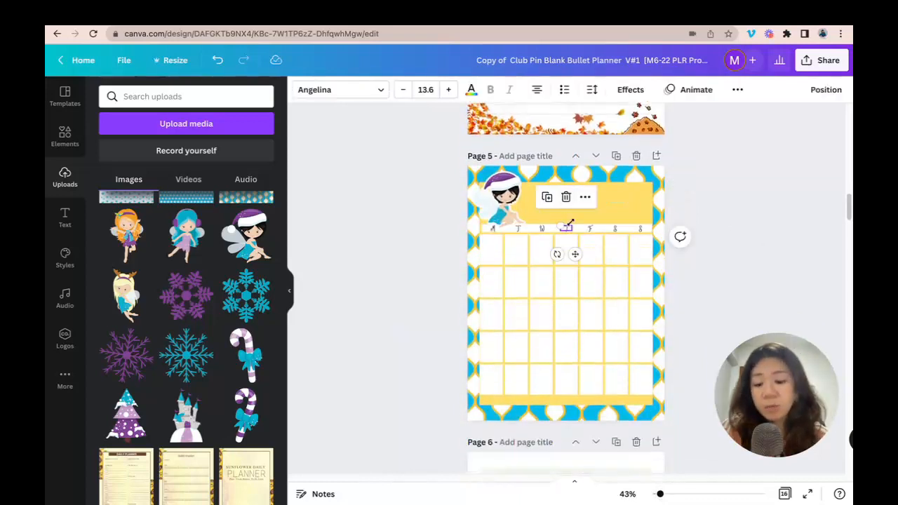
key("super+d")
left_click_drag(565, 230, 552, 204)
double_click(551, 203)
type("DECE")
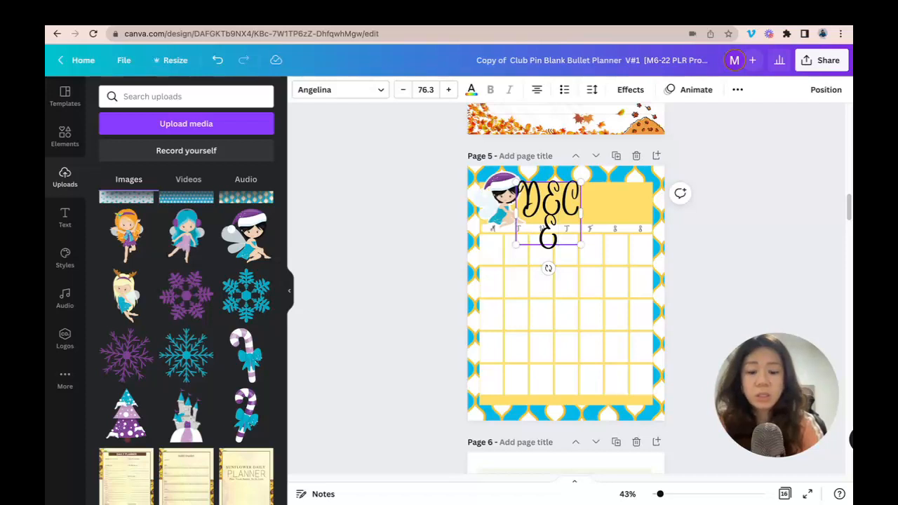
type("MBER")
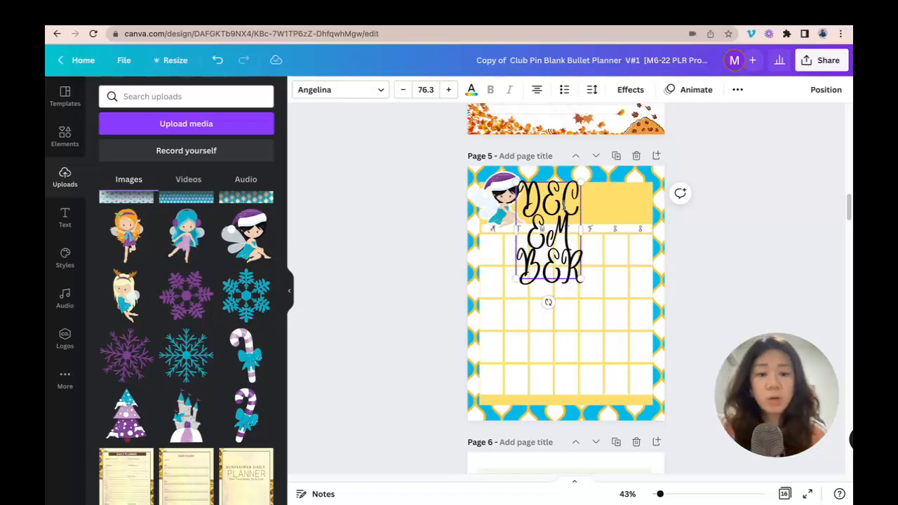
- Resize the DECEMBER text to fit on one line at size 51.8 and position it in the yellow header beside the fairy
left_click_drag(582, 231, 661, 188)
left_click(717, 174)
left_click(600, 203)
left_click_drag(600, 203, 596, 203)
left_click(702, 197)
- Change the DECEMBER title's font to Apricots, enlarge it to size 71.5 and reposition it within the yellow header
left_click(628, 201)
left_click(362, 91)
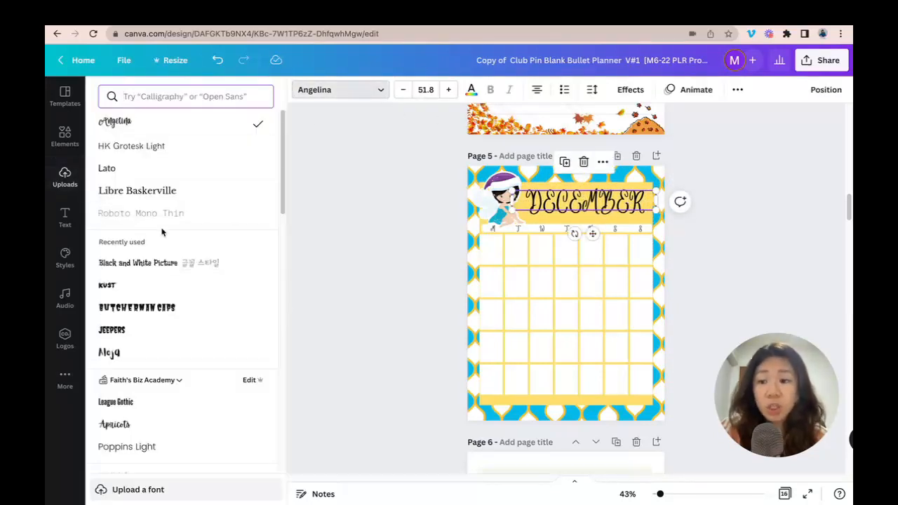
scroll(202, 309, "down", 4)
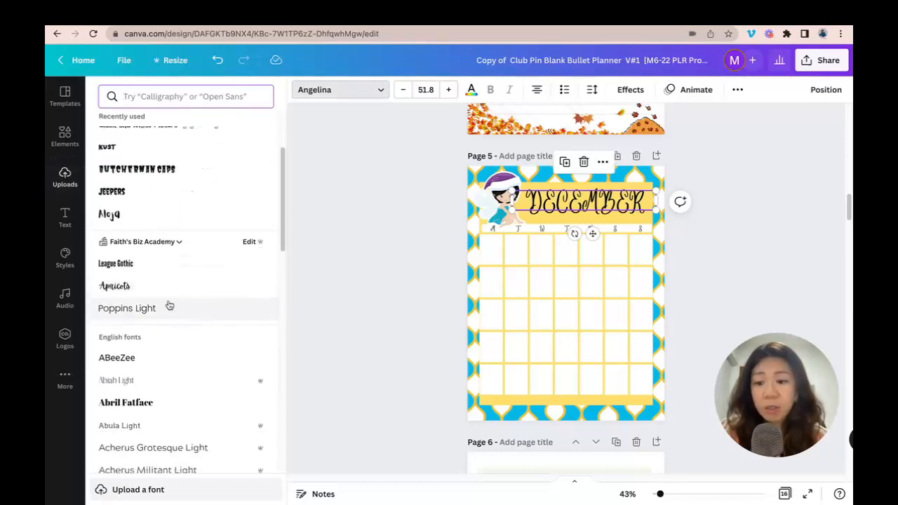
left_click(176, 273)
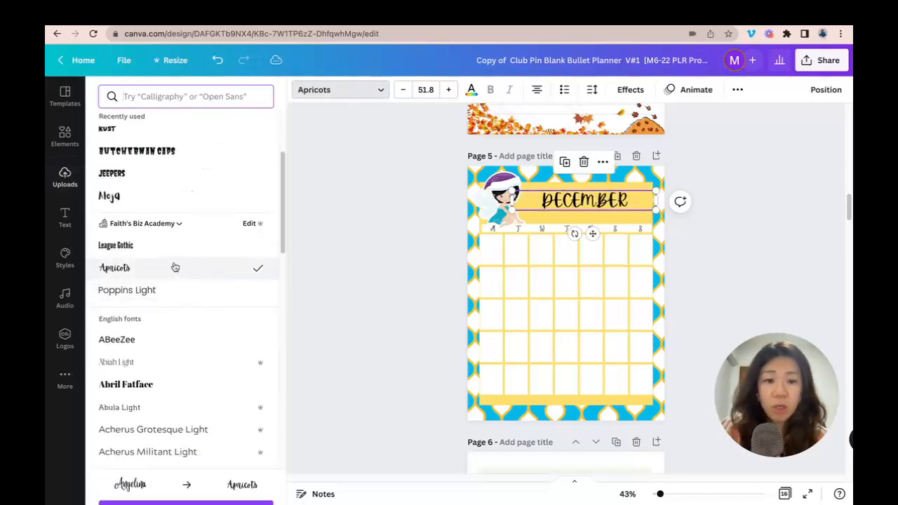
left_click_drag(512, 200, 498, 183)
left_click_drag(611, 196, 614, 204)
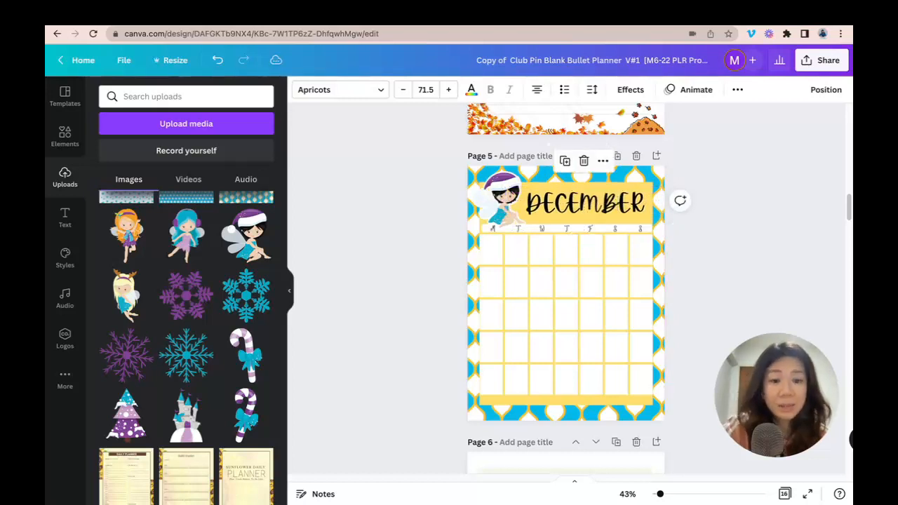
left_click(734, 213)
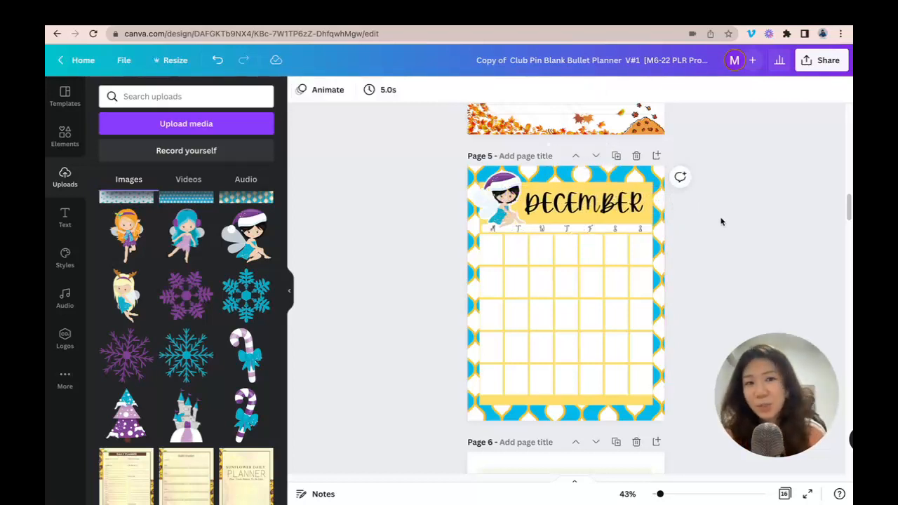
- Review page 5 against its neighbouring pages and examine the grid overview of all planner pages
scroll(750, 224, "up", 5)
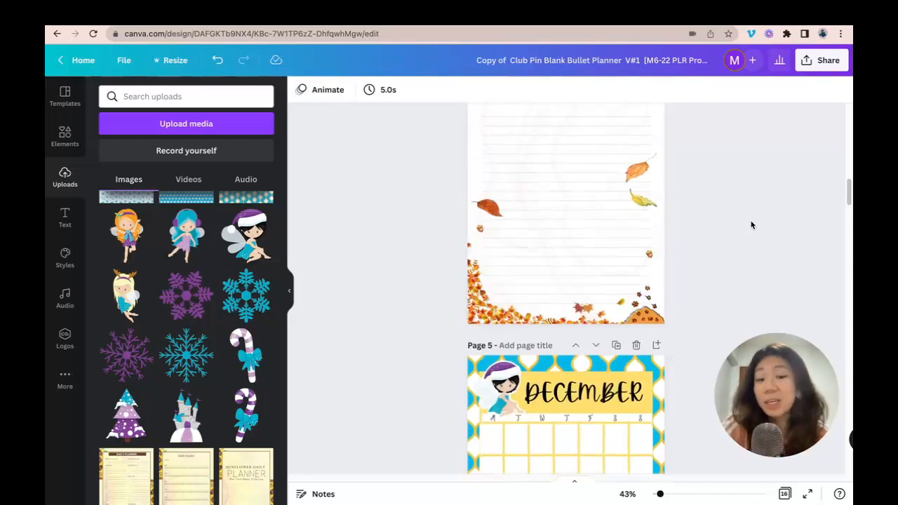
scroll(751, 223, "down", 4)
scroll(752, 214, "down", 5)
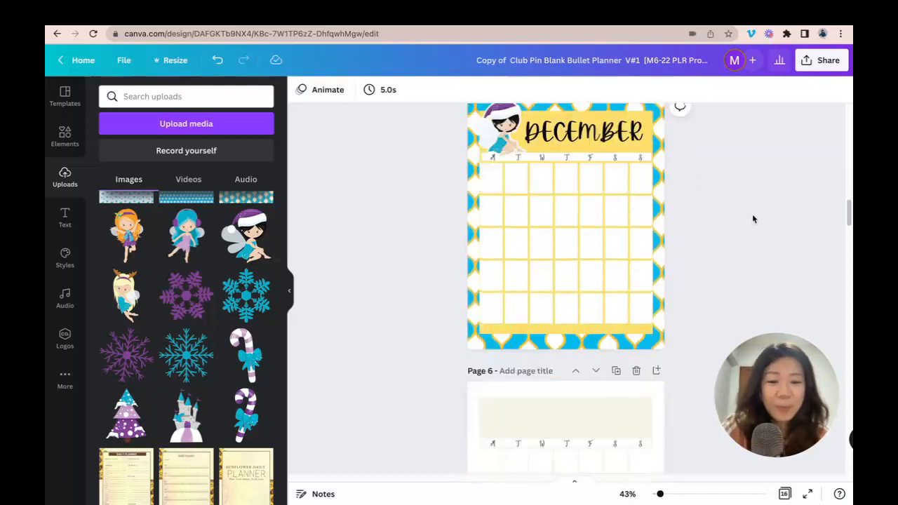
scroll(752, 213, "up", 6)
scroll(751, 212, "down", 3)
scroll(749, 214, "down", 5)
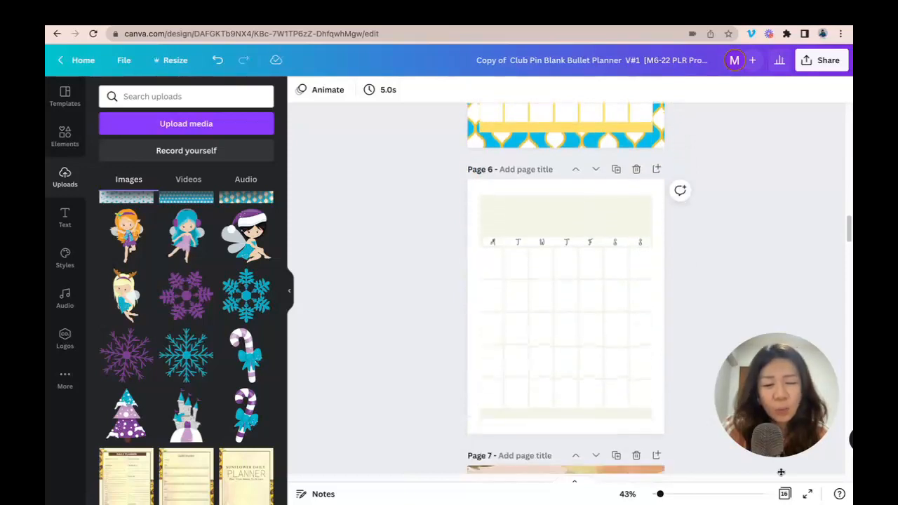
left_click(785, 494)
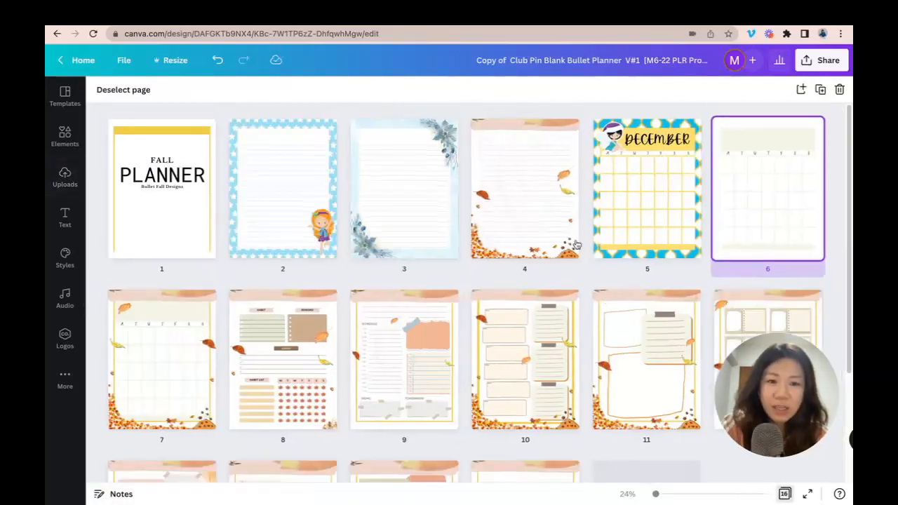
scroll(667, 217, "down", 3)
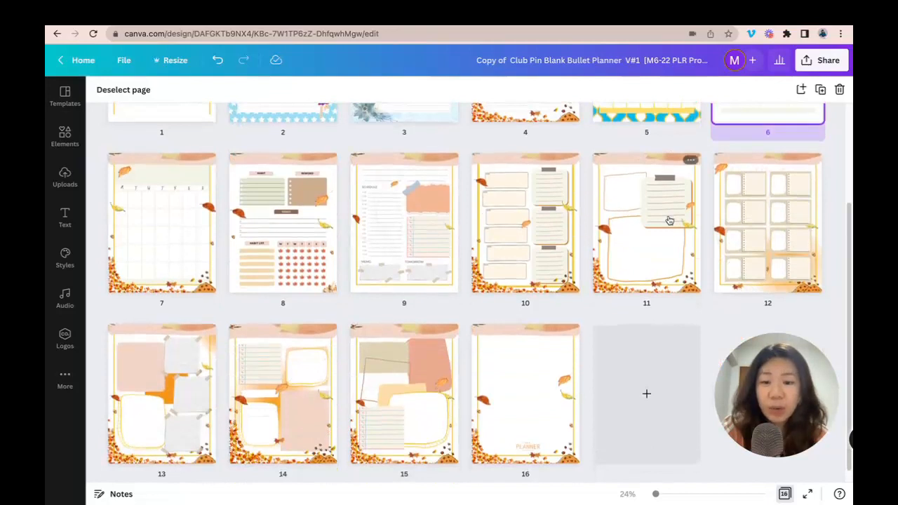
- Open the habit tracker on page 8 from the page overview and duplicate that page
scroll(667, 219, "up", 2)
scroll(660, 223, "up", 1)
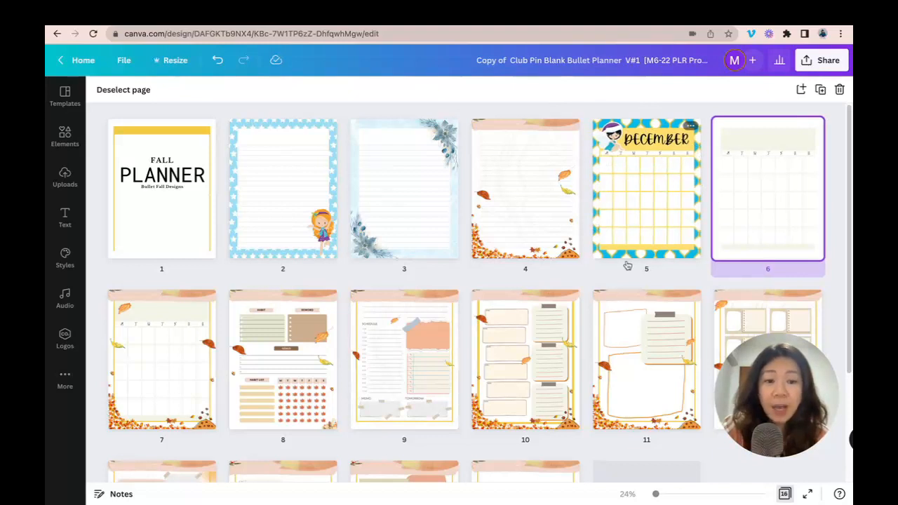
scroll(625, 203, "down", 1)
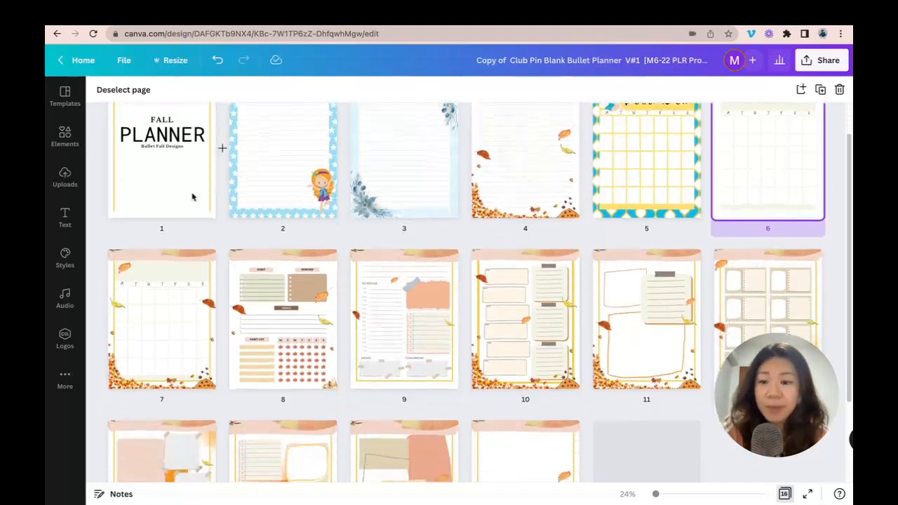
double_click(287, 300)
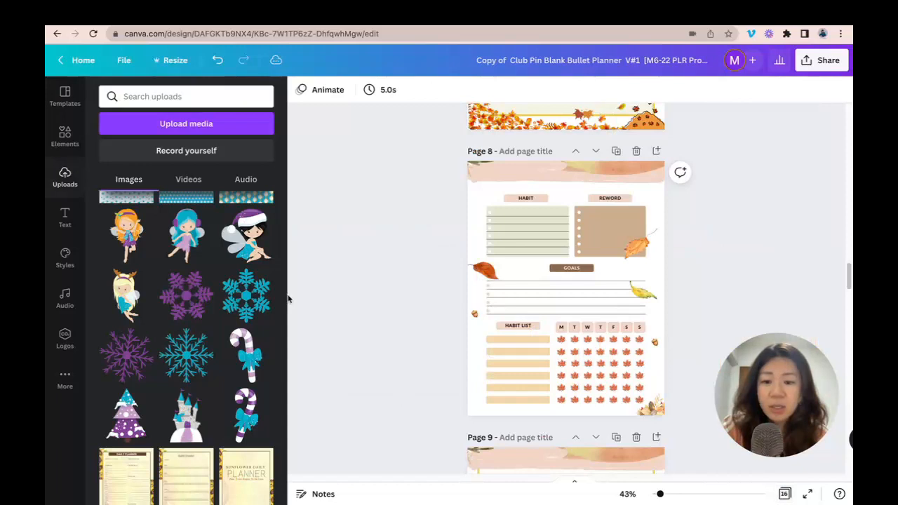
left_click_drag(660, 494, 666, 494)
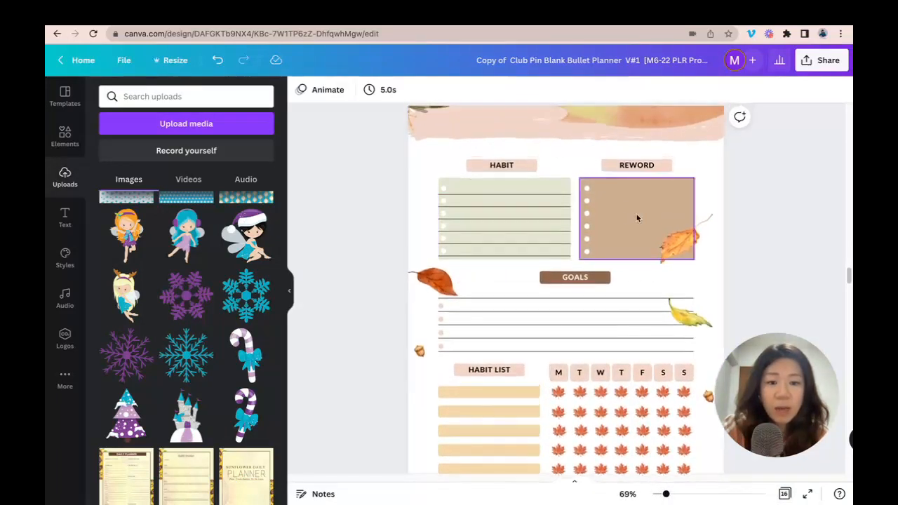
scroll(641, 176, "down", 2)
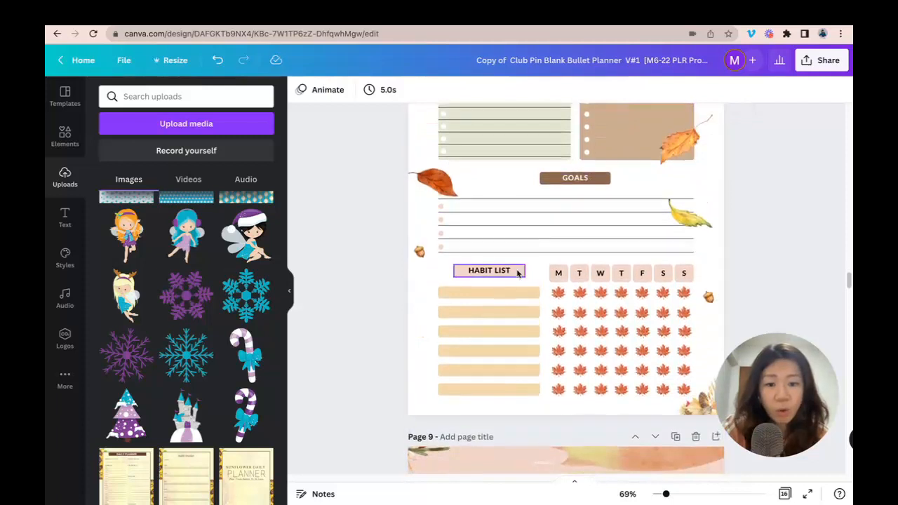
scroll(732, 269, "up", 3)
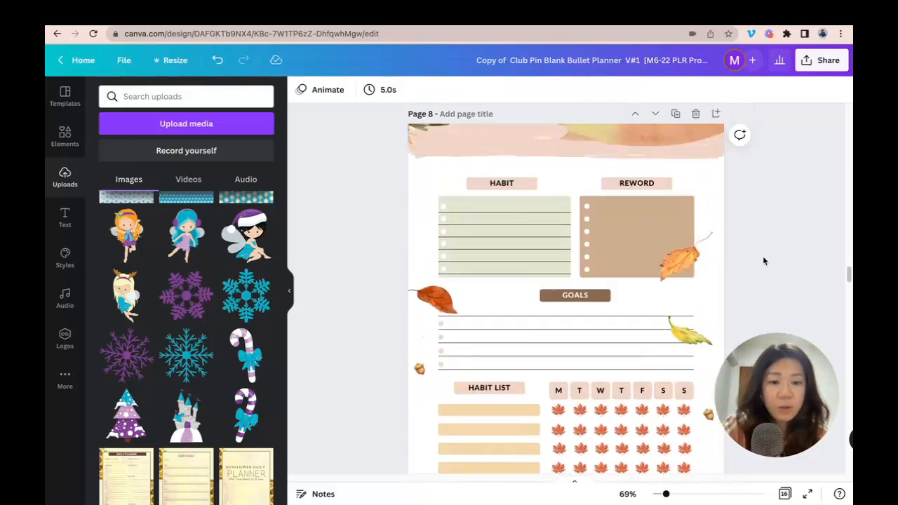
left_click(675, 147)
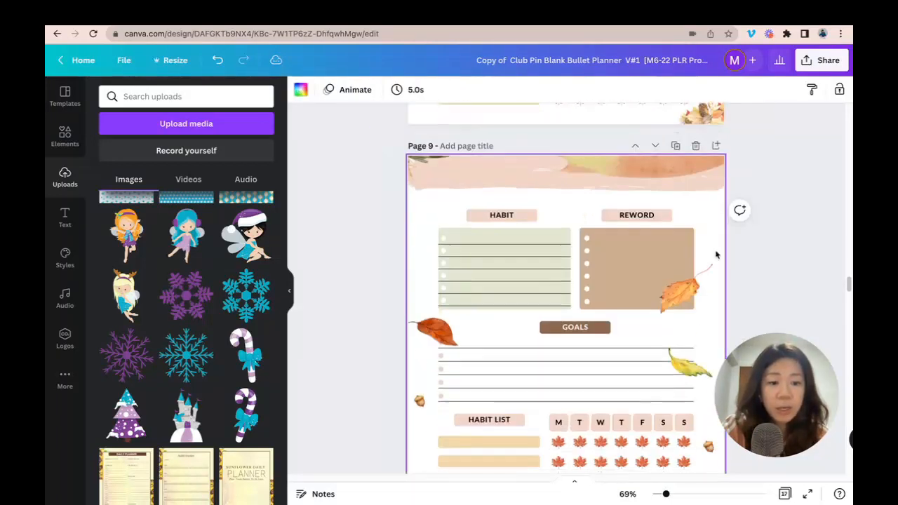
- Delete the peach brushstroke header and the three large autumn leaves from page 8
left_click_drag(807, 376, 810, 379)
scroll(737, 266, "up", 7)
scroll(715, 218, "down", 2)
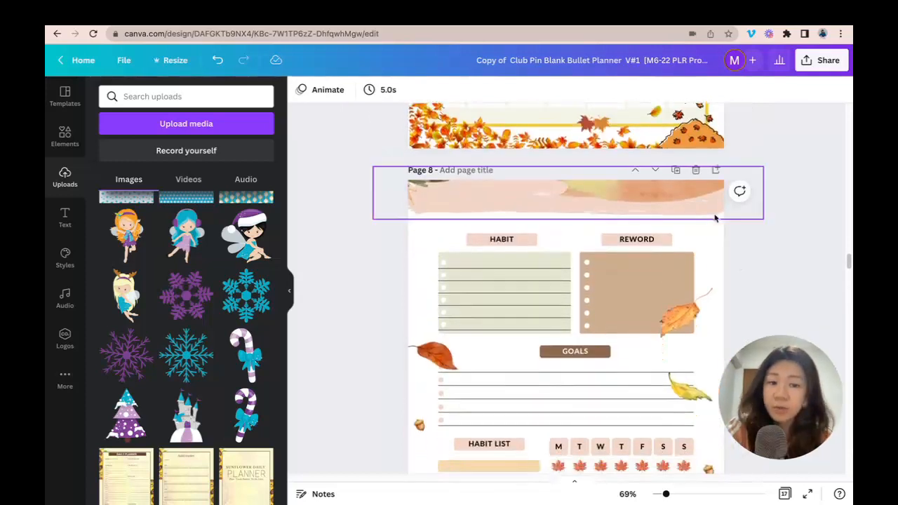
scroll(716, 223, "up", 1)
left_click(708, 143)
key("Delete")
left_click(691, 256)
key("Delete")
left_click(688, 326)
key("Delete")
left_click(433, 295)
key("Delete")
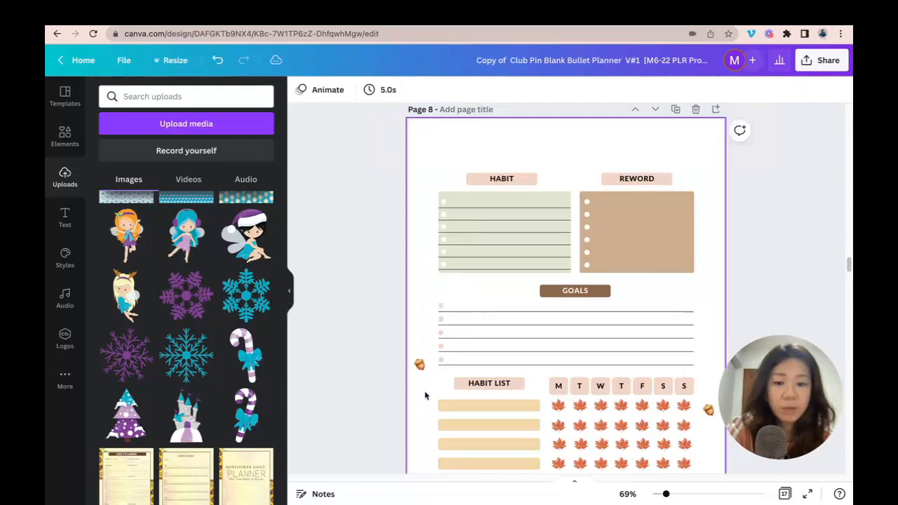
- Remove the remaining acorns and the autumn foliage cluster in the lower corner of page 8
scroll(662, 247, "down", 2)
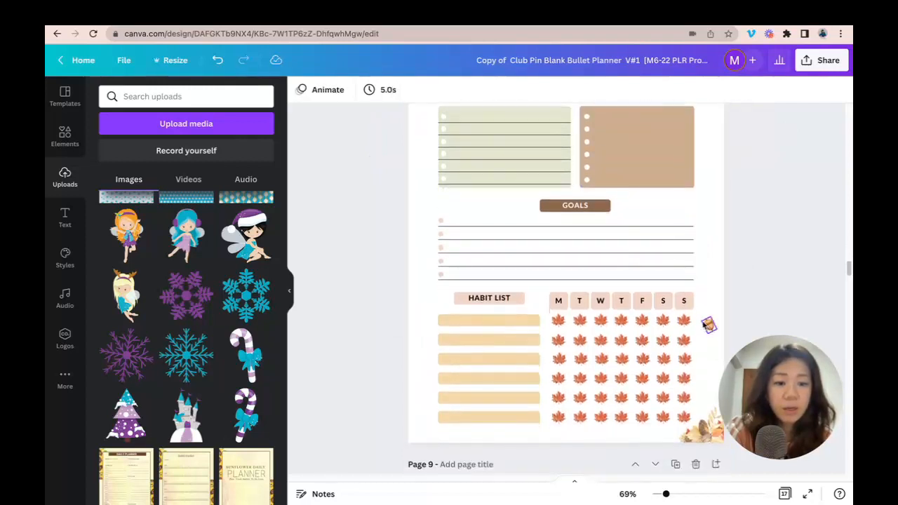
left_click(708, 438)
key("Delete")
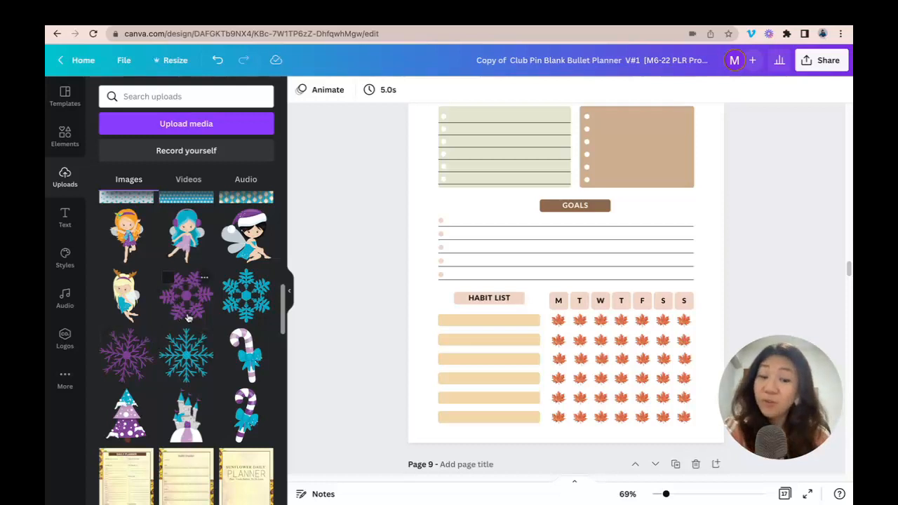
- Add the uploaded blue winter texture to page 8, enlarge it to cover the whole page and send it to the back
scroll(765, 246, "up", 2)
scroll(766, 247, "down", 1)
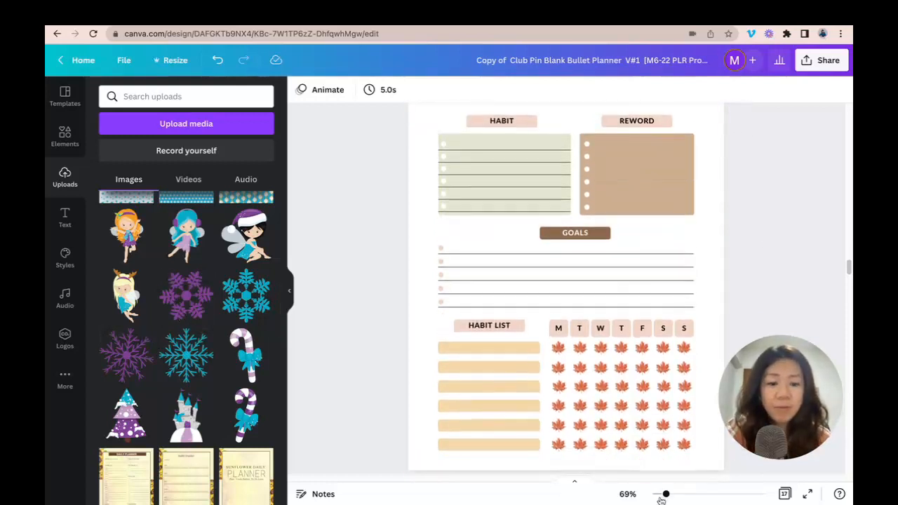
left_click_drag(664, 496, 661, 495)
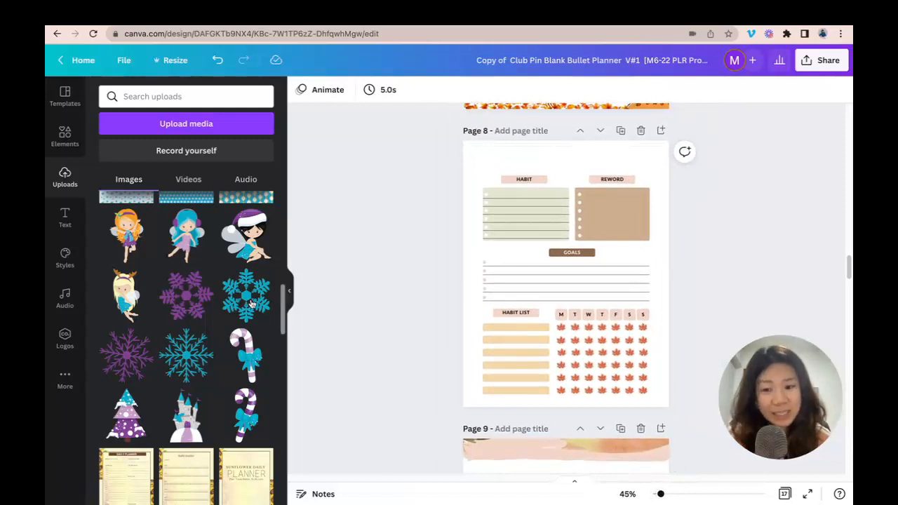
scroll(251, 303, "up", 5)
scroll(259, 330, "down", 2)
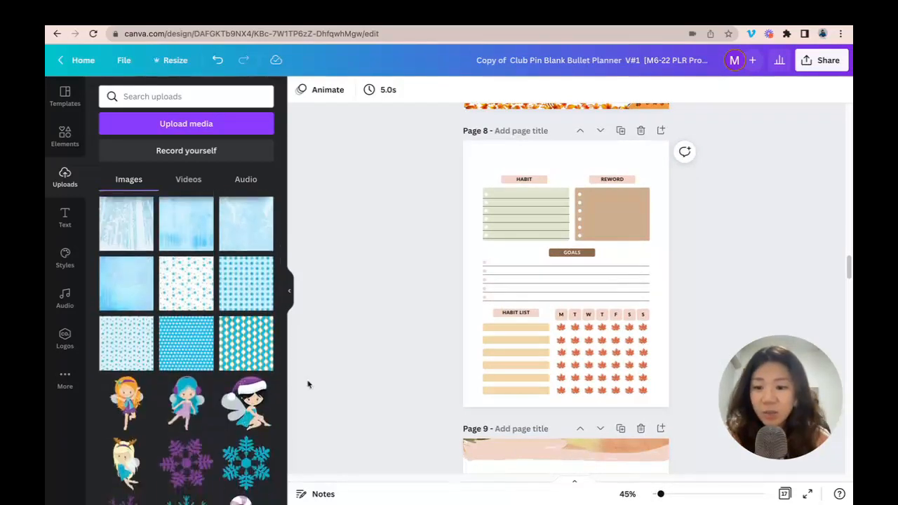
left_click(139, 289)
left_click_drag(525, 241, 491, 188)
left_click_drag(617, 295, 729, 406)
left_click(741, 87)
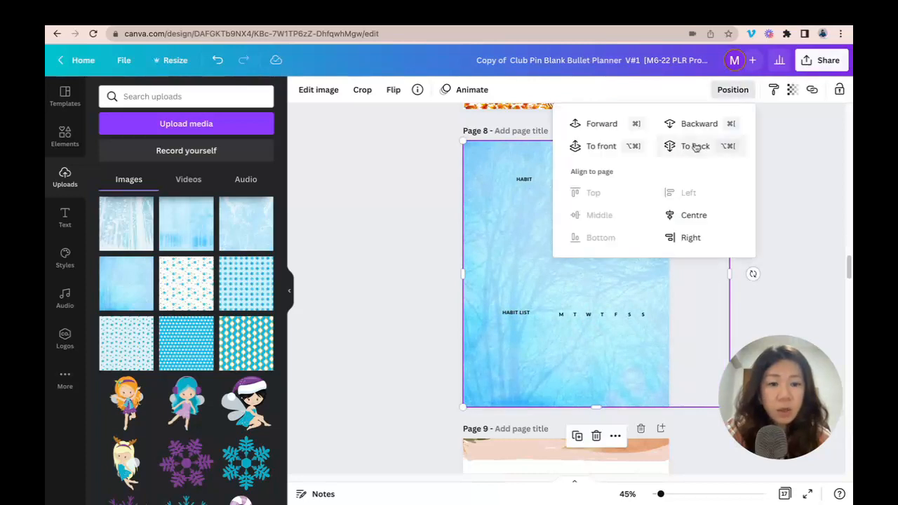
left_click(694, 144)
left_click(803, 224)
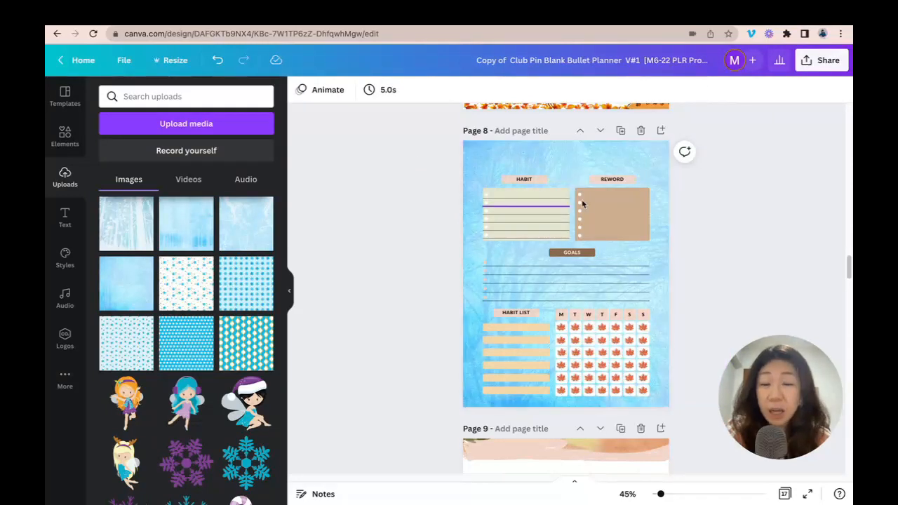
- Copy the white panel from page 3 and paste it onto page 8
left_click(62, 137)
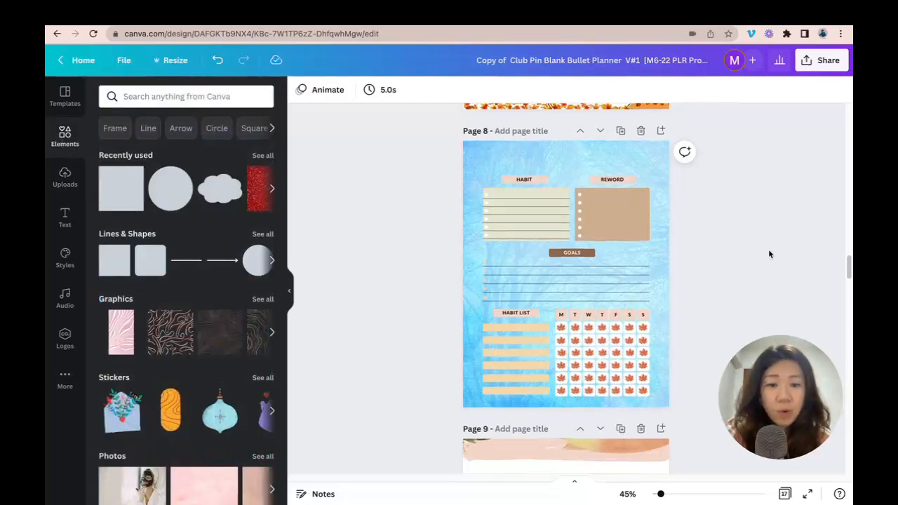
scroll(769, 247, "up", 15)
scroll(768, 241, "up", 5)
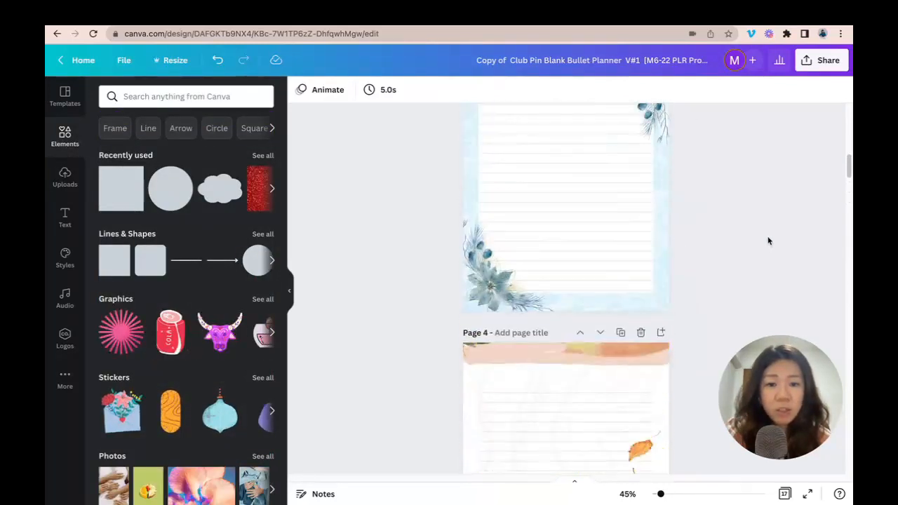
left_click(509, 188)
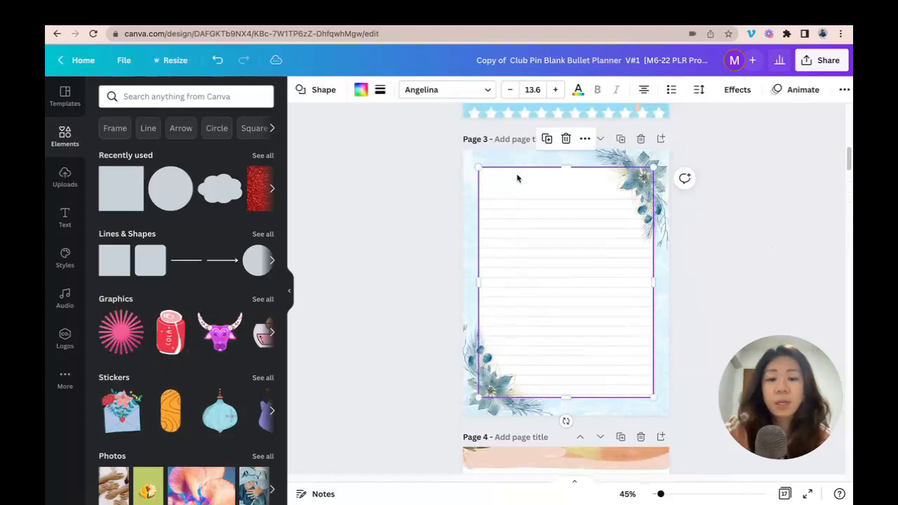
scroll(772, 287, "down", 10)
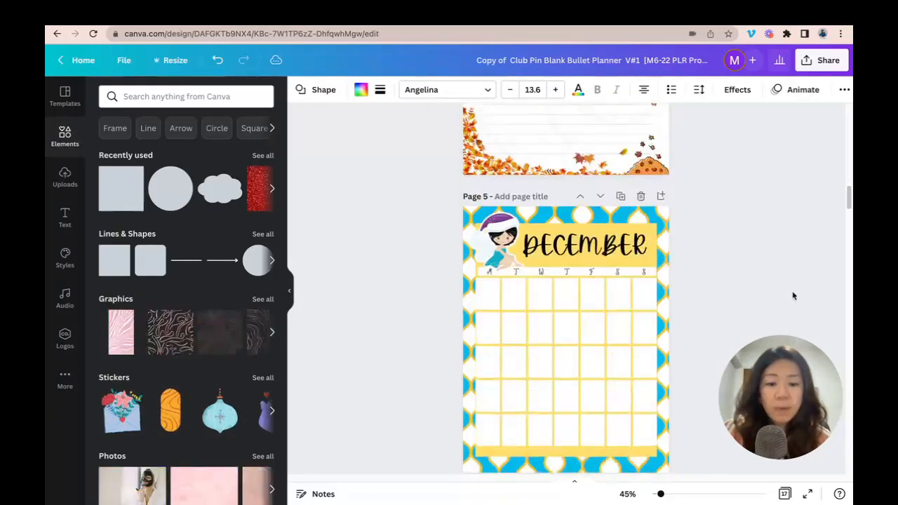
scroll(701, 278, "down", 8)
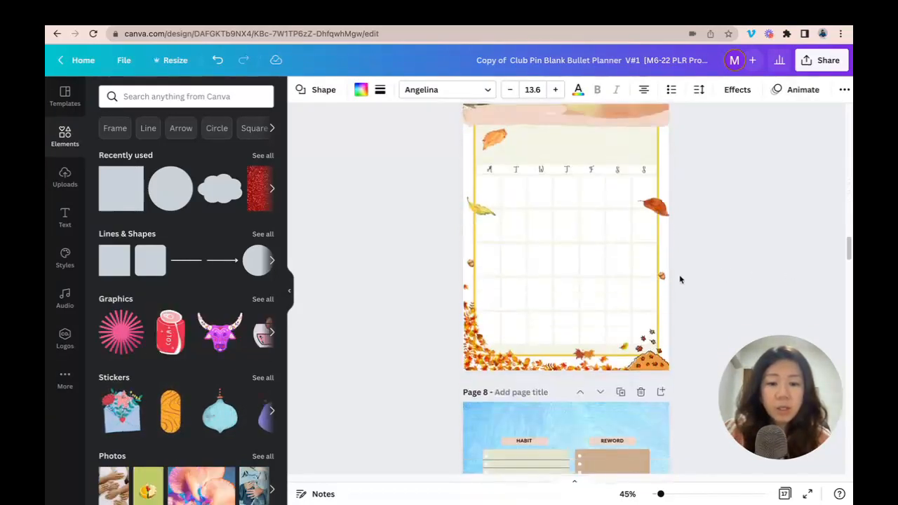
key("super+v")
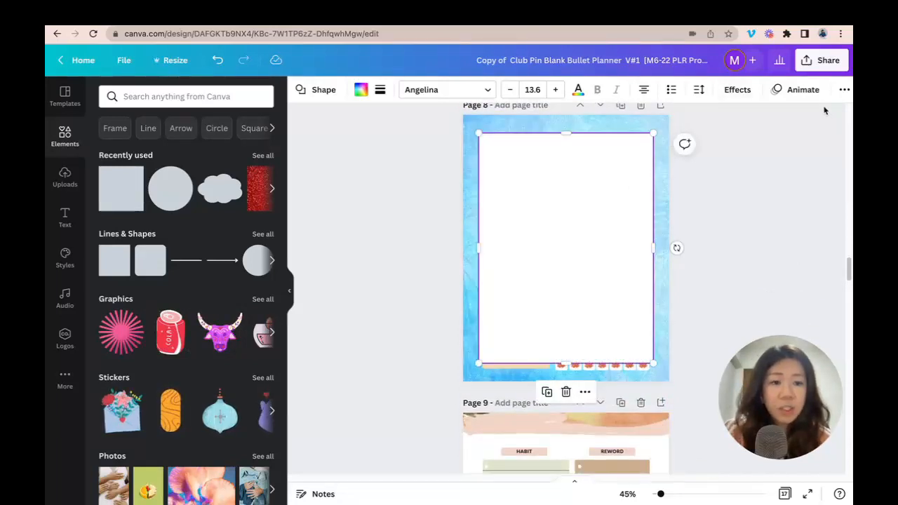
- Send the white panel behind the habit tracker content on page 8 and extend its lower edge past the last habit row
left_click(844, 91)
left_click(729, 118)
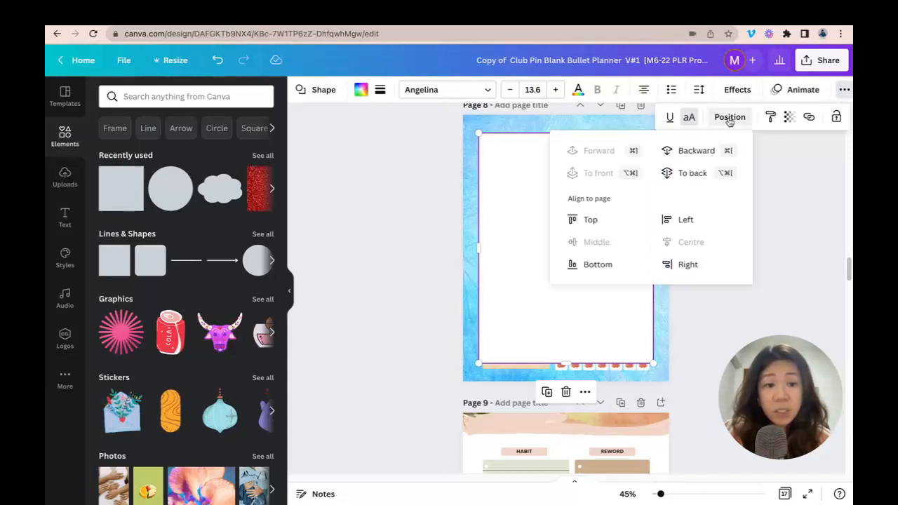
left_click(690, 173)
left_click(801, 258)
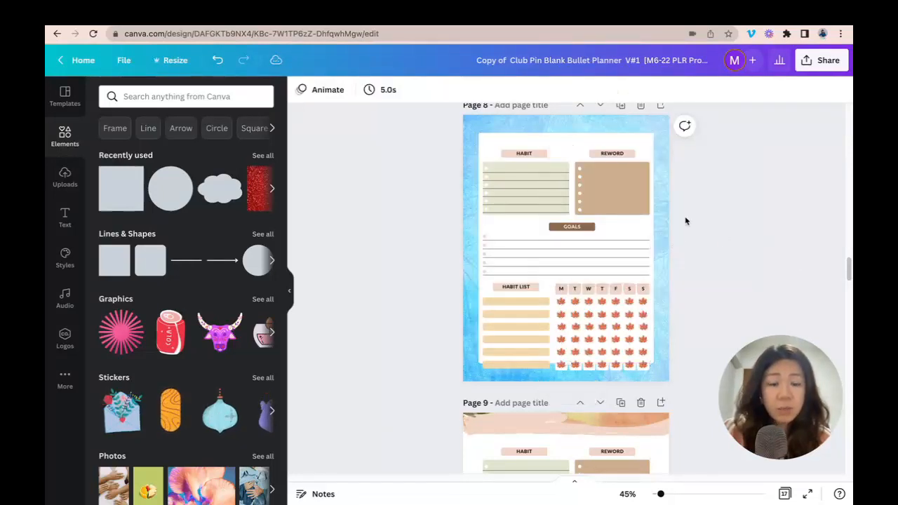
left_click(643, 148)
left_click_drag(566, 364, 566, 370)
left_click(771, 296)
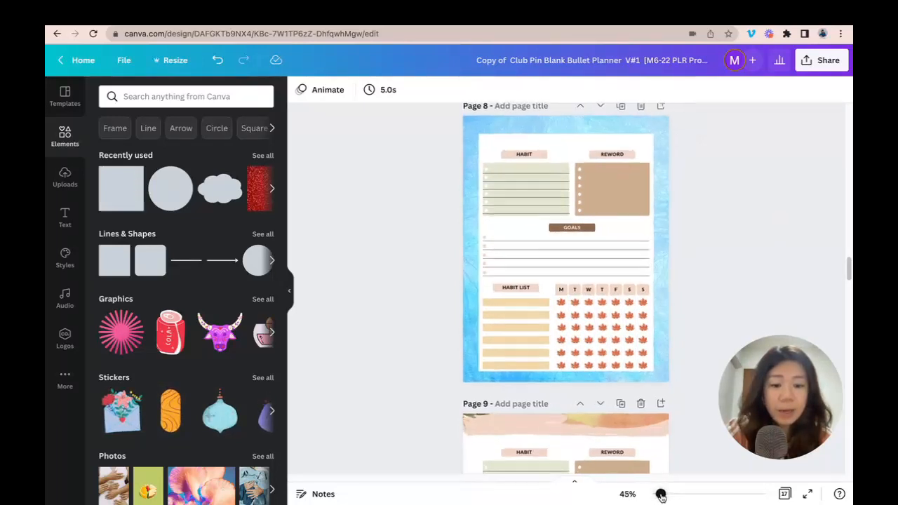
- Recolor the HABIT label's background on page 8 to a light blue from the background image's photo colours
left_click_drag(658, 497, 663, 494)
scroll(764, 267, "up", 1)
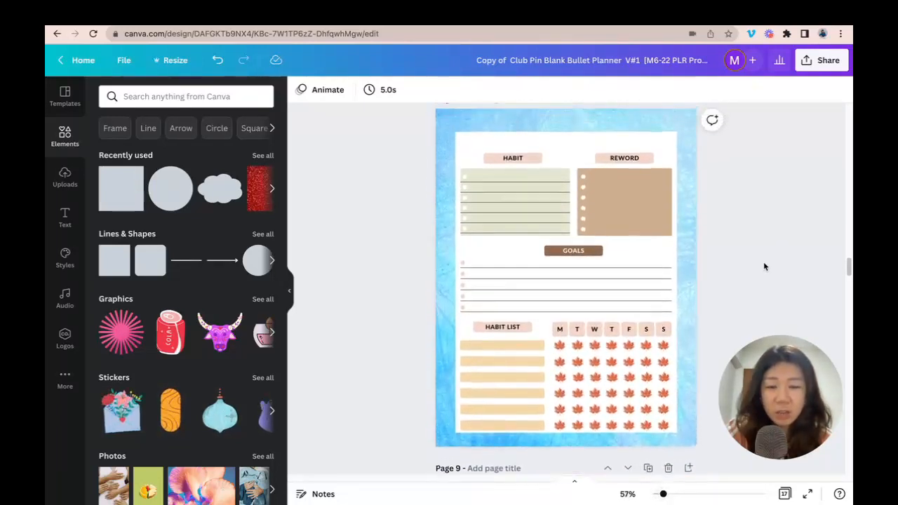
left_click(539, 162)
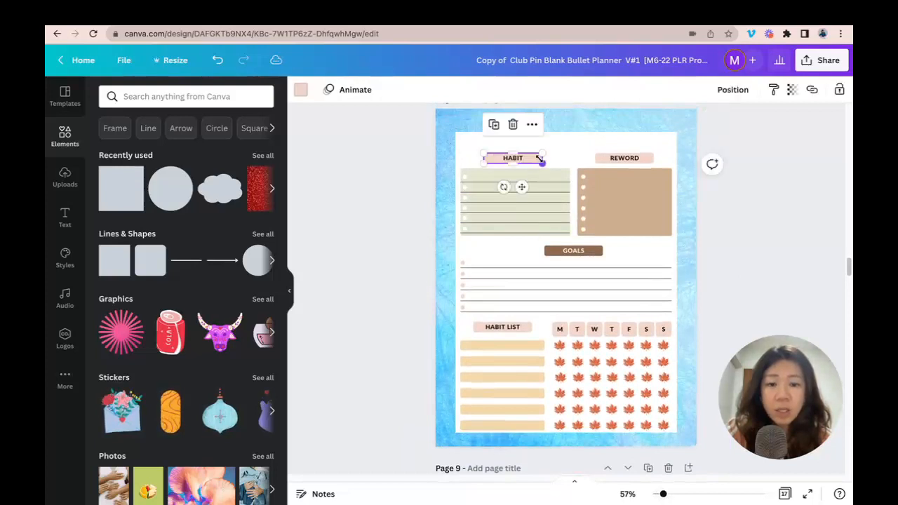
left_click(300, 89)
scroll(197, 215, "down", 3)
scroll(197, 216, "down", 1)
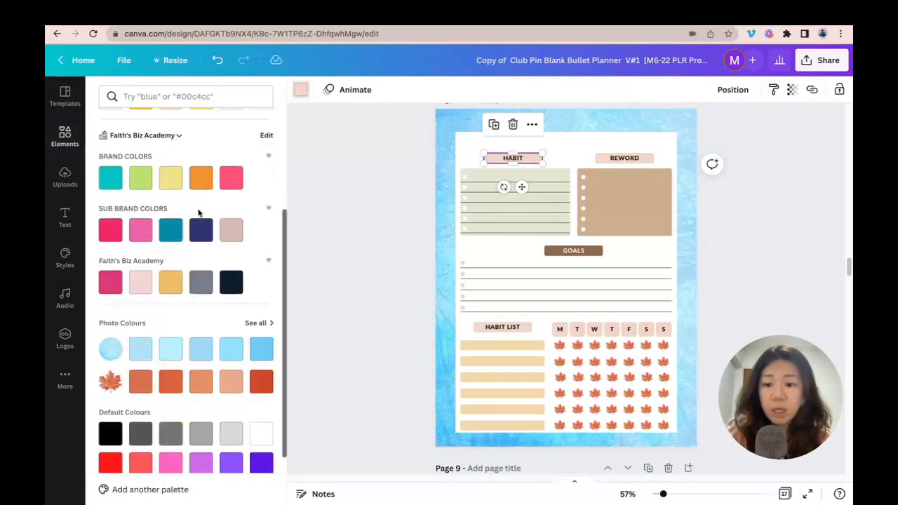
left_click(201, 350)
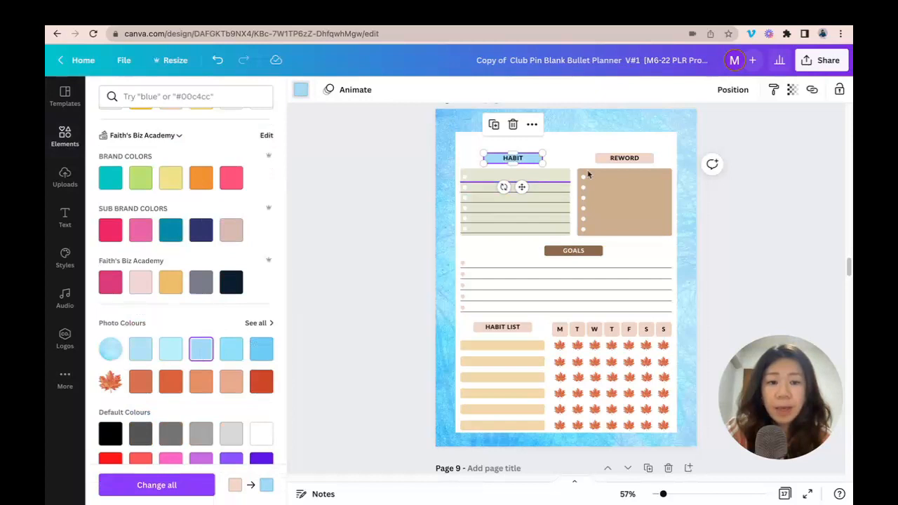
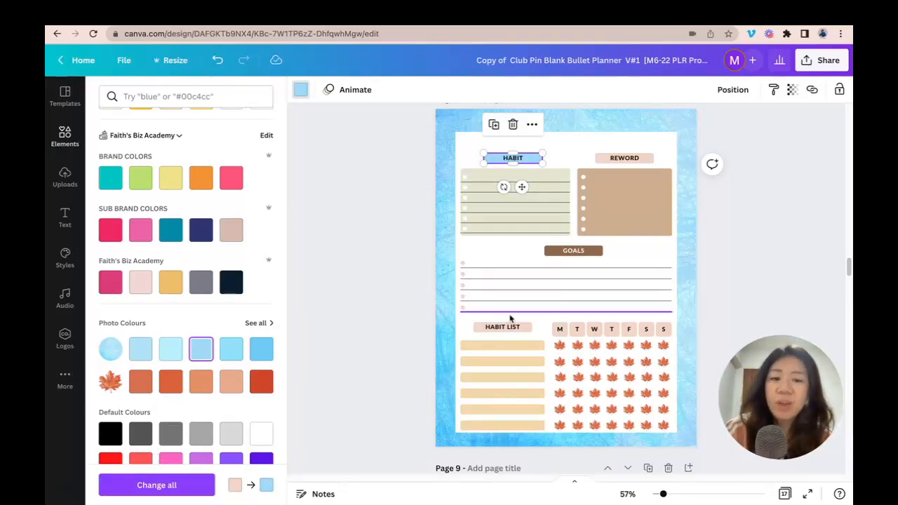
- Recolor the REWORD label's background on page 8 to the light blue #9ccee9 from the document colours
scroll(755, 220, "down", 6)
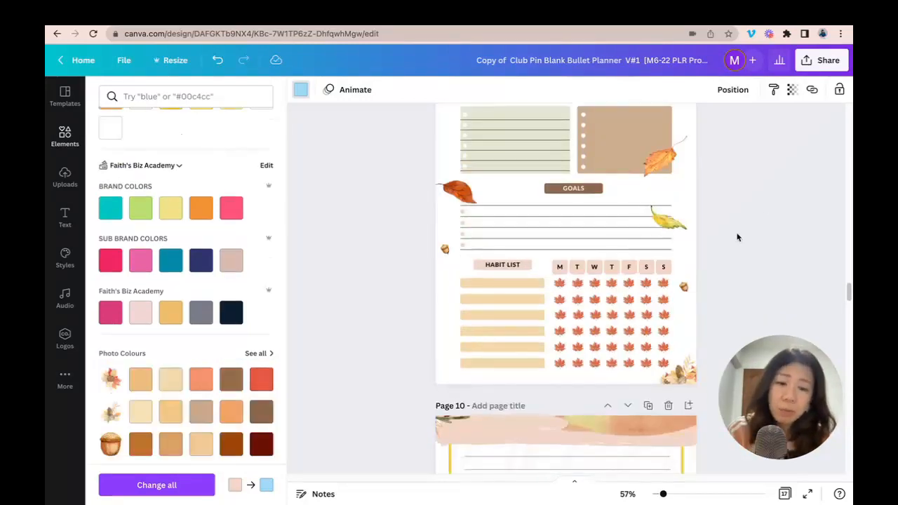
scroll(481, 238, "up", 3)
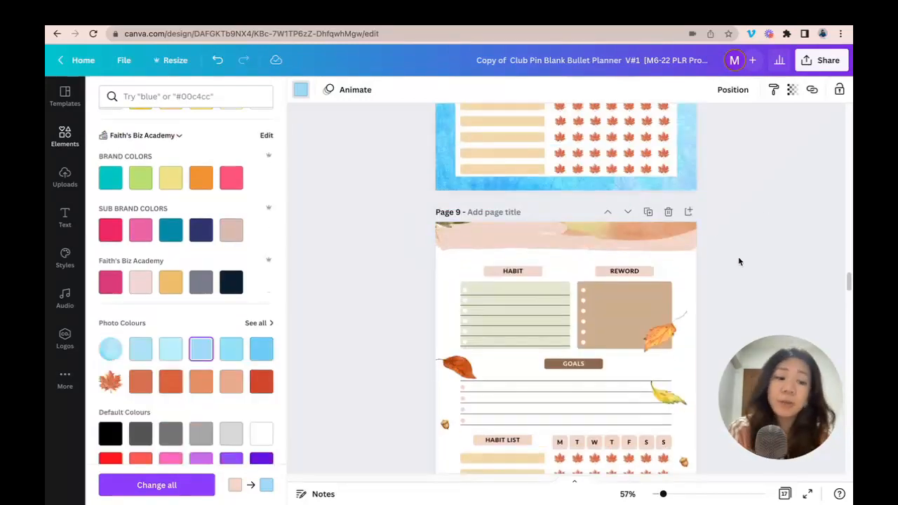
scroll(738, 261, "up", 3)
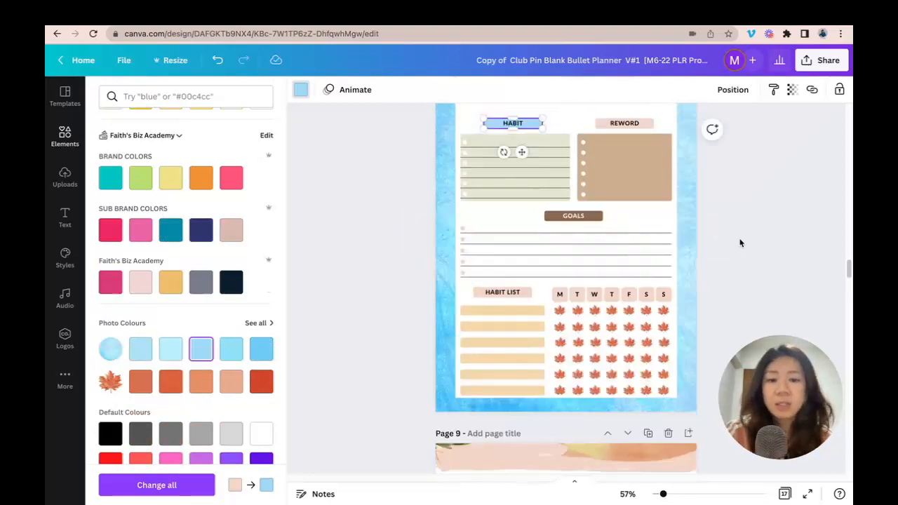
scroll(736, 238, "up", 1)
left_click(641, 190)
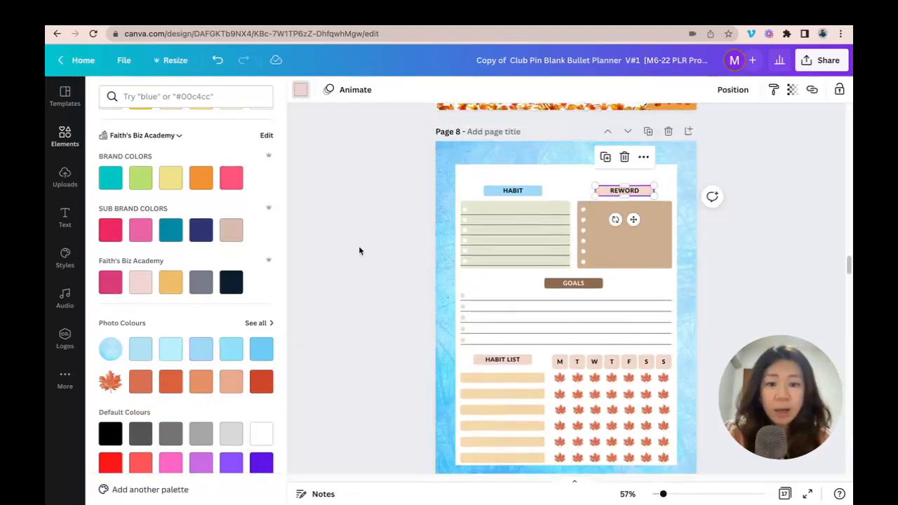
scroll(200, 294, "up", 3)
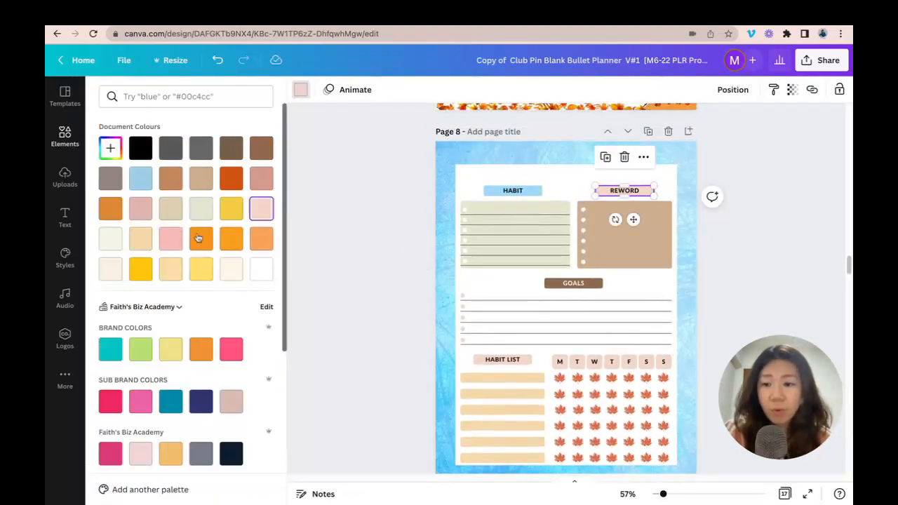
left_click(140, 180)
key("Escape")
scroll(702, 259, "down", 2)
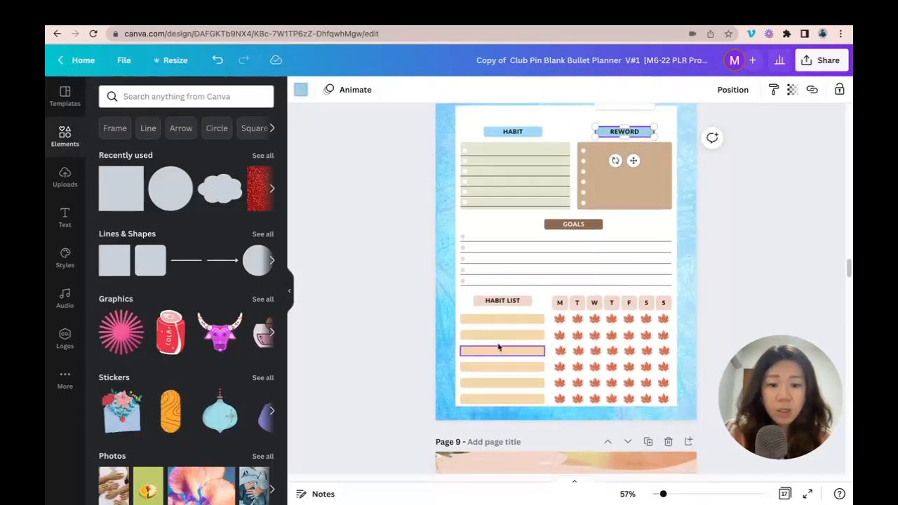
- Recolor the HABIT LIST label and all seven weekday labels on page 8 to the same light blue as the HABIT label
left_click(526, 301)
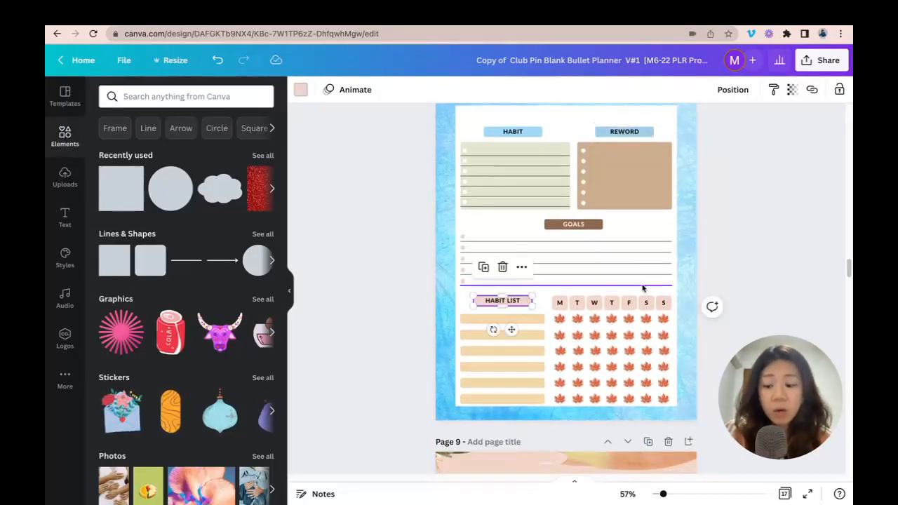
left_click(559, 302, "shift")
left_click(576, 303, "shift")
left_click(593, 309, "shift")
left_click(610, 309, "shift")
left_click(628, 309, "shift")
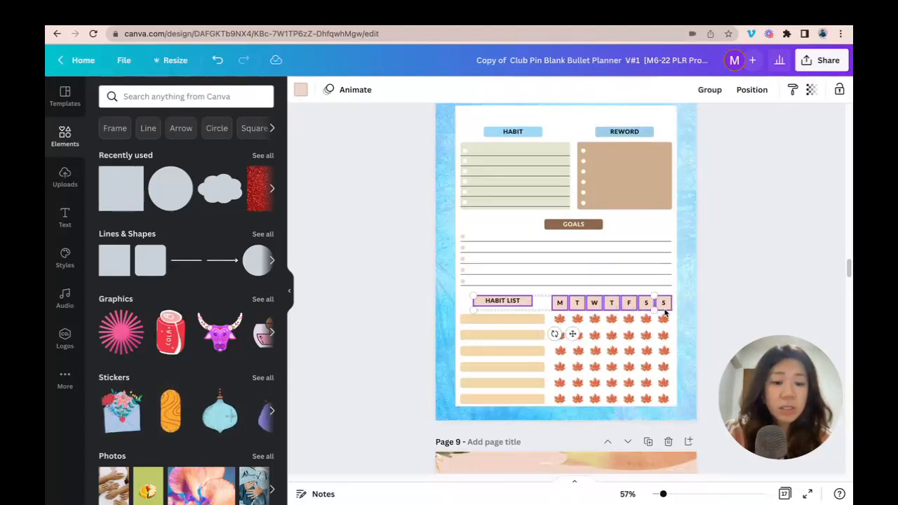
left_click(664, 311, "shift")
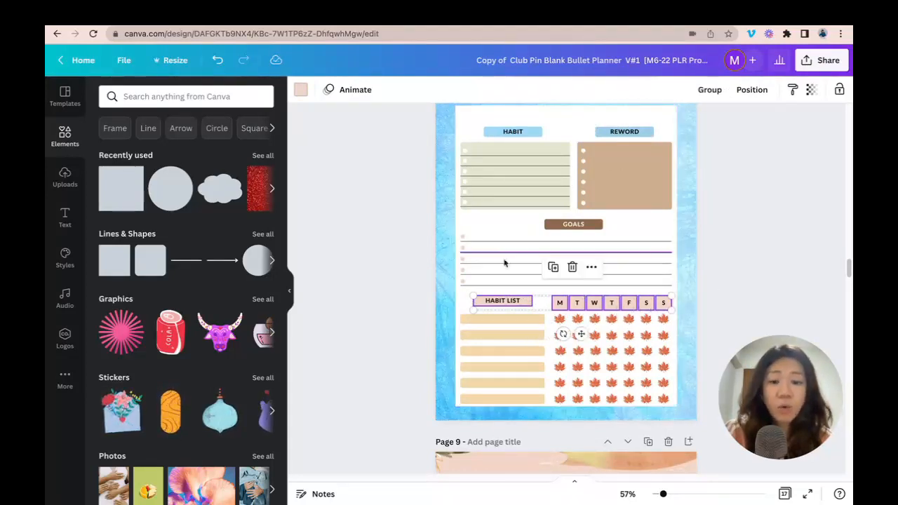
left_click(301, 90)
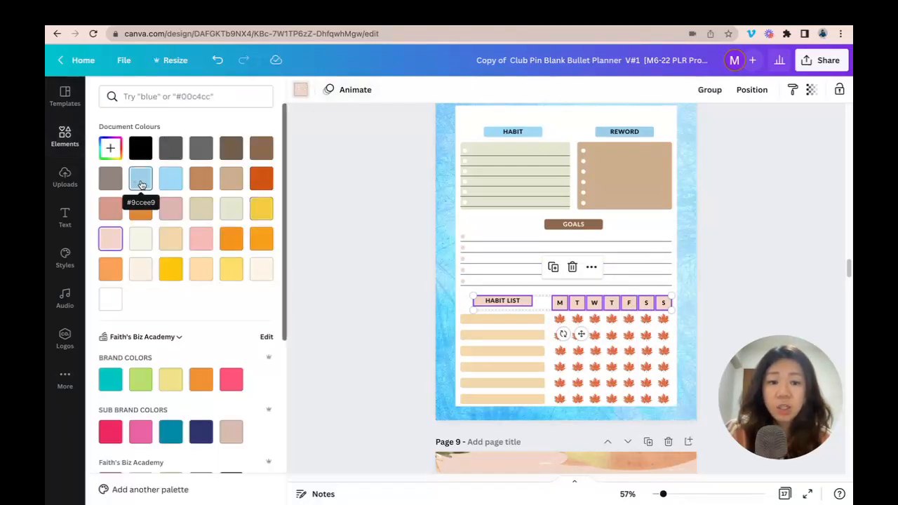
left_click(171, 179)
left_click(714, 225)
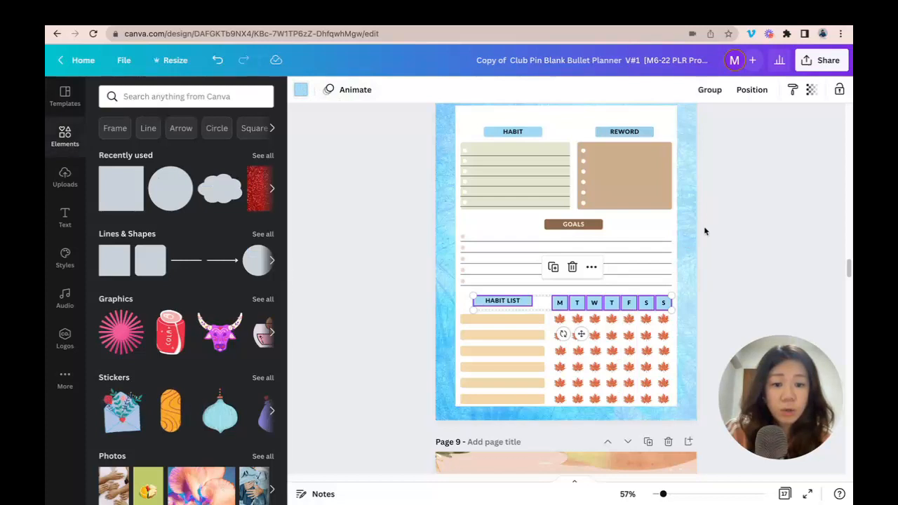
- Match the REWORD label's background to the HABIT label's light blue from the document colours
left_click(624, 132)
left_click(301, 89)
left_click(170, 178)
left_click(762, 201)
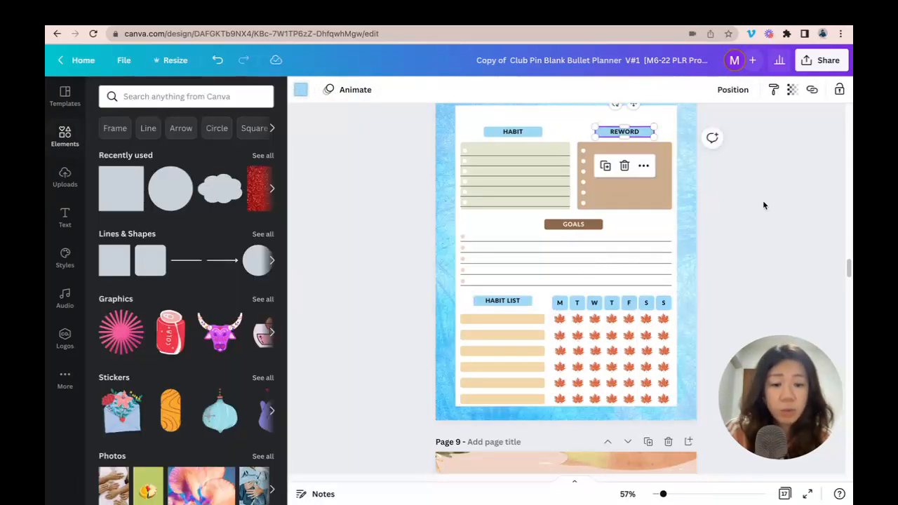
- Recolor the lined box under HABIT to a custom pale grey-blue, about #D7E5E8
left_click(499, 149)
left_click(301, 90)
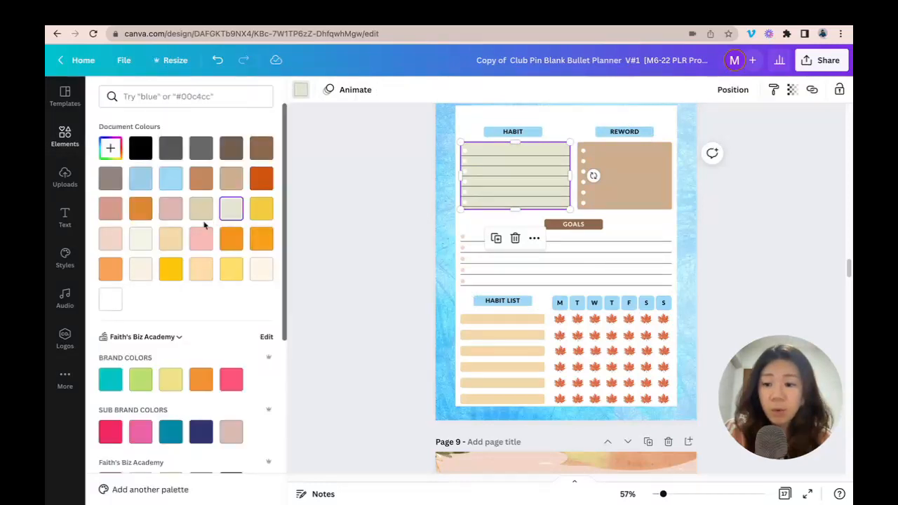
scroll(200, 225, "down", 4)
left_click(173, 282)
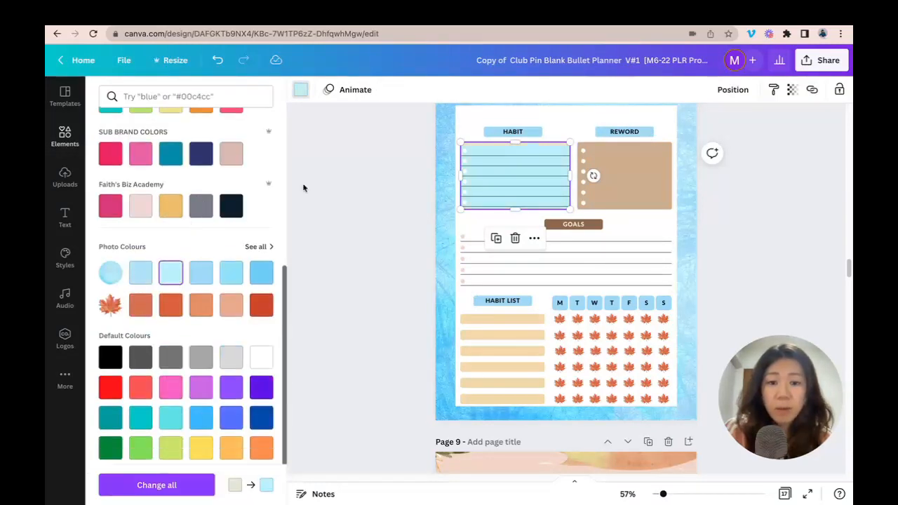
left_click(300, 90)
left_click(300, 90)
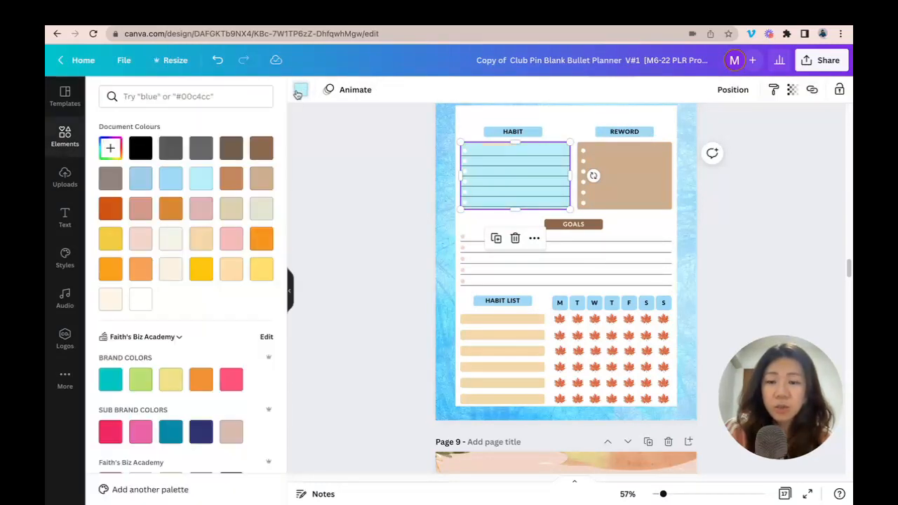
left_click(110, 149)
left_click_drag(149, 179, 119, 179)
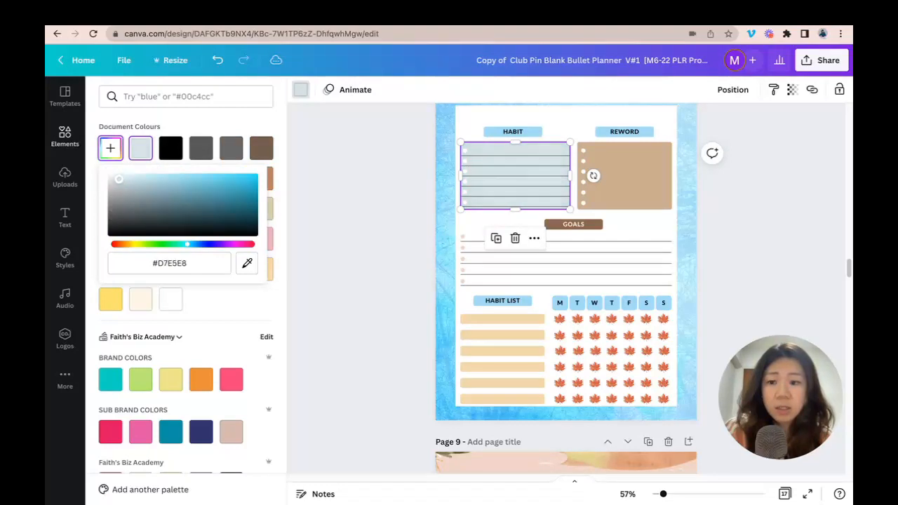
left_click(746, 197)
- Recolor the brown box under REWORD to a bright sky blue from the background image's photo colours
left_click(653, 156)
left_click(300, 89)
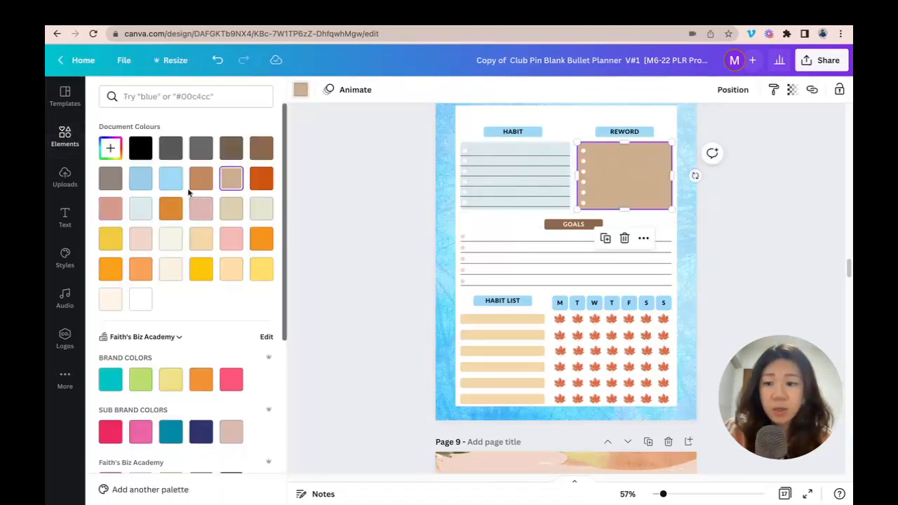
scroll(175, 211, "down", 4)
left_click(232, 273)
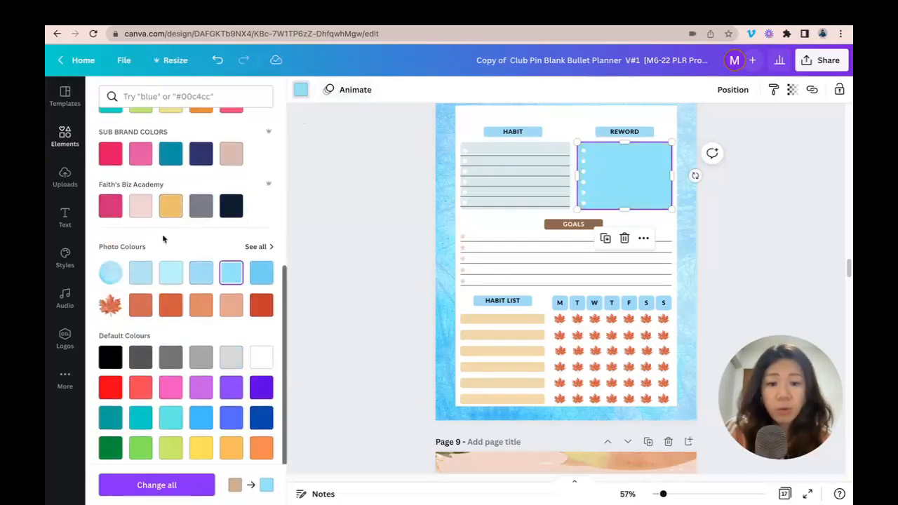
scroll(163, 239, "down", 1)
key("Escape")
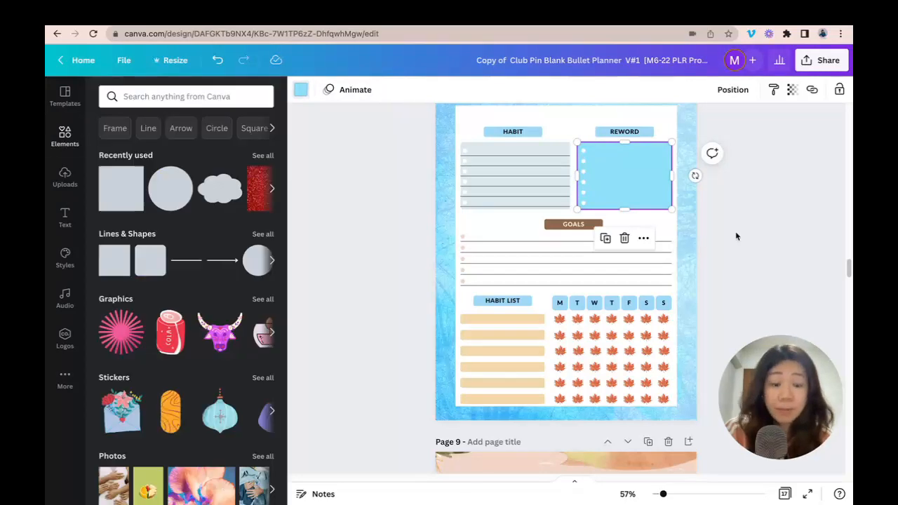
- Recolor all six bars under HABIT LIST to light grey from the default colours
left_click(490, 319)
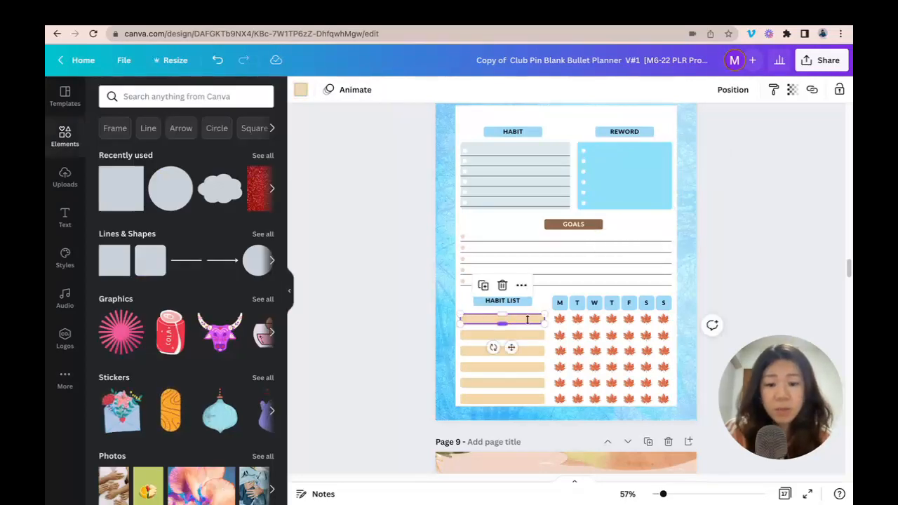
left_click(525, 342)
left_click(529, 351, "shift")
left_click(528, 334, "shift")
left_click(531, 367, "shift")
left_click(533, 383, "shift")
left_click(533, 399, "shift")
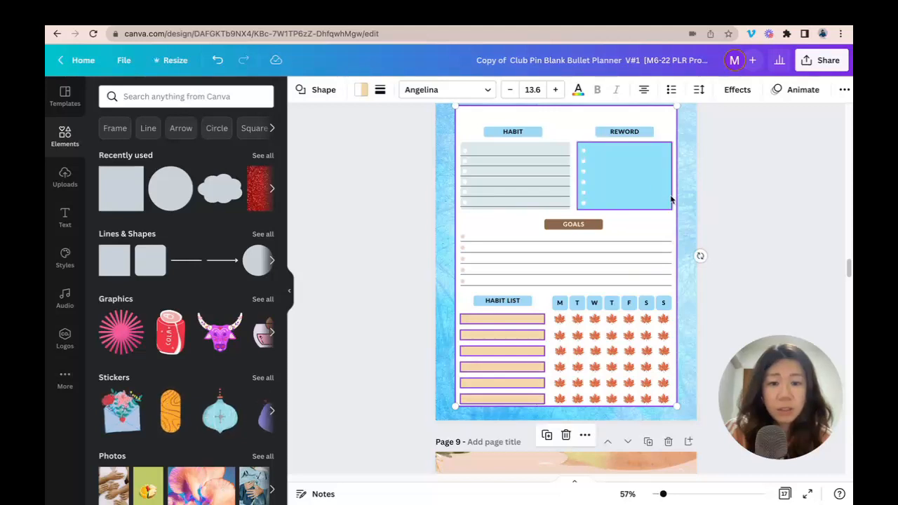
scroll(666, 148, "up", 1)
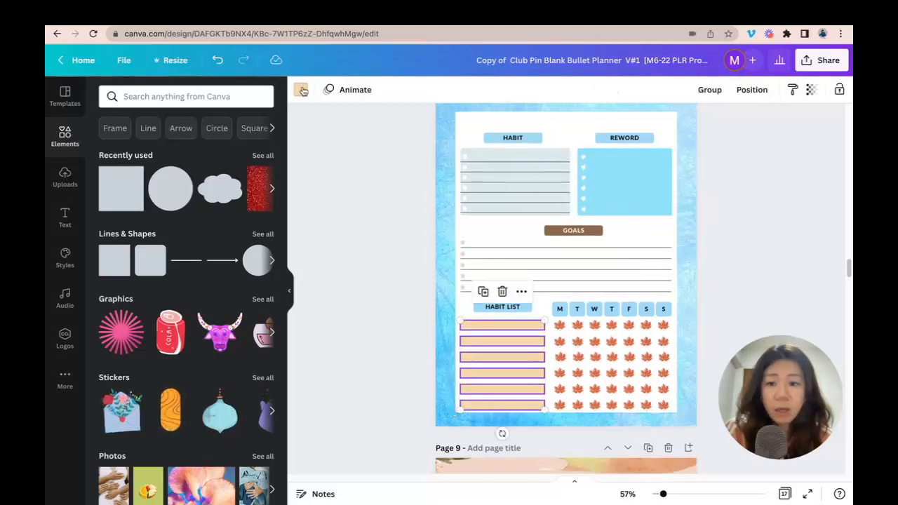
left_click(301, 89)
scroll(189, 224, "down", 5)
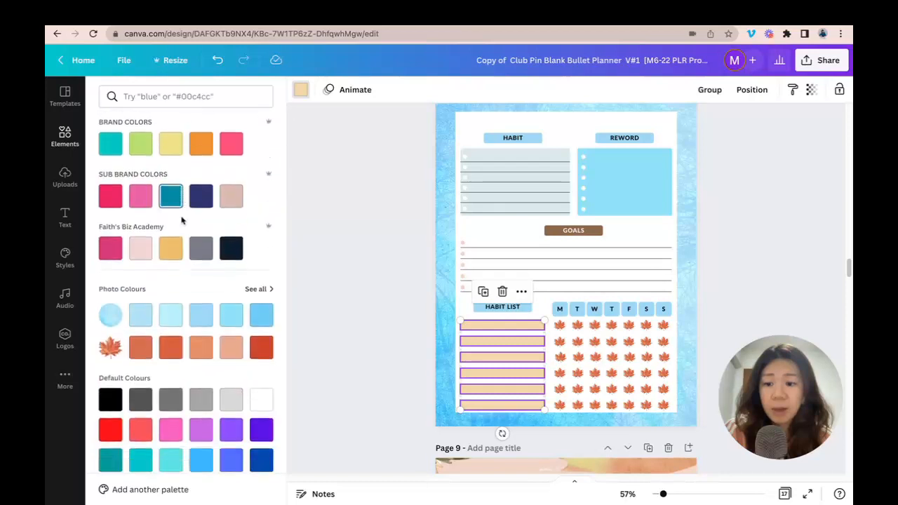
left_click(231, 359)
left_click(751, 224)
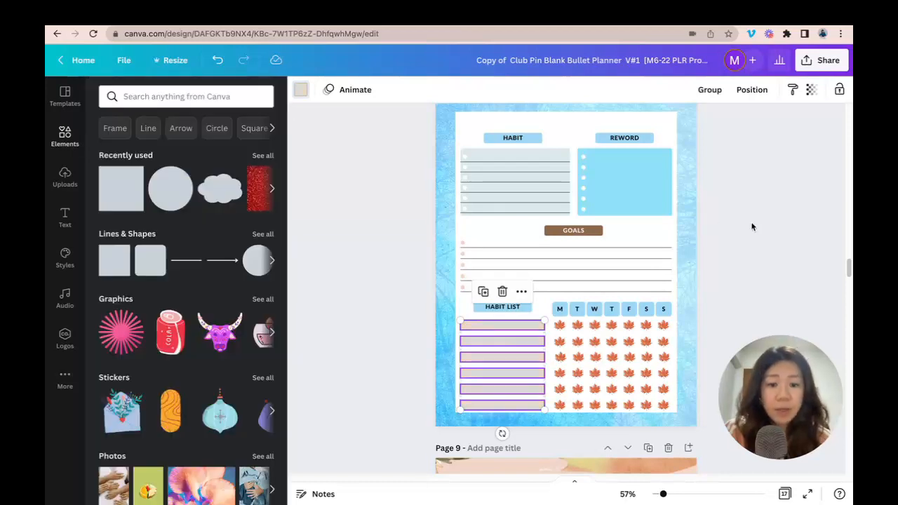
- Delete the column of maple leaves under the M weekday label on page 8
scroll(200, 191, "down", 3)
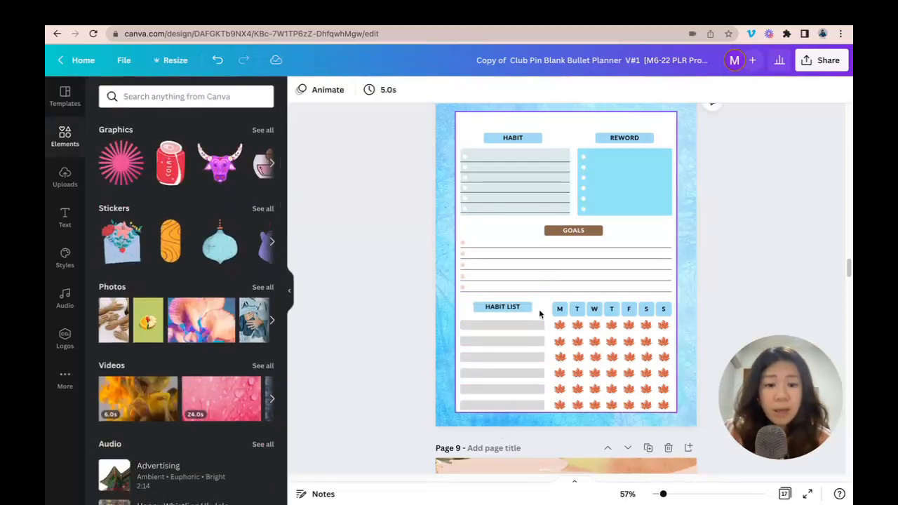
left_click(561, 327)
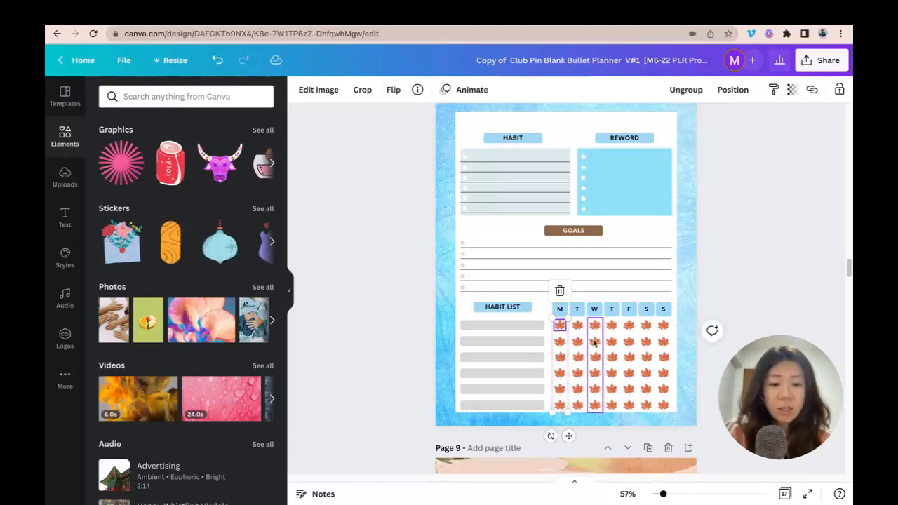
left_click(594, 341)
left_click(776, 264)
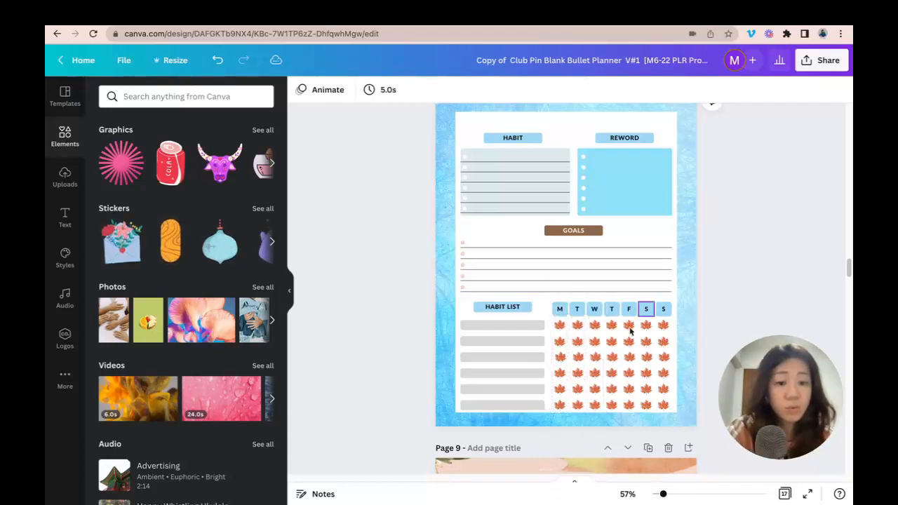
left_click(564, 329)
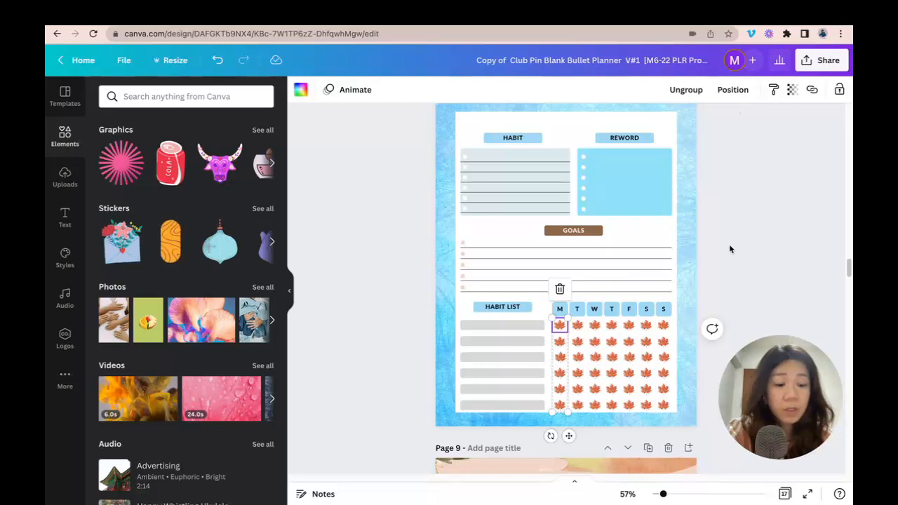
key("Delete")
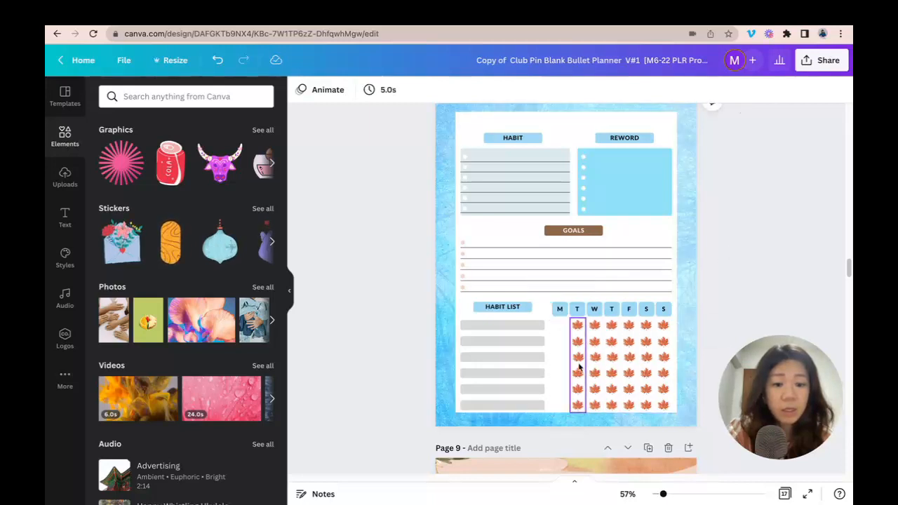
- Delete the maple leaf columns under Tuesday and Wednesday in the page 8 habit tracker
left_click(579, 367)
left_click(592, 368)
left_click(594, 290)
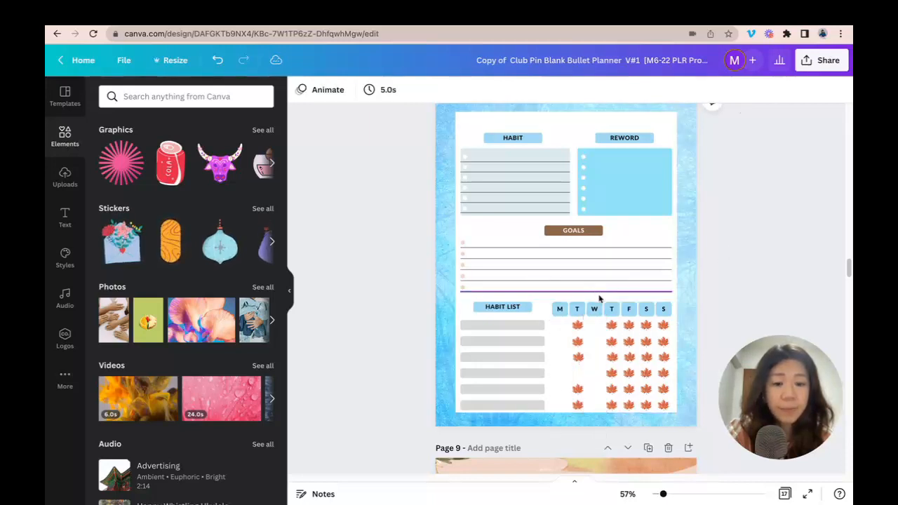
left_click(581, 368)
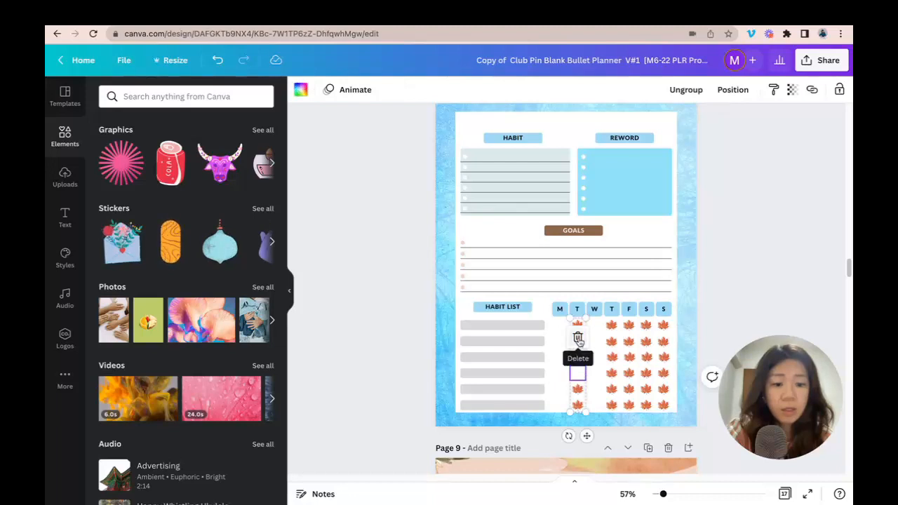
left_click(579, 340)
left_click(578, 289)
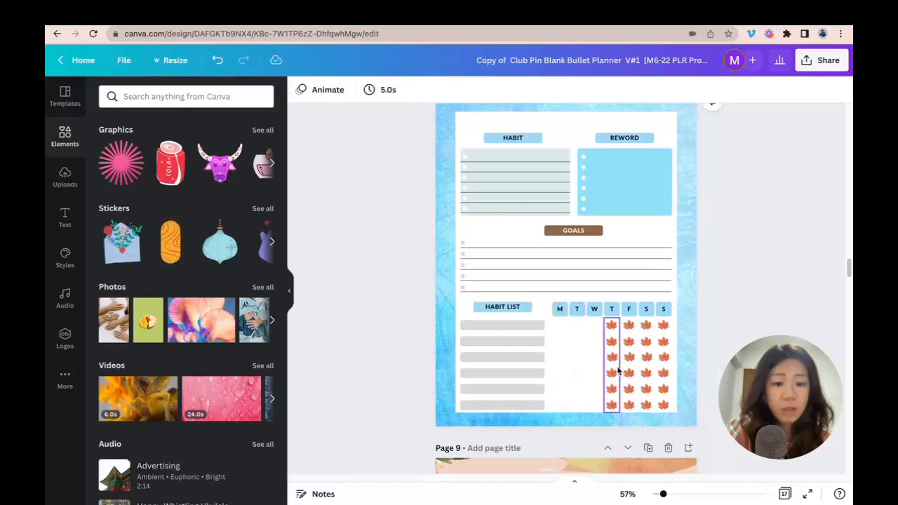
- Delete the remaining maple leaf columns under Thursday, Friday, Saturday and Sunday
left_click(610, 344)
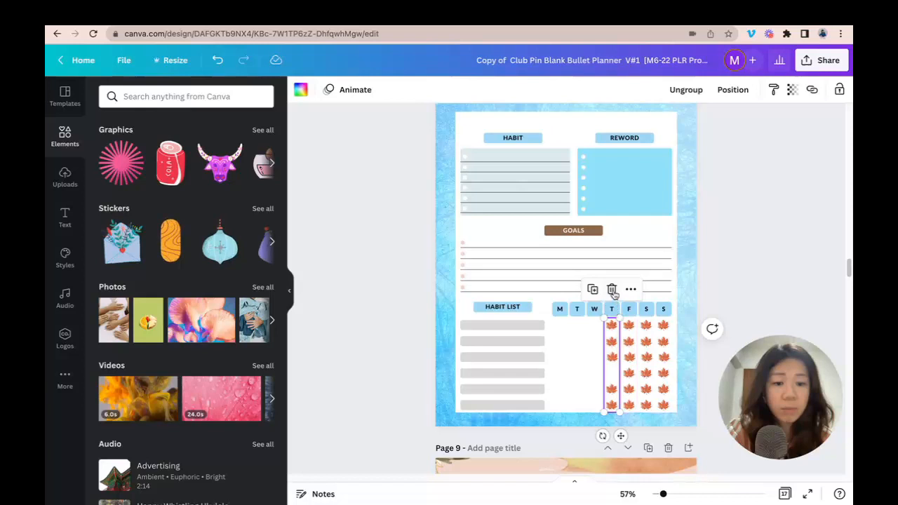
left_click(613, 291)
left_click(634, 349)
left_click(646, 352, "shift")
left_click(660, 354, "shift")
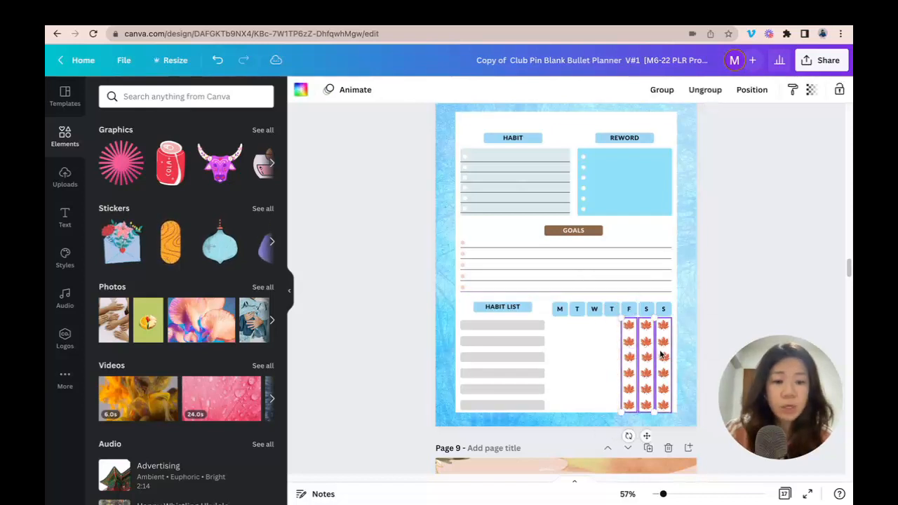
key("Delete")
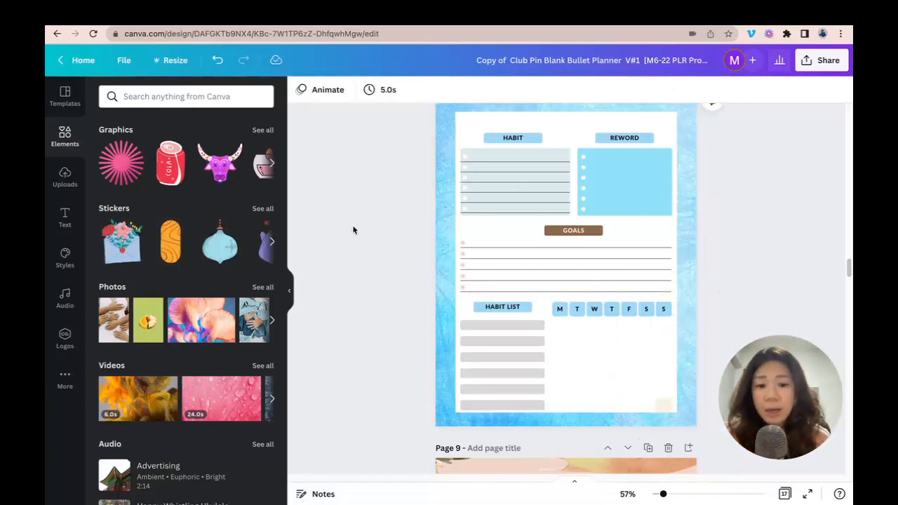
- Add the purple snowflake with thick arms from the uploaded images and shrink it to a small icon beneath the weekday boxes
scroll(166, 272, "down", 6)
scroll(167, 270, "up", 5)
scroll(166, 270, "up", 3)
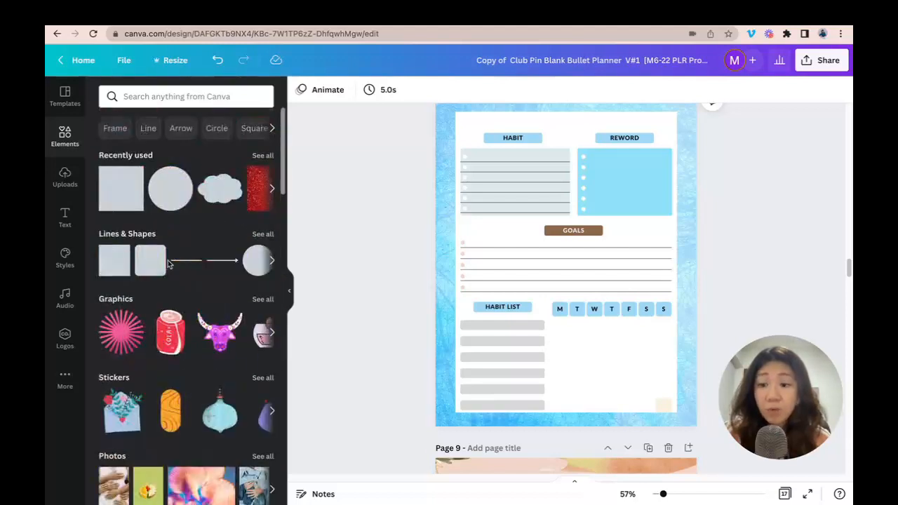
left_click(64, 175)
scroll(189, 259, "down", 5)
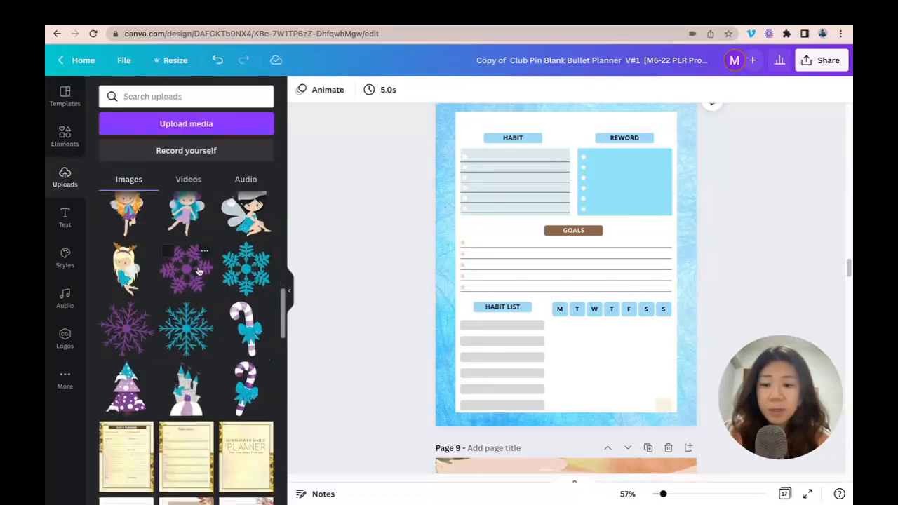
scroll(785, 252, "down", 2)
left_click(186, 267)
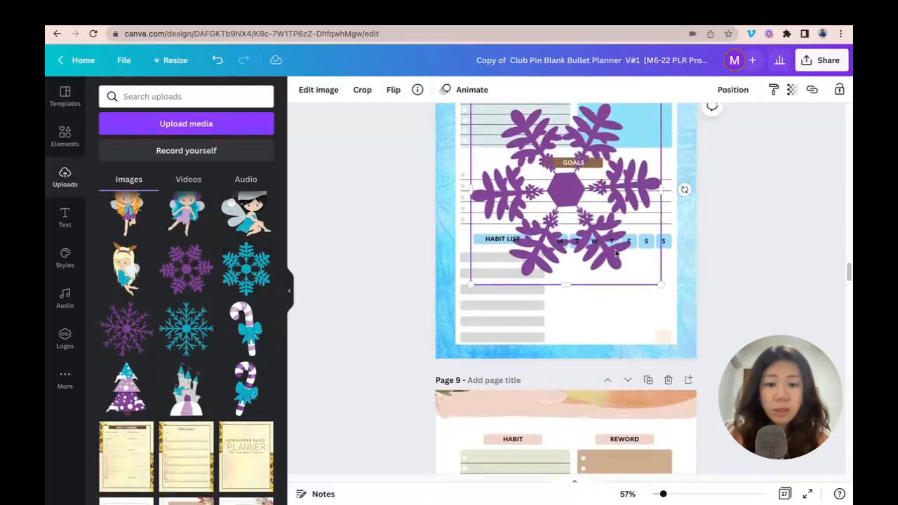
left_click_drag(471, 201, 622, 348)
- Change the brown GOALS banner's fill to the light blue document colour
scroll(712, 292, "down", 3)
scroll(583, 281, "up", 3)
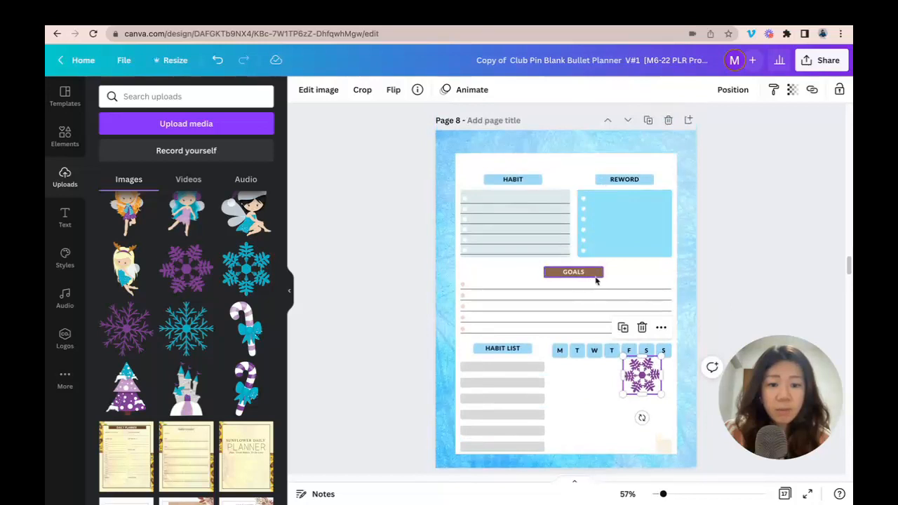
left_click(595, 280)
left_click(300, 89)
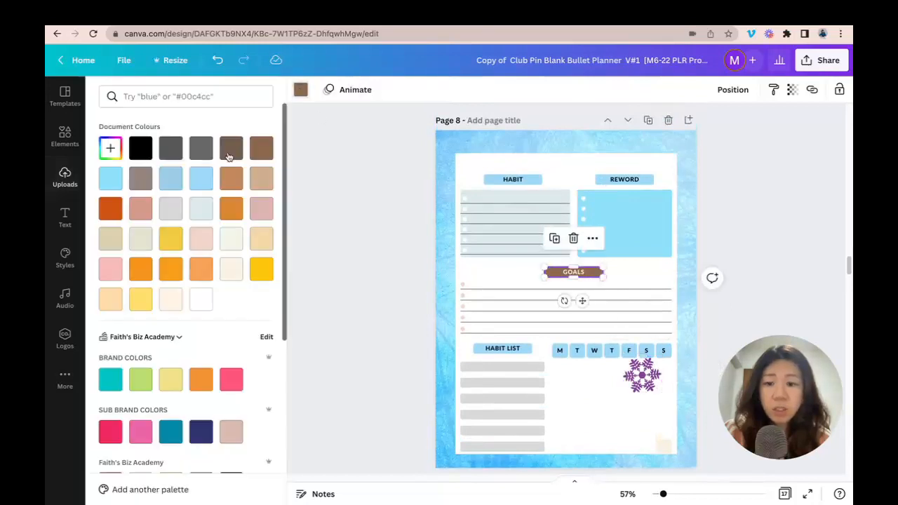
left_click(190, 172)
left_click(774, 207)
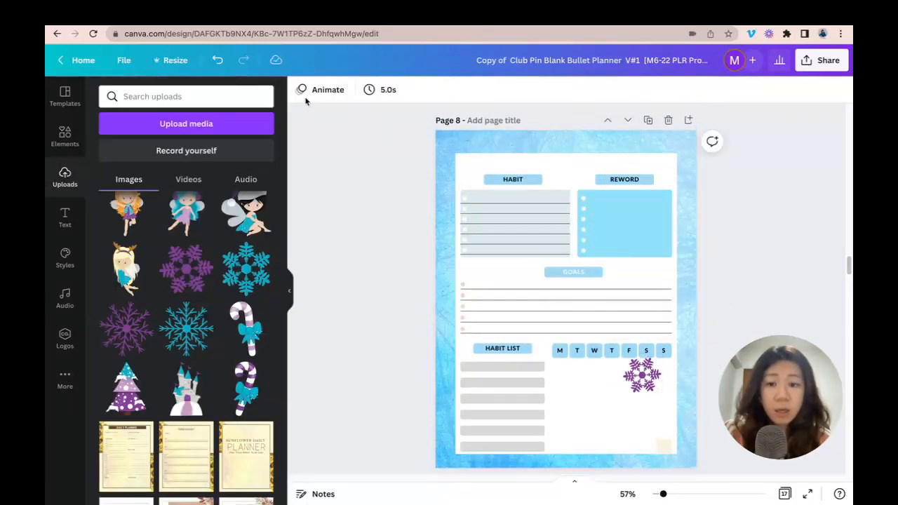
- Change the GOALS heading text colour to black
double_click(586, 277)
left_click(474, 89)
left_click(140, 144)
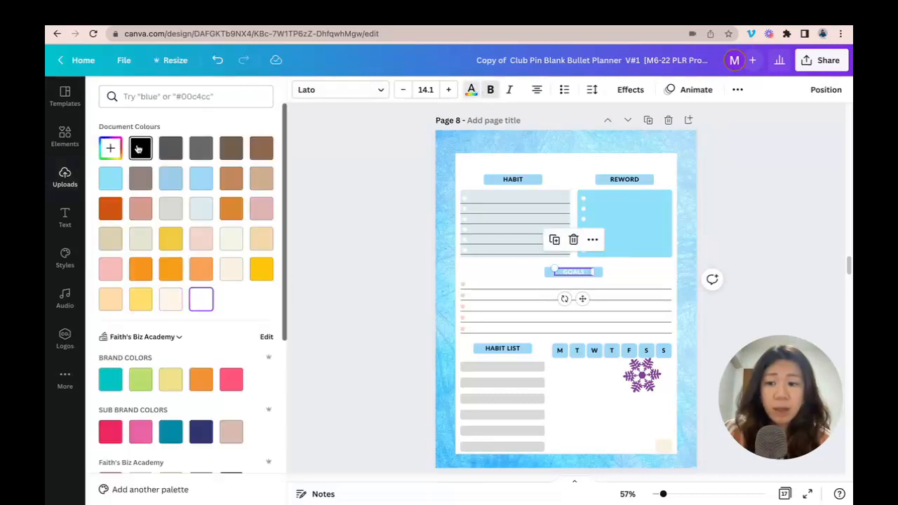
left_click(724, 208)
- Fill the box under REWORD with a purple taken from the snowflake's photo colours
scroll(724, 208, "down", 1)
left_click(653, 162)
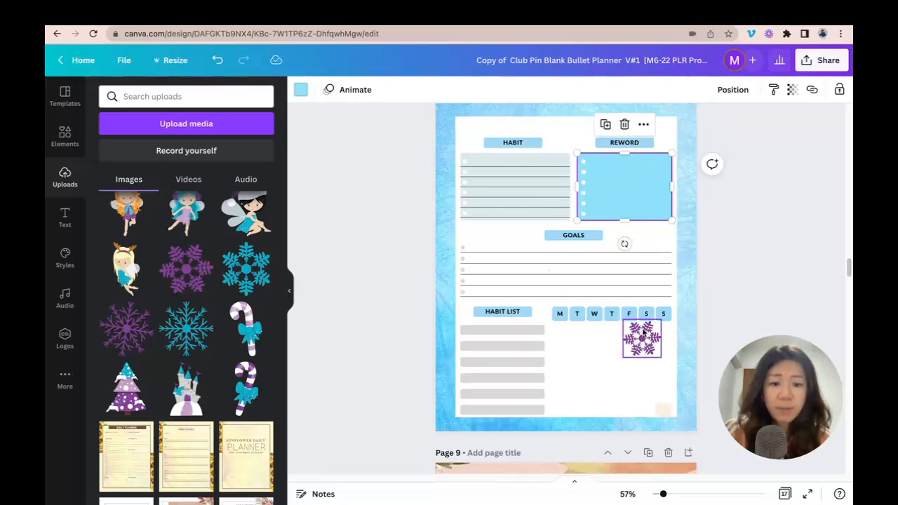
left_click(300, 89)
scroll(160, 248, "down", 5)
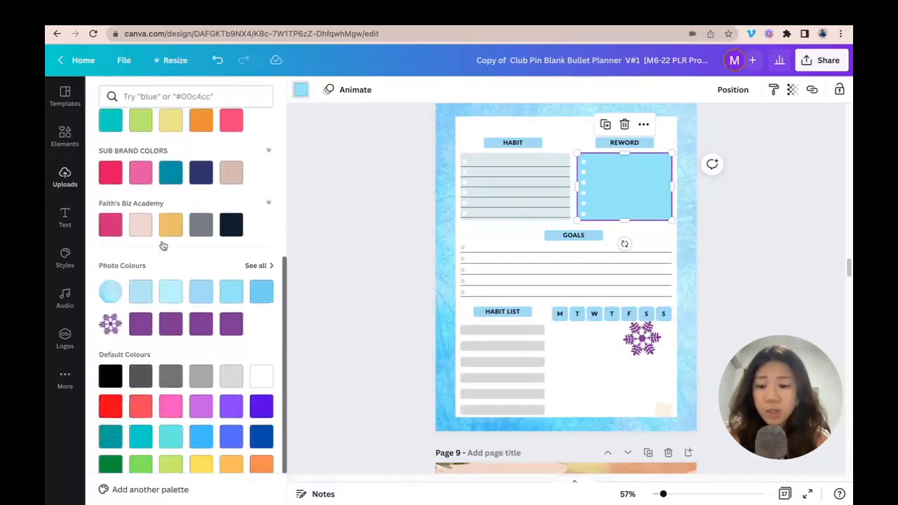
left_click(201, 305)
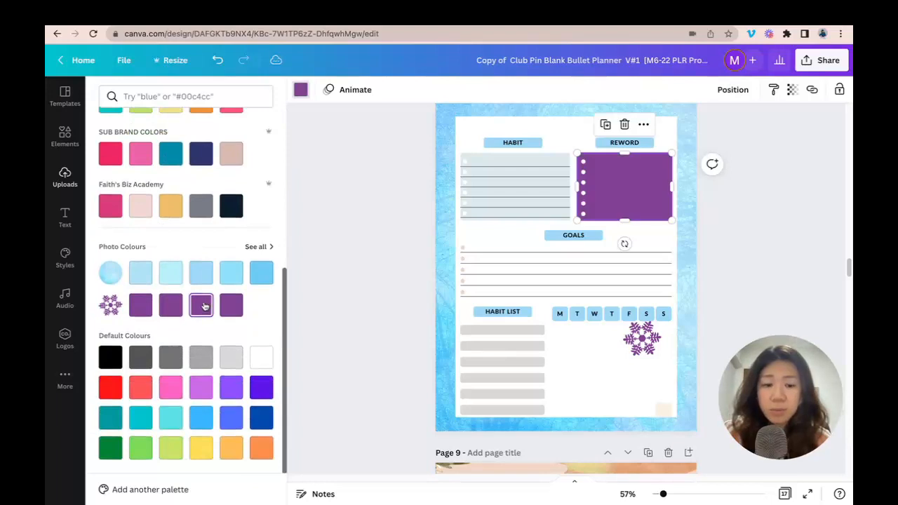
left_click(305, 94)
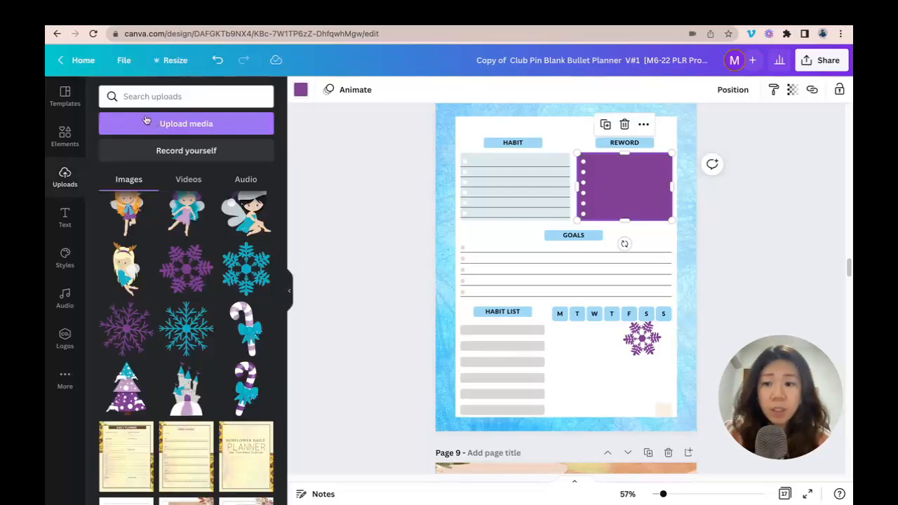
- Set the purple REWORD box's transparency to 30
left_click(792, 90)
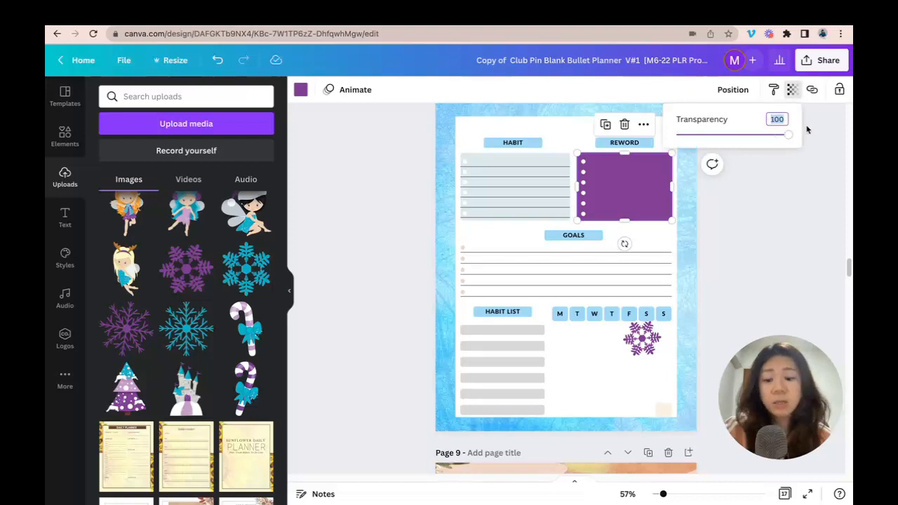
type("30")
key("Return")
left_click(753, 220)
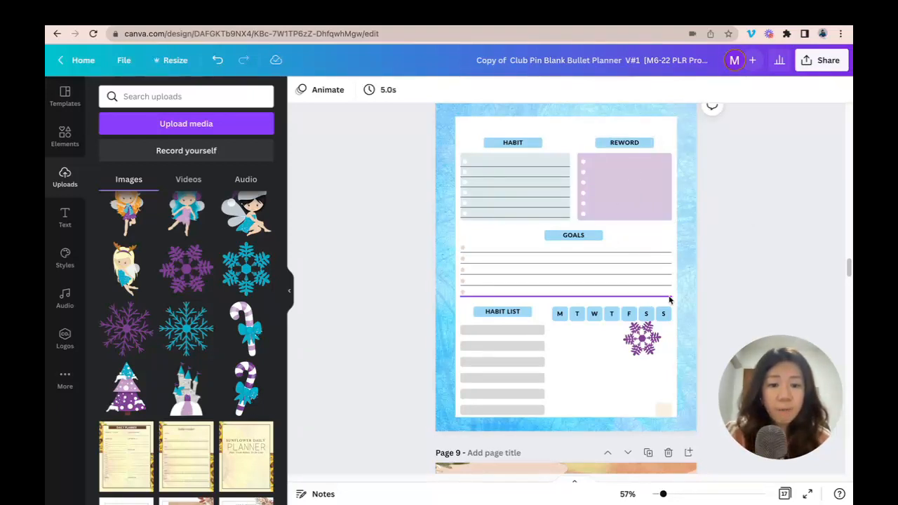
- Recolour the five bullet dots beside the GOALS lines with the purple document colour
left_click_drag(663, 494, 670, 494)
scroll(795, 240, "down", 2)
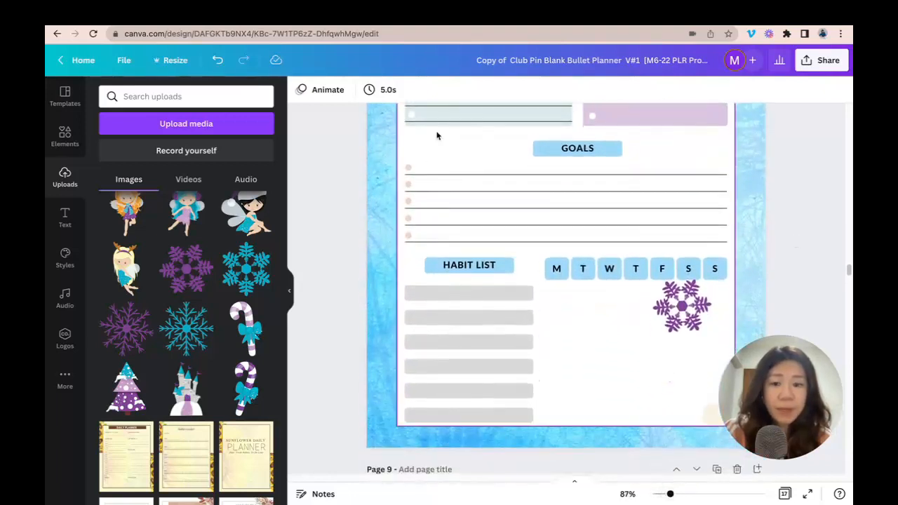
left_click(408, 169)
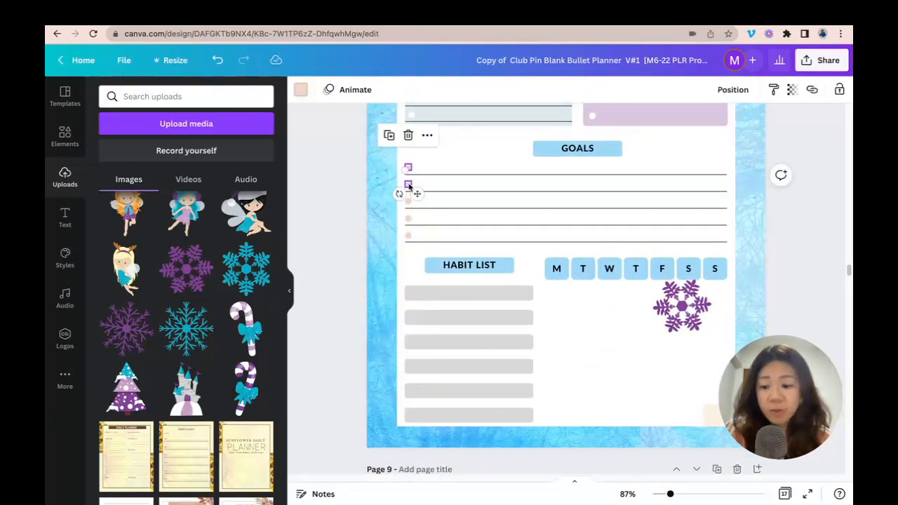
left_click(408, 184, "shift")
left_click(408, 201, "shift")
left_click(408, 219, "shift")
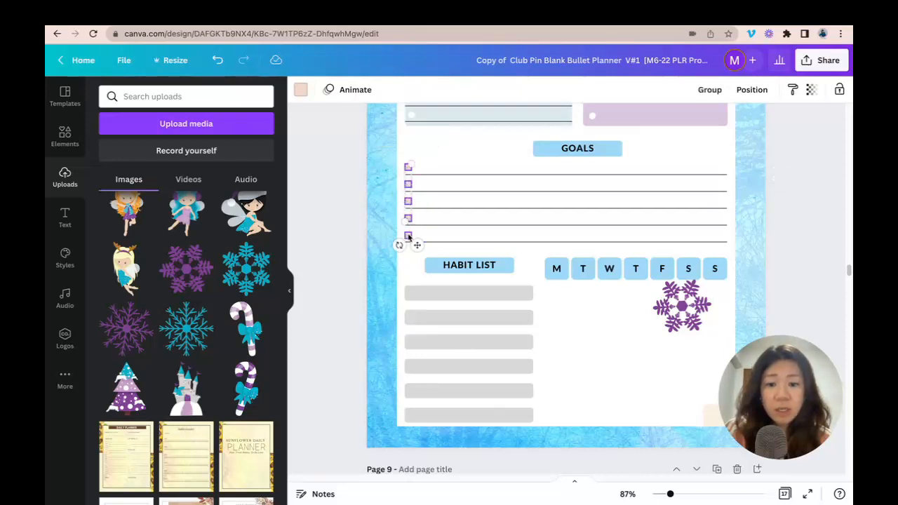
left_click(408, 236, "shift")
left_click(300, 90)
left_click(261, 148)
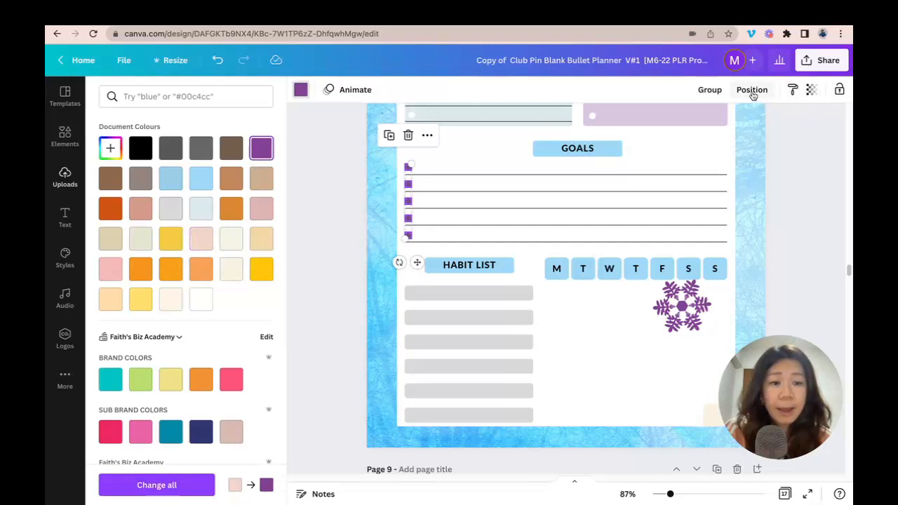
- Lower the transparency value of the five GOALS bullet dots for a pale purple tint
left_click(810, 90)
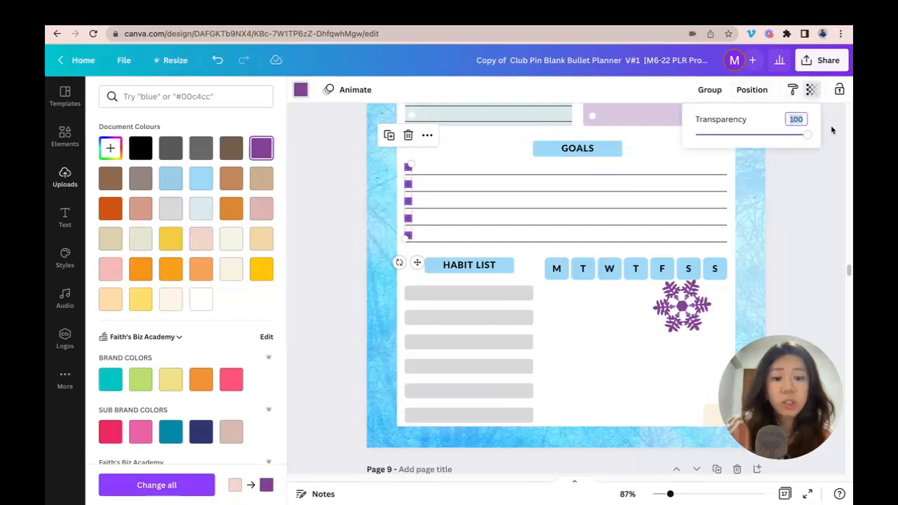
key("Return")
left_click(779, 202)
- Move the purple snowflake to the first habit row near the Monday box and shrink it to checkbox size
left_click_drag(685, 303, 592, 315)
left_click_drag(616, 344, 578, 308)
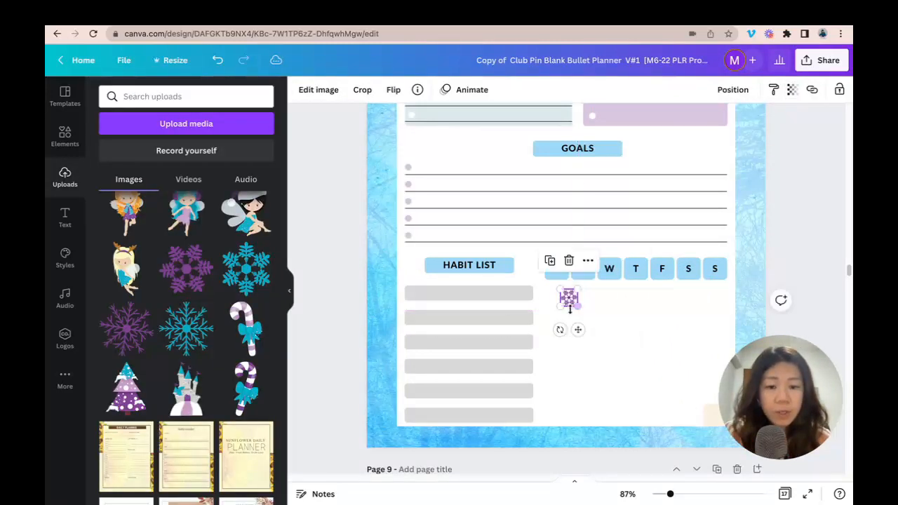
left_click_drag(671, 495, 681, 494)
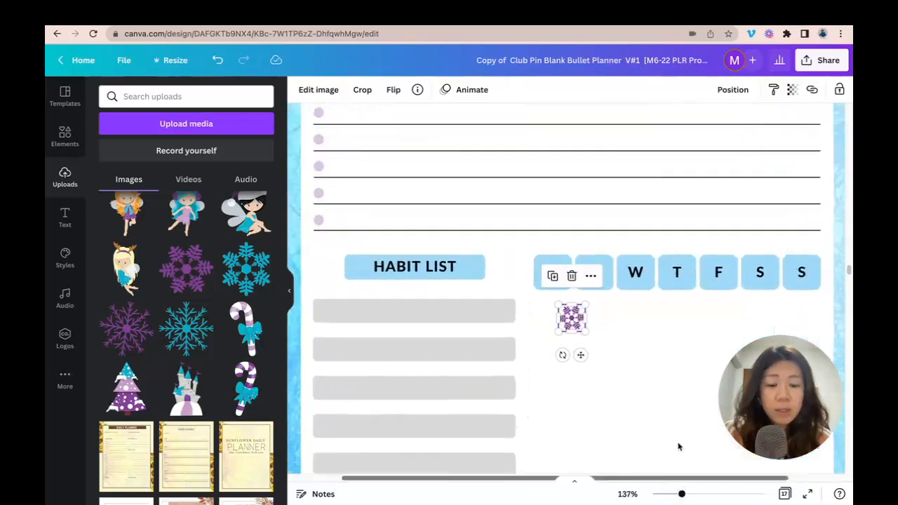
scroll(680, 275, "down", 3)
scroll(687, 275, "up", 1)
- Duplicate the snowflake across the first habit row for all seven weekdays and align the last one under Sunday
left_click_drag(580, 263, 604, 257)
key("ctrl+d")
key("ctrl+d")
key("ctrl+d")
key("ctrl+d")
key("ctrl+d")
key("ctrl+d")
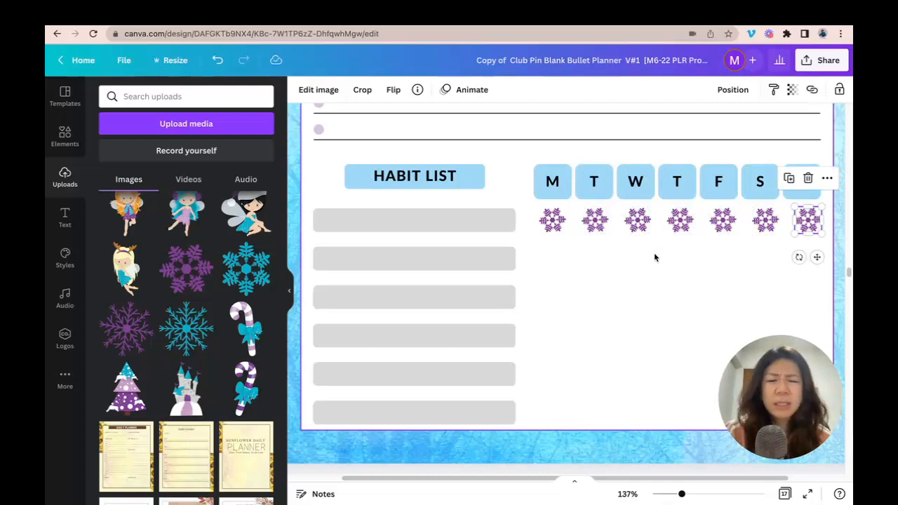
left_click_drag(809, 221, 801, 219)
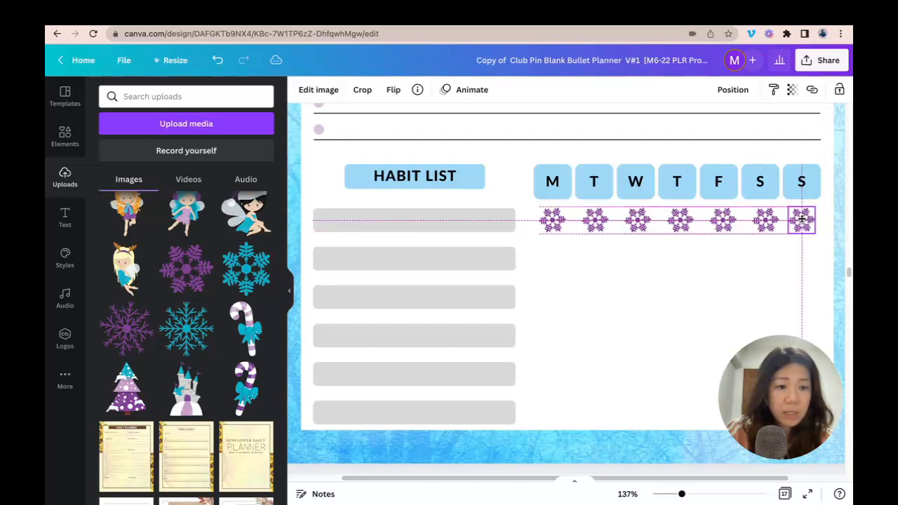
- Select all seven snowflakes in the first habit row and space them evenly horizontally
left_click(554, 220)
left_click_drag(557, 220, 554, 218)
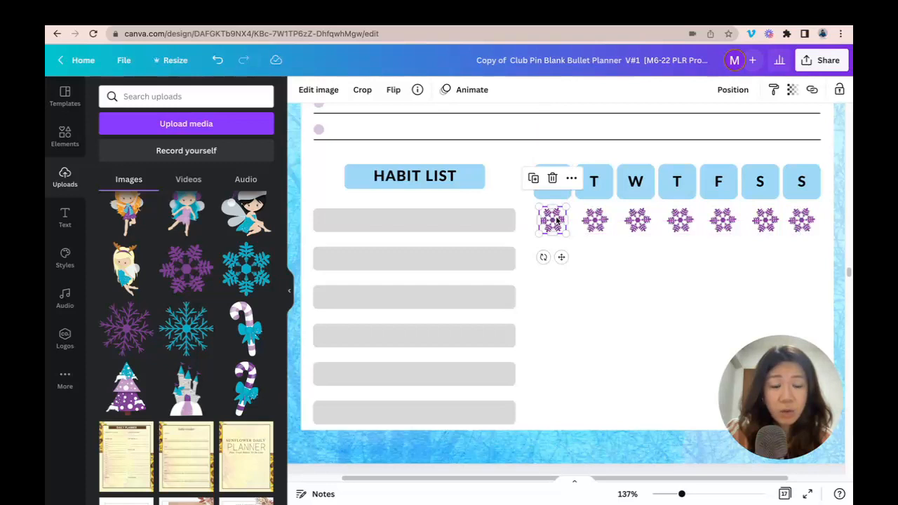
left_click(595, 220, "shift")
left_click(637, 221, "shift")
left_click(679, 220, "shift")
left_click(724, 221, "shift")
left_click(765, 220, "shift")
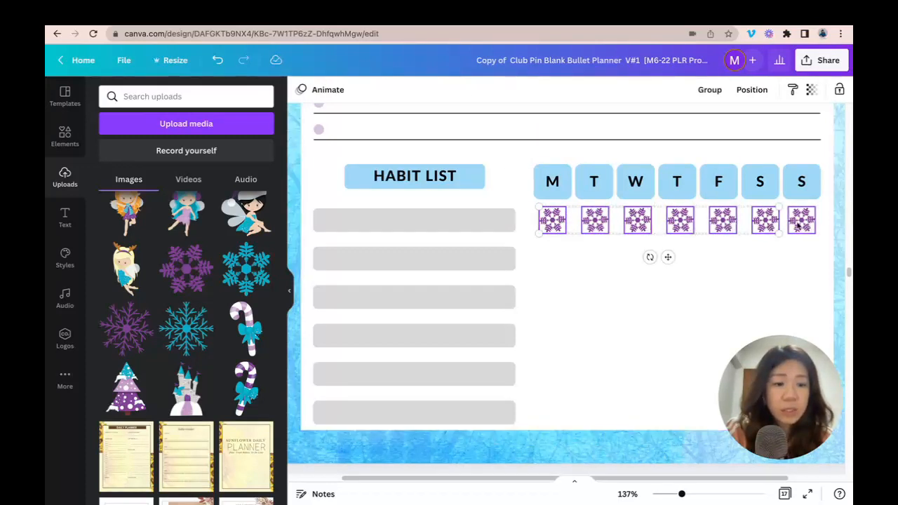
left_click(798, 222, "shift")
left_click(752, 90)
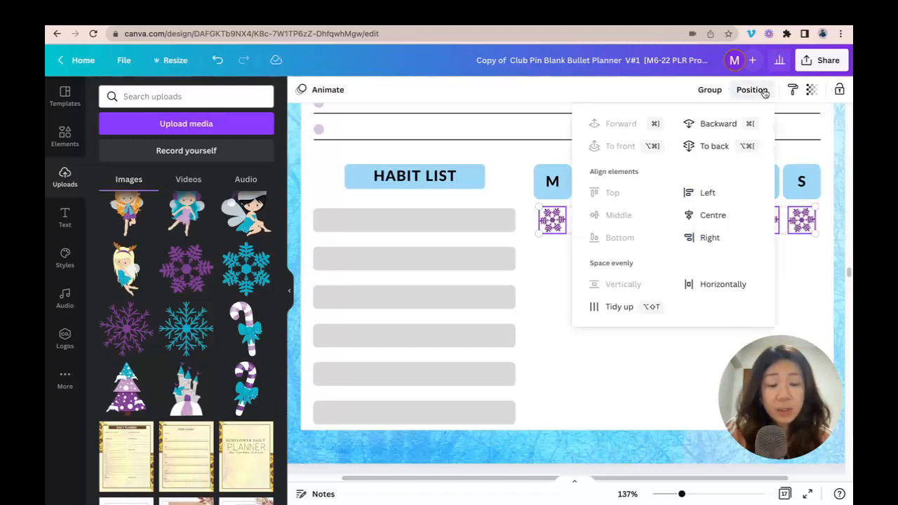
left_click(705, 289)
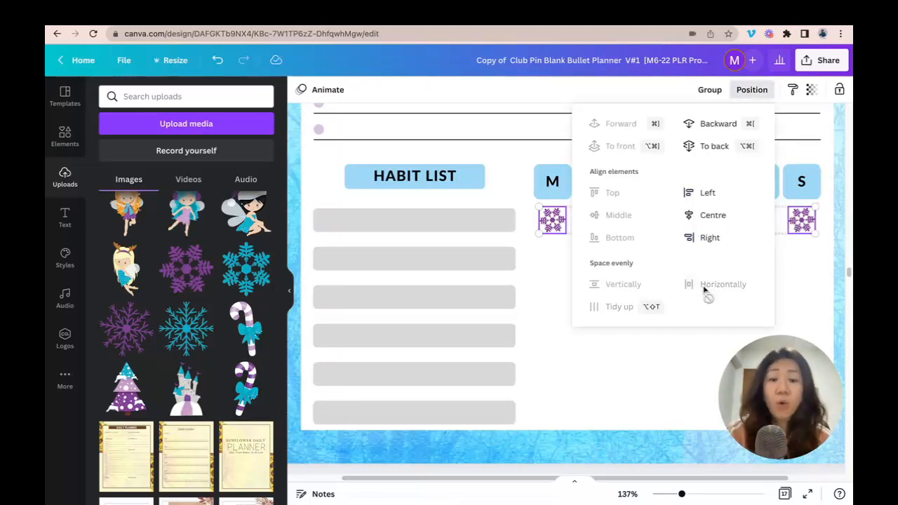
left_click(799, 254)
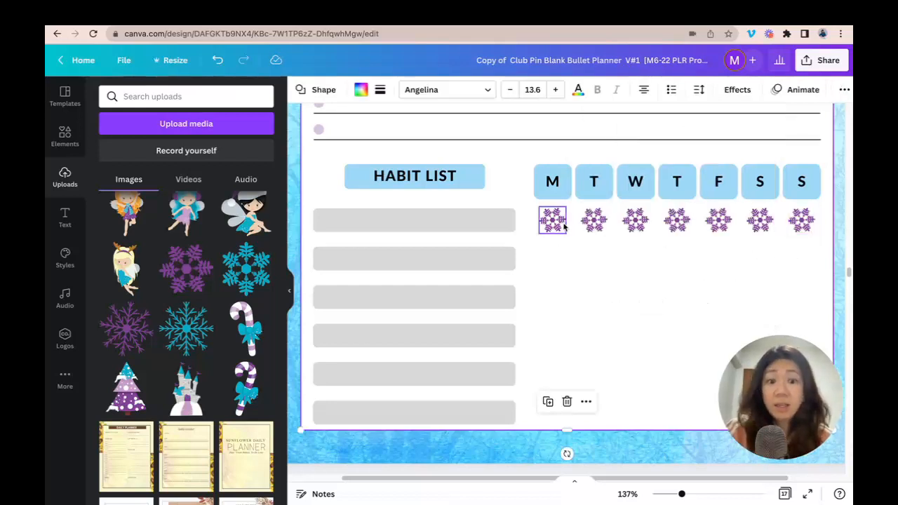
- Add the blue snowflake with the solid hexagon centre, shrink it to checkbox size and place it under Monday in the second habit row
scroll(547, 225, "up", 3)
scroll(589, 252, "down", 3)
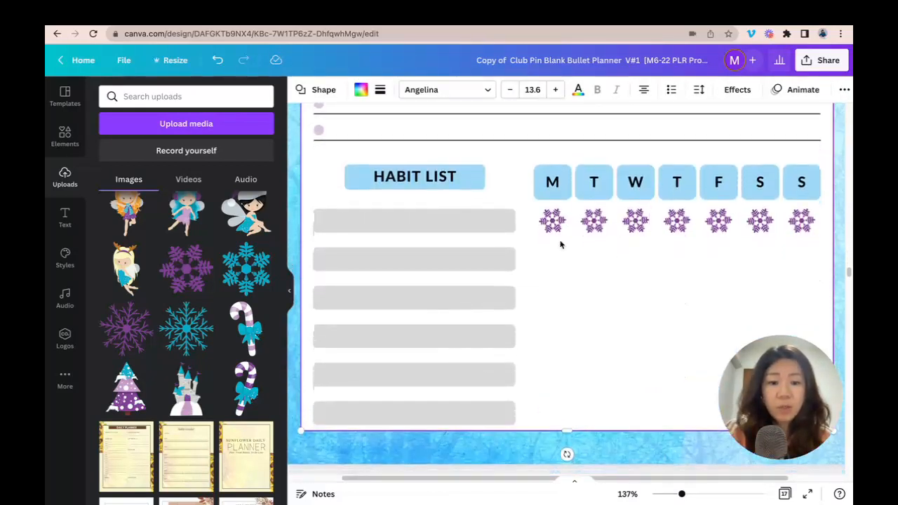
left_click(247, 277)
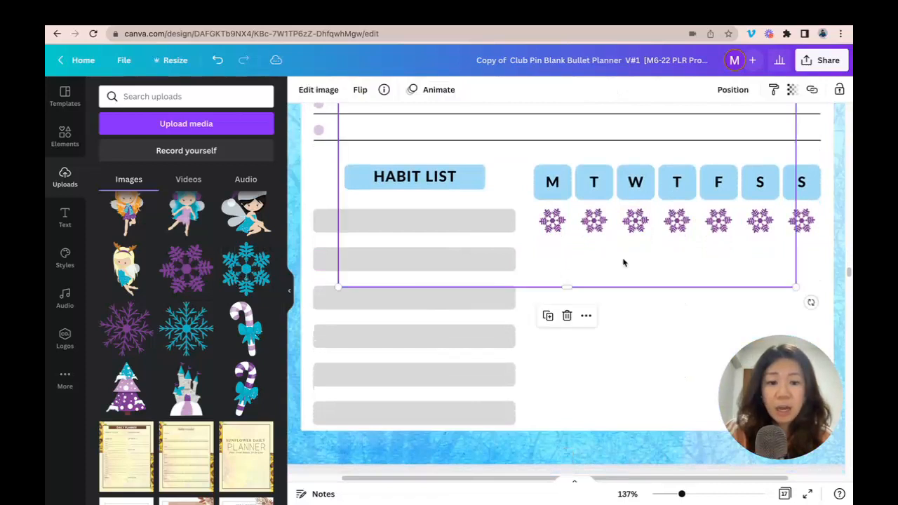
scroll(491, 211, "up", 2)
left_click_drag(346, 126, 615, 396)
scroll(631, 315, "down", 3)
left_click_drag(678, 302, 559, 214)
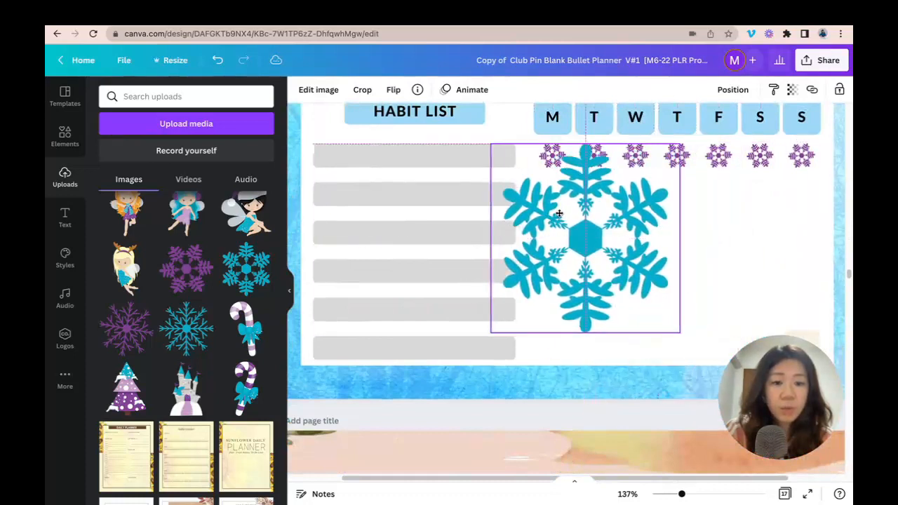
left_click_drag(491, 332, 593, 195)
left_click(505, 167)
left_click(610, 228)
- Duplicate the blue snowflake across the second habit row for all seven weekdays and align the last one under Sunday
left_click(563, 197)
key("ctrl+d")
key("ctrl+d")
key("ctrl+d")
key("ctrl+d")
key("ctrl+d")
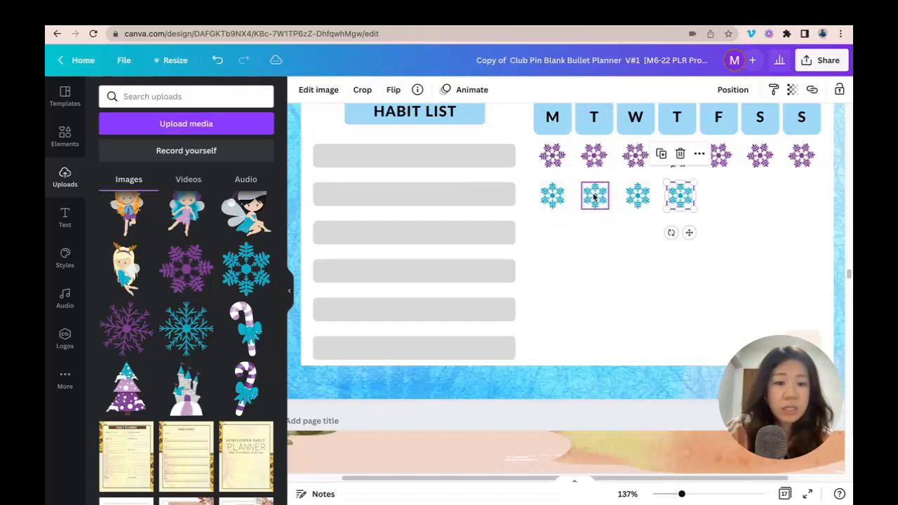
key("ctrl+d")
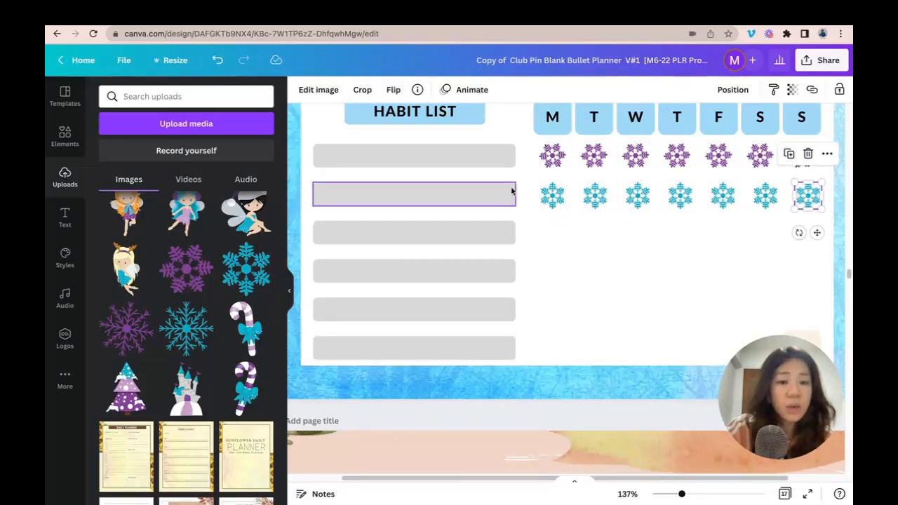
left_click(646, 242)
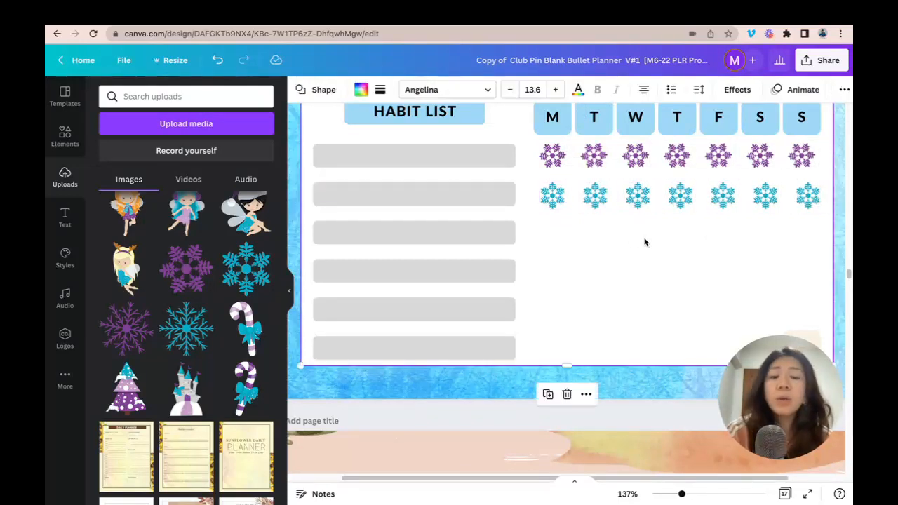
left_click(553, 196)
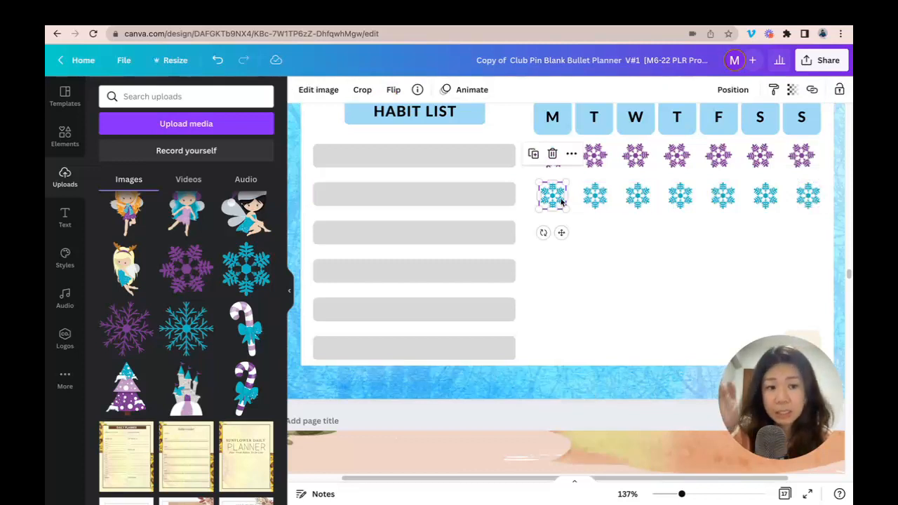
left_click_drag(804, 202, 799, 195)
- Select all seven blue snowflakes in the second habit row and space them evenly horizontally
left_click(551, 196)
left_click_drag(551, 195, 553, 190)
left_click(595, 195, "shift")
left_click(636, 196, "shift")
left_click(679, 195, "shift")
left_click(722, 196, "shift")
left_click(765, 196, "shift")
left_click(789, 198, "shift")
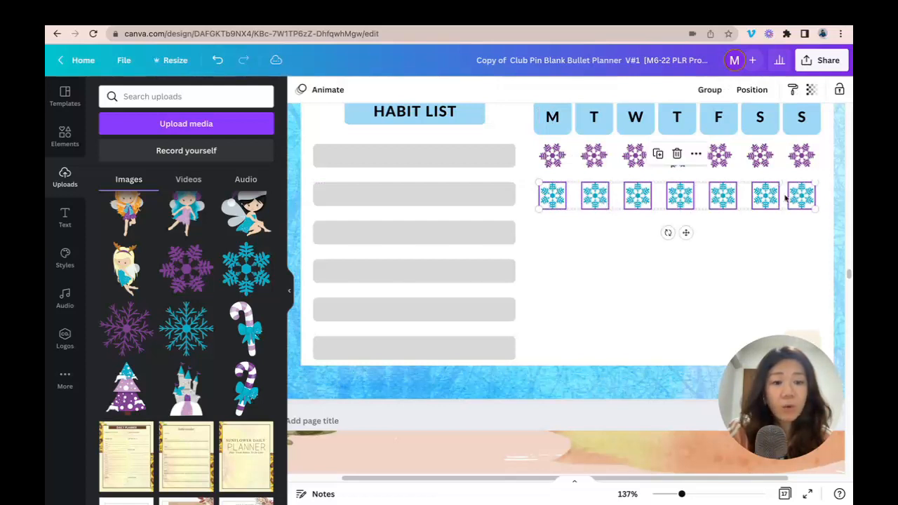
left_click(750, 90)
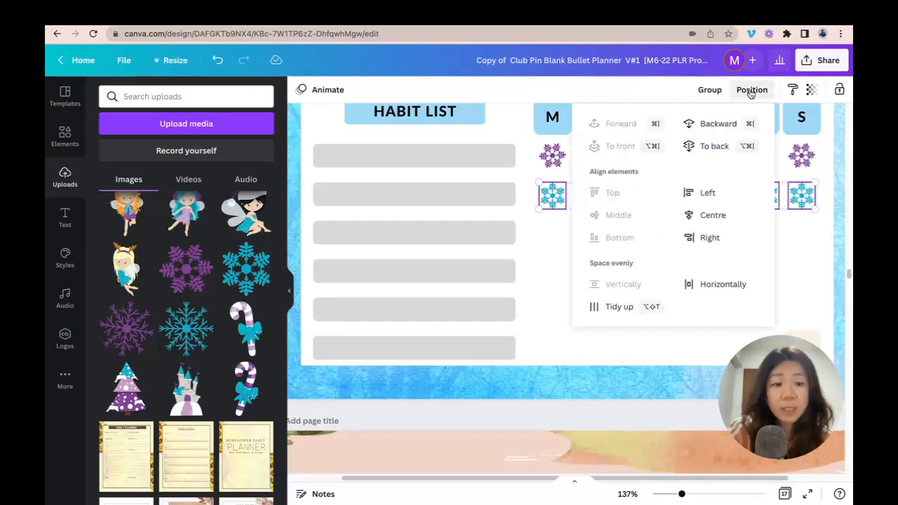
left_click(719, 286)
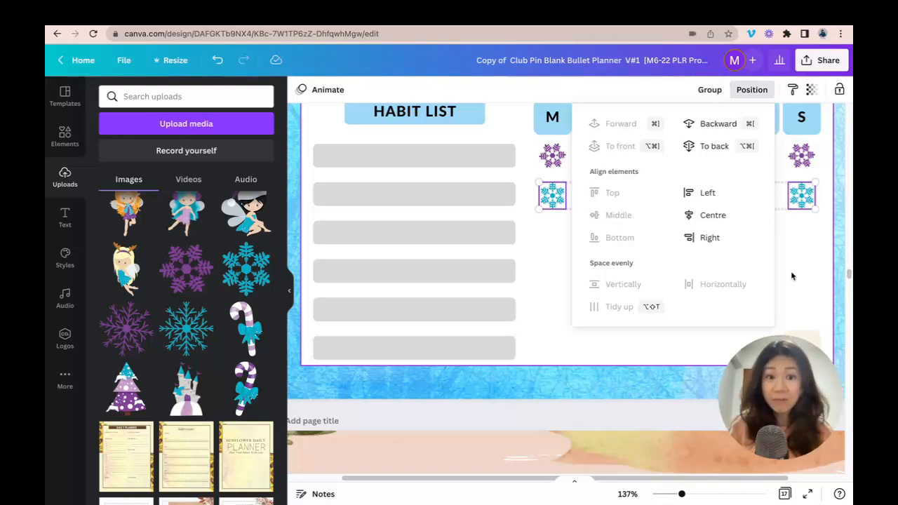
left_click(558, 247)
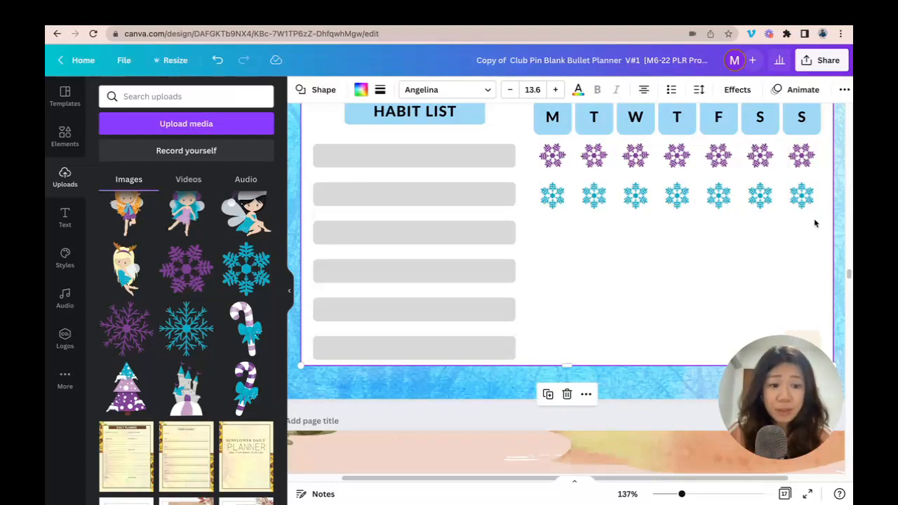
left_click_drag(814, 223, 668, 201)
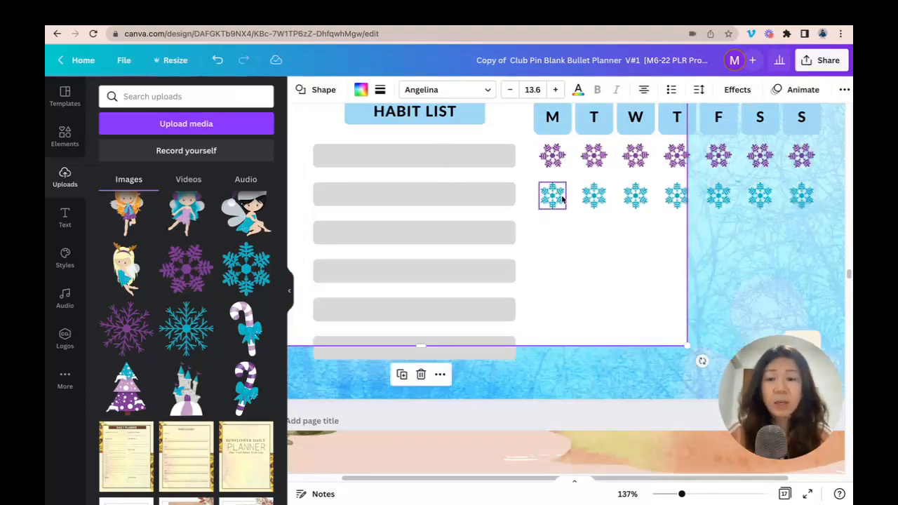
left_click(217, 60)
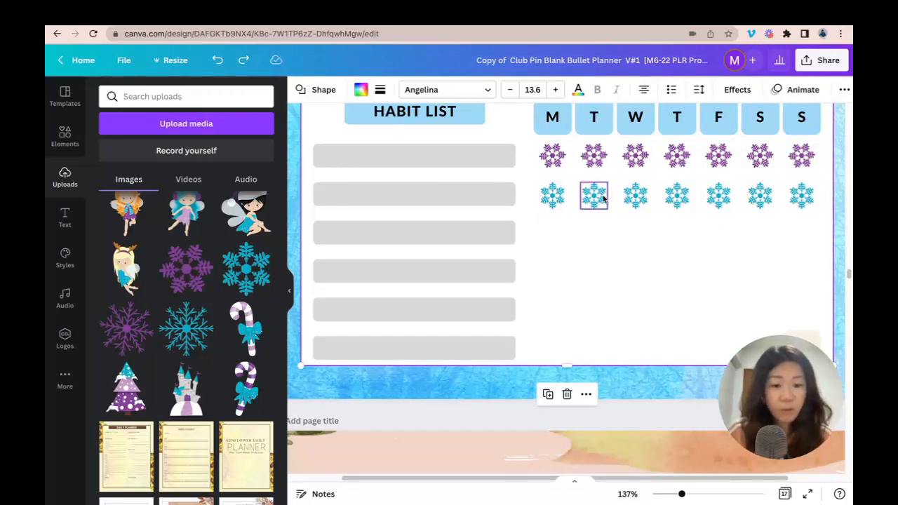
left_click_drag(682, 496, 669, 494)
left_click_drag(715, 266, 653, 276)
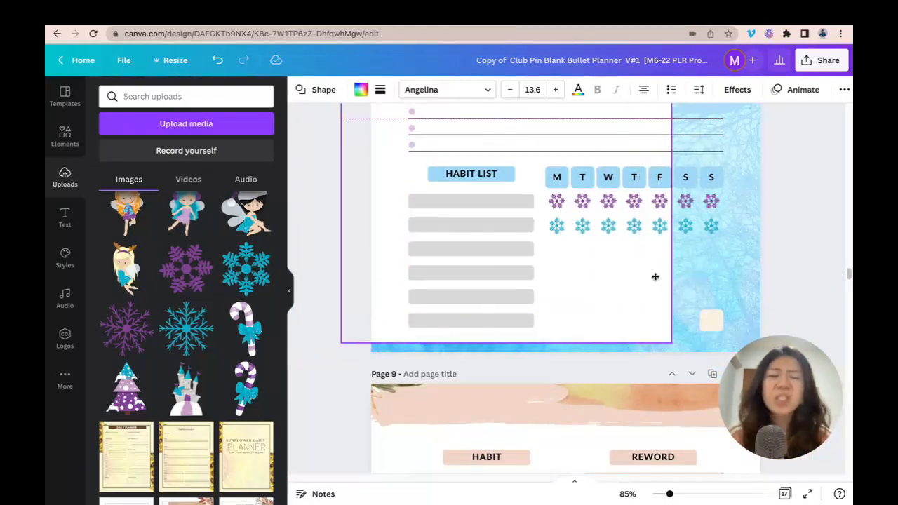
left_click(217, 59)
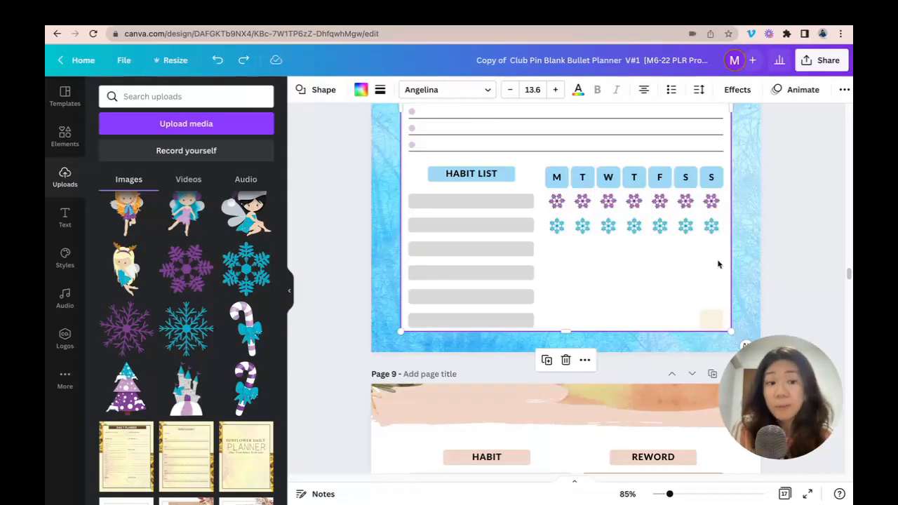
- Lock the white panel behind the planner content and delete the leftover cream square beneath the Sunday column
left_click(845, 89)
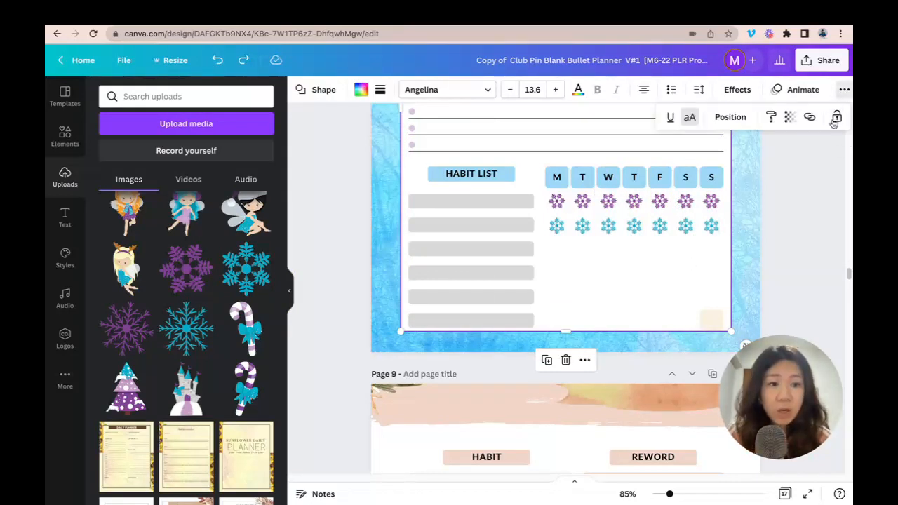
left_click(835, 119)
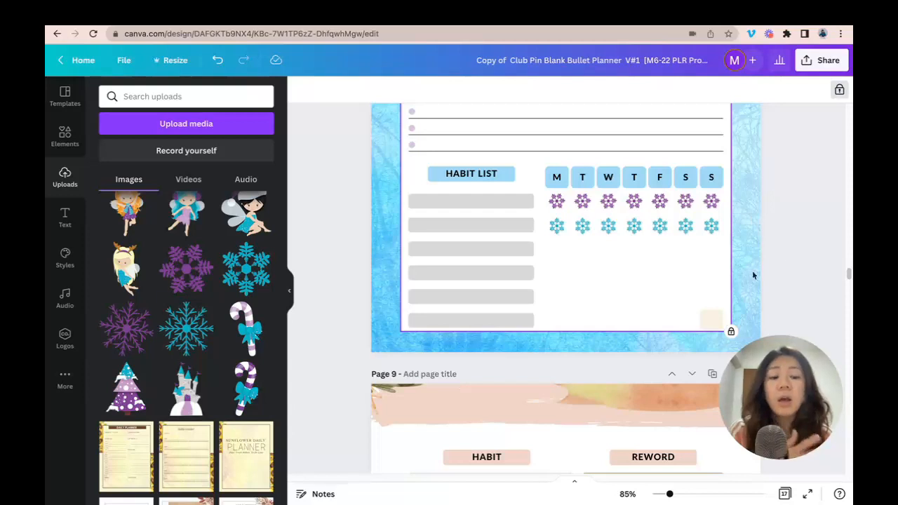
left_click(710, 316)
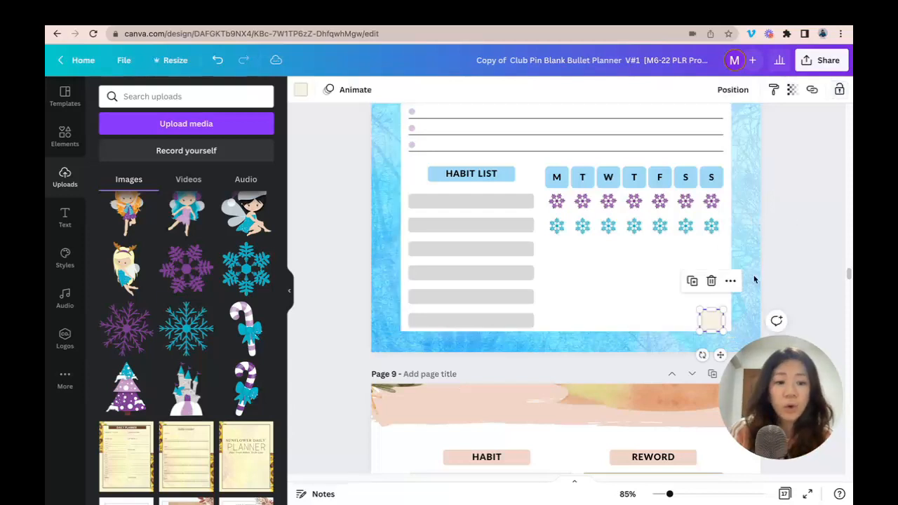
left_click(754, 260)
- Group the purple and blue snowflake rows and duplicate the group twice to fill the remaining four habit rows
left_click_drag(806, 243, 542, 199)
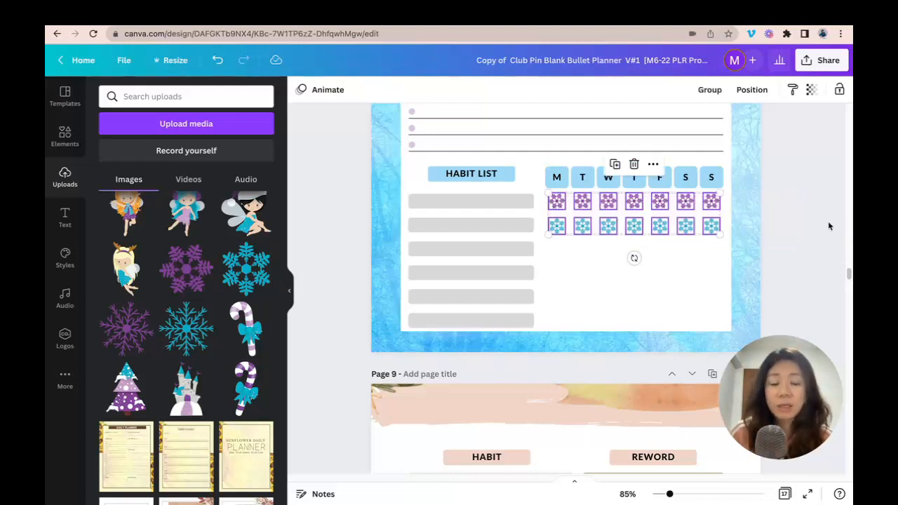
left_click(717, 89)
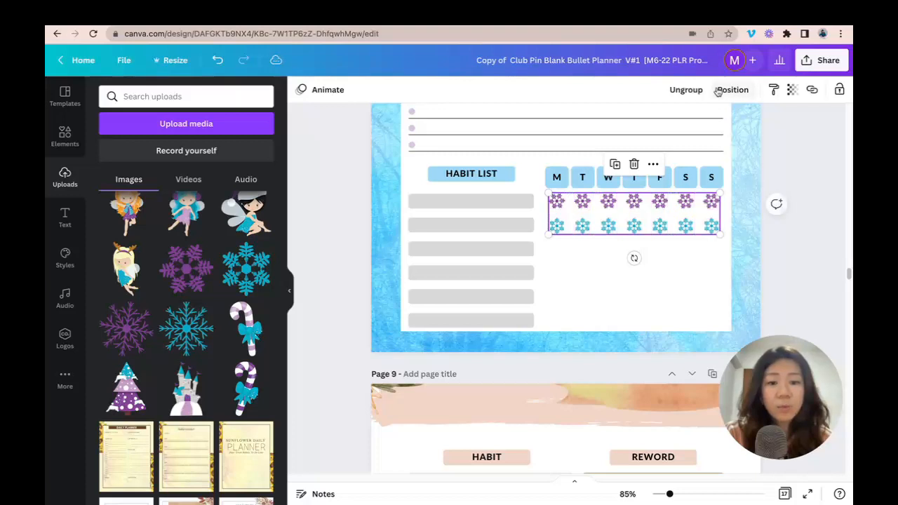
key("super+d")
left_click_drag(641, 214, 633, 251)
key("super+d")
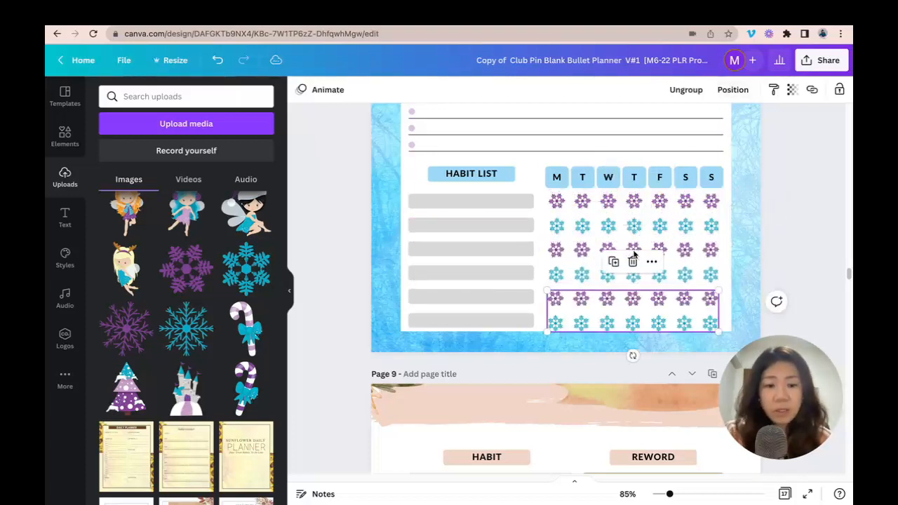
left_click(780, 217)
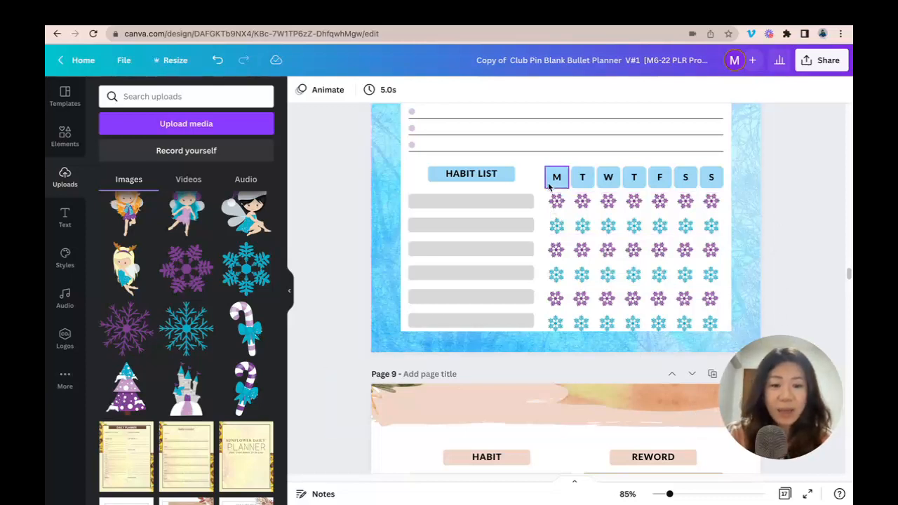
left_click(621, 261)
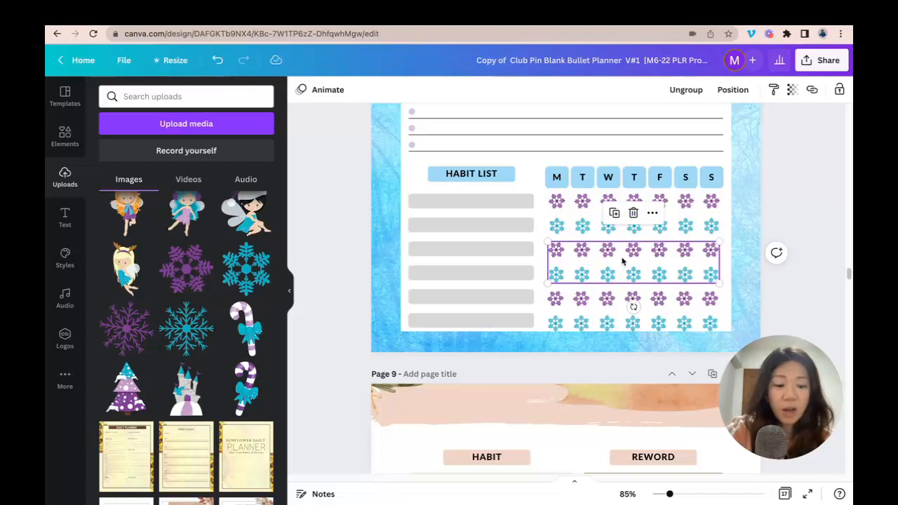
left_click(768, 241)
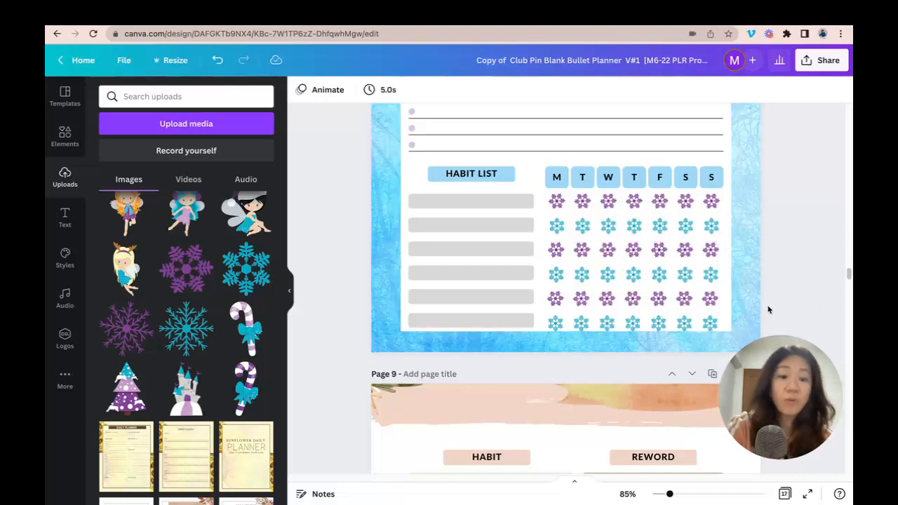
- Review the whole restyled habit planner on page 8 alongside the neighbouring autumn pages
left_click_drag(669, 494, 662, 494)
scroll(768, 255, "up", 1)
scroll(768, 255, "up", 2)
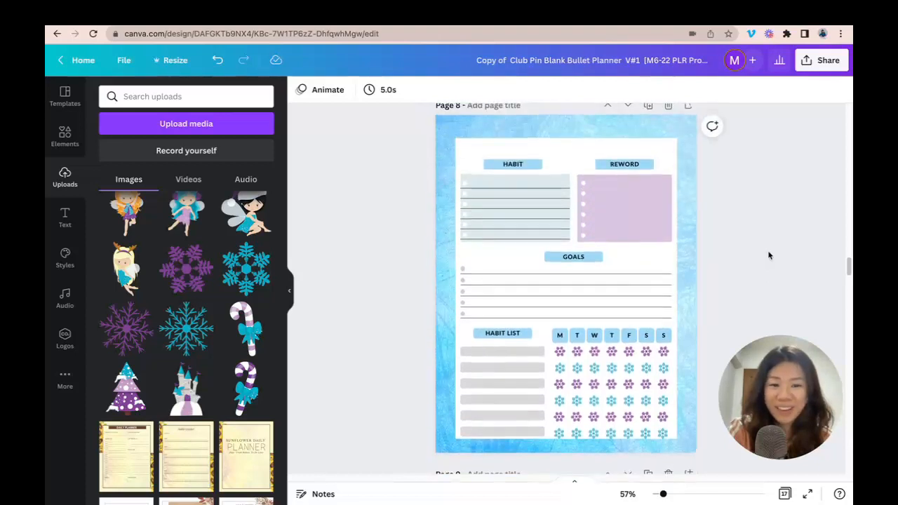
scroll(747, 239, "down", 4)
left_click_drag(664, 495, 657, 494)
scroll(725, 248, "up", 2)
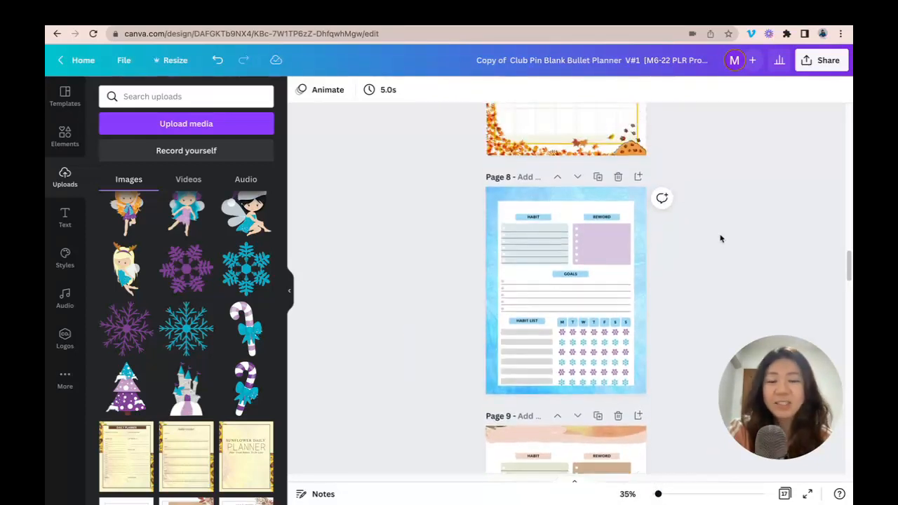
scroll(723, 238, "up", 5)
scroll(720, 236, "down", 2)
scroll(721, 237, "down", 4)
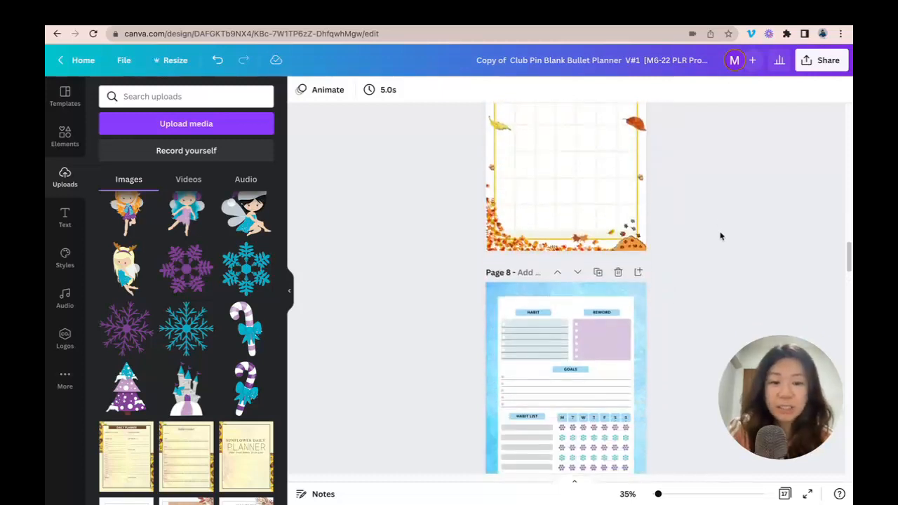
left_click_drag(775, 353, 774, 379)
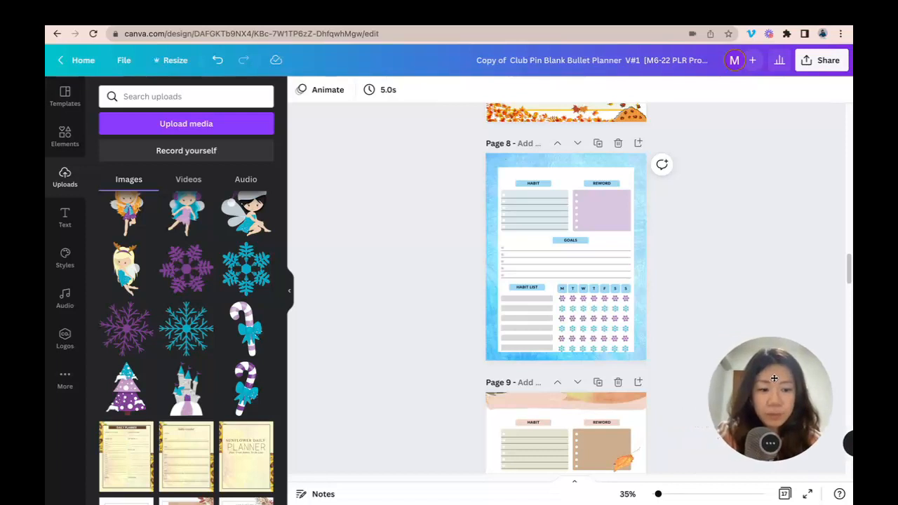
- Duplicate the schedule page, page 10, in the page overview and open the original for editing
left_click(784, 493)
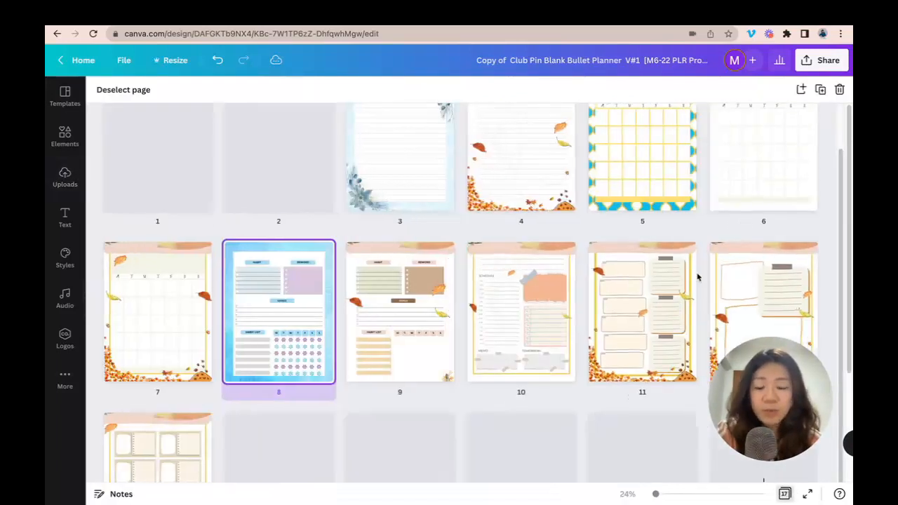
scroll(717, 262, "down", 4)
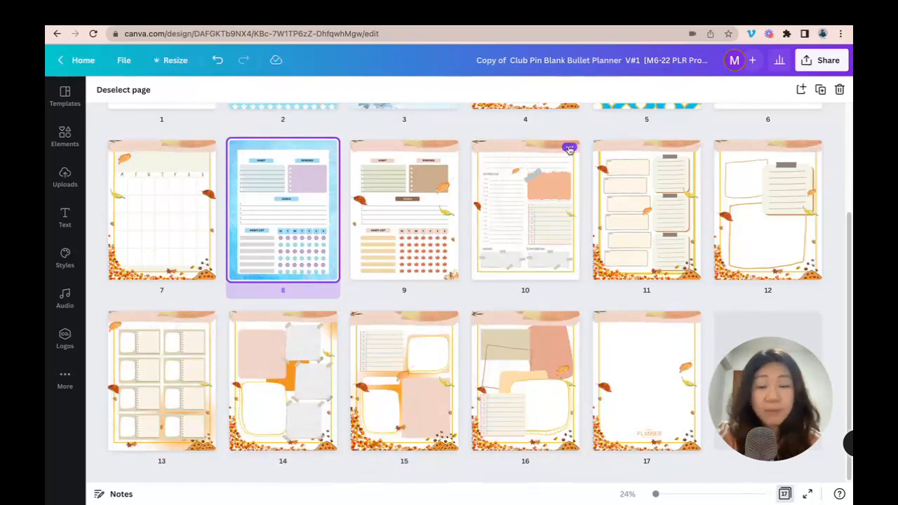
left_click(570, 149)
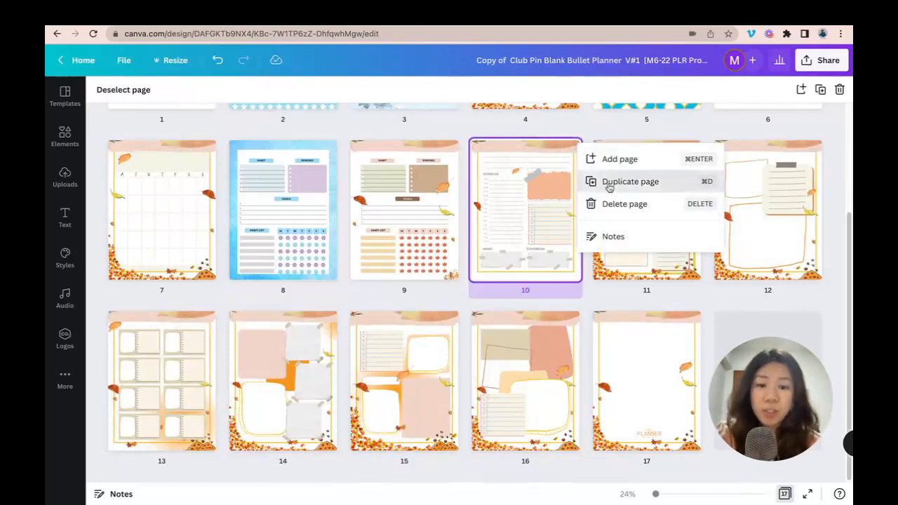
left_click(608, 183)
double_click(517, 187)
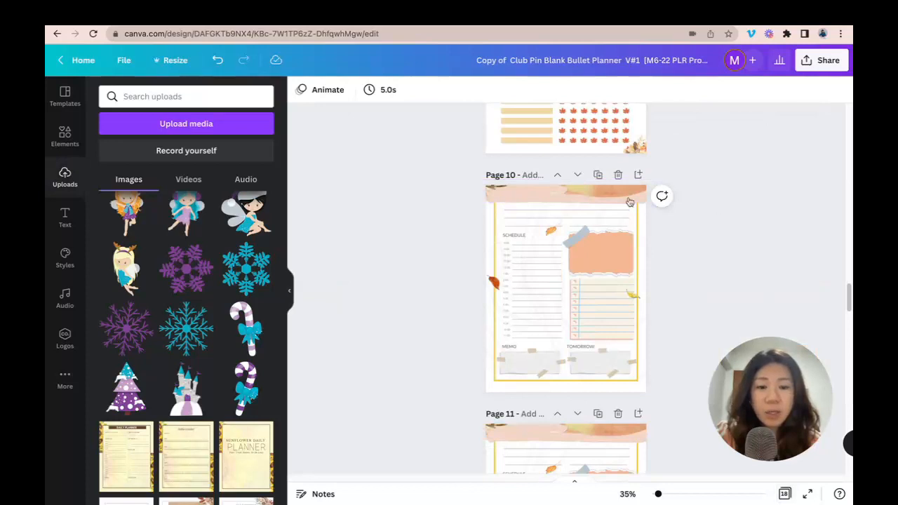
- Delete the watercolour banner, the two leaves beside the schedule and the gold border from page 10
left_click(569, 196)
key("Delete")
left_click(550, 230)
key("Delete")
left_click(490, 286)
key("Delete")
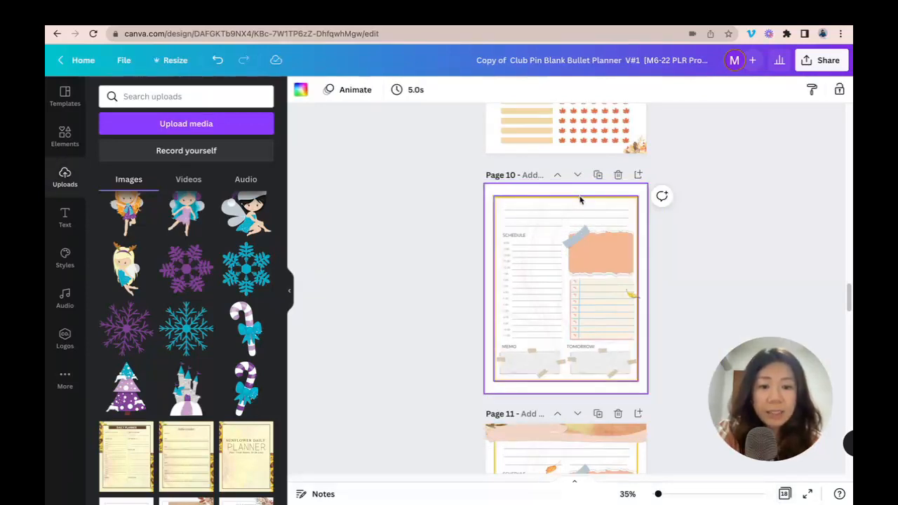
left_click(617, 270)
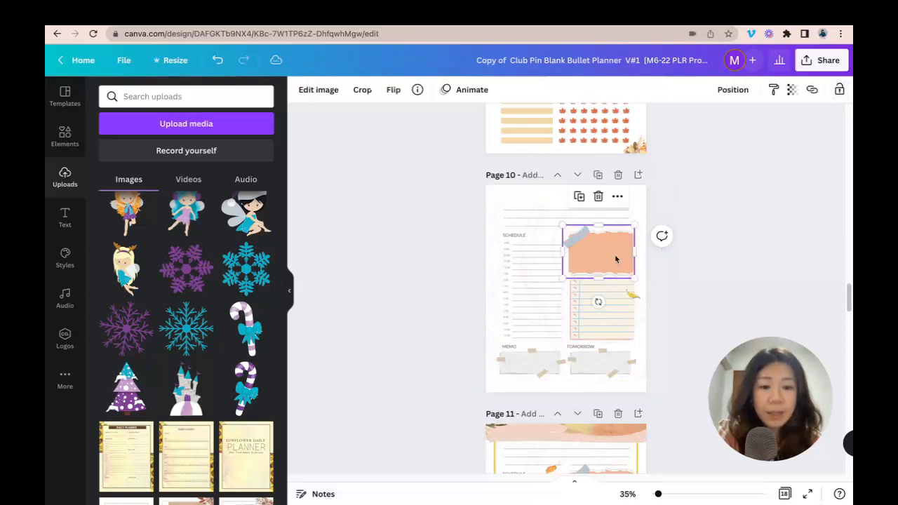
left_click_drag(658, 495, 670, 494)
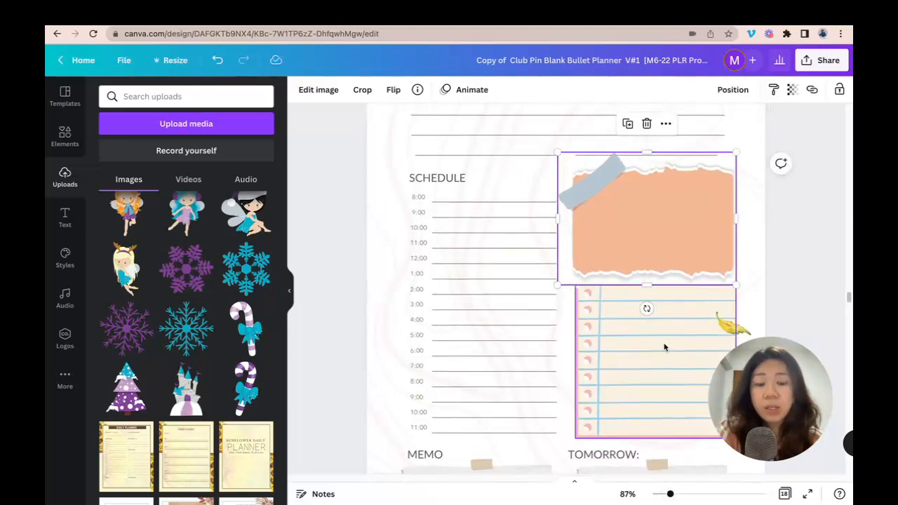
scroll(664, 189, "up", 2)
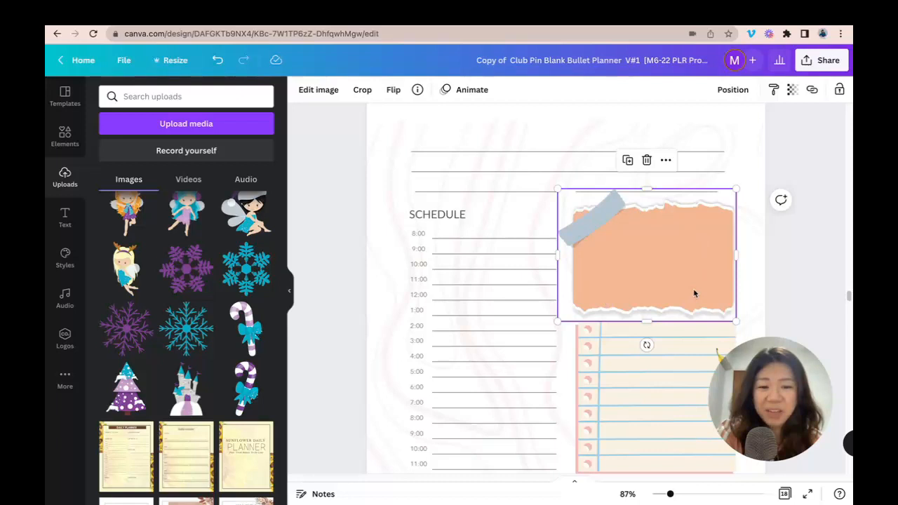
left_click(309, 92)
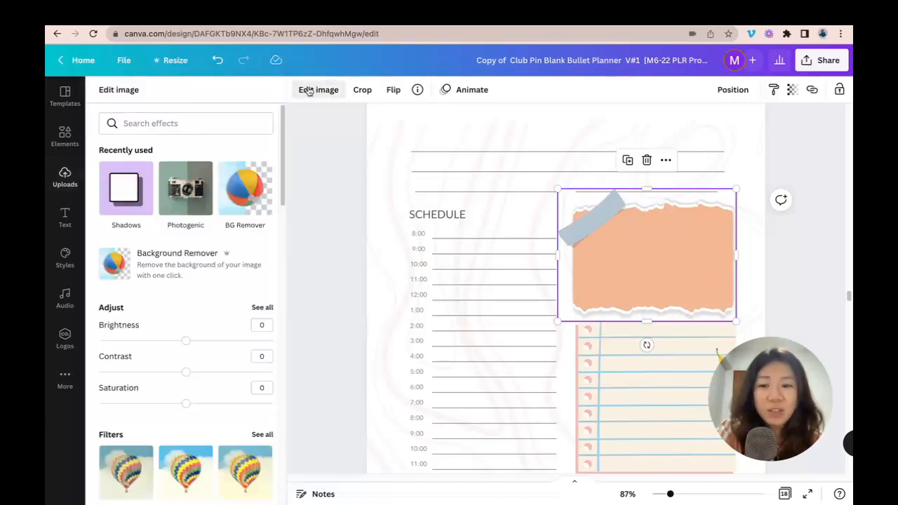
scroll(217, 198, "down", 3)
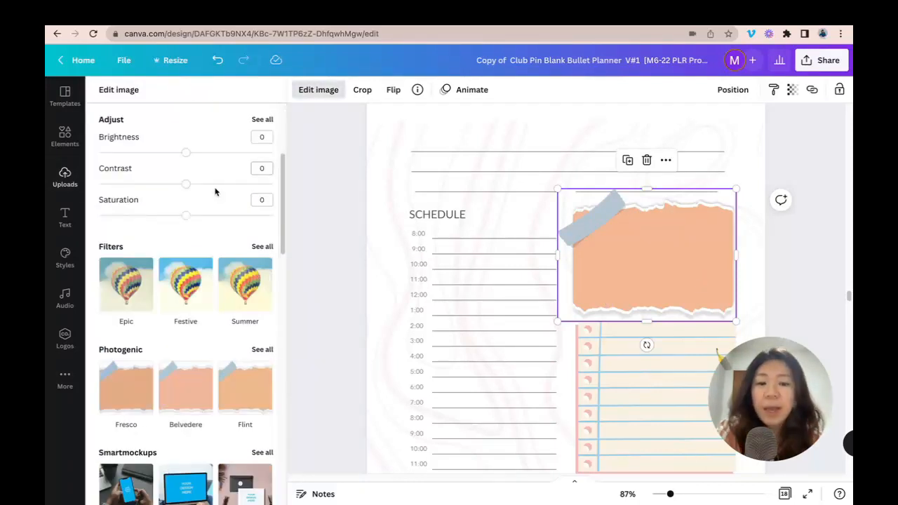
scroll(215, 191, "down", 1)
- Unlock and delete the wavy-line background of page 10, and remove the yellow leaf from the lined notepad
left_click(463, 136)
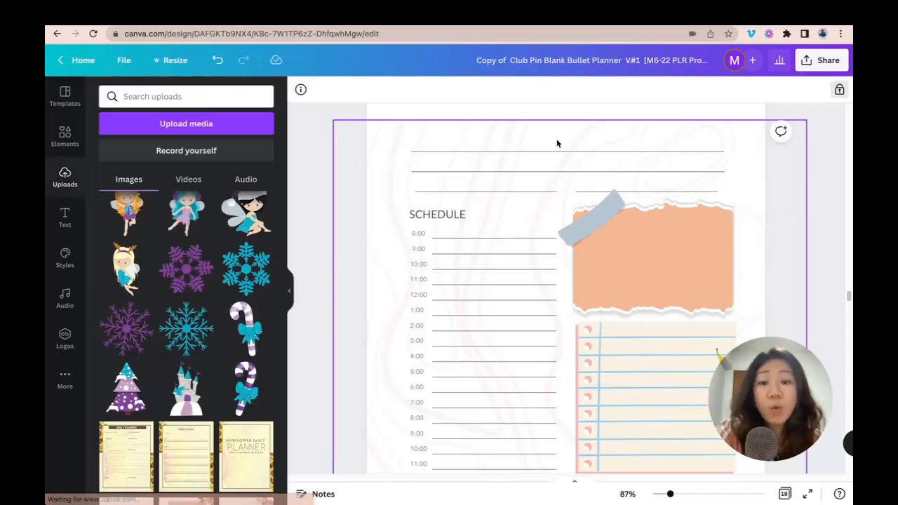
left_click(836, 95)
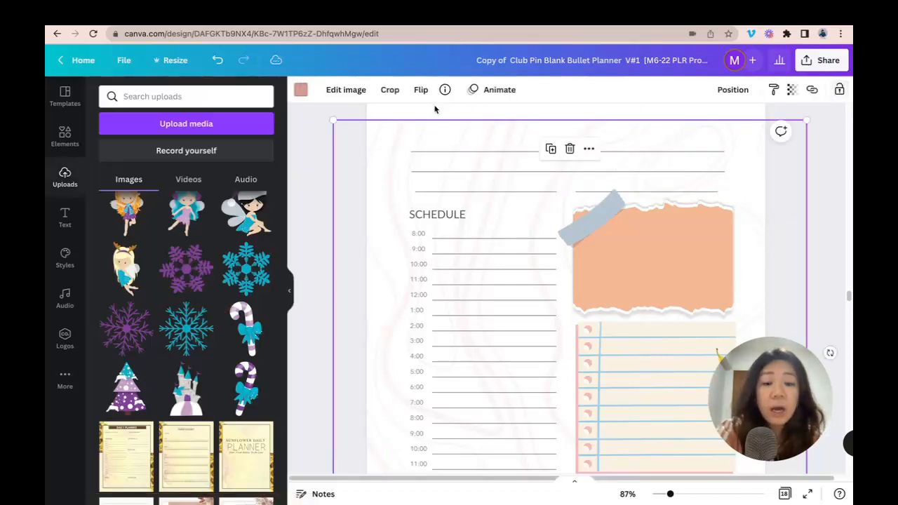
key("Delete")
scroll(782, 181, "down", 3)
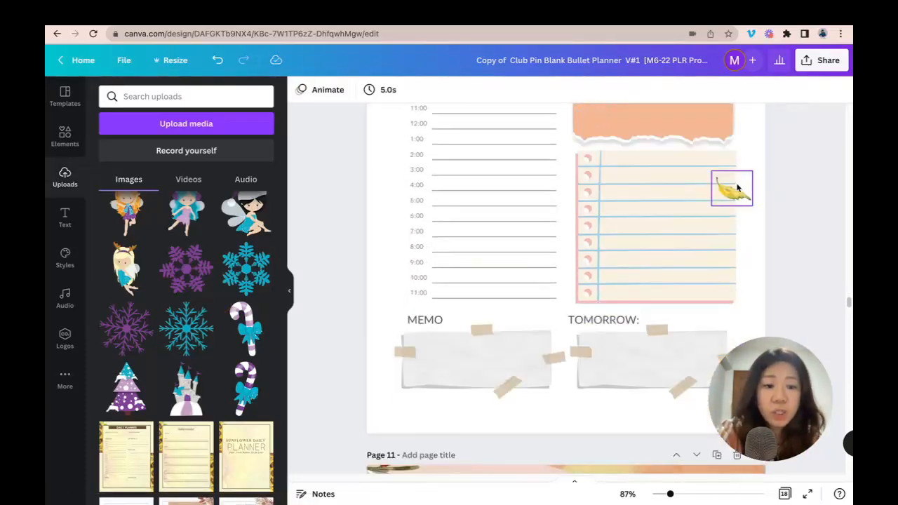
scroll(770, 283, "up", 5)
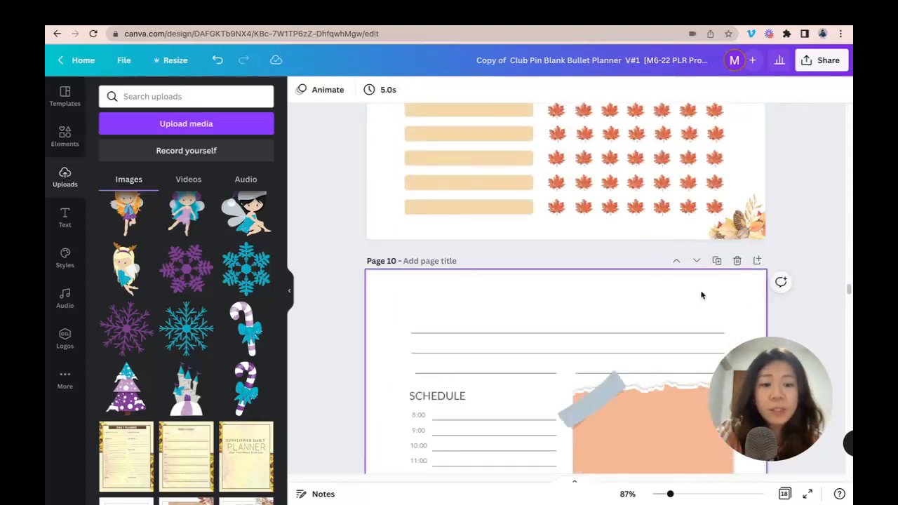
scroll(702, 284, "down", 3)
scroll(699, 269, "up", 1)
- Recolour the orange torn-paper note on page 10 grey with the Photogenic Poster effect
left_click(700, 227)
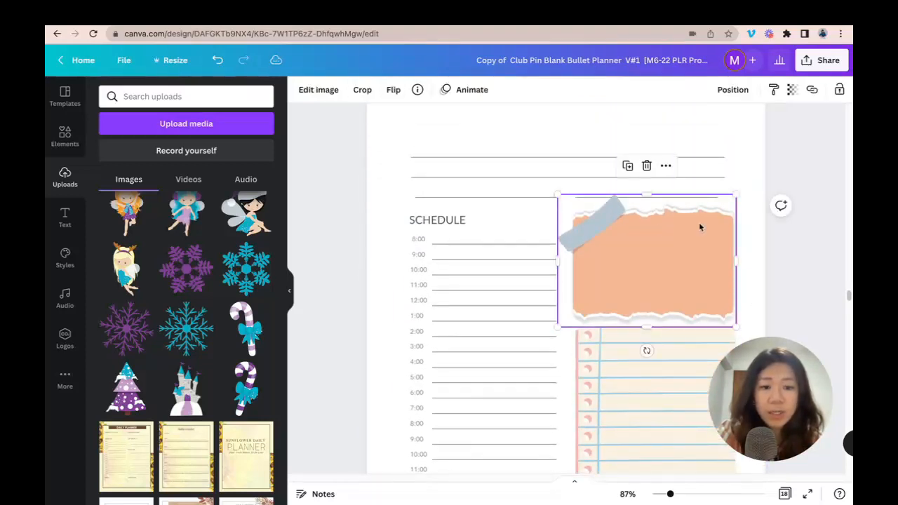
left_click(318, 90)
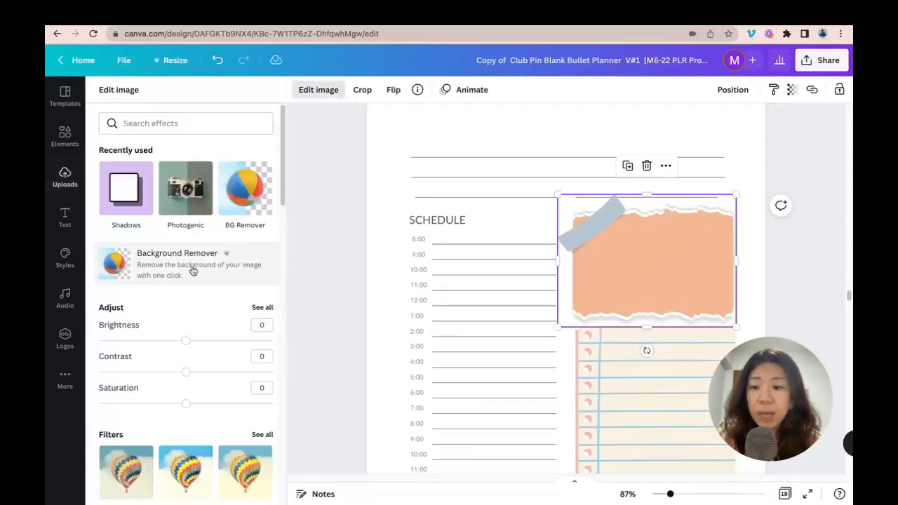
scroll(200, 258, "down", 5)
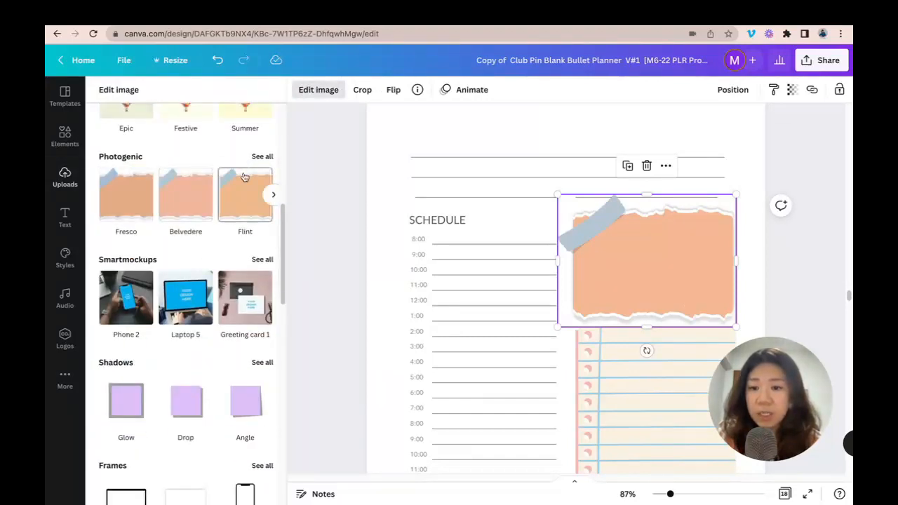
left_click(263, 156)
scroll(217, 231, "down", 3)
scroll(218, 231, "down", 10)
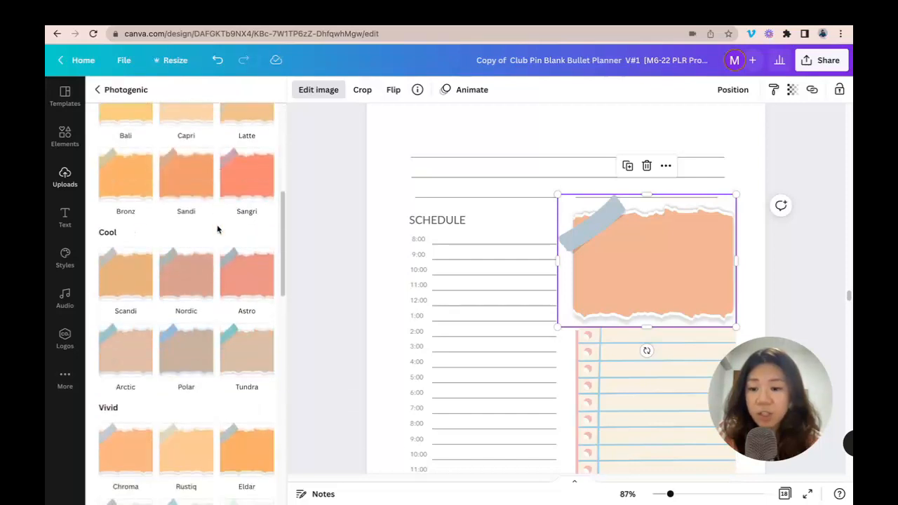
scroll(210, 218, "down", 3)
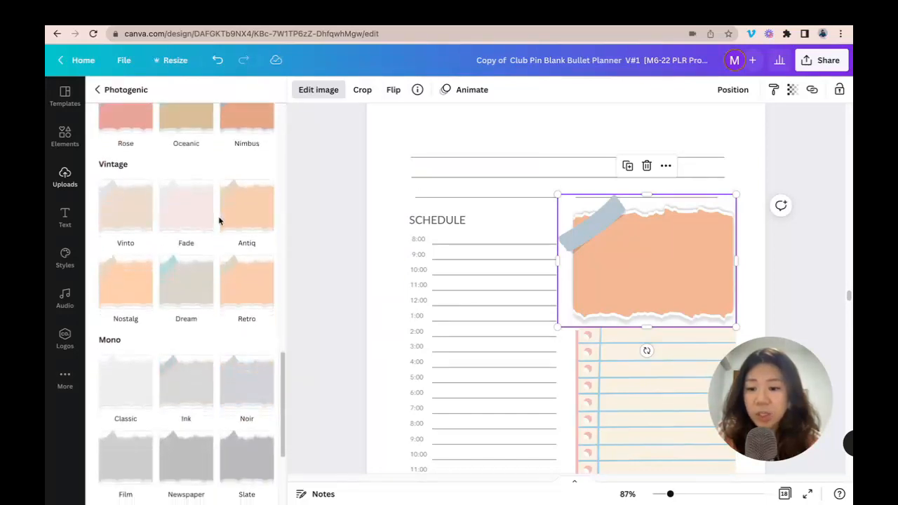
scroll(168, 192, "down", 2)
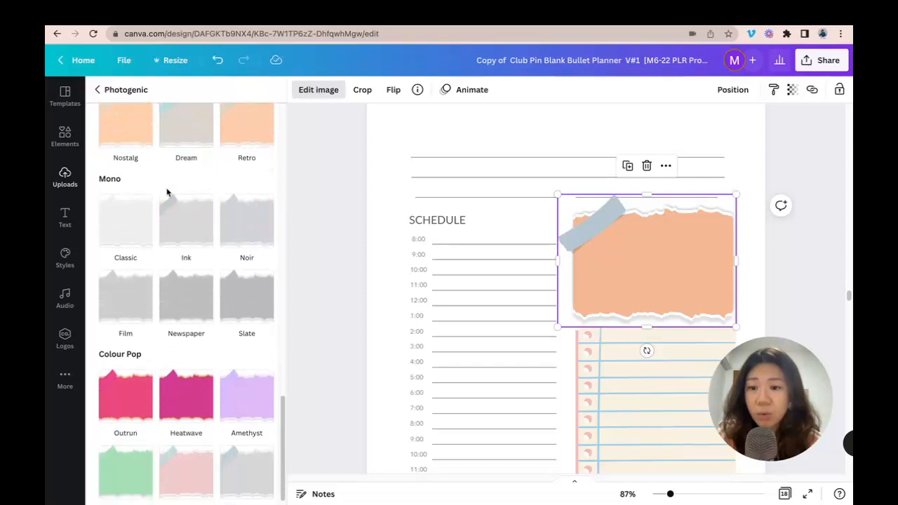
left_click(246, 464)
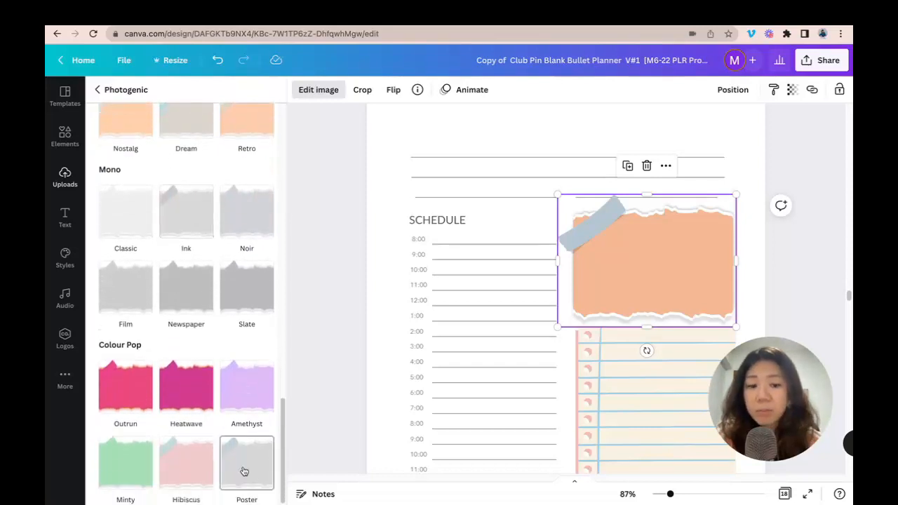
left_click(795, 269)
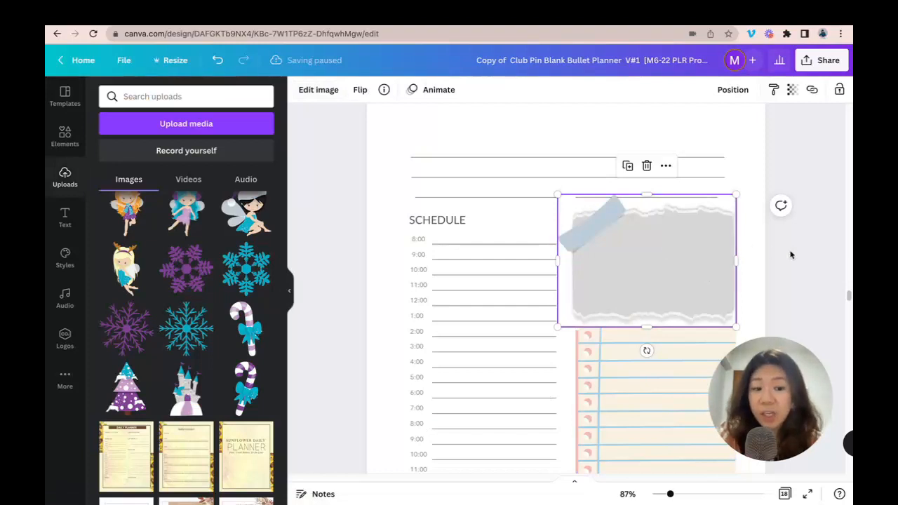
left_click(790, 255)
scroll(790, 252, "down", 3)
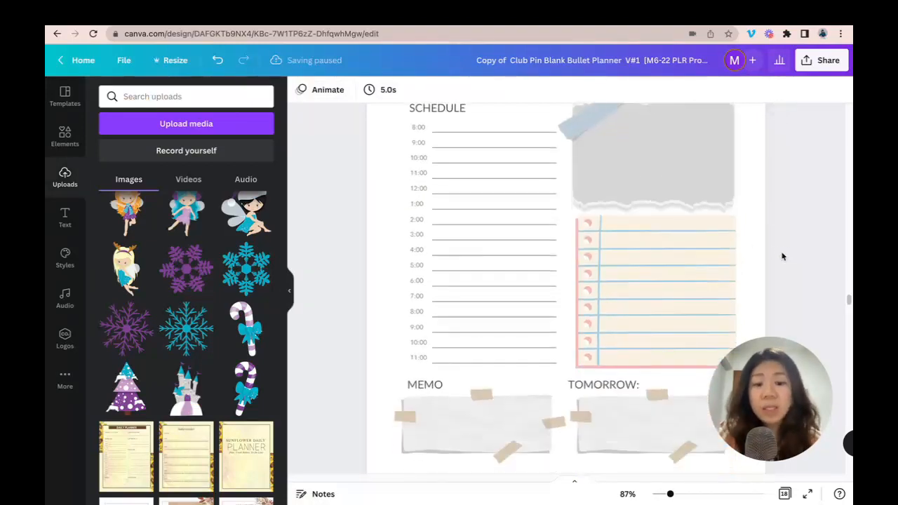
left_click(660, 222)
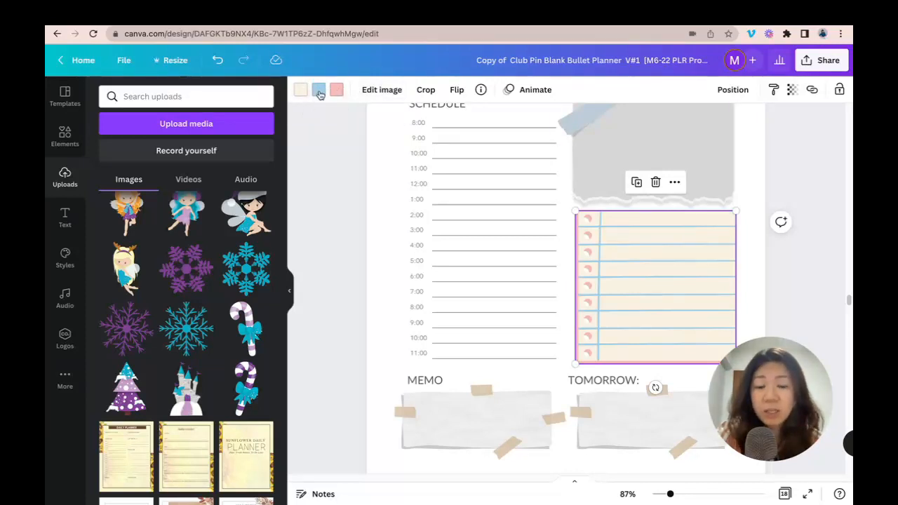
left_click(821, 181)
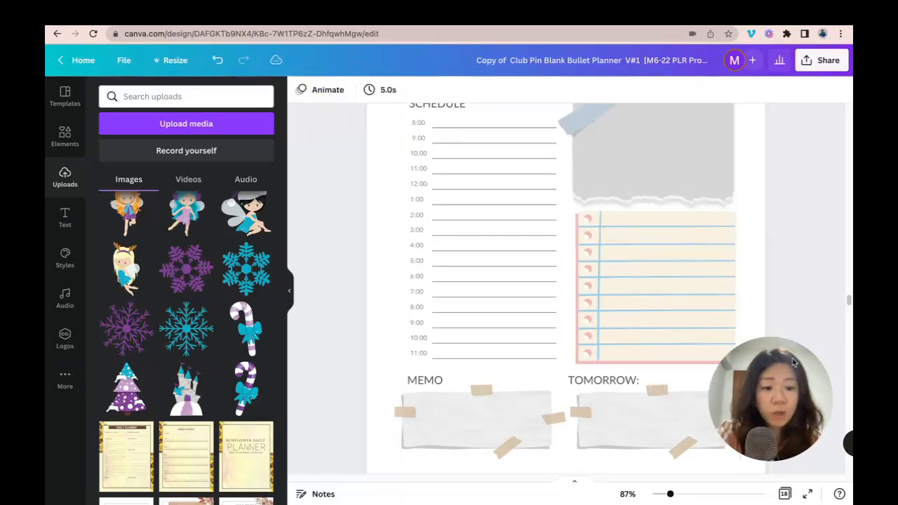
- Cover page 10 with a blue watercolour texture from the uploads and send it behind all other elements
left_click_drag(670, 495, 661, 495)
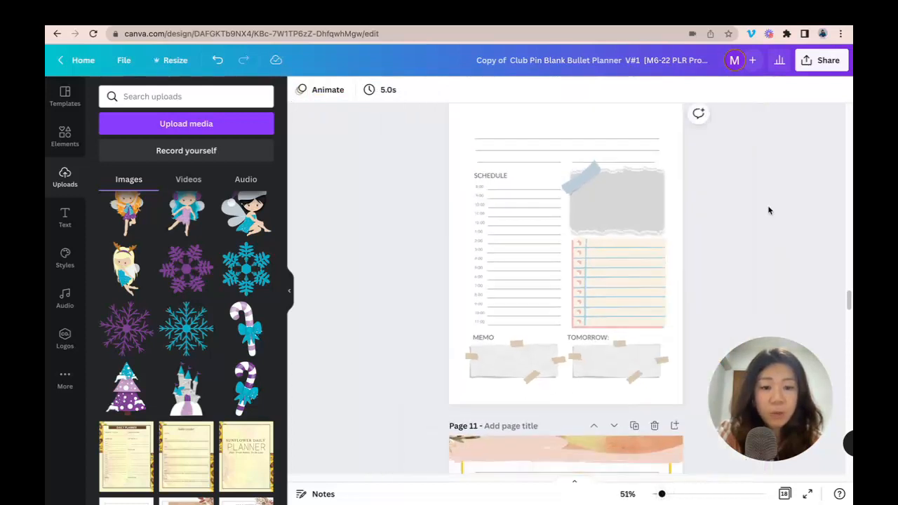
scroll(767, 210, "up", 2)
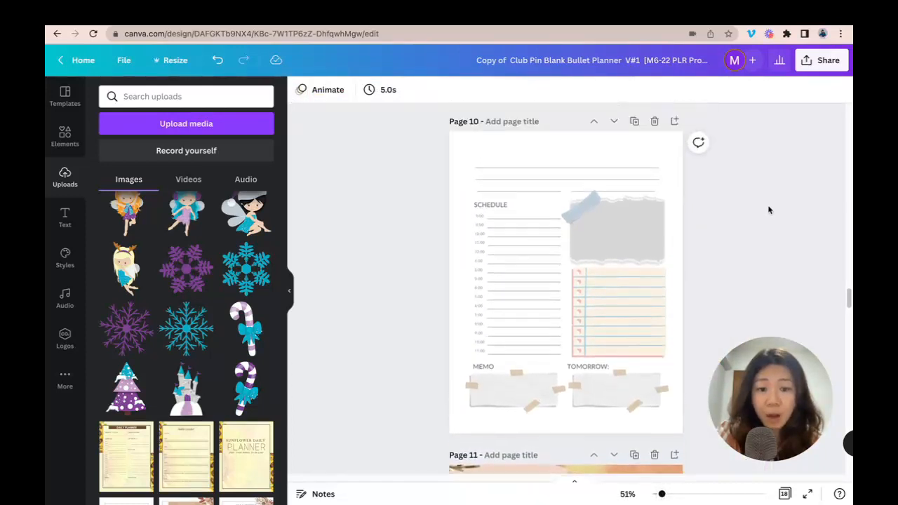
scroll(752, 208, "down", 1)
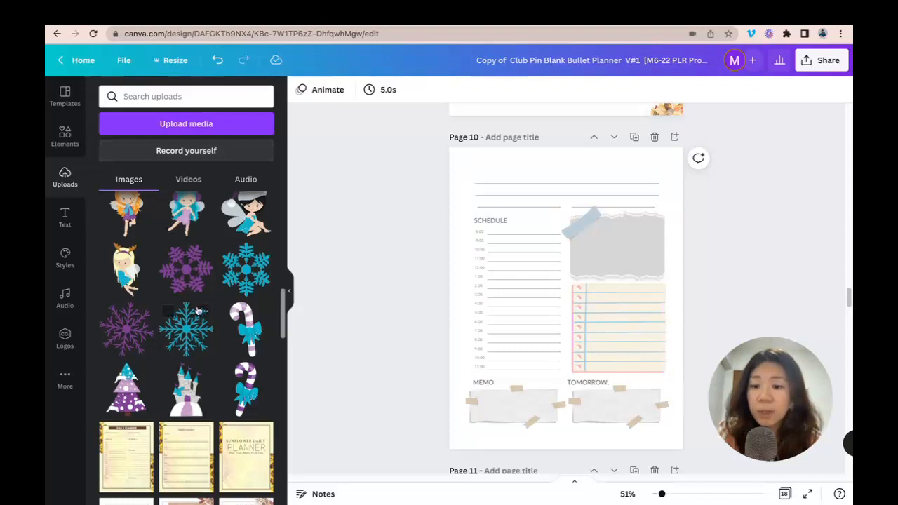
scroll(199, 310, "up", 5)
left_click(568, 280)
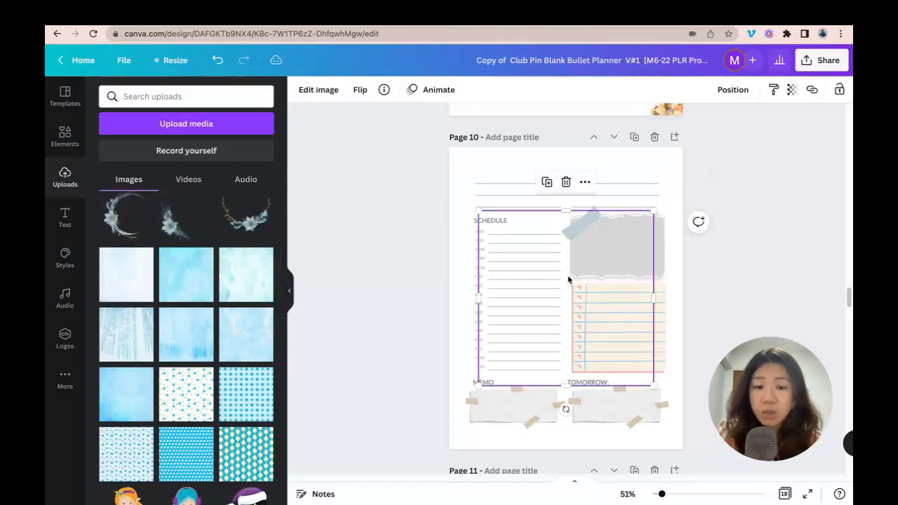
left_click_drag(556, 267, 525, 204)
left_click_drag(623, 317, 751, 448)
left_click(729, 89)
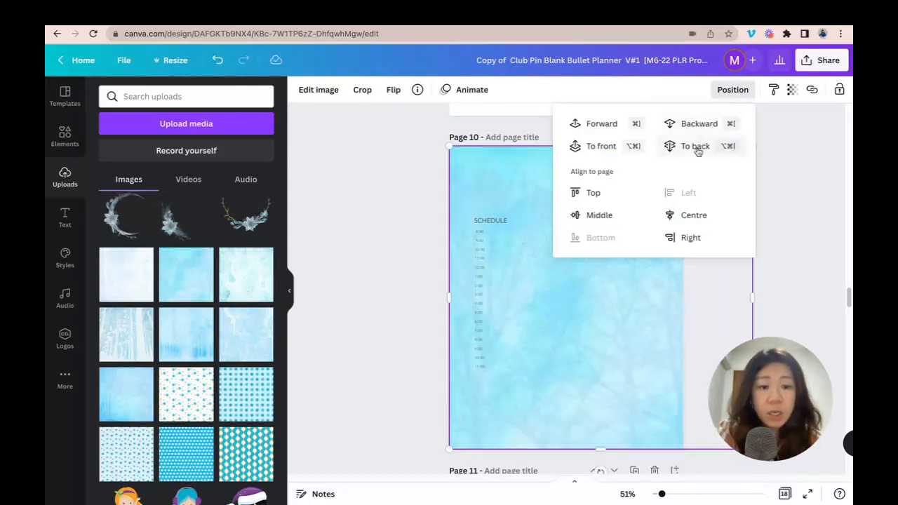
left_click(696, 147)
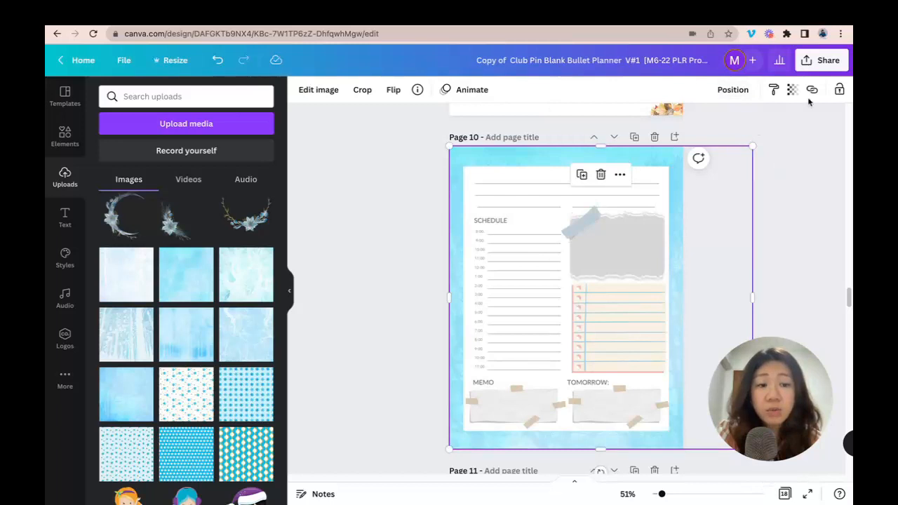
- Set the transparency of page 10's blue watercolour background to 50
left_click(791, 90)
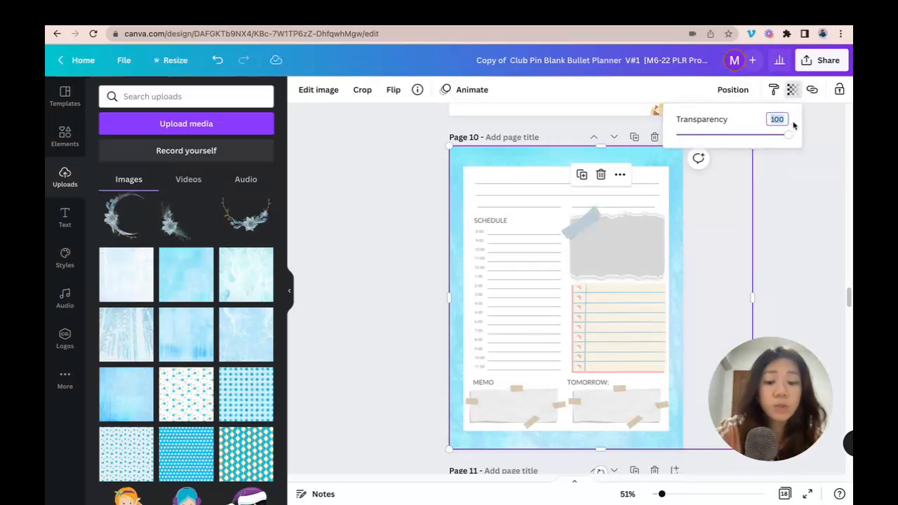
type("50")
key("Return")
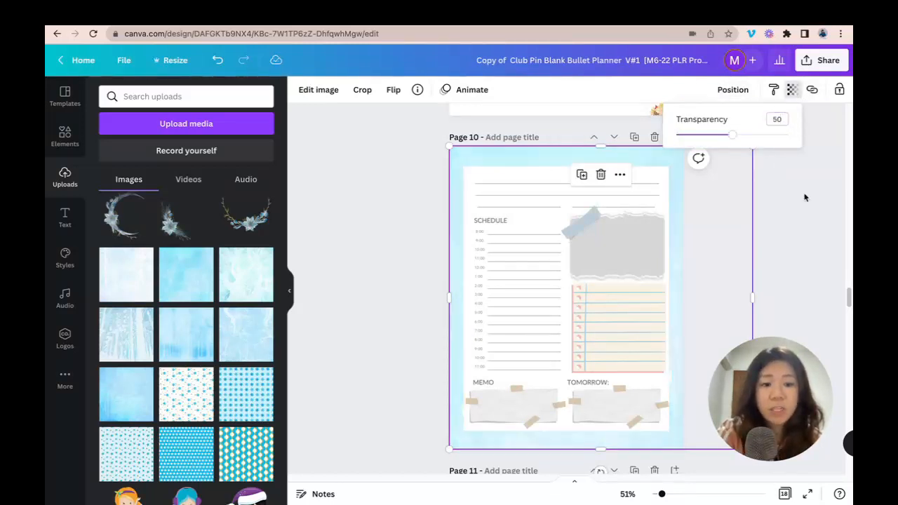
left_click(552, 165)
- Add the uploaded blue poinsettia spray, rotated and scaled down to fit the upper-right corner of page 10
scroll(185, 258, "up", 1)
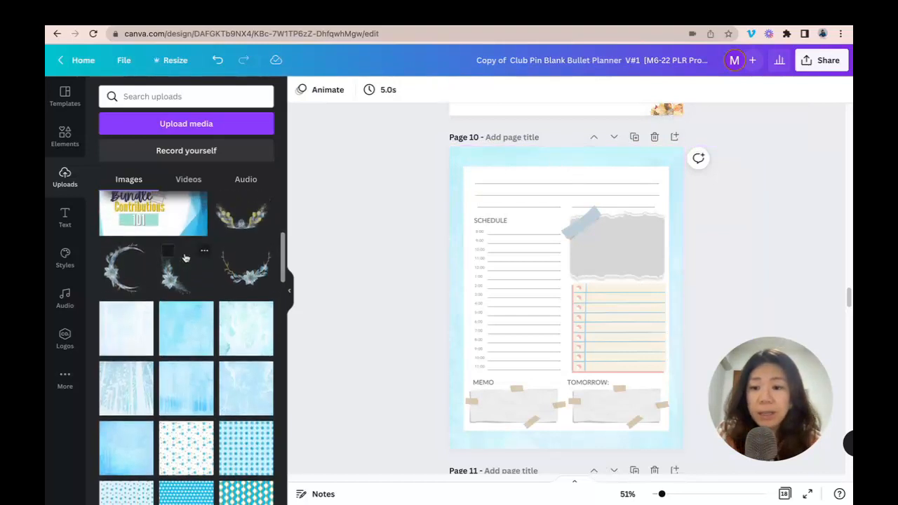
scroll(203, 252, "up", 1)
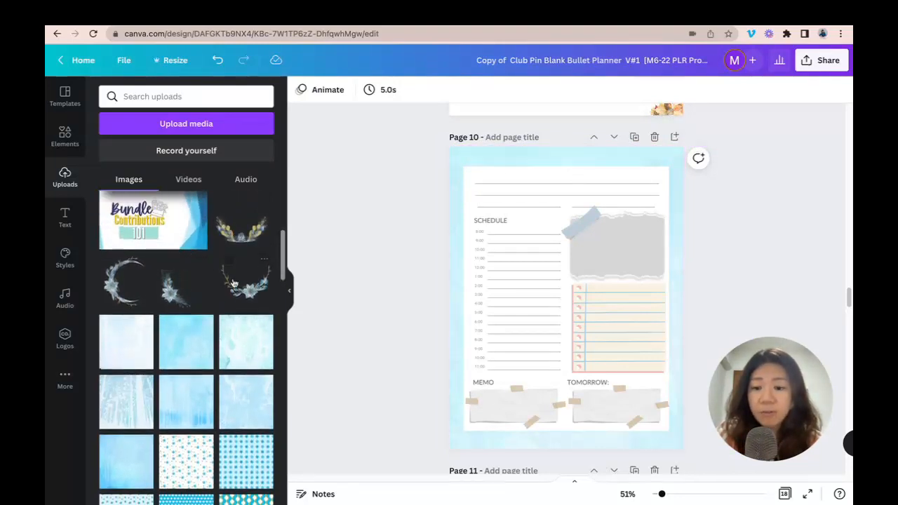
left_click(179, 298)
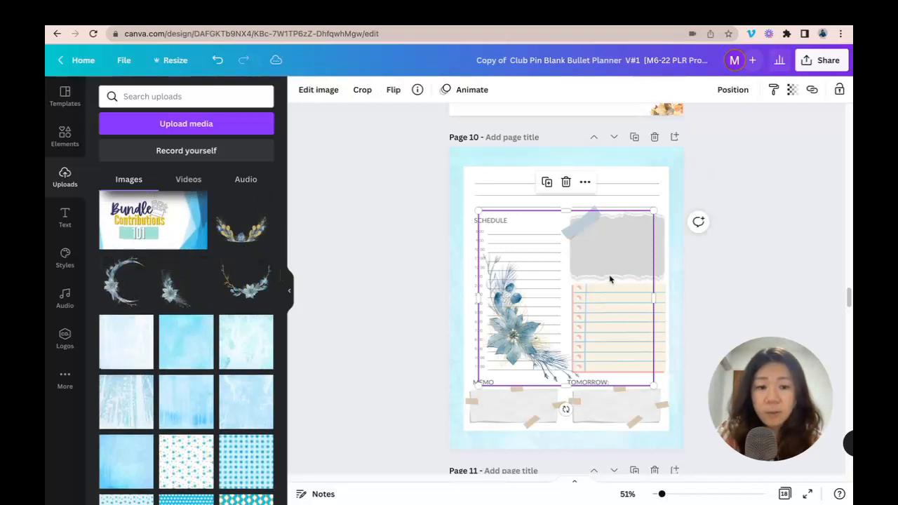
left_click_drag(565, 408, 648, 187)
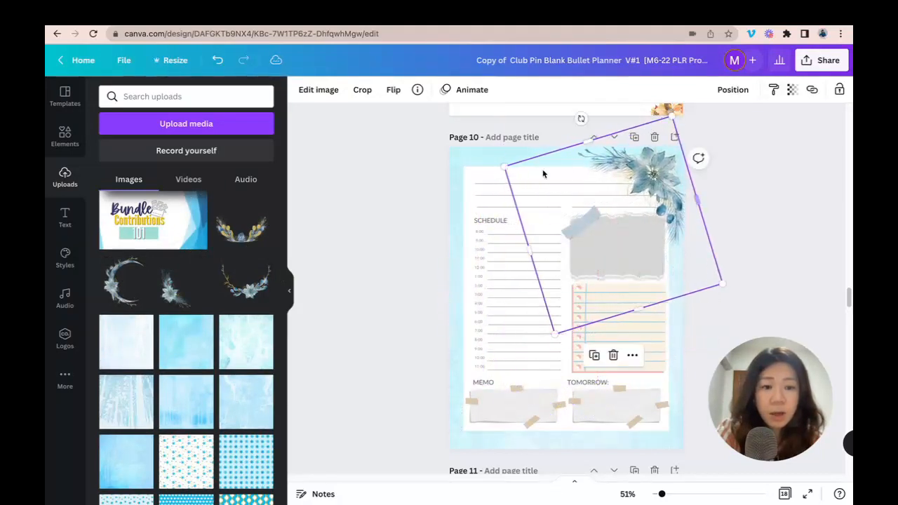
left_click_drag(504, 167, 537, 183)
left_click_drag(665, 185, 654, 166)
left_click(582, 169)
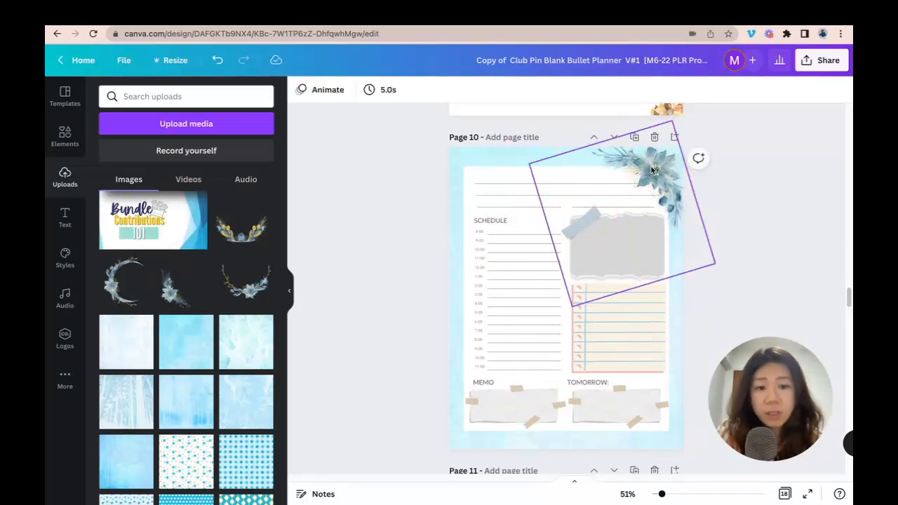
left_click_drag(662, 493, 673, 493)
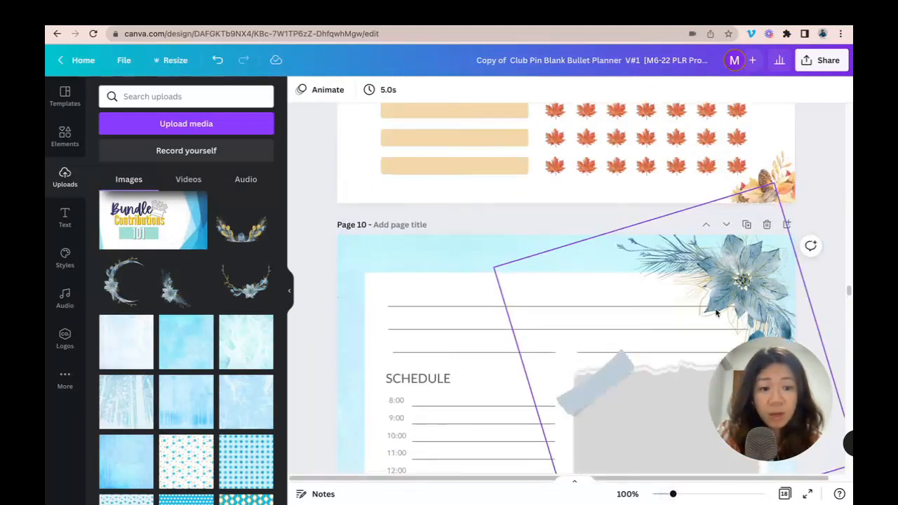
scroll(716, 313, "down", 2)
scroll(725, 266, "down", 3)
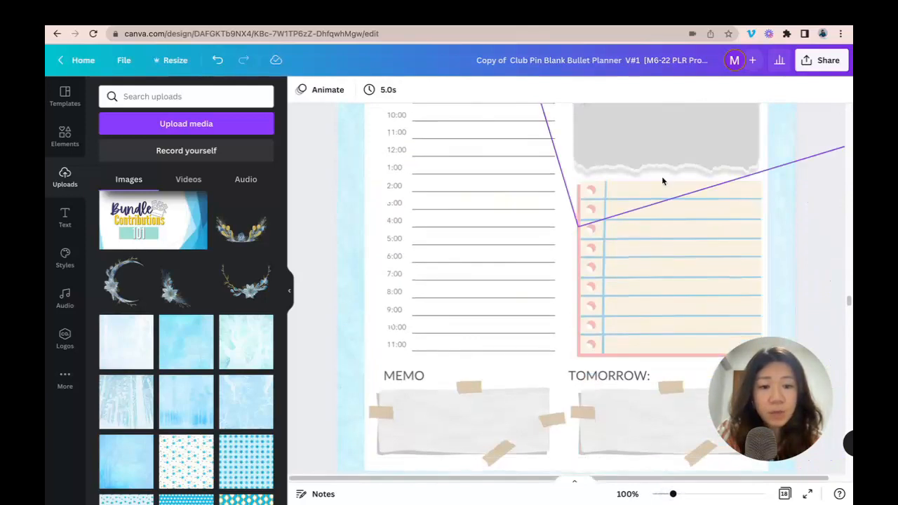
- Recolour the cream paper of page 10's lined list light grey from the torn-paper note's photo colours
left_click(736, 197)
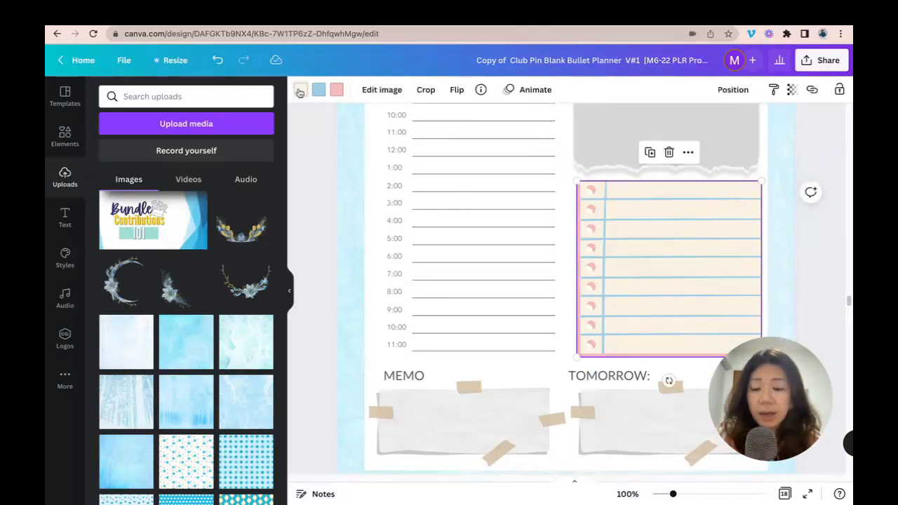
left_click(299, 90)
scroll(107, 265, "down", 5)
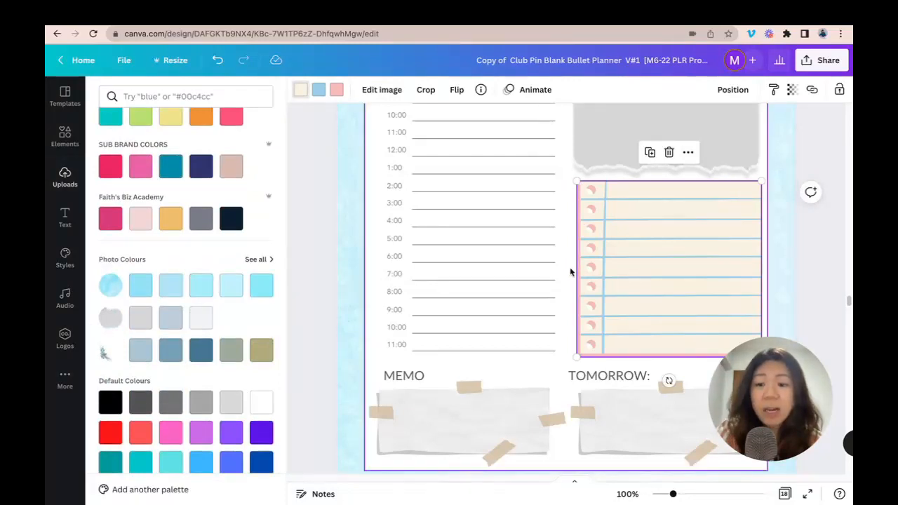
scroll(561, 265, "up", 5)
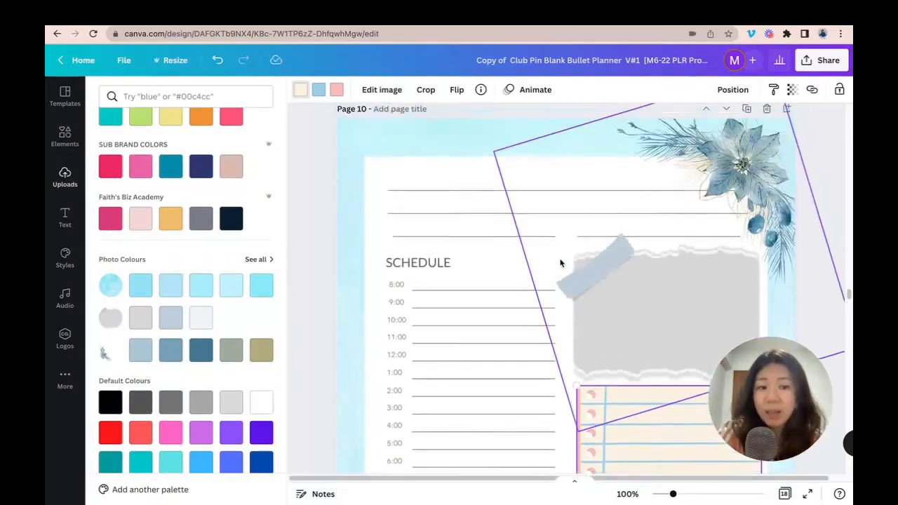
scroll(560, 263, "down", 6)
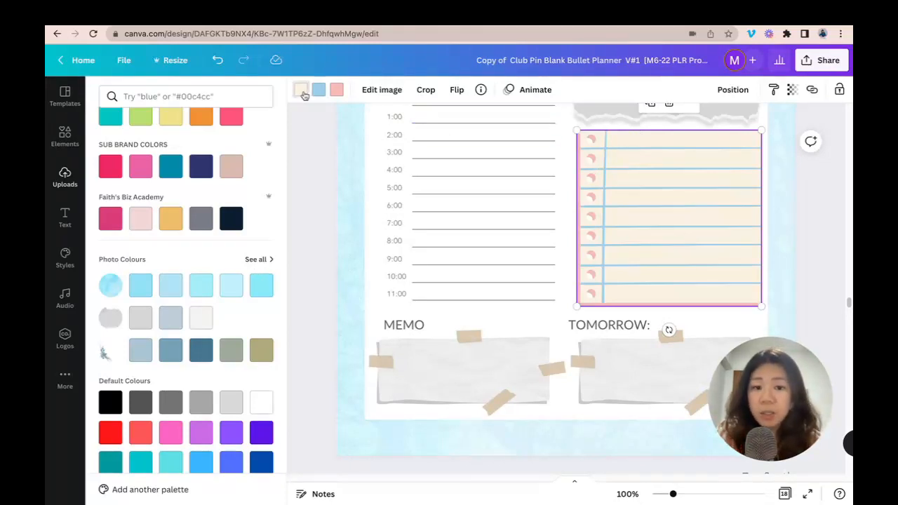
left_click(200, 317)
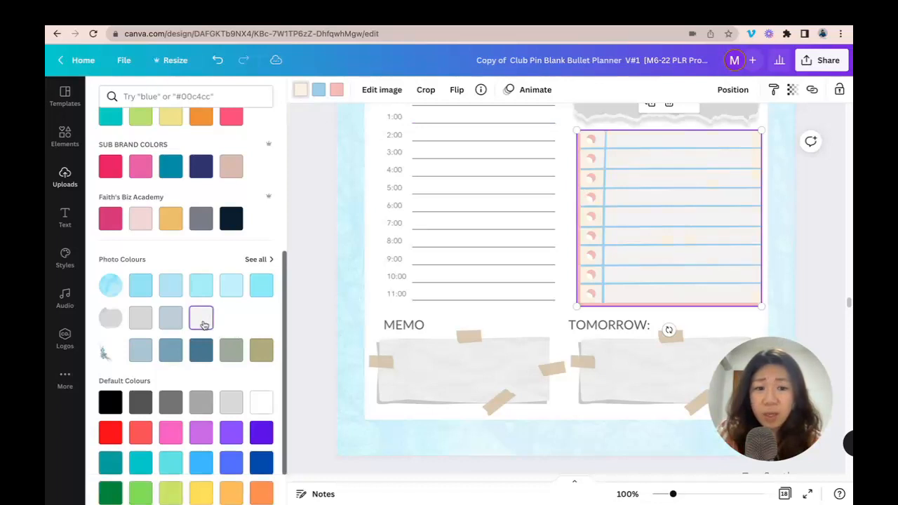
- Try olive and custom yellow #CFC36B on the list's pink border and bullets, settling on dark blue from the floral's photo colours
left_click(339, 91)
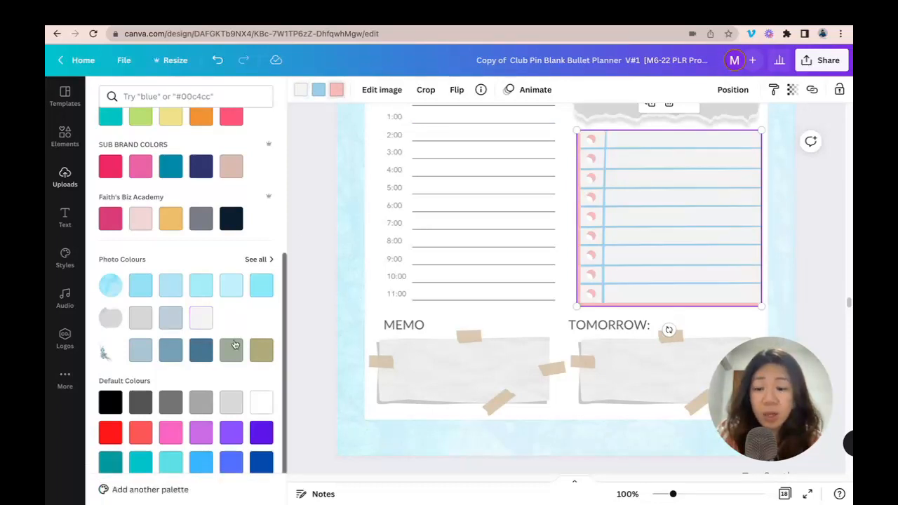
left_click(259, 356)
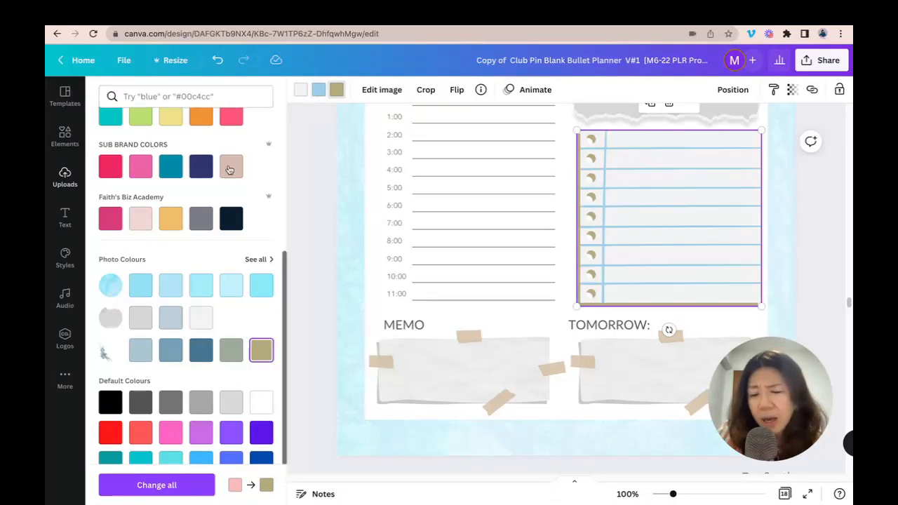
scroll(231, 161, "up", 2)
scroll(231, 161, "up", 5)
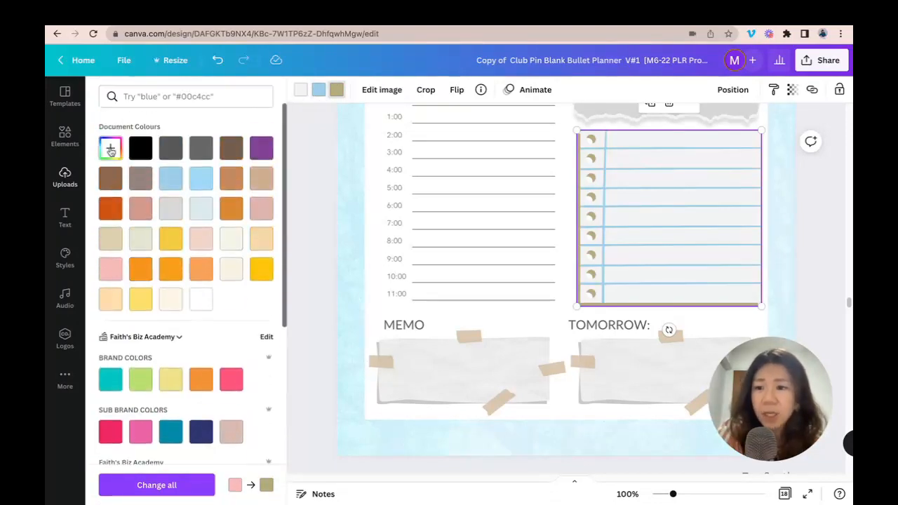
left_click(110, 148)
left_click_drag(159, 195, 180, 184)
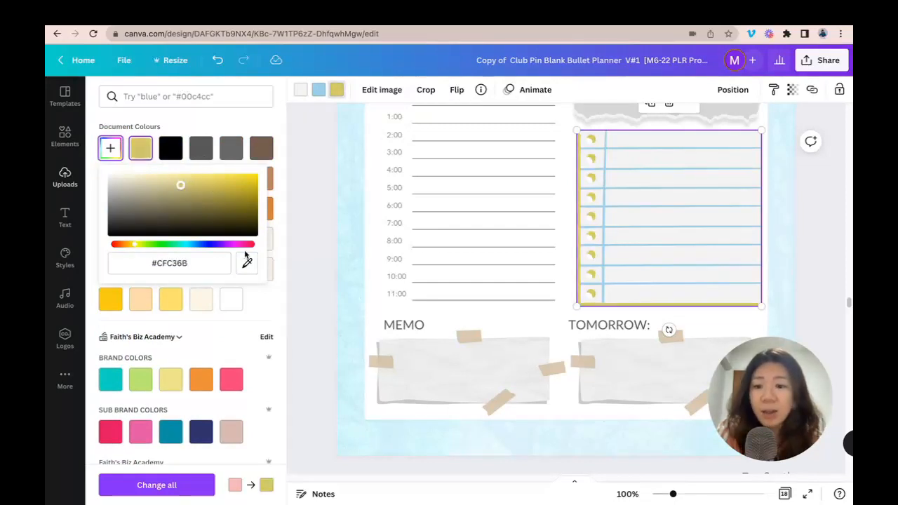
scroll(240, 294, "down", 5)
scroll(250, 305, "up", 2)
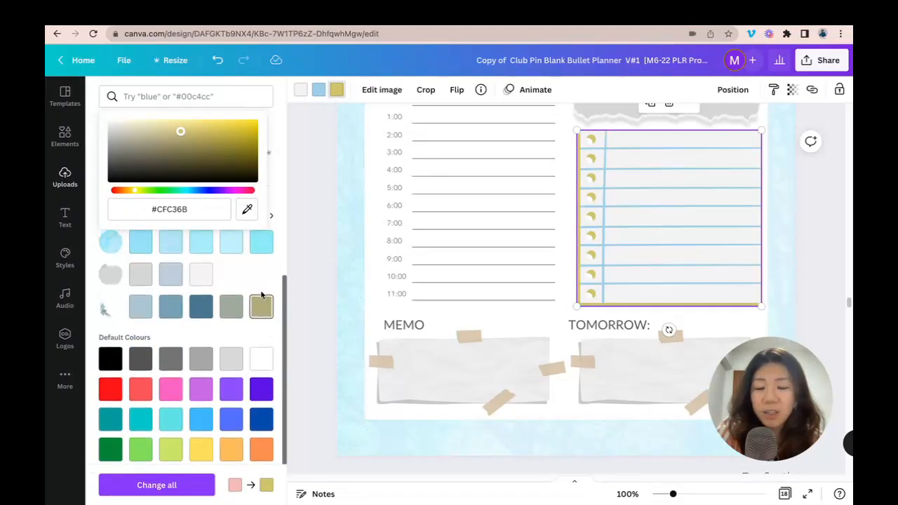
left_click(203, 359)
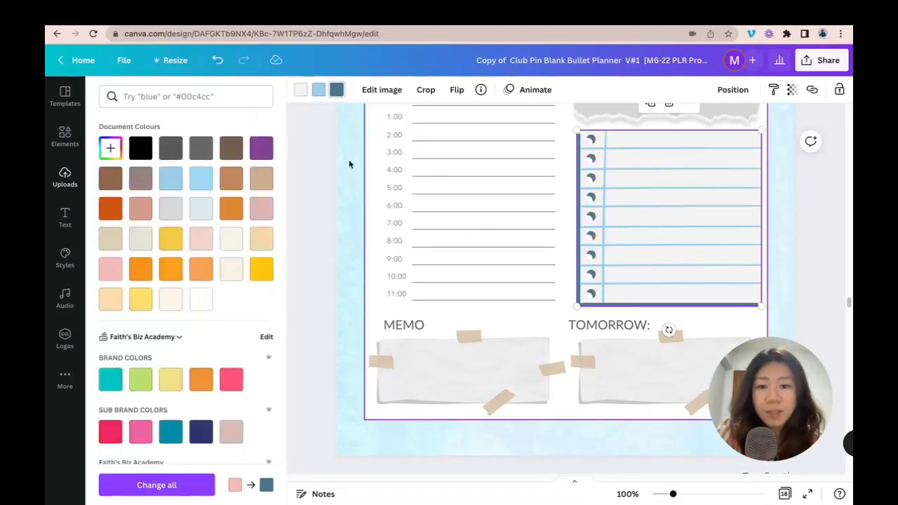
- Recolour the list's light blue ruled lines medium grey-blue from the floral spray's photo colours
scroll(176, 303, "down", 5)
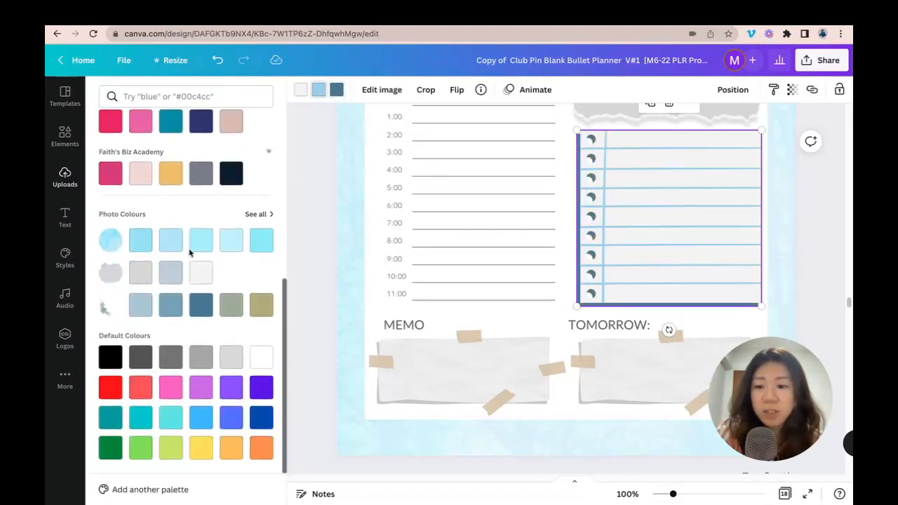
left_click(211, 246)
left_click(261, 240)
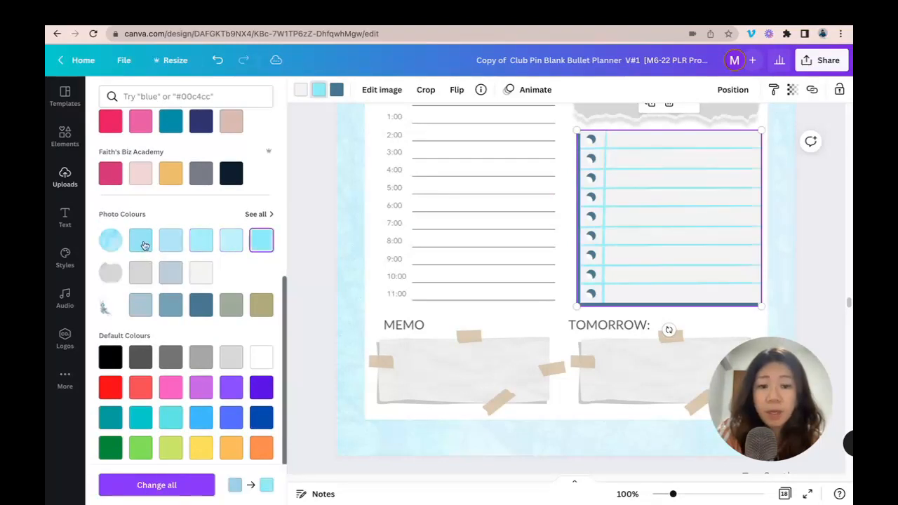
left_click(138, 242)
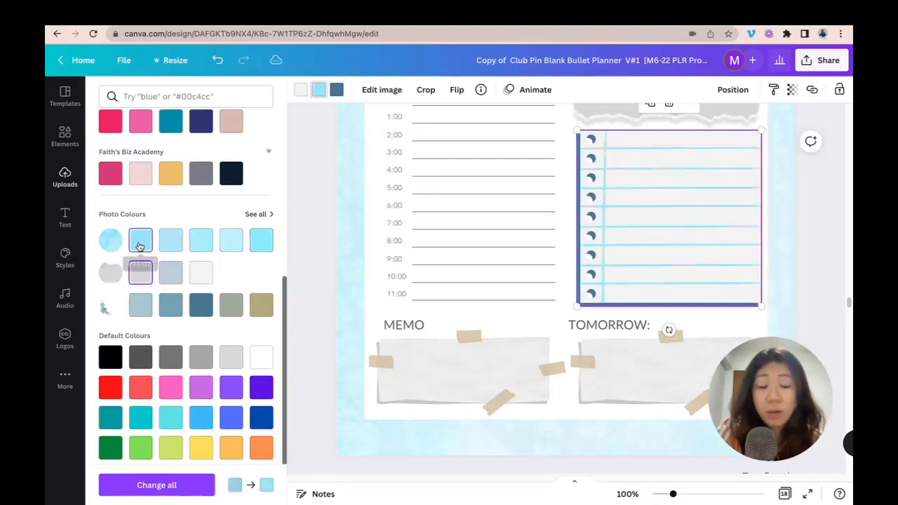
left_click(170, 305)
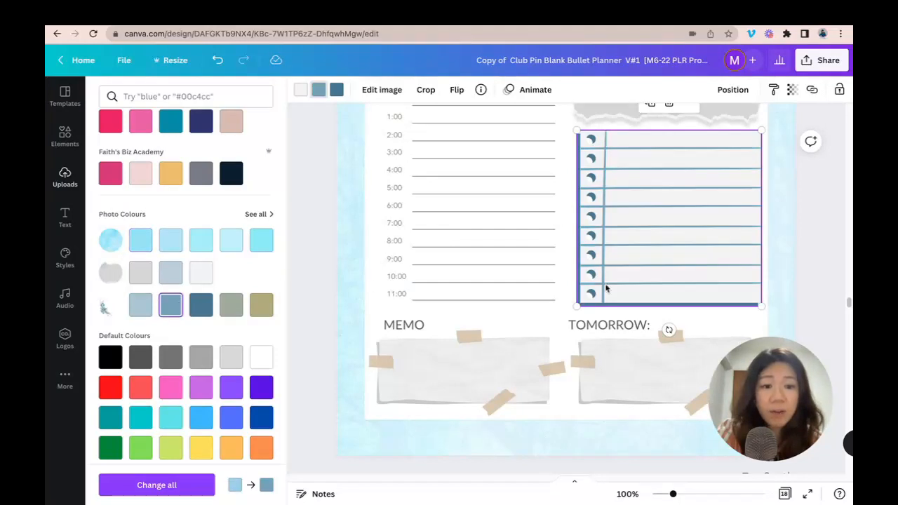
left_click(839, 228)
- Review the restyled page 10, including its memo and tomorrow notes, and compare it with the autumn version on page 11
left_click_drag(674, 493, 663, 494)
left_click(508, 340)
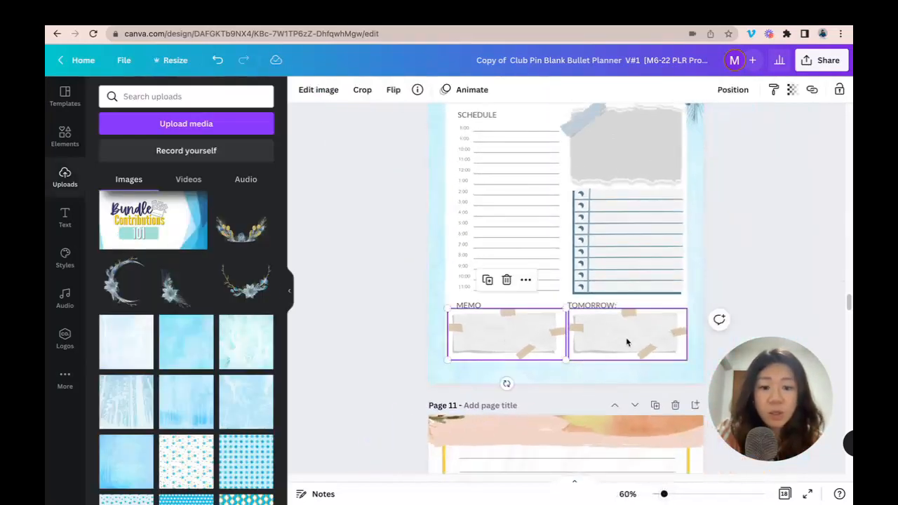
left_click(626, 341)
left_click(770, 230)
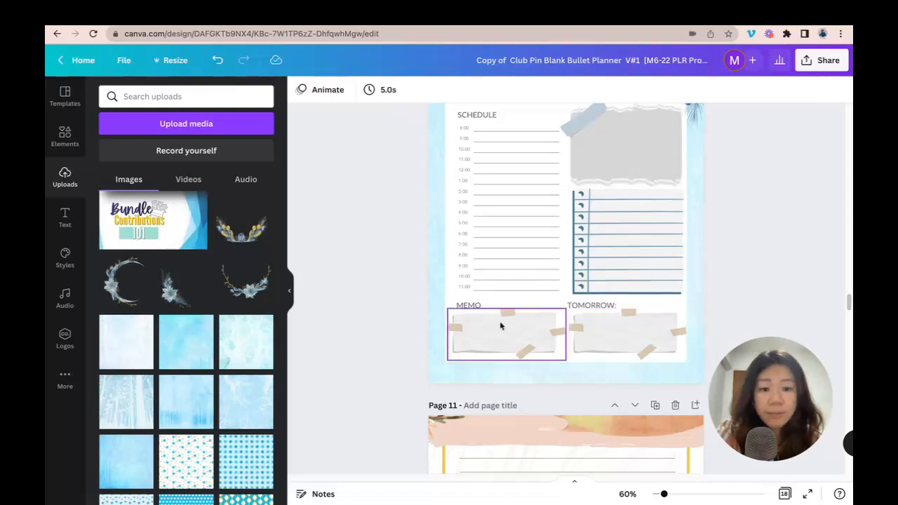
scroll(523, 320, "up", 3)
scroll(524, 321, "down", 2)
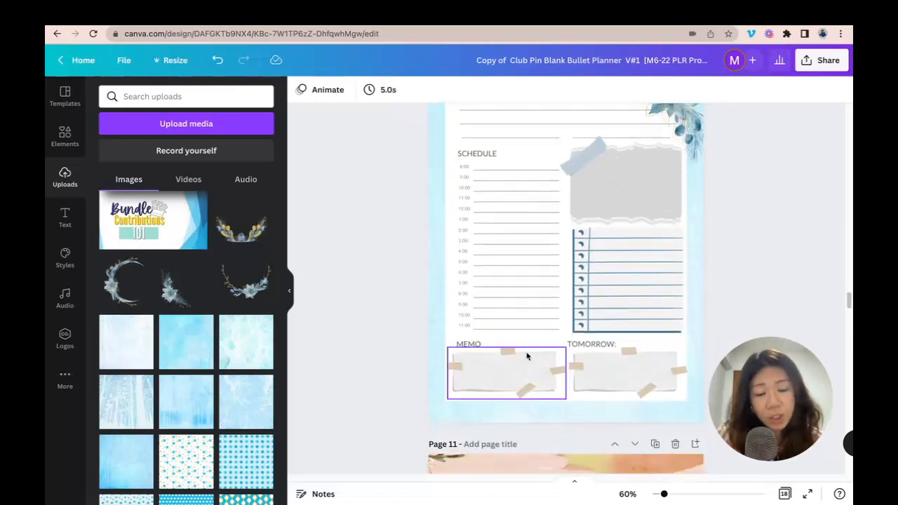
scroll(802, 275, "up", 2)
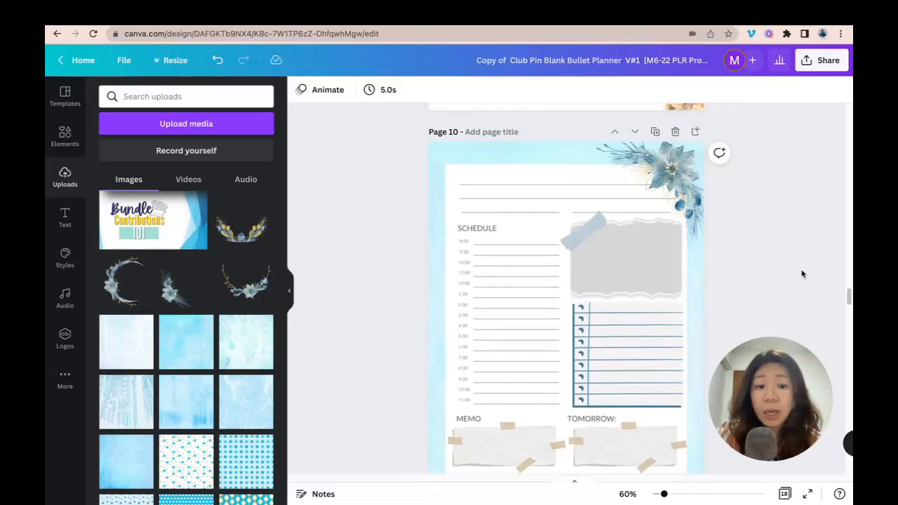
scroll(746, 217, "down", 2)
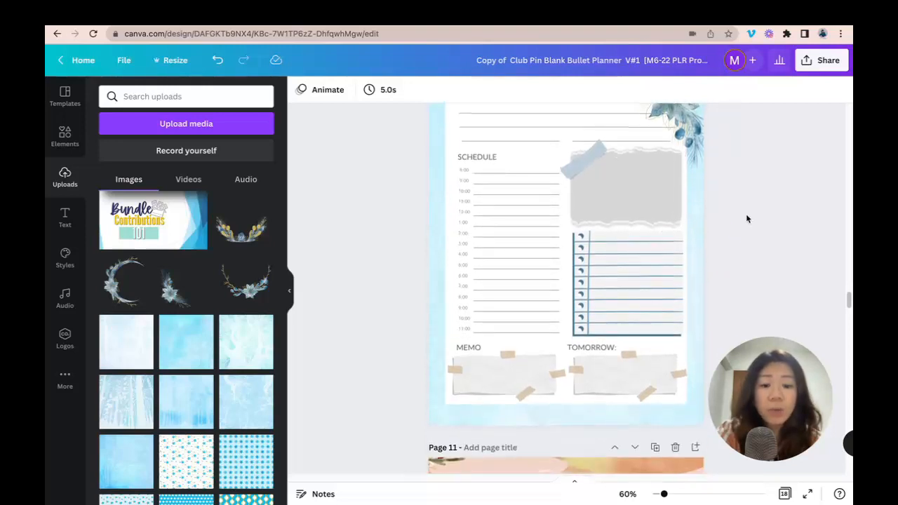
left_click_drag(665, 496, 659, 495)
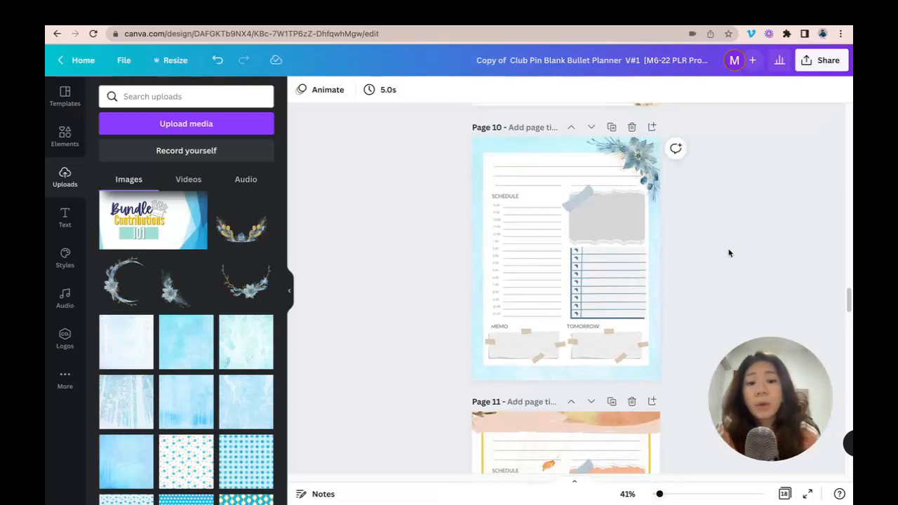
scroll(729, 251, "up", 5)
scroll(727, 247, "down", 4)
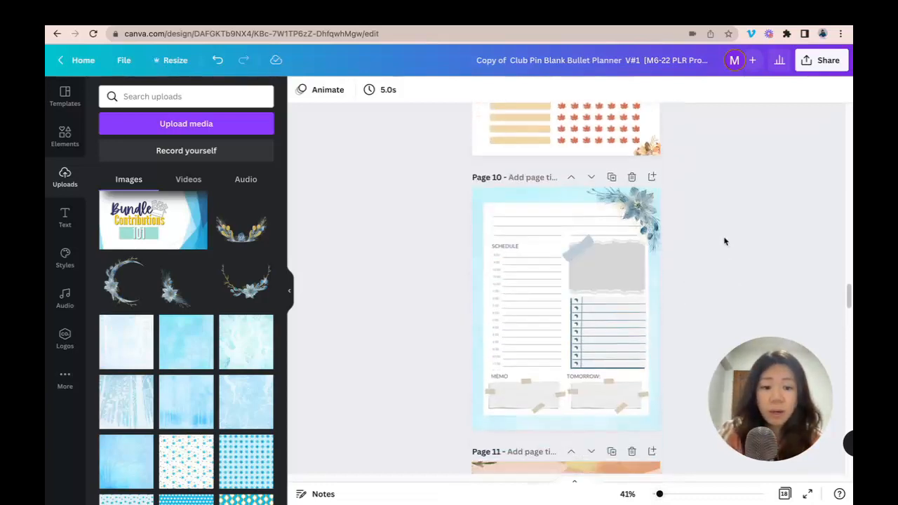
scroll(725, 241, "down", 3)
scroll(725, 241, "up", 1)
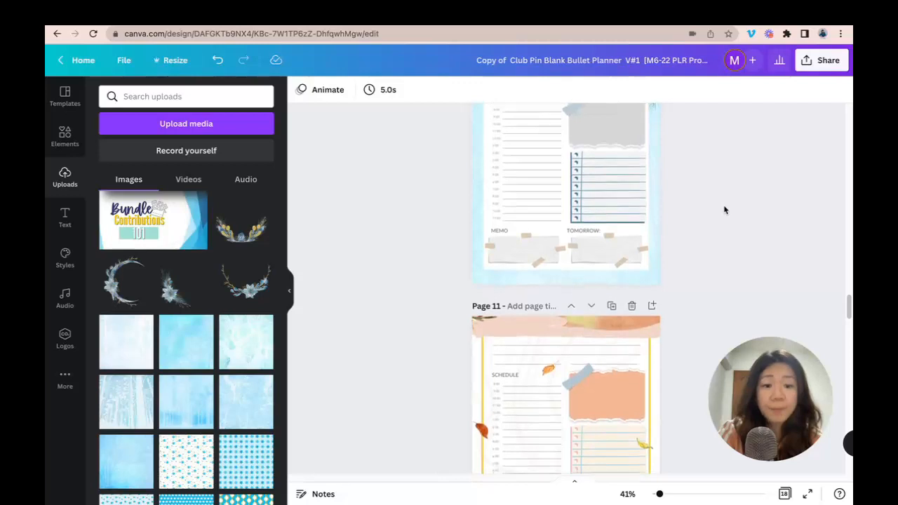
scroll(725, 206, "down", 1)
scroll(725, 206, "up", 3)
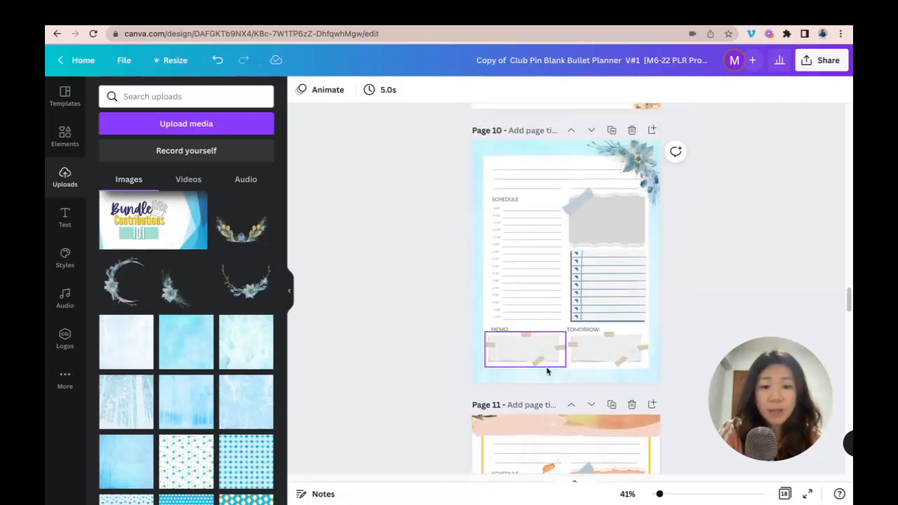
scroll(796, 214, "down", 5)
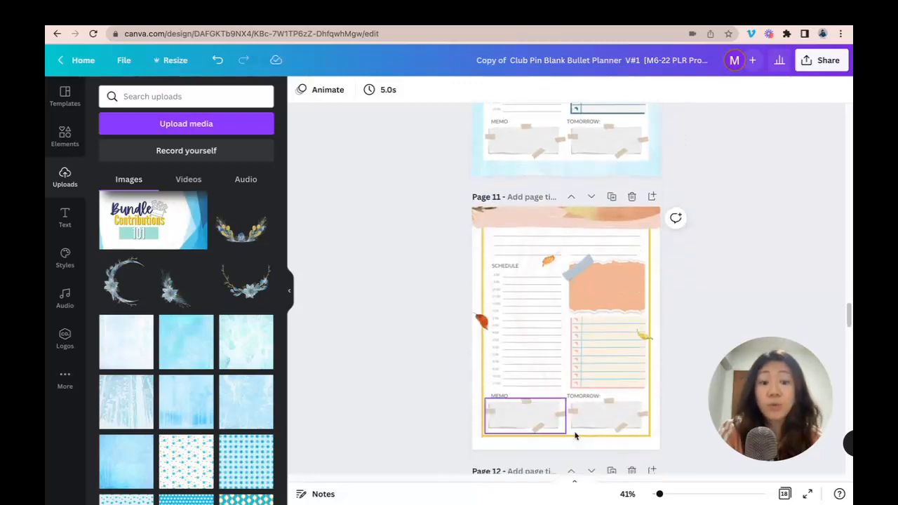
scroll(754, 232, "up", 5)
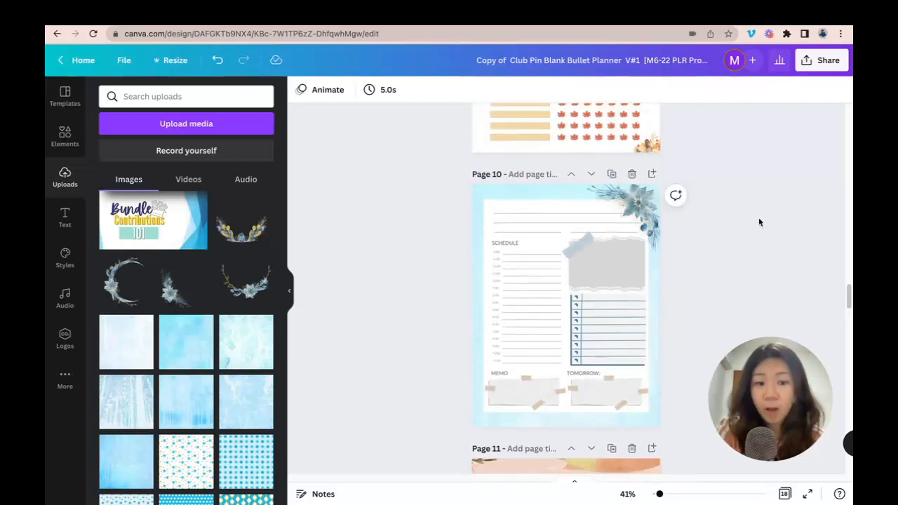
- Duplicate page 12 with the weekly boxes and lined notes from the page overview, and open it for editing
scroll(767, 299, "down", 15)
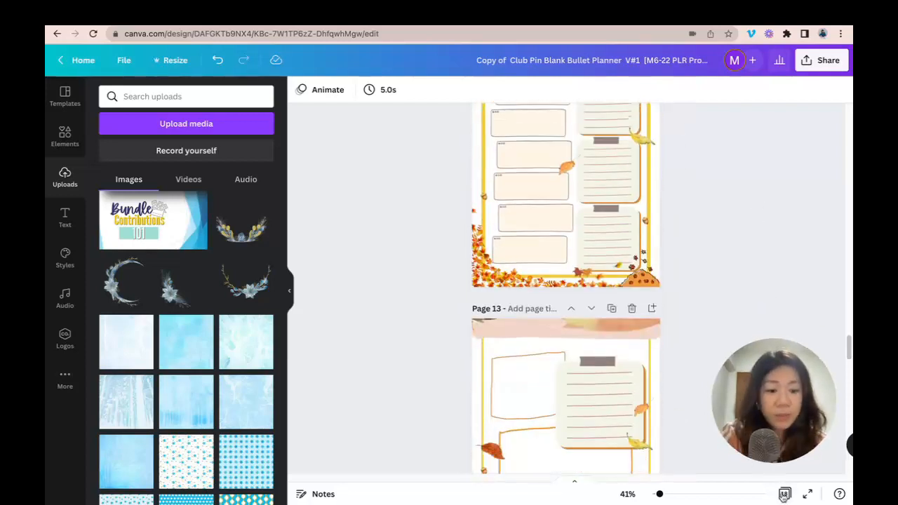
left_click(784, 493)
scroll(793, 272, "down", 5)
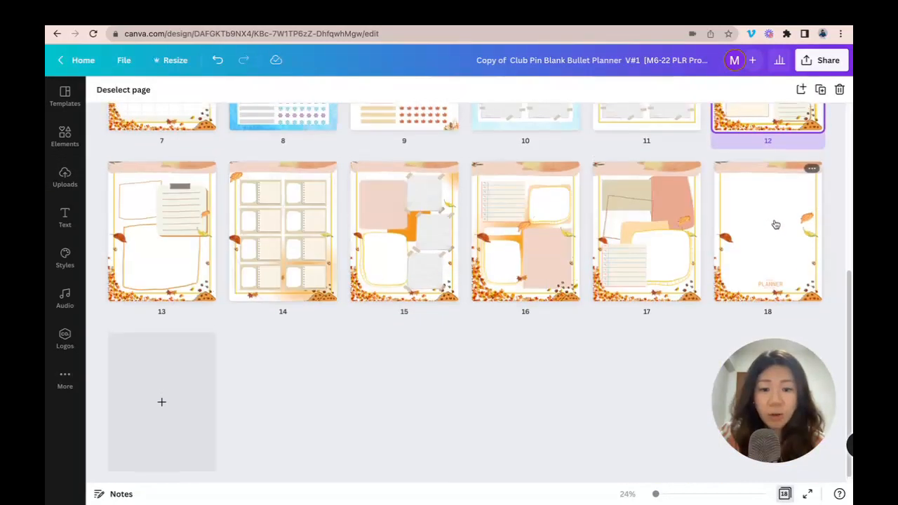
scroll(776, 224, "up", 3)
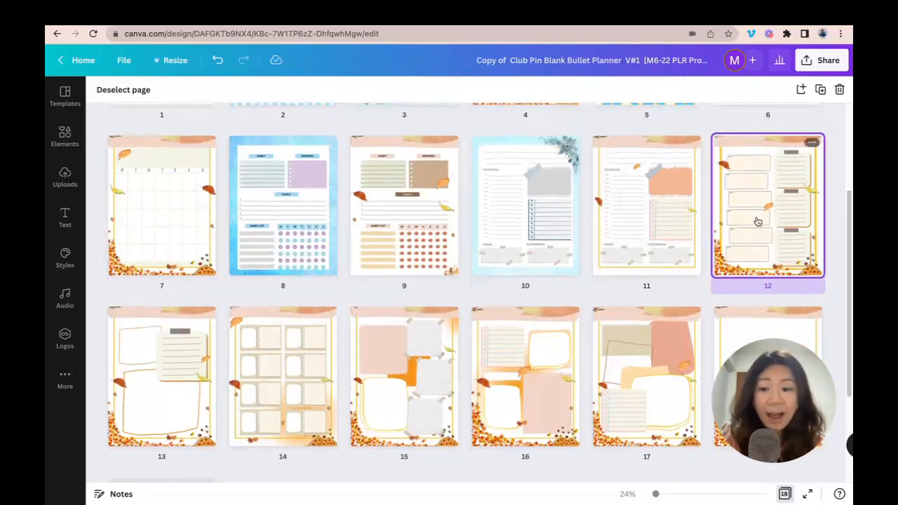
left_click(811, 142)
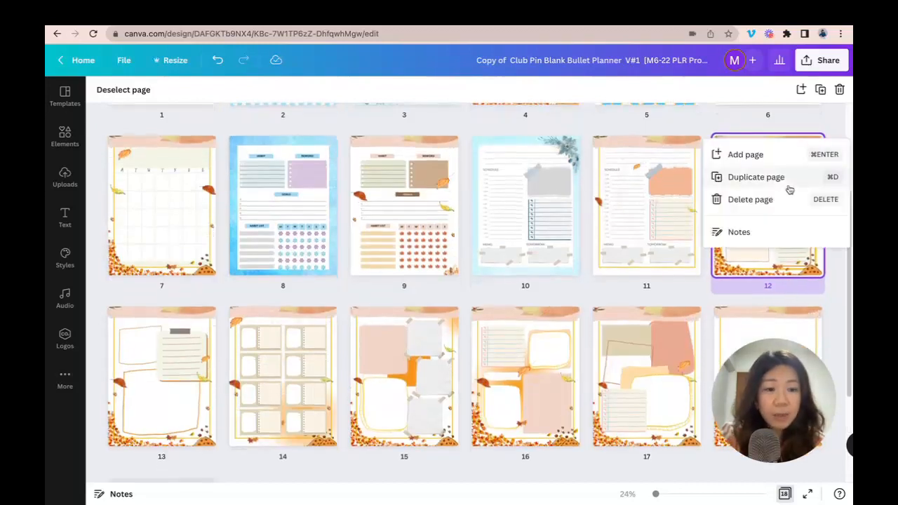
left_click(772, 178)
double_click(759, 229)
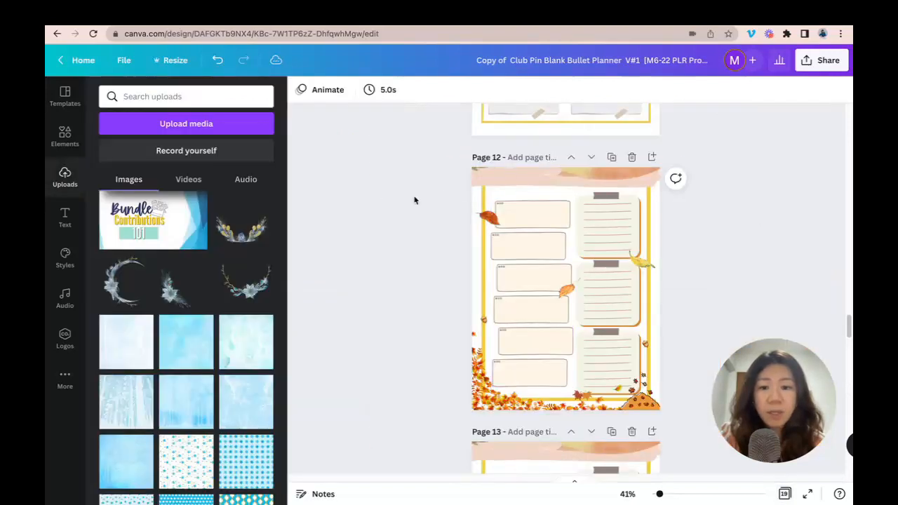
- Delete the watercolour header banner and the loose autumn leaves from page 12
left_click(509, 172)
key("Delete")
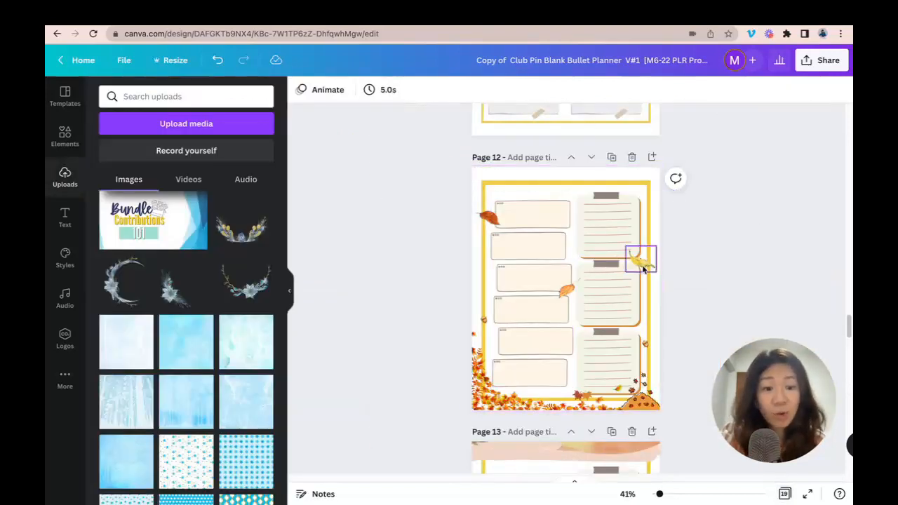
left_click(487, 221)
key("Delete")
left_click(567, 289)
key("Delete")
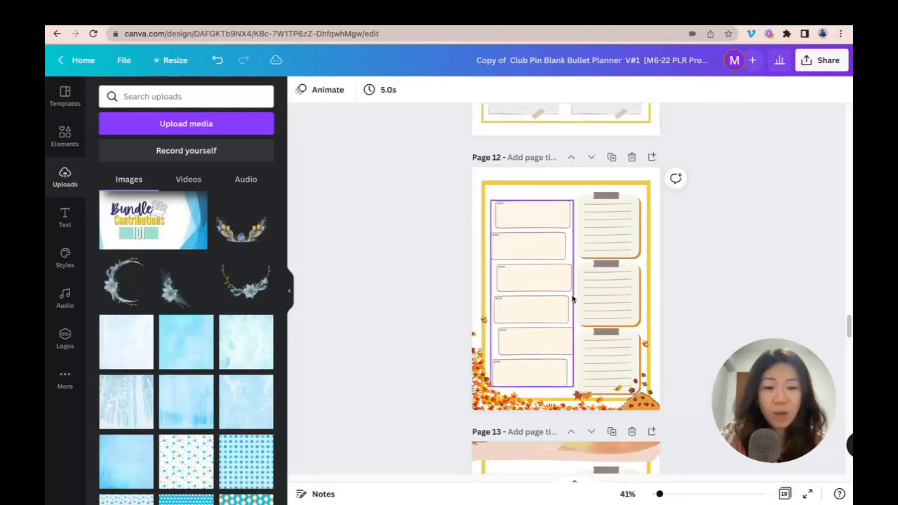
- Delete the bottom leaf piles, the acorns and the yellow frame from page 12
left_click(647, 346)
key("Delete")
left_click(581, 395)
key("Delete")
left_click(646, 345)
key("Delete")
left_click(484, 319)
key("Delete")
left_click(503, 185)
key("Delete")
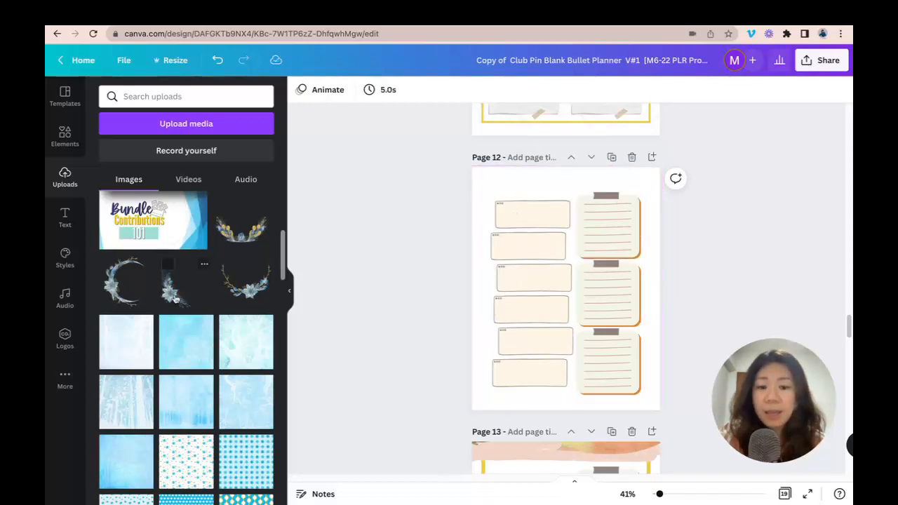
- Add the uploaded blue star confetti pattern to page 12, enlarge it to cover the page, and send it behind the boxes and notes
scroll(176, 295, "down", 5)
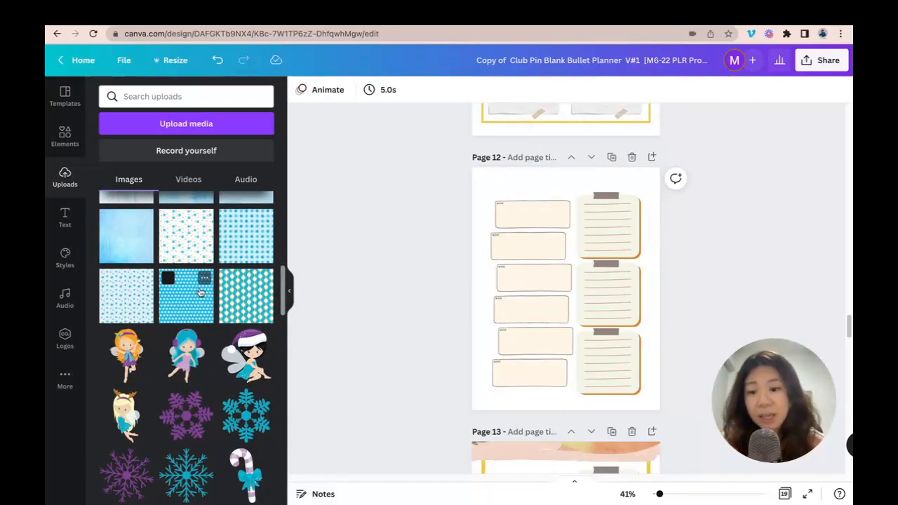
scroll(201, 291, "up", 3)
scroll(201, 291, "down", 2)
left_click(201, 291)
left_click_drag(565, 253, 542, 229)
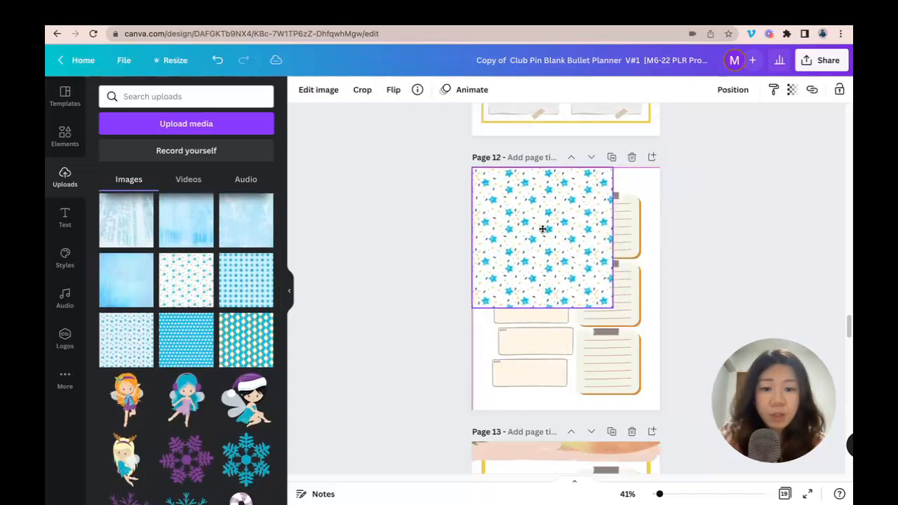
left_click_drag(613, 309, 707, 417)
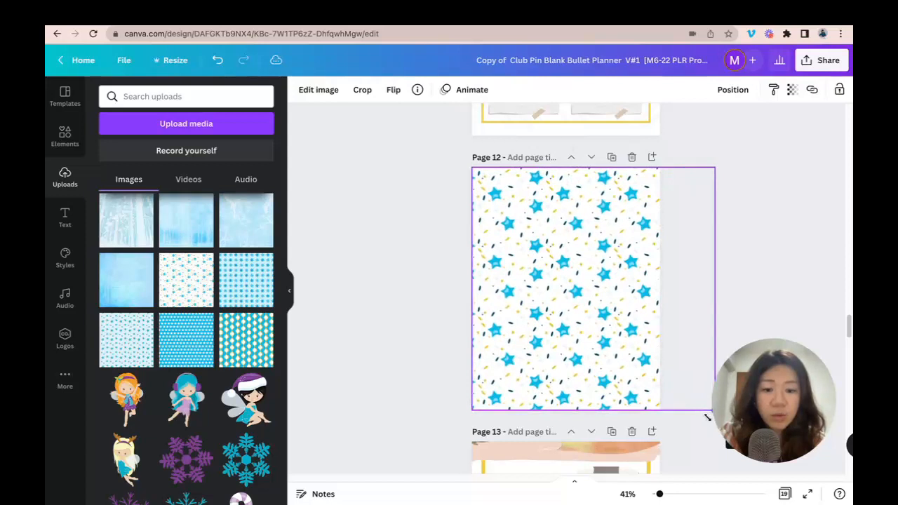
left_click(732, 89)
left_click(694, 146)
left_click(793, 194)
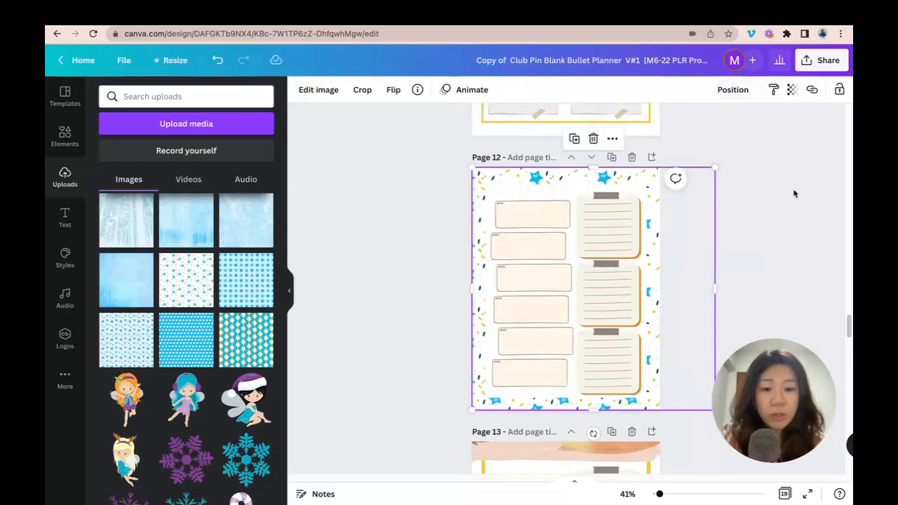
left_click(794, 193)
- Recolour the first, third and fifth weekly boxes on page 12 light blue
left_click(514, 213)
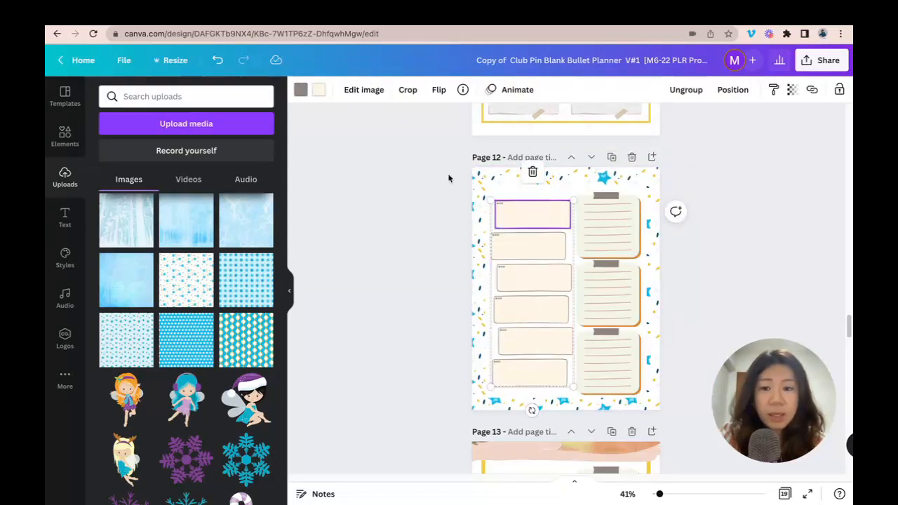
left_click(320, 89)
left_click(260, 180)
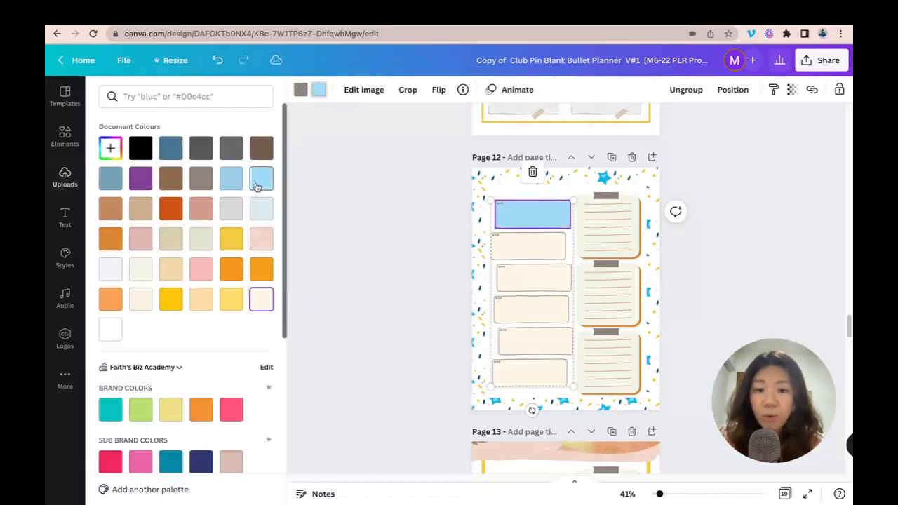
left_click(533, 277)
left_click(260, 180)
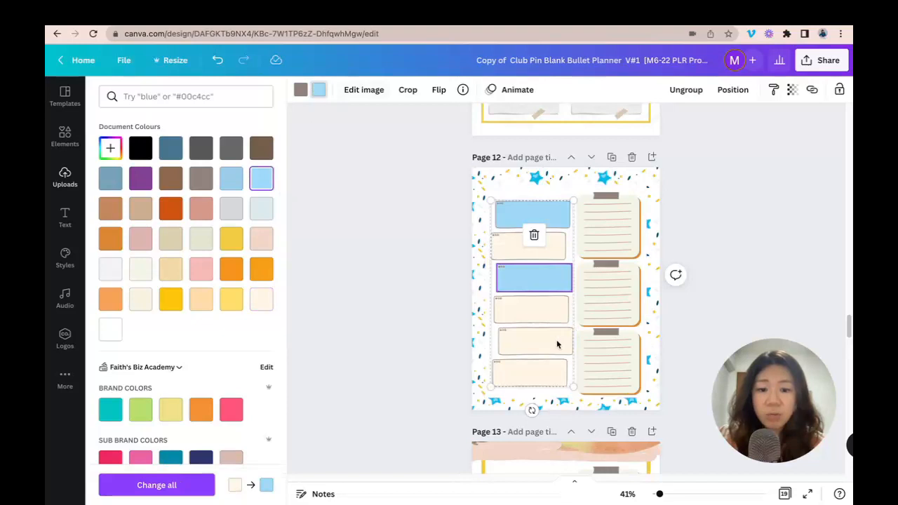
left_click(558, 344)
left_click(263, 181)
left_click(718, 226)
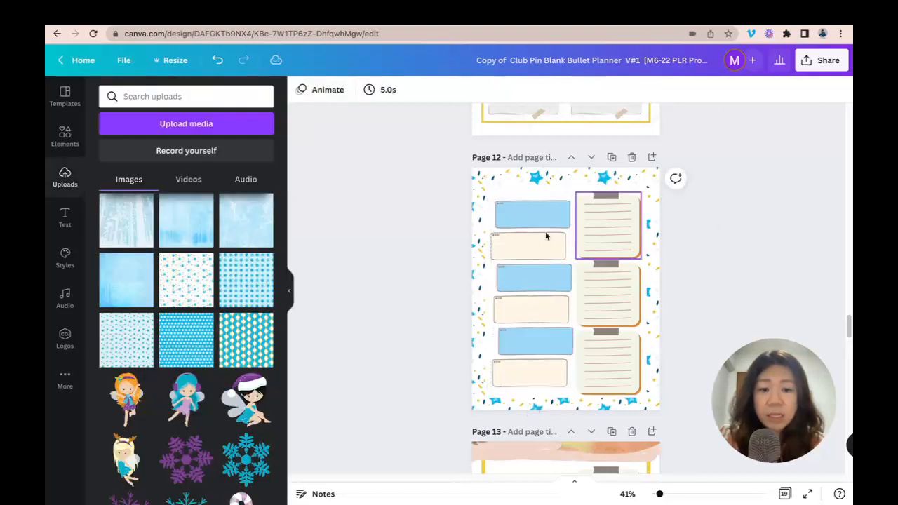
- Recolour the second, fourth and sixth weekly boxes with the mustard yellow from the background pattern's photo colours
left_click(529, 243)
left_click(318, 94)
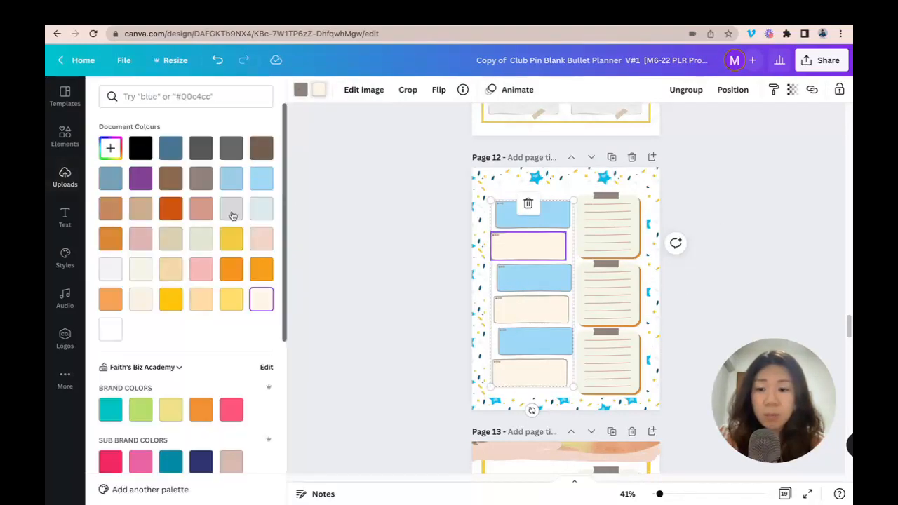
scroll(235, 211, "down", 5)
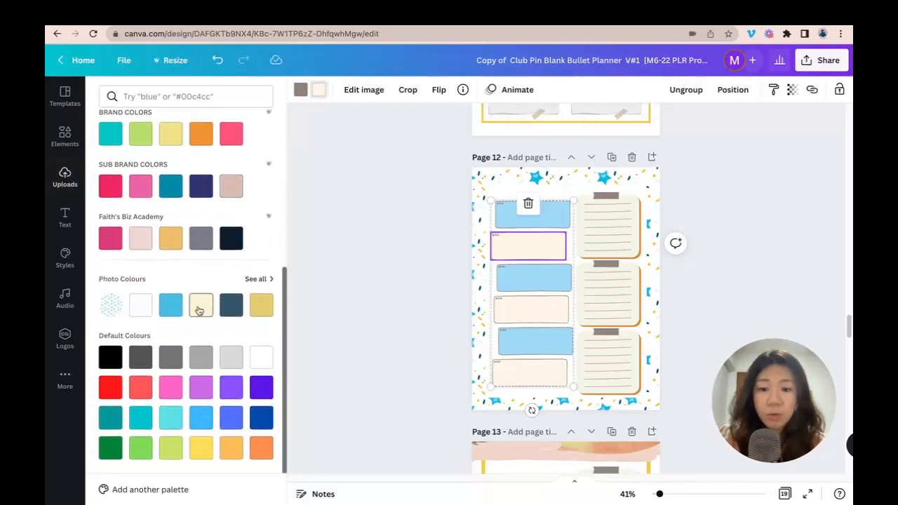
left_click(202, 306)
left_click(262, 307)
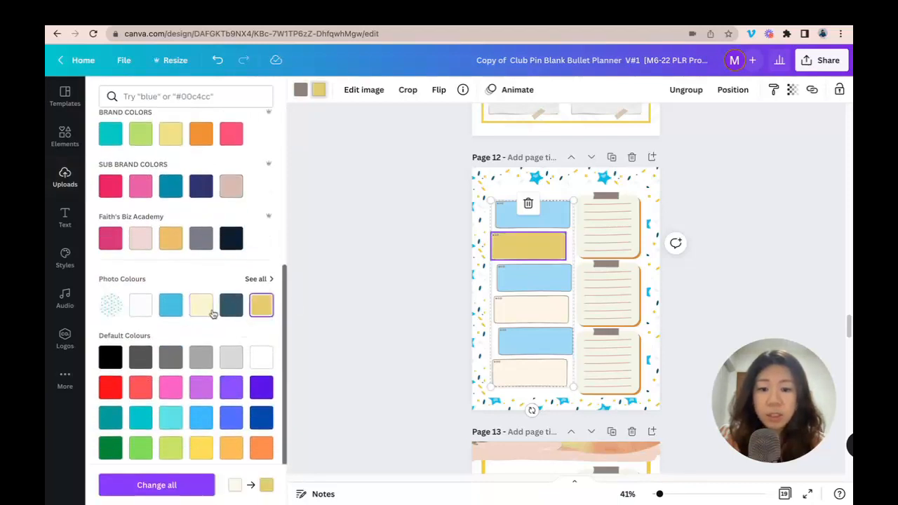
left_click(547, 312)
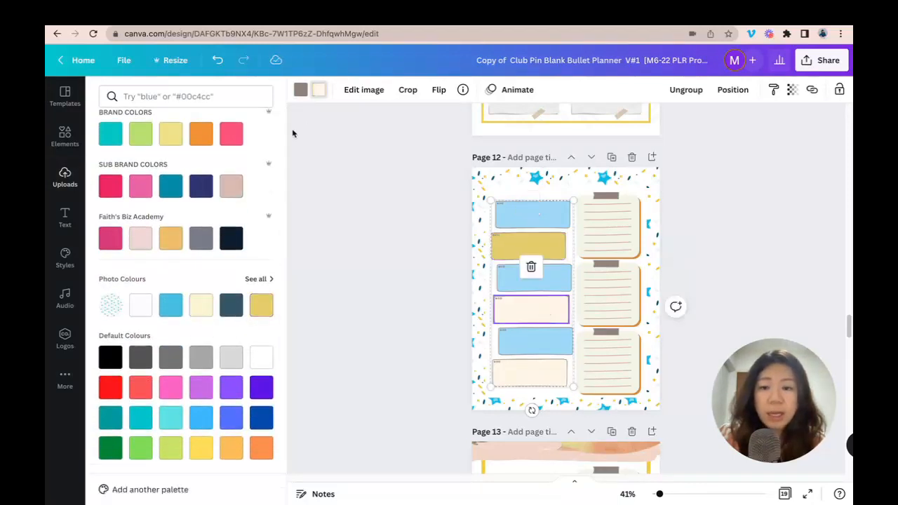
left_click(261, 304)
left_click(535, 379)
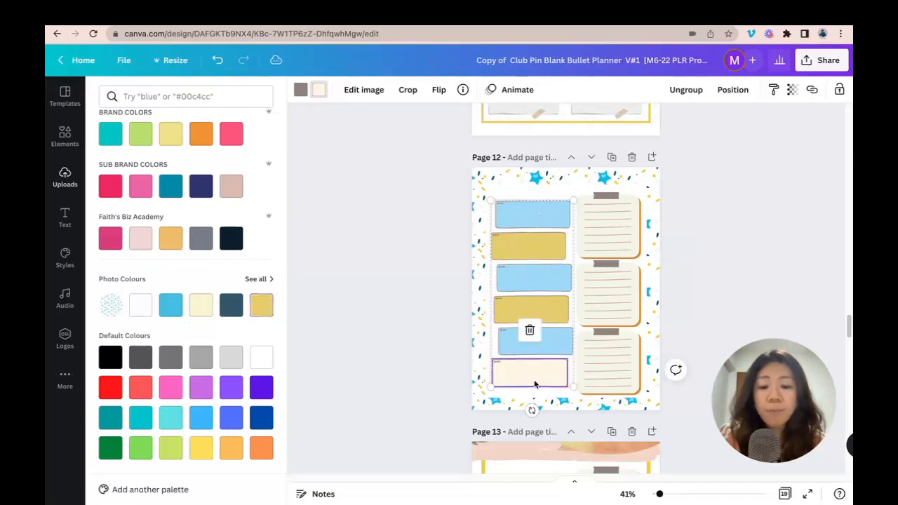
left_click(261, 304)
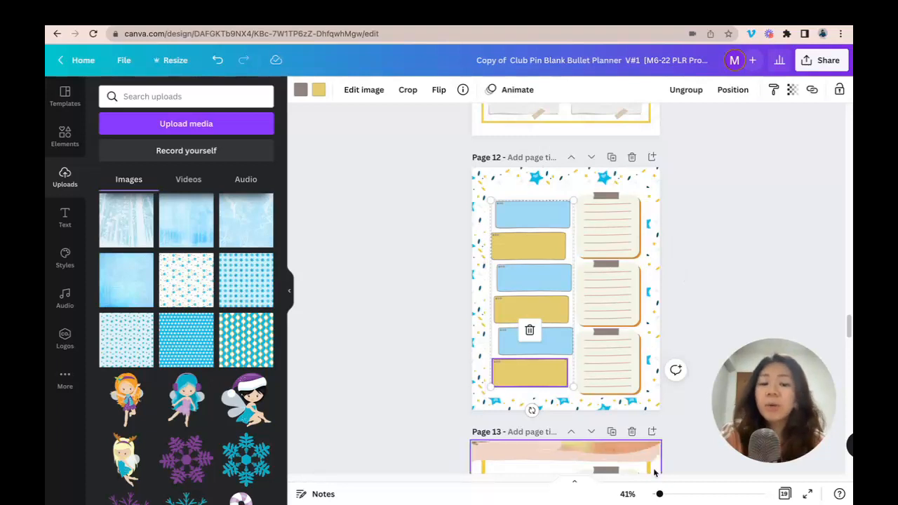
- Examine page 12's recoloured weekly boxes and lined notes up close against the star confetti background
left_click_drag(660, 494, 669, 493)
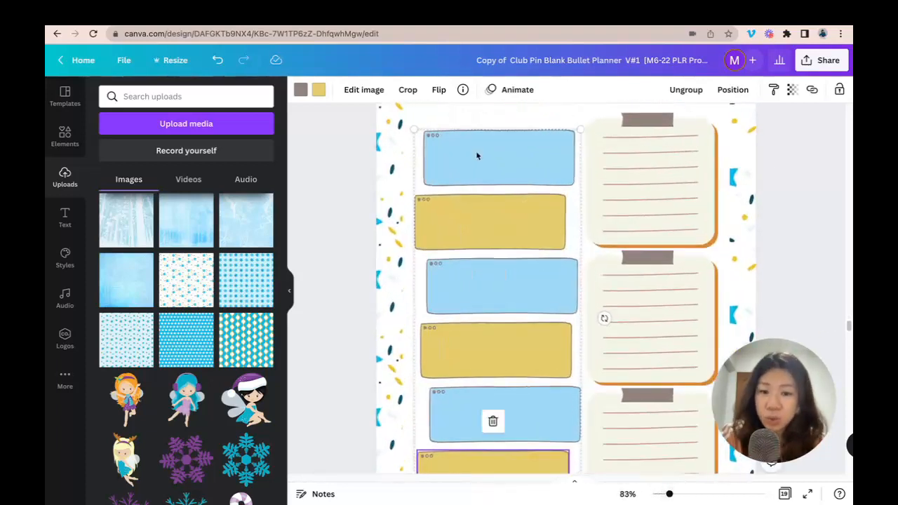
scroll(505, 314, "down", 1)
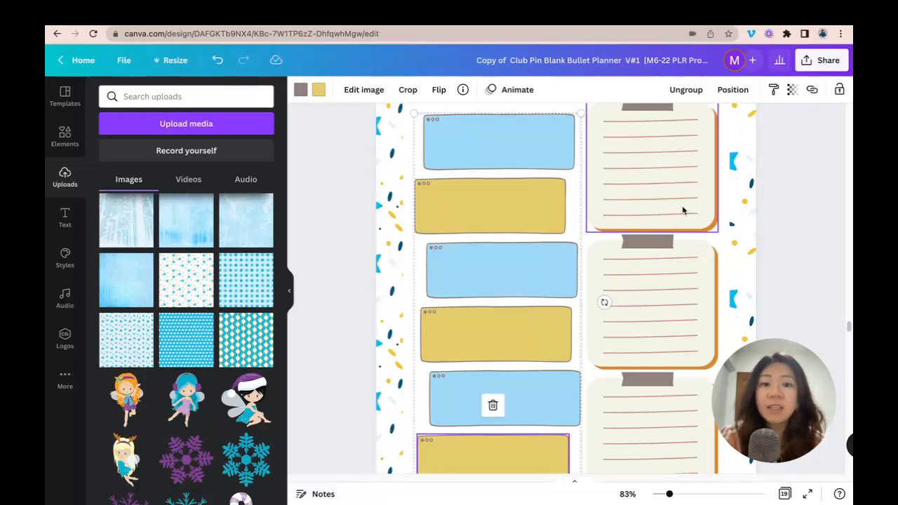
scroll(691, 224, "up", 4)
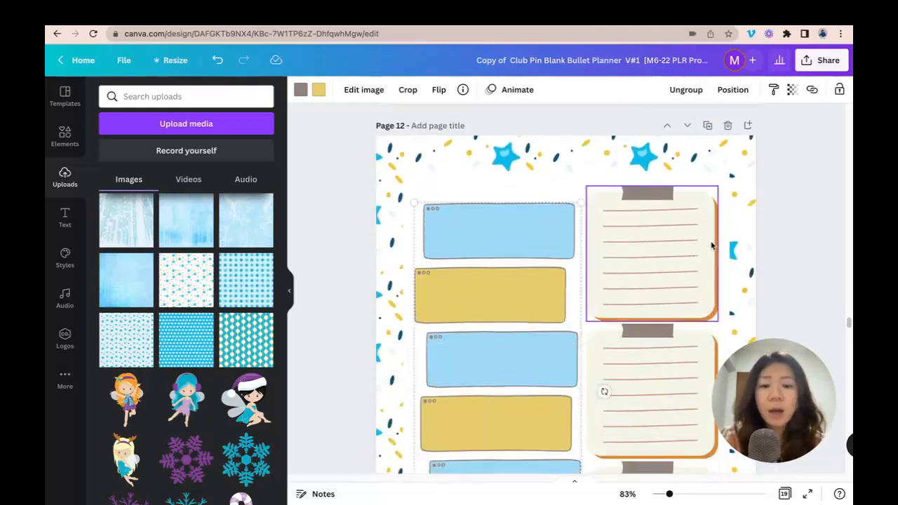
scroll(712, 245, "down", 4)
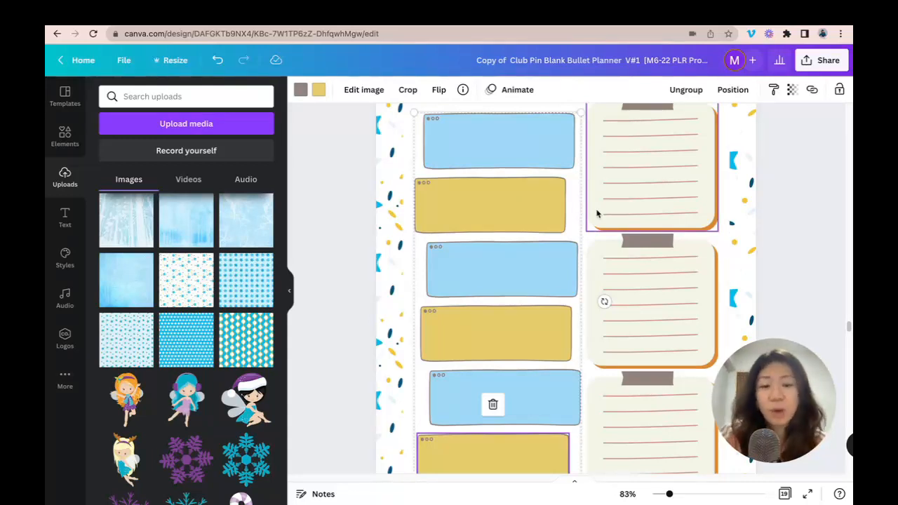
scroll(543, 182, "up", 2)
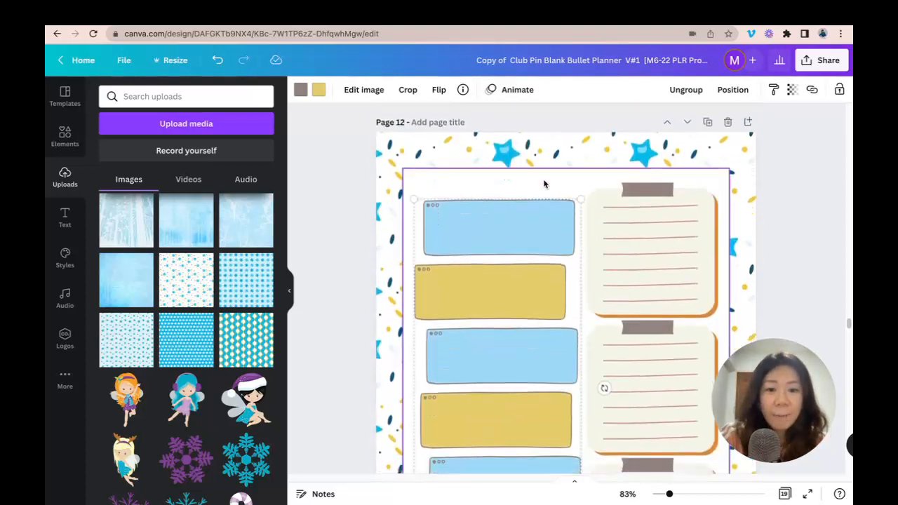
scroll(541, 193, "down", 1)
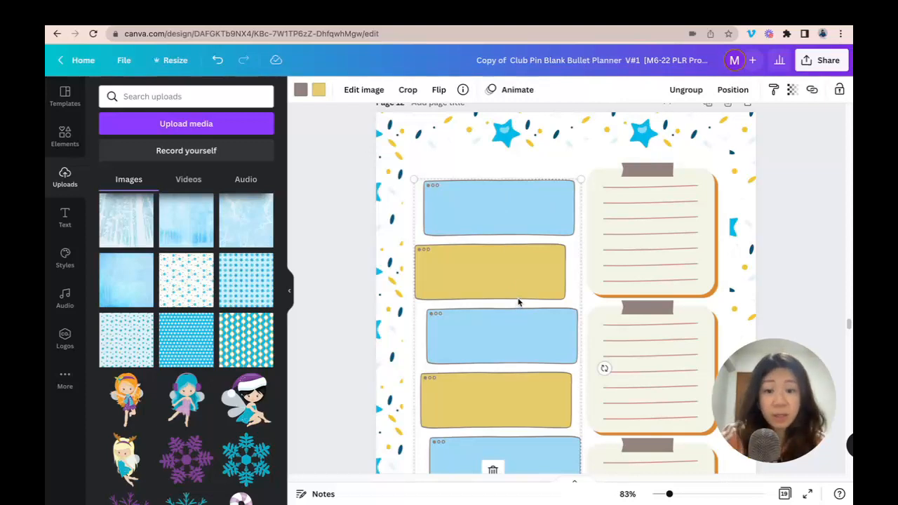
scroll(518, 302, "down", 1)
- Try a white fill on the top two weekly boxes and undo both colour changes
left_click(498, 182)
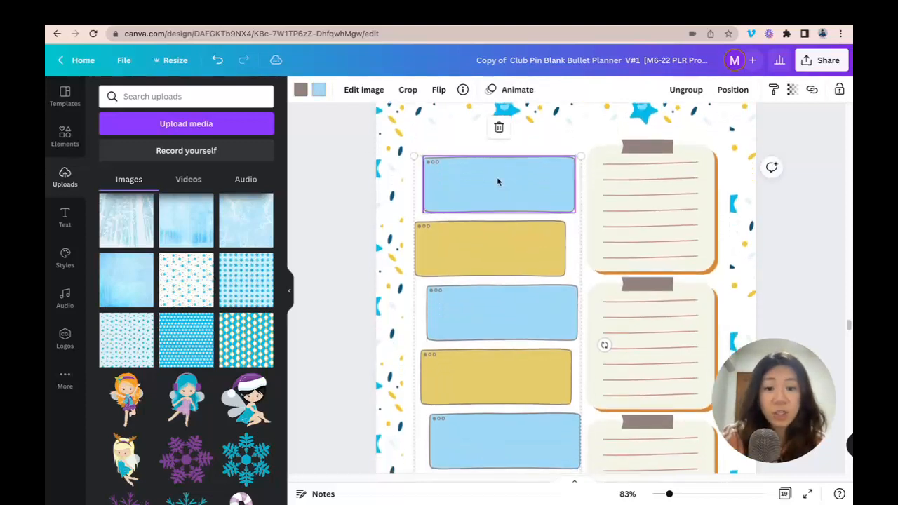
left_click(318, 90)
left_click(140, 335)
left_click(475, 265)
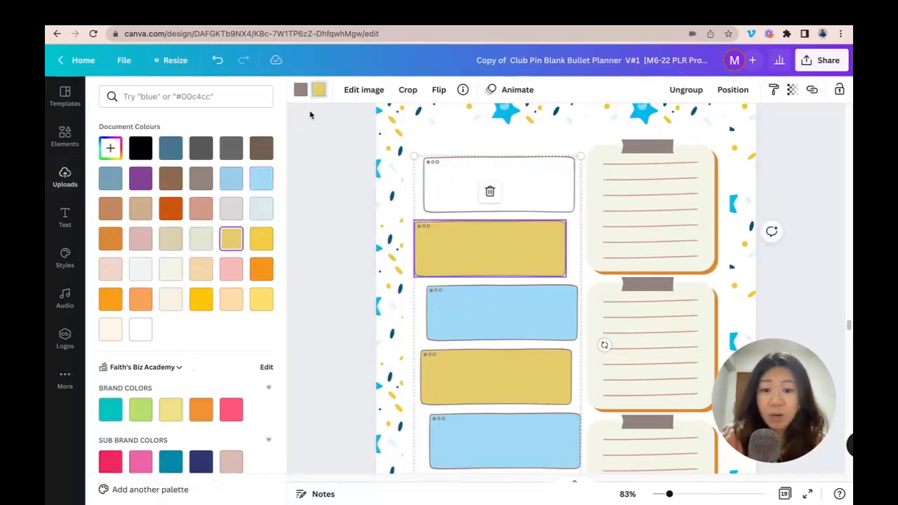
left_click(140, 330)
scroll(505, 249, "down", 3)
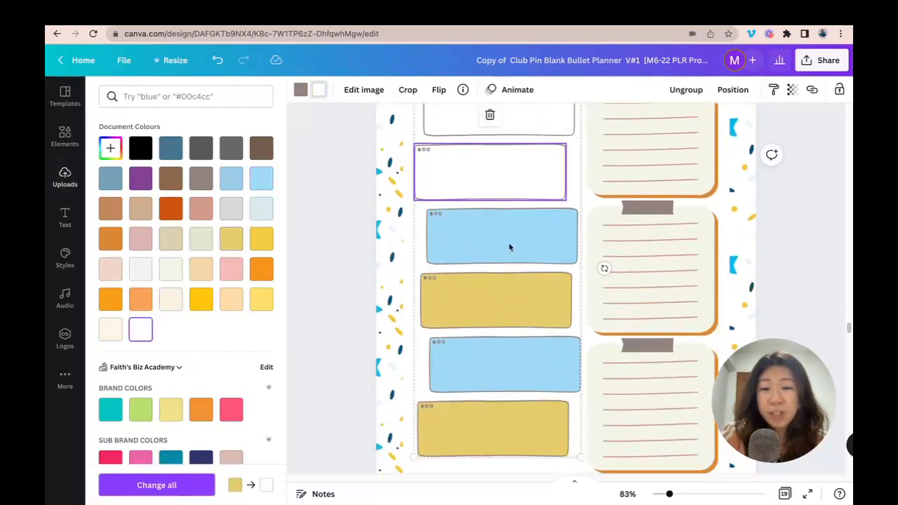
scroll(510, 247, "up", 2)
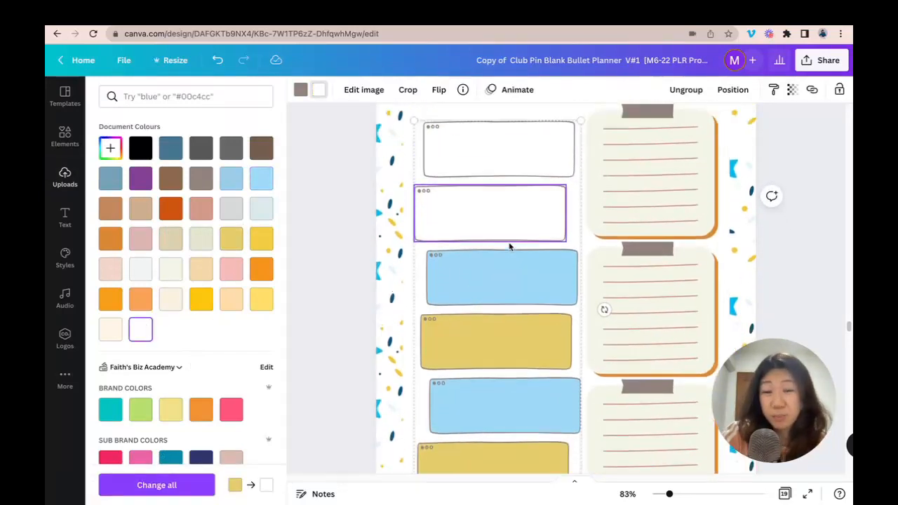
left_click(219, 61)
left_click(218, 60)
key("Escape")
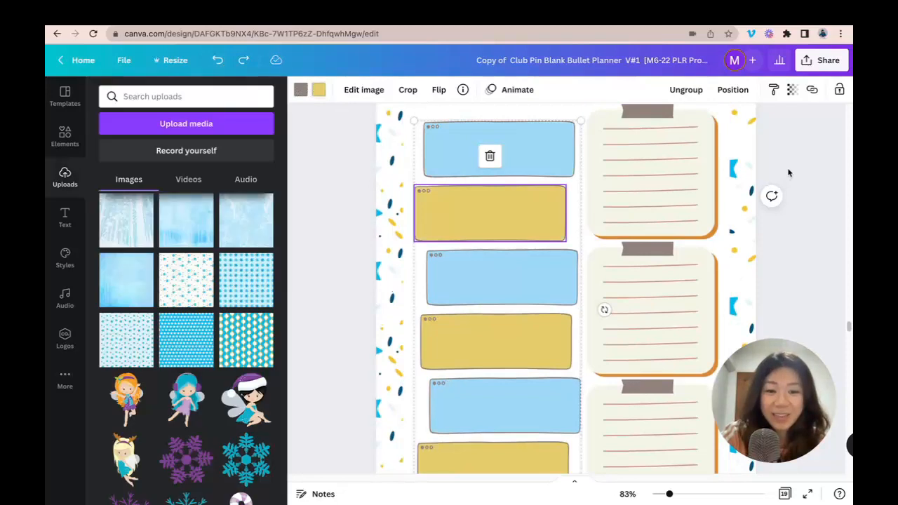
- Delete the middle and bottom lined notes from page 12, keeping only the top one
scroll(786, 174, "up", 3)
scroll(791, 185, "down", 5)
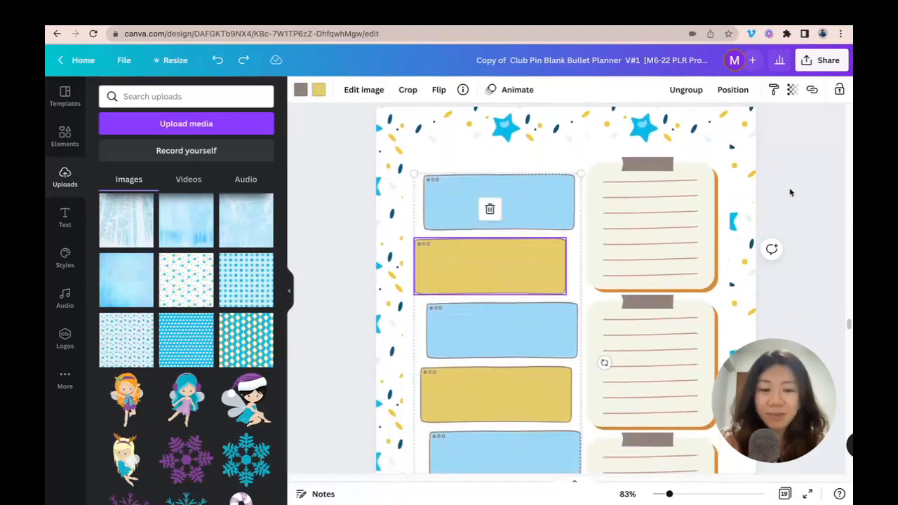
left_click(712, 205)
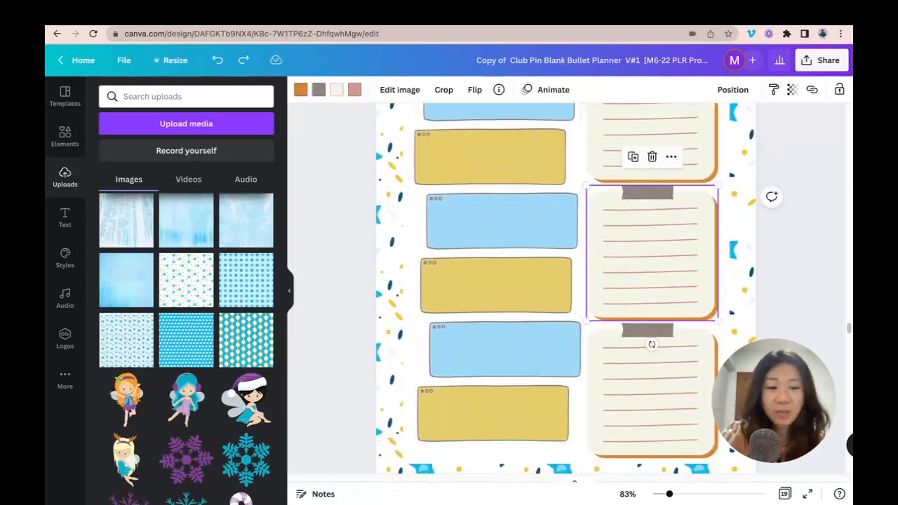
key("Delete")
left_click(707, 333)
key("Delete")
- Recolour the remaining lined note's orange shadow edge with the mustard yellow from the photo colours
scroll(806, 209, "up", 4)
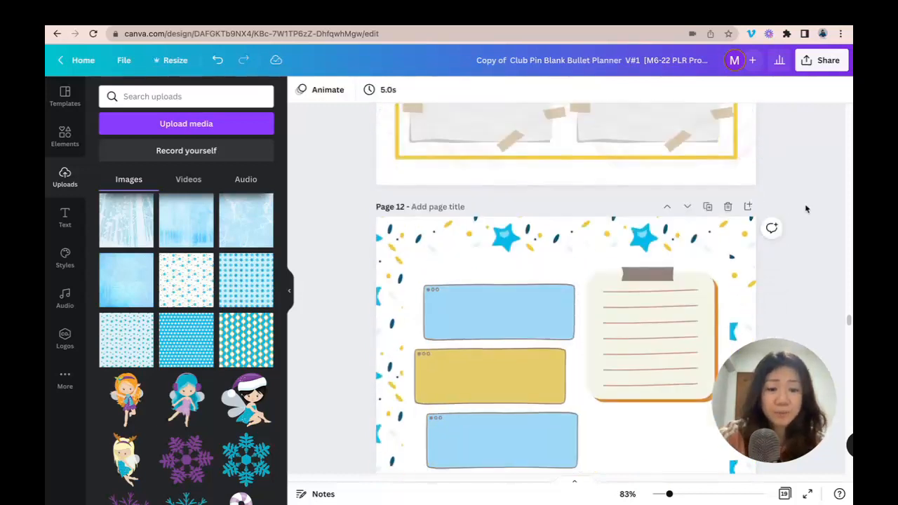
scroll(805, 208, "down", 3)
scroll(773, 189, "up", 1)
left_click(687, 126)
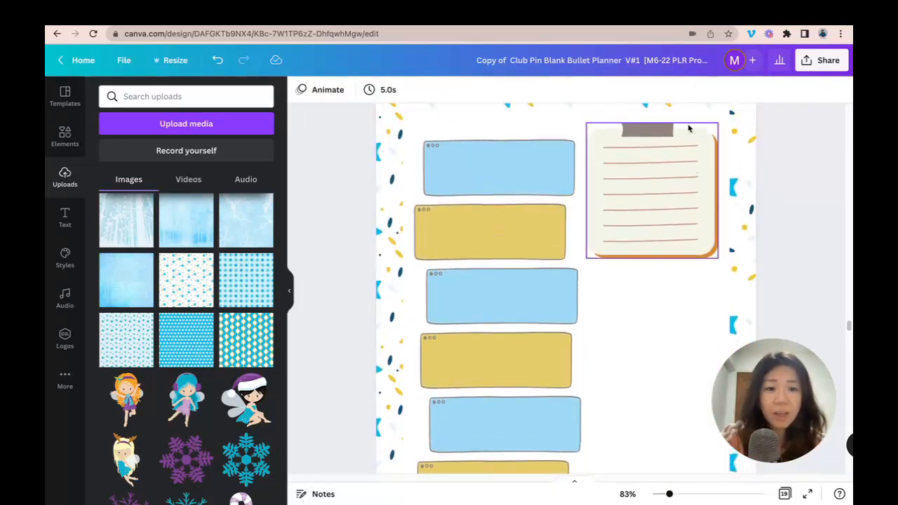
scroll(701, 147, "up", 1)
left_click(707, 160)
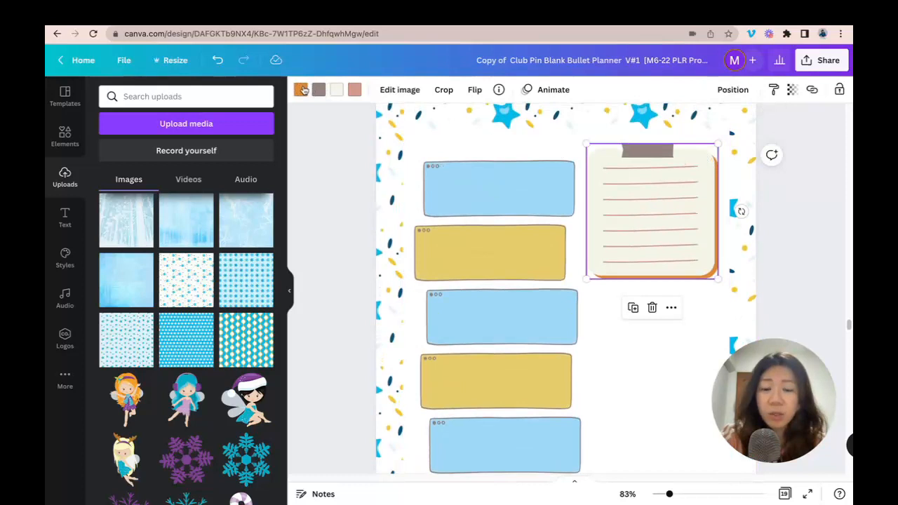
left_click(301, 89)
scroll(159, 276, "down", 3)
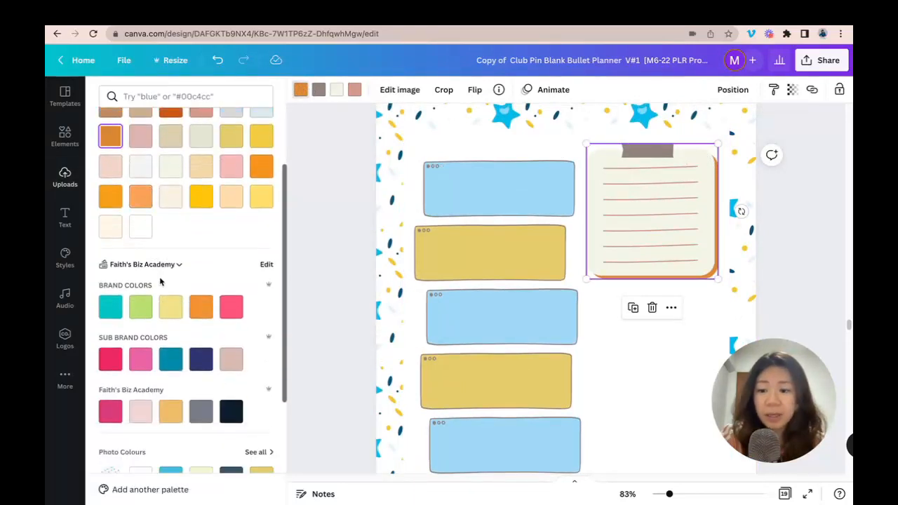
scroll(161, 277, "down", 3)
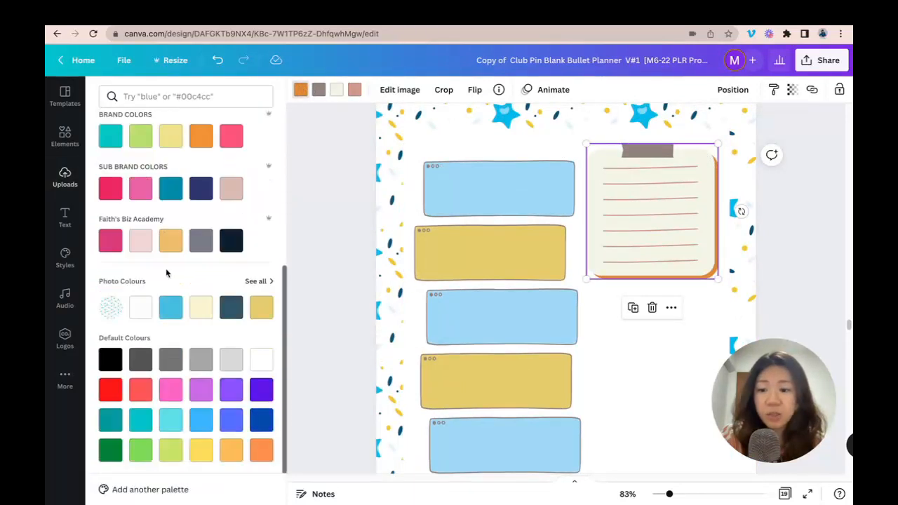
left_click(261, 307)
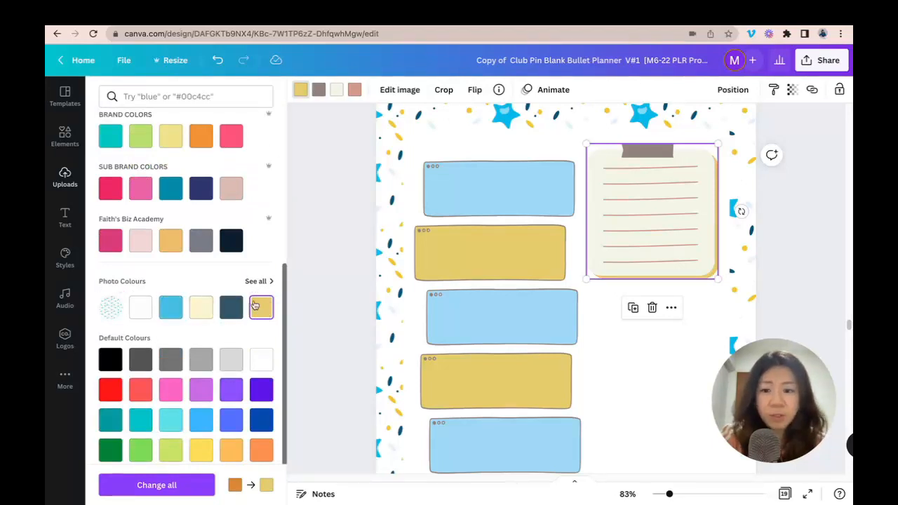
- Recolour the lined note's tape dark slate blue and its pink line colour bright blue, using the photo colours
left_click(231, 307)
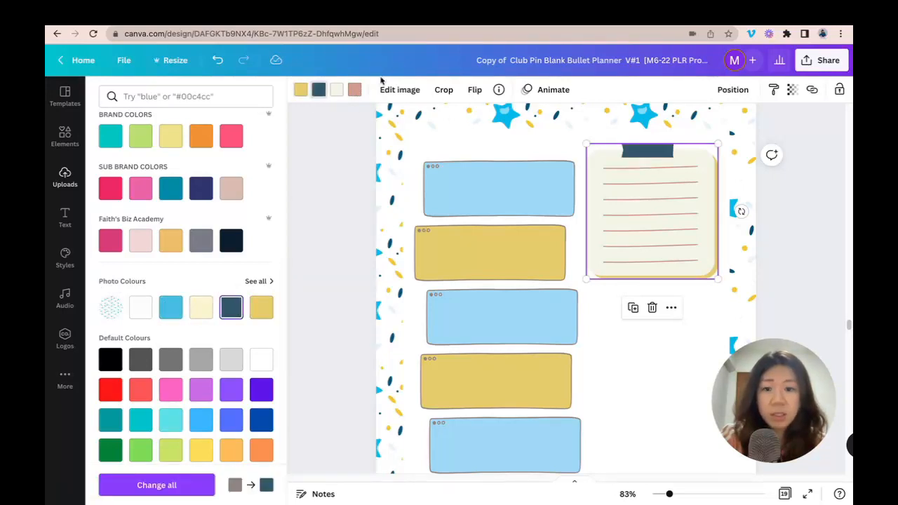
left_click(354, 89)
left_click(170, 306)
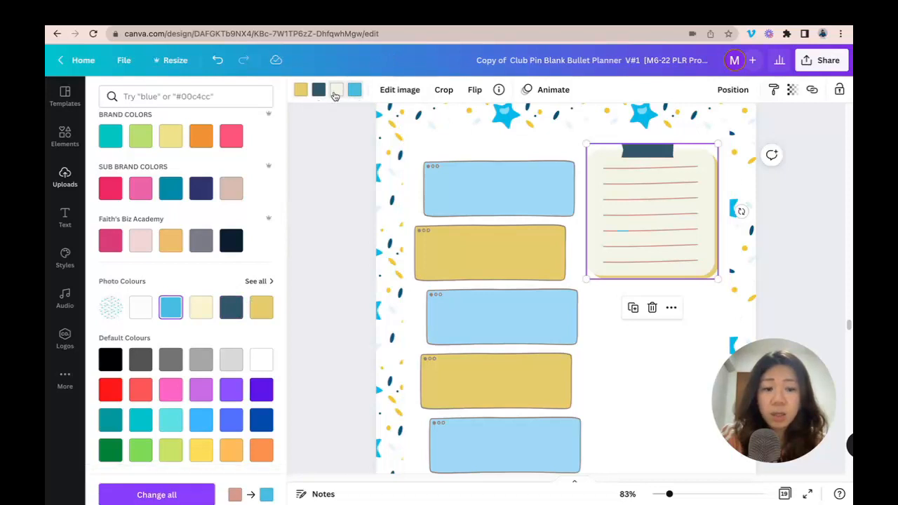
- Try light blue and white from the document colours as the lined note's paper colour
scroll(217, 274, "up", 5)
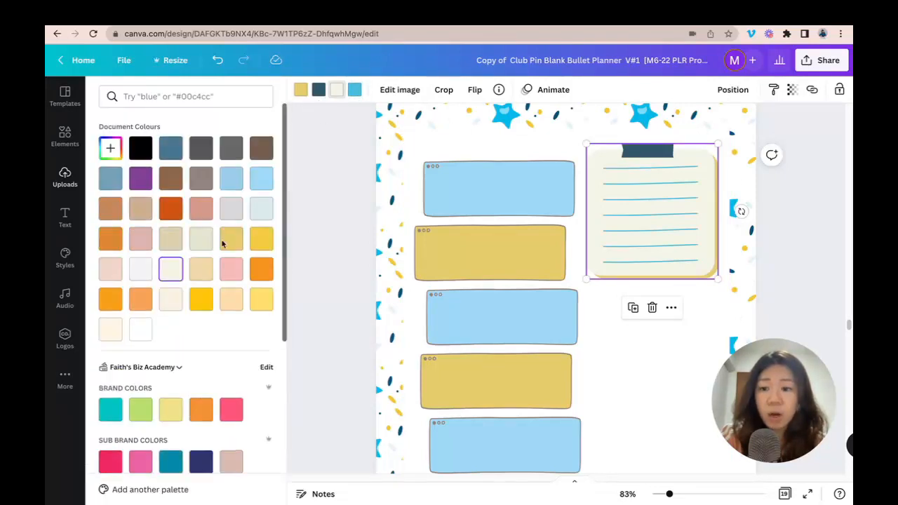
left_click(259, 178)
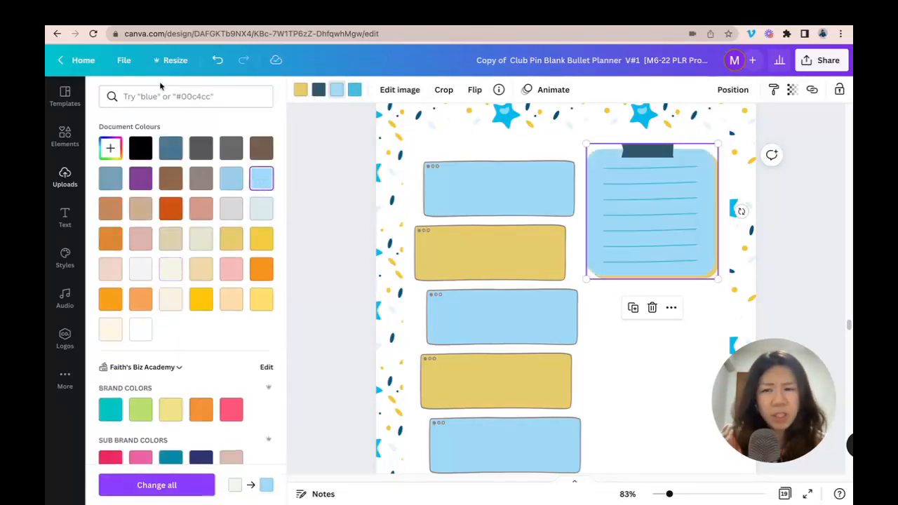
left_click(141, 329)
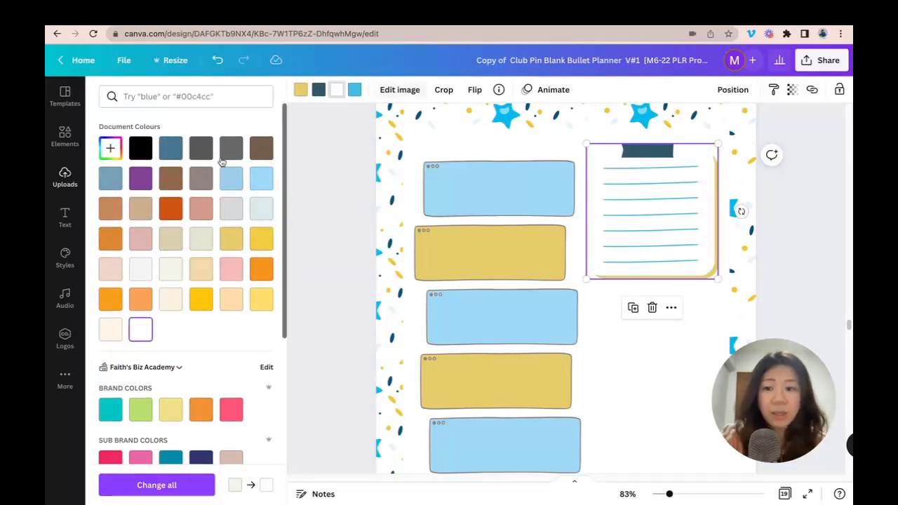
left_click(110, 148)
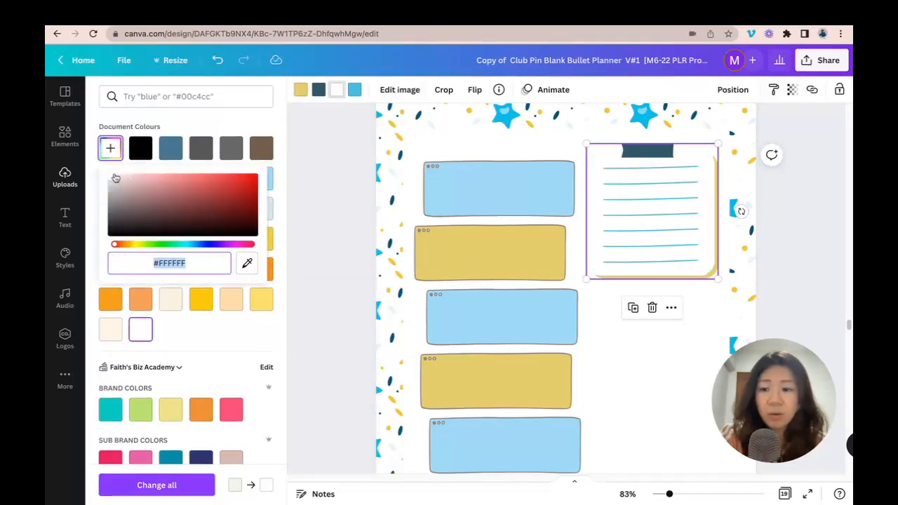
left_click(178, 315)
- Set the lined note's paper to a custom very pale blue, #EFFCFF, starting from the pale grey-blue document colour
left_click(261, 209)
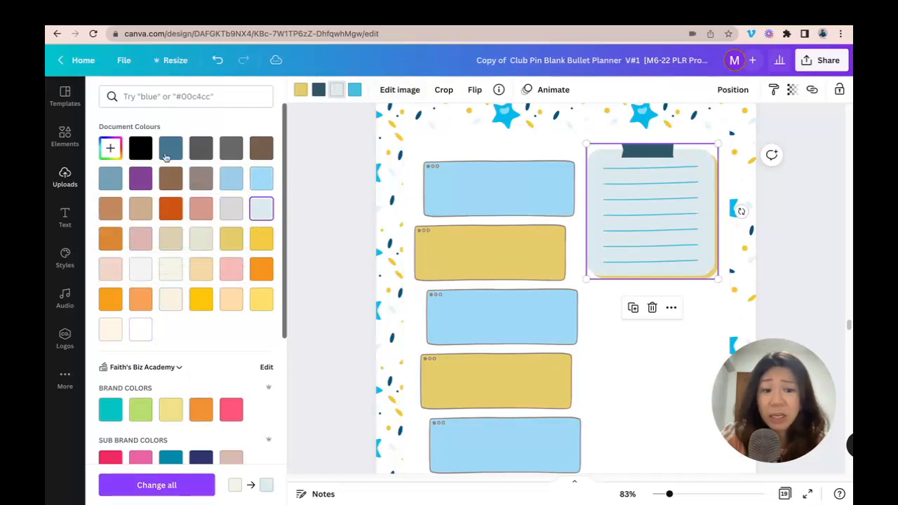
left_click(106, 155)
left_click_drag(117, 184, 121, 175)
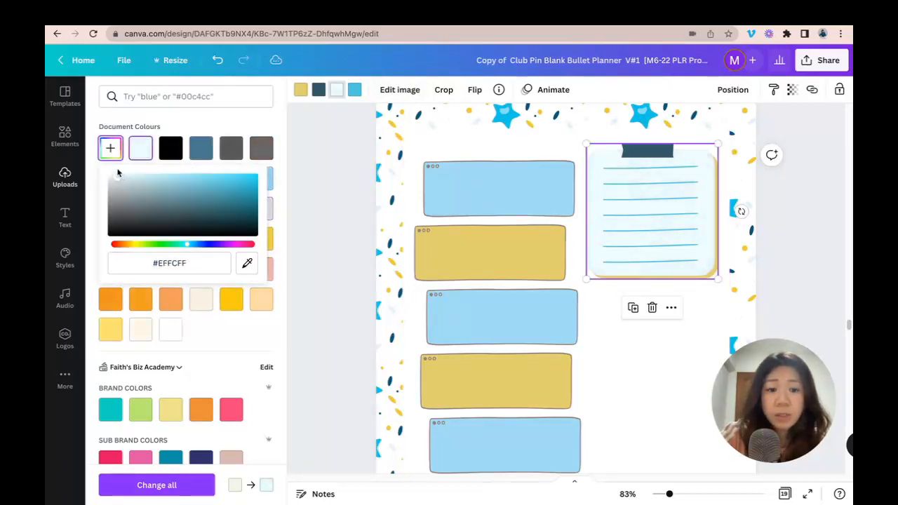
left_click(822, 197)
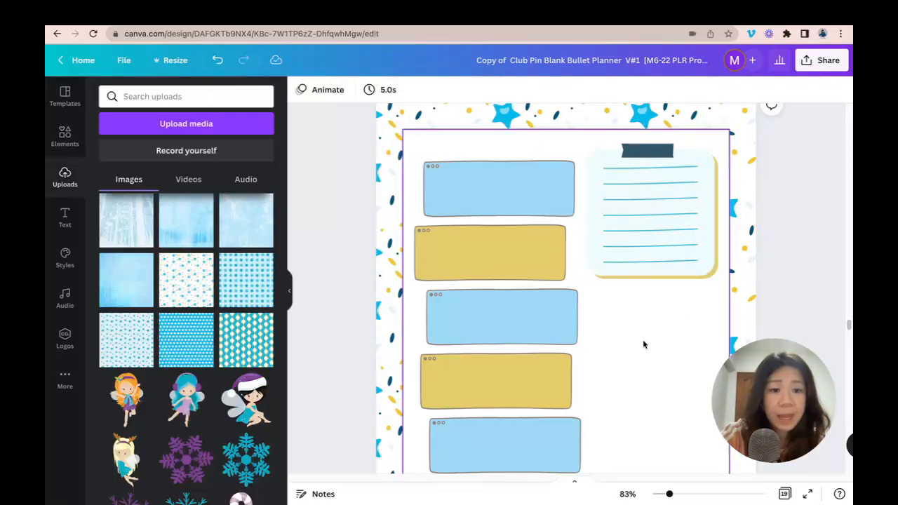
- Duplicate the recoloured lined note twice and stack the copies beneath it at the middle and bottom of page 12
left_click_drag(669, 494, 661, 494)
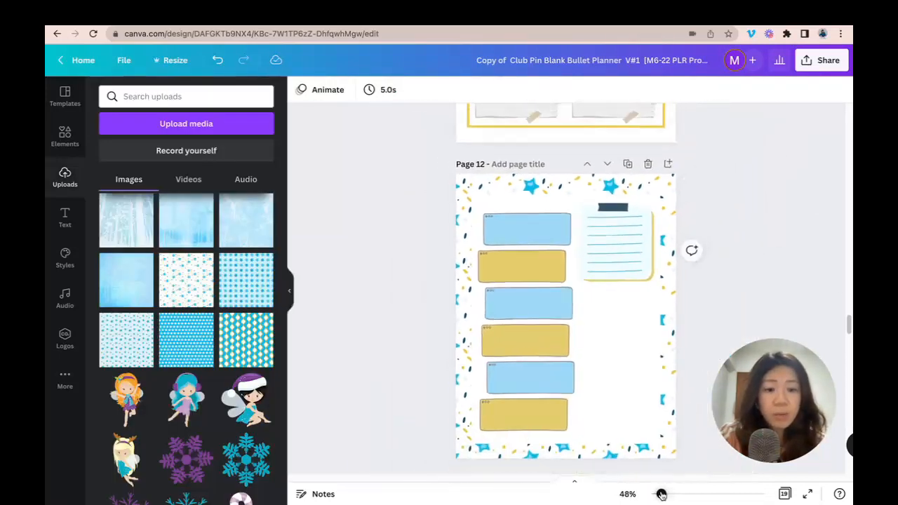
left_click(647, 207)
key("super+d")
left_click_drag(635, 241, 621, 379)
key("super+d")
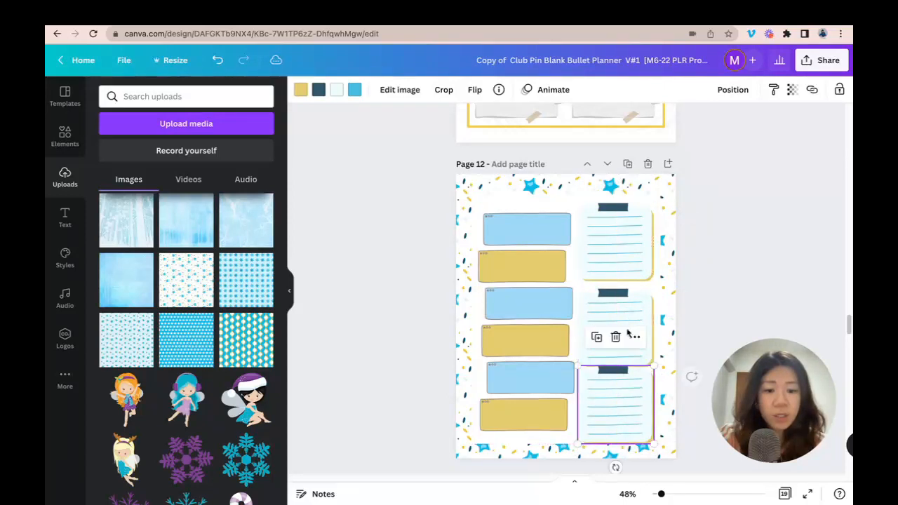
- Shift the middle lined note on page 12 slightly to even out the gaps between the three notes
left_click_drag(660, 494, 674, 494)
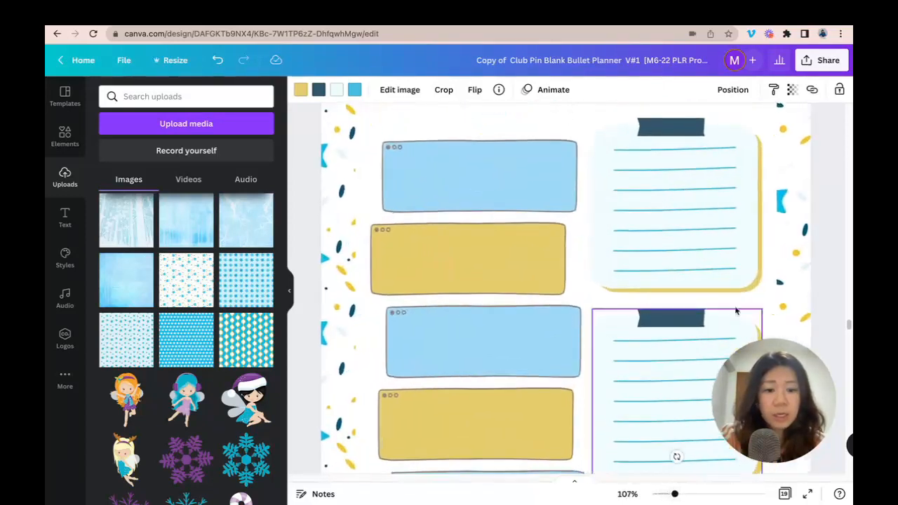
scroll(747, 279, "down", 1)
scroll(748, 279, "up", 1)
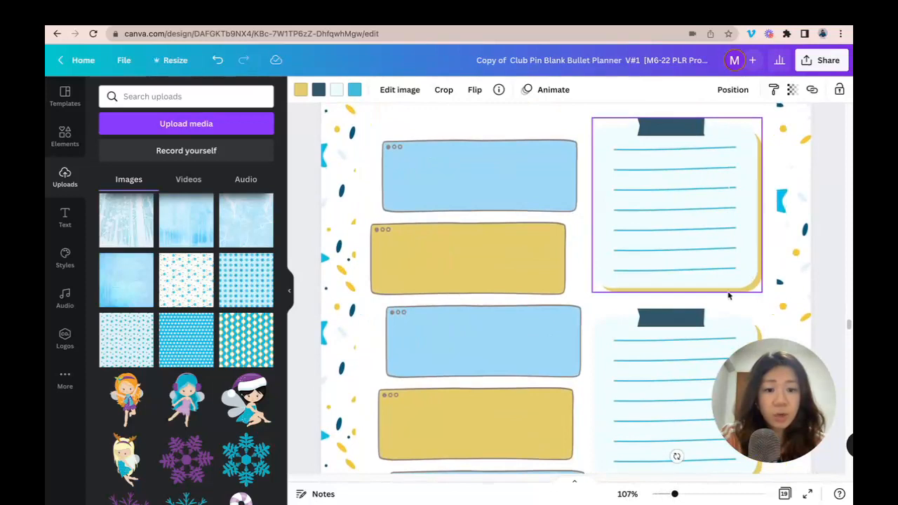
scroll(690, 265, "up", 3)
scroll(691, 253, "down", 6)
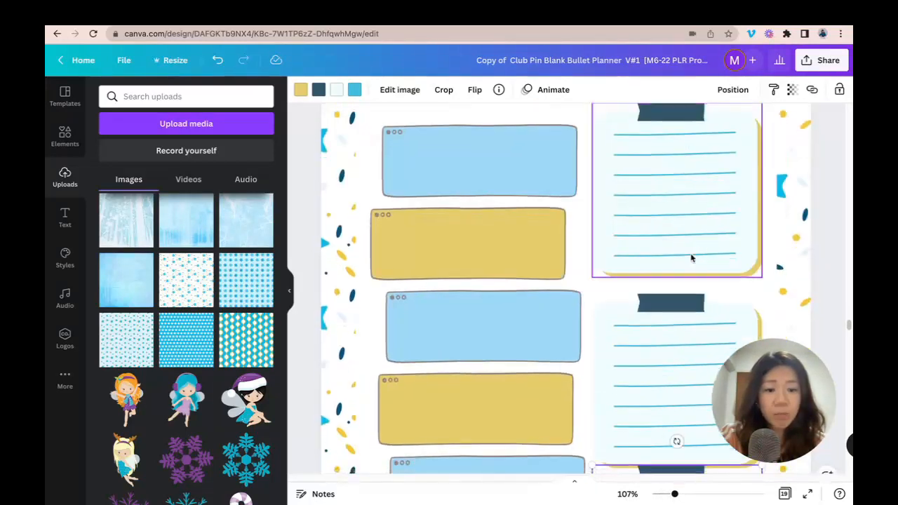
scroll(693, 231, "up", 3)
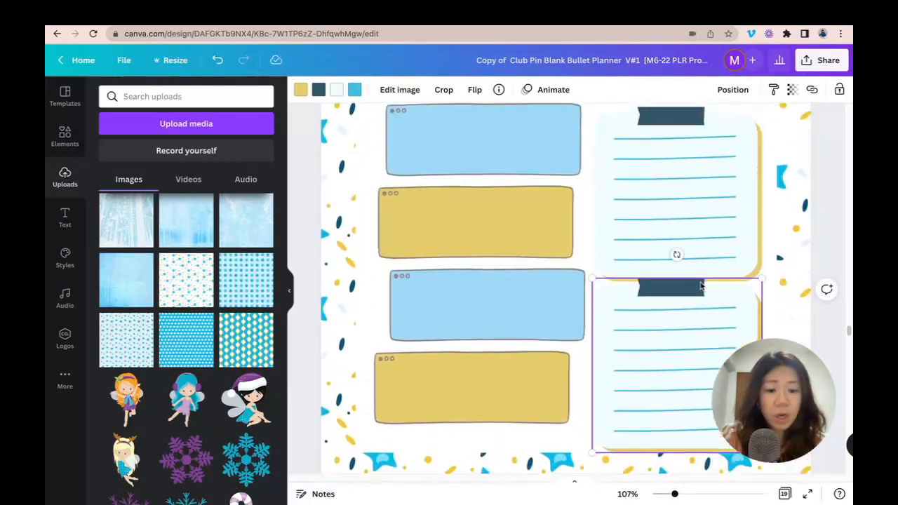
left_click_drag(665, 356, 681, 300)
scroll(697, 311, "up", 3)
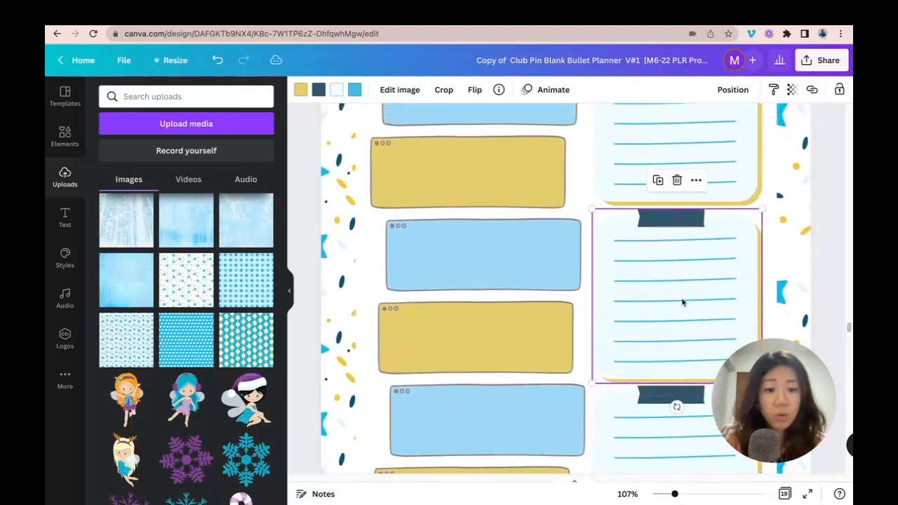
- Select all three lined notes together and check their alignment and even-spacing options
left_click(736, 176)
left_click(722, 290, "shift")
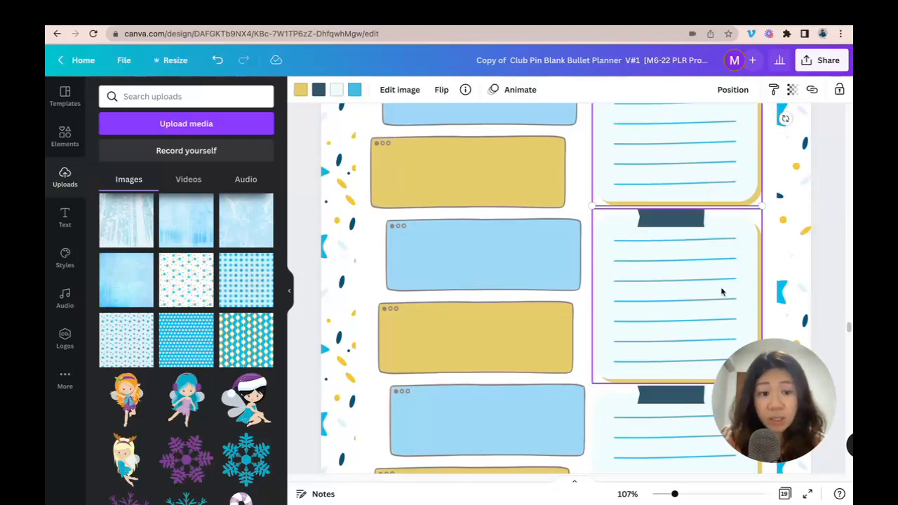
left_click(678, 441, "shift")
left_click_drag(676, 493, 663, 493)
left_click(758, 95)
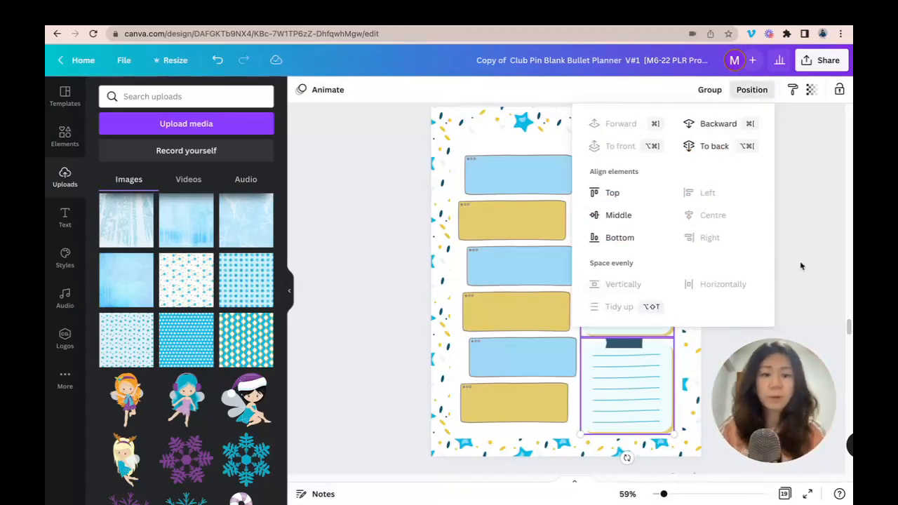
left_click(699, 254)
left_click(716, 240)
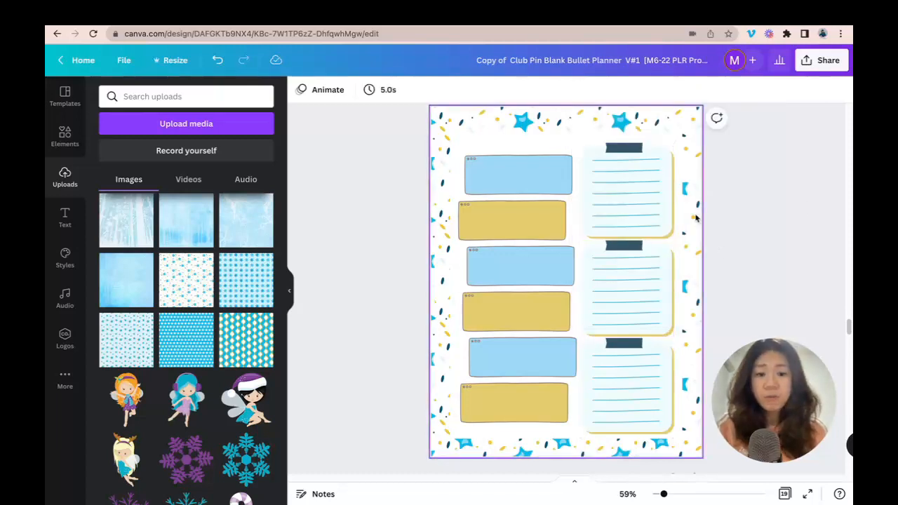
- Add the blue-haired fairy image to page 12, shrink it and place it in the page's bottom-left corner
scroll(180, 329, "down", 1)
scroll(181, 329, "down", 3)
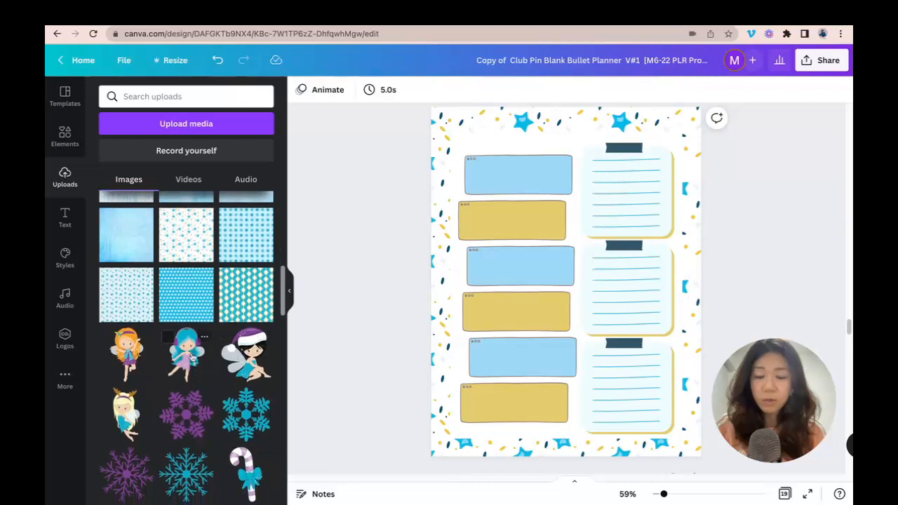
left_click(188, 354)
left_click_drag(662, 184, 571, 247)
left_click_drag(527, 280, 472, 375)
left_click_drag(530, 342, 501, 370)
left_click_drag(454, 397, 459, 388)
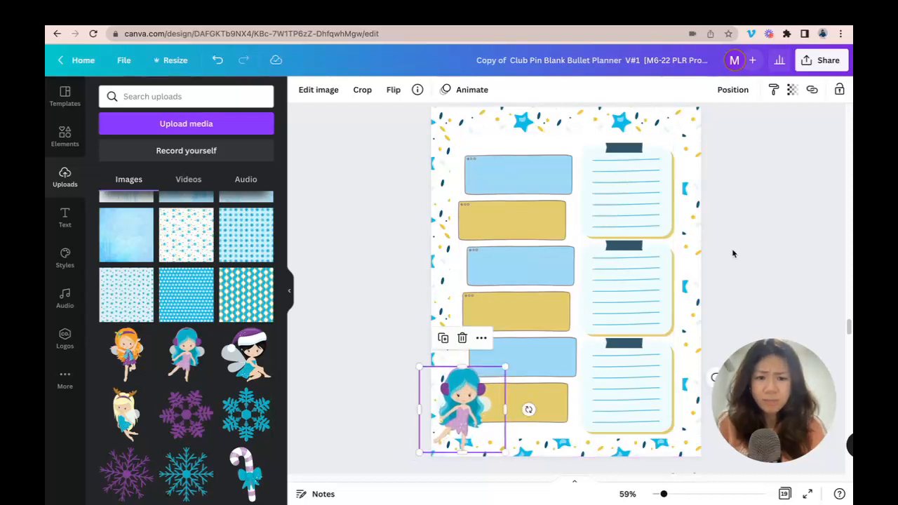
left_click(747, 249)
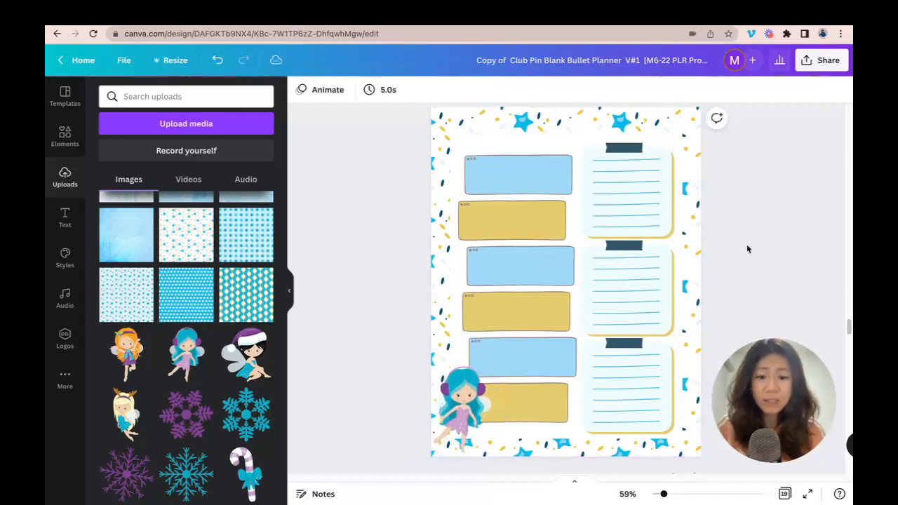
- Duplicate page 14 in the page overview and open the copy for editing
left_click(784, 493)
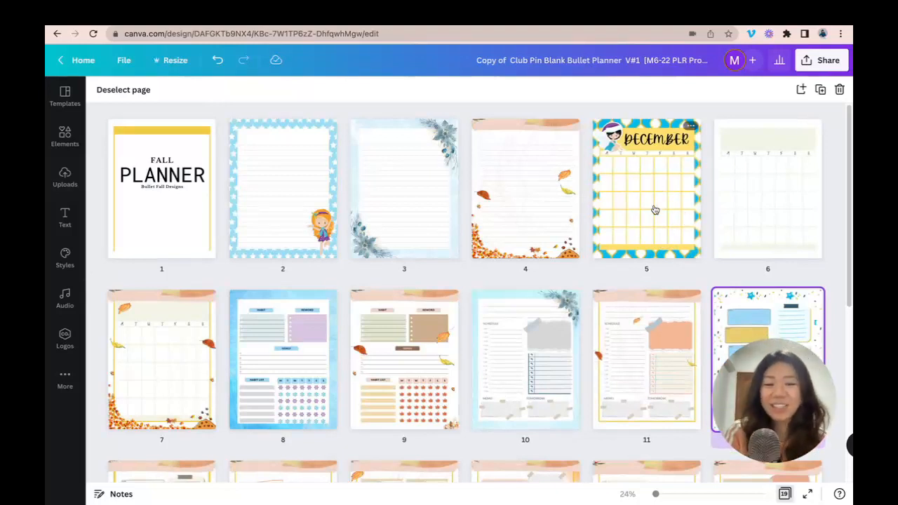
scroll(665, 196, "down", 3)
scroll(632, 204, "down", 1)
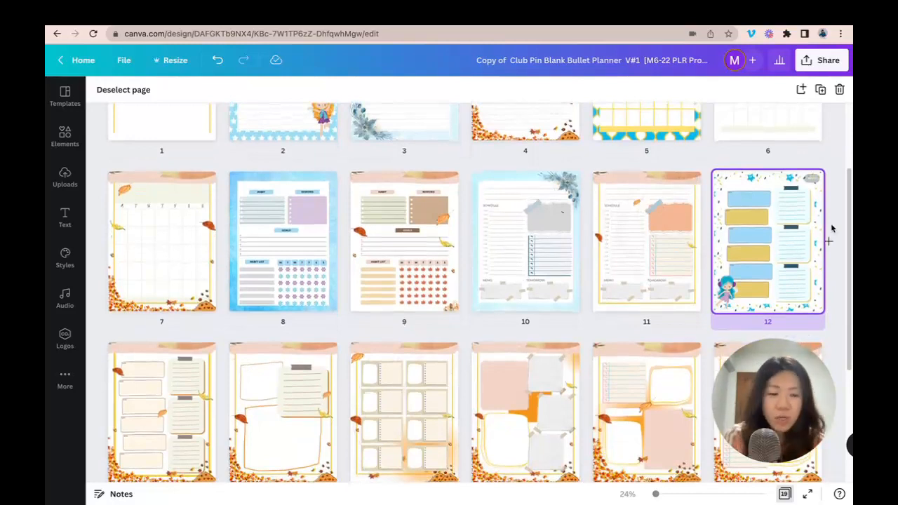
scroll(799, 228, "down", 1)
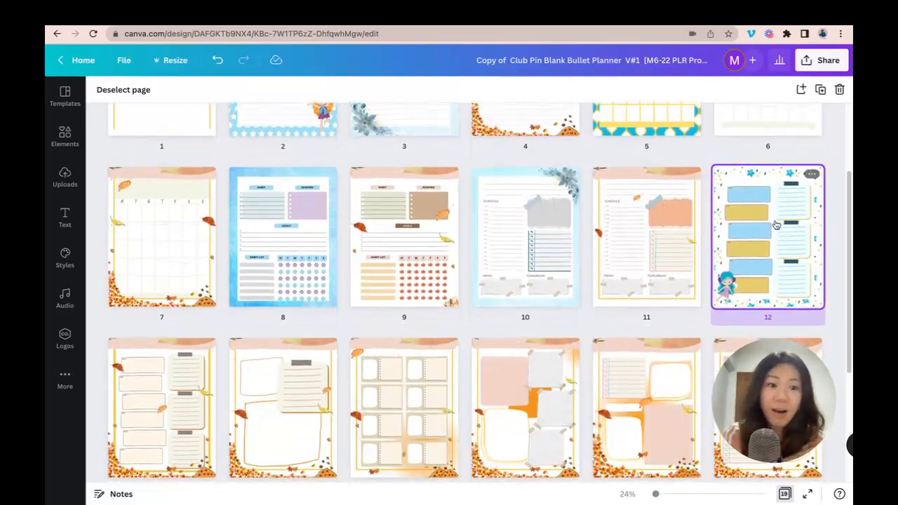
scroll(775, 225, "down", 5)
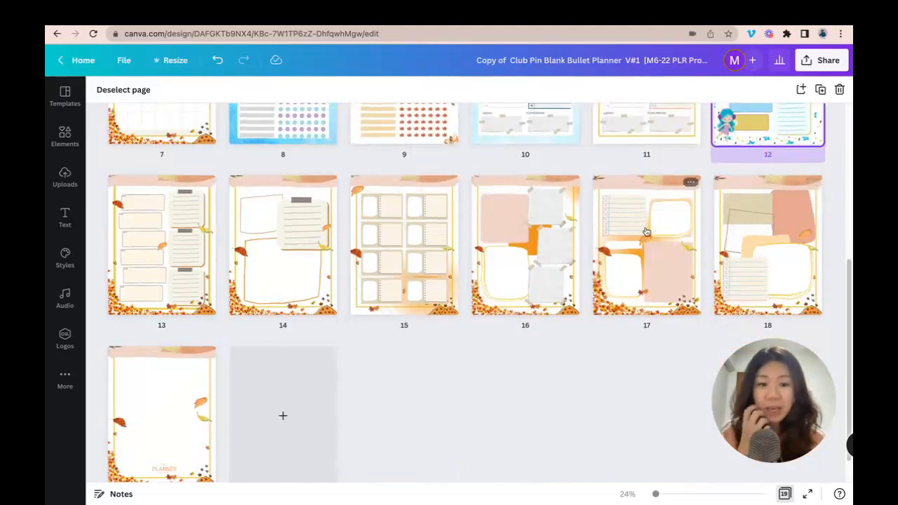
scroll(743, 224, "up", 2)
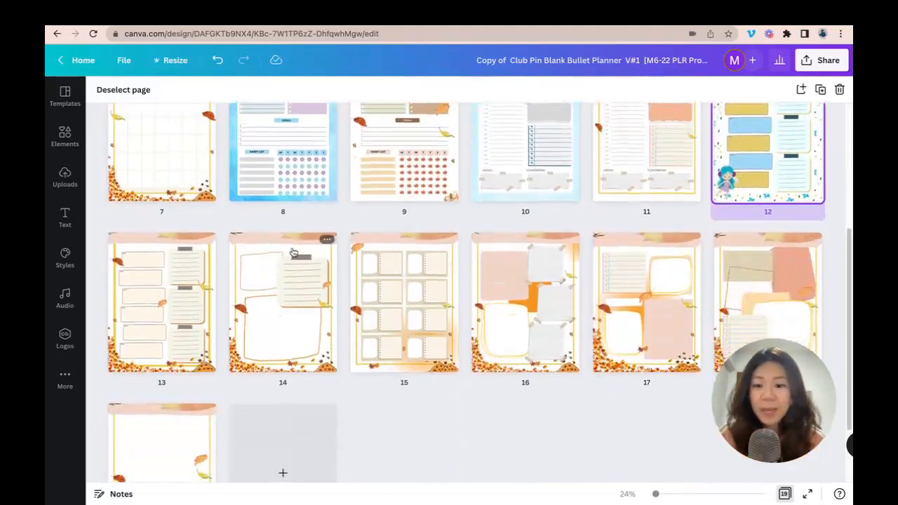
left_click(327, 240)
left_click(368, 274)
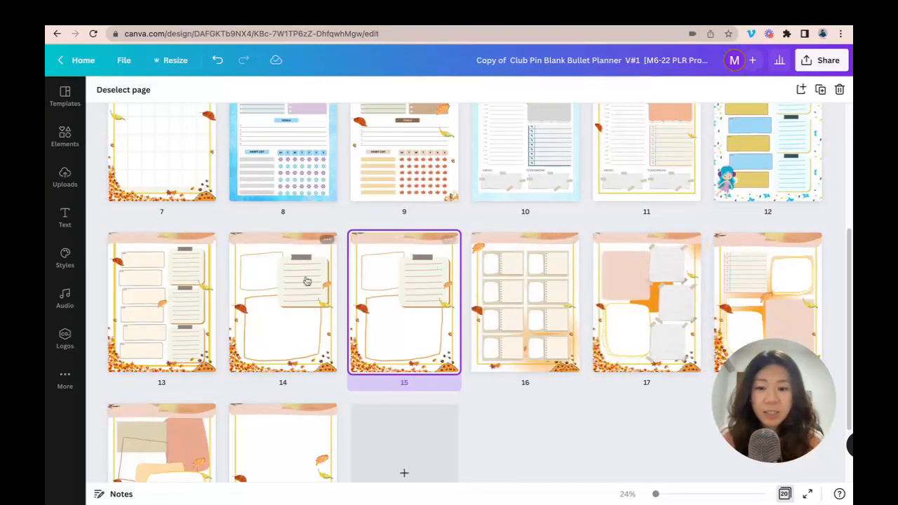
double_click(397, 324)
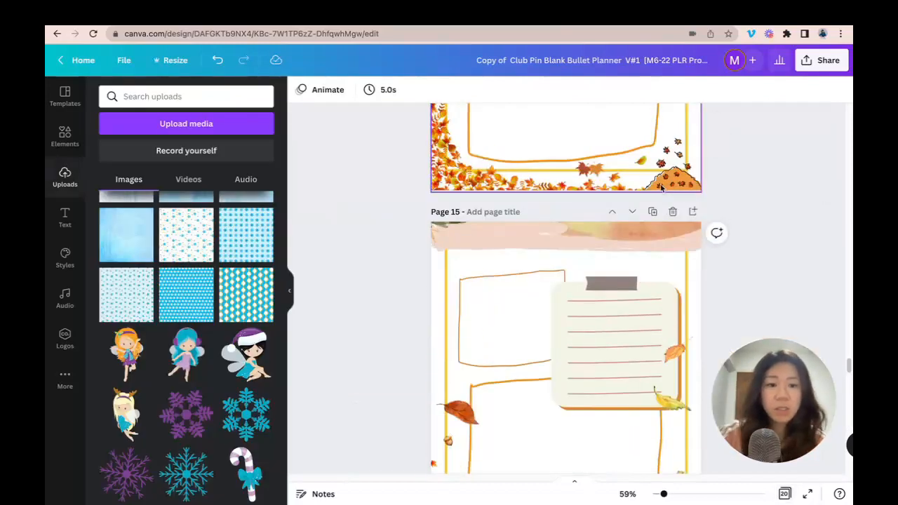
- Delete the watercolour header band and the large loose autumn leaves from page 15
left_click(659, 242)
key("Delete")
left_click(676, 358)
key("Delete")
left_click(681, 400)
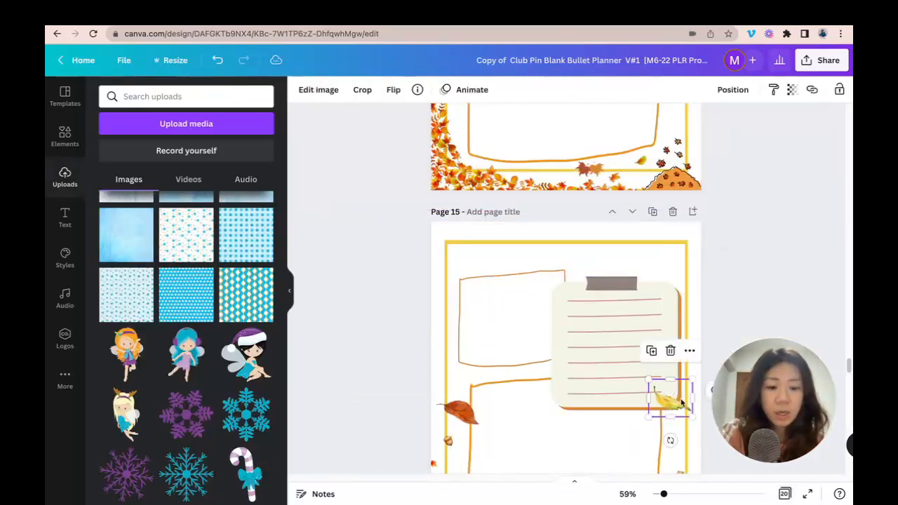
key("Delete")
scroll(563, 337, "down", 2)
left_click(460, 322)
key("Delete")
- Delete the remaining acorns, small leaves and autumn leaf border from the lower part of page 15
scroll(477, 344, "down", 1)
left_click(446, 421)
key("Delete")
left_click(449, 330)
key("Delete")
left_click(588, 439)
key("Delete")
left_click(678, 366)
key("Delete")
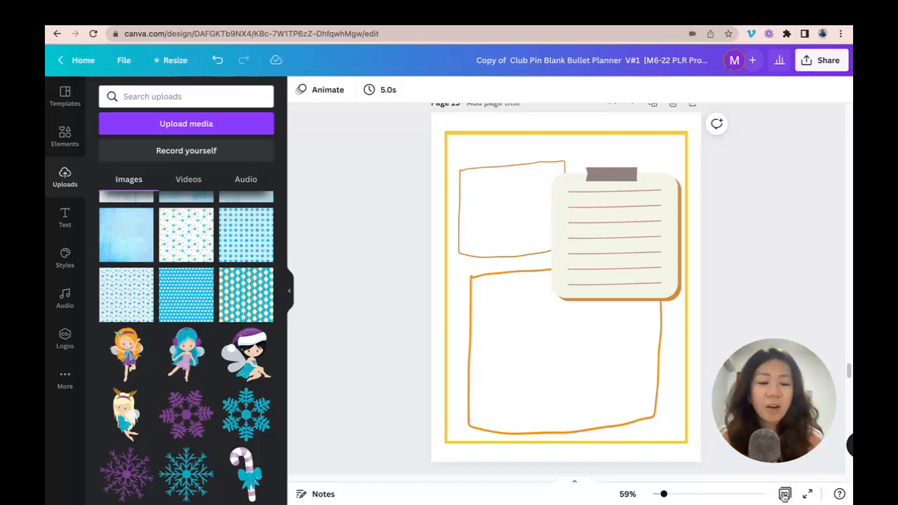
- Review the page overview, reopen page 15 and delete its yellow rectangular frame
left_click(784, 495)
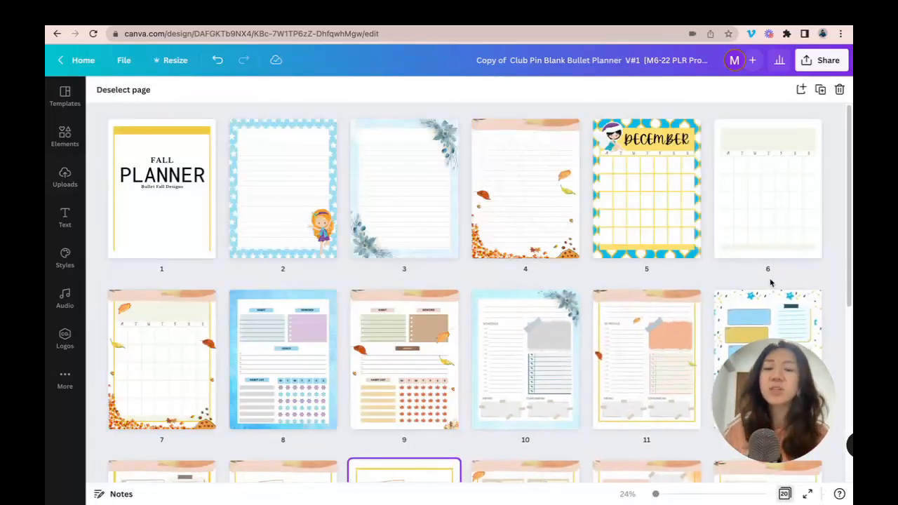
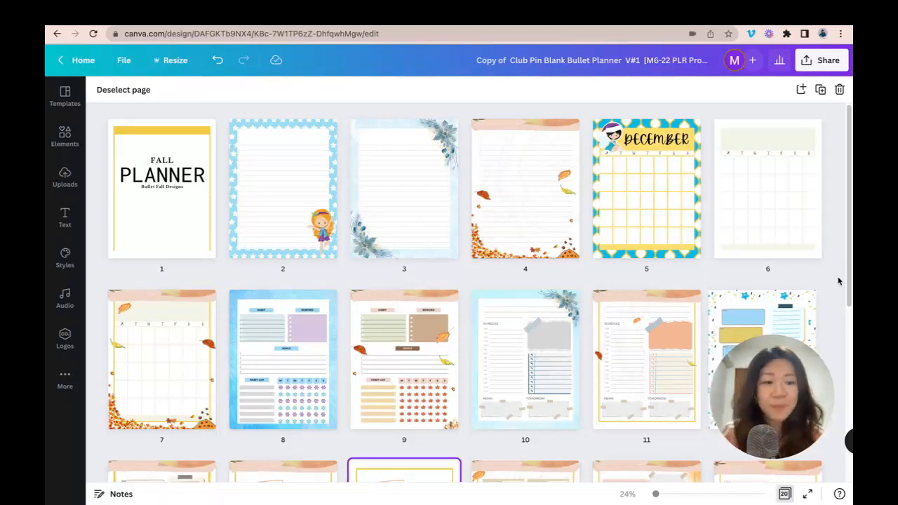
scroll(824, 277, "down", 5)
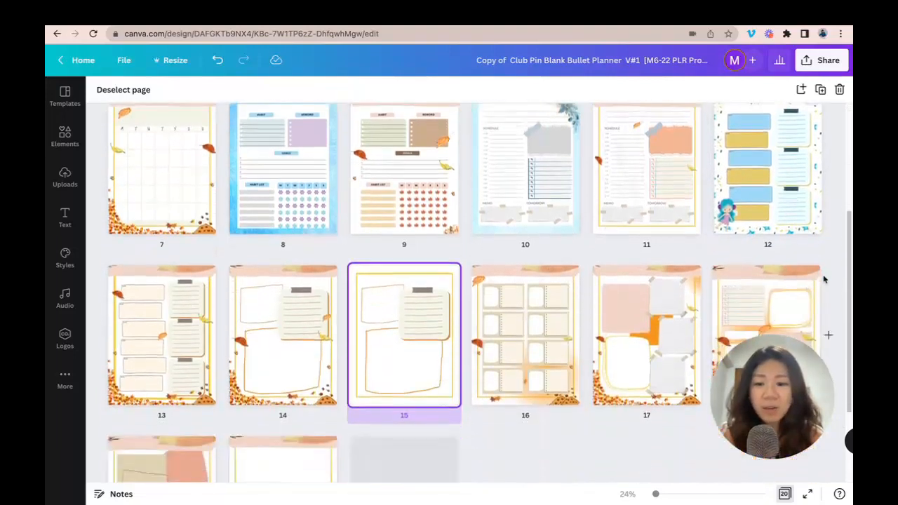
double_click(413, 363)
left_click(575, 135)
key("BackSpace")
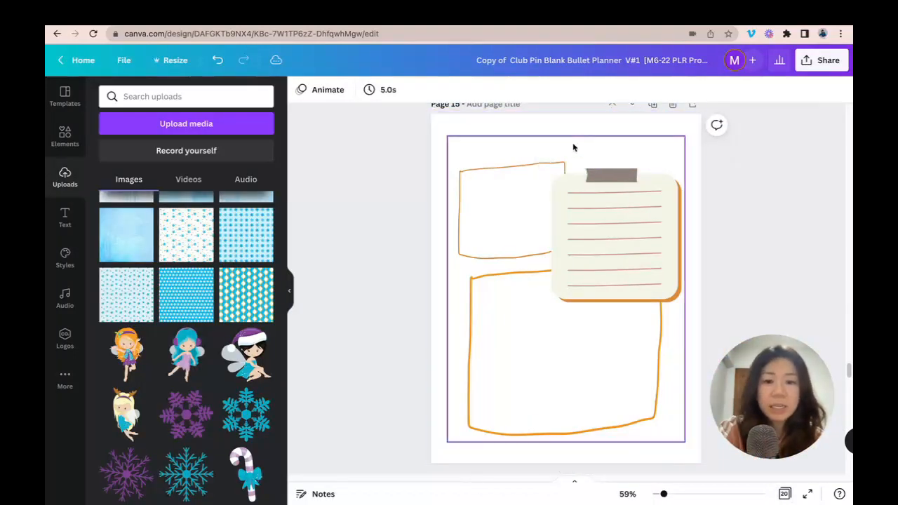
- Delete the cream lined note from page 15
left_click(634, 194)
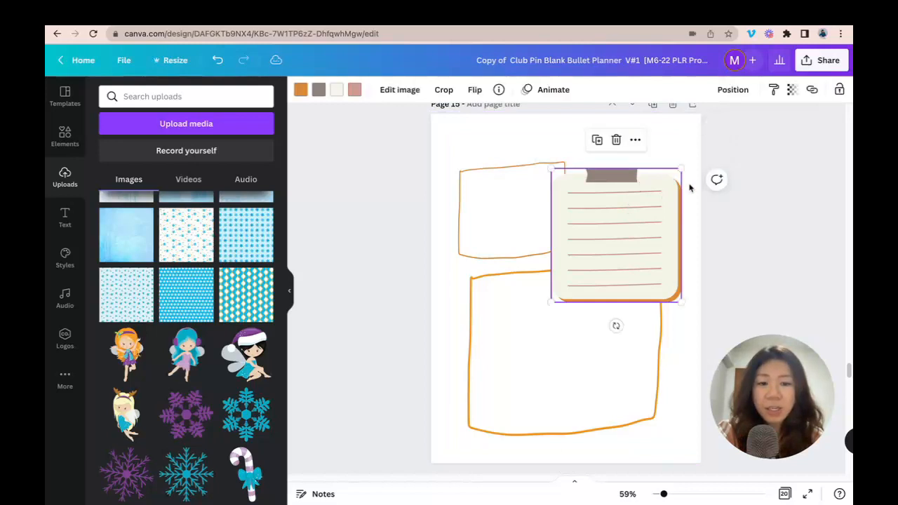
scroll(708, 202, "up", 3)
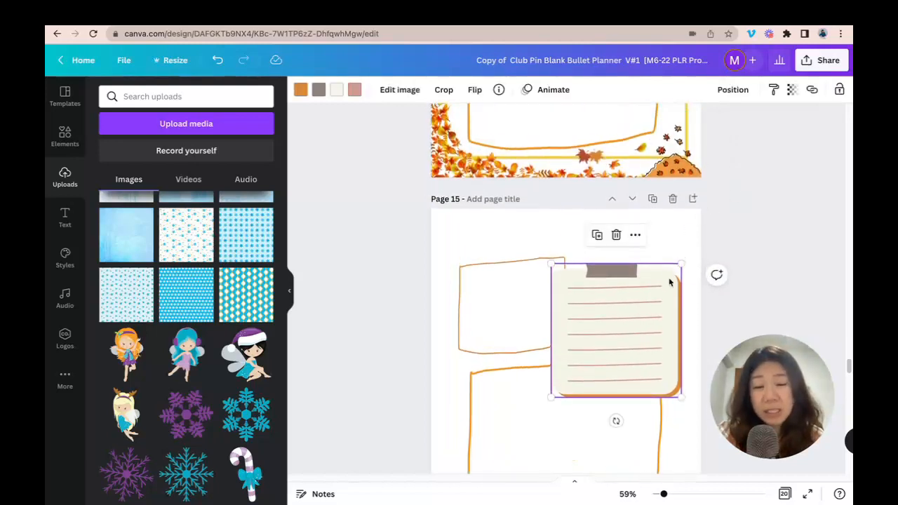
key("Delete")
- Copy the top blue lined note from page 12 to page 15, enlarging it to fill the cream note's former place
scroll(707, 241, "up", 20)
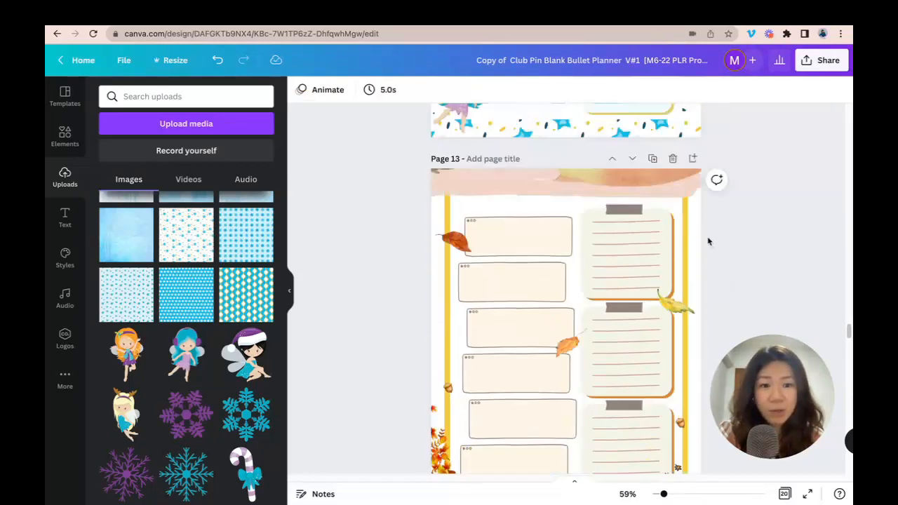
left_click(661, 185)
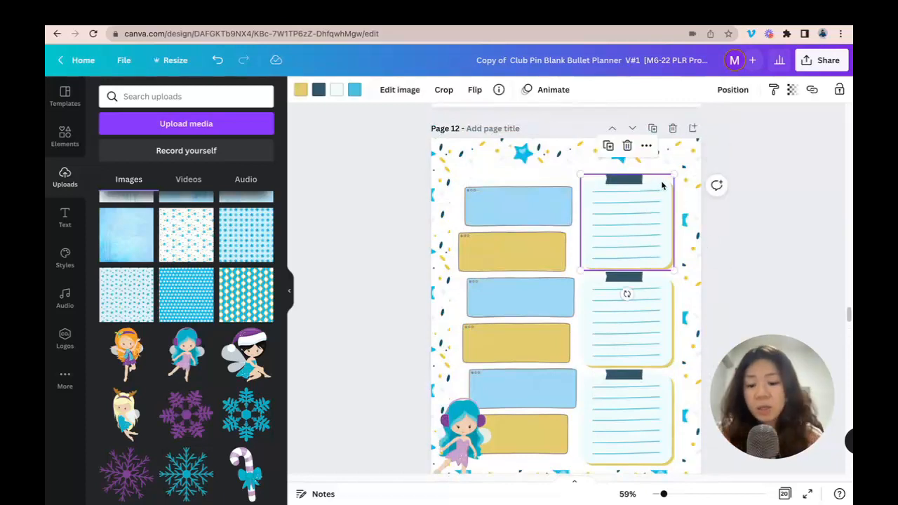
scroll(782, 212, "down", 20)
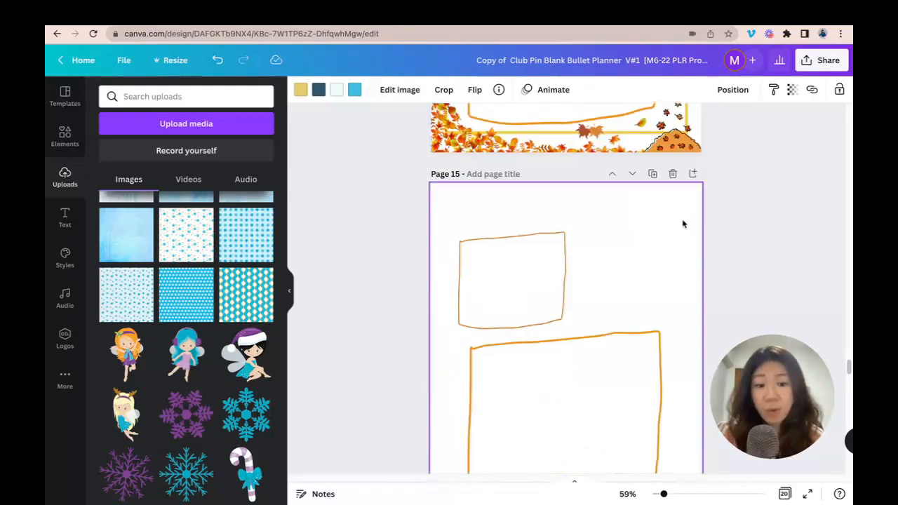
key("ctrl+v")
left_click_drag(579, 316, 563, 375)
left_click_drag(643, 287, 648, 294)
key("Escape")
scroll(760, 243, "up", 2)
scroll(760, 243, "down", 5)
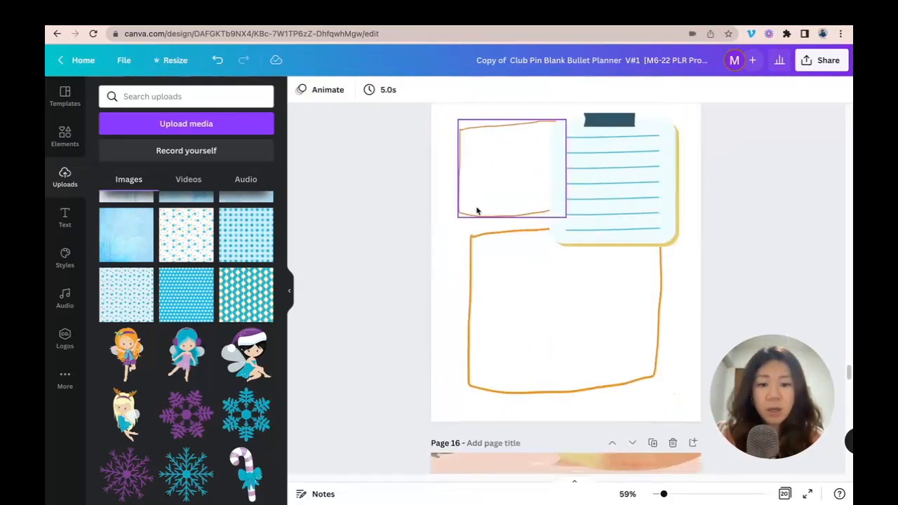
- Recolour page 15's small hand-drawn frame dark blue and its large hand-drawn frame grey-blue
left_click(473, 130)
left_click(300, 89)
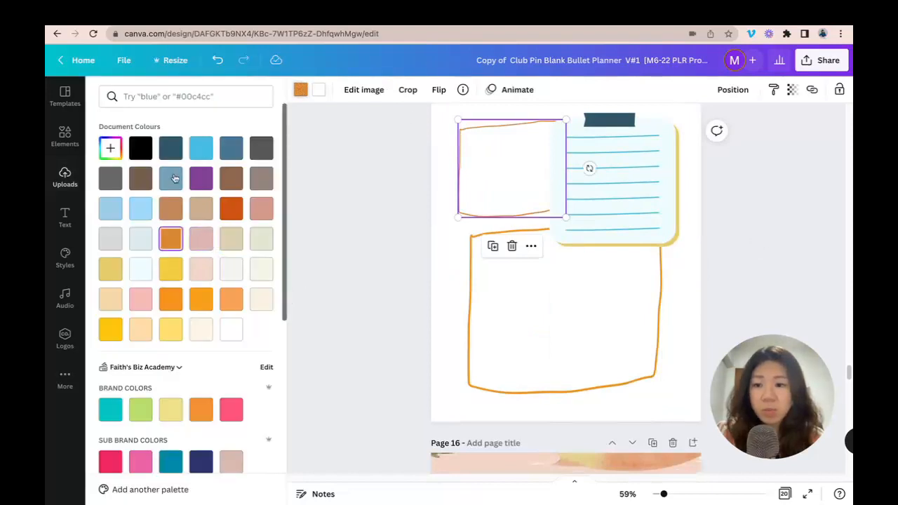
left_click(226, 148)
left_click(474, 344)
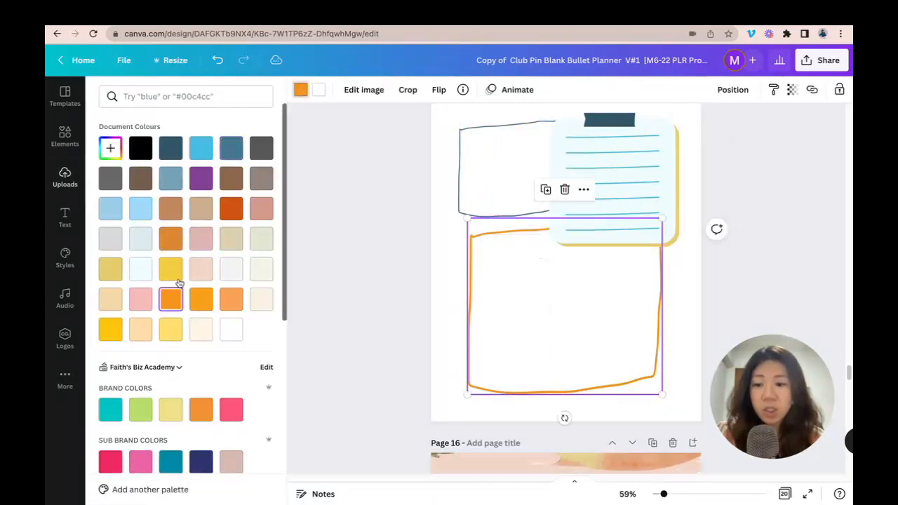
left_click(171, 178)
left_click(773, 245)
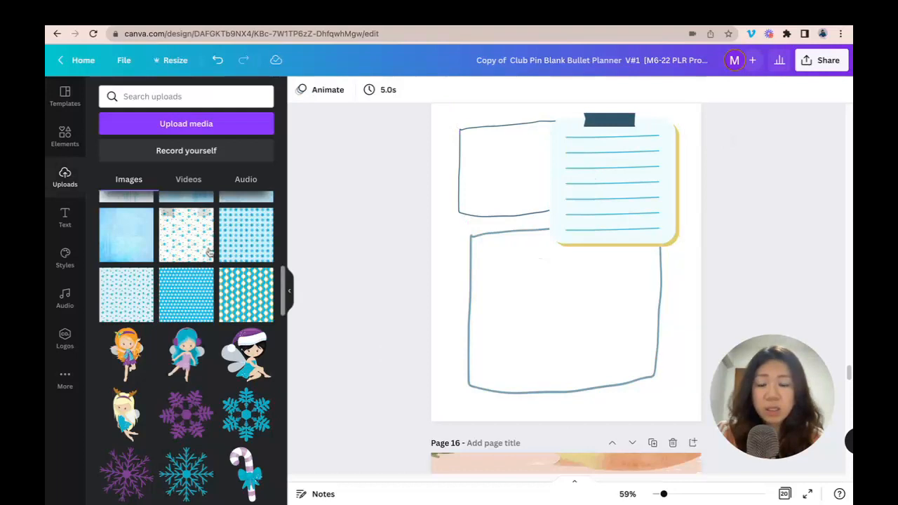
- Try the pale-blue star pattern as the background of page 15
scroll(238, 295, "up", 2)
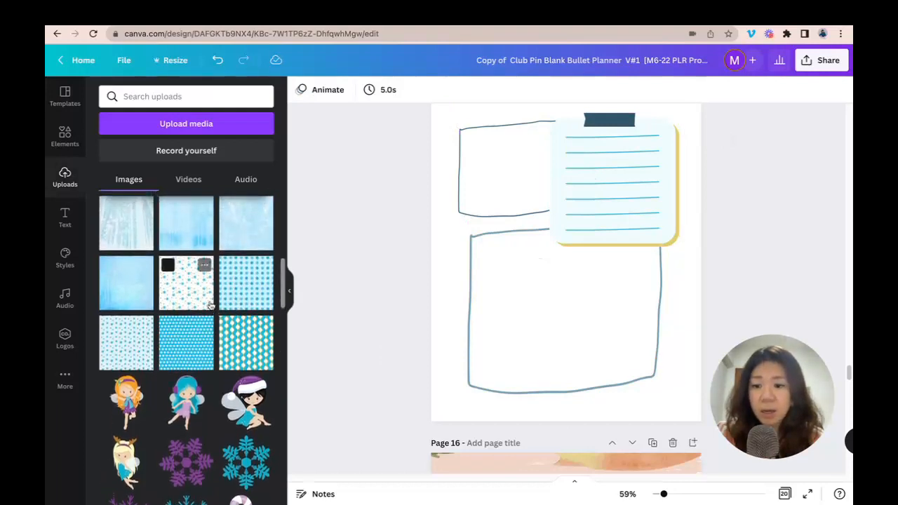
left_click(124, 390)
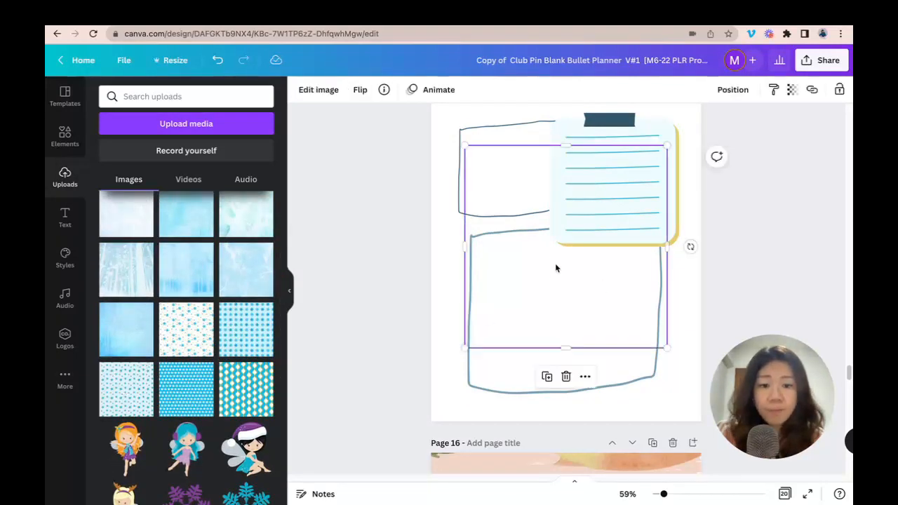
scroll(555, 268, "up", 2)
left_click_drag(500, 287, 473, 219)
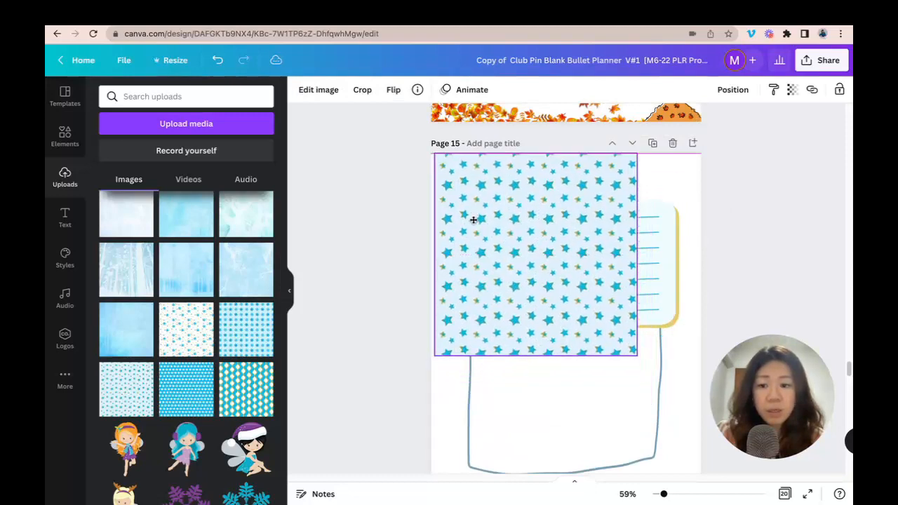
key("super+z")
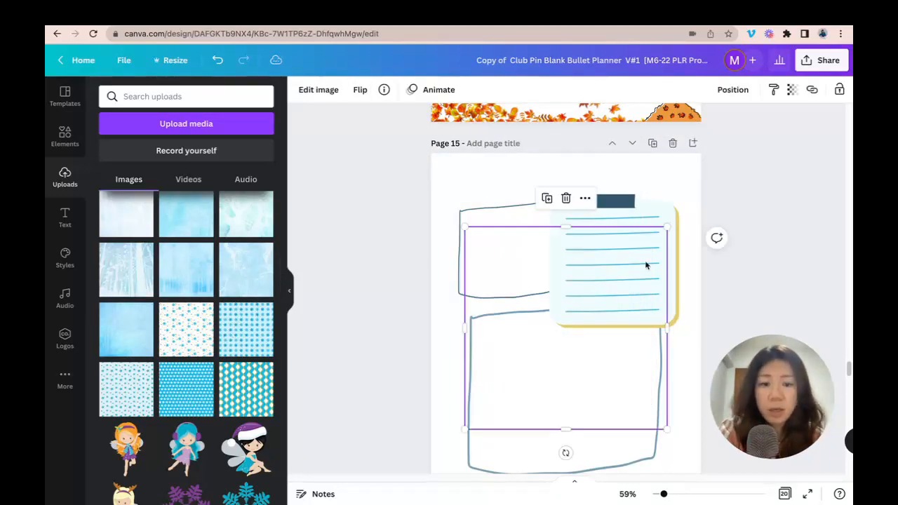
- Align the blue snowflake pattern with page 15's top-left corner, enlarge it to cover the page and send it to the back
left_click_drag(542, 309, 496, 249)
scroll(761, 236, "down", 2)
left_click_drag(637, 293, 780, 439)
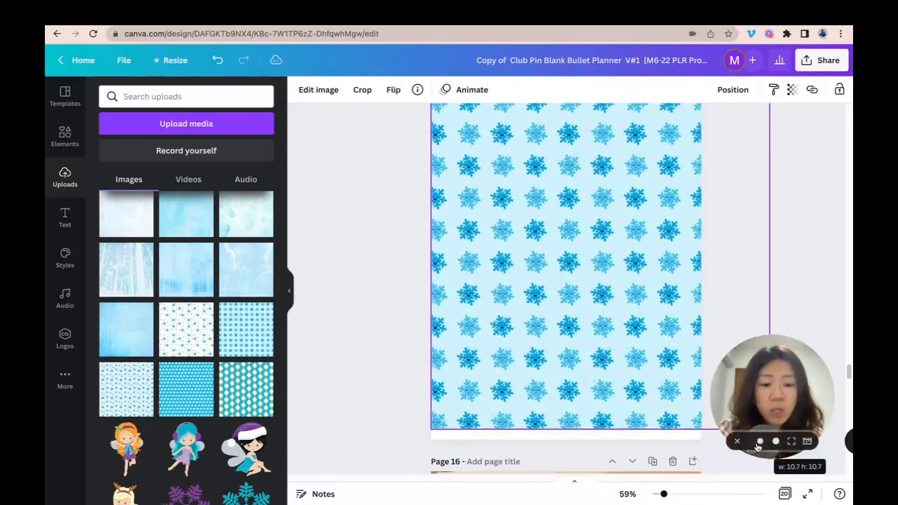
left_click(729, 89)
left_click(691, 146)
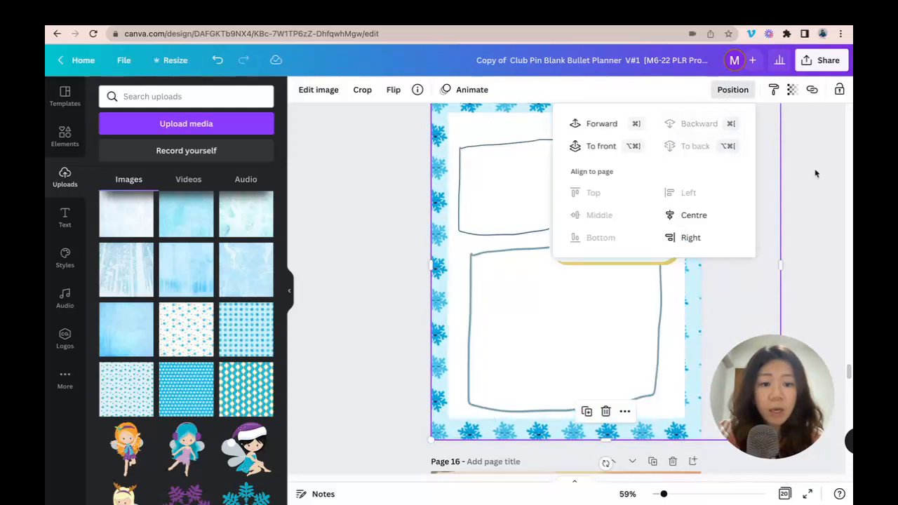
left_click(775, 174)
- Shift the snowflake background image slightly left within page 15 so snowflakes fill both side borders
scroll(754, 219, "up", 2)
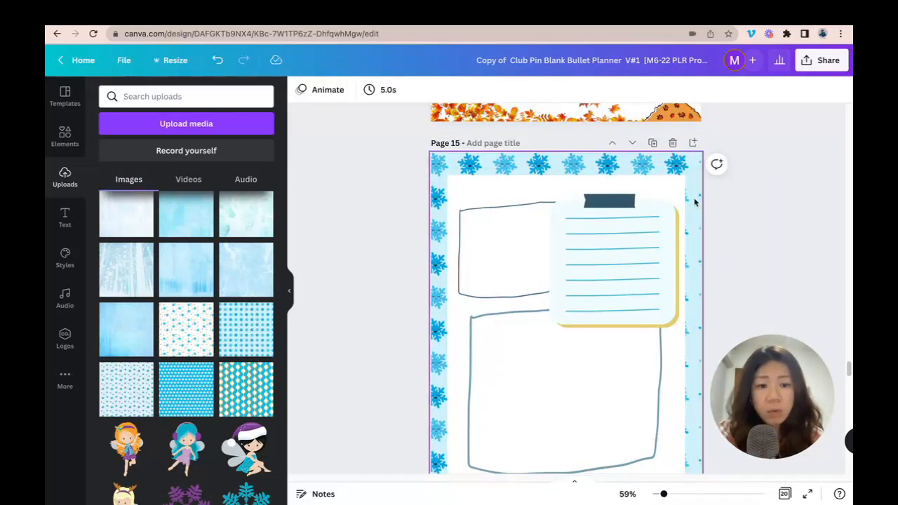
scroll(694, 200, "down", 1)
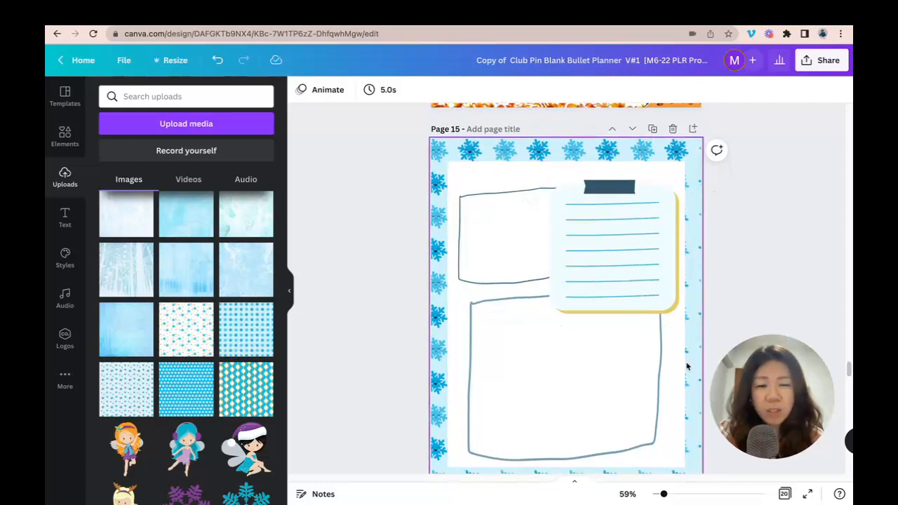
double_click(685, 150)
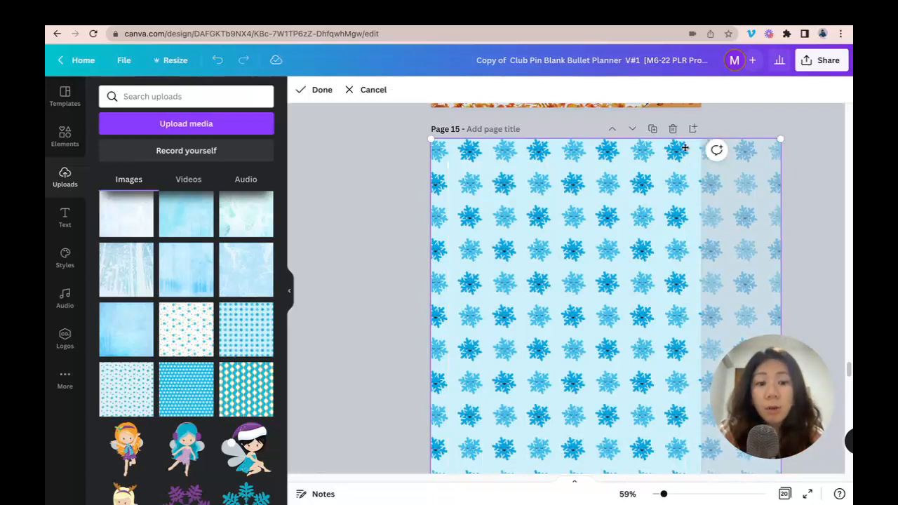
mouse_move(680, 150)
left_mouse_down()
mouse_move(662, 149)
mouse_move(670, 148)
left_mouse_up()
left_click(782, 120)
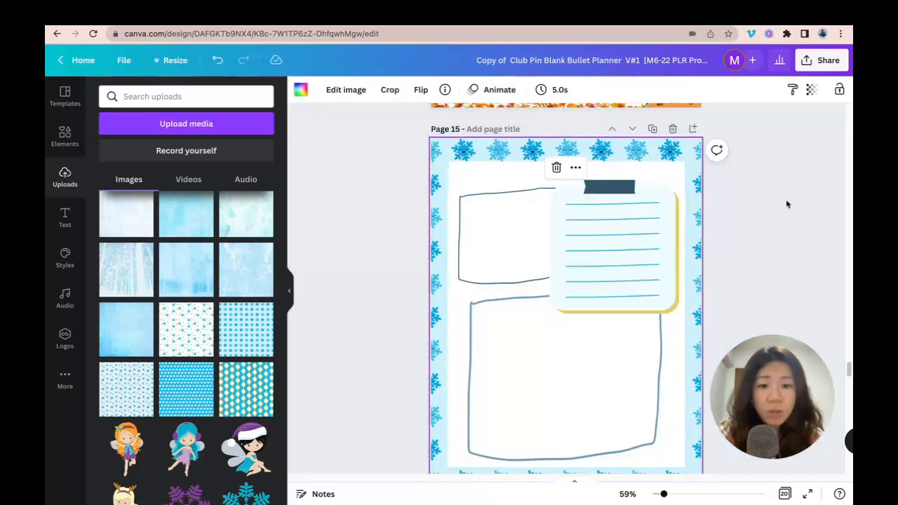
scroll(784, 204, "down", 4)
scroll(708, 175, "up", 1)
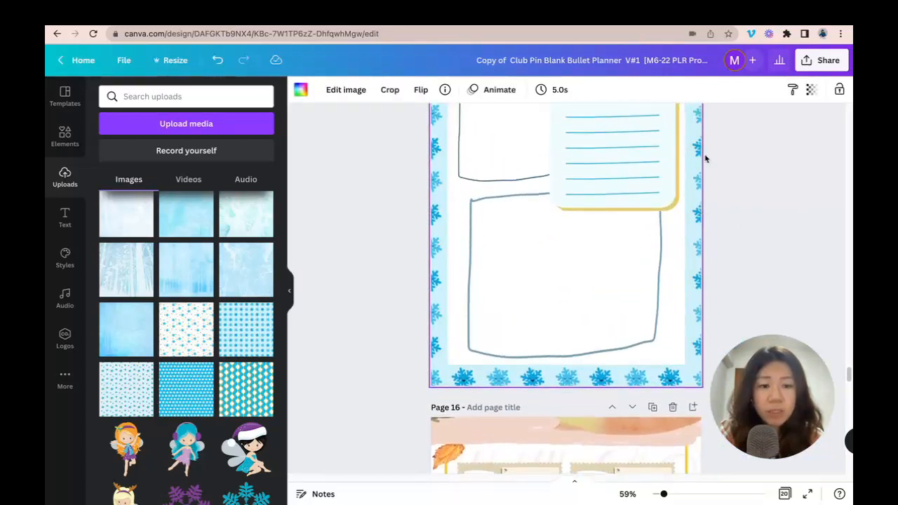
scroll(710, 233, "up", 2)
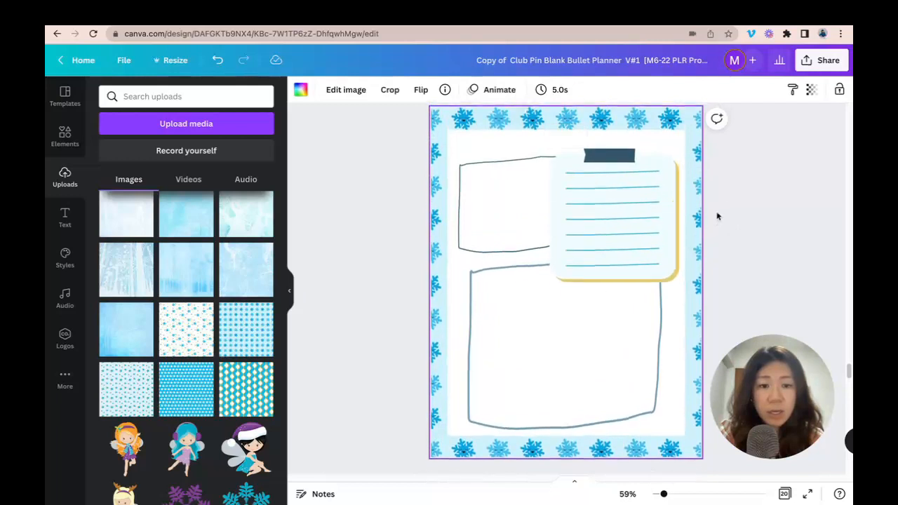
left_click_drag(665, 495, 663, 494)
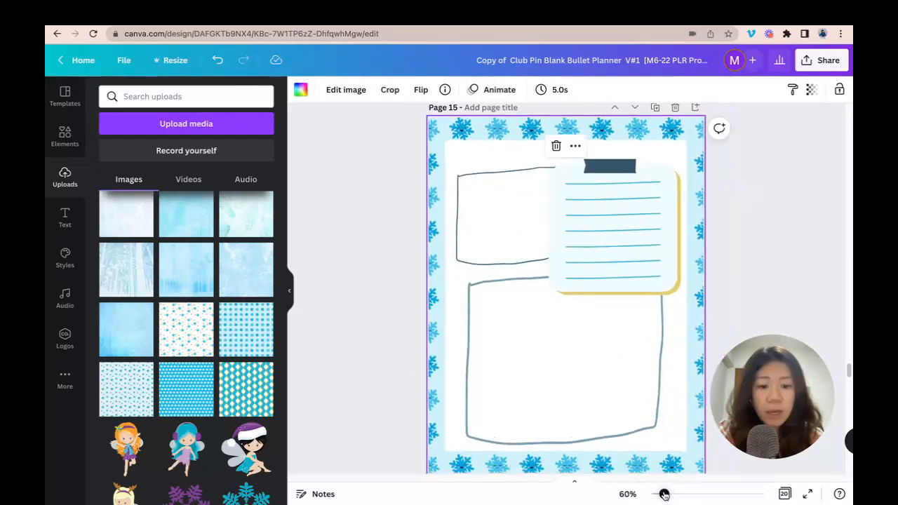
- Add the blonde fairy with reindeer antlers, scaled down, to the lower-right corner of page 15
scroll(175, 309, "down", 4)
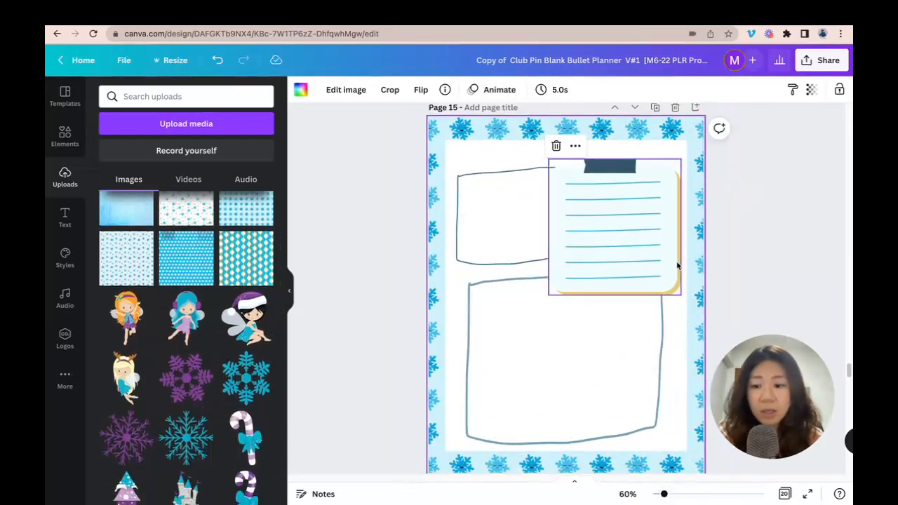
scroll(750, 255, "down", 2)
left_click(146, 374)
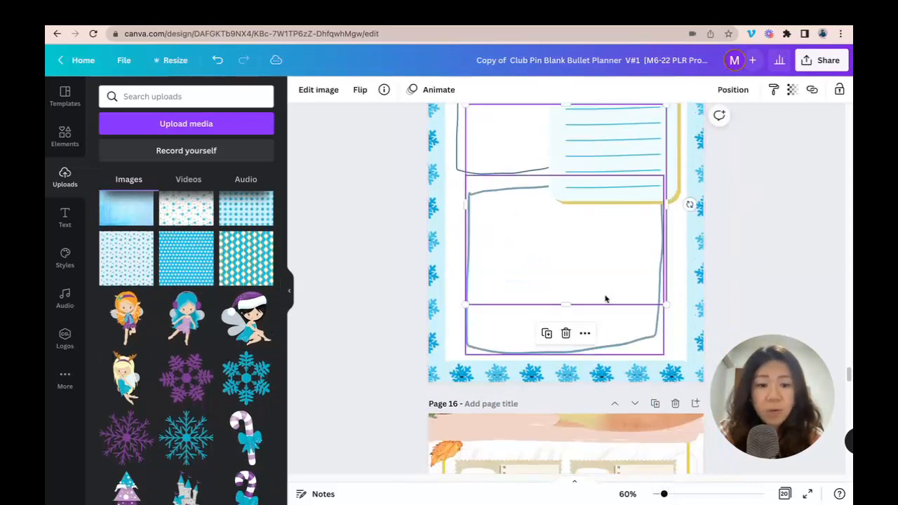
left_click_drag(523, 147, 561, 186)
left_click_drag(503, 144, 587, 227)
left_click_drag(624, 249, 652, 288)
left_click_drag(614, 266, 578, 226)
left_click_drag(657, 281, 672, 287)
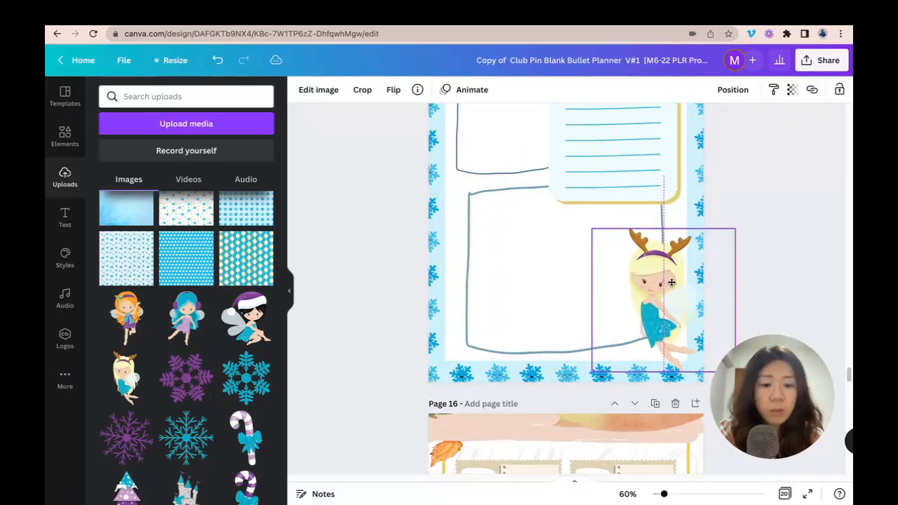
left_click(780, 191)
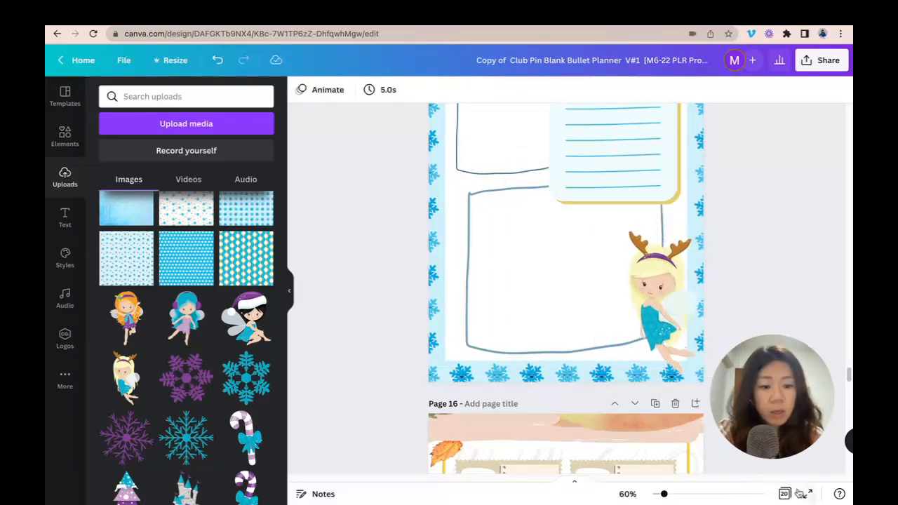
- Duplicate page 16, the autumn page with eight stamp-edged note cards
scroll(776, 217, "down", 5)
scroll(778, 203, "down", 4)
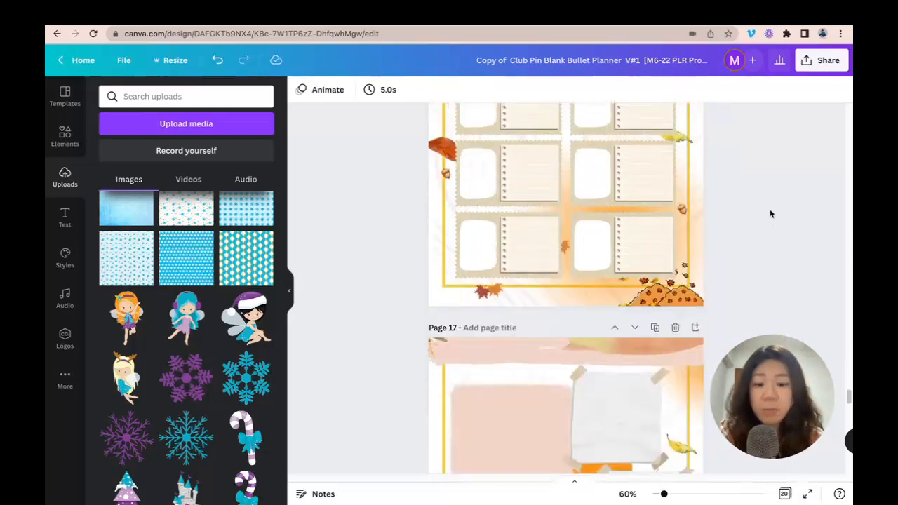
scroll(769, 210, "up", 5)
left_click(655, 211)
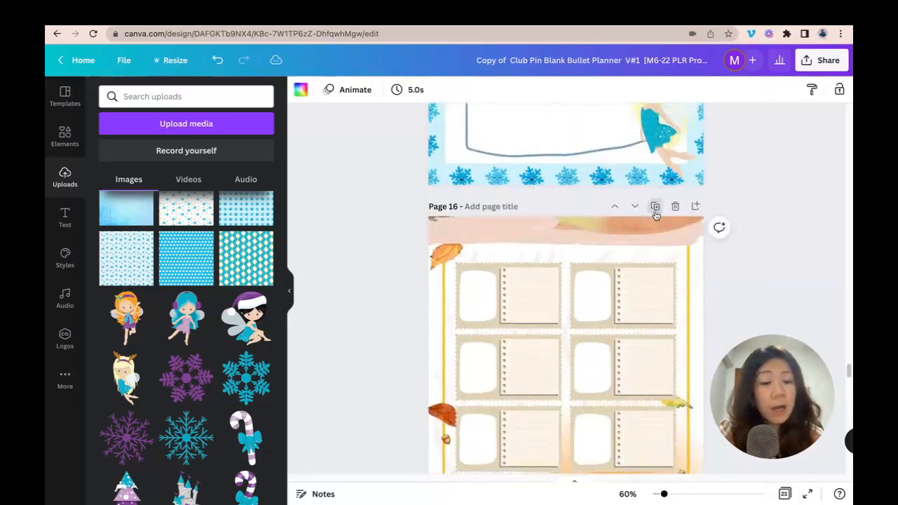
scroll(791, 234, "up", 3)
scroll(771, 221, "down", 2)
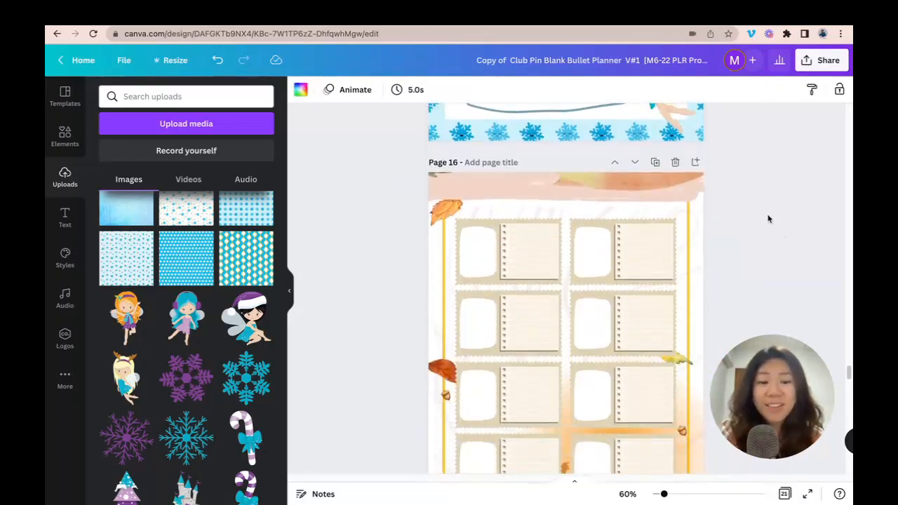
- Delete the watercolour header band, the two large left-hand leaves and the left acorn from page 16
left_click(652, 185)
key("Delete")
left_click(456, 208)
key("Delete")
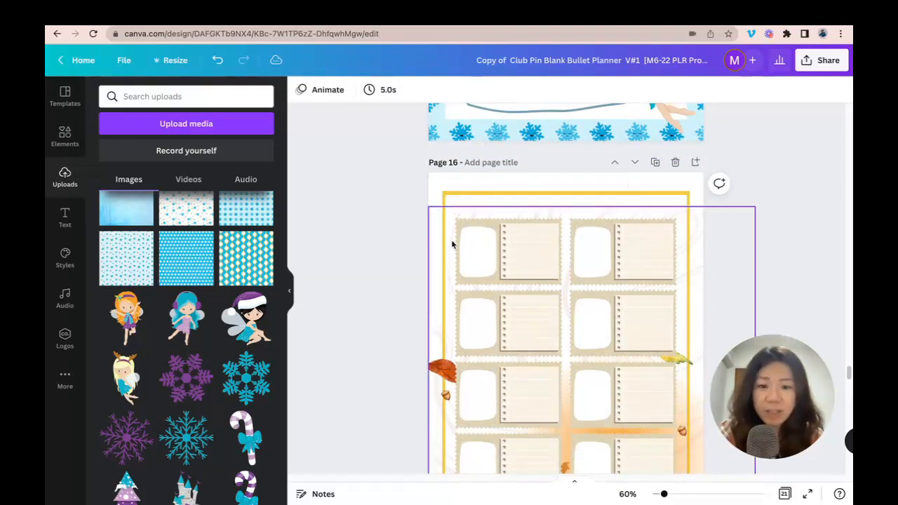
left_click(440, 369)
key("Delete")
left_click(445, 394)
key("Delete")
- Delete the yellow leaf and the acorn along the right edge of page 16
scroll(768, 228, "down", 1)
scroll(765, 231, "down", 2)
left_click(679, 287)
key("Delete")
left_click(681, 360)
key("Delete")
- Delete the right-hand piece of the orange leaf pile and the pair of red maple leaves at the foot of page 16
left_click(670, 429)
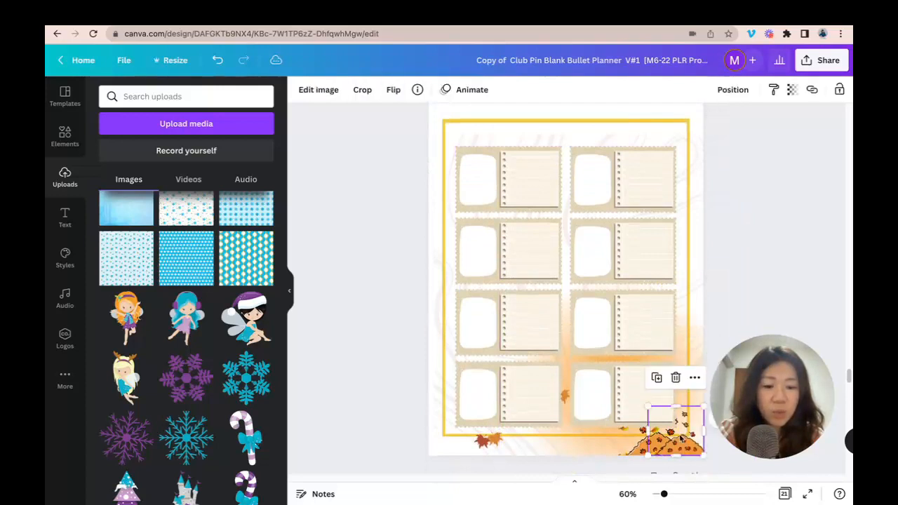
key("Delete")
left_click(641, 441)
key("Delete")
left_click(486, 439)
key("Delete")
- Delete the yellow rectangular frame, the wavy line texture and the orange watercolour patch from page 16
left_click(564, 398)
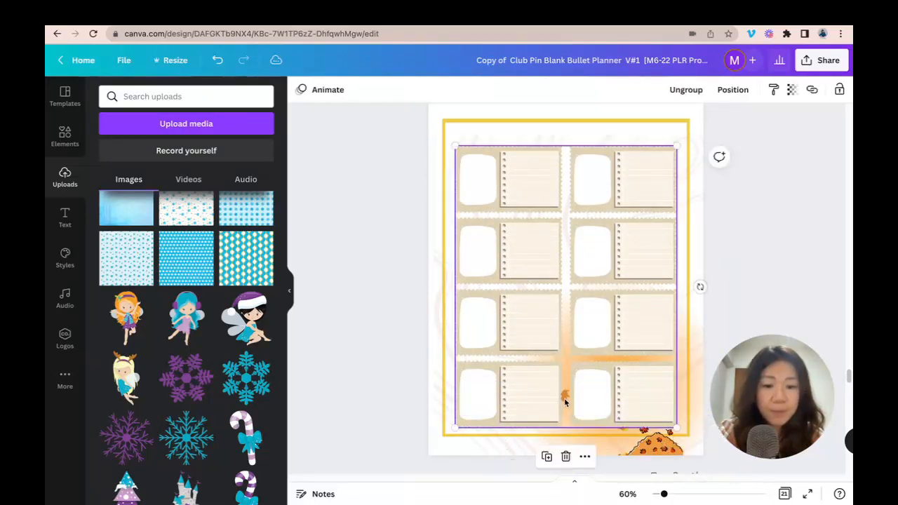
left_click(558, 131)
key("Delete")
left_click(554, 137)
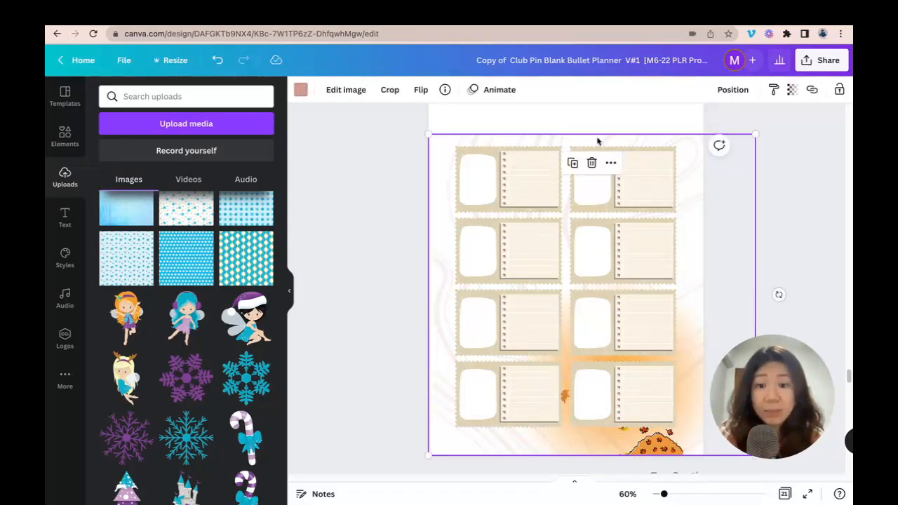
key("Delete")
left_click(692, 421)
key("Delete")
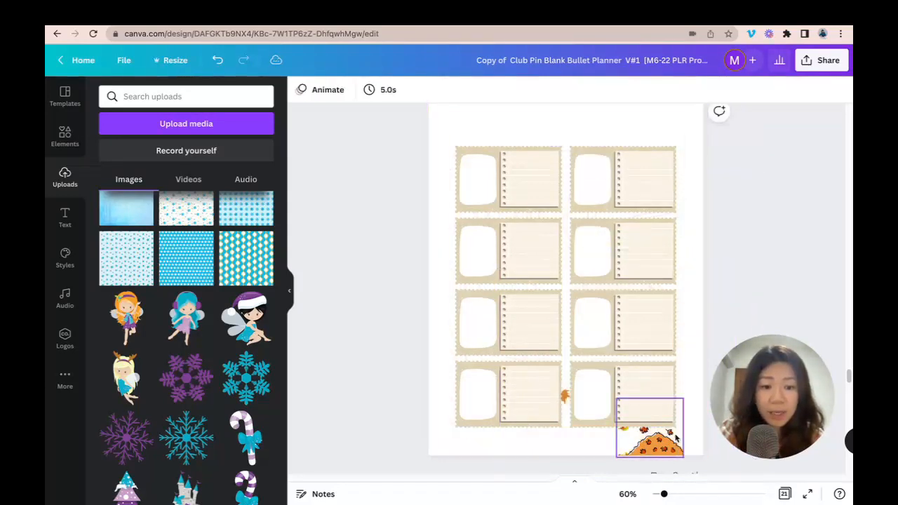
left_click(565, 399)
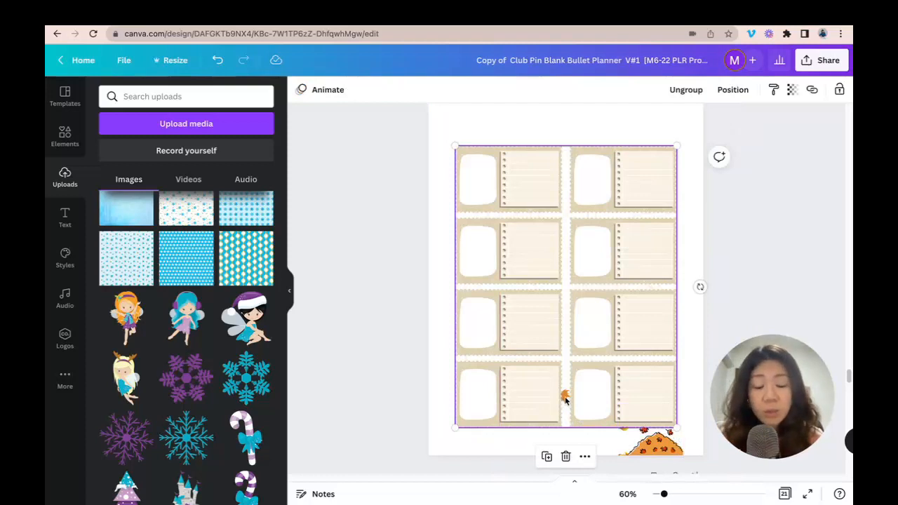
- Delete the small orange leaf between the bottom cards and the orange leaf pile at the foot of page 16
left_click(565, 398)
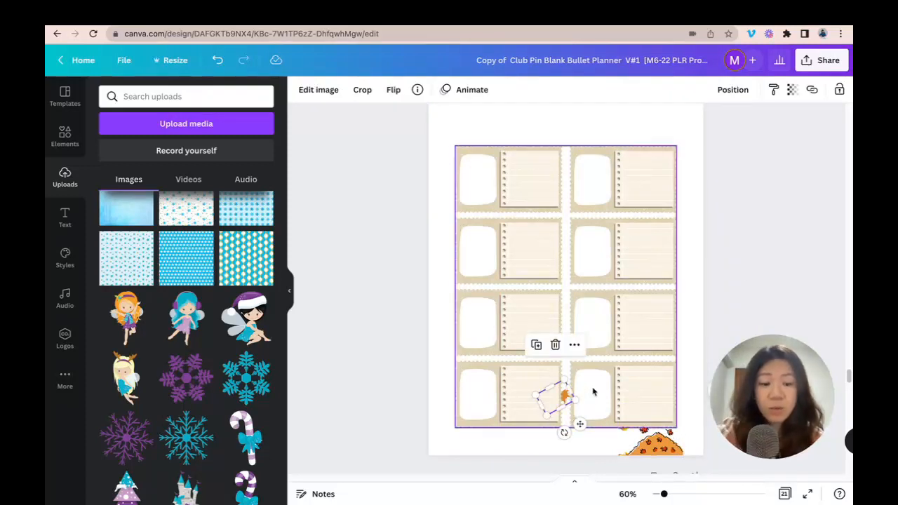
key("Delete")
left_click(663, 449)
key("Delete")
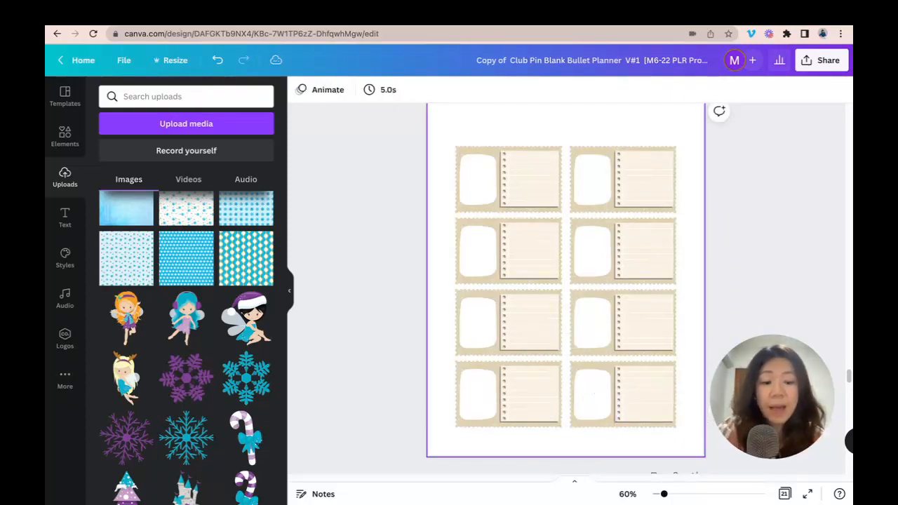
- Recolour the beige stamp background of the first card on page 16 to light blue
scroll(732, 287, "up", 2)
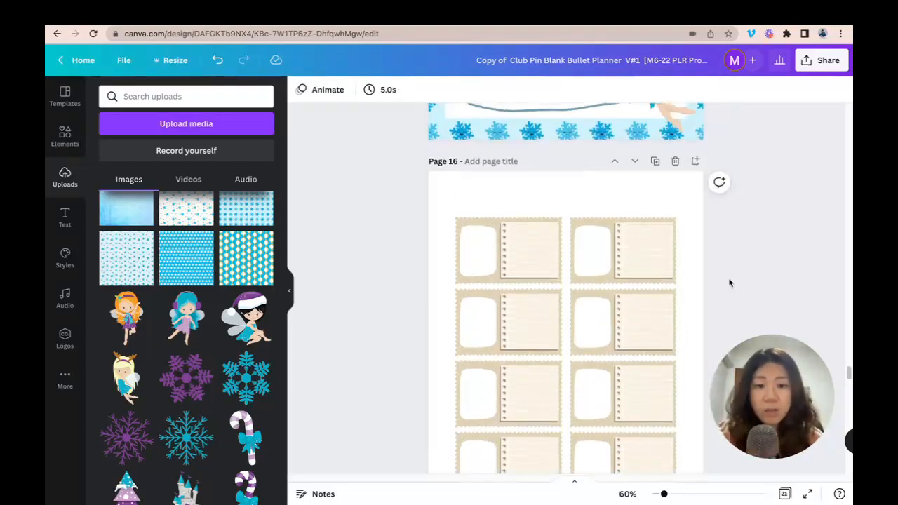
scroll(732, 283, "down", 5)
scroll(728, 283, "up", 3)
scroll(727, 280, "up", 3)
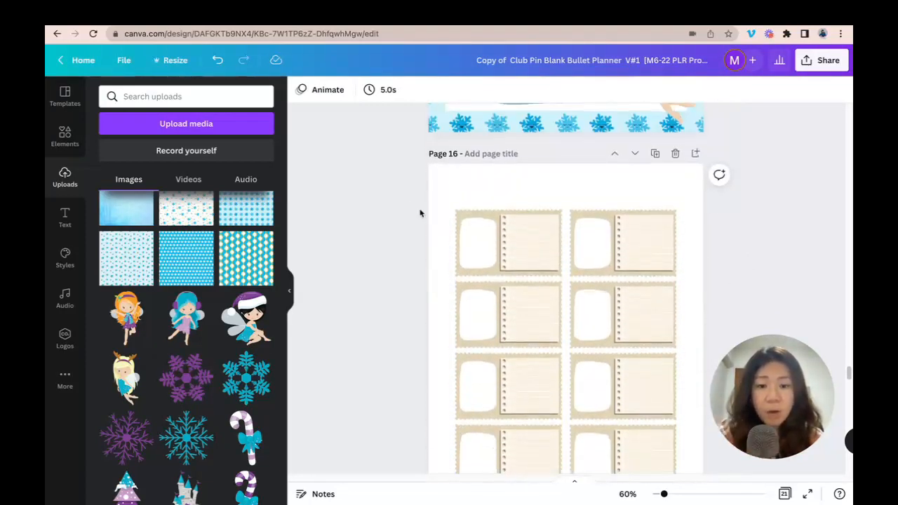
left_click(469, 215)
scroll(732, 185, "down", 1)
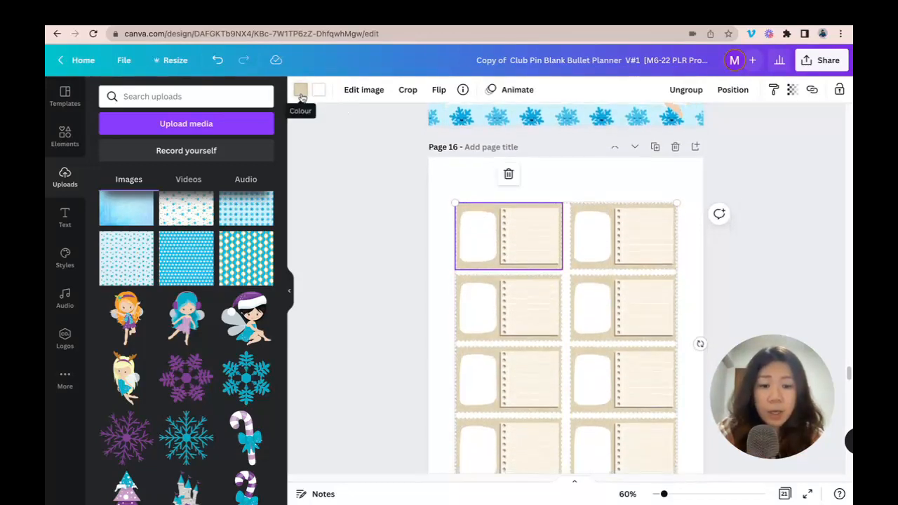
left_click(300, 95)
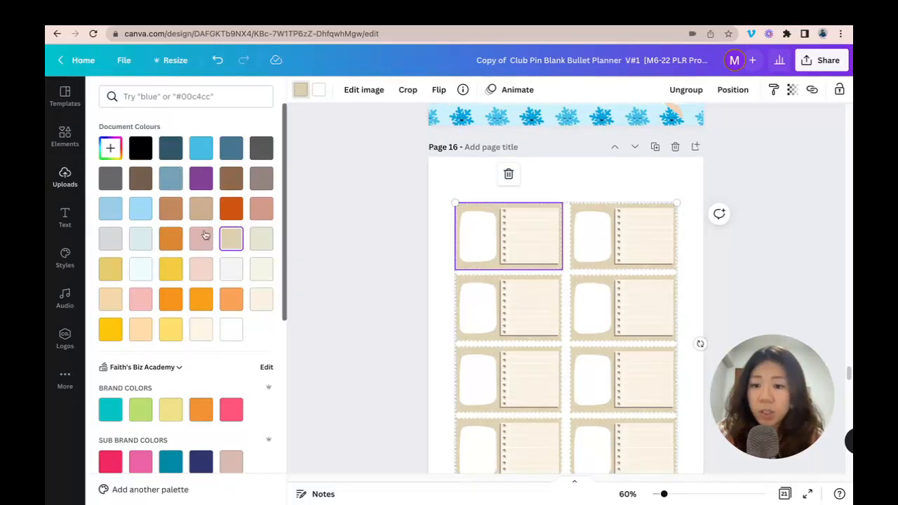
left_click(140, 212)
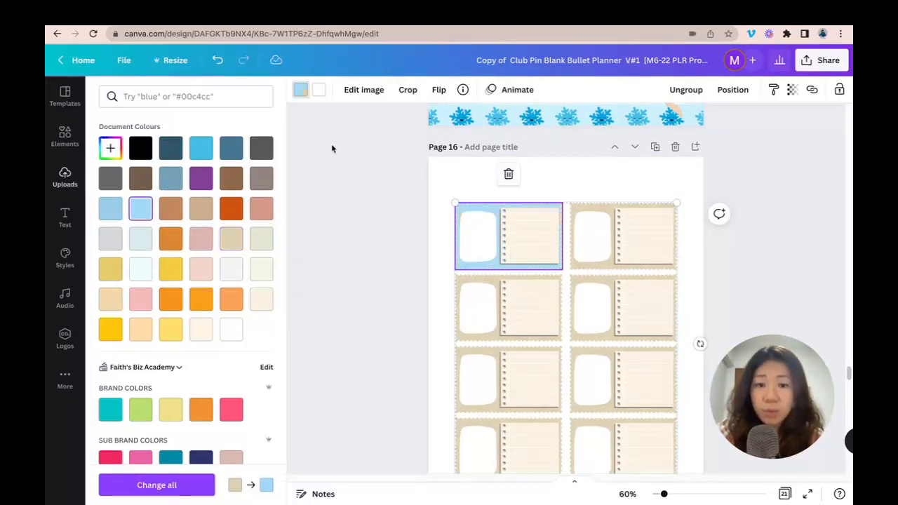
- Recolour the cream notepaper on the blue card to very light grey
left_click(540, 222)
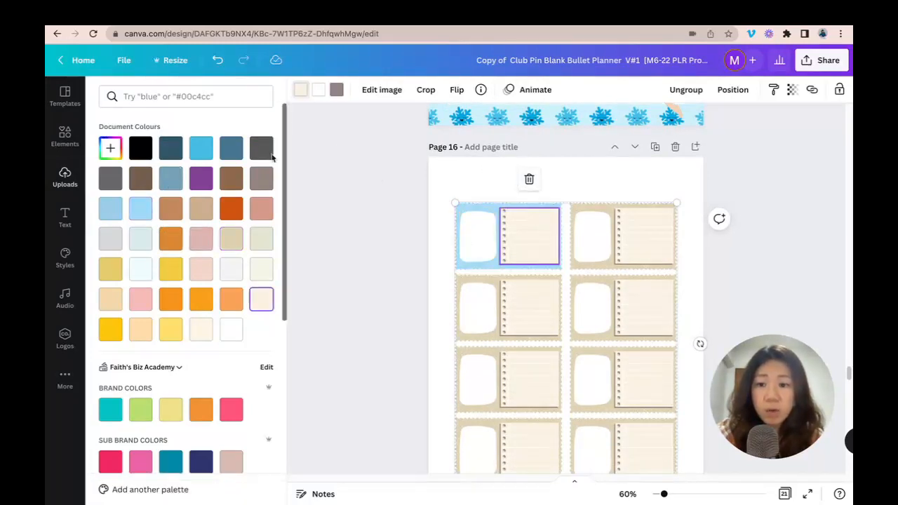
left_click(231, 265)
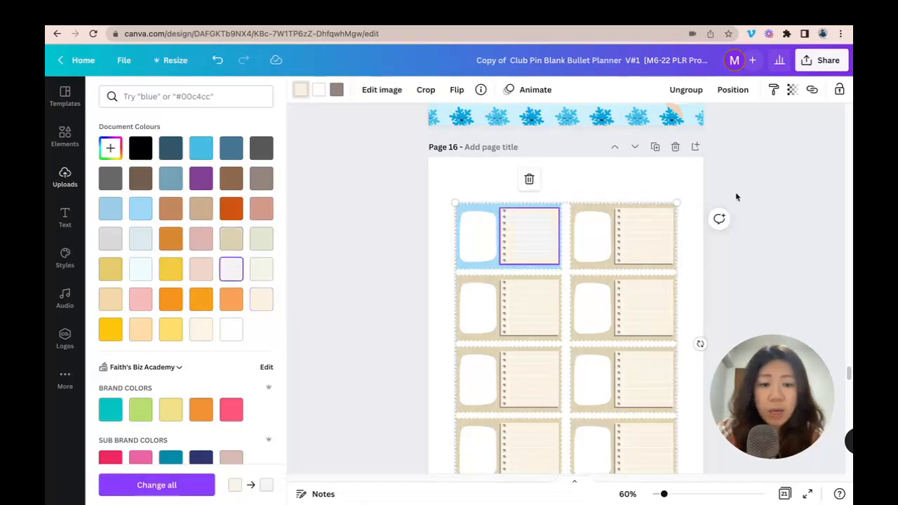
left_click(736, 195)
- Ungroup the eight stamp cards on page 16
scroll(747, 186, "down", 2)
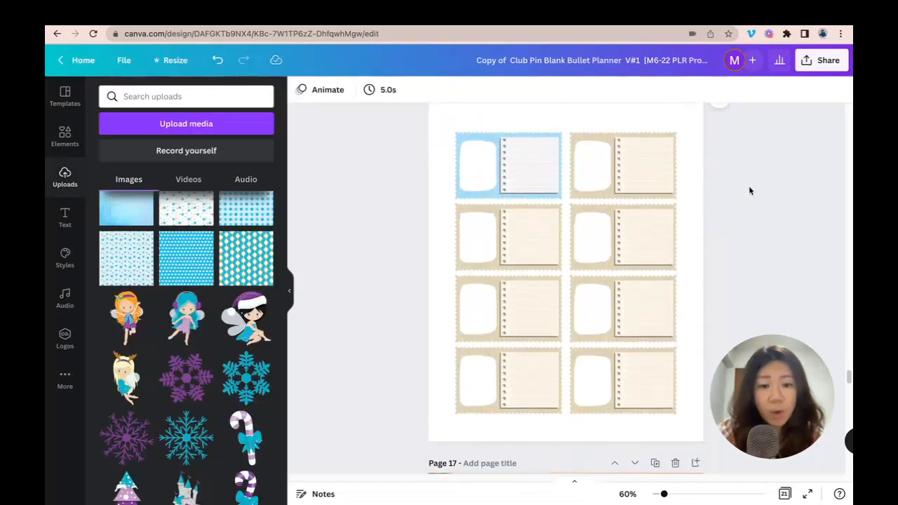
left_click(602, 133)
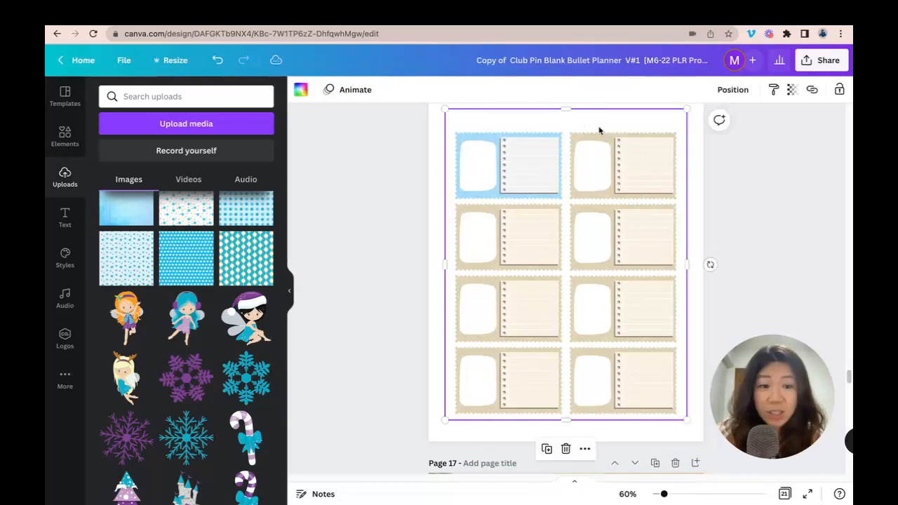
left_click(574, 137)
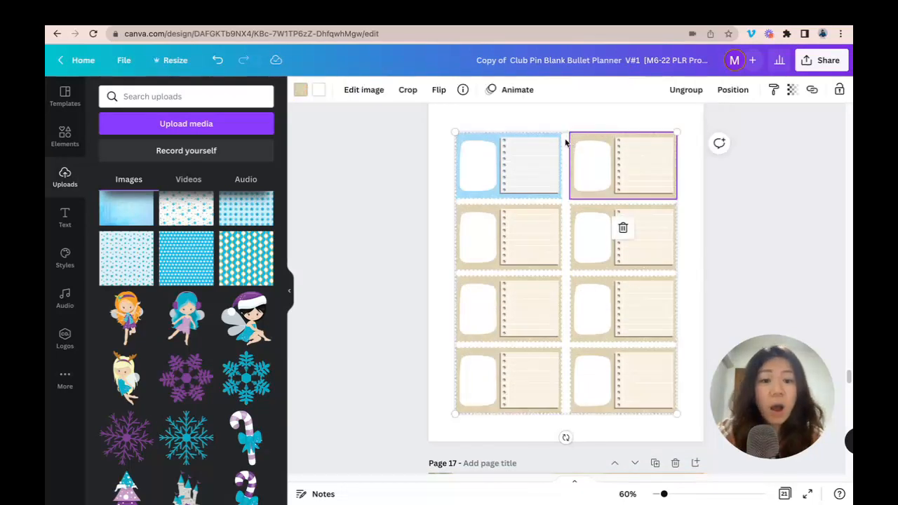
left_click(686, 90)
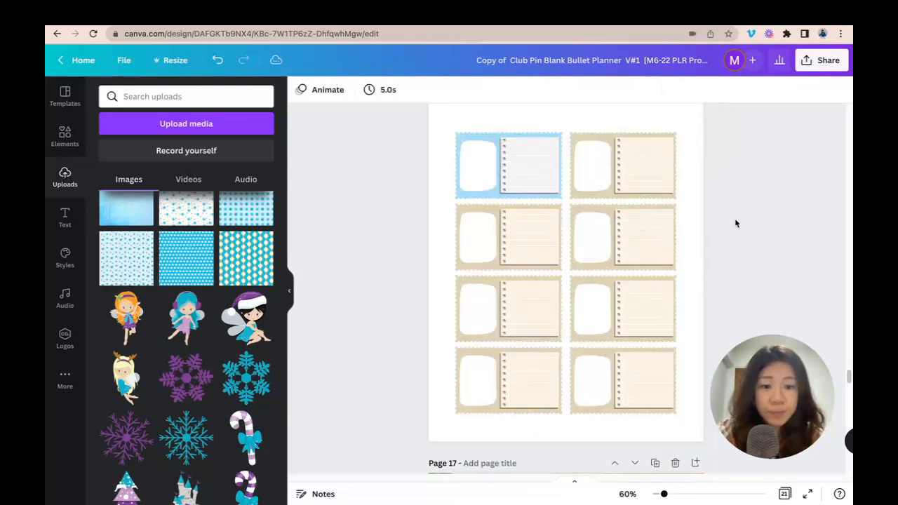
- Undo the shifts of the white panel behind the cards and lock the panel
left_click(591, 138)
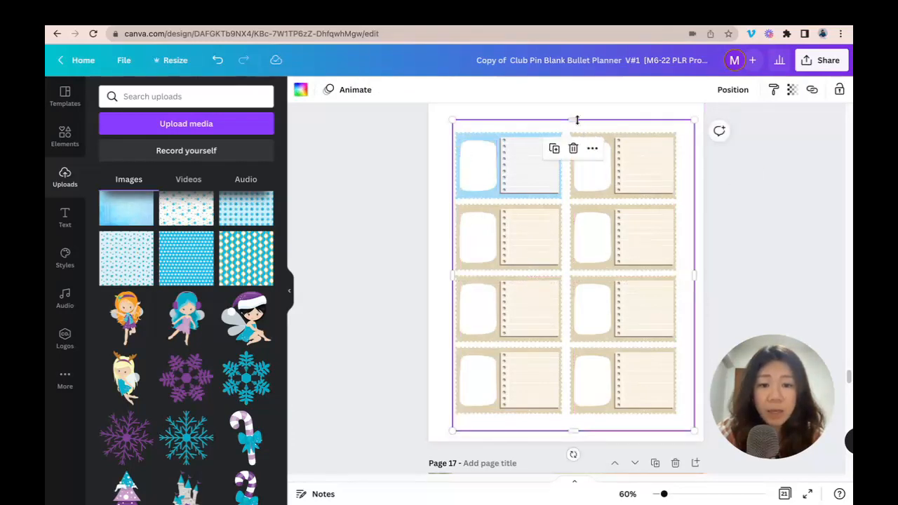
scroll(685, 150, "up", 1)
mouse_move(665, 140)
left_mouse_down()
mouse_move(676, 131)
mouse_move(673, 140)
left_mouse_up()
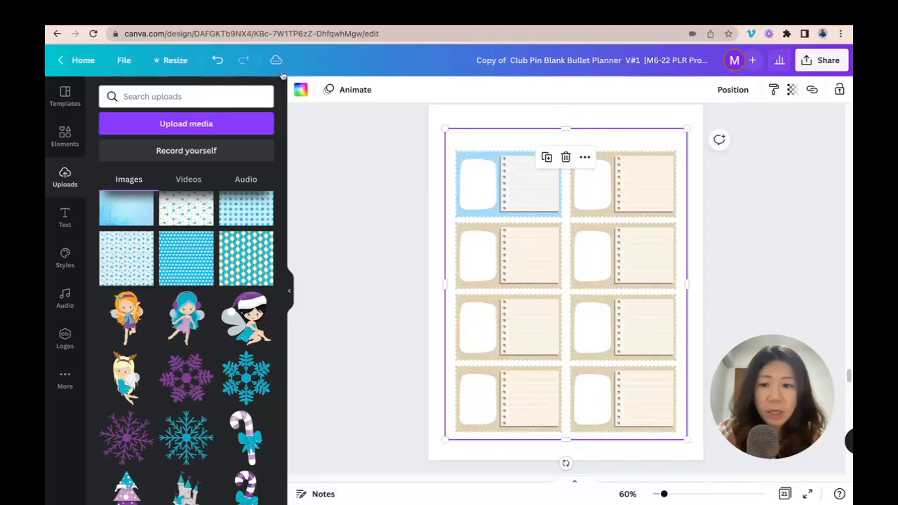
left_click(217, 63)
left_click(216, 62)
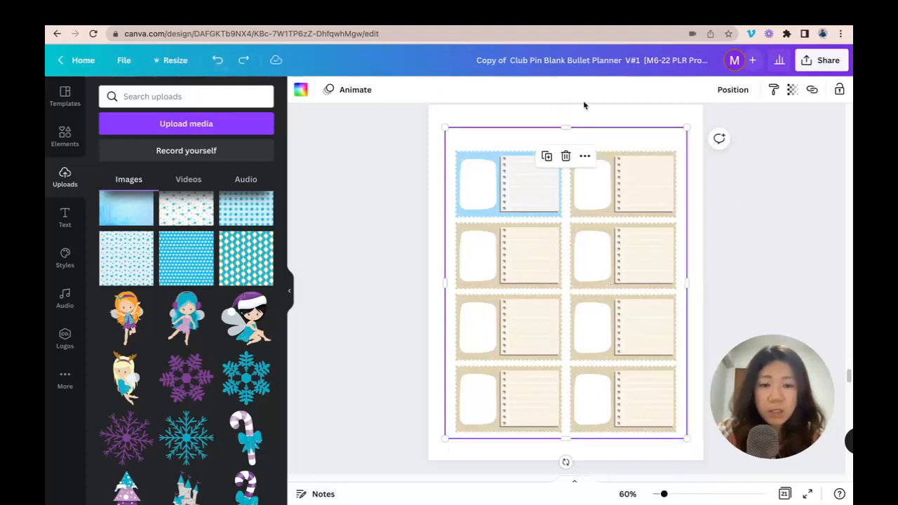
left_click(839, 92)
left_click(771, 198)
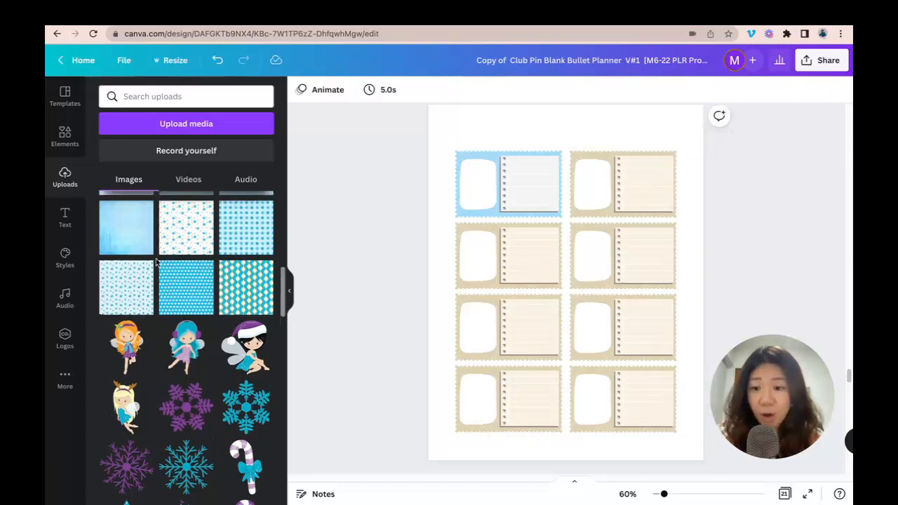
- Add the light blue winter forest texture to page 16, enlarge it to cover the page, and send it to the back
scroll(161, 258, "up", 4)
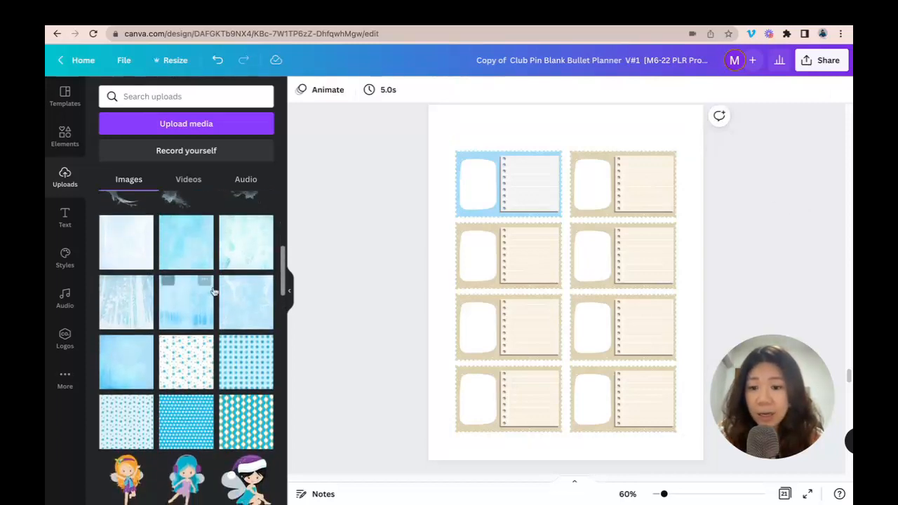
left_click_drag(187, 318, 514, 211)
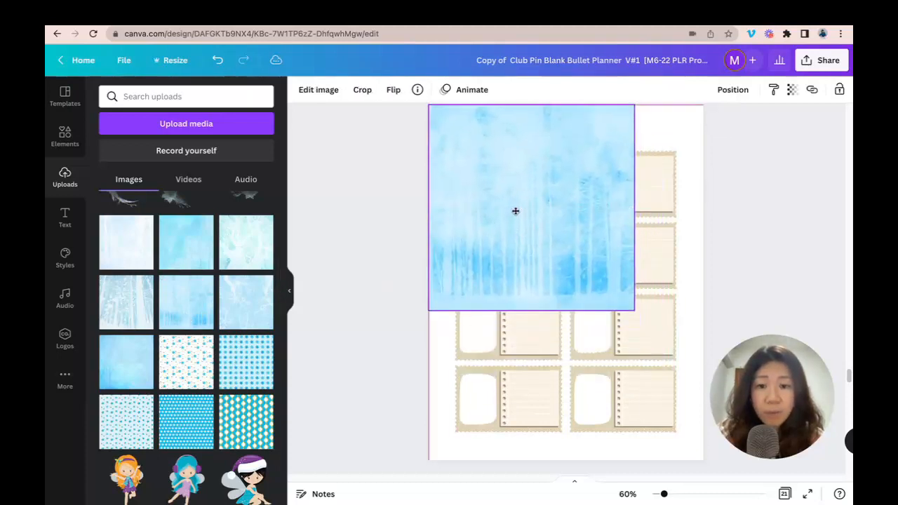
left_click_drag(637, 314, 763, 484)
left_click(732, 89)
left_click(693, 146)
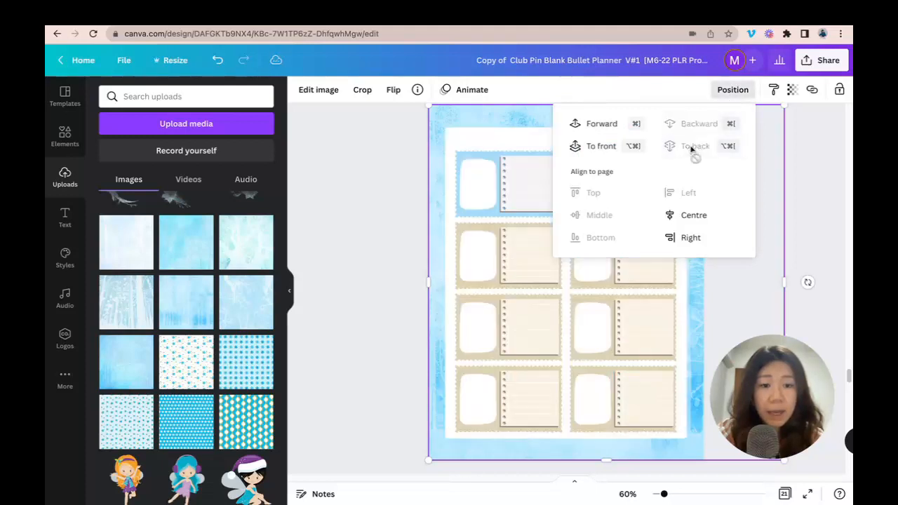
- Lower the opacity of the blue forest background on page 16
left_click(790, 89)
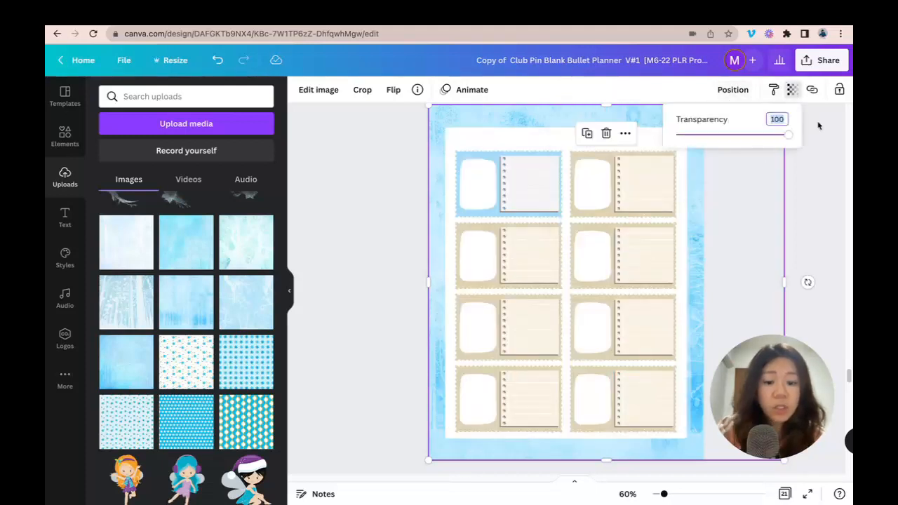
key("Return")
left_click(800, 208)
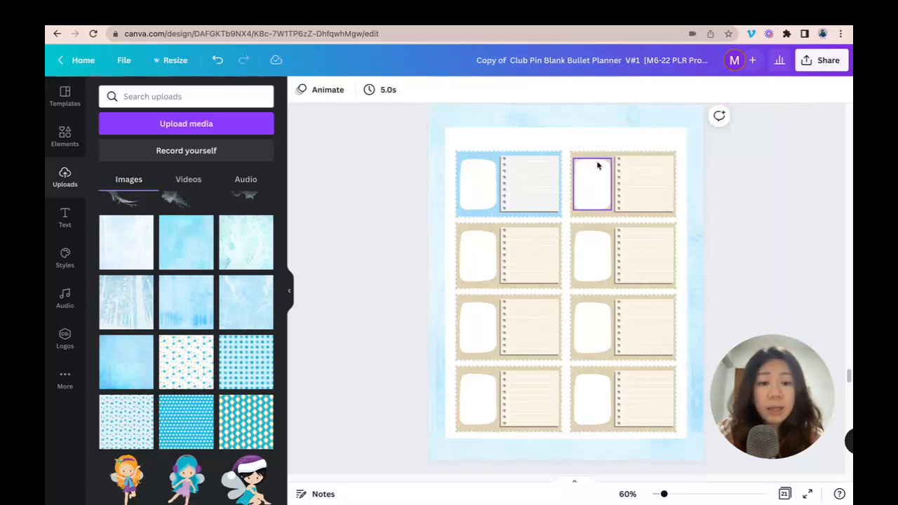
- Delete the seven beige cards from page 16, keeping only the blue card
left_click_drag(585, 134, 688, 440)
key("Delete")
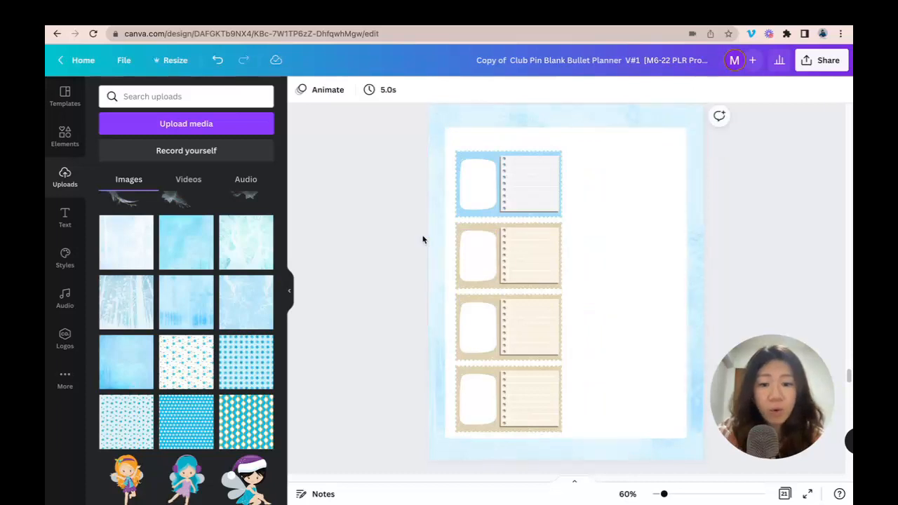
left_click_drag(444, 233, 551, 445)
key("Delete")
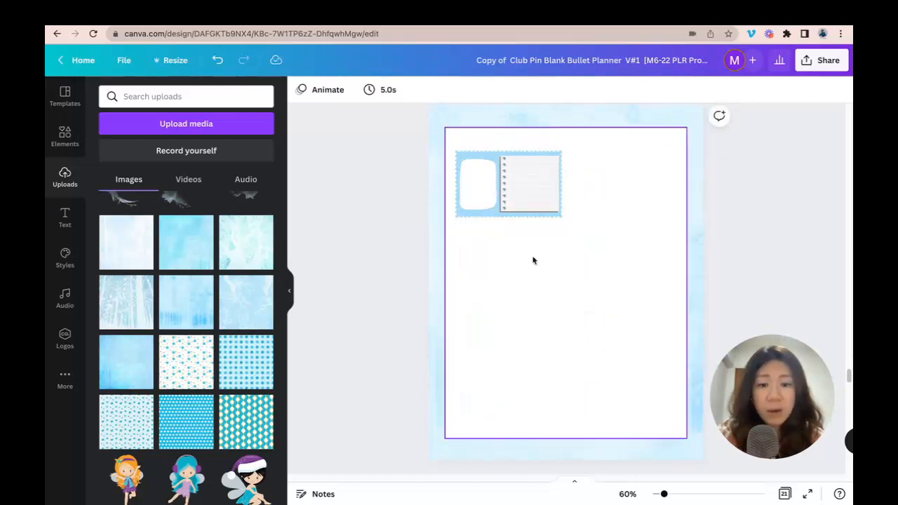
- Group the pieces of the blue card and place a copy of it alongside to complete the first row
left_click_drag(591, 235, 455, 151)
left_click(705, 89)
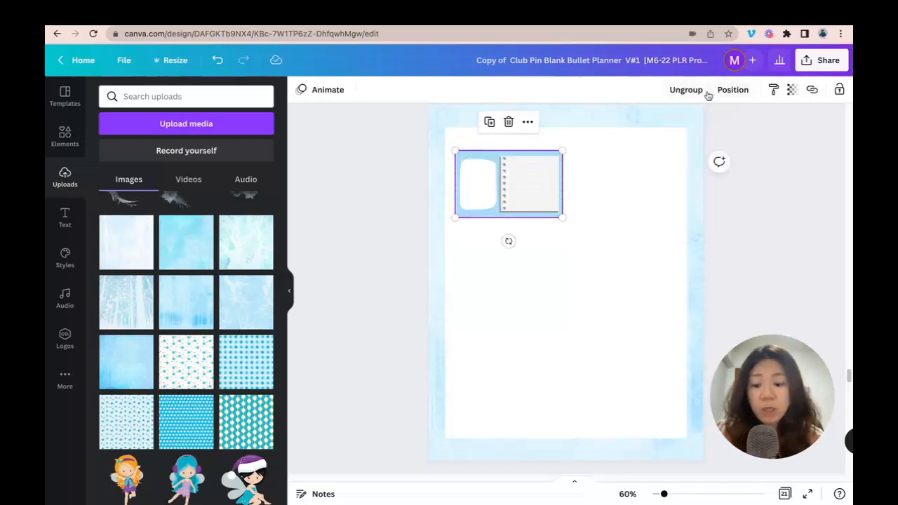
left_click_drag(503, 194, 615, 194)
- Group the two blue cards into one row and place a duplicate of the row directly below
left_click_drag(786, 236, 447, 156)
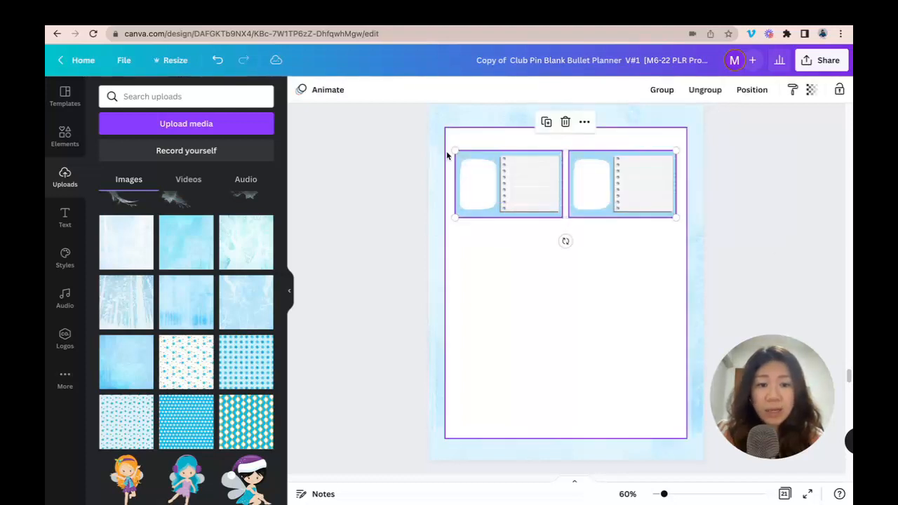
left_click(661, 98)
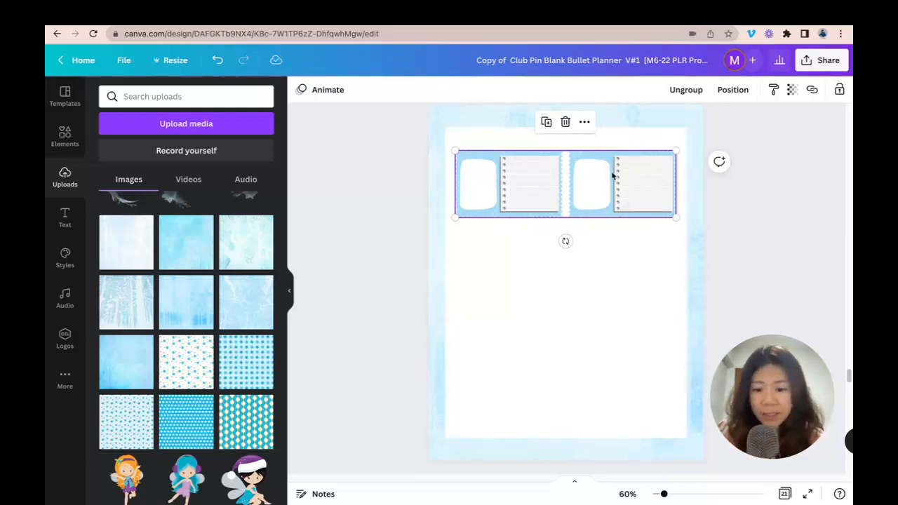
key("super+d")
left_click_drag(605, 178, 595, 242)
- Duplicate both card rows together and place the copies below as the third and fourth rows
left_click_drag(748, 320, 424, 126)
key("super+d")
left_click_drag(529, 188, 519, 321)
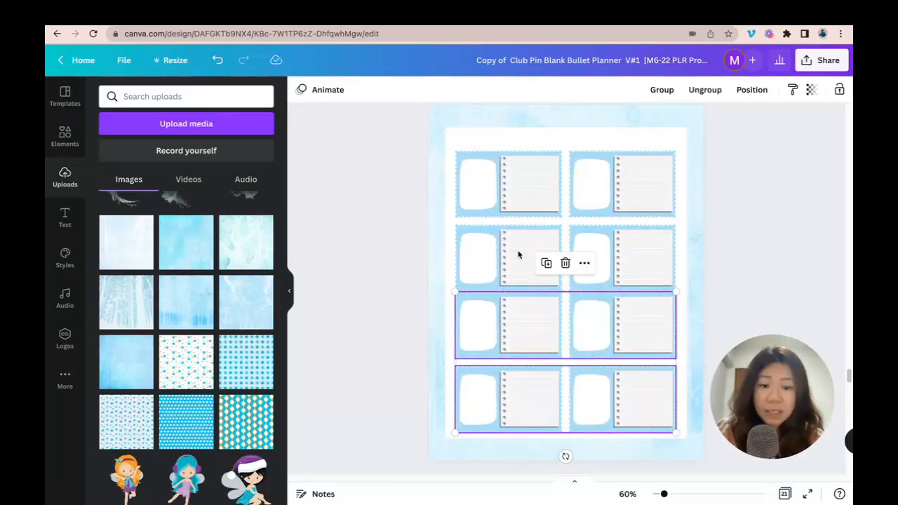
left_click(739, 246)
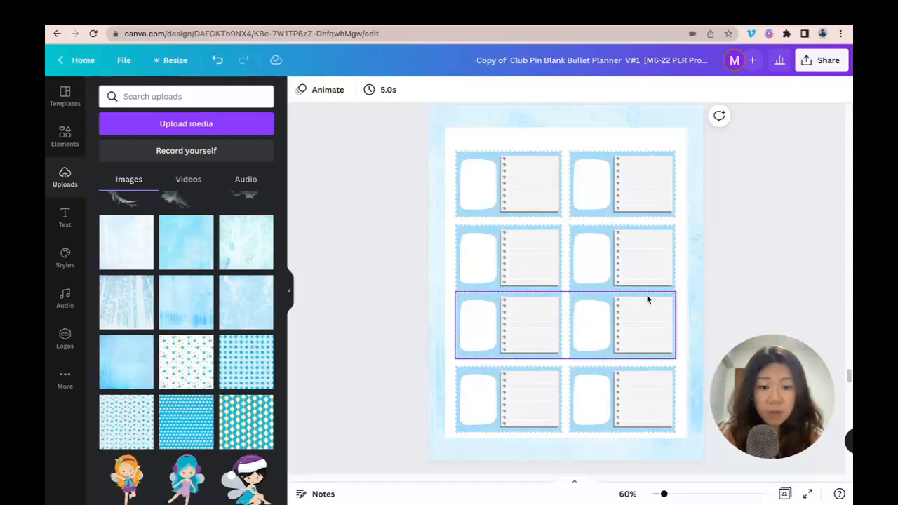
- Select all four rows of blue cards on page 16 together
left_click(653, 171)
left_click(564, 160)
left_click(564, 160)
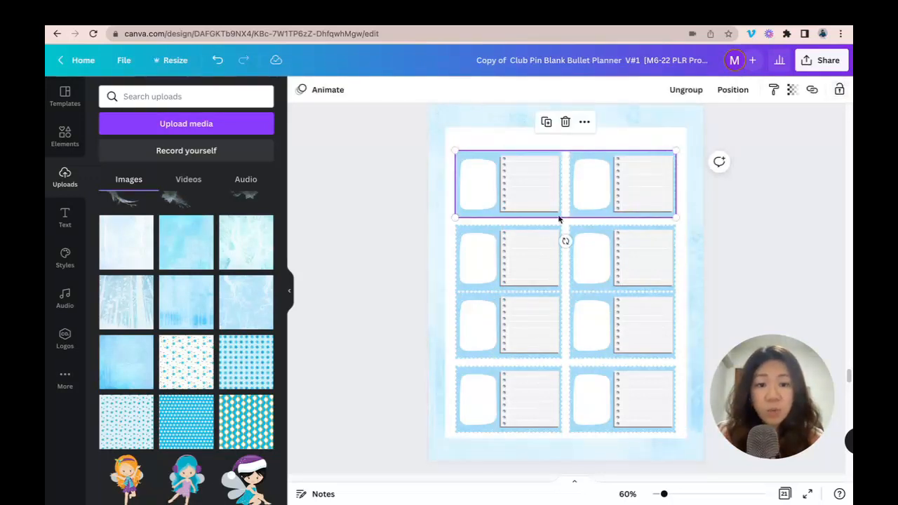
left_click(564, 239, "shift")
left_click(564, 306, "shift")
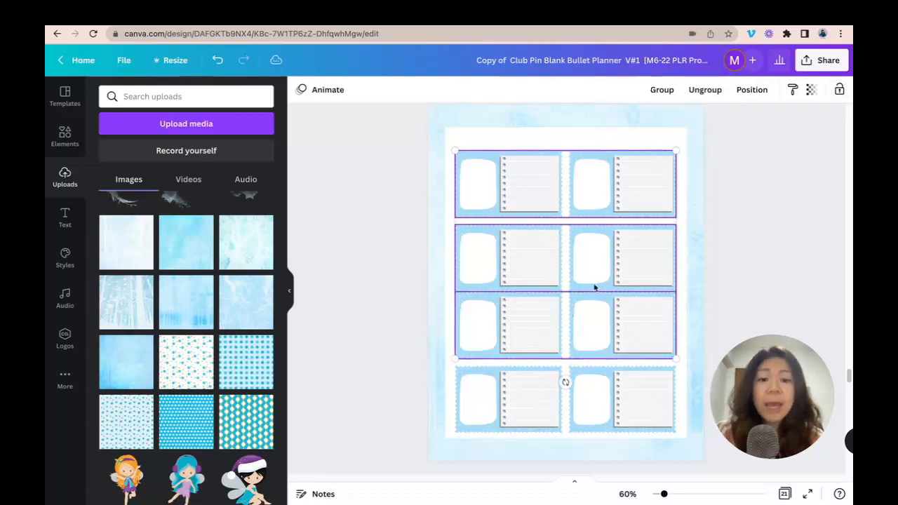
left_click(755, 233)
left_click_drag(388, 133, 705, 456)
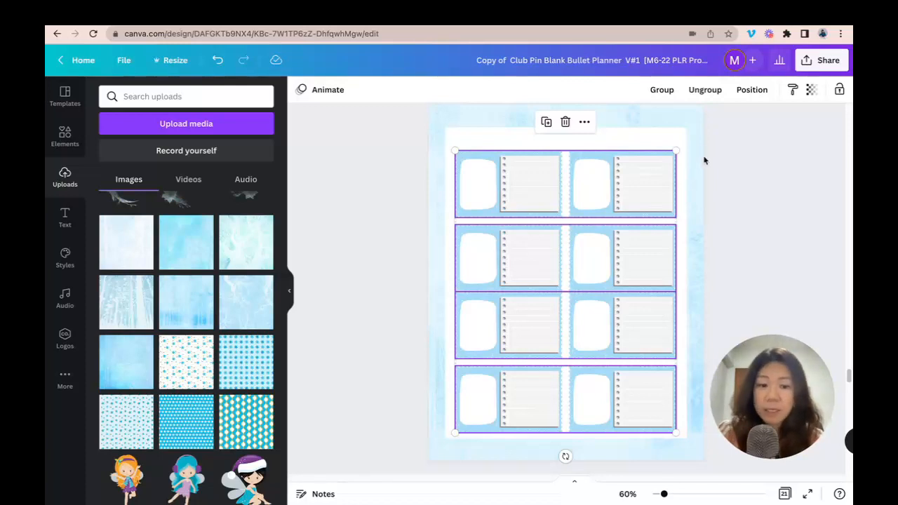
- Space the four selected rows of notebook cards evenly in the vertical direction
left_click(750, 90)
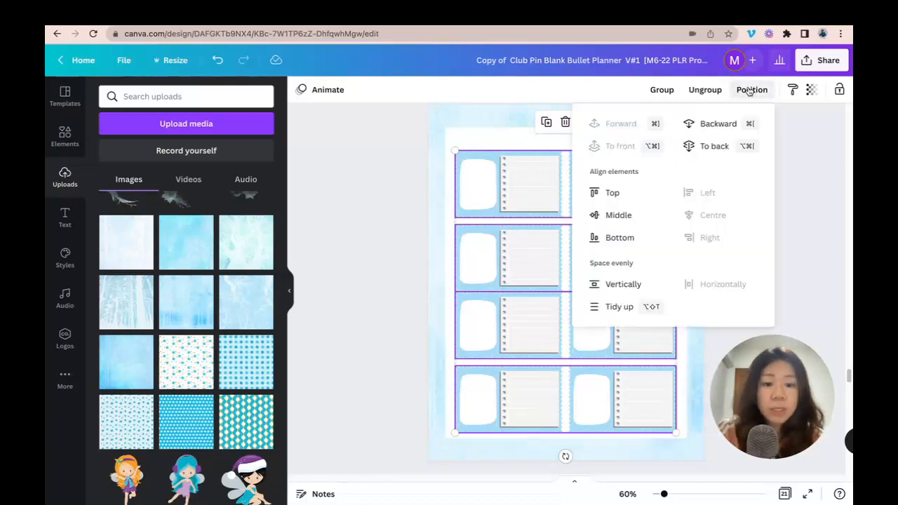
left_click(613, 284)
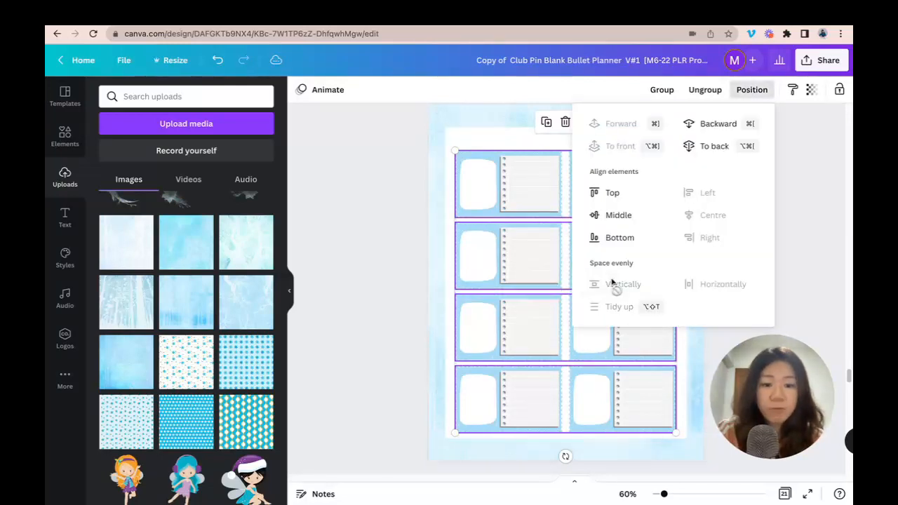
left_click(805, 225)
left_click(749, 226)
- Add the uploaded yellow-and-blue leaf garland to page 16 and turn it upside down
scroll(210, 268, "up", 5)
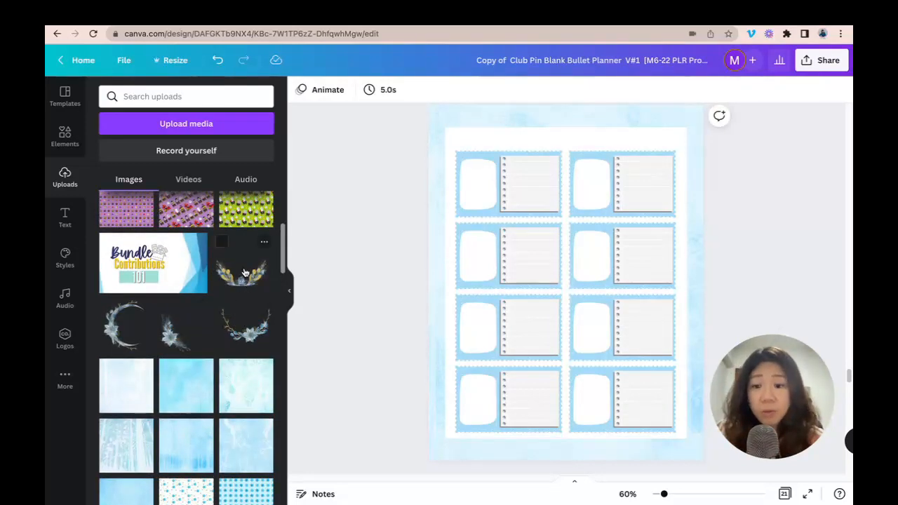
left_click(245, 272)
left_click_drag(565, 409, 560, 135)
- Place the garland at the top of page 16, shrink it and centre it horizontally on the page
scroll(549, 197, "up", 1)
left_click_drag(469, 287, 580, 176)
left_click_drag(654, 140, 615, 147)
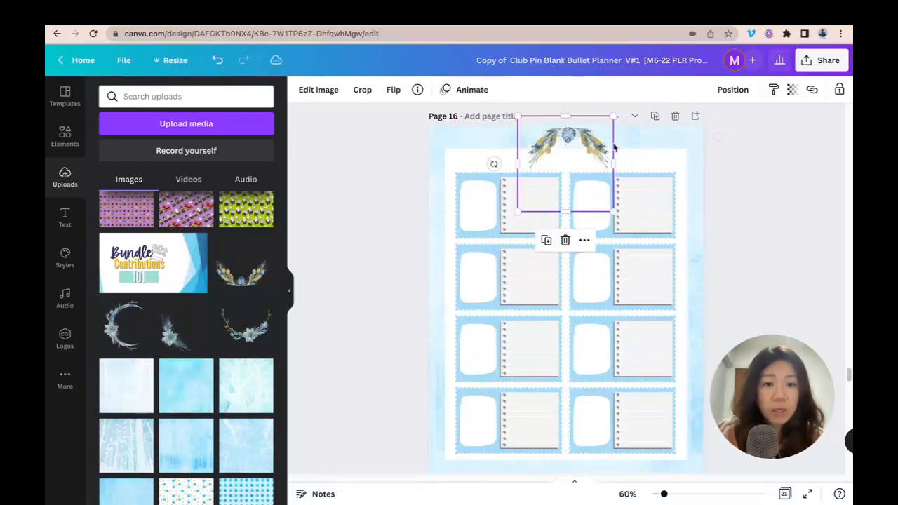
left_click(735, 95)
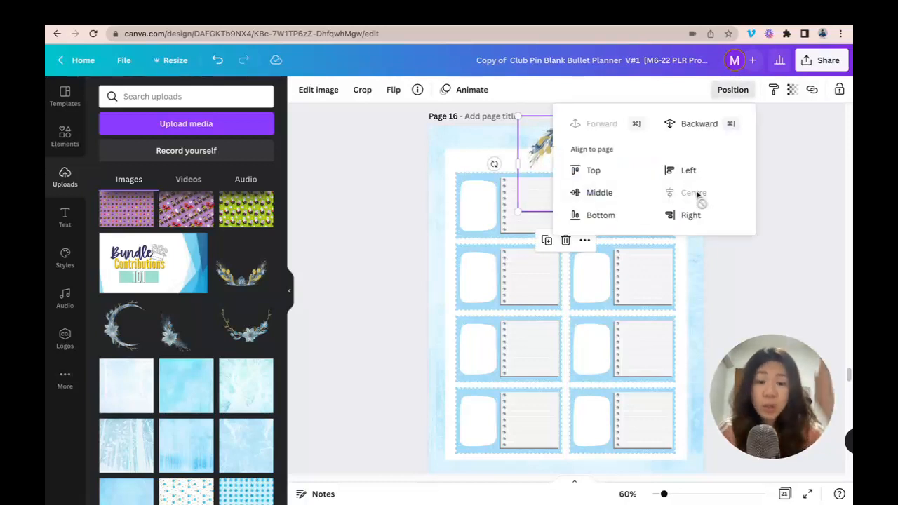
left_click(740, 92)
left_click(742, 245)
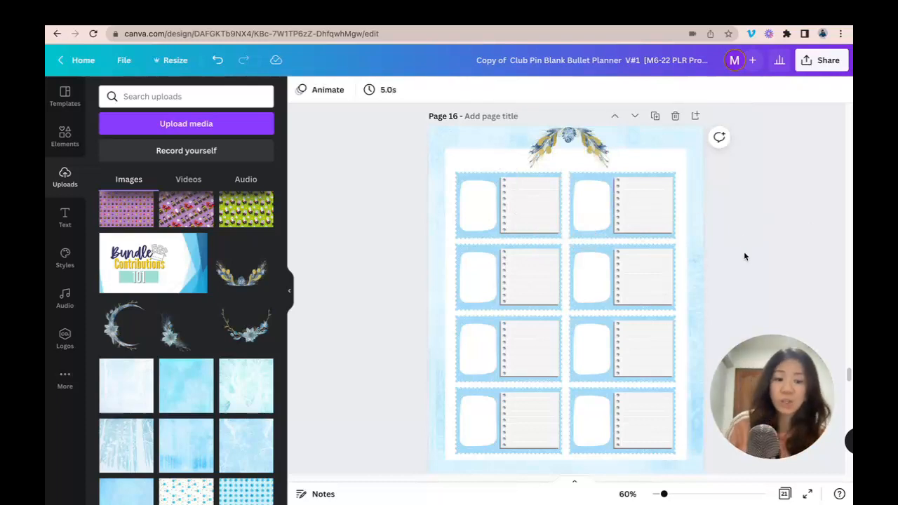
- Find page 18, the fall layout with three taped notes, in the page overview and duplicate it
scroll(744, 251, "down", 1)
left_click_drag(663, 496, 658, 495)
scroll(712, 283, "down", 1)
scroll(712, 283, "down", 3)
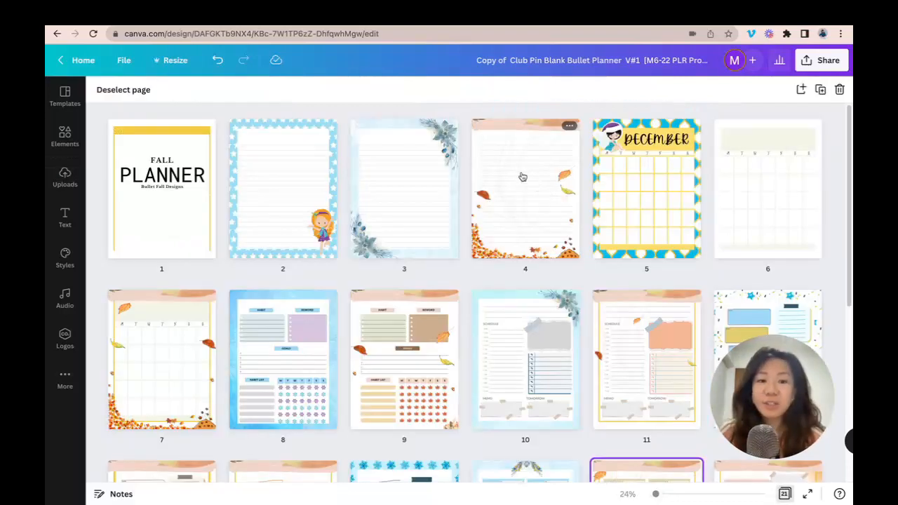
scroll(585, 200, "down", 1)
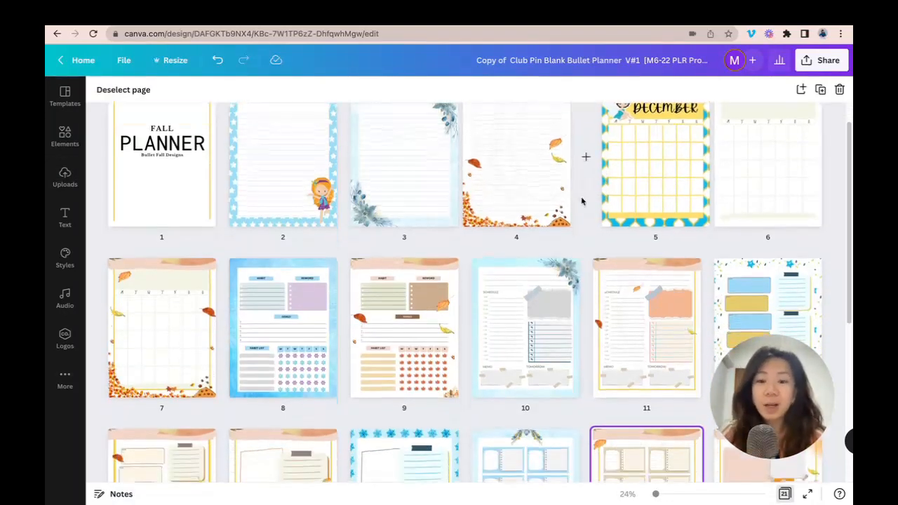
scroll(421, 174, "down", 8)
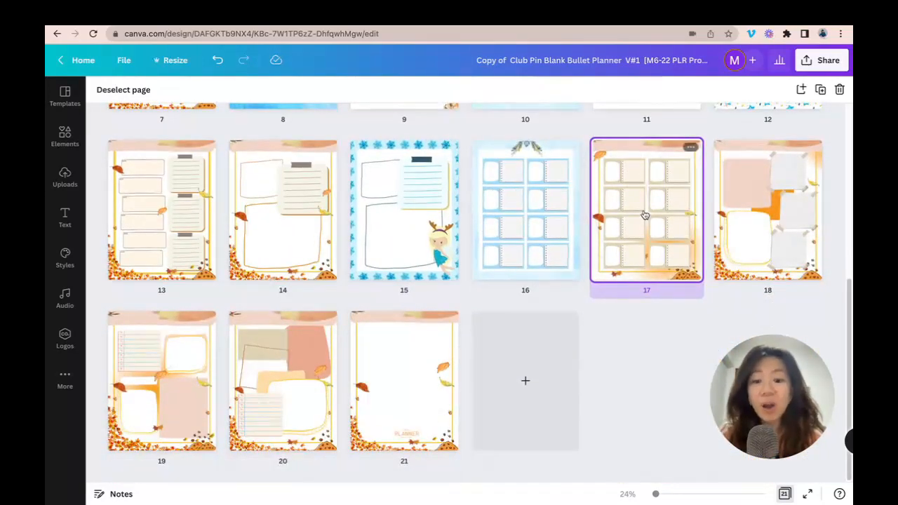
double_click(756, 237)
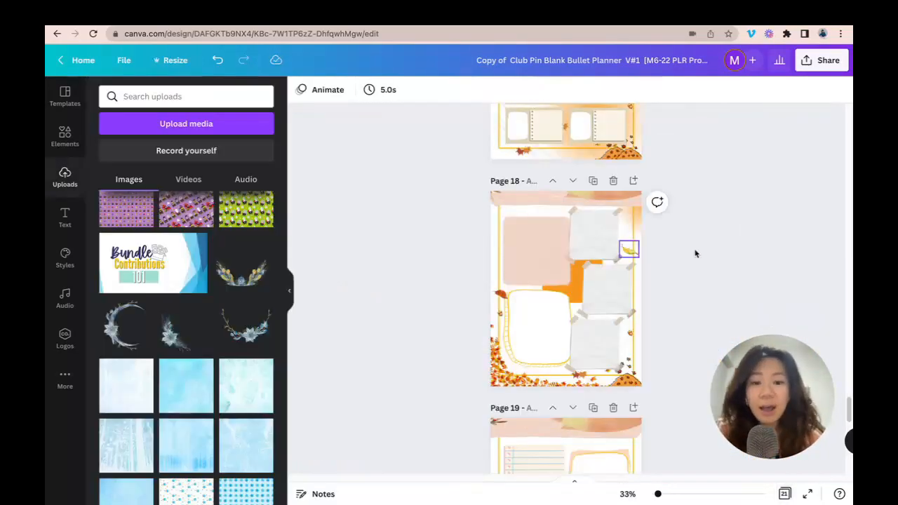
scroll(711, 227, "down", 4)
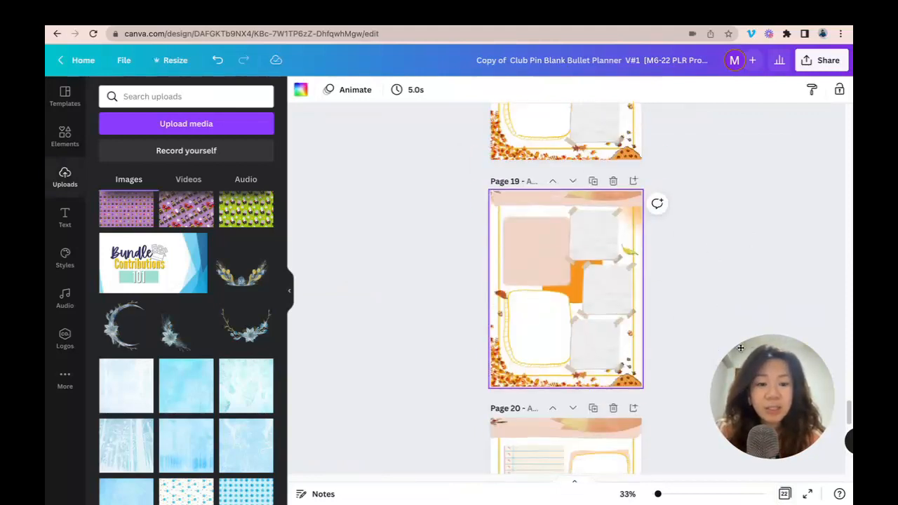
- Delete the peach watercolour header from the top of page 19
left_click_drag(654, 495, 661, 493)
scroll(732, 247, "down", 3)
left_click(607, 184)
left_click_drag(607, 184, 662, 197)
key("Delete")
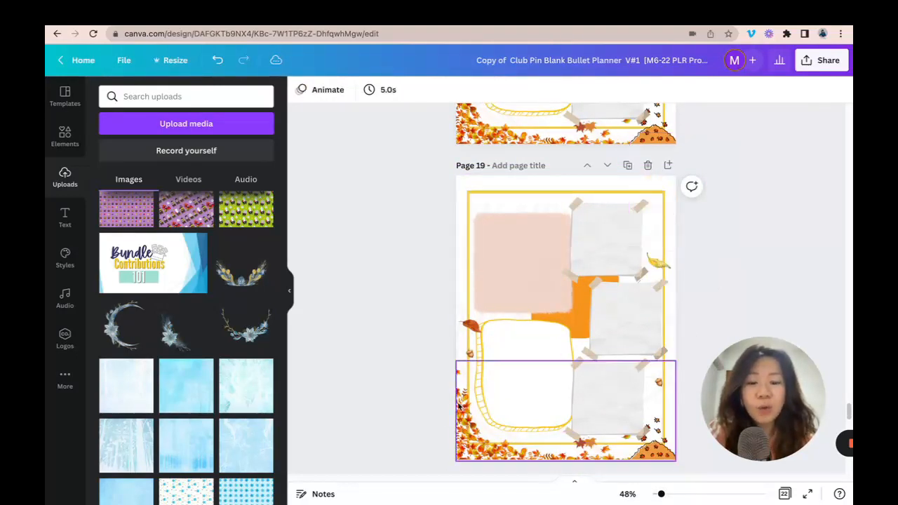
- Delete the fall-leaf border along the bottom of page 19 and the brown leaf on its left side
left_click(464, 418)
key("Delete")
left_click(474, 327)
key("Delete")
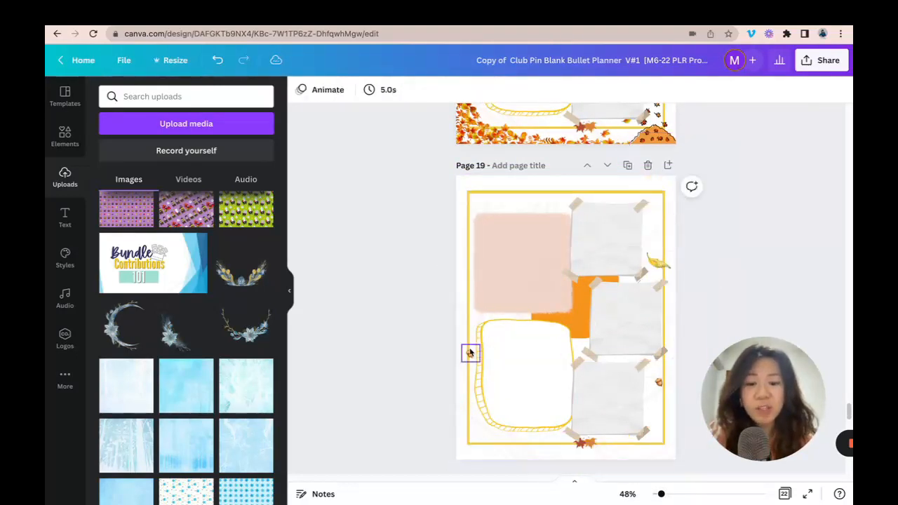
- Delete the orange background shape and the yellow page frame from page 19
left_click(577, 320)
key("Delete")
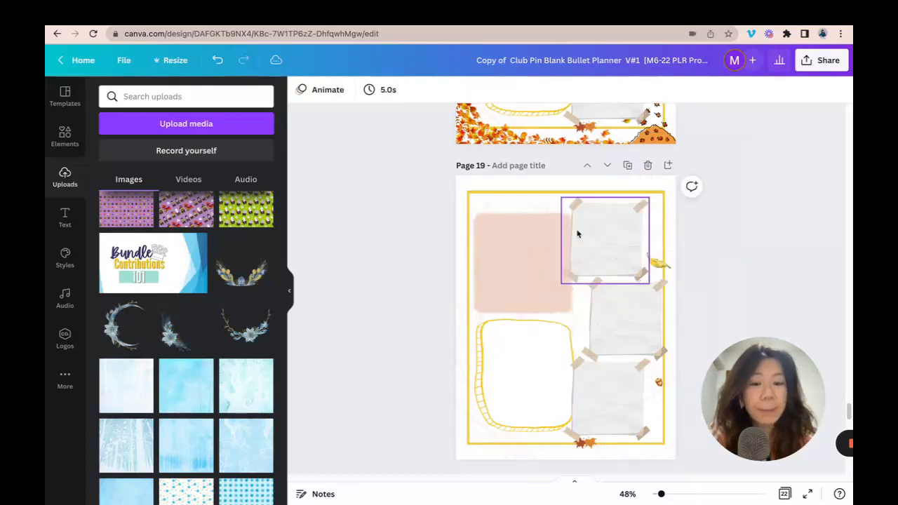
left_click(548, 193)
key("Delete")
left_click(541, 202)
key("Delete")
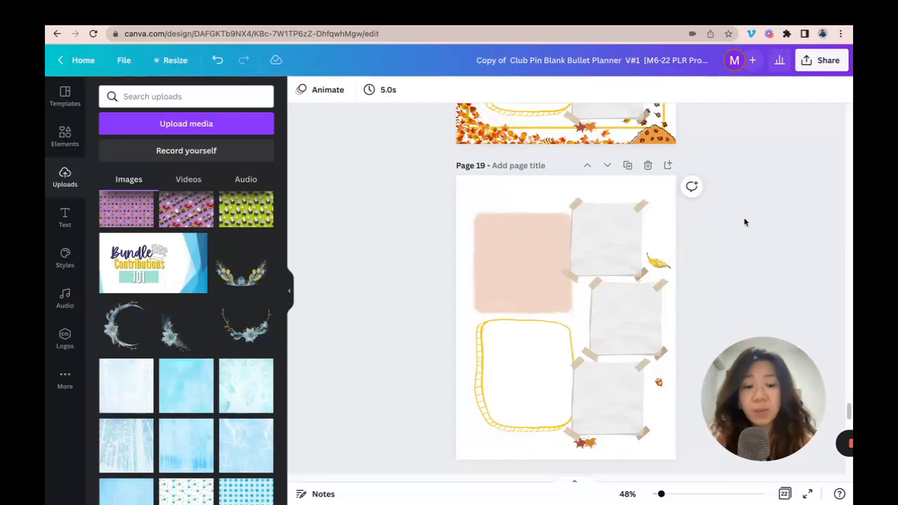
- Delete the remaining yellow leaf, acorn and small red leaves from page 19
left_click(658, 262)
key("Delete")
left_click(657, 382)
key("Delete")
left_click(584, 442)
key("Delete")
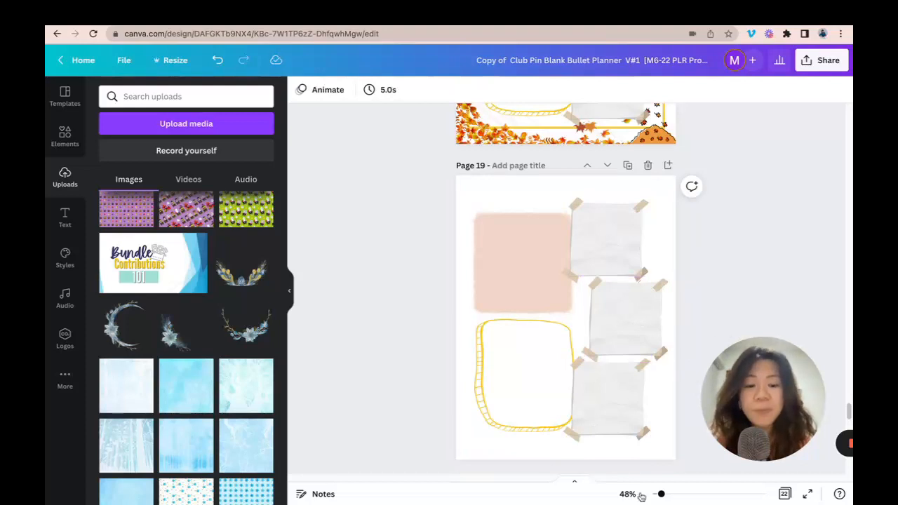
mouse_move(767, 380)
left_mouse_down()
mouse_move(726, 378)
mouse_move(752, 379)
left_mouse_up()
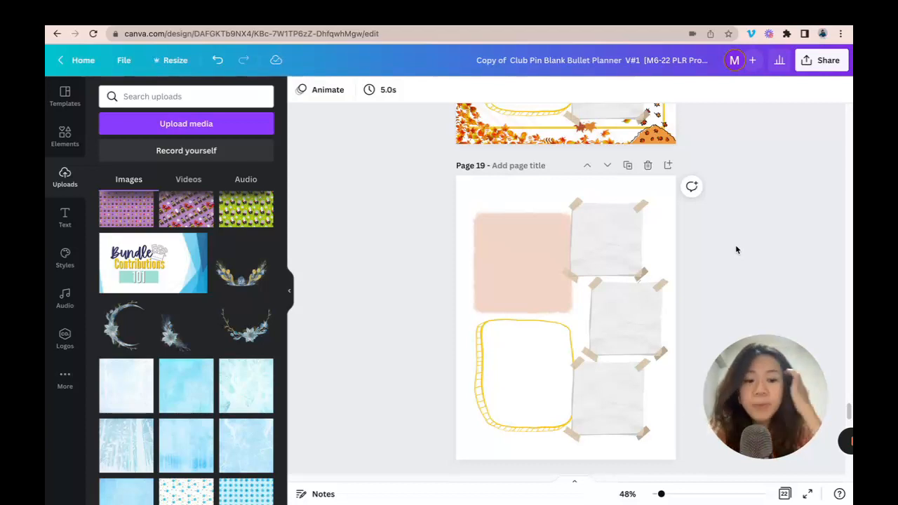
scroll(753, 248, "down", 7)
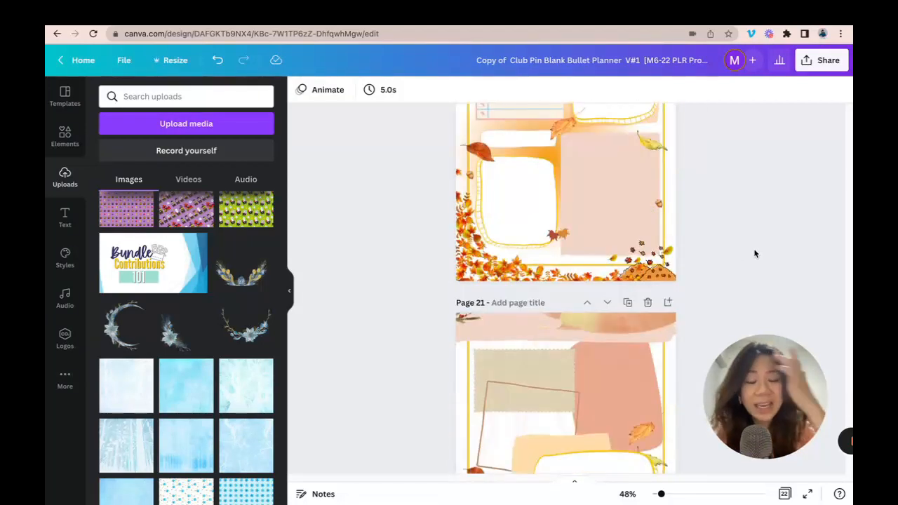
scroll(747, 257, "up", 6)
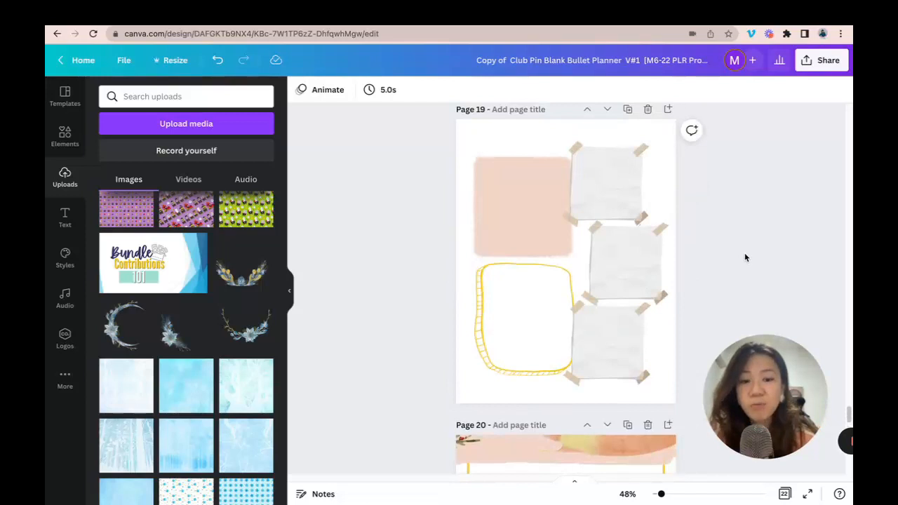
- Recolour the peach square on page 19 with the Photogenic effect Polar
scroll(746, 256, "up", 1)
left_click(524, 222)
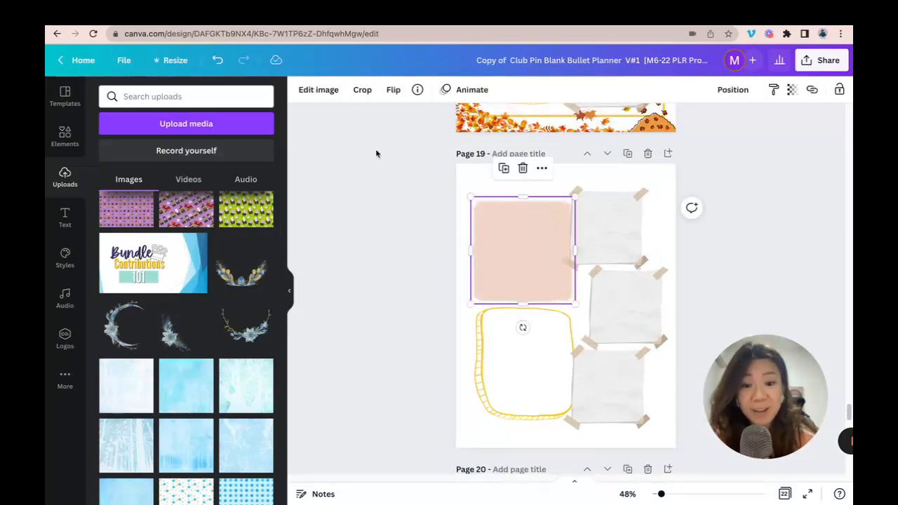
left_click(318, 92)
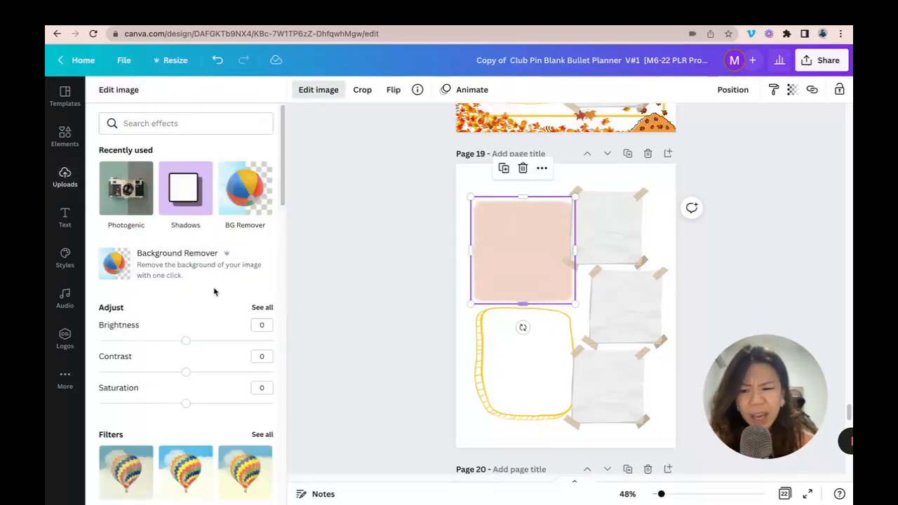
scroll(174, 266, "down", 3)
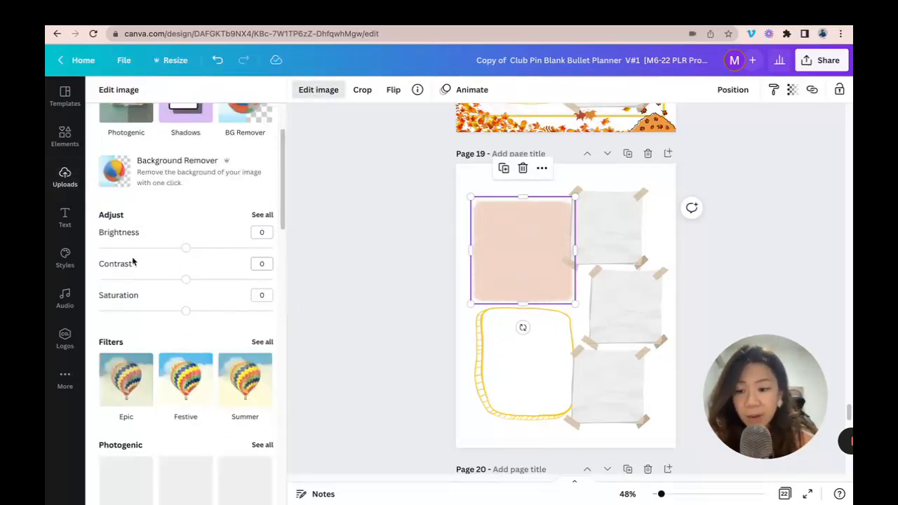
scroll(132, 257, "down", 5)
scroll(212, 232, "down", 1)
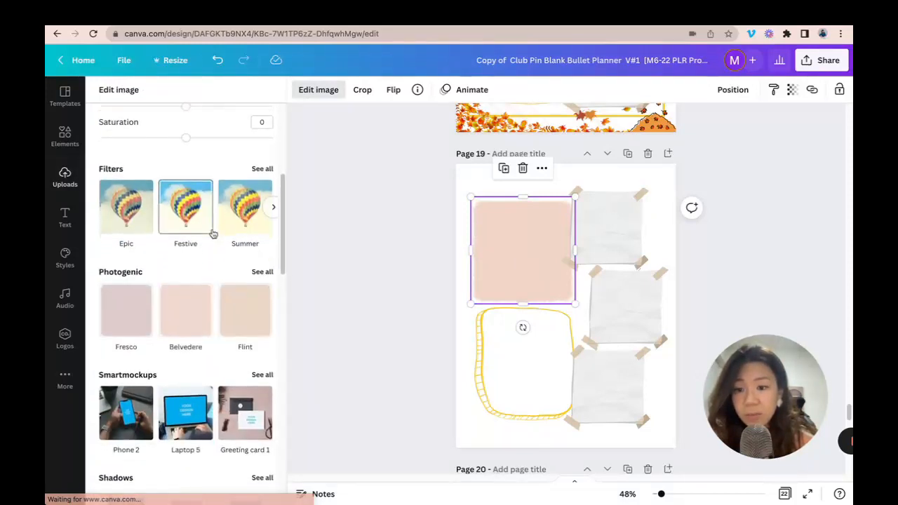
left_click(273, 261)
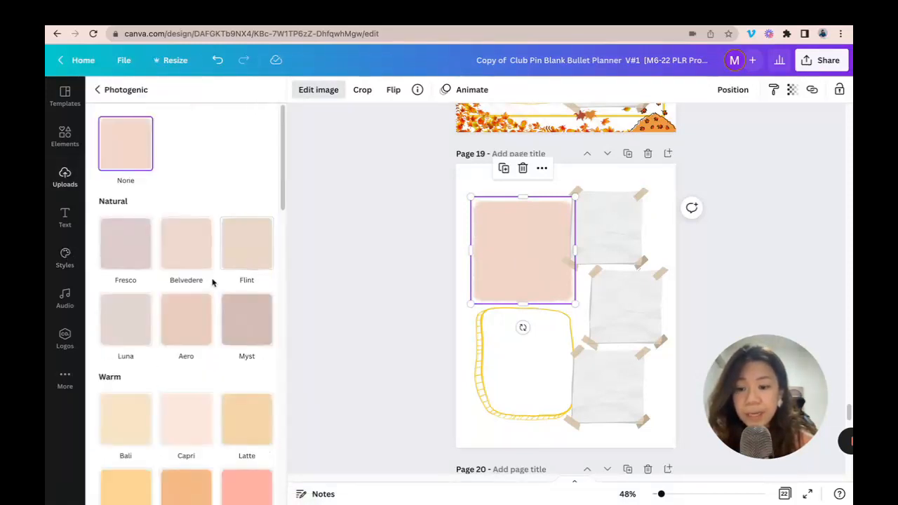
scroll(212, 280, "down", 6)
scroll(211, 278, "down", 2)
left_click(183, 154)
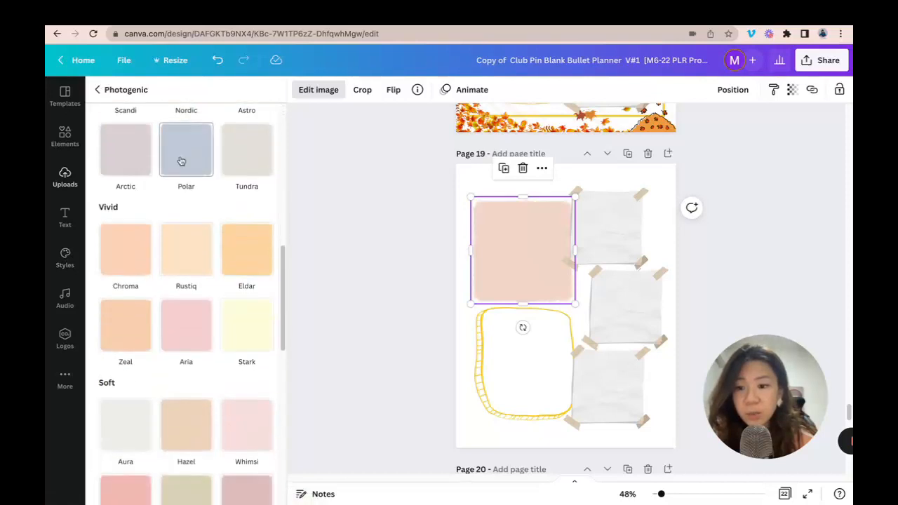
left_click(740, 224)
- Apply the ColorMix effect Arctic to the uppermost taped note on page 19
left_click(637, 335)
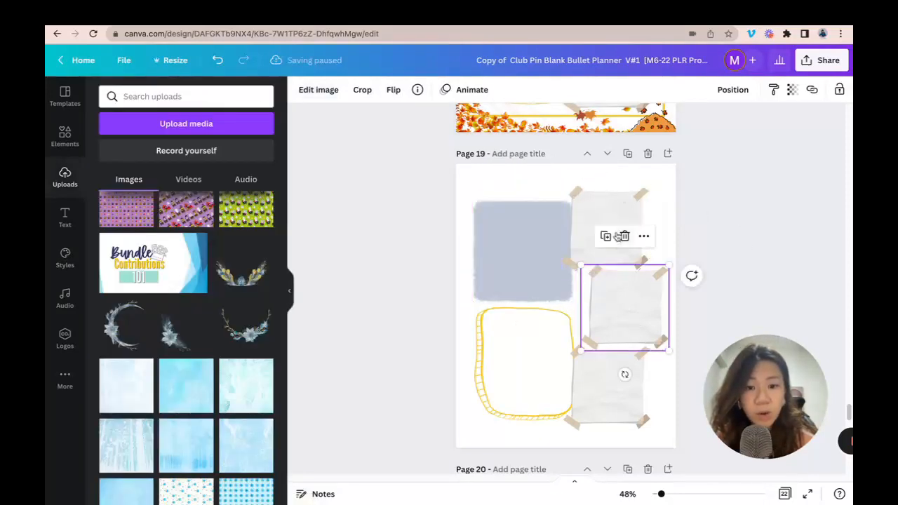
left_click(624, 203)
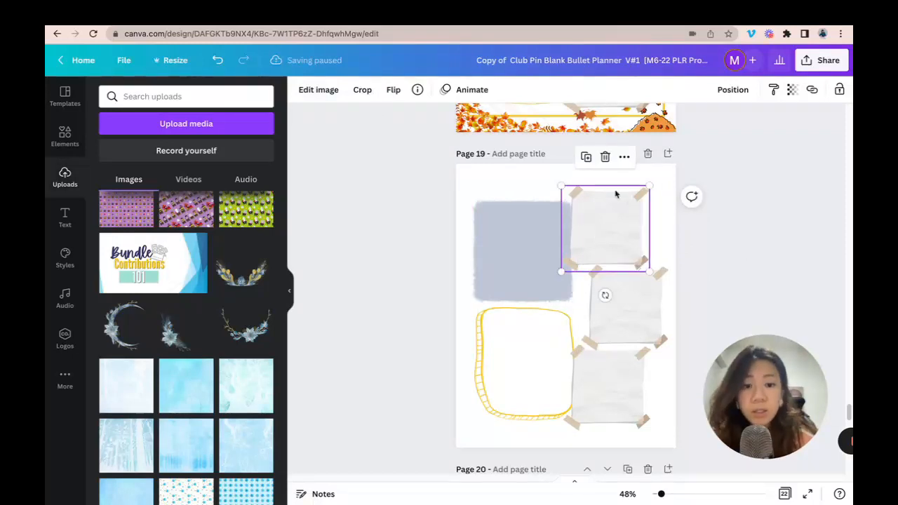
left_click(312, 90)
scroll(205, 270, "down", 3)
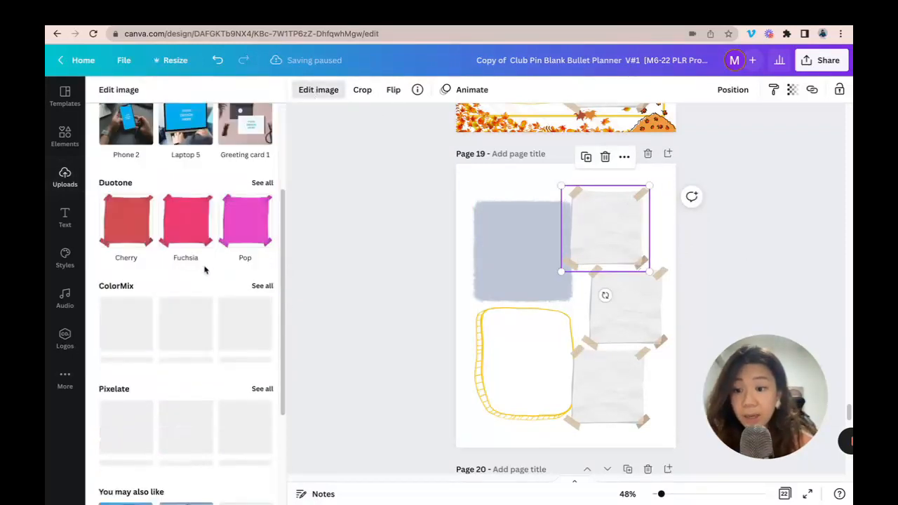
scroll(201, 226, "down", 3)
scroll(206, 224, "up", 1)
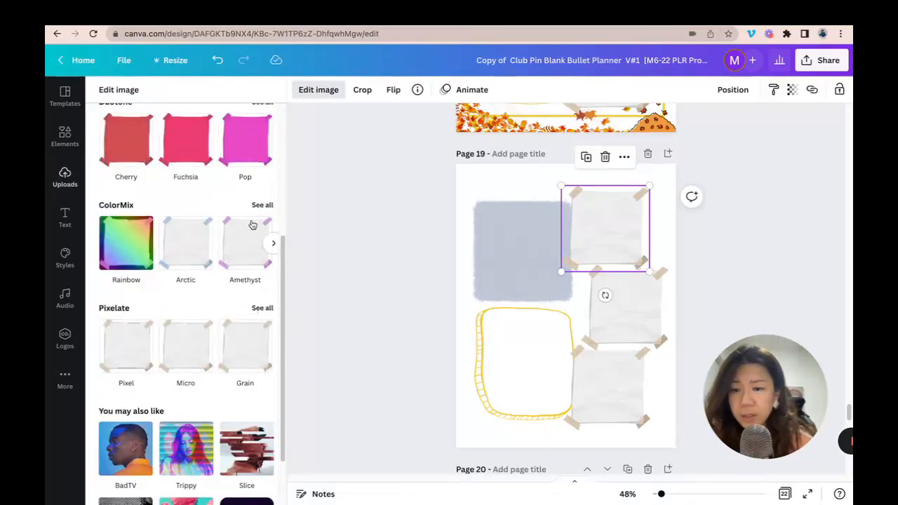
scroll(123, 206, "up", 1)
left_click(176, 235)
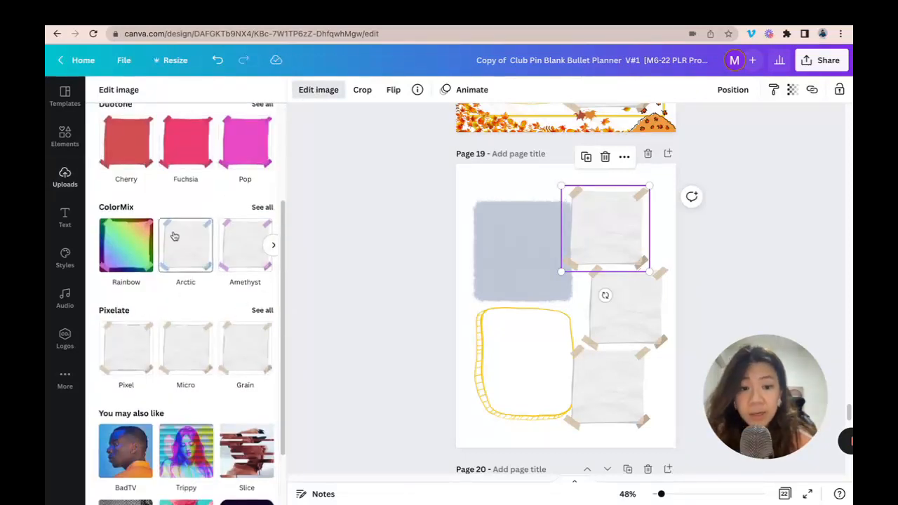
- Apply the same Arctic effect to the middle and lowest taped notes
left_click(650, 310)
left_click(615, 399)
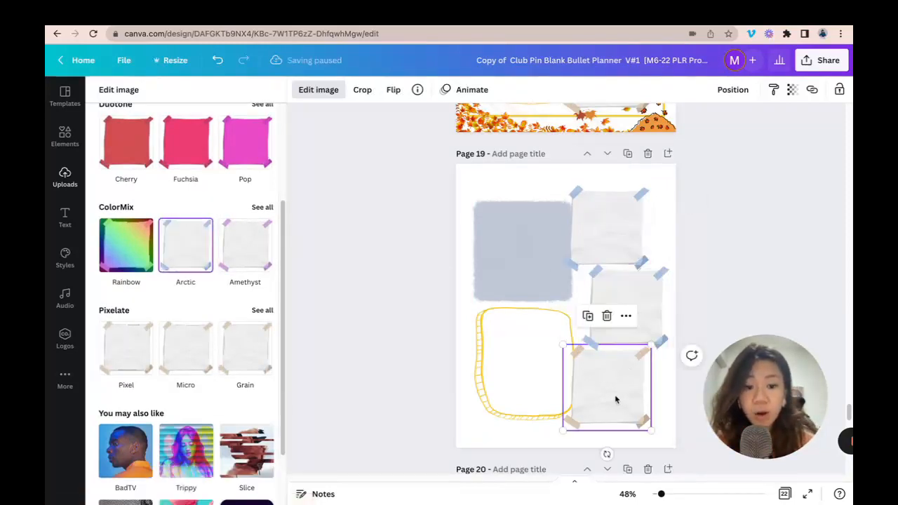
left_click(178, 265)
- Change the yellow outline of the hand-drawn frame on page 19 to the steel-blue document colour
left_click(517, 371)
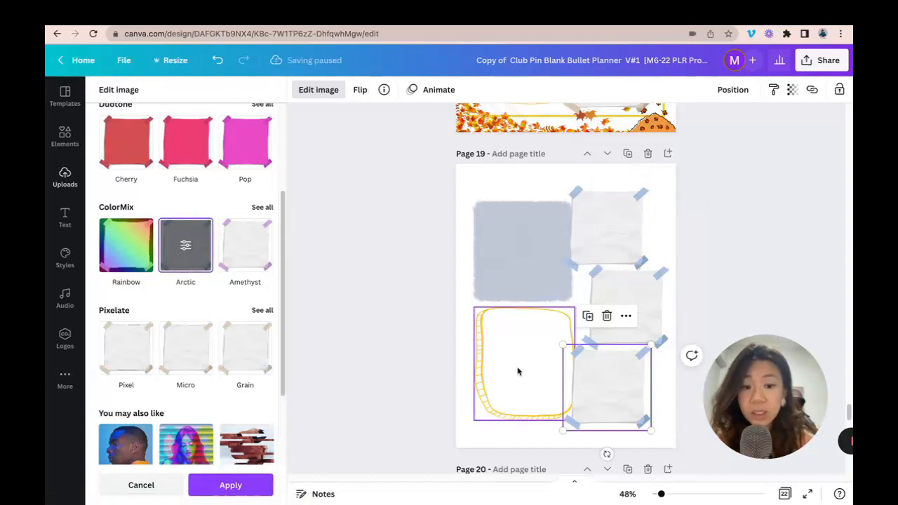
scroll(184, 234, "up", 3)
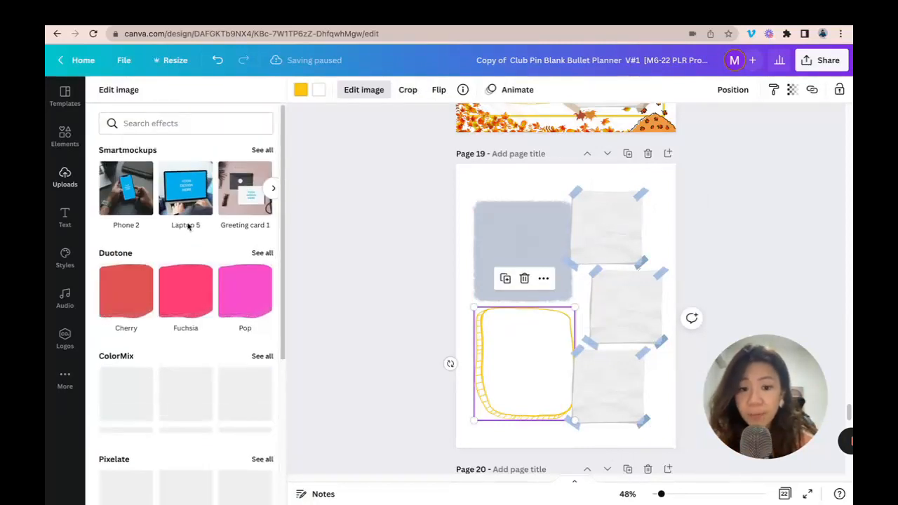
left_click(300, 90)
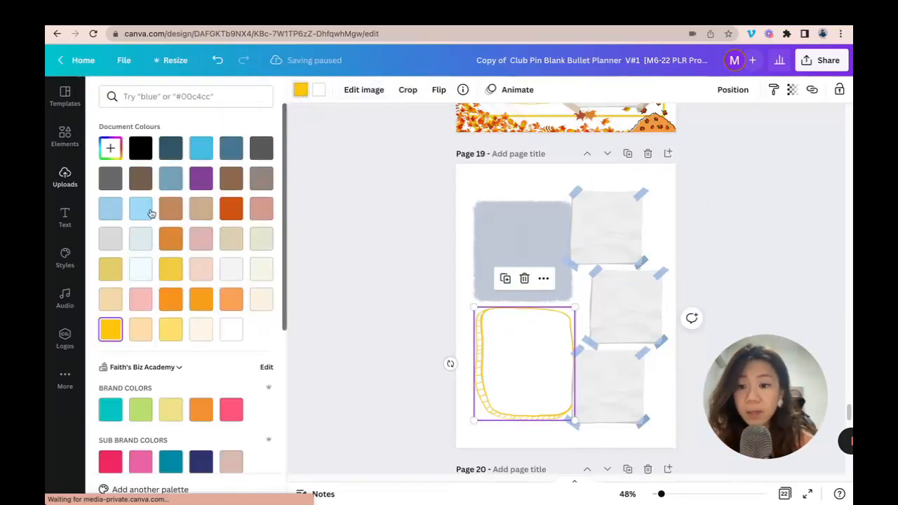
left_click(232, 147)
left_click(750, 224)
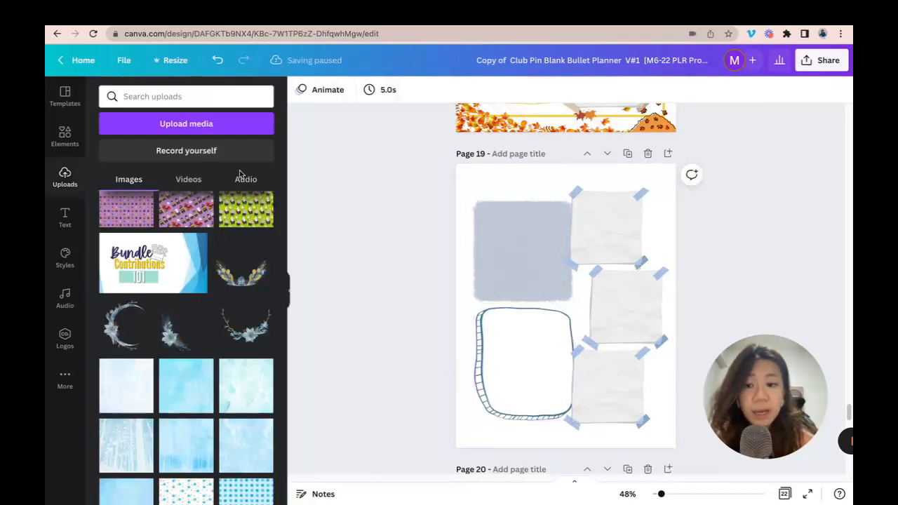
- Fill page 19 with the uploaded pale-blue bare-branches background and send it behind the other elements
scroll(181, 298, "down", 3)
scroll(181, 298, "down", 3)
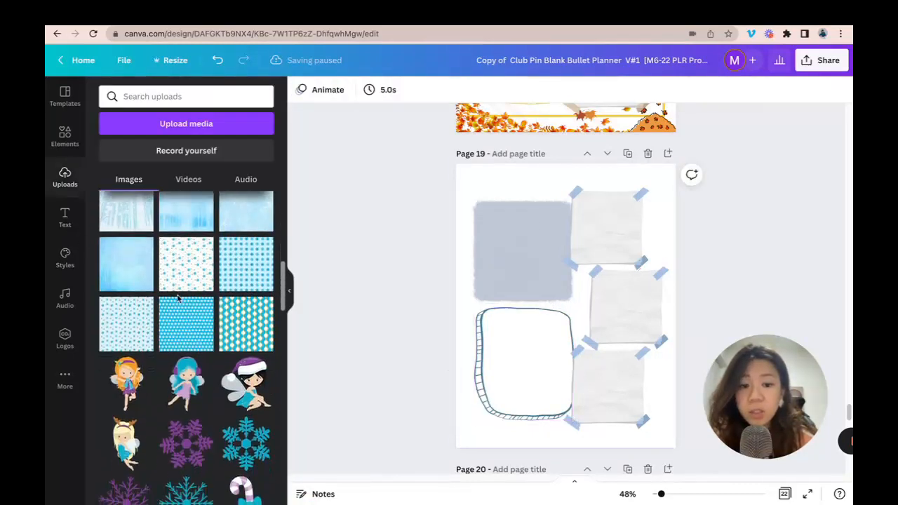
scroll(246, 260, "up", 2)
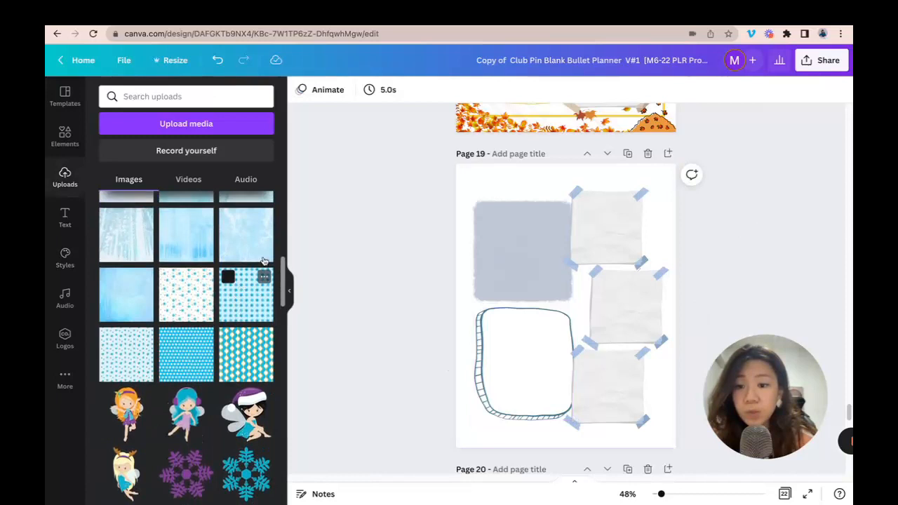
left_click_drag(249, 244, 473, 222)
left_click_drag(623, 331, 739, 446)
left_click(732, 91)
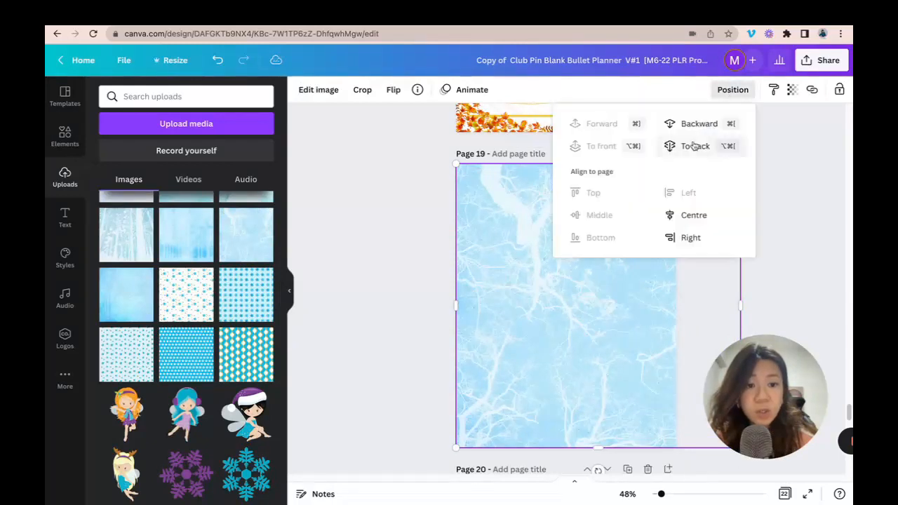
left_click(694, 147)
left_click(788, 157)
- Place the uploaded blue poinsettia spray, reduced in size, over the lower-left corner of the hand-drawn frame on page 19
scroll(157, 247, "up", 3)
left_click(161, 345)
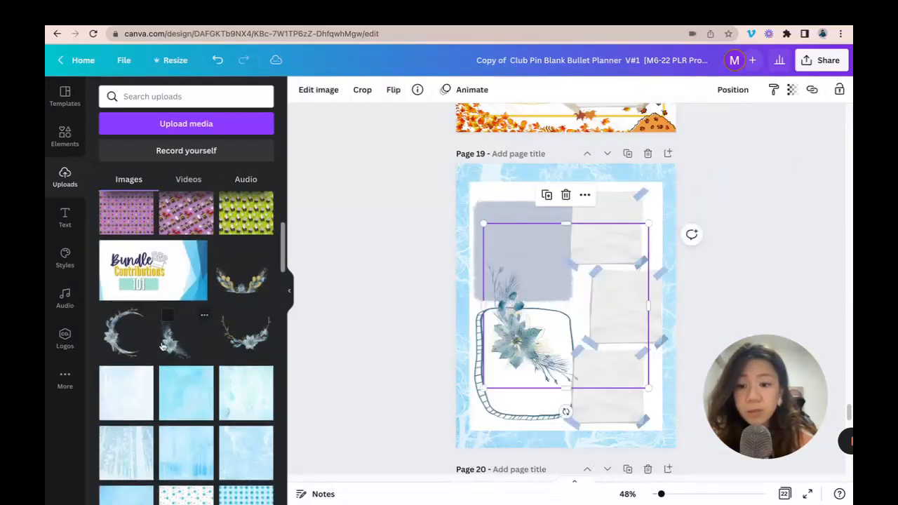
mouse_move(564, 410)
left_mouse_down()
mouse_move(521, 397)
mouse_move(566, 411)
left_mouse_up()
left_click_drag(516, 330, 480, 391)
left_click_drag(612, 286, 580, 317)
left_click_drag(477, 398, 485, 401)
left_click(749, 250)
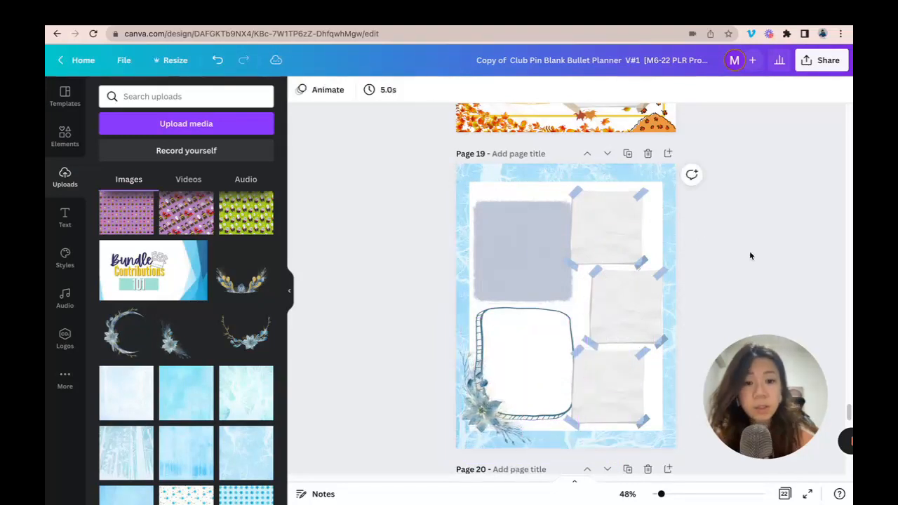
- Duplicate the fall layout on page 20 that has a lined checklist and hand-drawn frames
scroll(746, 278, "down", 6)
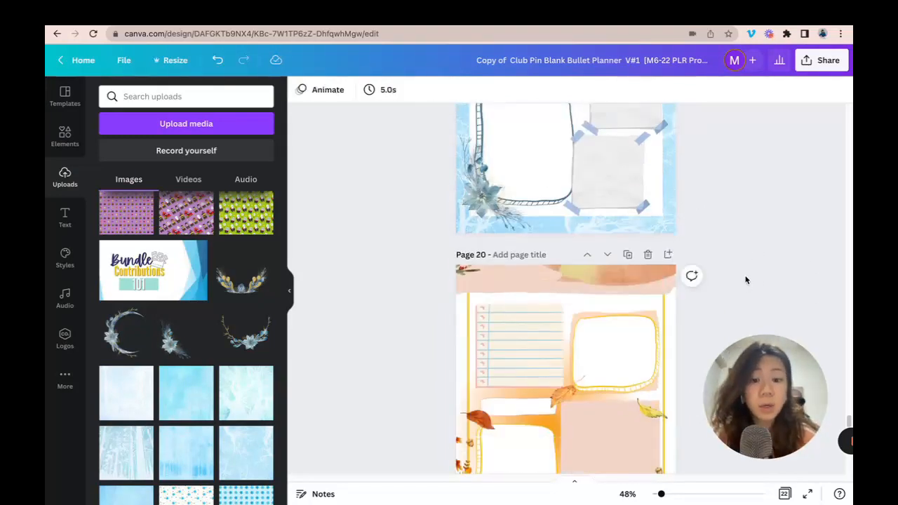
scroll(740, 265, "down", 2)
scroll(737, 263, "up", 4)
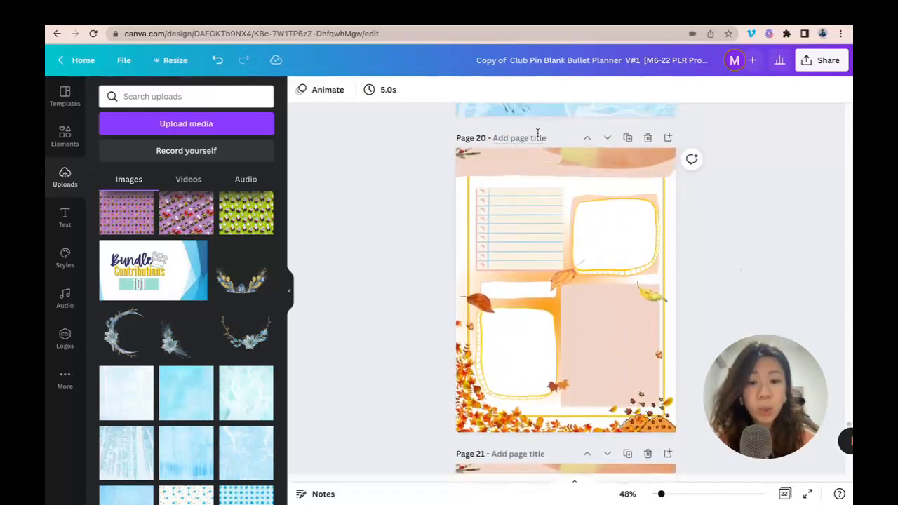
left_click(629, 140)
scroll(711, 277, "up", 5)
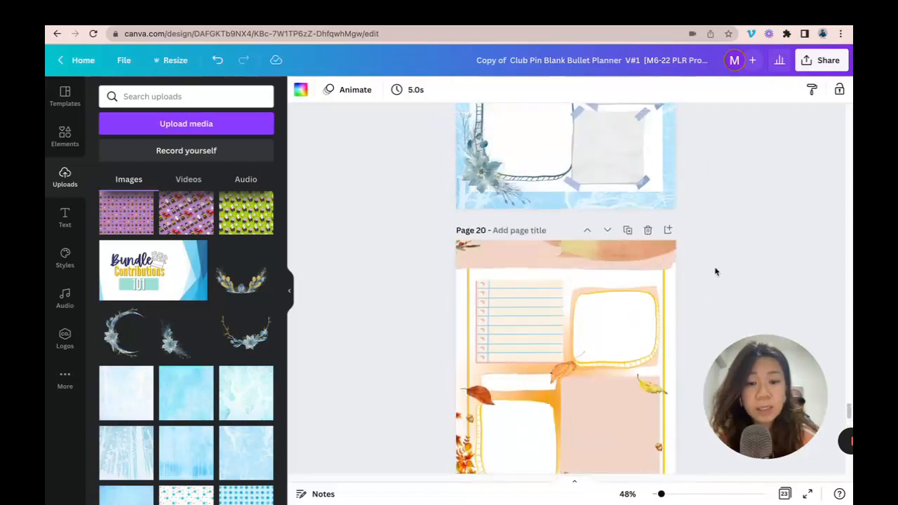
scroll(713, 268, "down", 1)
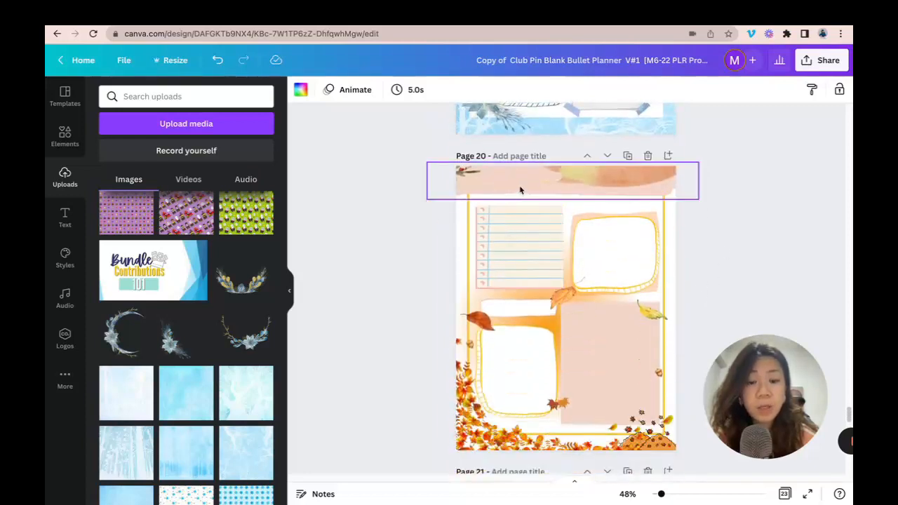
- Delete the peach header artwork, the yellow border and the yellow leaf from page 20
left_click(564, 188)
key("Delete")
left_click(608, 185)
key("Delete")
left_click(651, 308)
key("Delete")
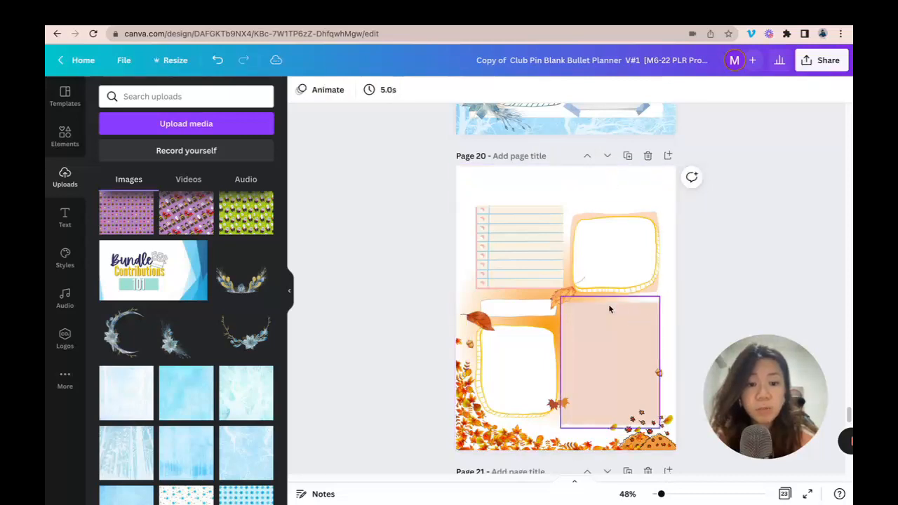
- Delete the remaining leaves, acorns, other fall decorations and orange background from page 20, keeping the checklist, frames and peach blocks
left_click(570, 302)
key("Delete")
left_click(479, 321)
key("Delete")
left_click(491, 434)
key("Delete")
left_click(558, 289)
key("Delete")
left_click(657, 371)
key("Delete")
left_click(666, 440)
key("Delete")
left_click(633, 442)
key("Delete")
left_click(561, 411)
key("Delete")
left_click(507, 438)
key("Delete")
left_click(470, 344)
key("Delete")
- Change the yellow outline of the upper-right hand-drawn frame on page 20 to the muted light-blue document colour
left_click(642, 220)
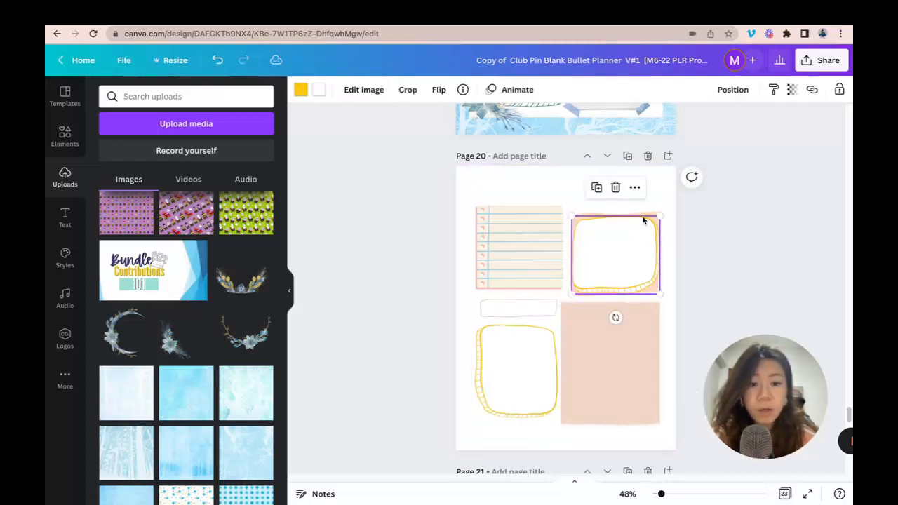
left_click(298, 89)
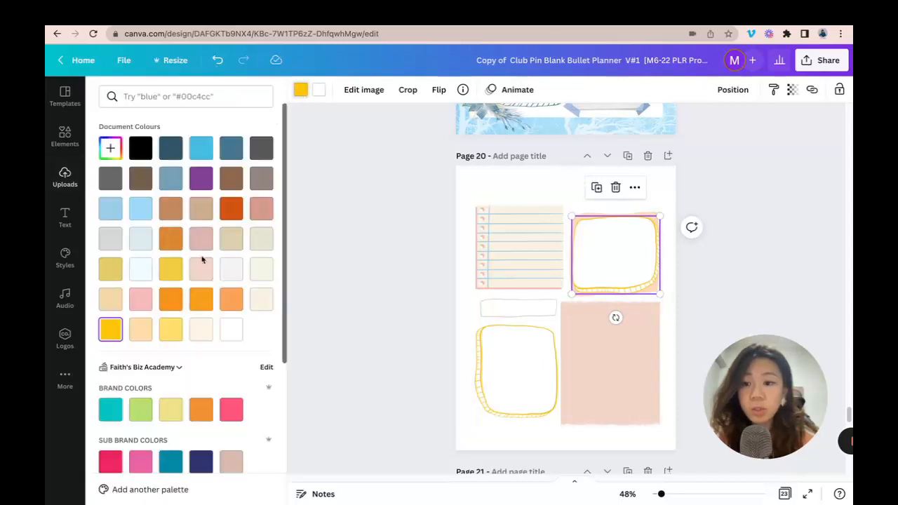
left_click(173, 174)
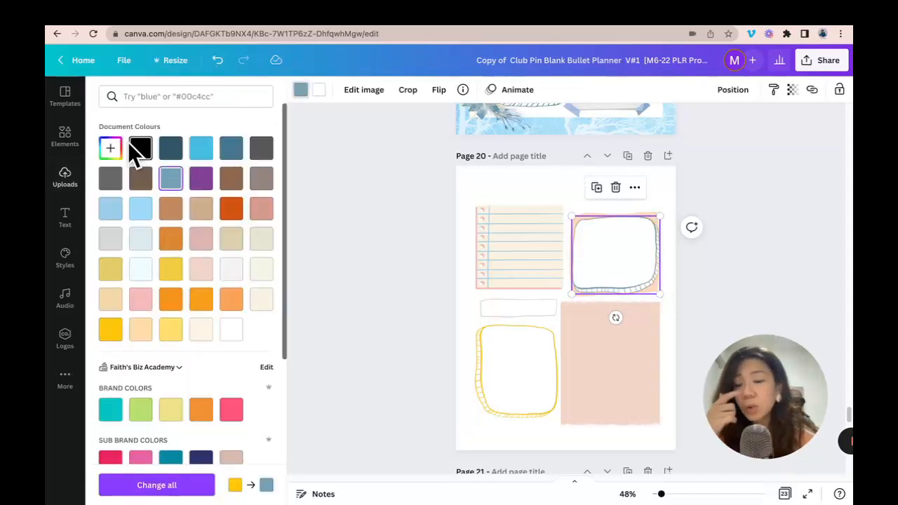
scroll(353, 236, "up", 4)
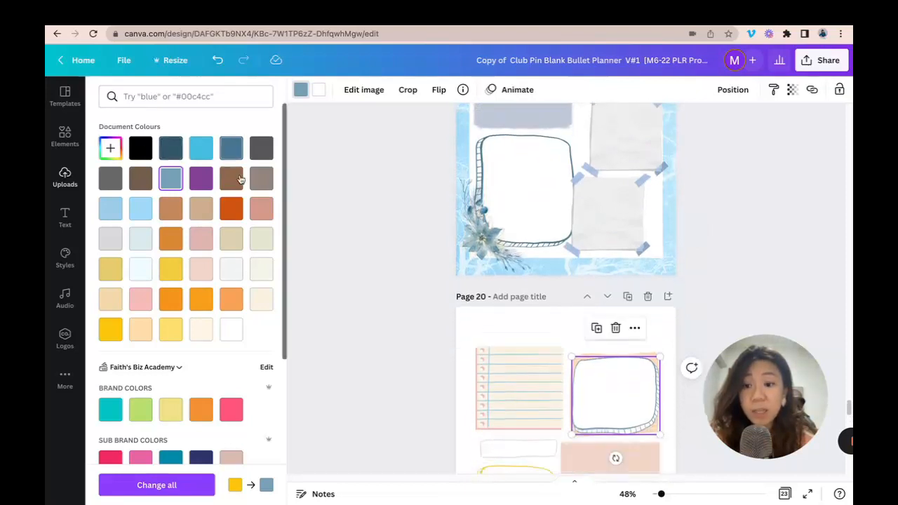
scroll(209, 225, "down", 3)
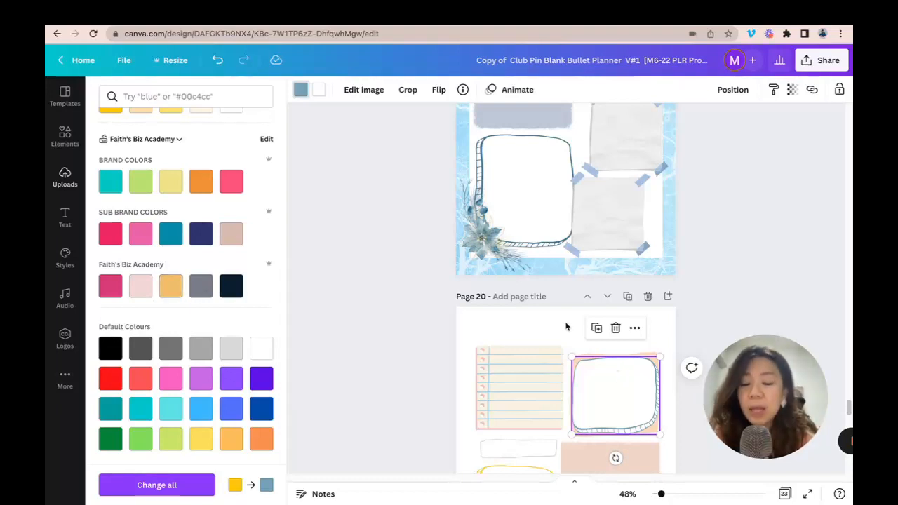
scroll(147, 277, "up", 4)
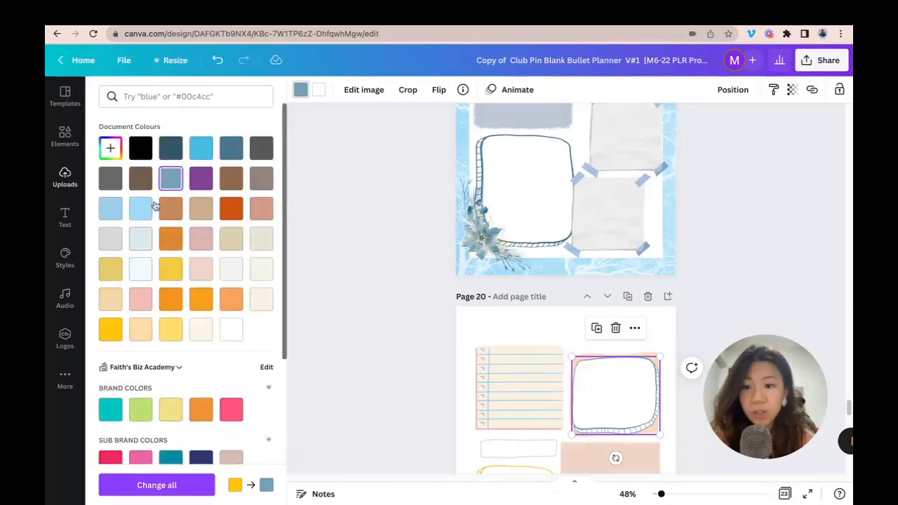
scroll(706, 267, "down", 1)
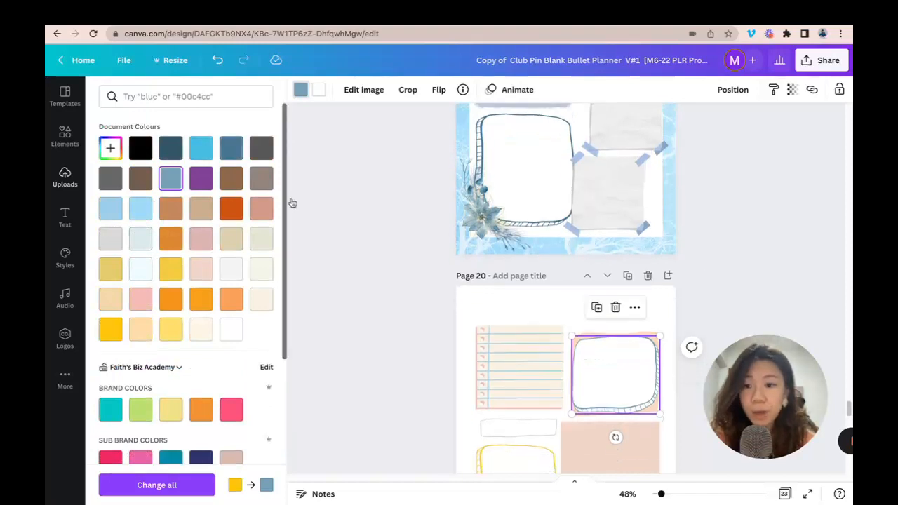
left_click(678, 342)
- Recolour the peach backing behind the upper-right frame on page 20 with the pale blue-grey document colour
left_click(651, 334)
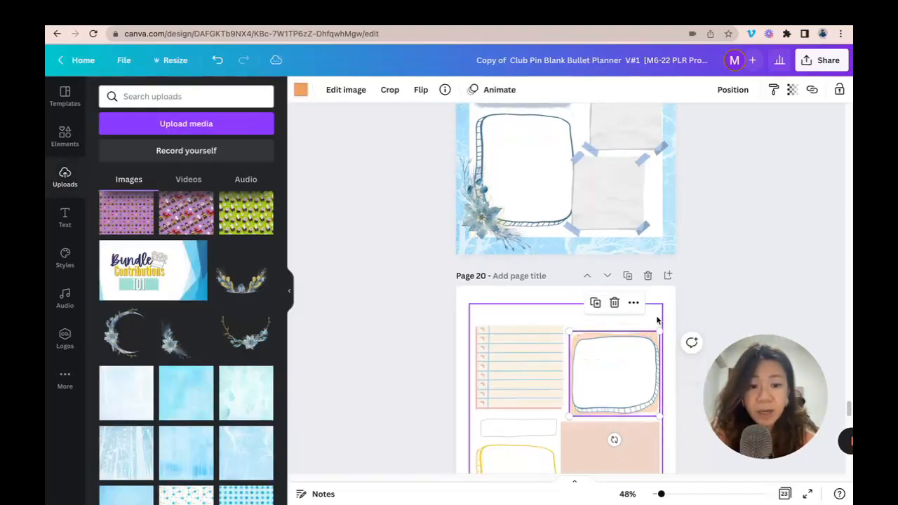
left_click(301, 88)
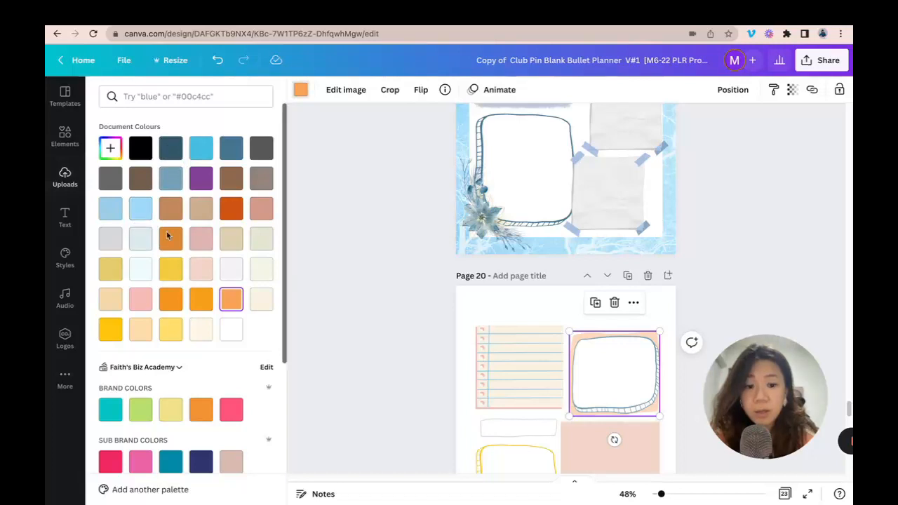
left_click(140, 239)
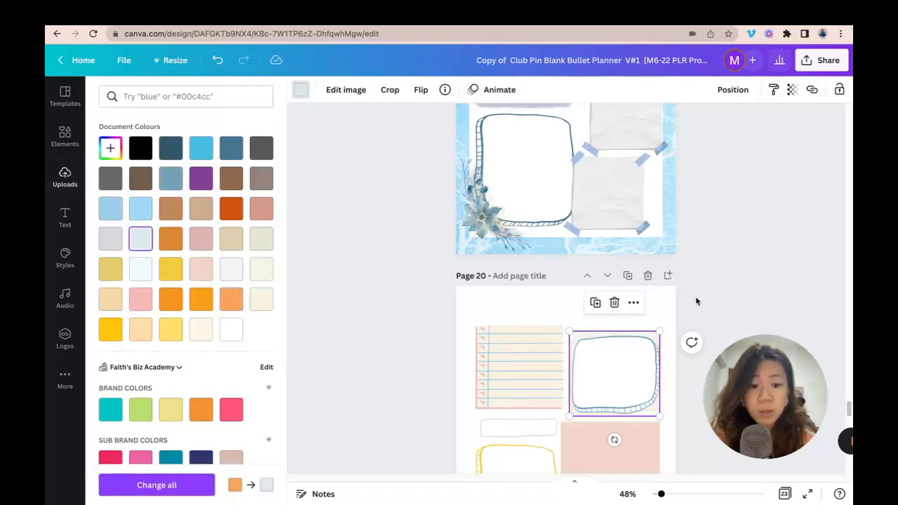
left_click(715, 300)
- Apply the Photogenic effect Polar to the large peach rectangle on page 20
scroll(666, 329, "down", 2)
left_click(624, 349)
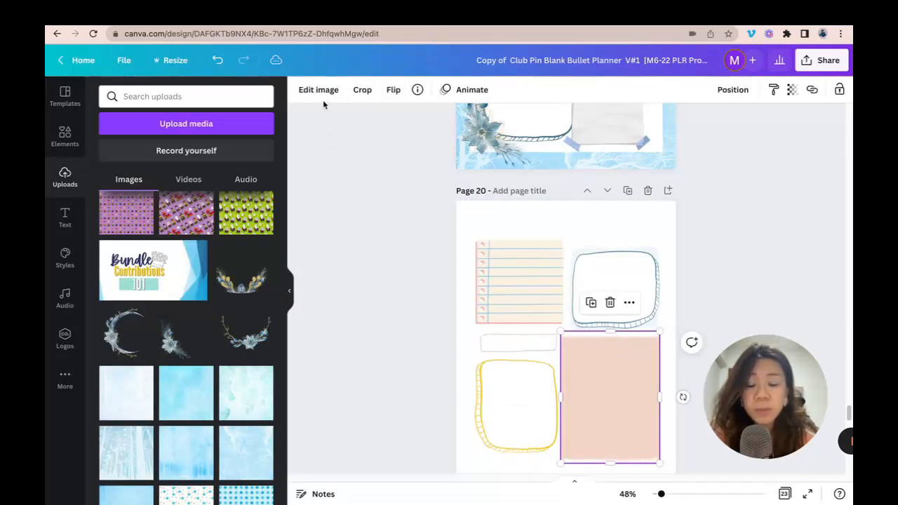
scroll(694, 273, "down", 1)
left_click(298, 92)
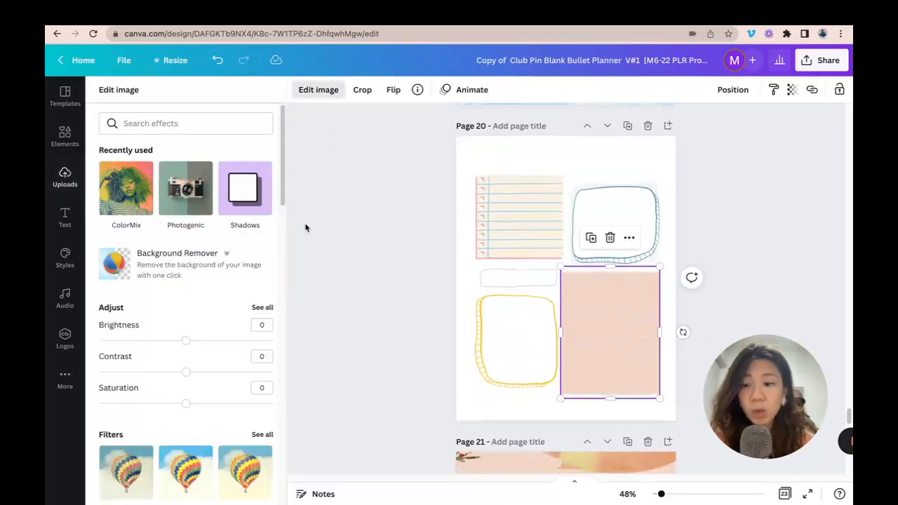
scroll(102, 253, "down", 5)
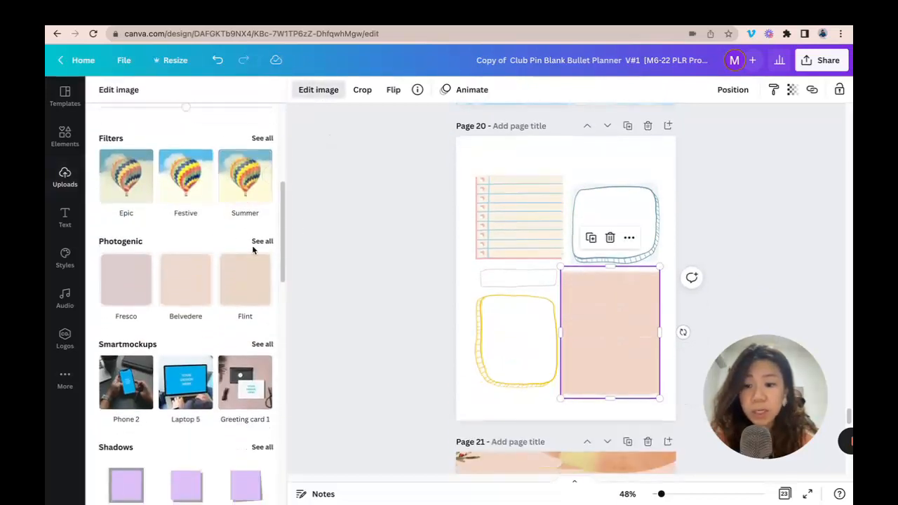
left_click(257, 244)
scroll(250, 267, "down", 5)
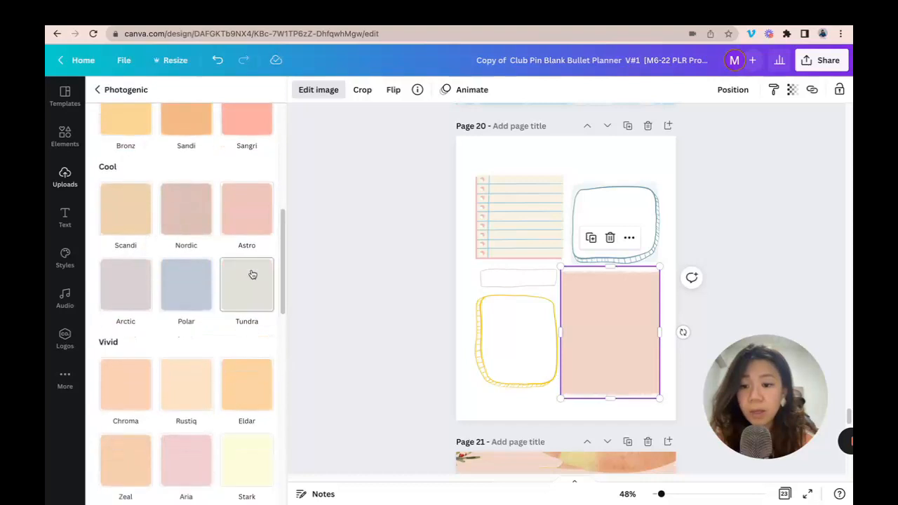
scroll(195, 230, "down", 3)
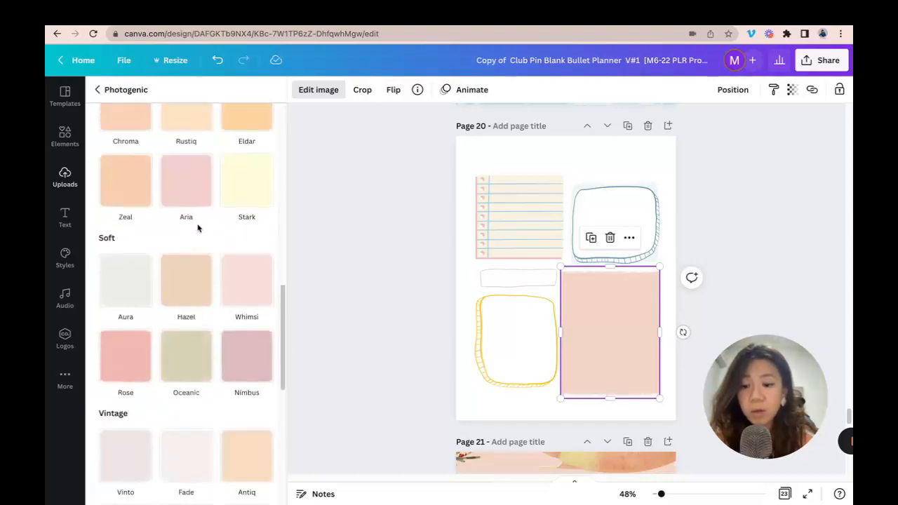
scroll(197, 227, "down", 3)
scroll(200, 226, "up", 6)
left_click(186, 197)
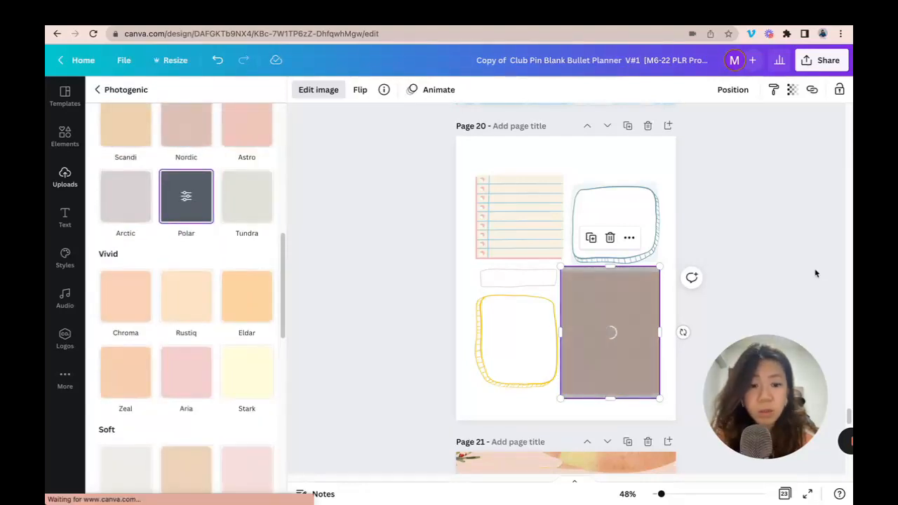
- Change the yellow outline of the lower-left hand-drawn frame on page 20 to the steel-blue document colour
left_click(548, 312)
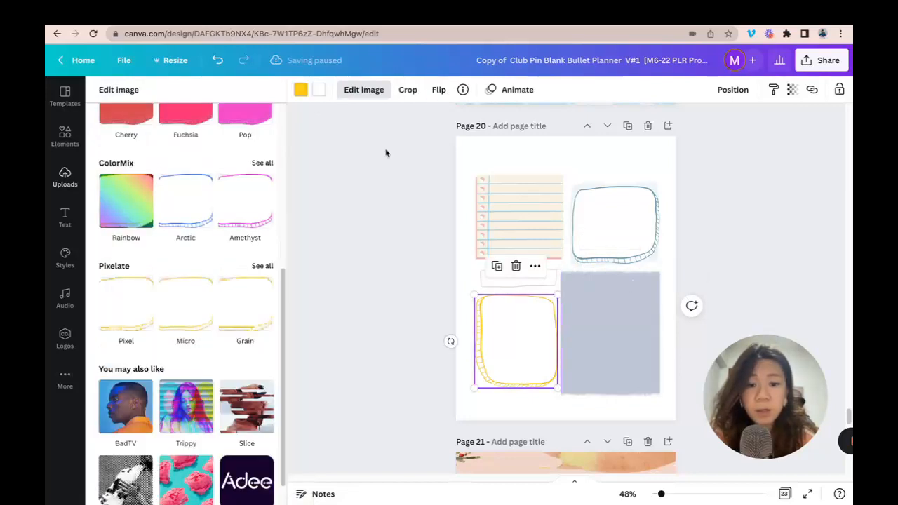
left_click(301, 91)
left_click(235, 156)
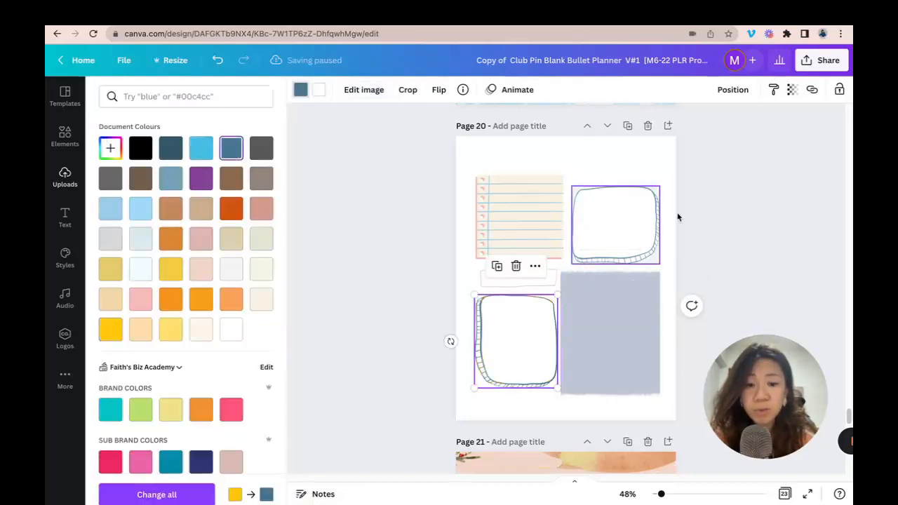
left_click(762, 225)
- Copy the blue lined checklist from the schedule layout on page 10
scroll(762, 225, "up", 5)
scroll(757, 223, "down", 3)
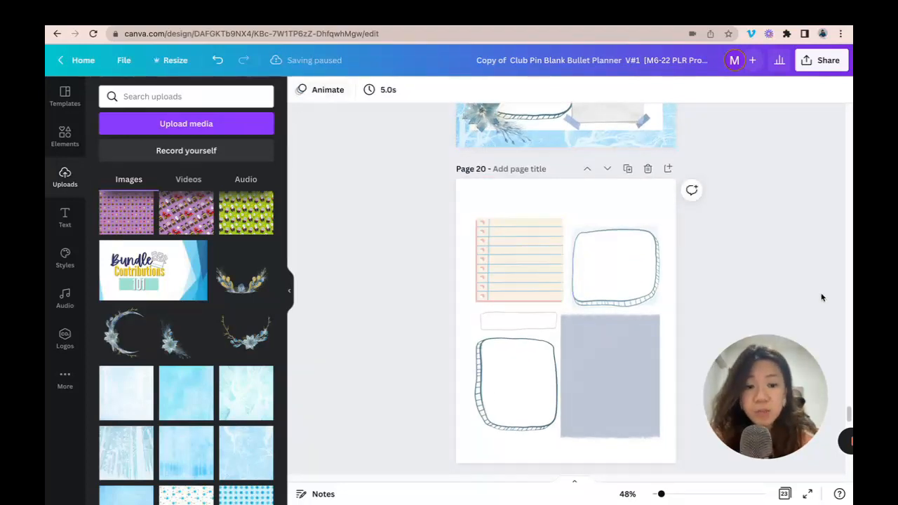
scroll(787, 291, "up", 12)
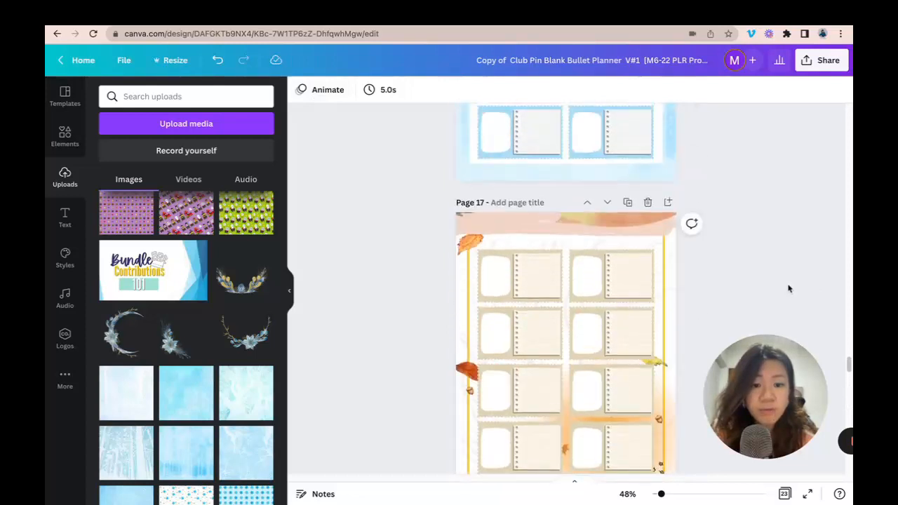
scroll(788, 288, "up", 10)
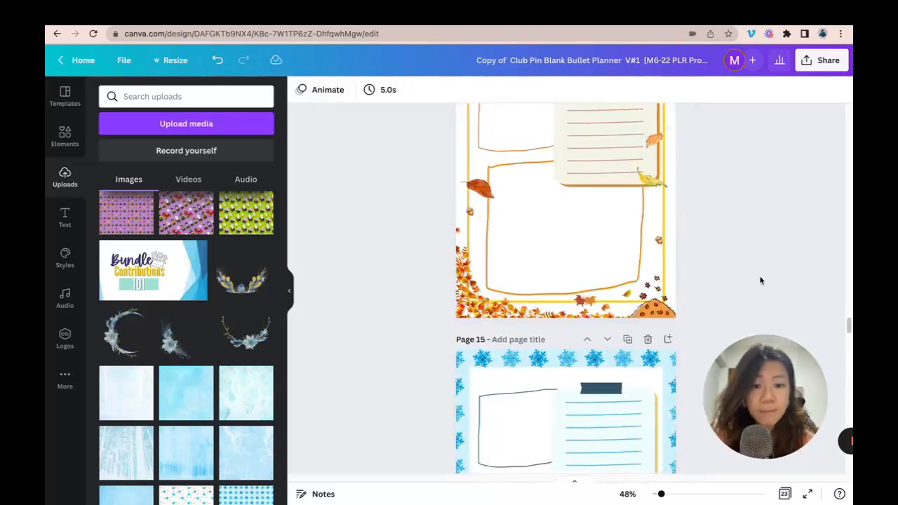
scroll(759, 281, "up", 15)
scroll(736, 252, "down", 5)
scroll(736, 250, "up", 8)
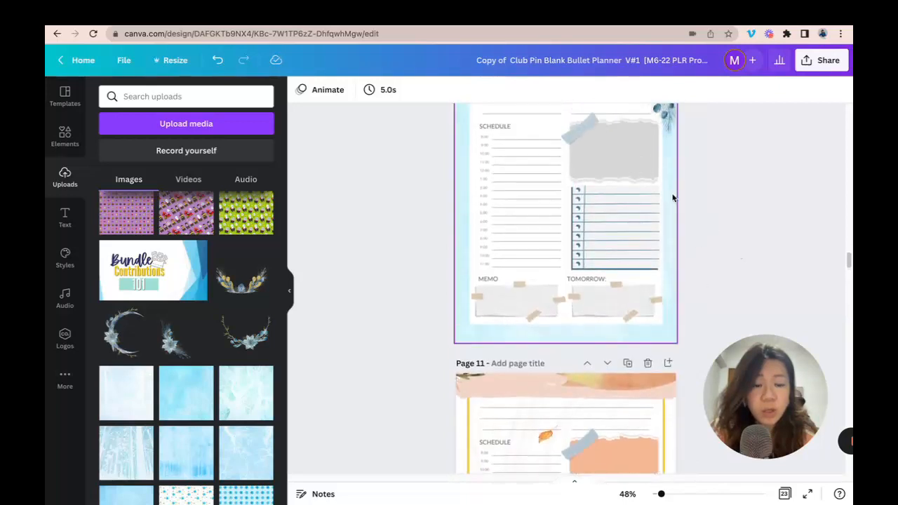
left_click(644, 197)
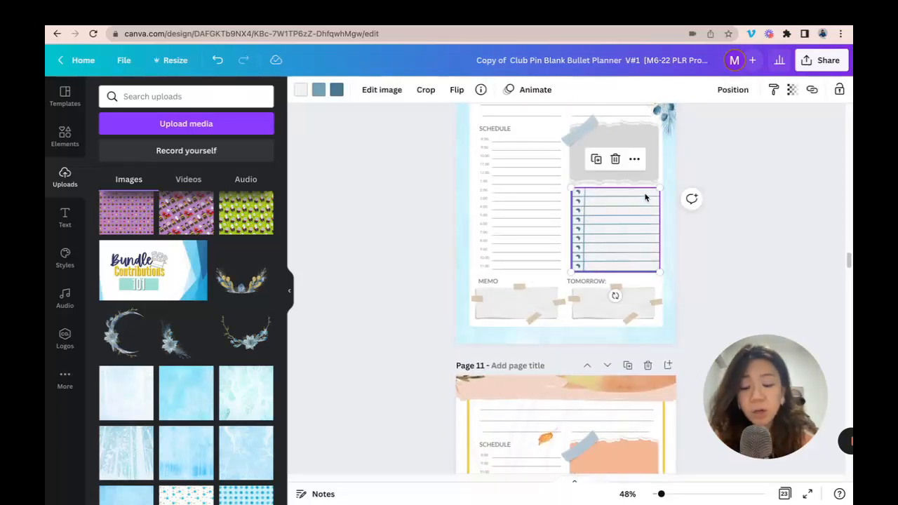
- Delete the peach lined checklist from the upper-left area of page 20
scroll(740, 239, "down", 20)
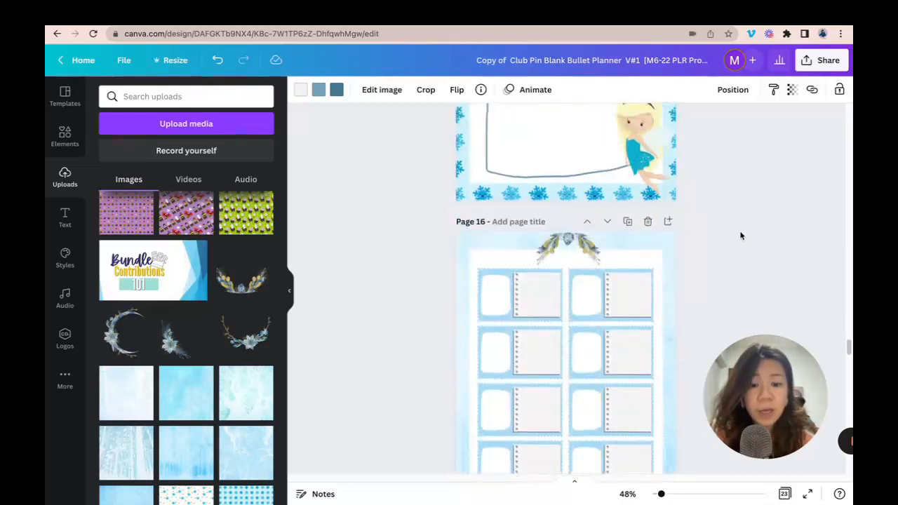
scroll(740, 236, "down", 10)
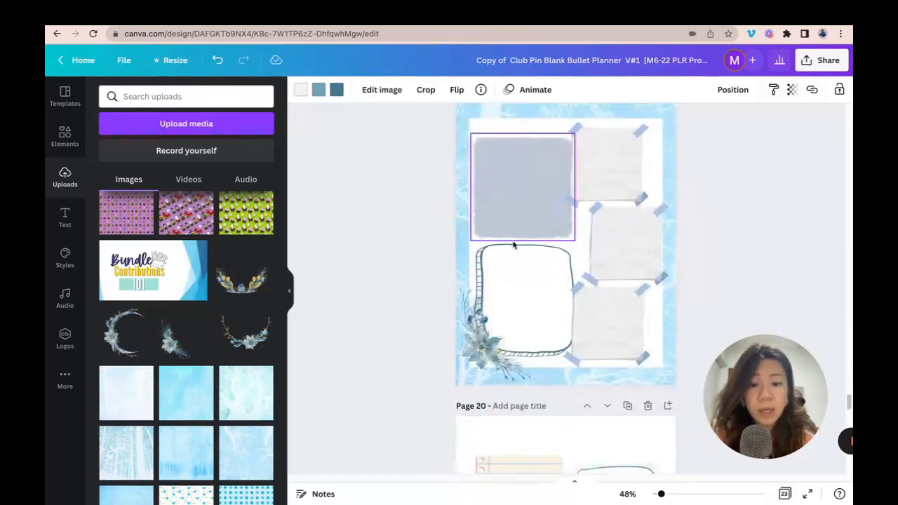
scroll(600, 249, "down", 4)
scroll(600, 249, "down", 5)
scroll(601, 248, "up", 6)
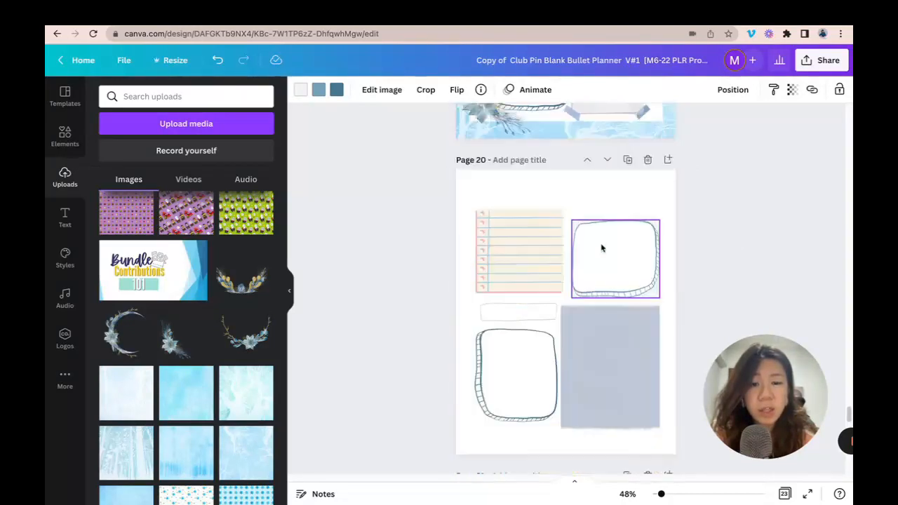
scroll(601, 247, "down", 2)
left_click(546, 205)
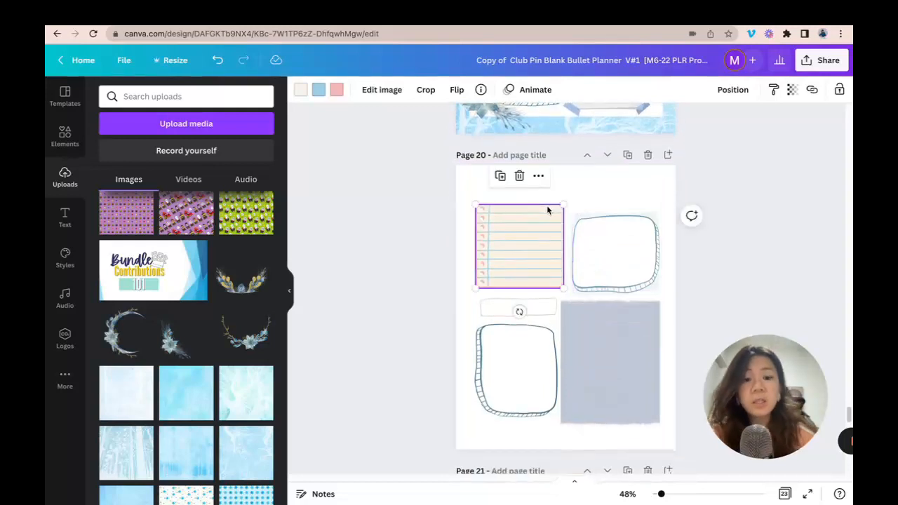
key("Delete")
- Paste the blue lined checklist into the empty upper-left area of page 20 and size it to fit beside the frame
key("super+f")
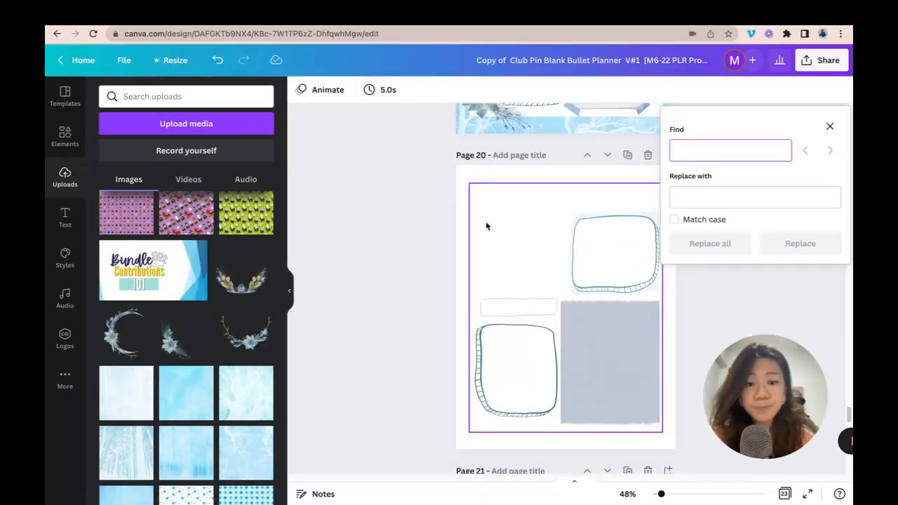
key("super+z")
left_click_drag(605, 343, 509, 250)
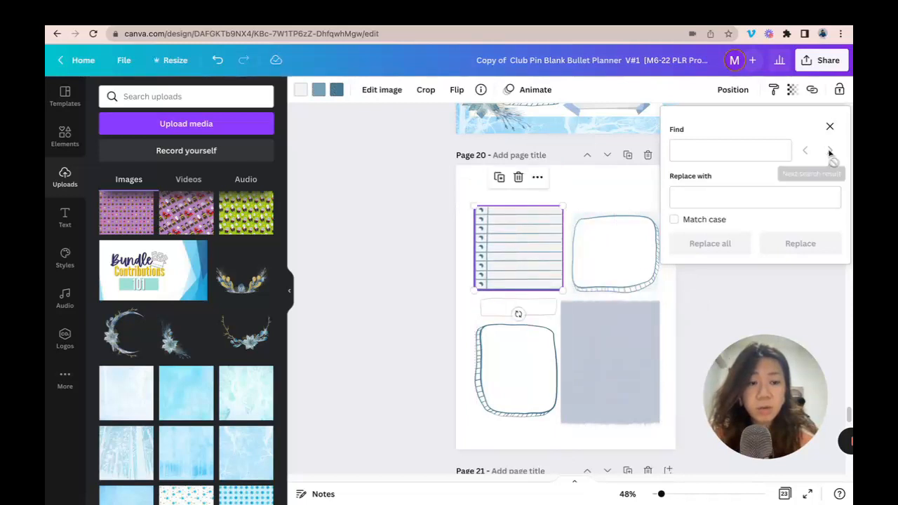
left_click(829, 126)
left_click_drag(561, 205, 531, 225)
left_click(766, 245)
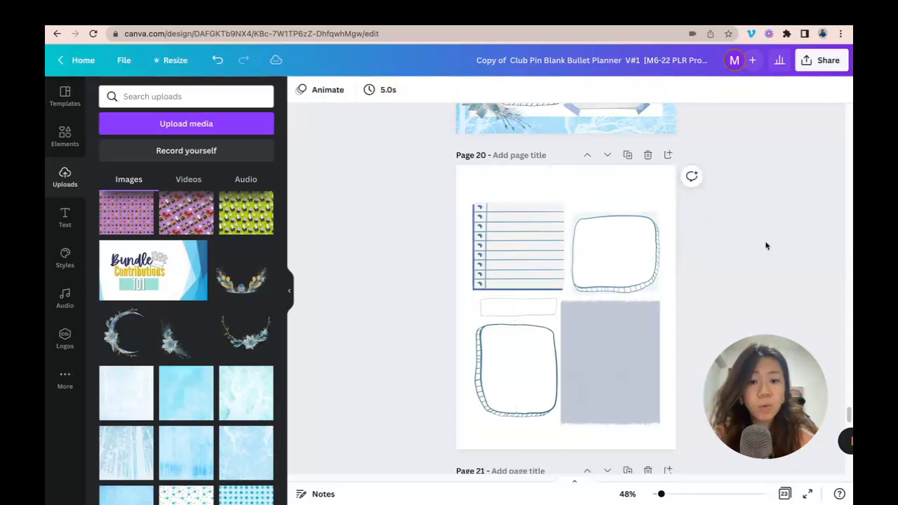
- Change the pink outline of the small hand-drawn box below the checklist to the dark slate-blue document colour
left_click(527, 303)
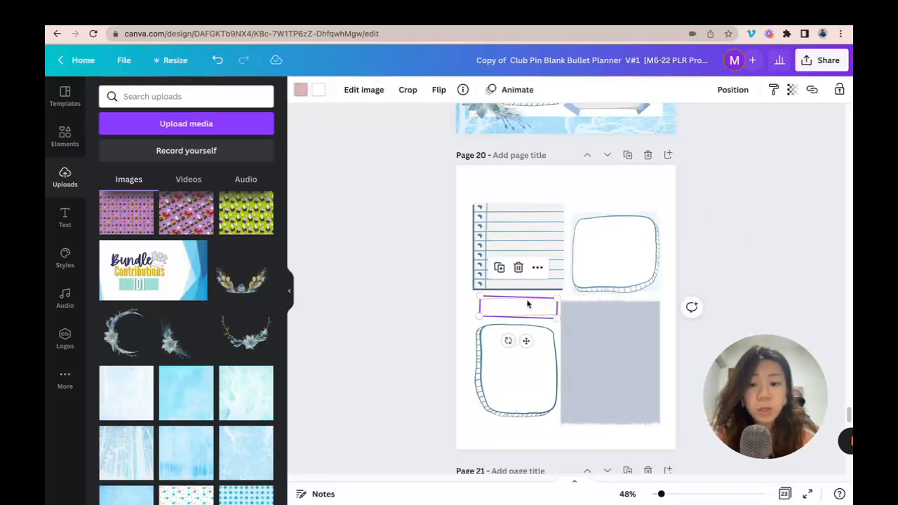
left_click(300, 92)
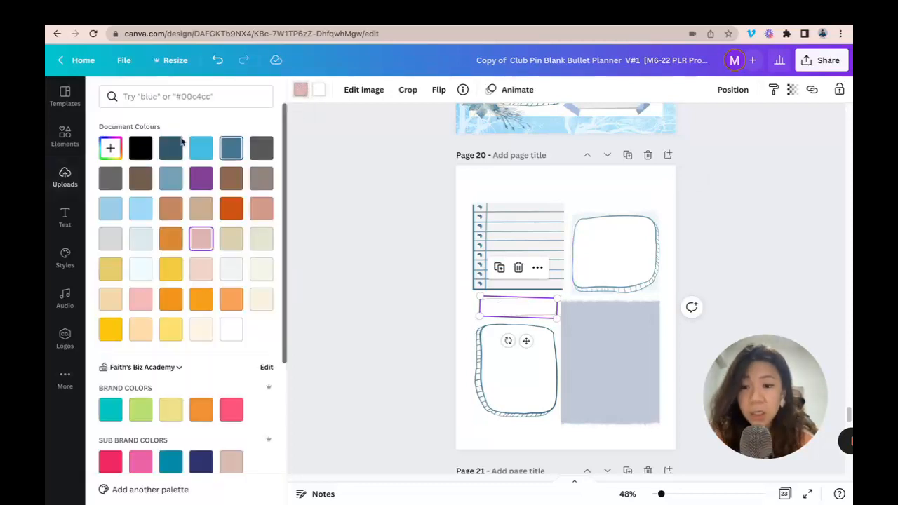
left_click(706, 252)
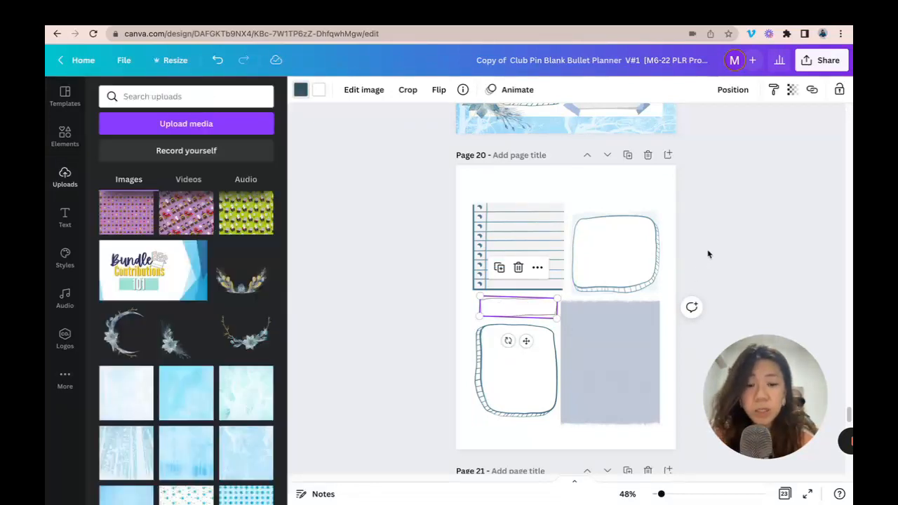
- Add the uploaded light-blue frosty branches texture to page 20, enlarge it to cover the page and send it to the back
scroll(217, 275, "down", 3)
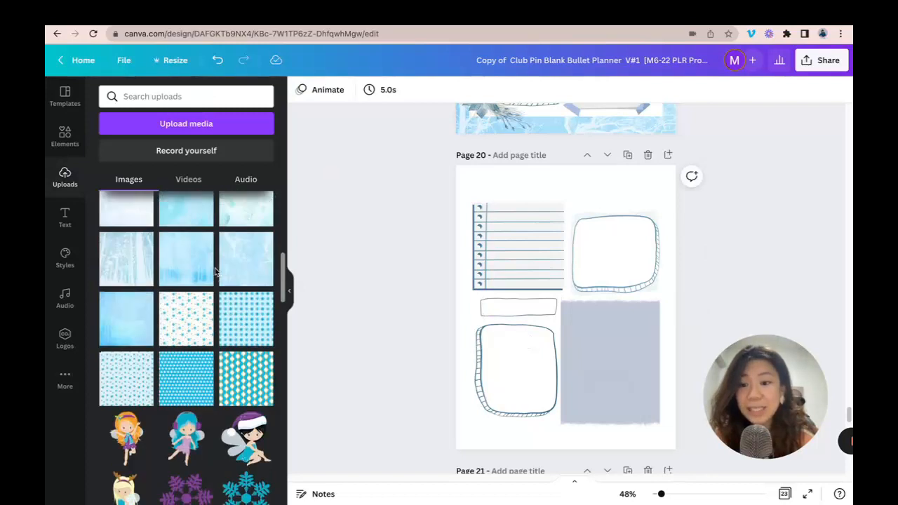
left_click(187, 270)
left_click_drag(567, 297, 553, 258)
left_click_drag(620, 328, 740, 449)
left_click(734, 89)
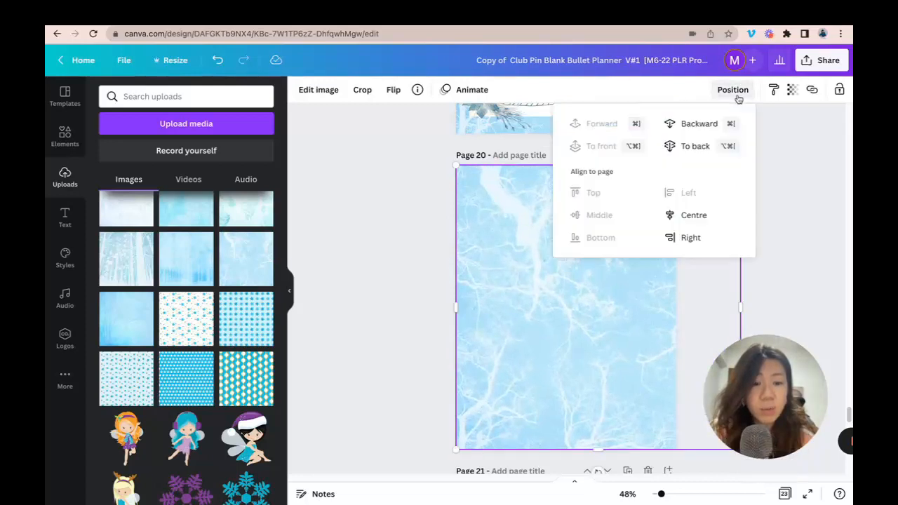
left_click(691, 147)
left_click(809, 200)
- Set the transparency of the branches background on page 20 to 30
left_click(652, 177)
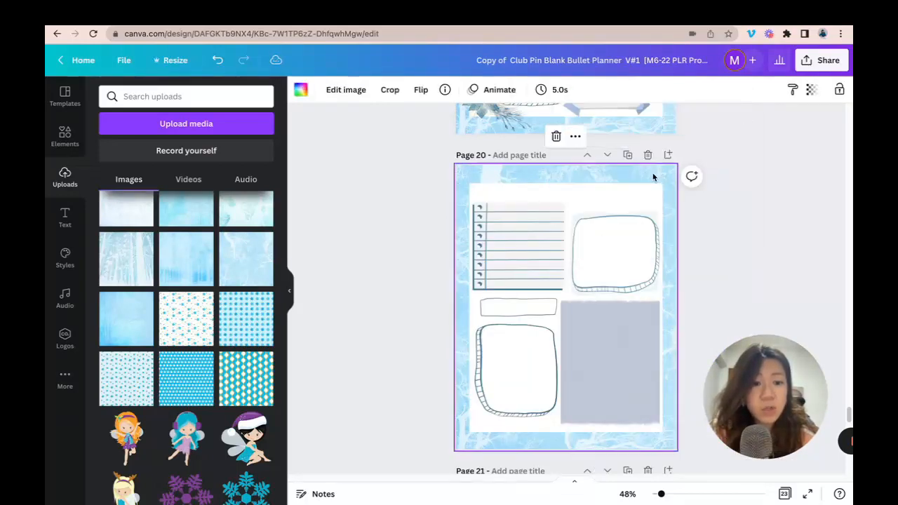
left_click(811, 90)
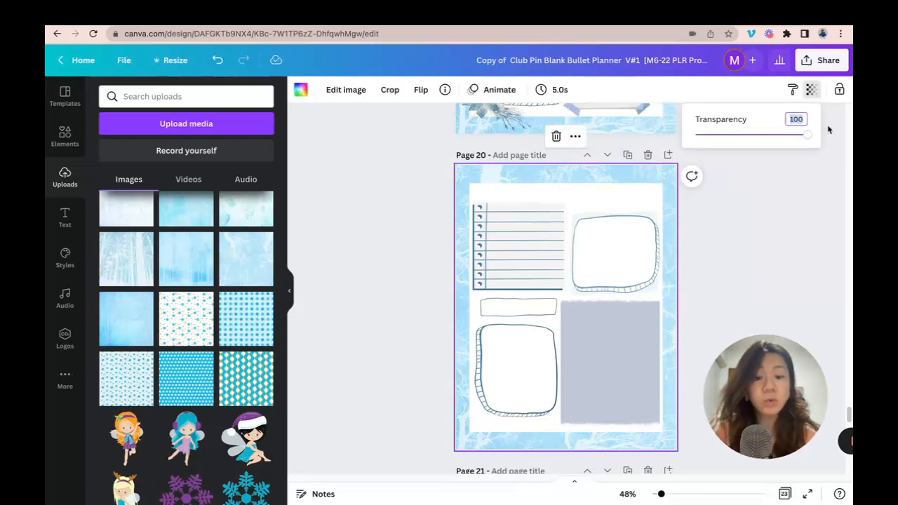
type("4")
key("BackSpace")
type("30")
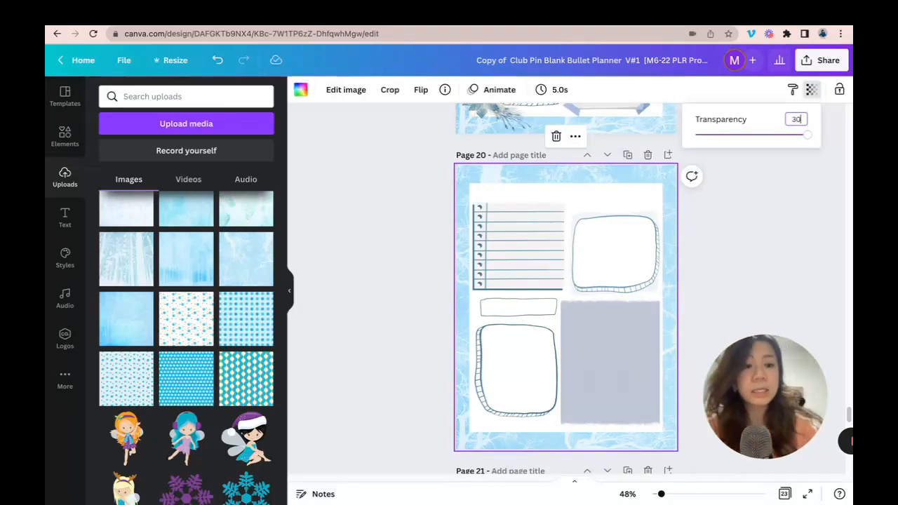
key("Return")
left_click(803, 211)
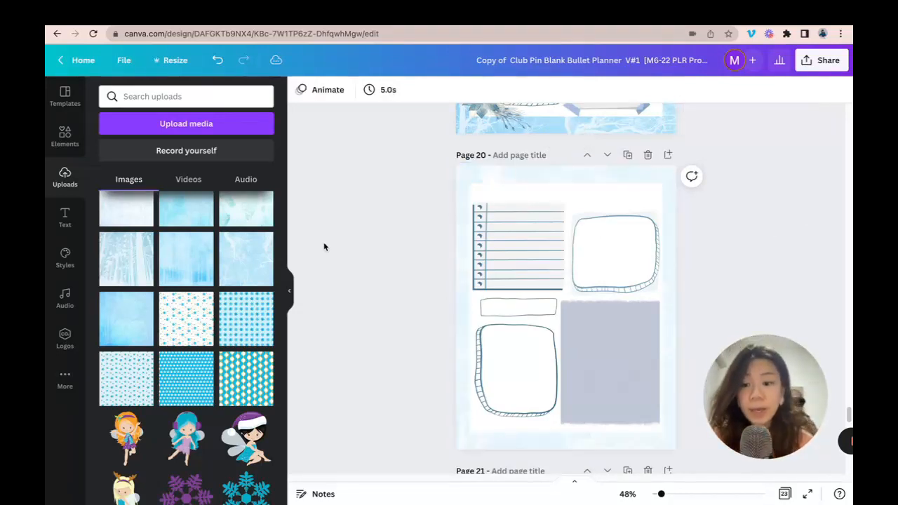
- Add the uploaded crescent-shaped blue floral wreath and place it over the upper-right corner of page 20
scroll(180, 266, "down", 3)
scroll(181, 263, "up", 5)
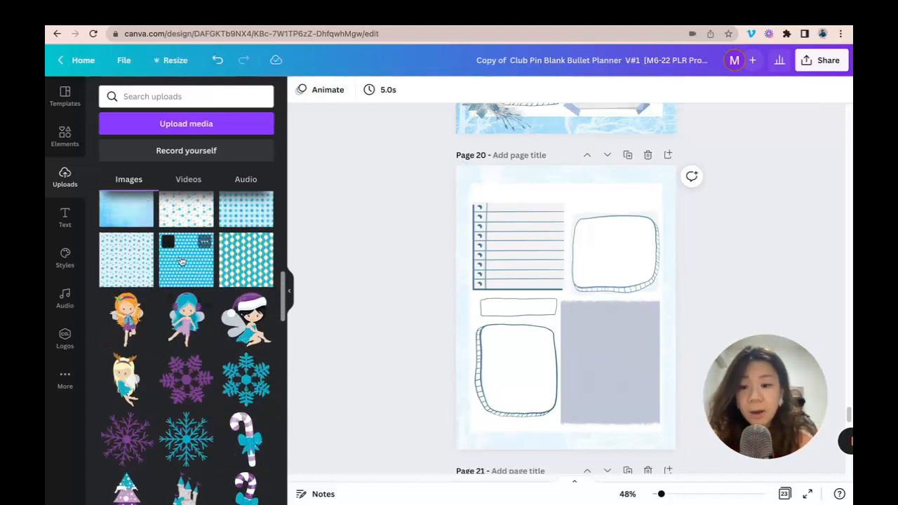
scroll(179, 261, "down", 1)
scroll(186, 281, "up", 3)
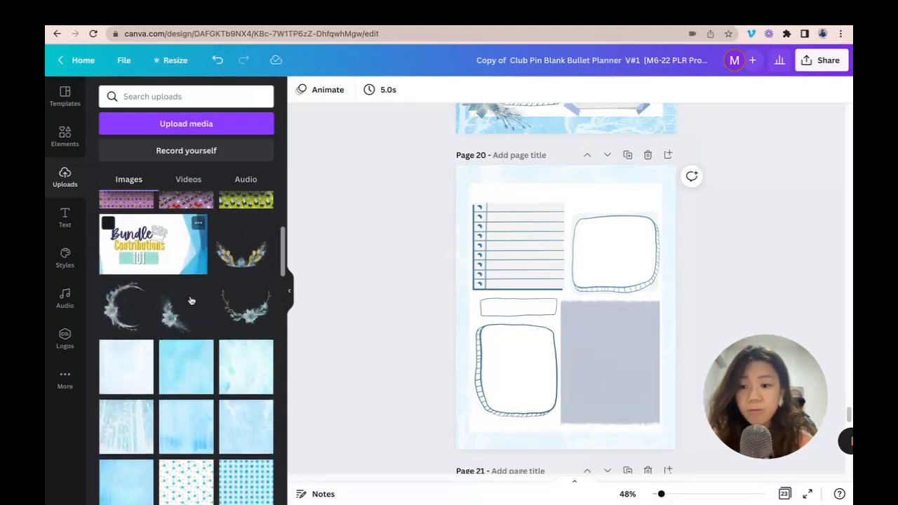
left_click(120, 306)
left_click_drag(565, 411, 509, 245)
left_click_drag(595, 269, 657, 189)
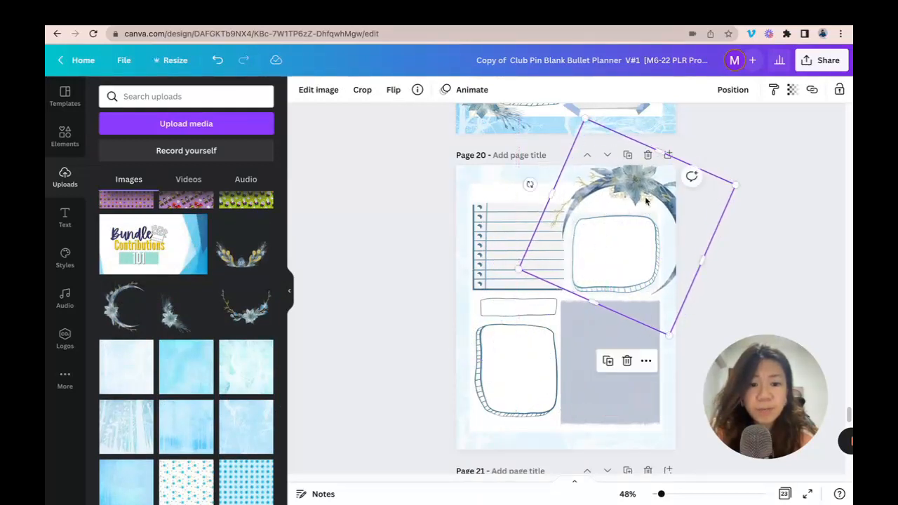
- Rotate and nudge the crescent wreath so it curves around the upper-right frame with its large flower near the page corner
left_click_drag(530, 184, 546, 164)
left_click_drag(660, 190, 655, 181)
left_click(766, 195)
left_click(645, 188)
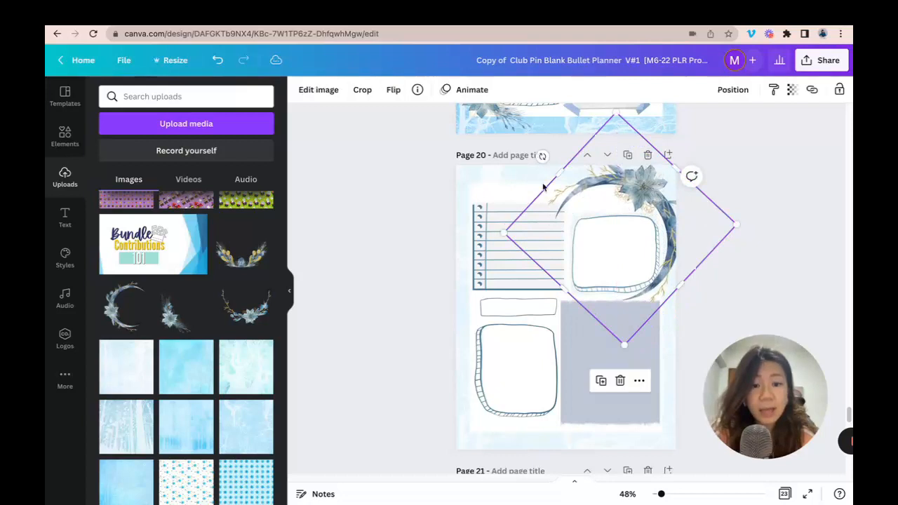
left_click(745, 309)
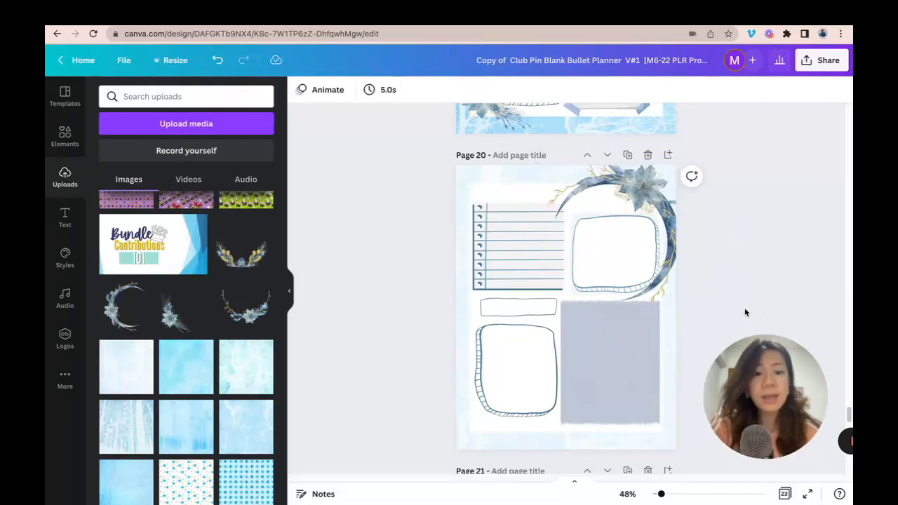
- Review all pages in the grid overview and duplicate page 22
scroll(730, 265, "down", 5)
scroll(732, 265, "down", 2)
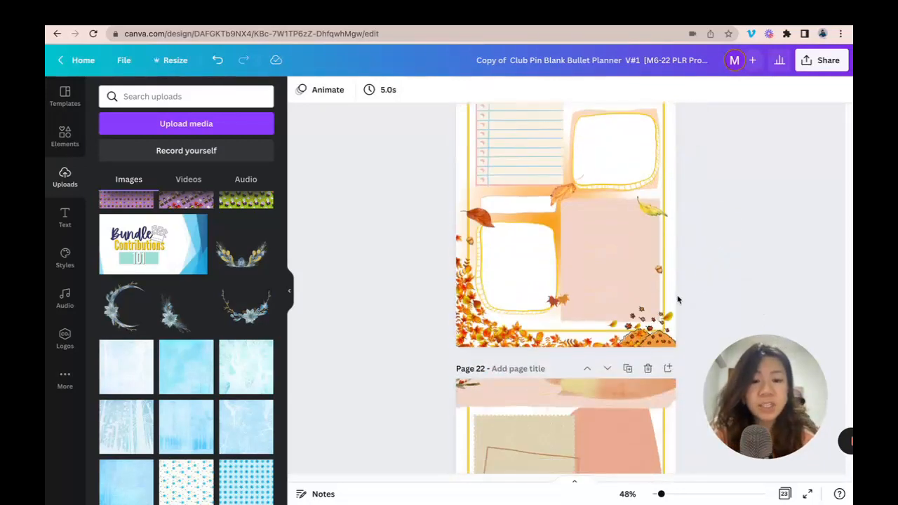
left_click(784, 494)
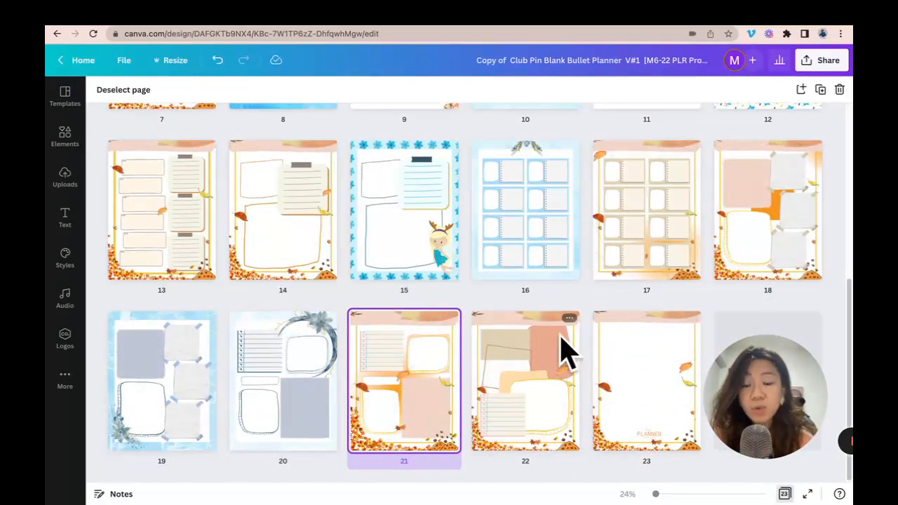
scroll(567, 351, "up", 5)
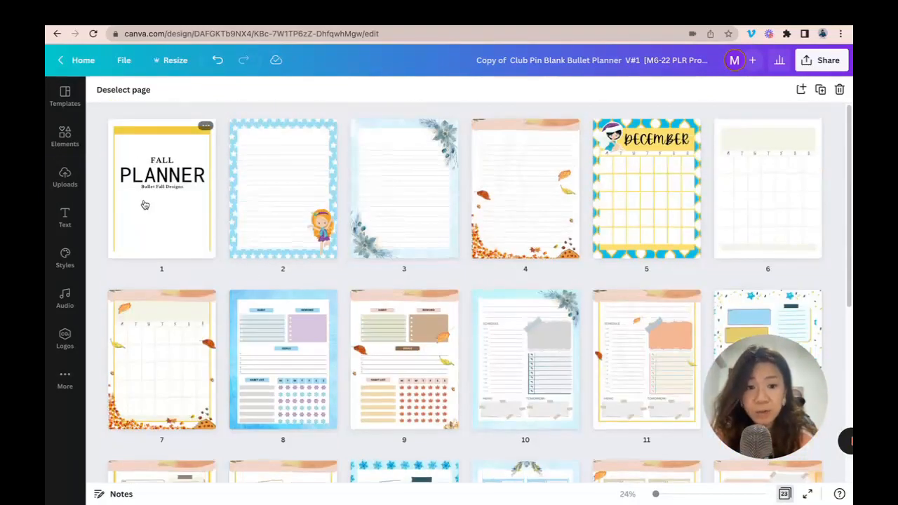
scroll(210, 205, "down", 5)
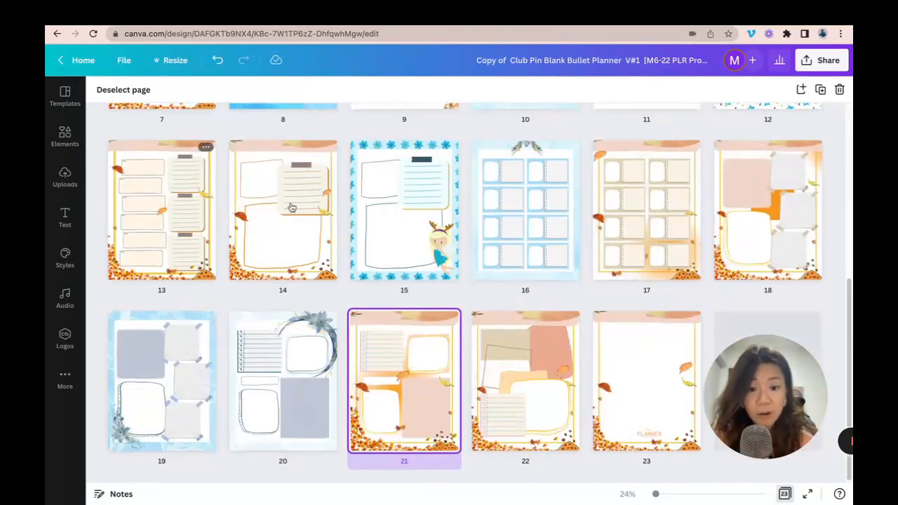
left_click(569, 318)
left_click(616, 352)
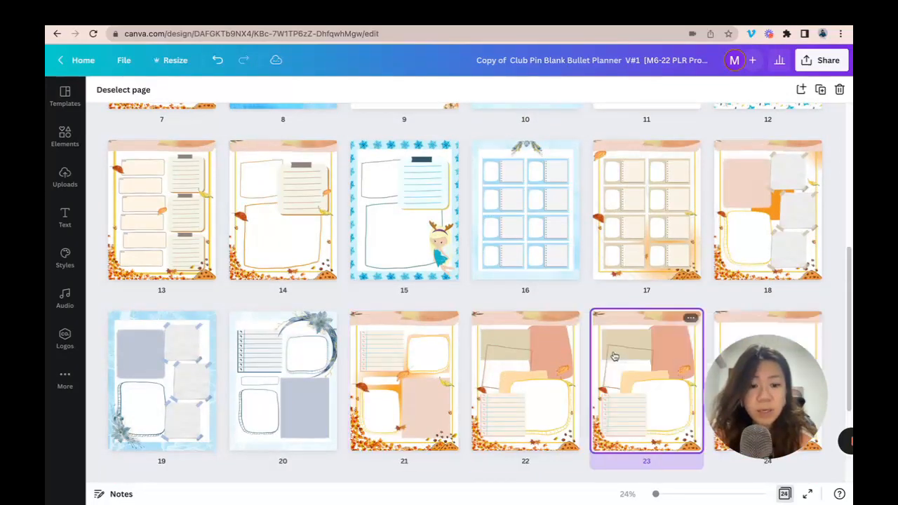
- Open page 22 and delete its peach watercolour header, the orange leaf and the red leaf at the left border
double_click(532, 354)
left_click(639, 185)
left_click(647, 171)
key("Delete")
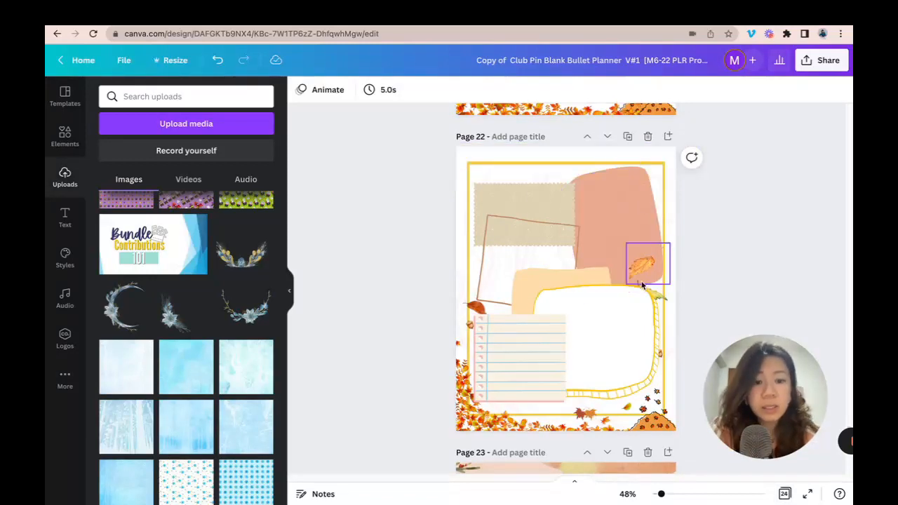
left_click(477, 309)
key("Delete")
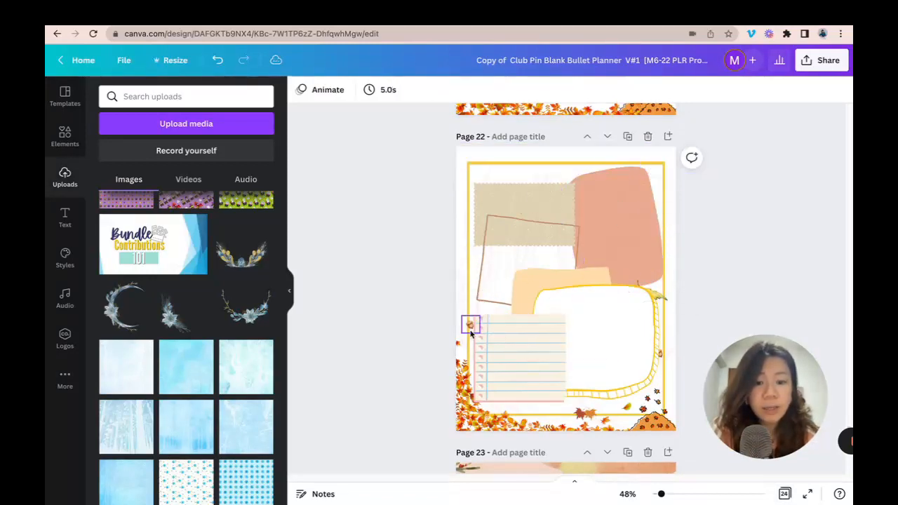
- Delete the remaining acorns, scattered leaves and the leaf pile along the bottom of page 22
left_click(470, 326)
key("Delete")
left_click(462, 350)
key("Delete")
left_click(627, 382)
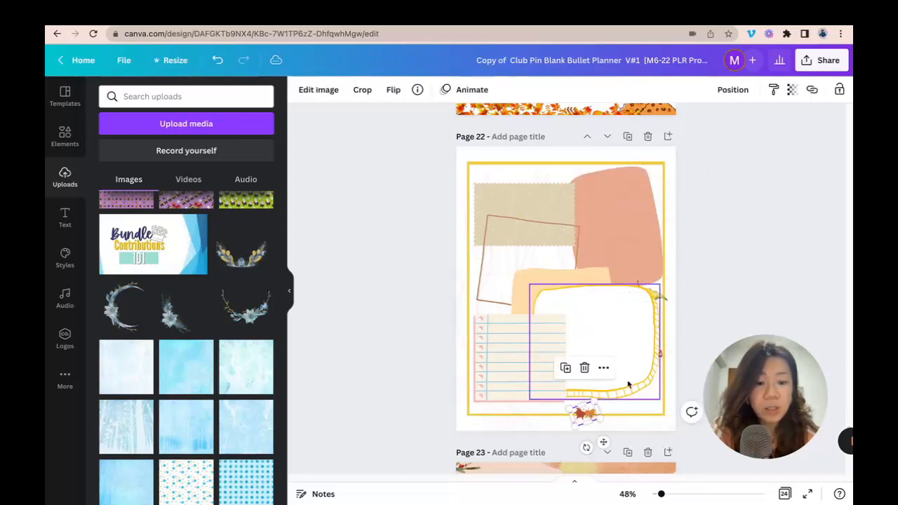
left_click(661, 355)
key("Delete")
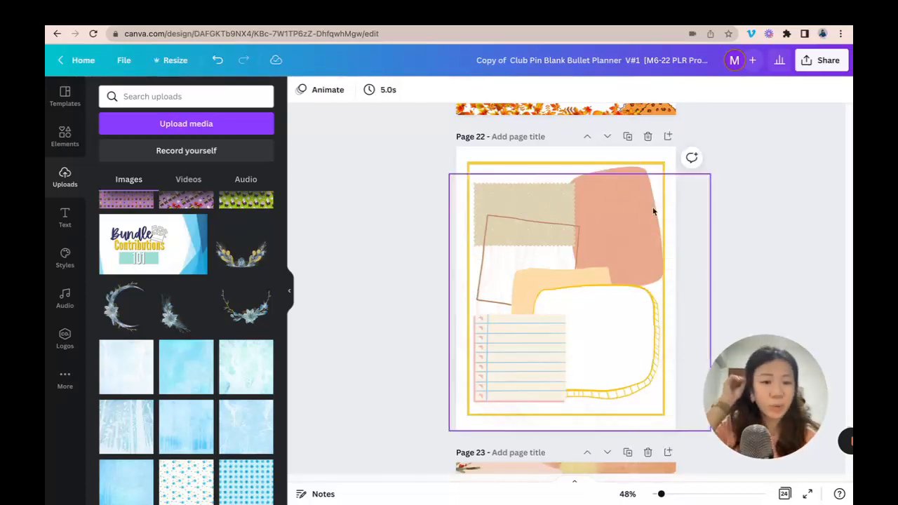
- Delete the yellow rectangular border and the oversized overlay around it from page 22
left_click(568, 165)
key("Delete")
left_click(557, 173)
key("Delete")
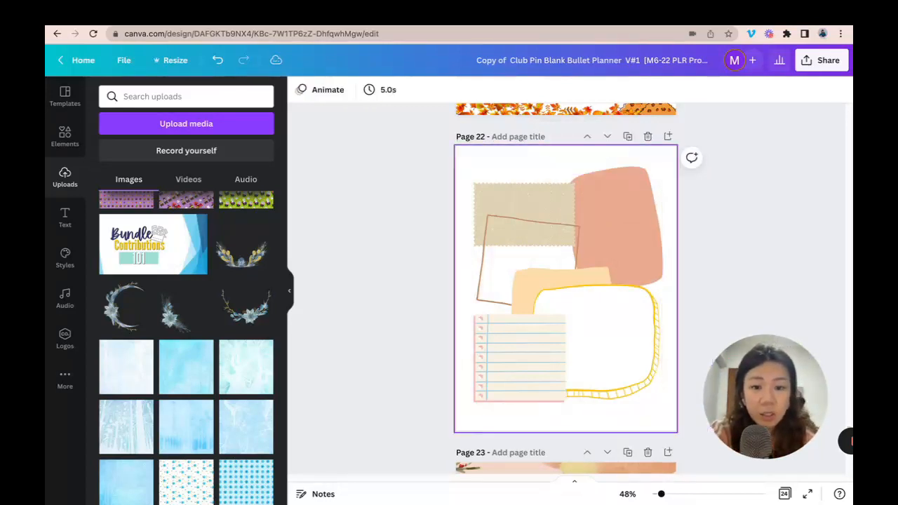
- Replace the pink lined notepad on page 22 with the blue-lined notepad near the page's lower-left corner
left_click(517, 324)
key("Delete")
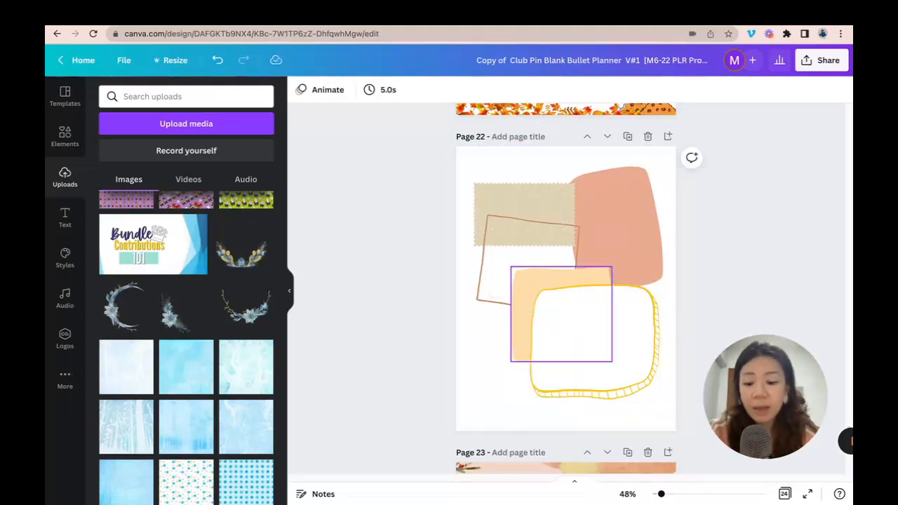
key("ctrl+z")
left_click_drag(614, 303, 517, 358)
left_click(690, 343)
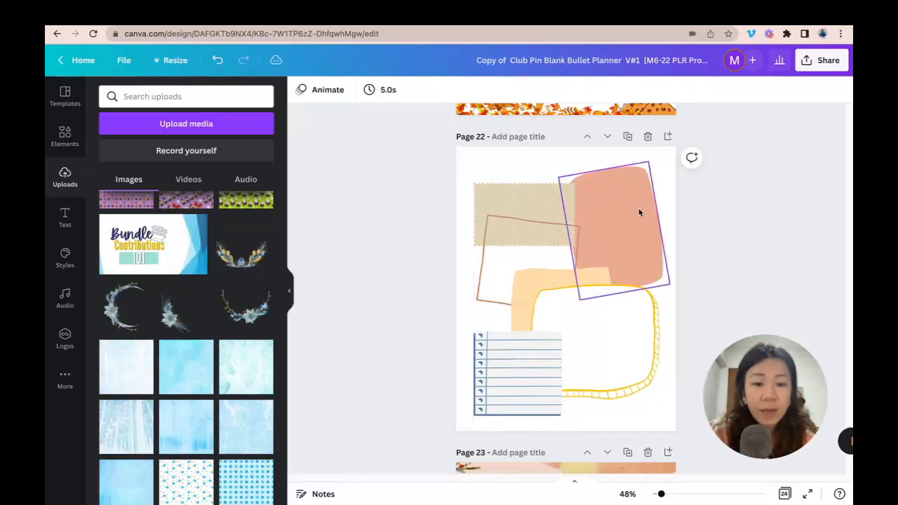
- Recolour the large orange shape pale blue-grey and the beige stamp-edged paper muted blue using the document colours
left_click(638, 211)
left_click(300, 89)
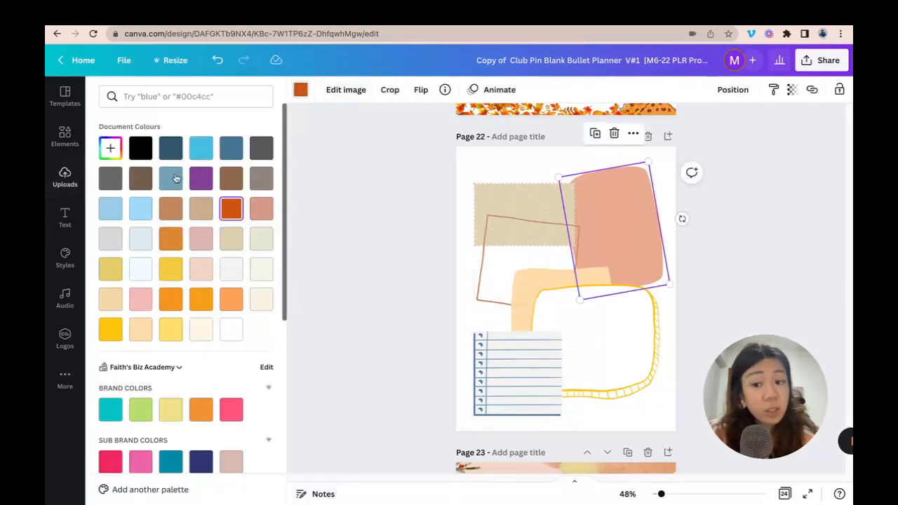
left_click(141, 247)
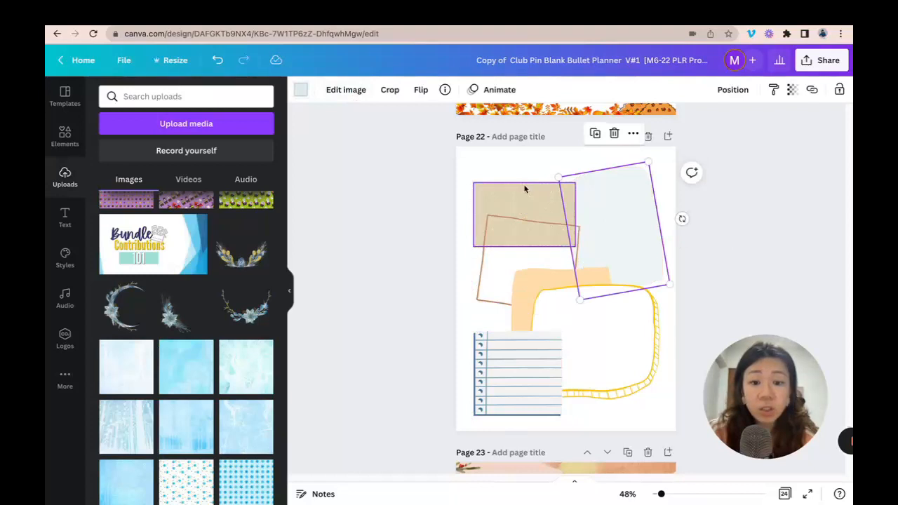
left_click(525, 187)
left_click(299, 89)
left_click(170, 178)
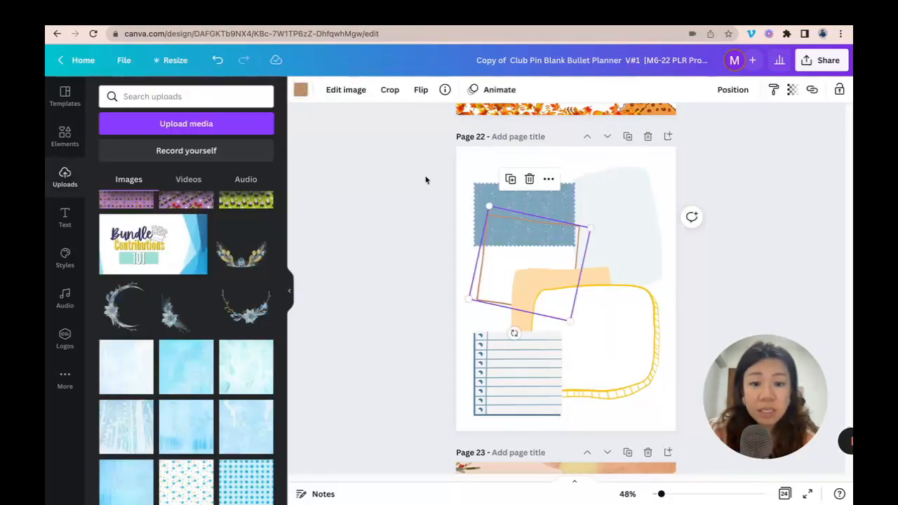
- Recolour the tilted sketched frame dark grey and the outline of the yellow hand-drawn frame steel blue
left_click(301, 91)
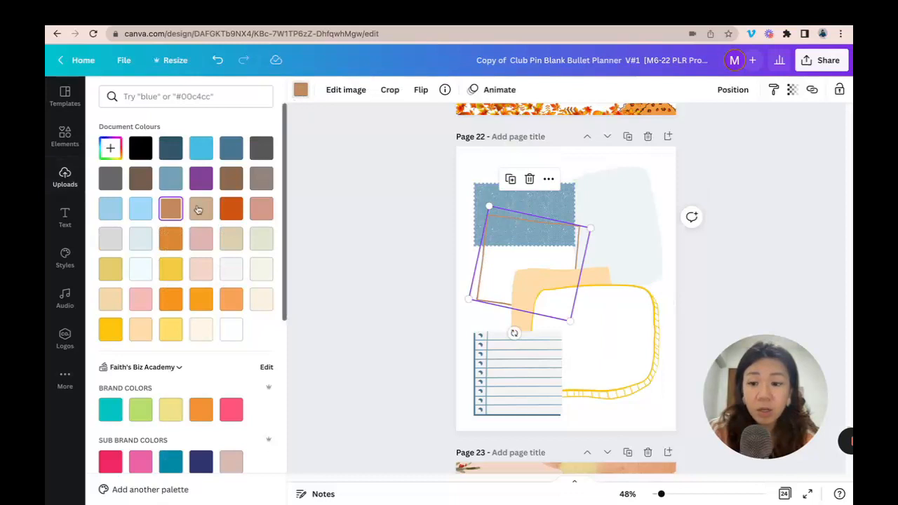
left_click(118, 180)
left_click(680, 306)
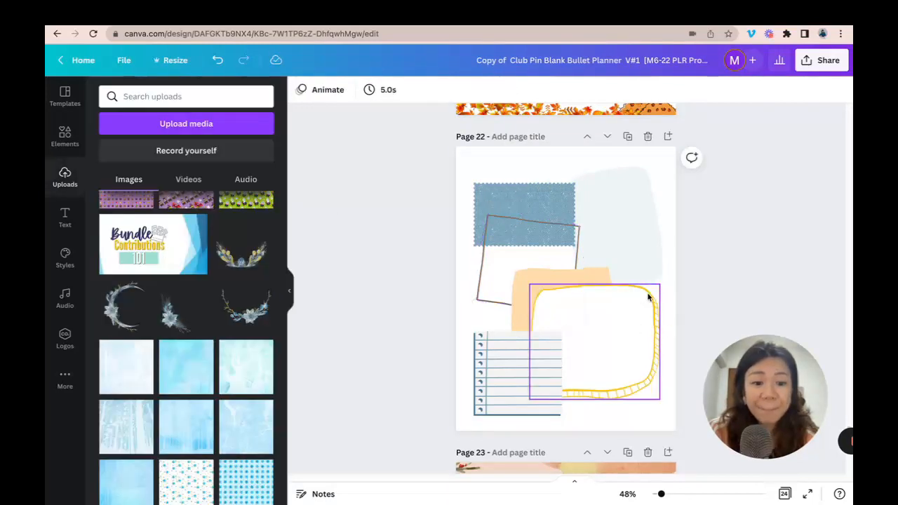
left_click(648, 297)
left_click(301, 91)
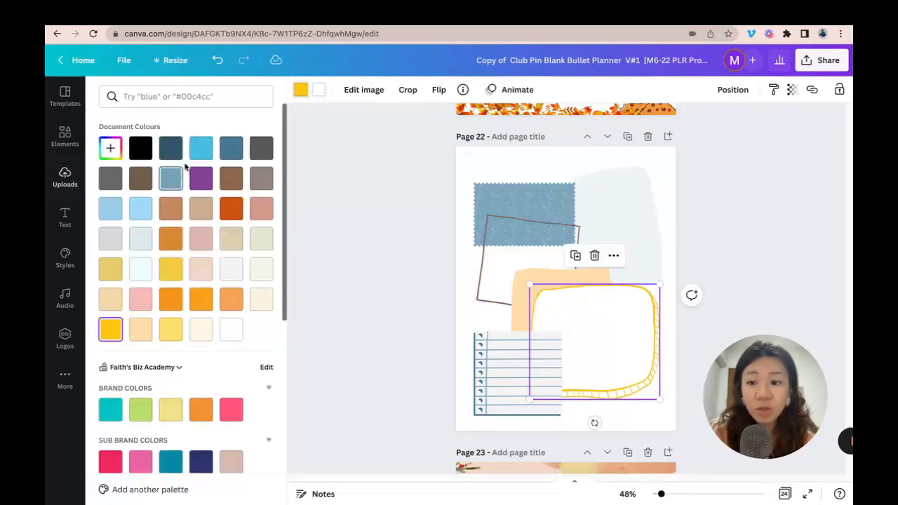
left_click(224, 149)
- Recolour the peach shape behind the hand-drawn frame light grey
left_click(522, 302)
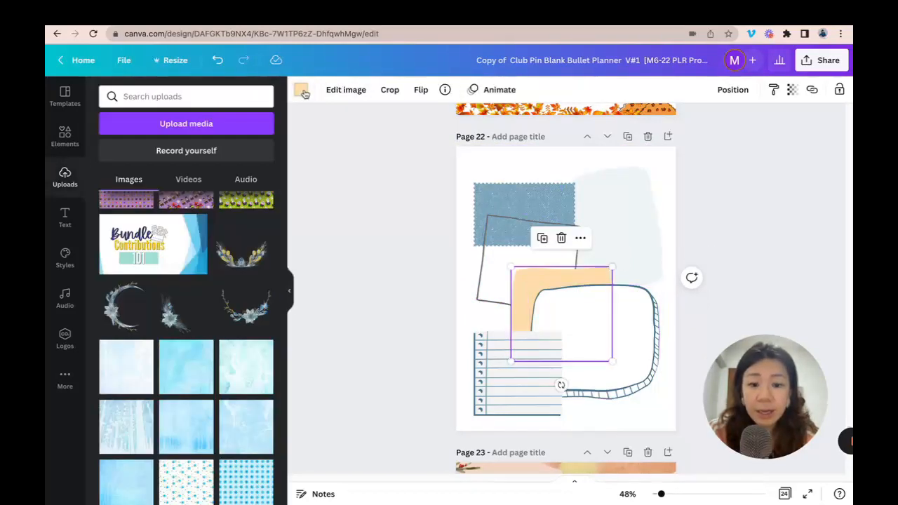
left_click(301, 90)
left_click(110, 239)
left_click(712, 228)
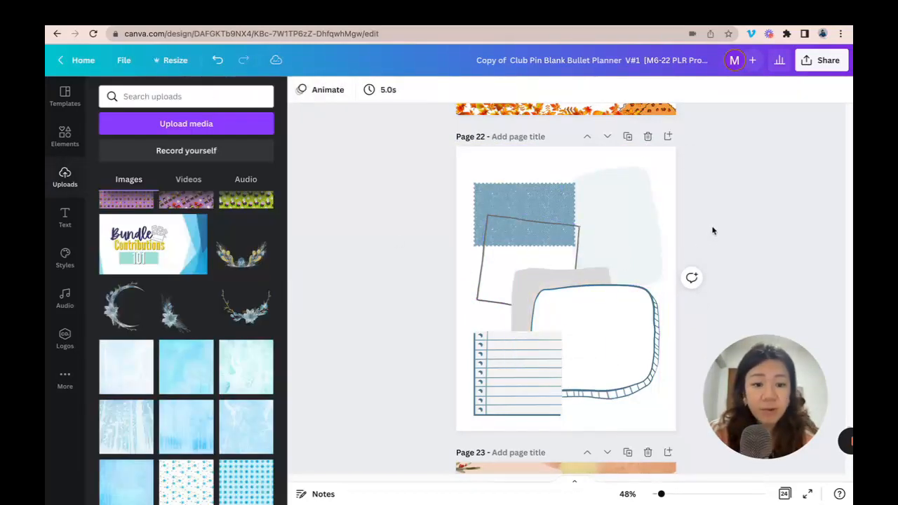
- Add the blue pattern with white stars, enlarge it to cover page 22 and send it to the back
scroll(121, 302, "down", 5)
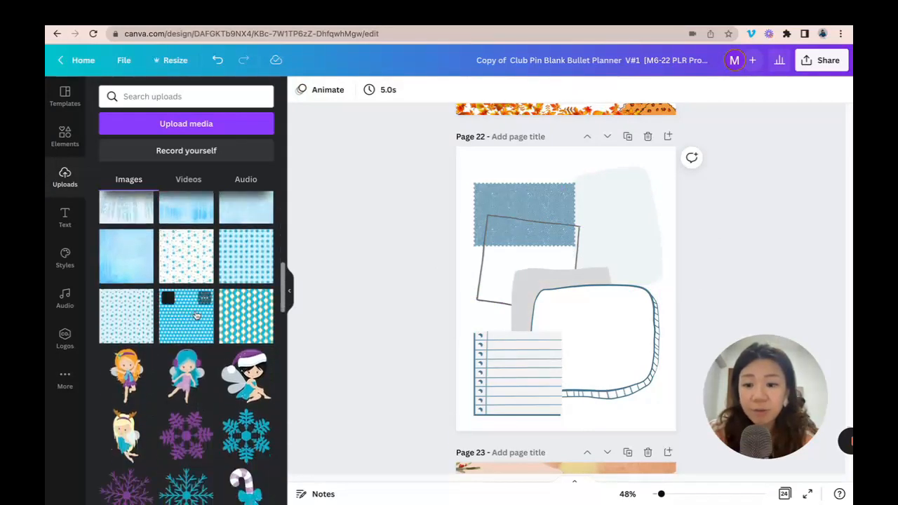
scroll(203, 319, "down", 2)
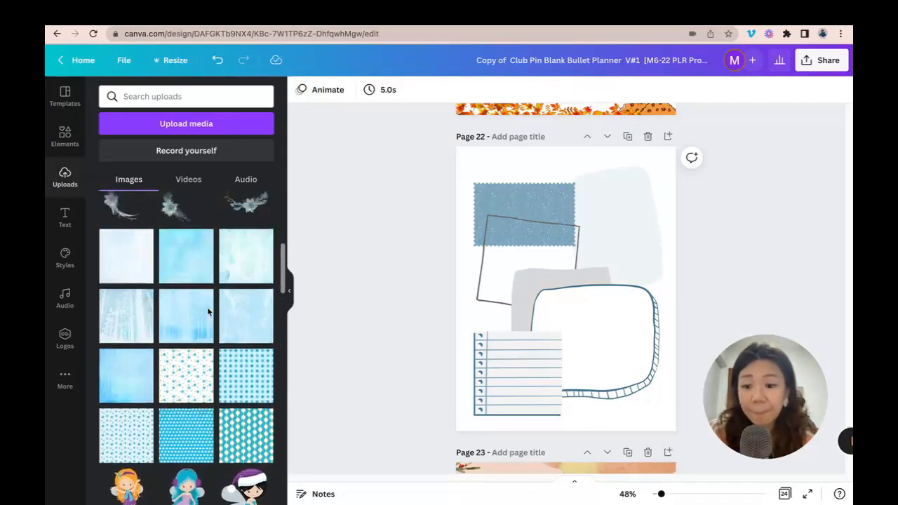
scroll(217, 260, "up", 2)
left_click_drag(186, 301, 508, 212)
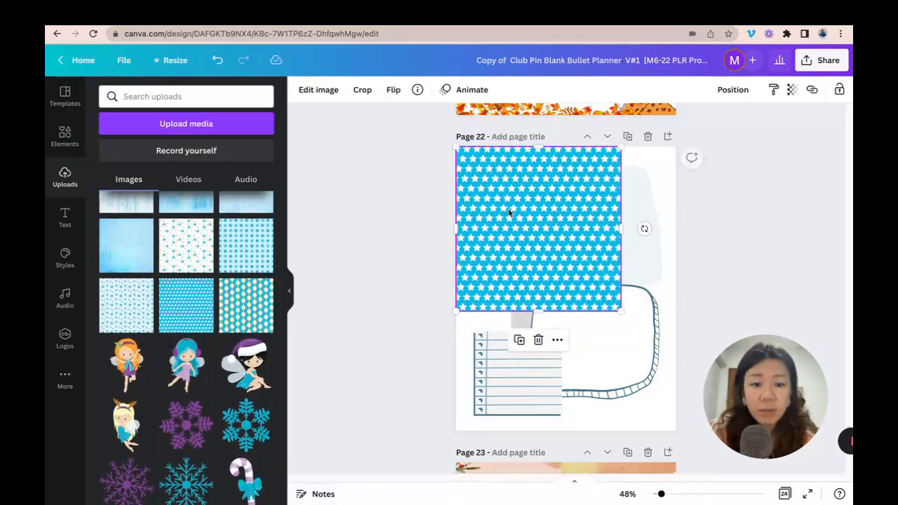
left_click_drag(620, 309, 739, 430)
left_click(733, 90)
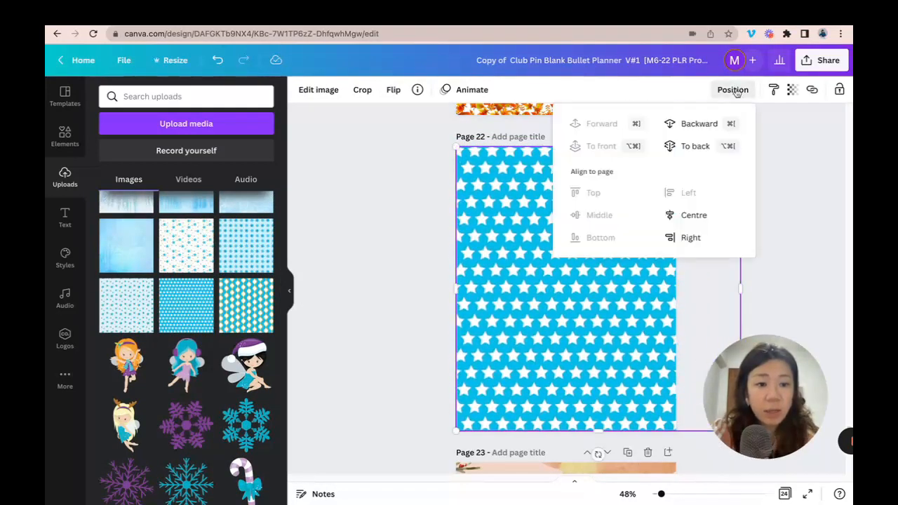
left_click(687, 146)
left_click(800, 199)
left_click(800, 199)
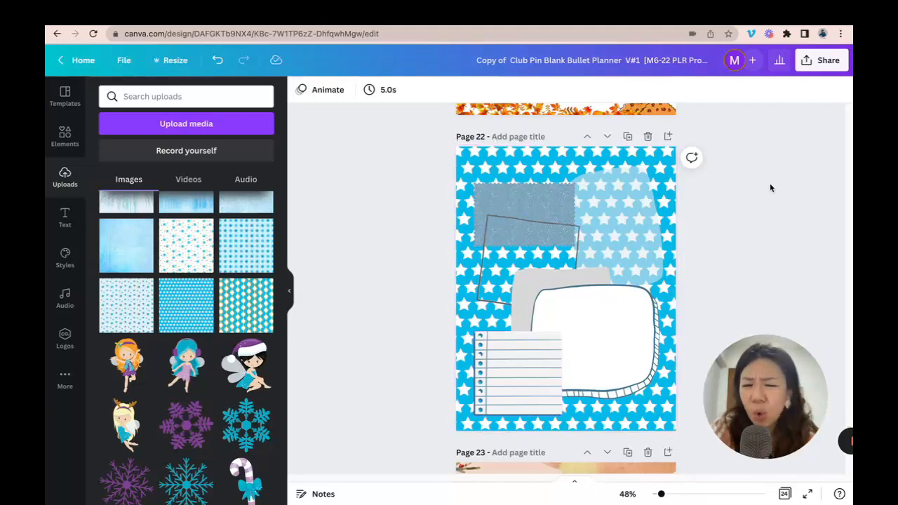
- Copy the white rectangular panel from page 2 and paste it onto page 22
scroll(770, 186, "up", 20)
scroll(757, 188, "up", 20)
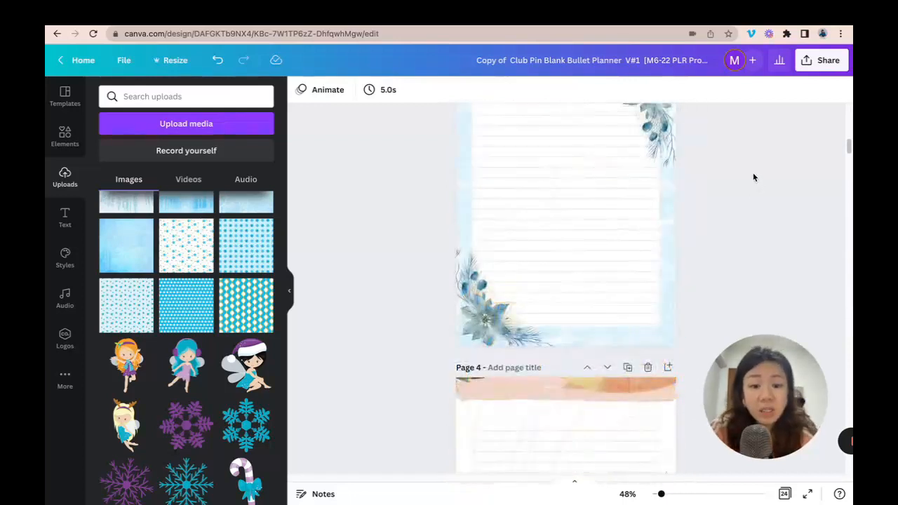
scroll(752, 177, "up", 5)
left_click(593, 130)
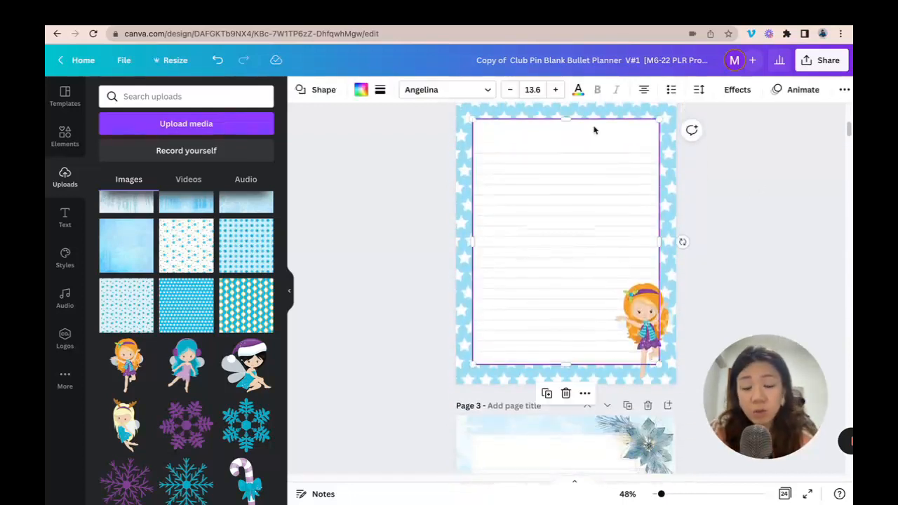
scroll(793, 190, "down", 20)
scroll(762, 217, "down", 6)
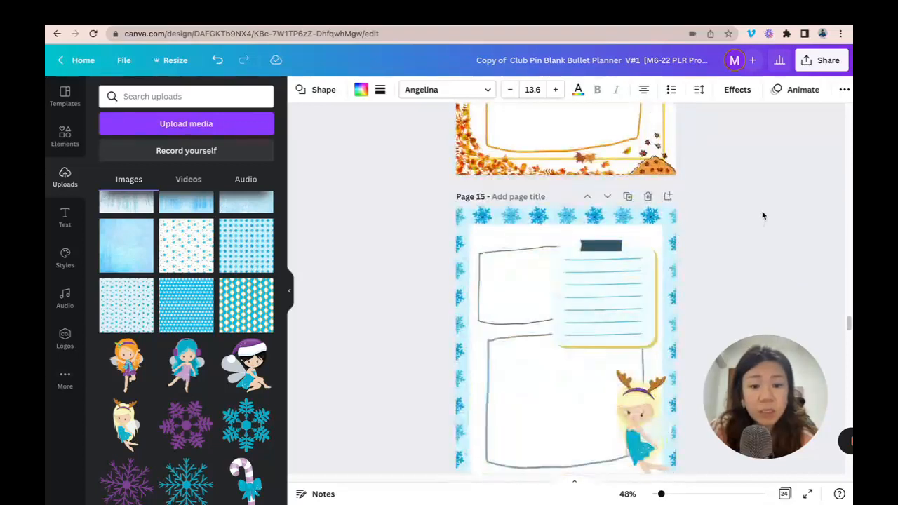
scroll(776, 210, "down", 8)
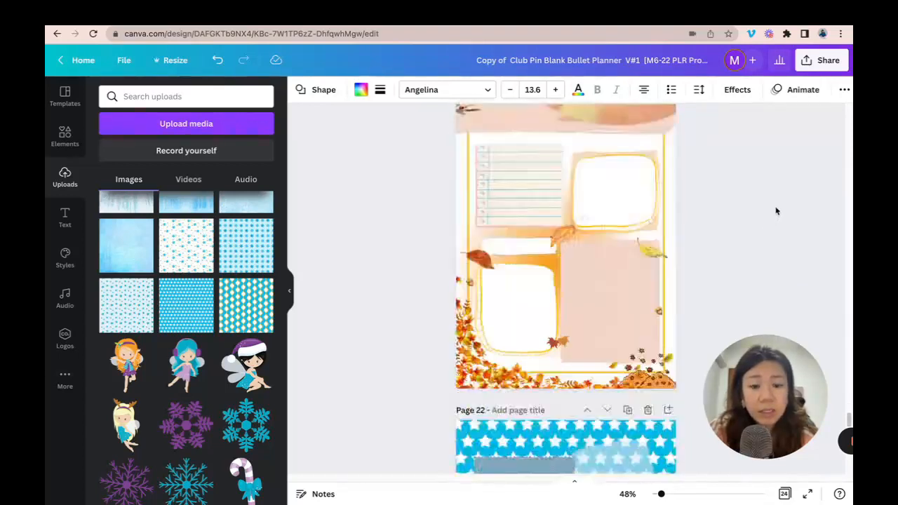
key("super+v")
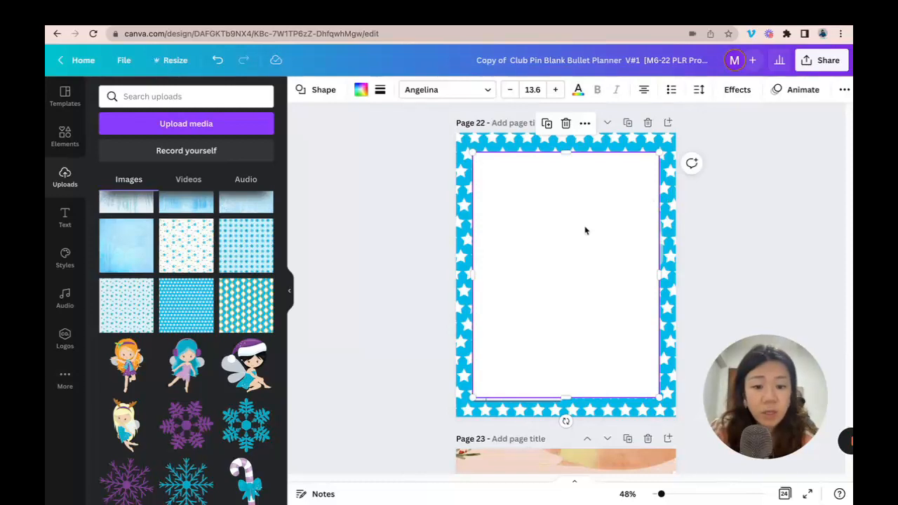
- Place the white panel behind the note shapes but above the star pattern, and extend its bottom edge to the notepad's base
left_click(585, 124)
left_click(622, 255)
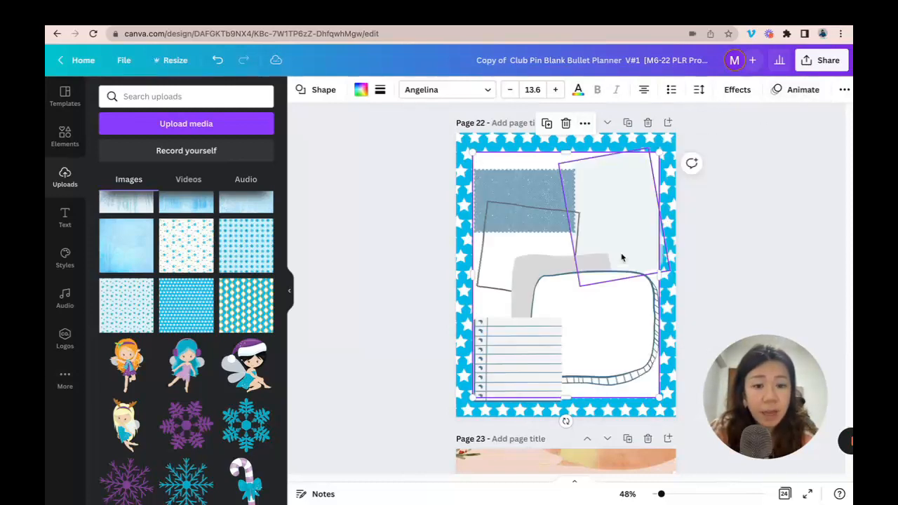
left_click(748, 215)
left_click(589, 398)
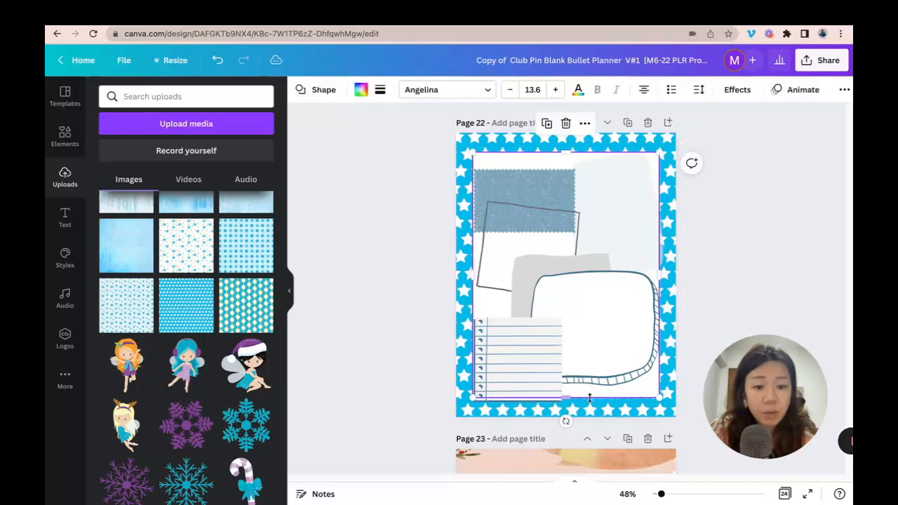
left_click_drag(564, 398, 565, 403)
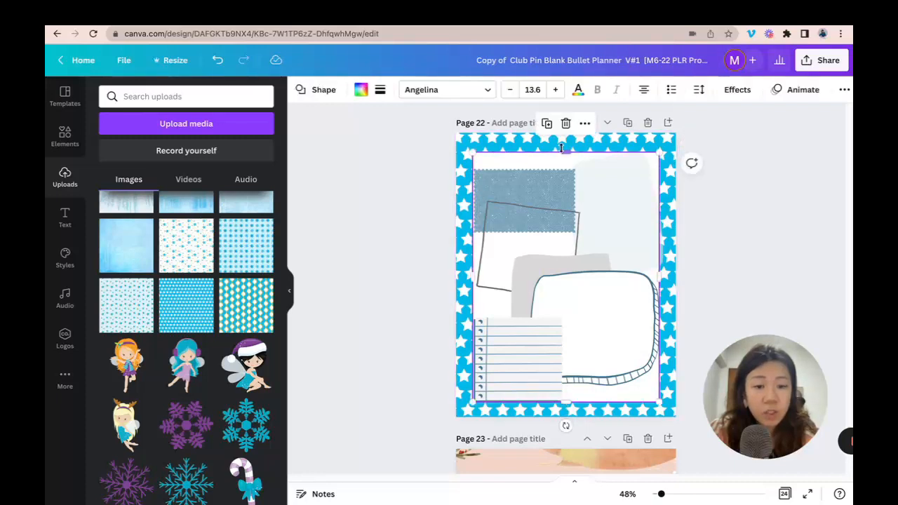
left_click(728, 193)
- Set the transparency of page 22's star background to 30
left_click(653, 149)
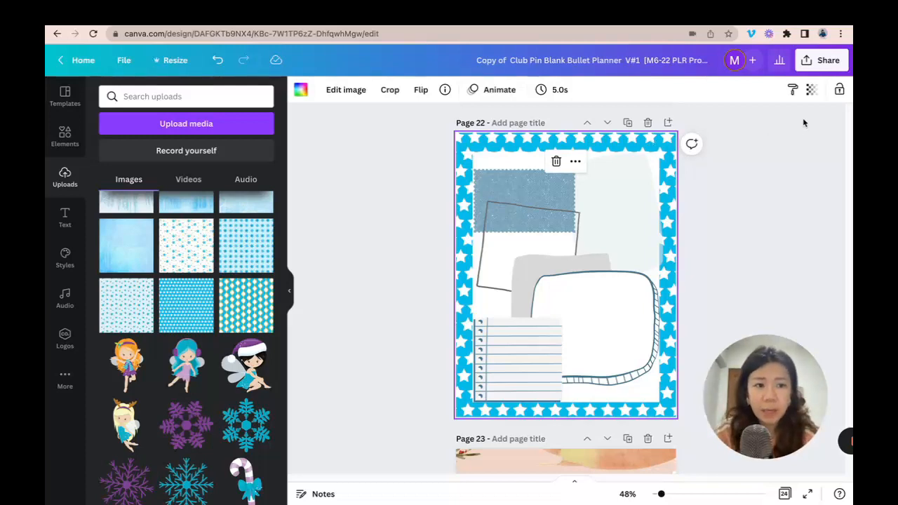
left_click(810, 91)
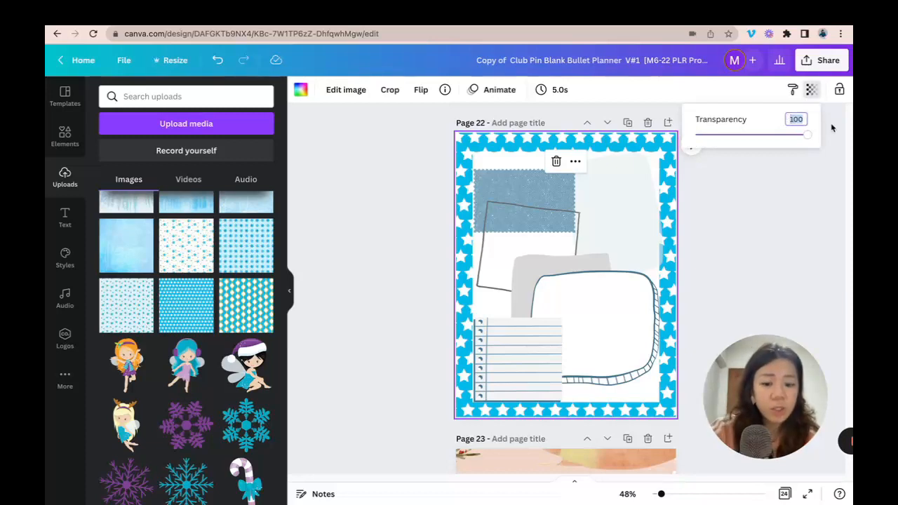
type("50")
key("Return")
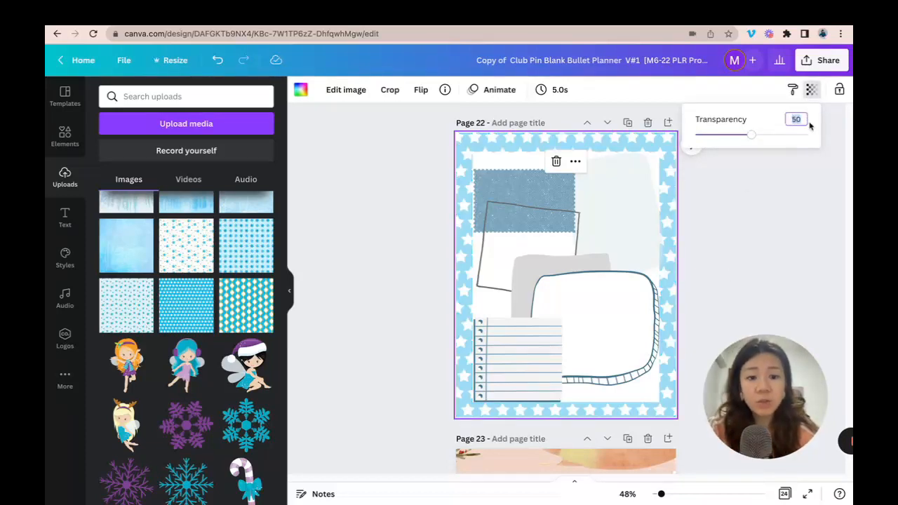
type("30")
key("Return")
left_click(749, 235)
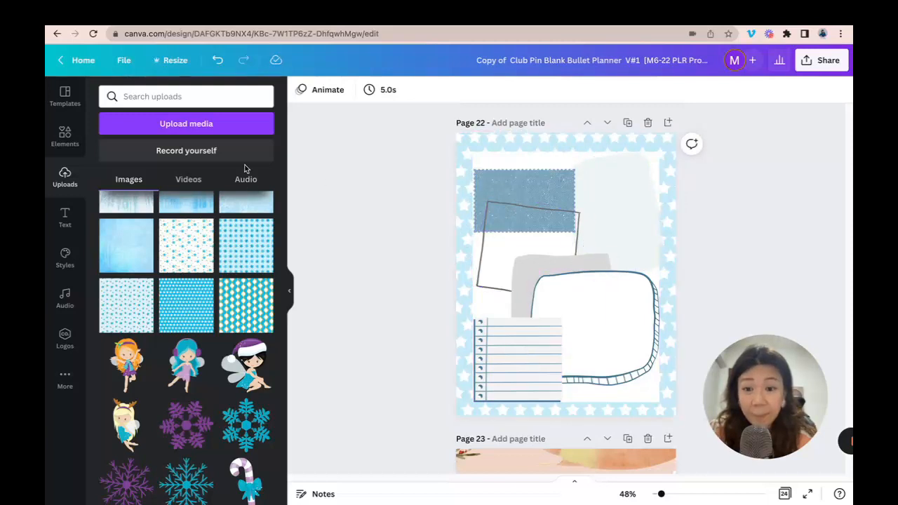
- Add the black-haired fairy with the purple winter hat to page 22 and flip her horizontally
scroll(150, 272, "down", 2)
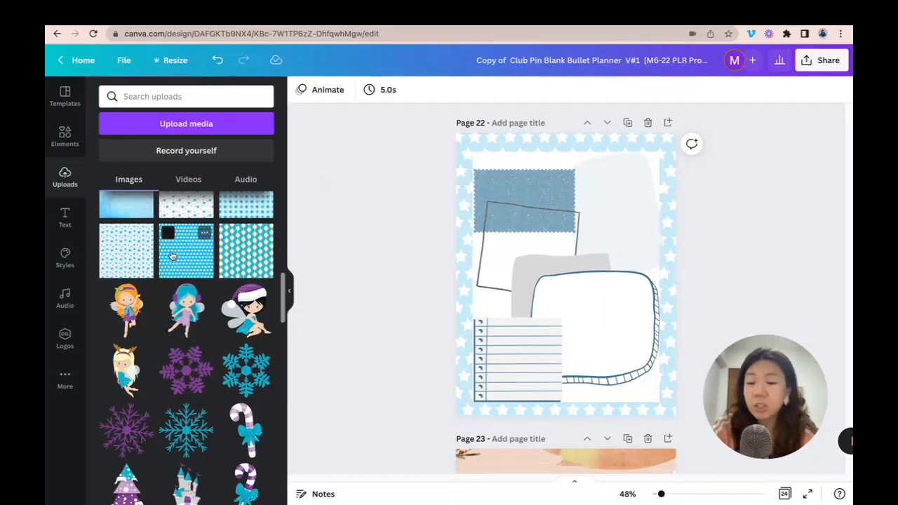
scroll(253, 295, "down", 1)
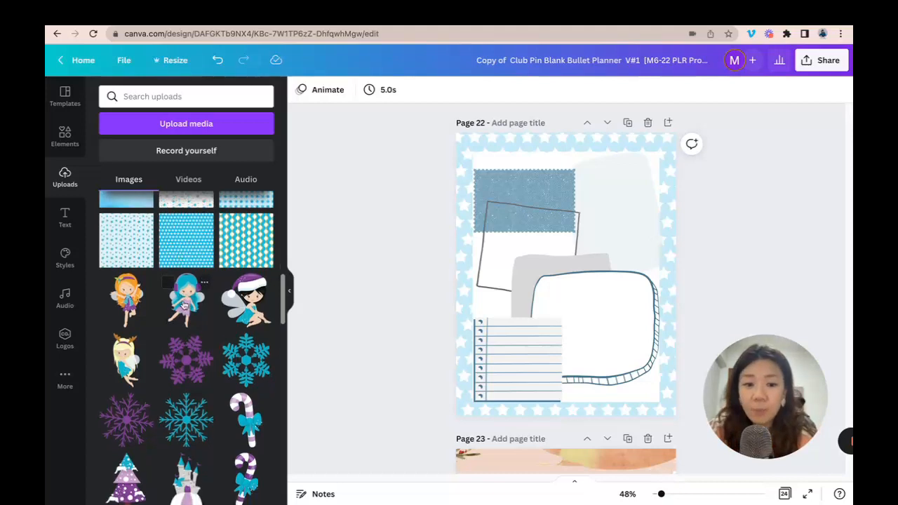
left_click(262, 306)
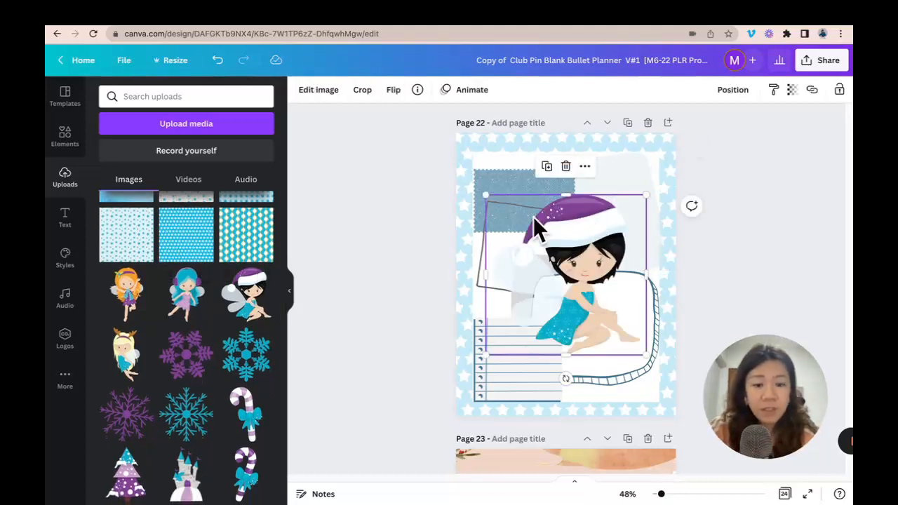
left_click(391, 92)
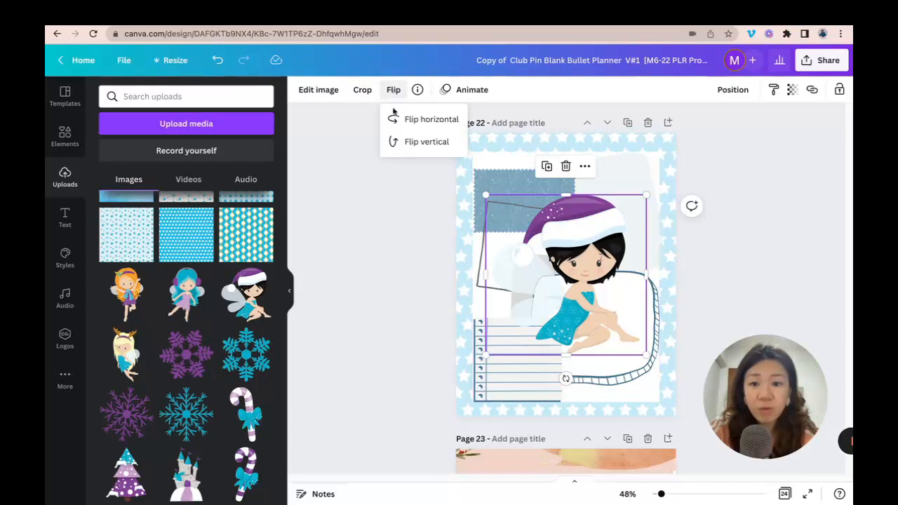
left_click(413, 121)
- Move the fairy to page 22's lower-right corner and shrink her to fit beside the hand-drawn frame
left_click_drag(574, 266, 637, 329)
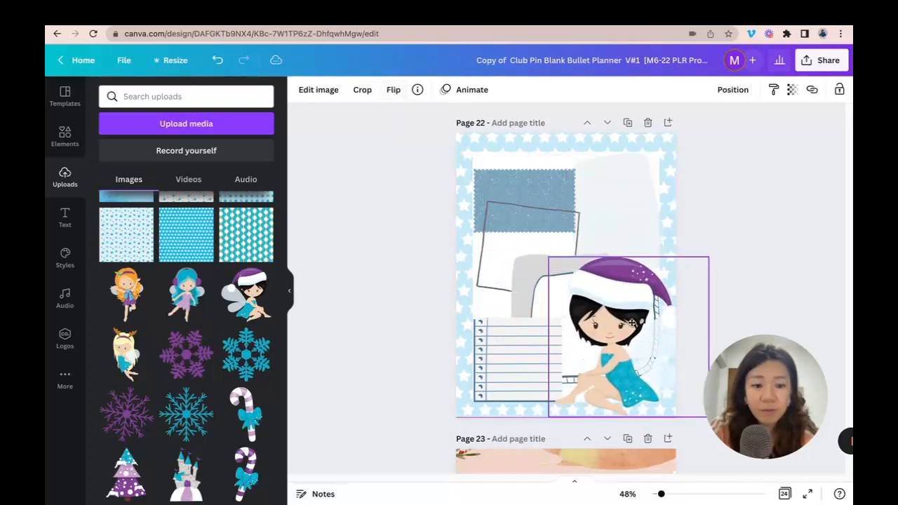
left_click_drag(547, 257, 660, 361)
left_click(754, 326)
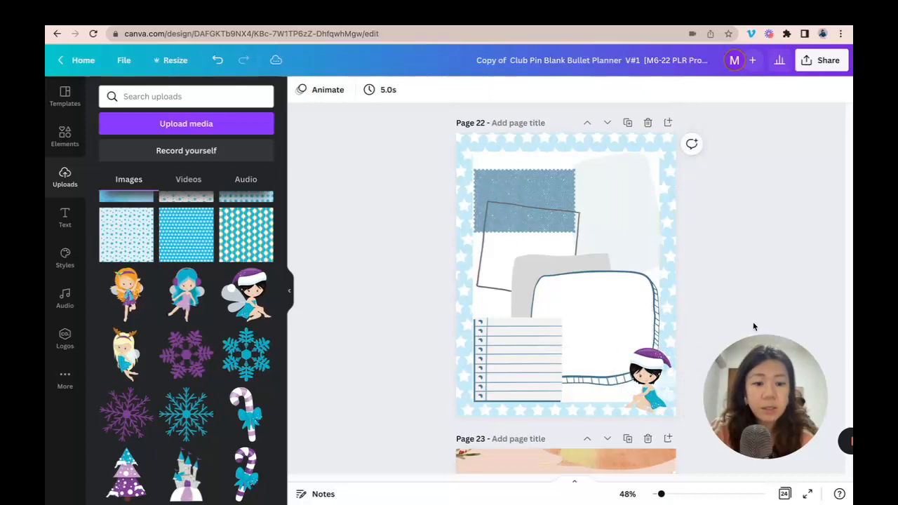
- Open page 24, the fall planner page with the yellow frame, for editing
left_click(784, 494)
scroll(582, 214, "down", 3)
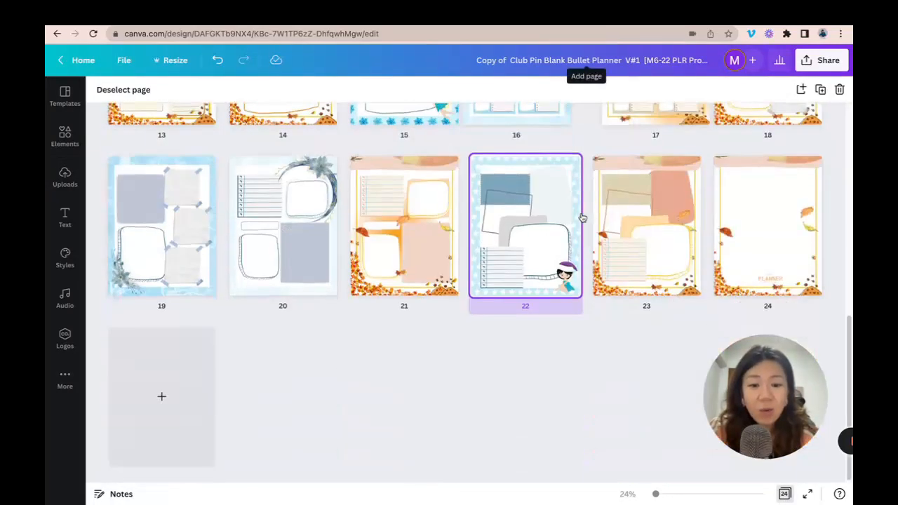
double_click(770, 194)
left_click(658, 160)
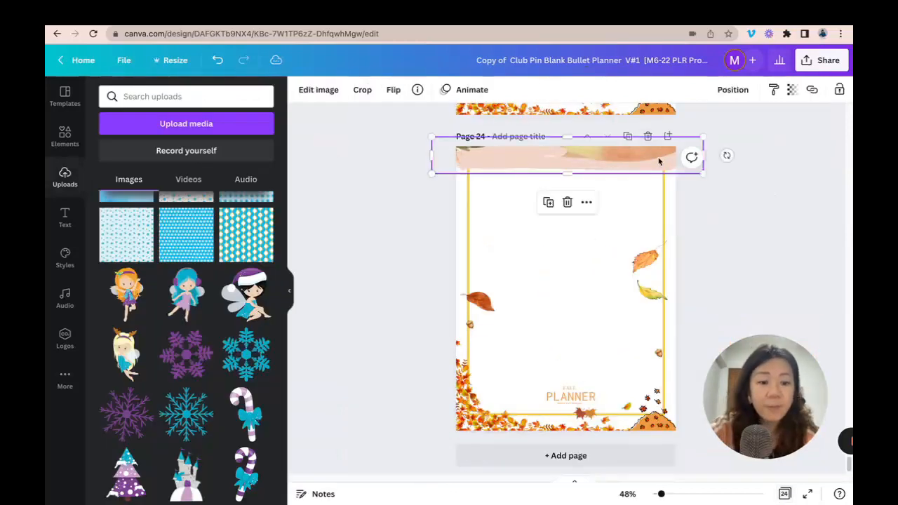
key("Delete")
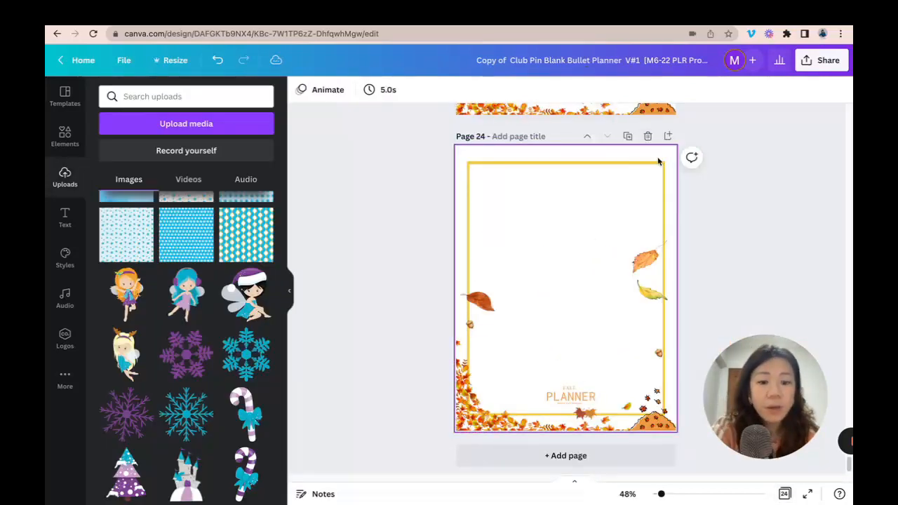
left_click(217, 61)
- Duplicate page 24 and delete the watercolour band and the two leaves on the frame's right side from the copy
left_click(626, 137)
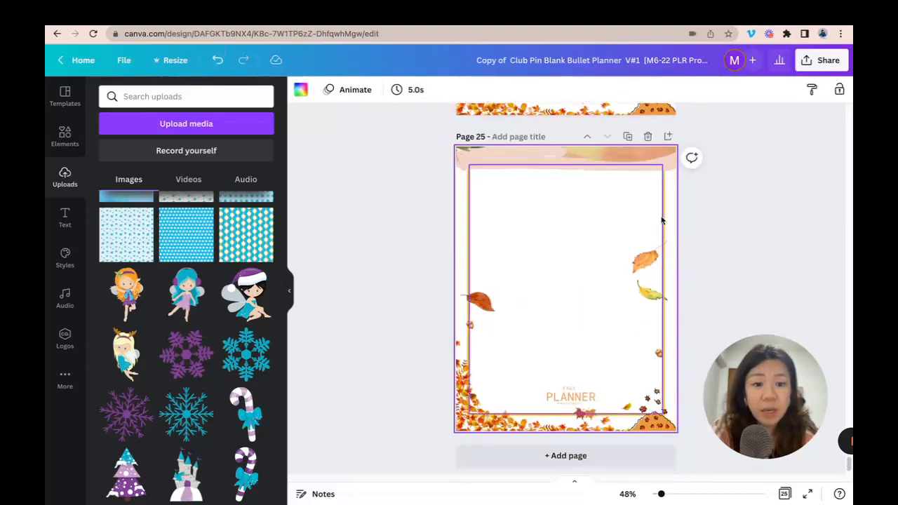
left_click(652, 157)
key("Delete")
left_click(665, 294)
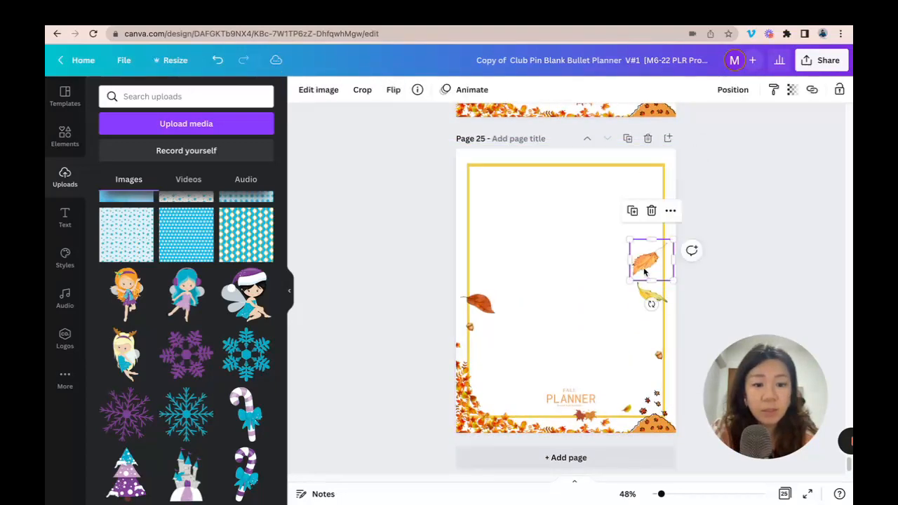
key("Delete")
- Unlock the fall leaf-and-pie border along page 25's bottom edge and delete it
left_click(657, 356)
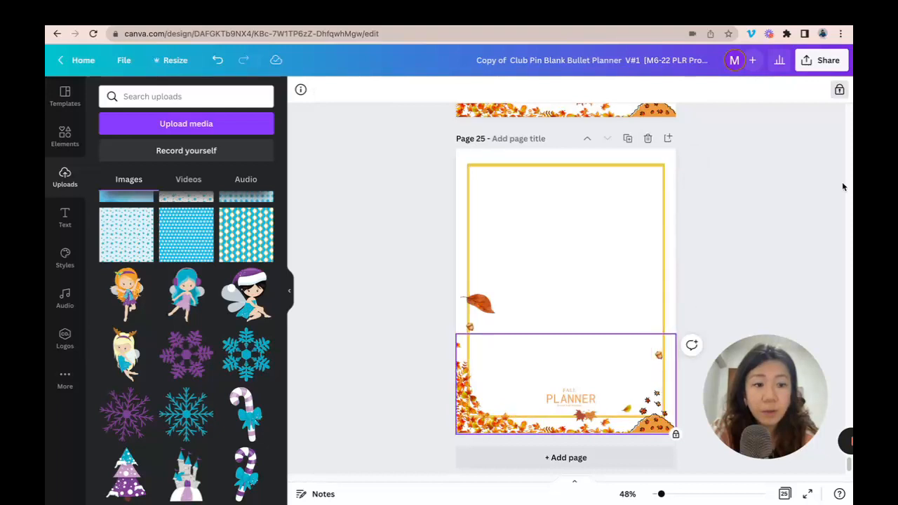
left_click(838, 89)
left_click(692, 346)
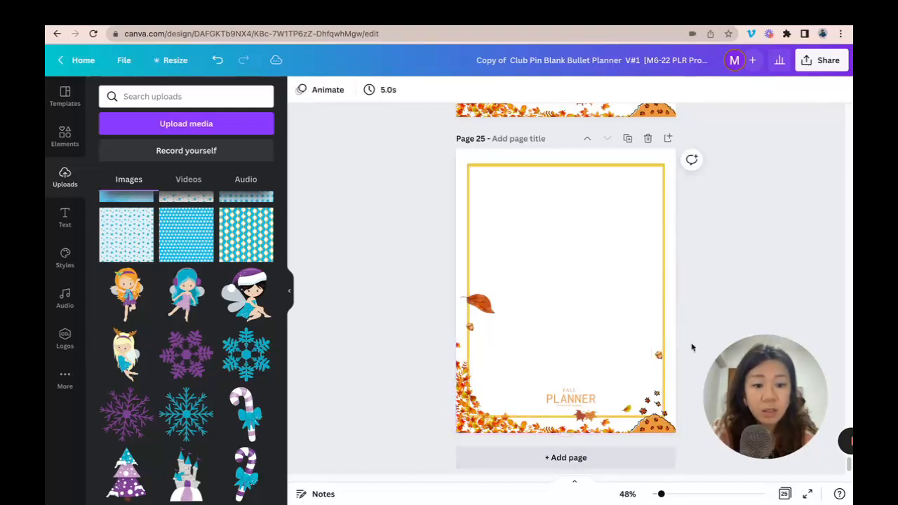
left_click(662, 422)
key("Delete")
- Delete the remaining red leaf, small acorns and maple leaves around page 25's frame
left_click(486, 312)
key("Delete")
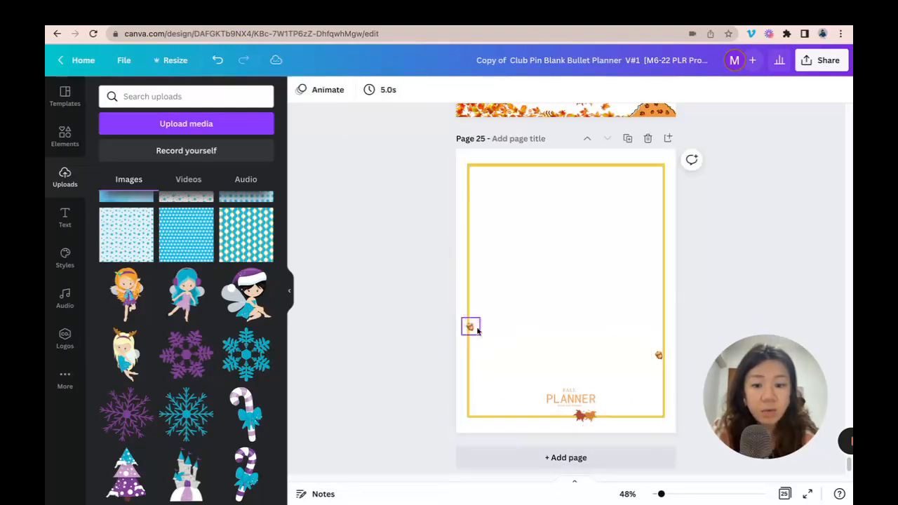
left_click(659, 355)
key("Delete")
left_click(584, 415)
key("Delete")
- Recolour page 25's yellow frame medium steel blue from the document colours
left_click(512, 167)
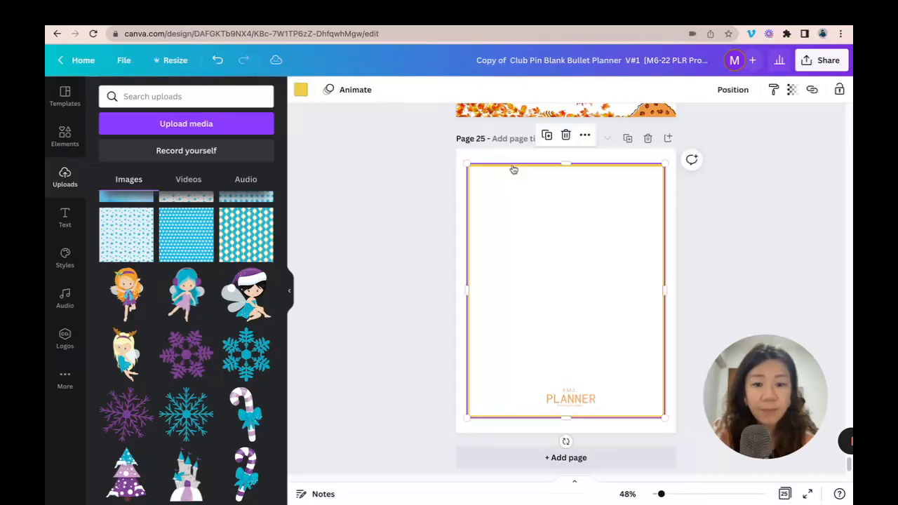
left_click(300, 91)
left_click(233, 151)
left_click(705, 232)
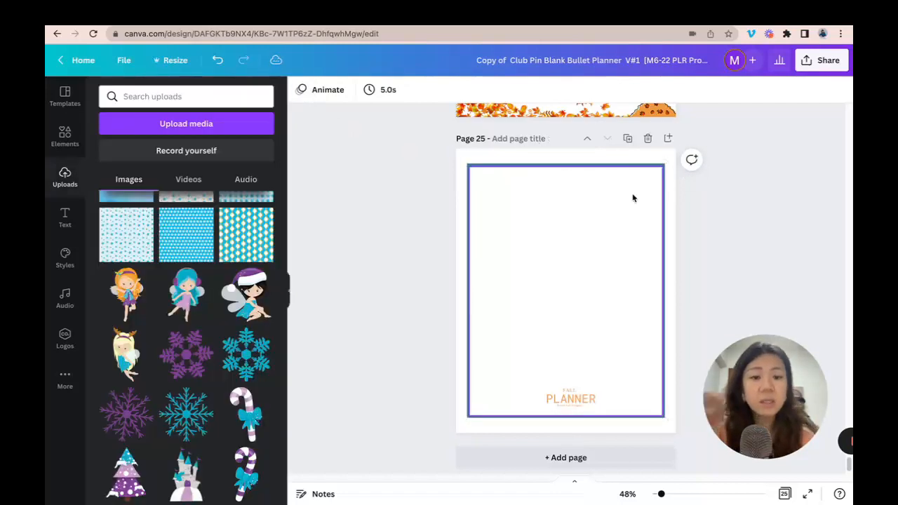
- Duplicate page 25, add the light-blue frosty branches image to the copy and enlarge it to cover the page
left_click(626, 140)
scroll(167, 288, "up", 3)
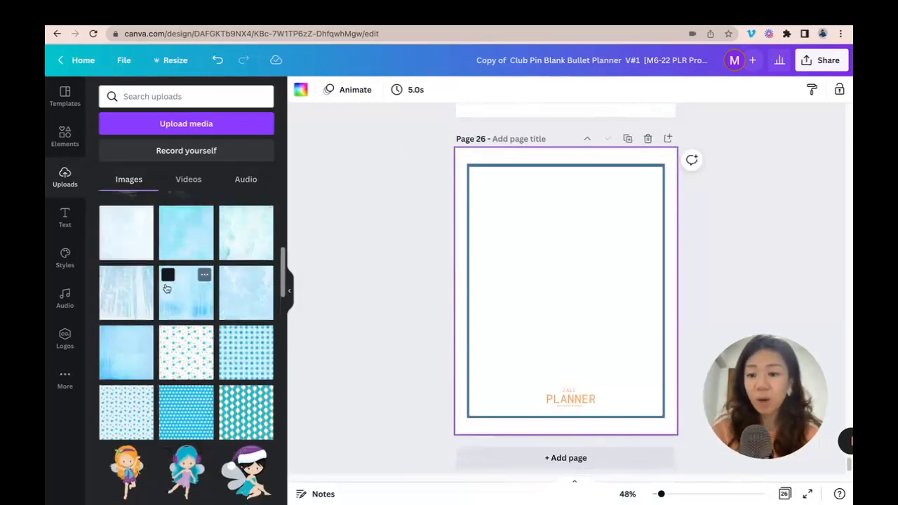
left_click(267, 300)
left_click_drag(535, 278, 518, 233)
left_click_drag(621, 314, 726, 446)
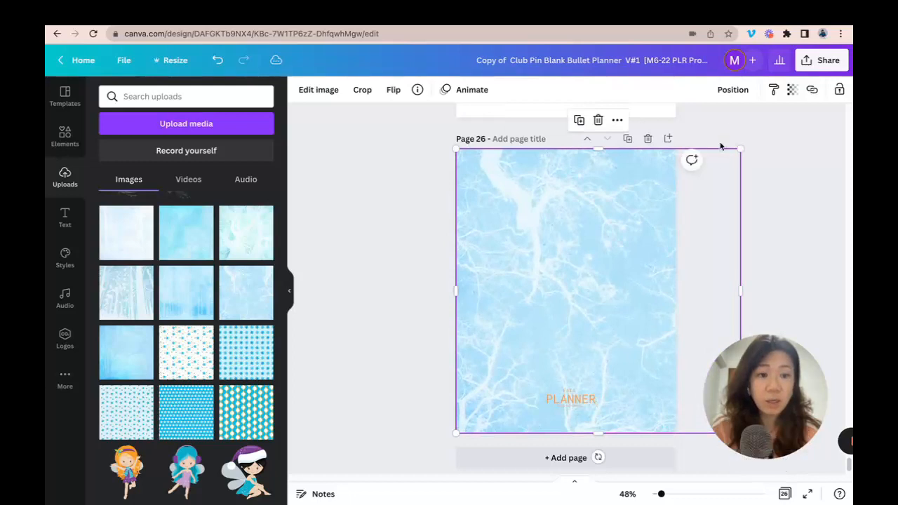
- Send the frosty branches background behind page 26's frame and fade it with the transparency setting
left_click(733, 89)
left_click(695, 145)
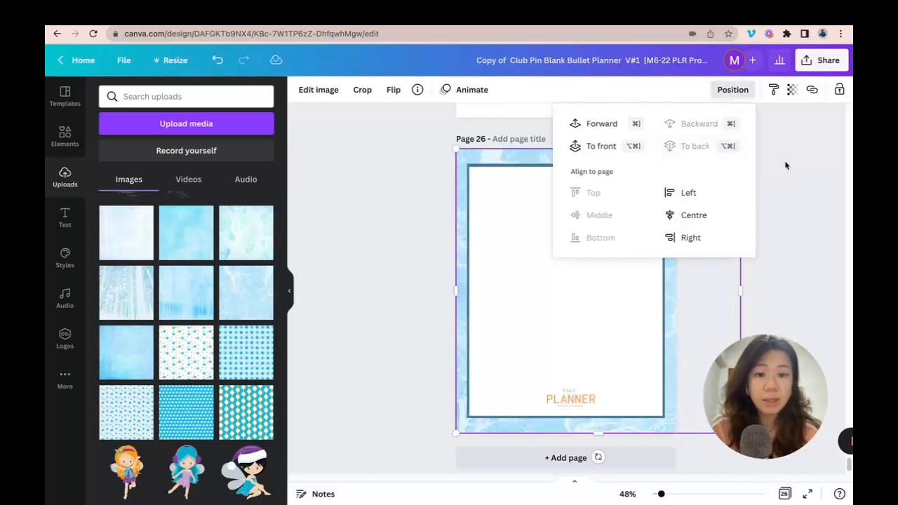
left_click(792, 90)
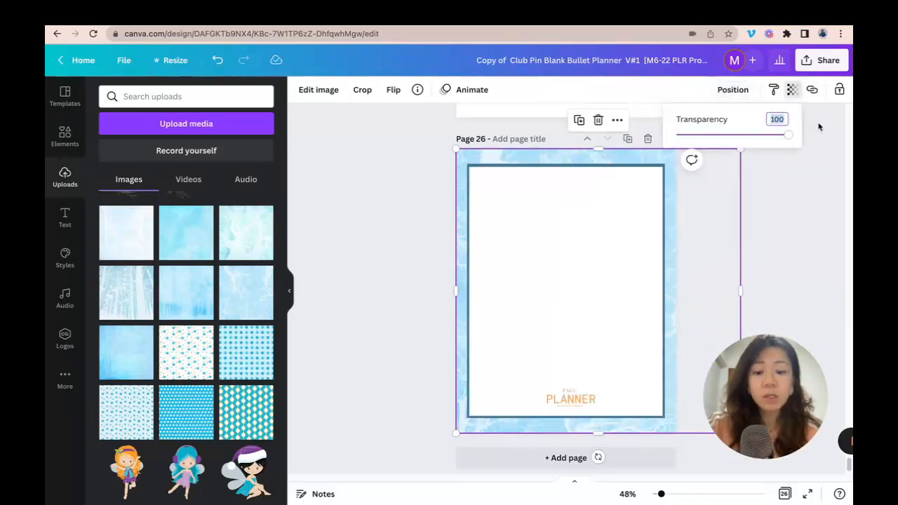
key("Return")
- Recolour page 26's frame the lighter greyish blue from the document colours
left_click(599, 170)
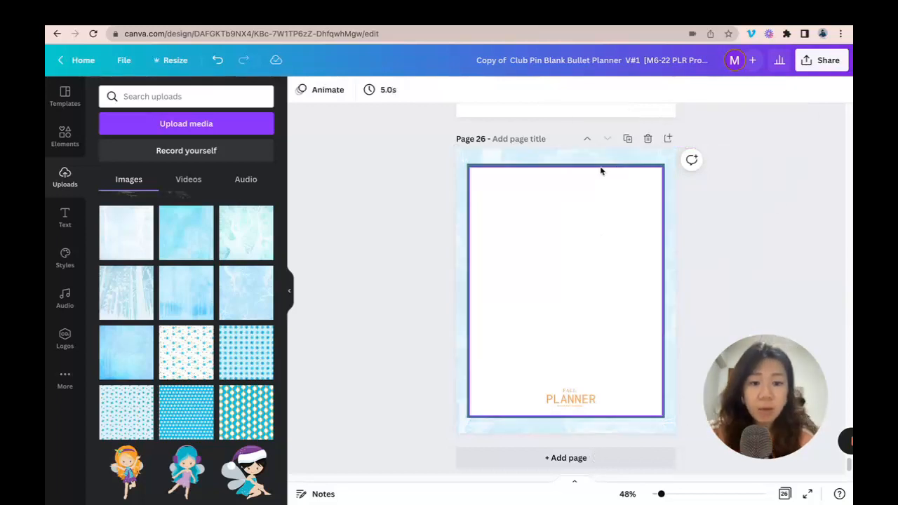
left_click(300, 91)
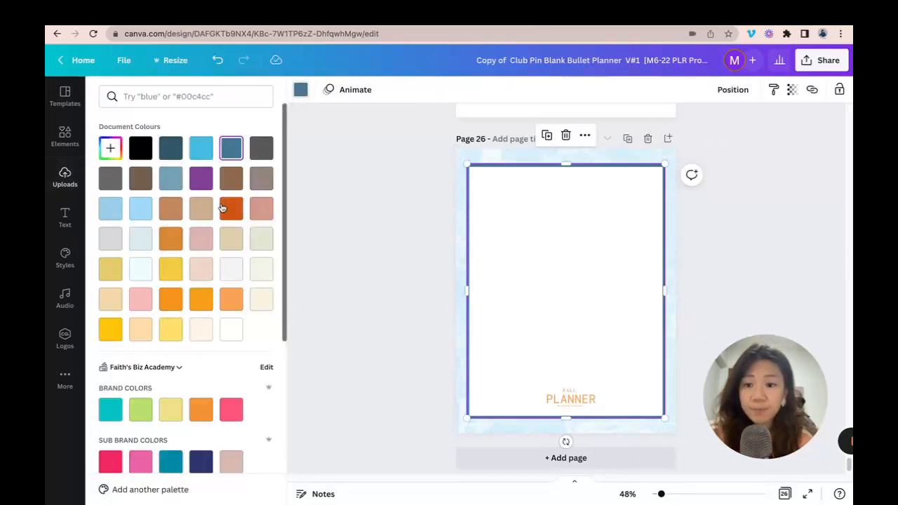
left_click(174, 179)
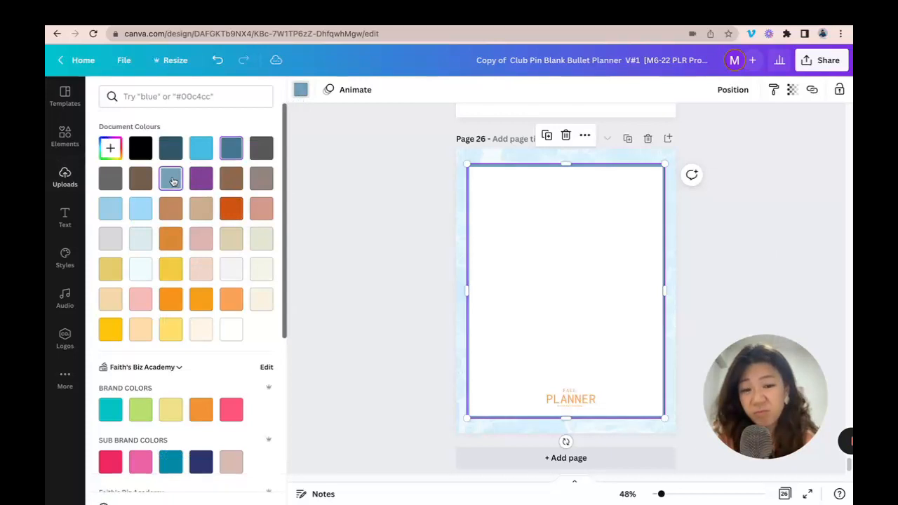
left_click(706, 248)
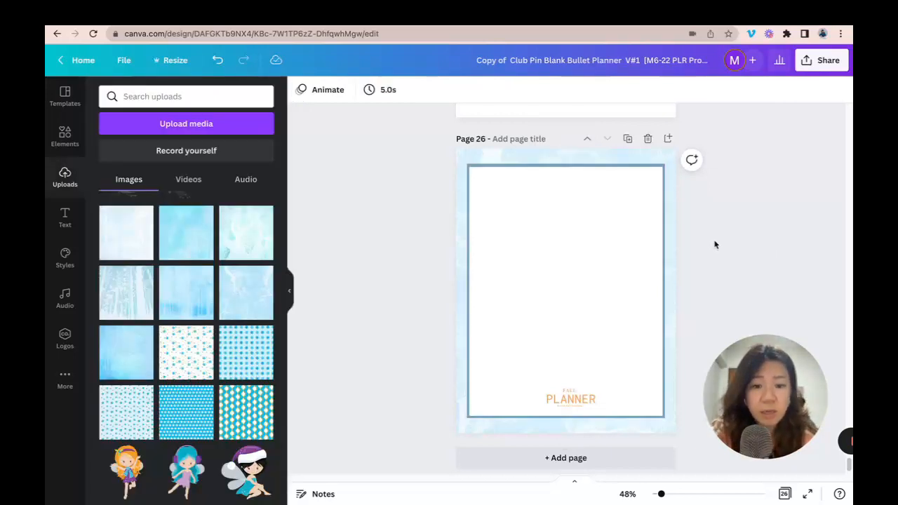
- Delete the orange Fall Planner title from the bottom of page 26
left_click(573, 396)
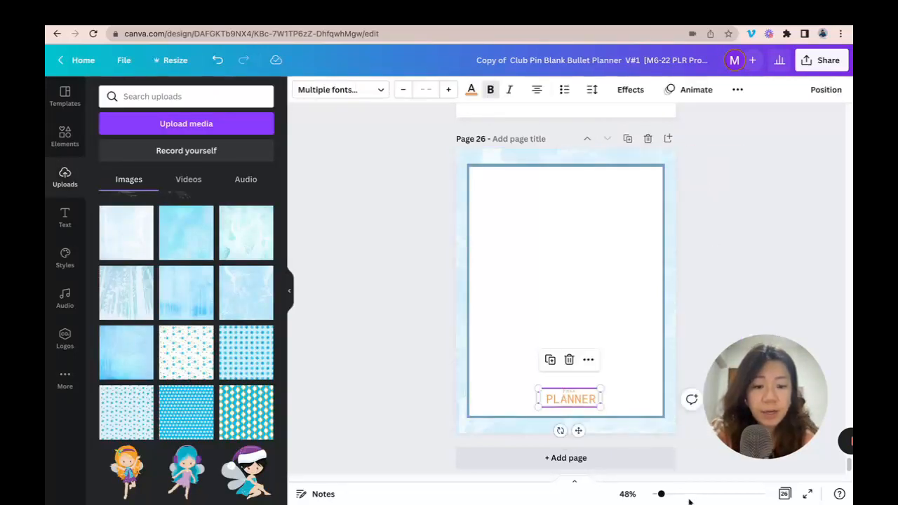
left_click_drag(661, 496, 668, 494)
scroll(616, 271, "down", 3)
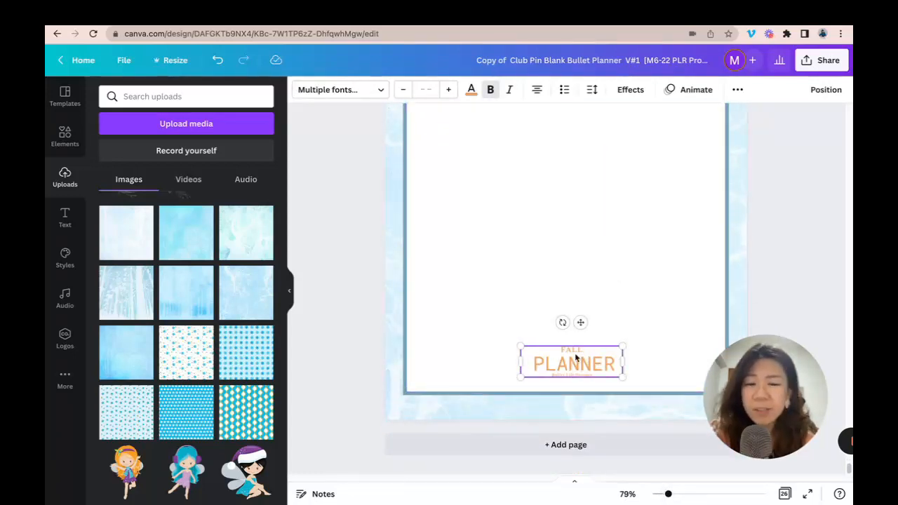
key("Delete")
- Add the blue-and-gold pine cone wreath to page 26, place it just above the frame's bottom edge and centre it horizontally
scroll(140, 302, "up", 5)
scroll(200, 321, "down", 2)
left_click(243, 281)
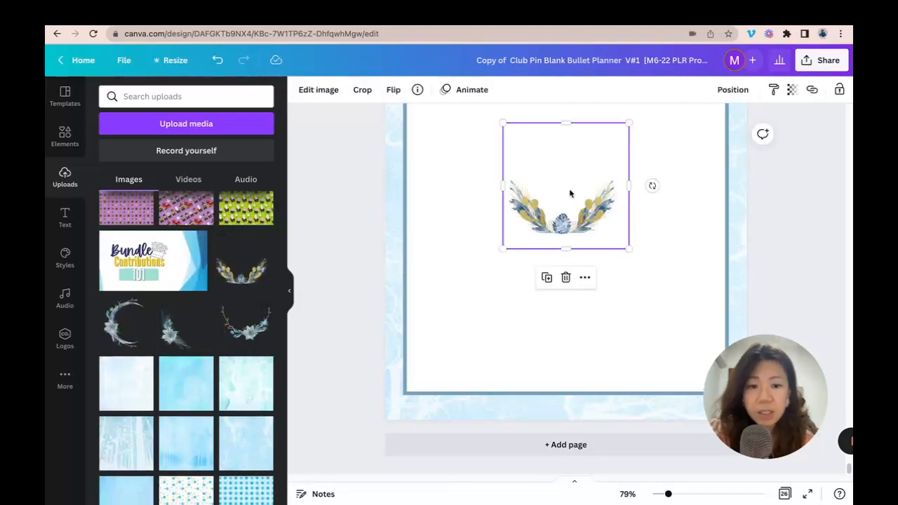
left_click_drag(568, 233, 575, 369)
left_click(732, 89)
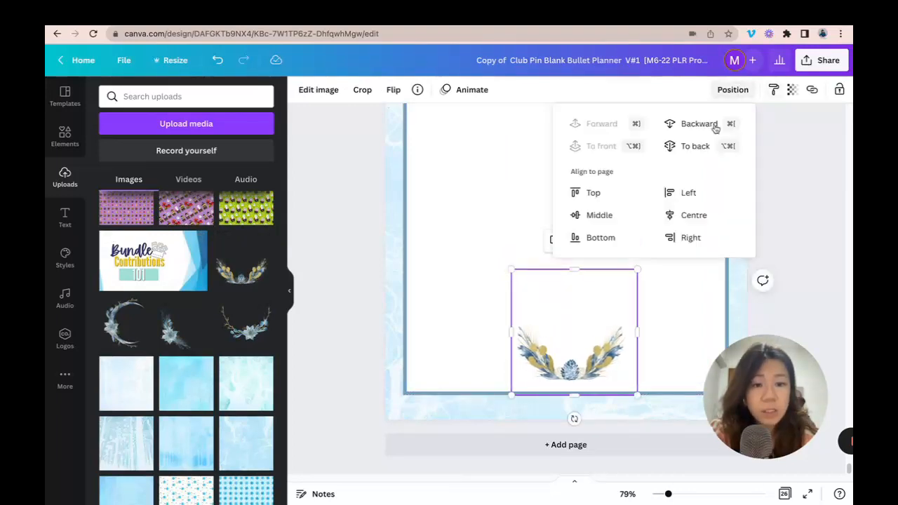
left_click(690, 217)
left_click(777, 314)
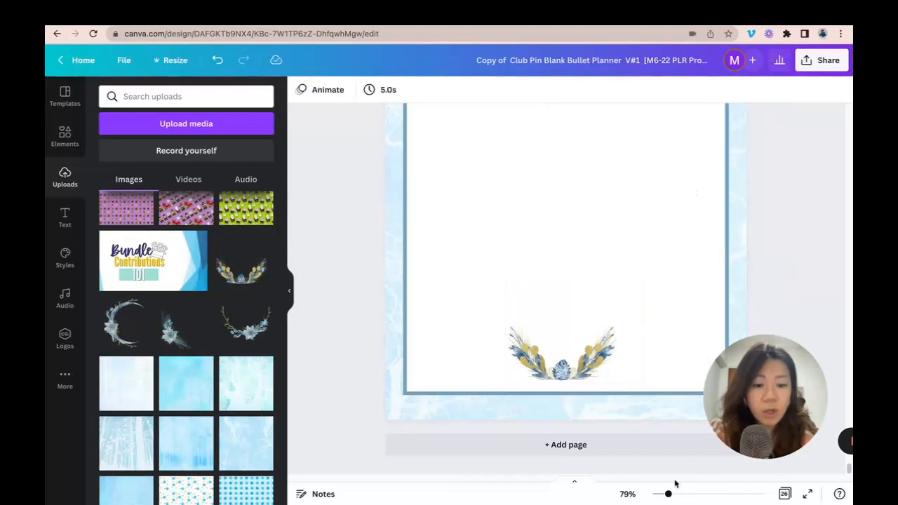
left_click_drag(669, 495, 657, 493)
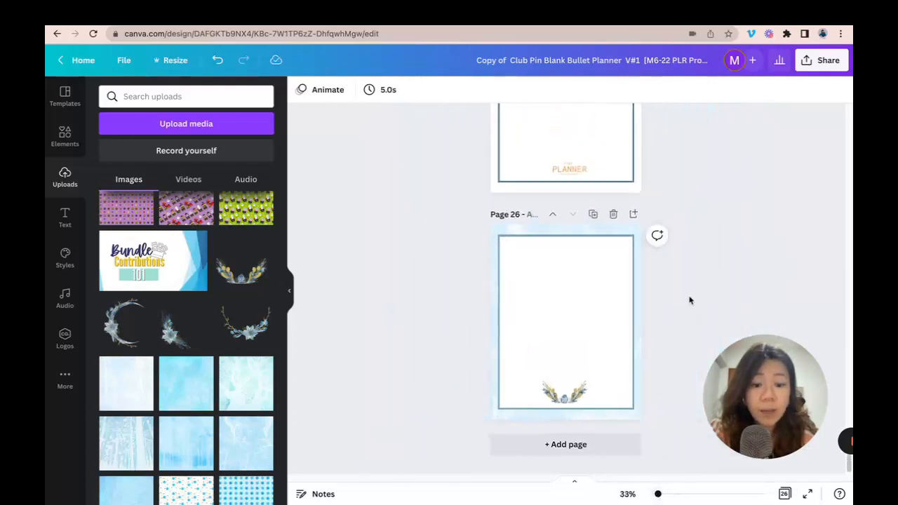
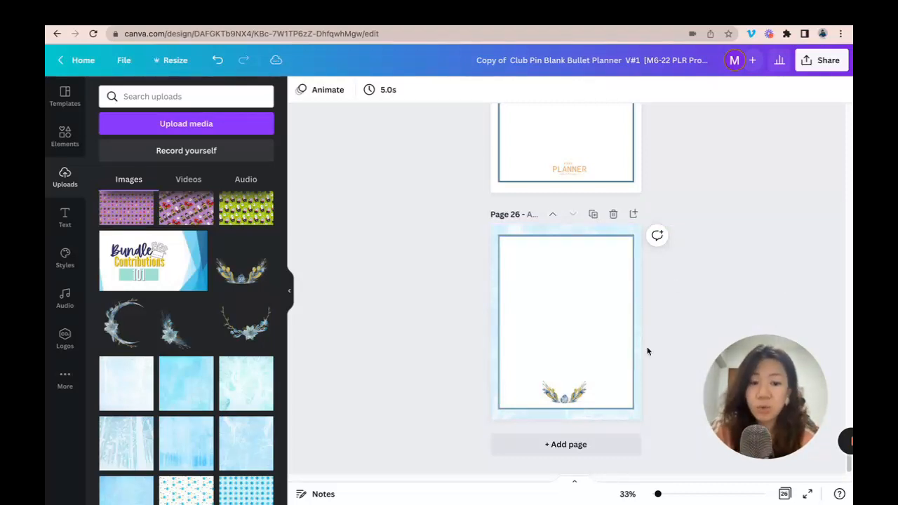
- Add the light-blue star pattern to page 25 and enlarge it from the top-left corner to cover the page
left_click_drag(659, 494, 655, 495)
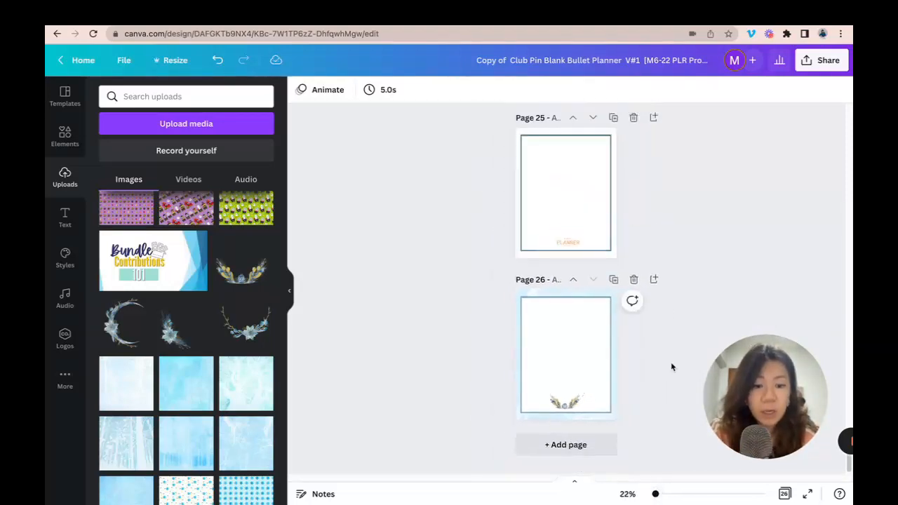
scroll(662, 246, "up", 2)
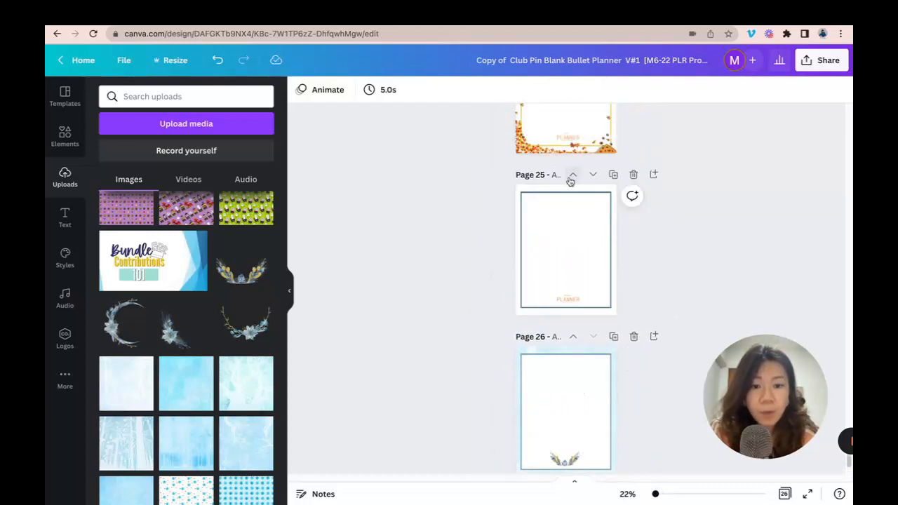
scroll(631, 226, "up", 1)
left_click_drag(656, 495, 663, 494)
scroll(138, 322, "down", 5)
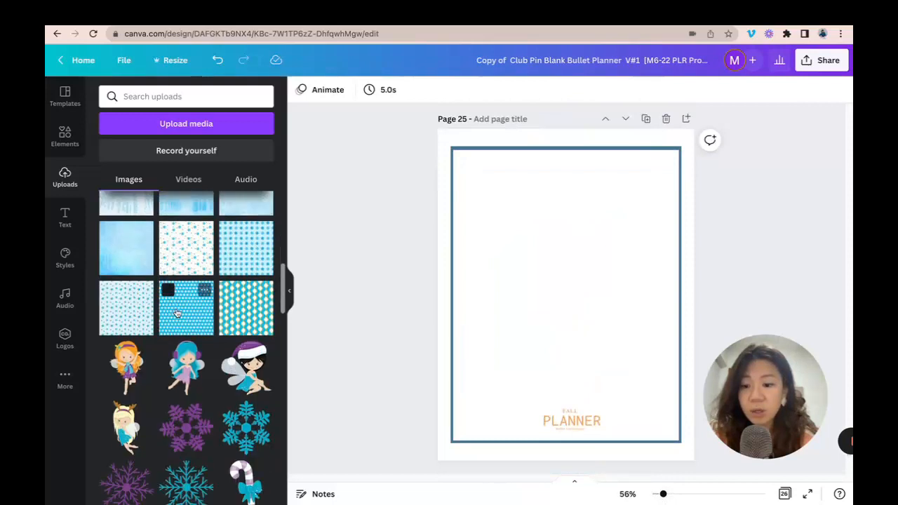
left_click(253, 256)
left_click_drag(508, 259, 471, 194)
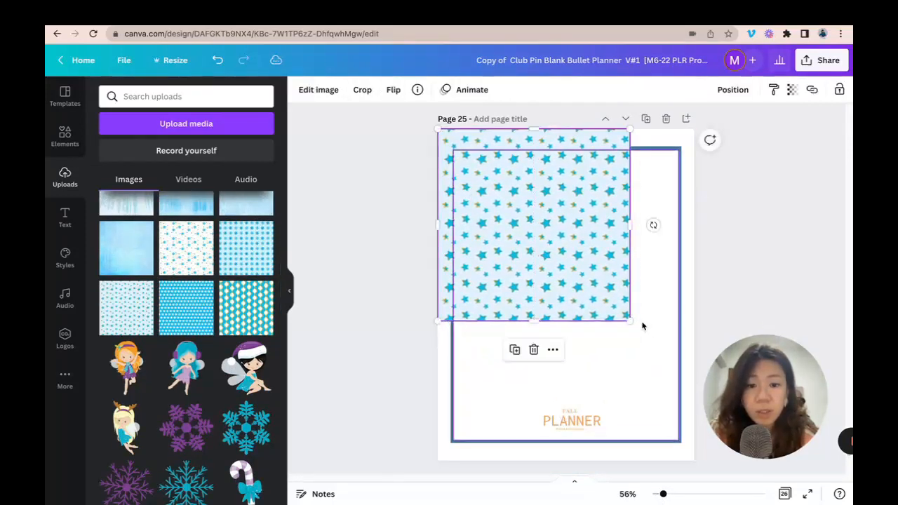
left_click_drag(631, 320, 770, 461)
- Send the star pattern behind page 25's frame and delete the orange Fall Planner title
left_click(731, 90)
left_click(690, 146)
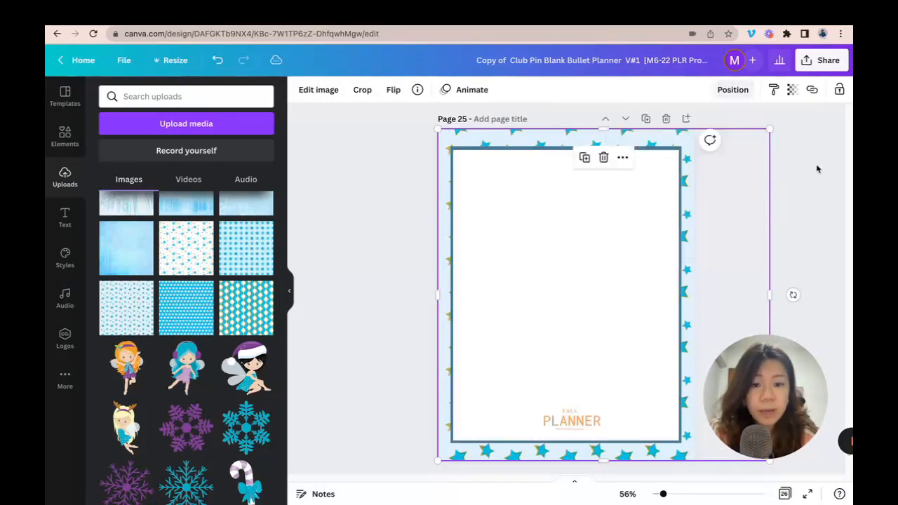
left_click(817, 168)
left_click(589, 418)
key("Delete")
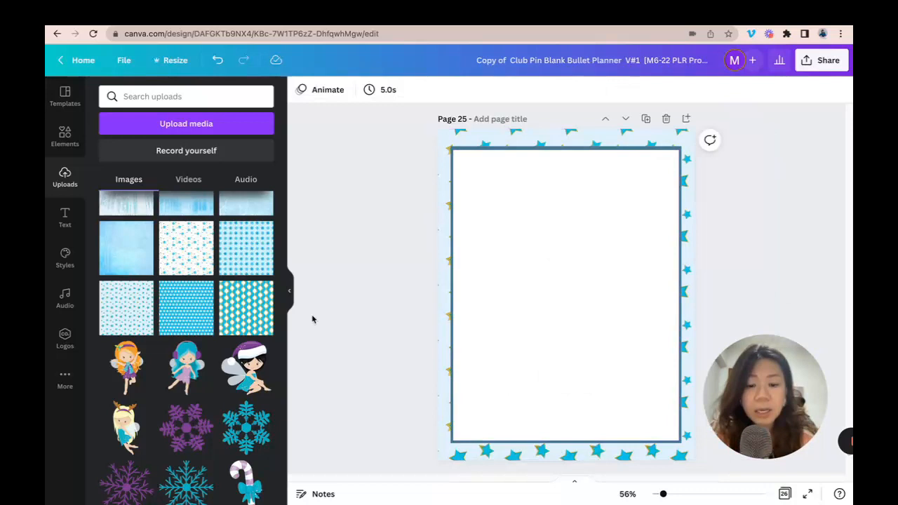
- Recolour page 25's frame golden yellow from the document colours
left_click(539, 146)
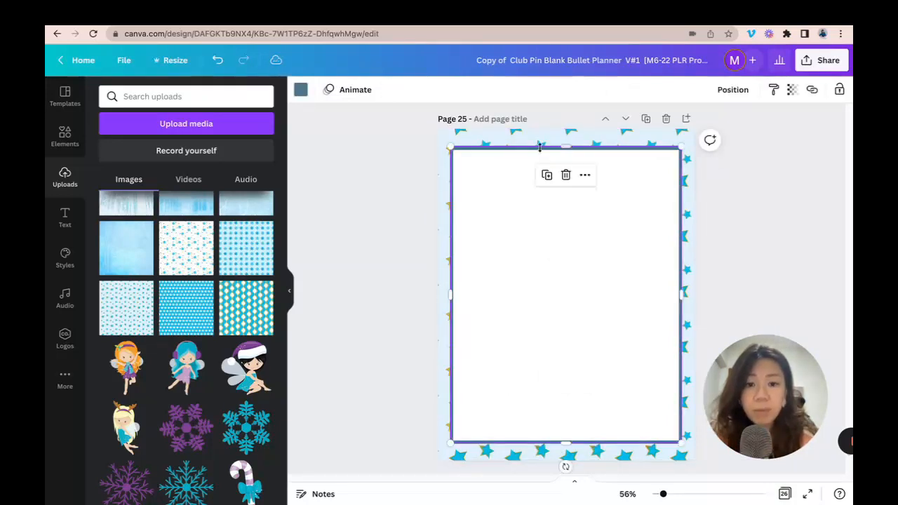
left_click(300, 90)
scroll(176, 316, "down", 3)
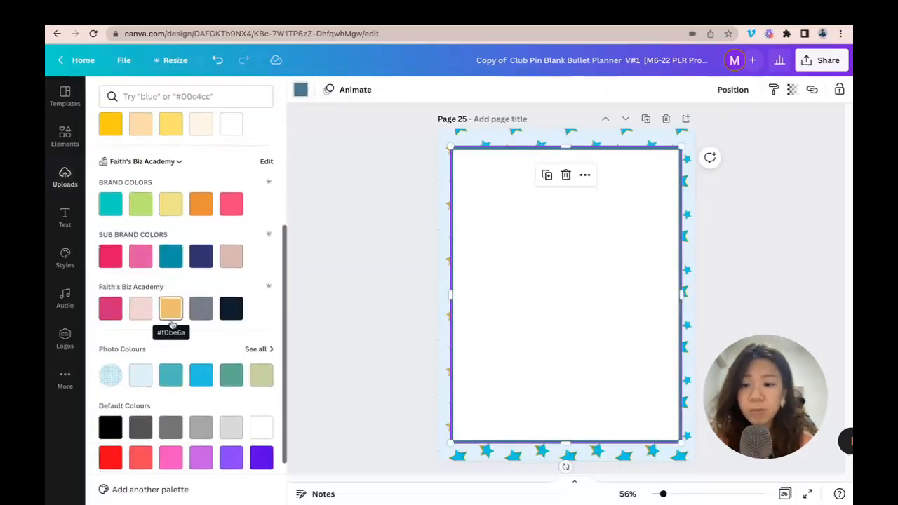
scroll(175, 315, "down", 1)
scroll(179, 302, "up", 4)
scroll(138, 209, "up", 2)
left_click(112, 330)
key("Escape")
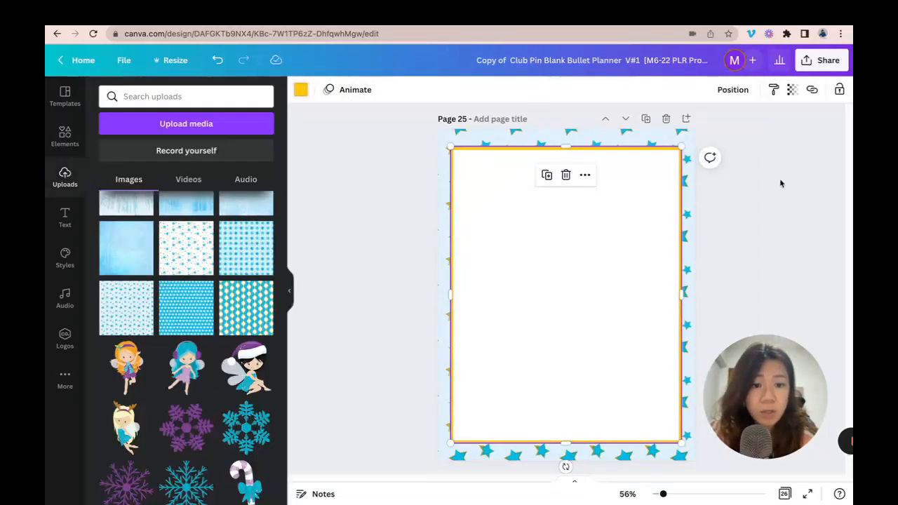
- Recolour page 25's frame a lighter yellow from the document colours
left_click(484, 141)
left_click(483, 147)
left_click(300, 89)
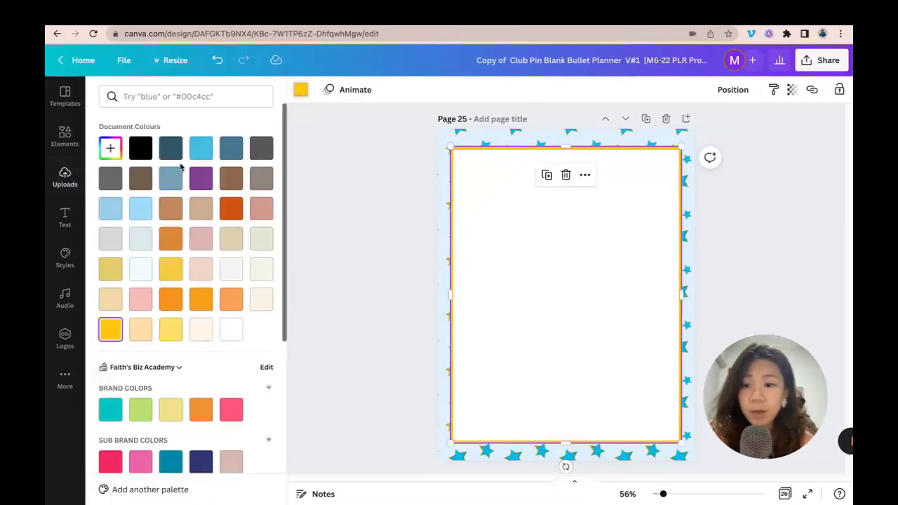
left_click(369, 202)
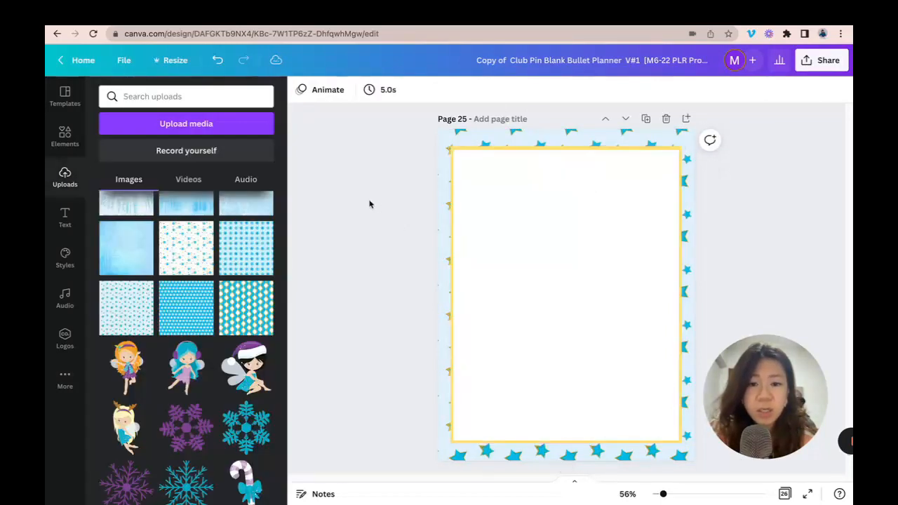
- Add the orange-haired fairy to page 25, shrink it slightly and place it over the frame's bottom-right corner
scroll(221, 249, "down", 2)
scroll(220, 249, "down", 1)
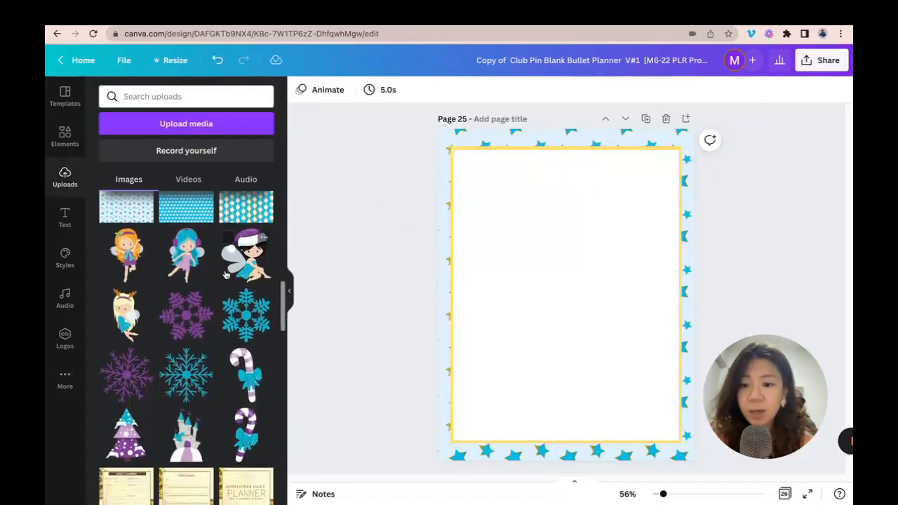
left_click(138, 261)
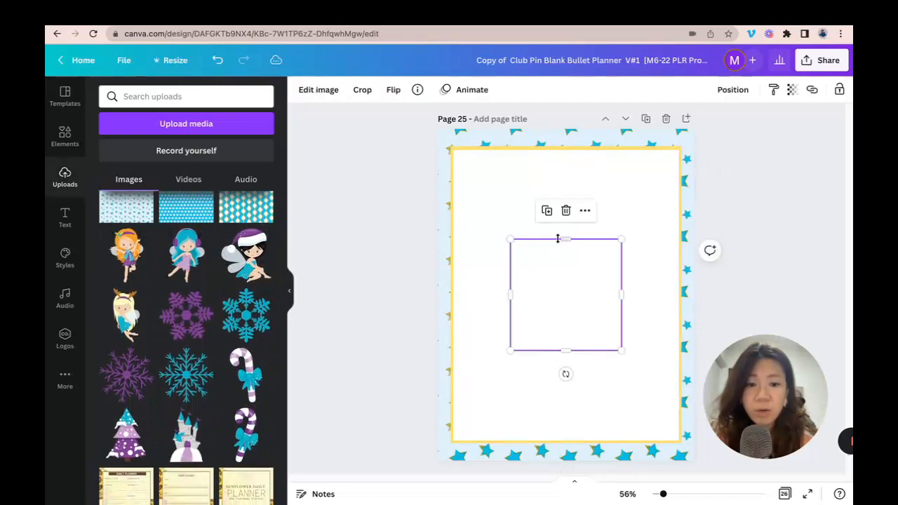
mouse_move(622, 239)
left_mouse_down()
mouse_move(582, 307)
mouse_move(618, 243)
left_mouse_up()
left_click_drag(577, 275, 669, 380)
left_click_drag(668, 383, 668, 376)
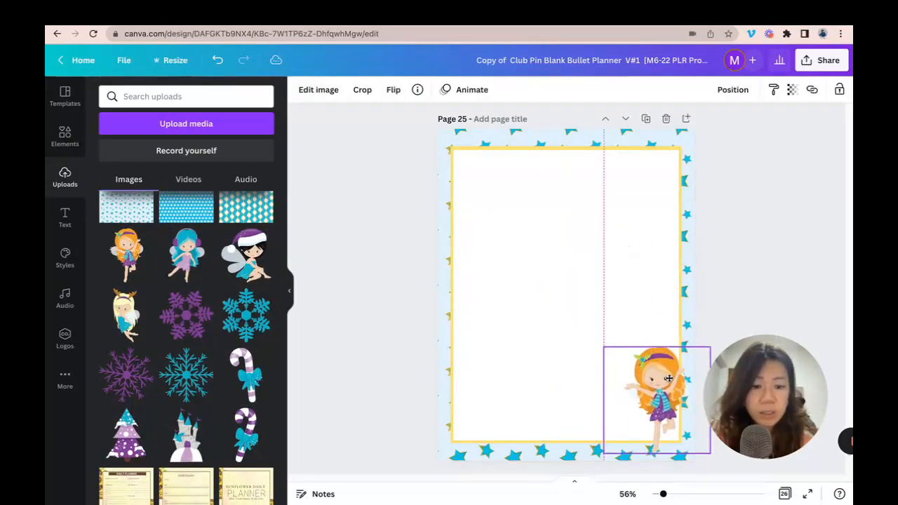
left_click(758, 297)
- Duplicate the Fall Planner cover on page 1 and open the star-patterned fairy page 26 for editing
left_click(784, 494)
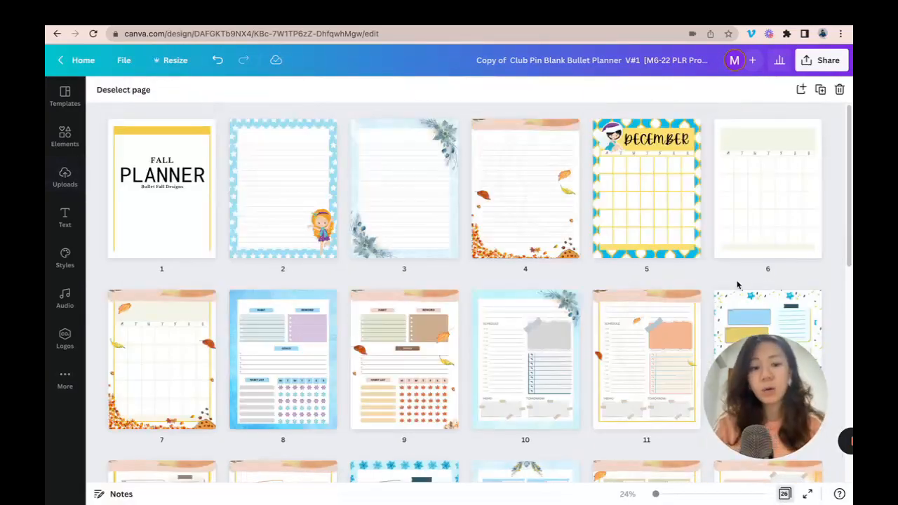
scroll(736, 284, "down", 10)
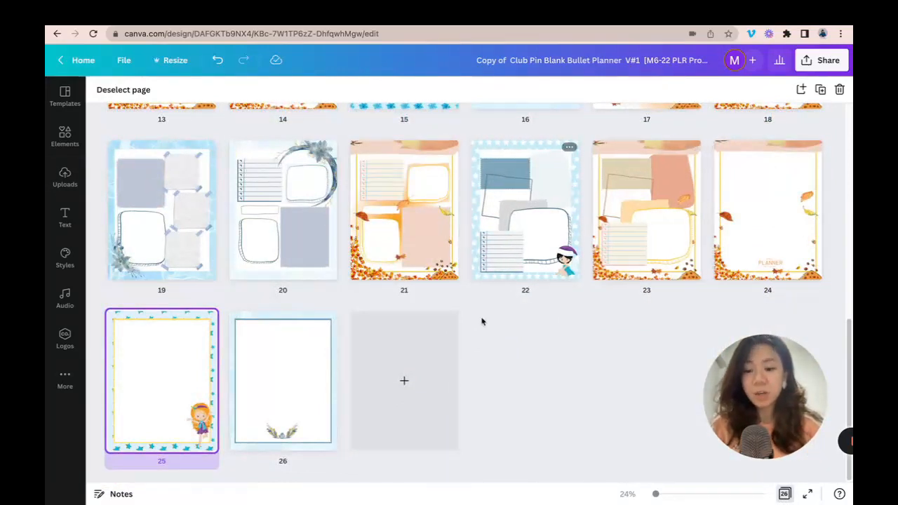
scroll(302, 161, "up", 10)
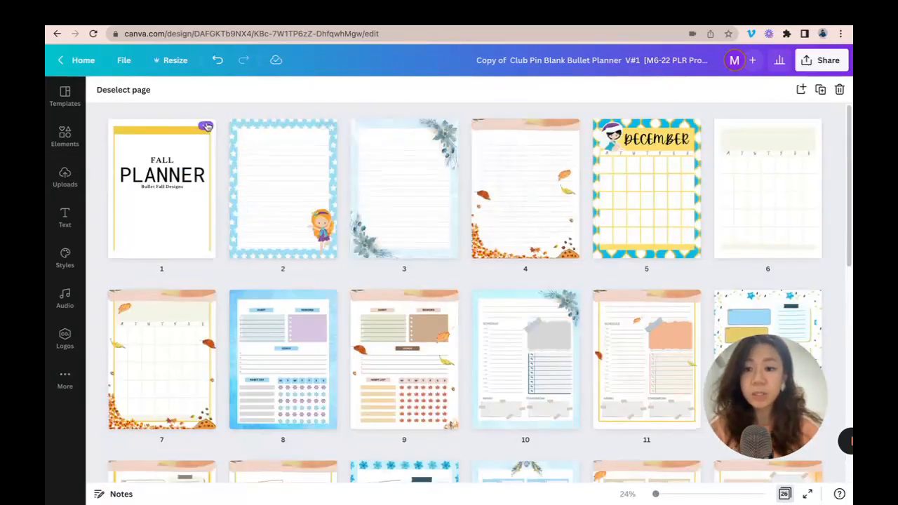
left_click(205, 127)
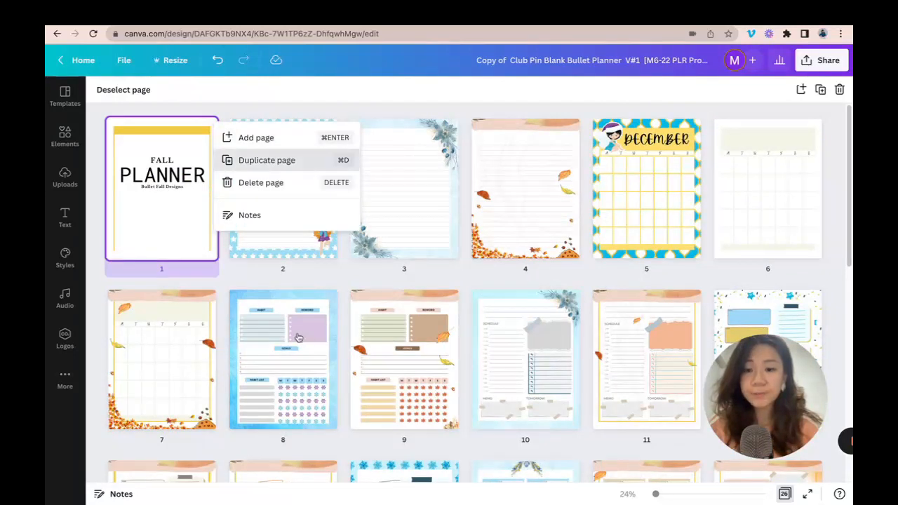
left_click(257, 166)
scroll(306, 276, "down", 10)
double_click(291, 378)
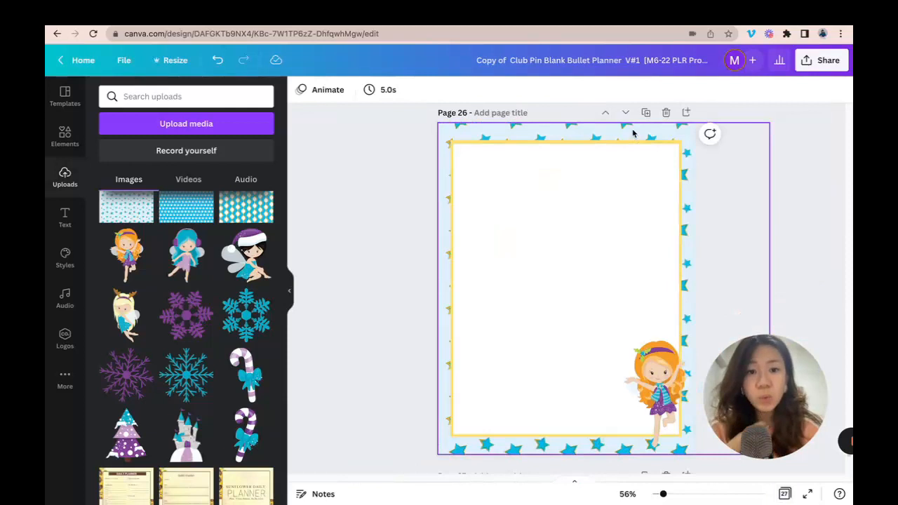
left_click(633, 133)
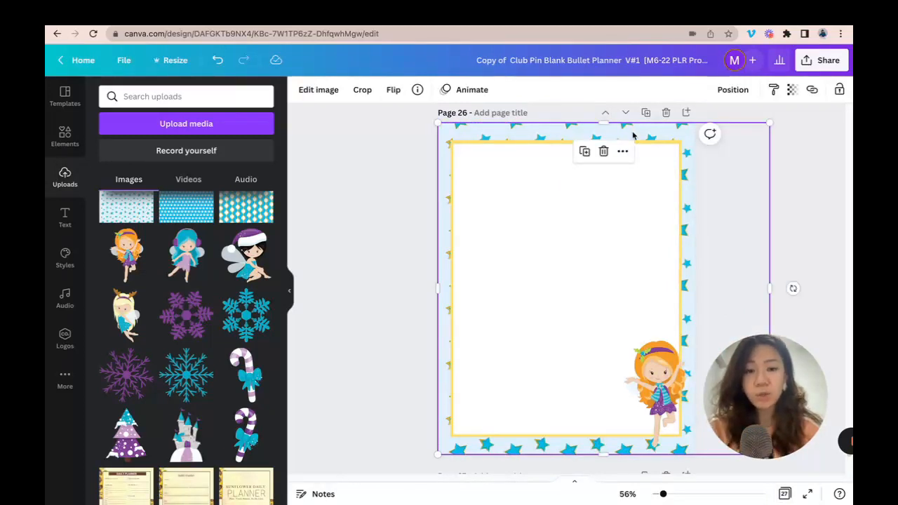
left_click(653, 144)
left_click(677, 143)
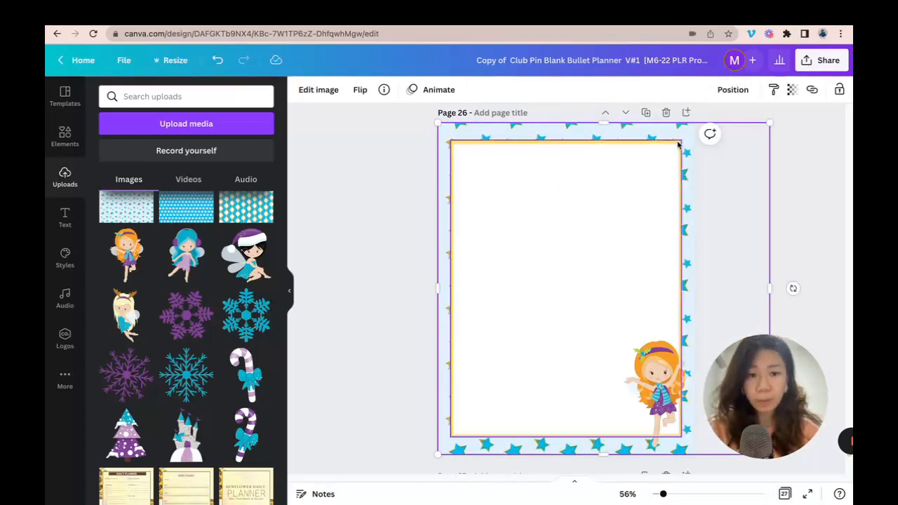
left_click(824, 129)
left_click_drag(396, 123, 738, 467)
left_click(793, 184)
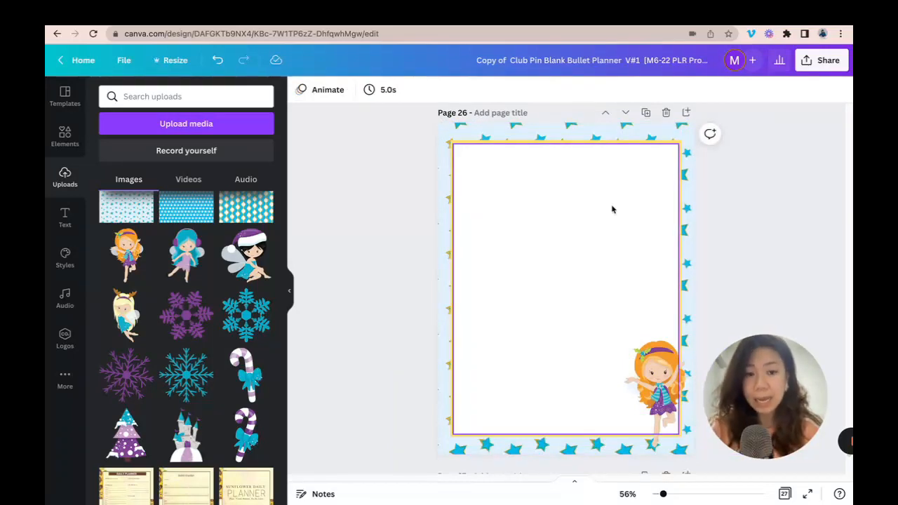
- Copy page 26's star background, frame and fairy onto cover page 1 in place of its yellow frame
key("super+a")
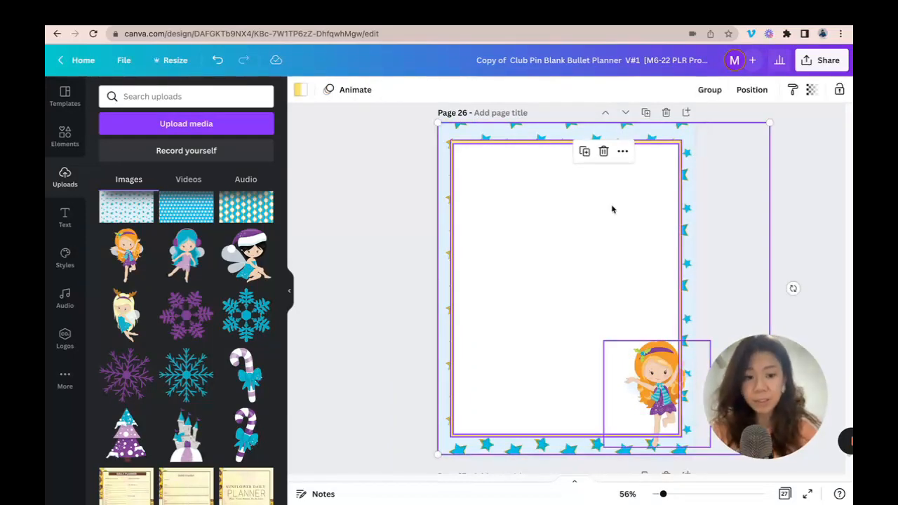
left_click(805, 172)
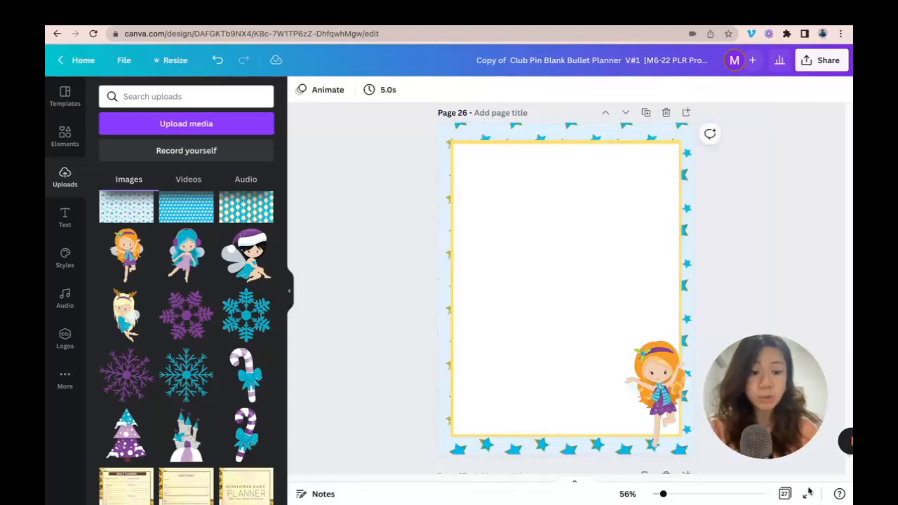
left_click(784, 493)
double_click(164, 183)
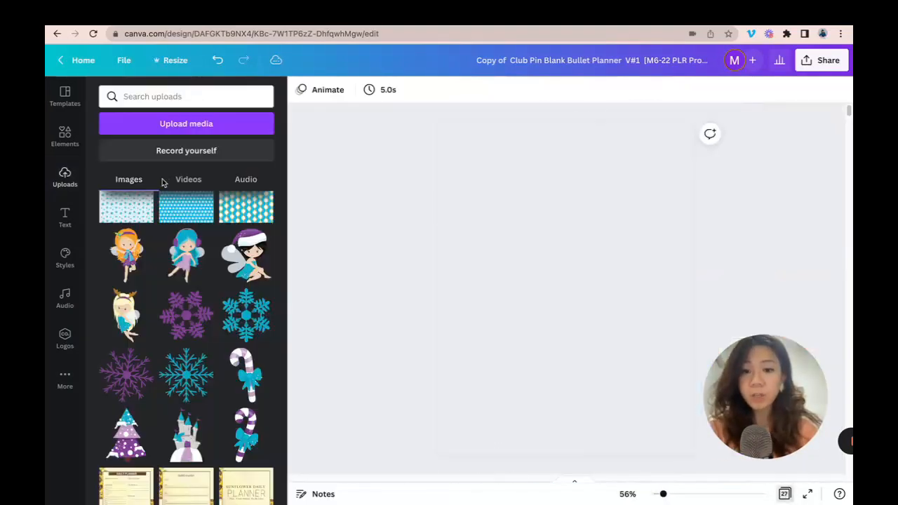
left_click(552, 152)
key("BackSpace")
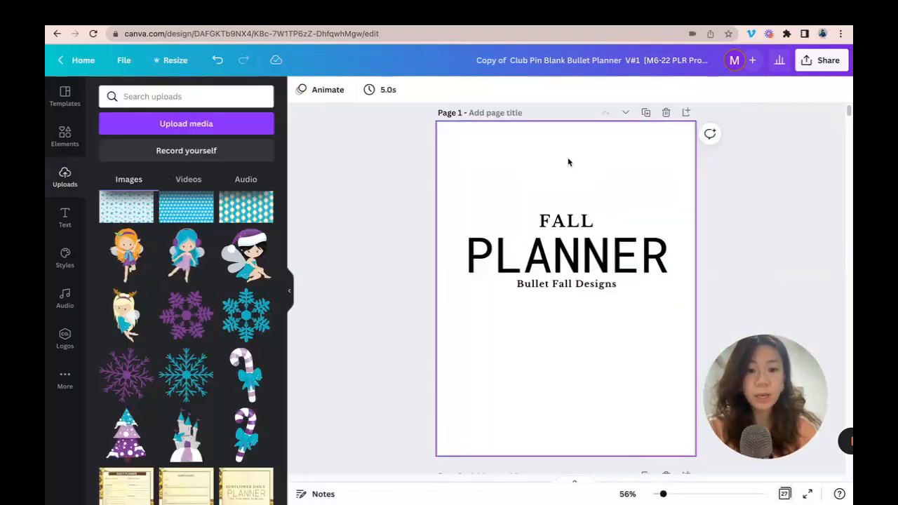
left_click(568, 175)
key("ctrl+z")
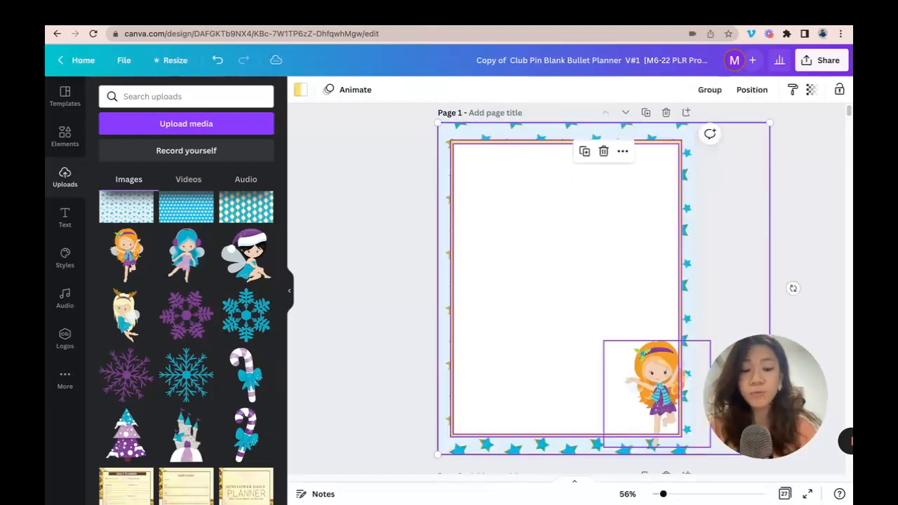
- Send the pasted star background, frame and fairy behind page 1's title text
left_click(760, 96)
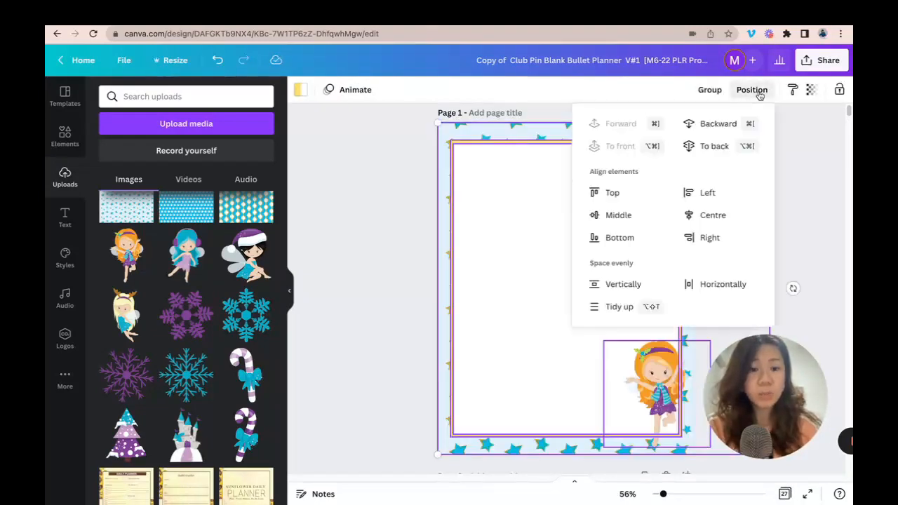
left_click(710, 147)
left_click(783, 183)
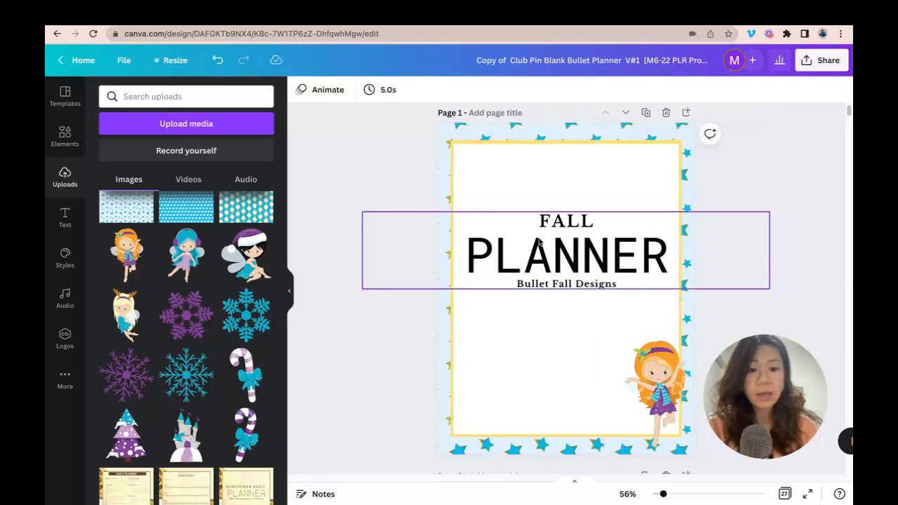
- Replace the word FALL in page 1's title with WINTER
left_click(563, 220)
left_click(565, 220)
left_click_drag(545, 218, 601, 214)
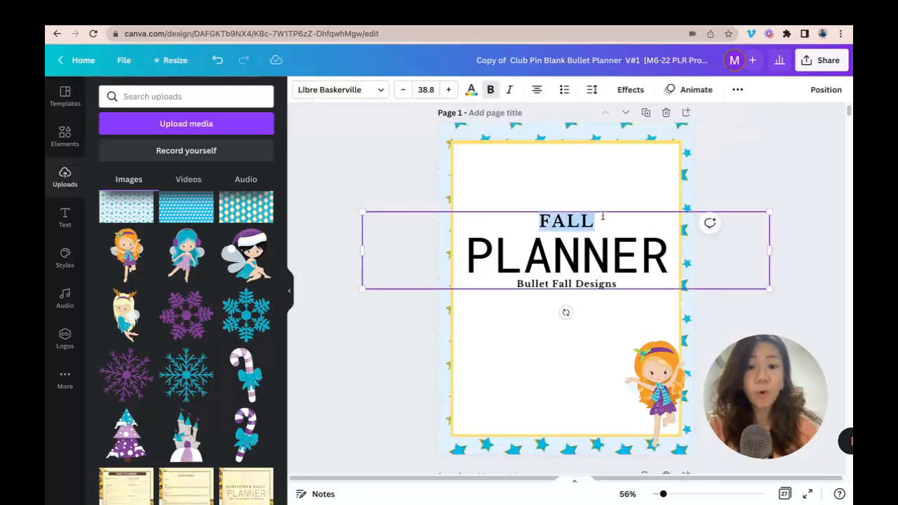
type("winter")
key("BackSpace")
key("BackSpace")
key("BackSpace")
key("BackSpace")
key("BackSpace")
key("BackSpace")
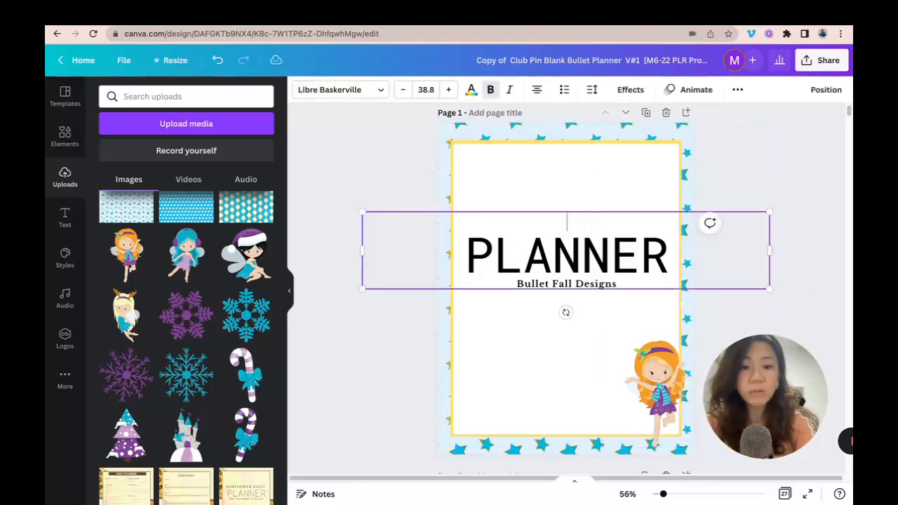
type("winter")
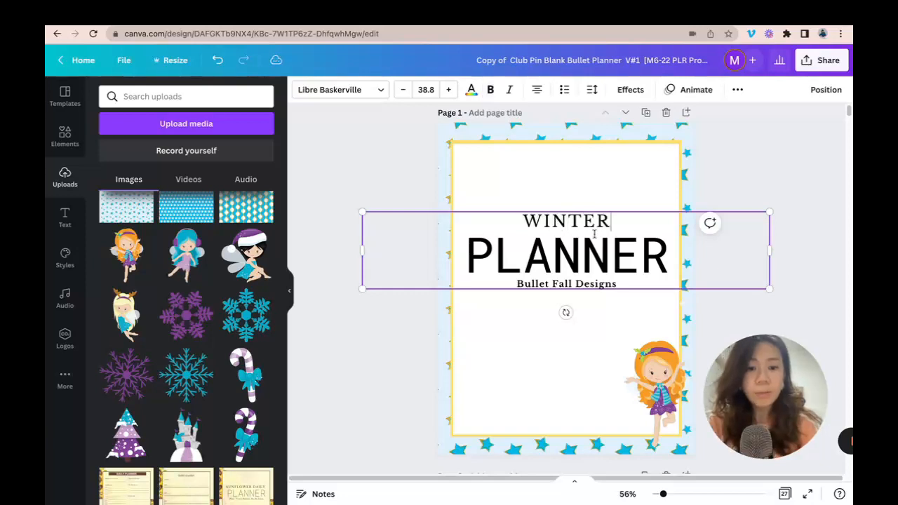
- Delete the "Bullet Fall Designs" line beneath page 1's title
triple_click(573, 283)
key("BackSpace")
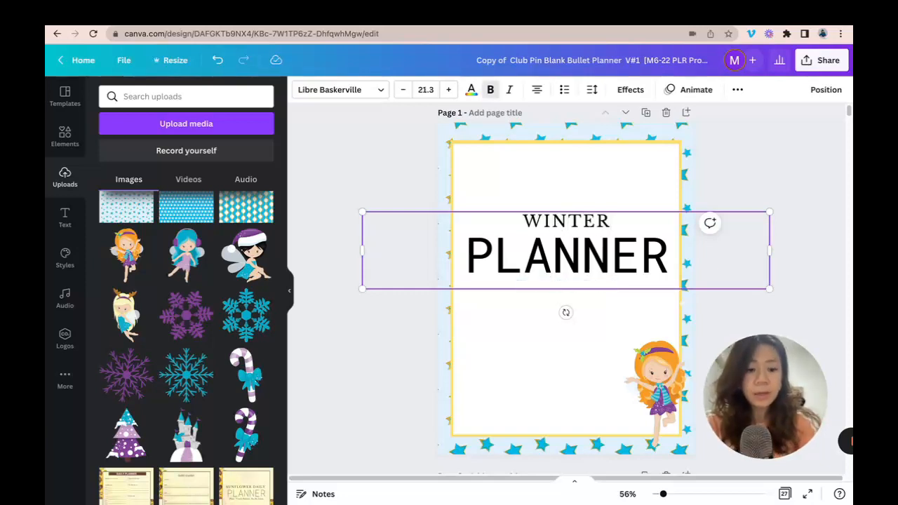
key("BackSpace")
- Search the fonts for "SCRIPT" and set the word PLANNER on page 1 in Oleo Script
left_click(339, 90)
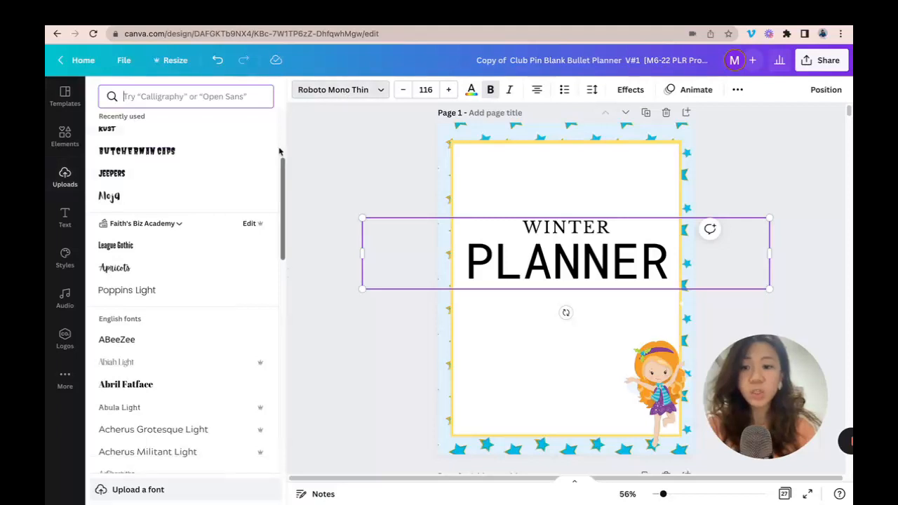
left_click(180, 95)
type("SCR")
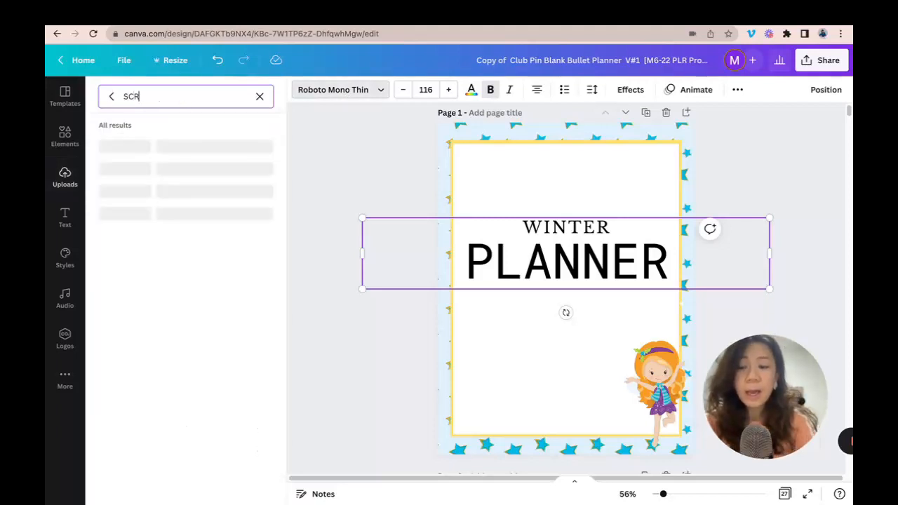
type("IPT")
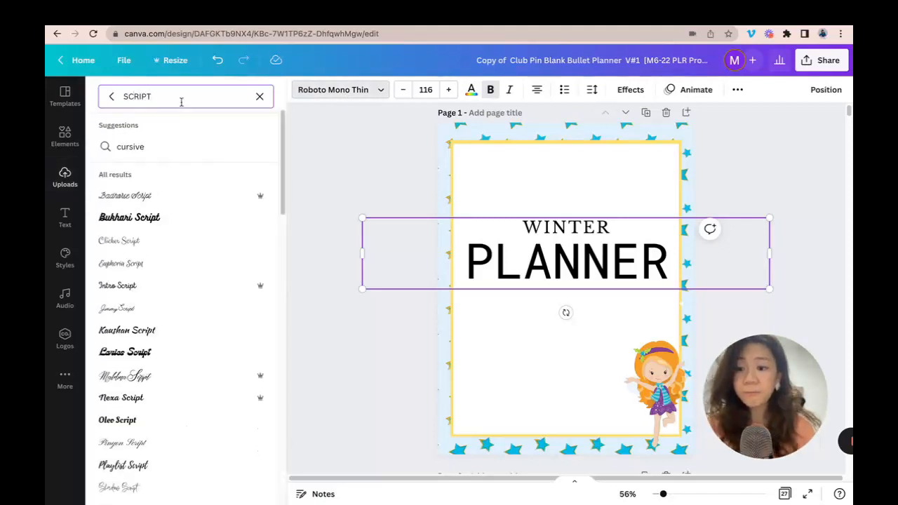
scroll(193, 263, "down", 5)
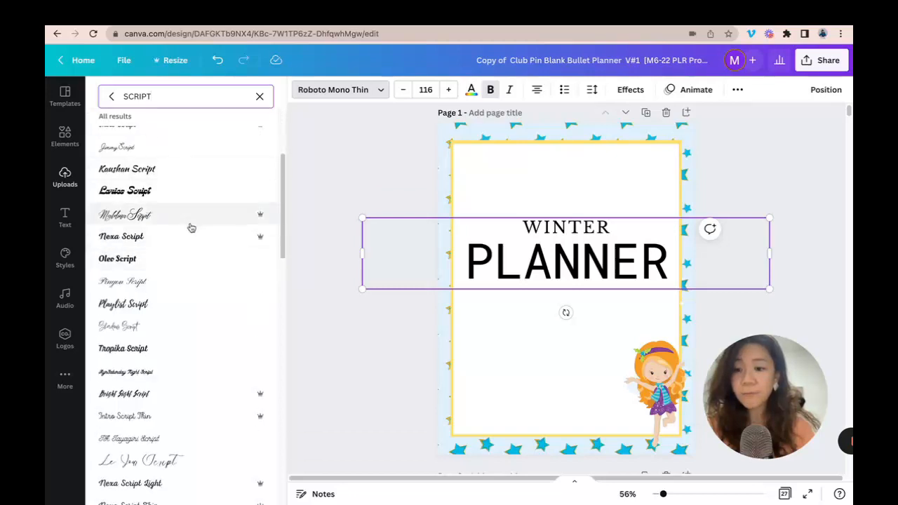
left_click(189, 263)
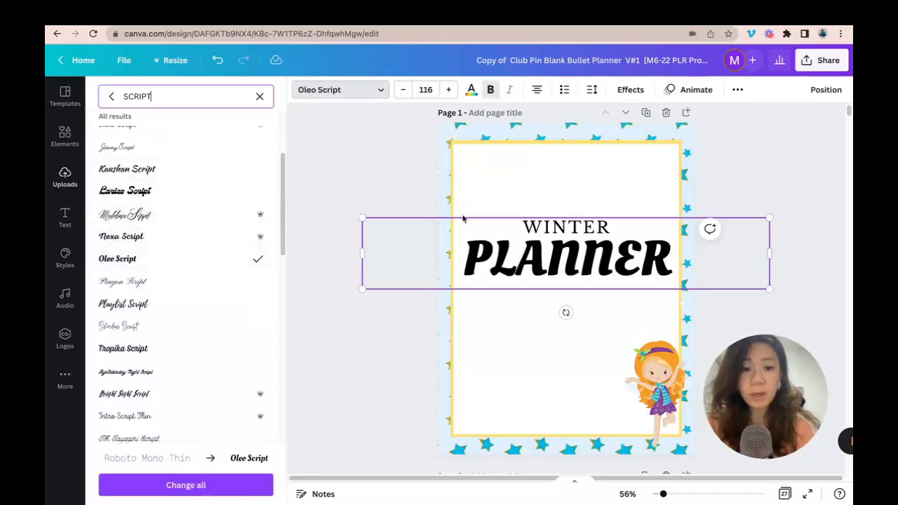
left_click(585, 232)
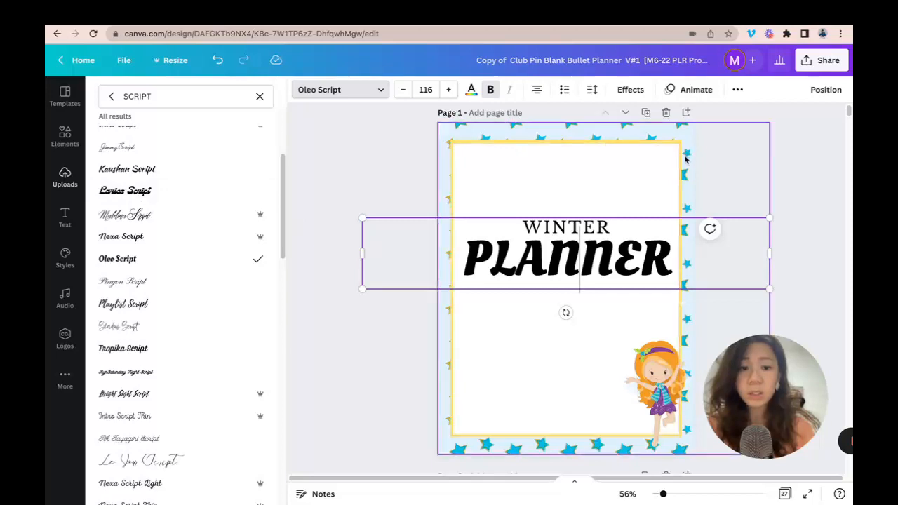
left_click(771, 174)
- Recolour page 1's whole title dark slate blue from the document colours
left_click(623, 263)
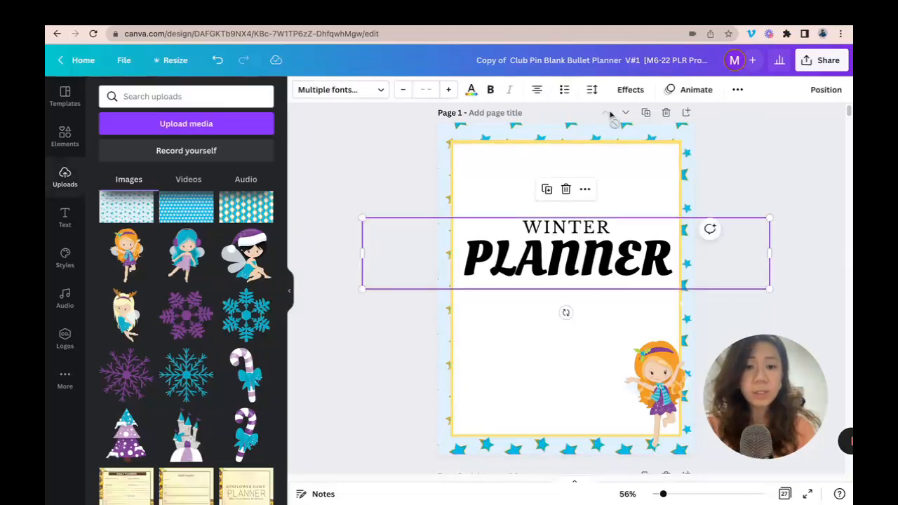
left_click(471, 89)
left_click(177, 148)
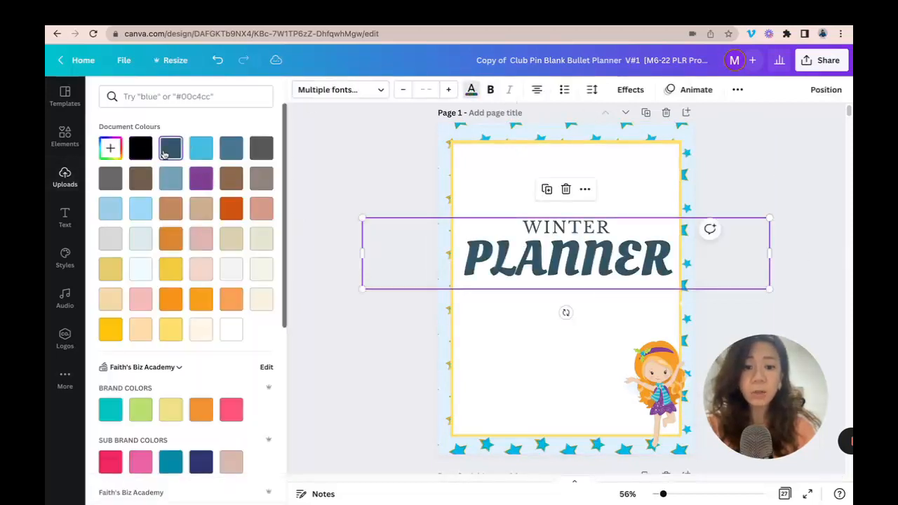
left_click(789, 204)
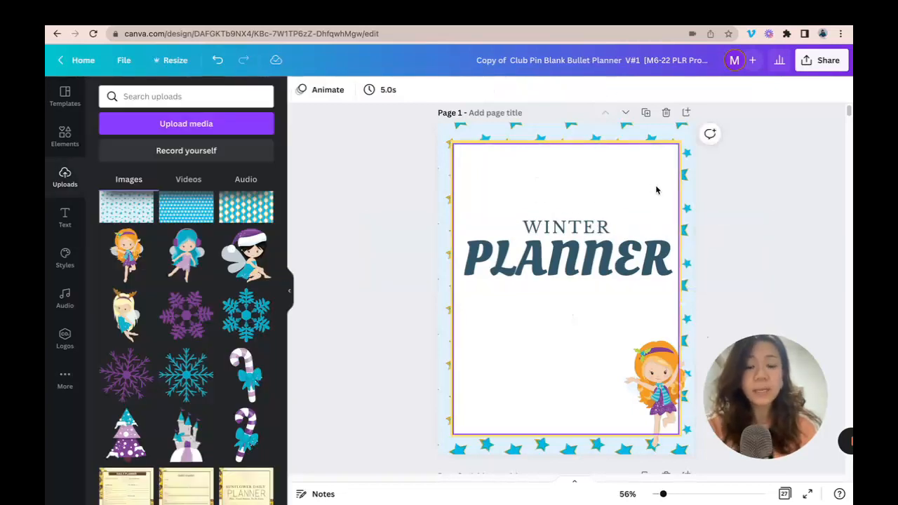
- Copy all elements of the last page, page 27: the blue watercolour background, blue-framed panel and floral ornament
left_click(786, 493)
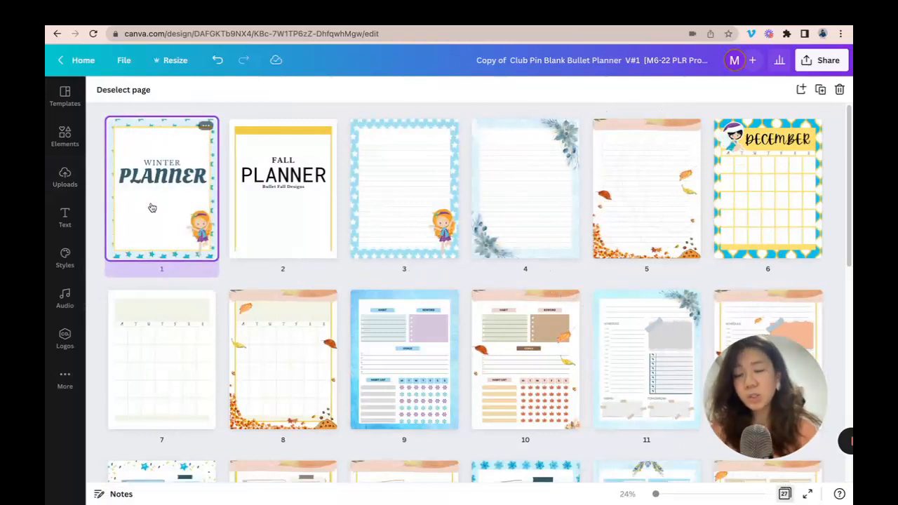
scroll(161, 196, "down", 10)
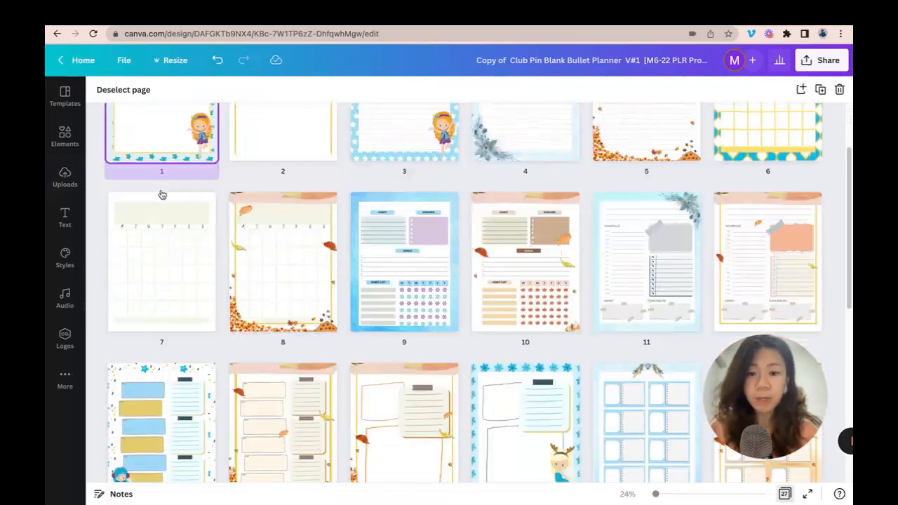
double_click(405, 337)
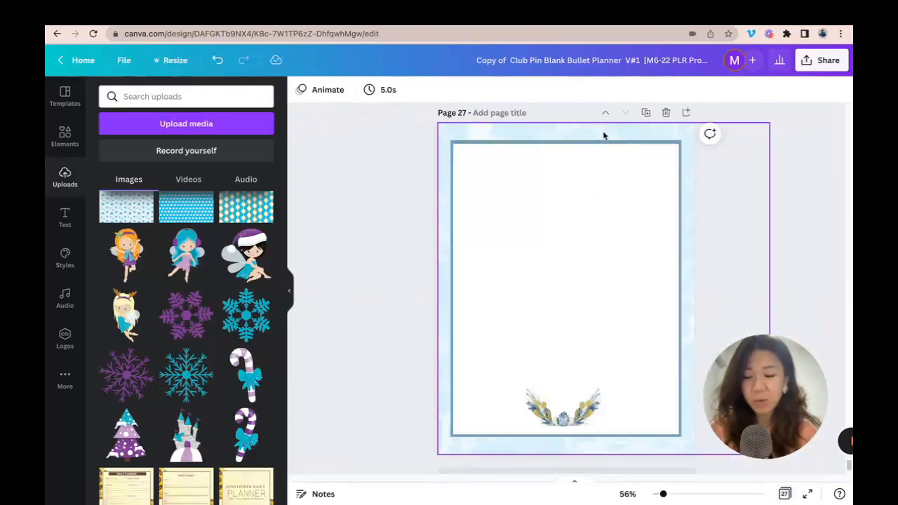
key("super+a")
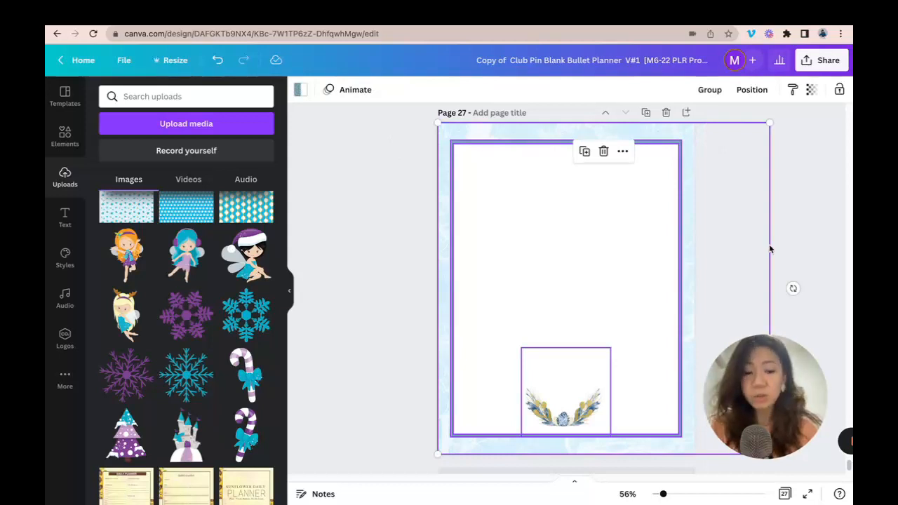
- Delete the yellow frame from the FALL PLANNER cover on page 2
left_click(783, 494)
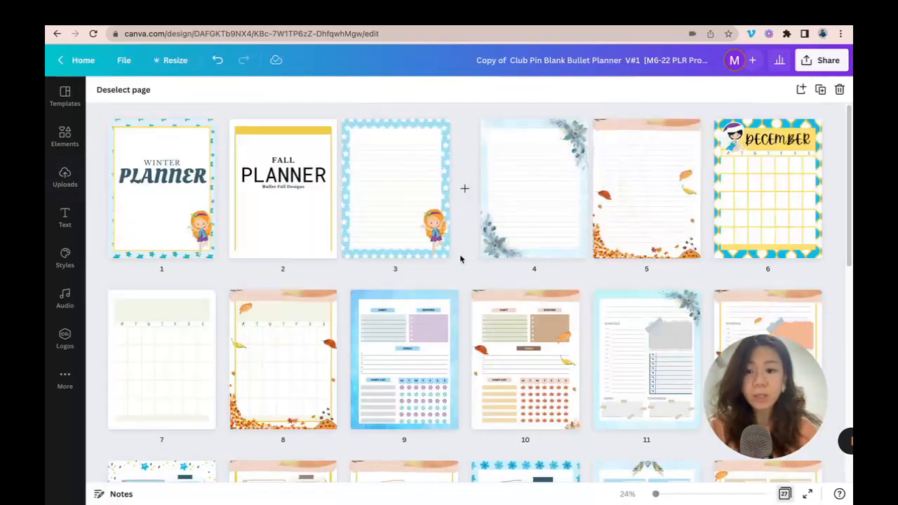
double_click(290, 211)
left_click(628, 157)
key("BackSpace")
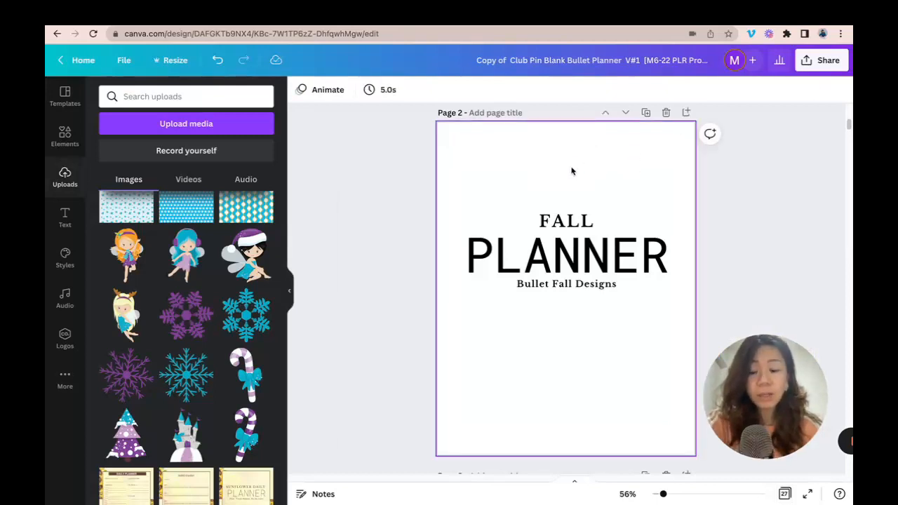
- Paste the copied blue background, frame and floral ornament onto page 2 and send them behind the title
key("ctrl+v")
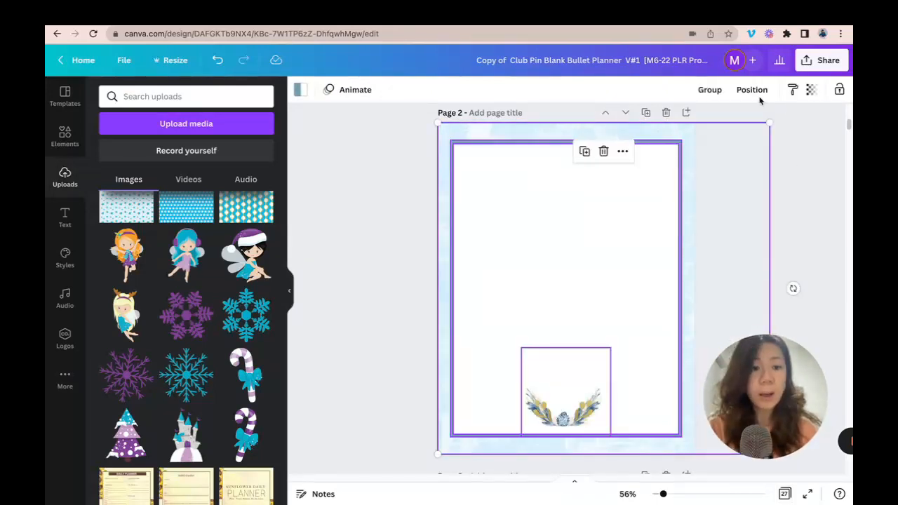
left_click(751, 89)
left_click(719, 145)
left_click(664, 242)
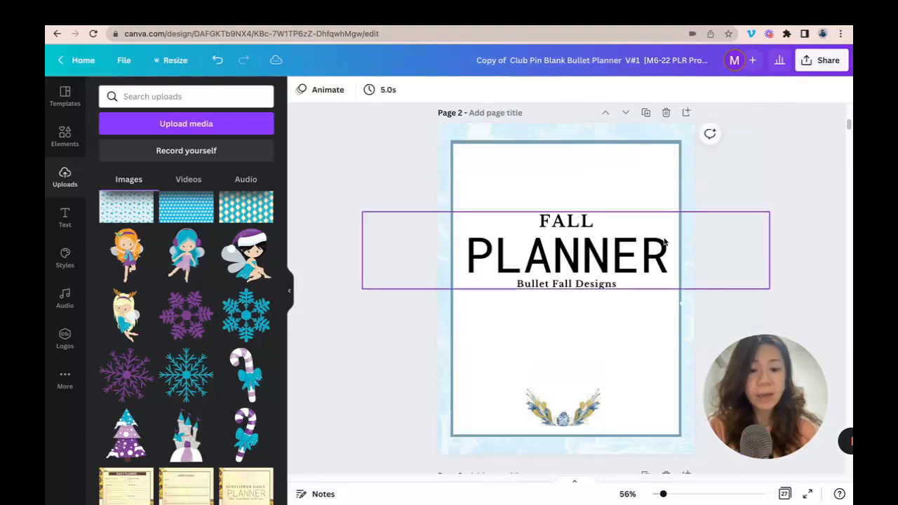
- Replace page 2's FALL PLANNER title with a copy of page 1's WINTER PLANNER title
left_click(644, 224)
key("Delete")
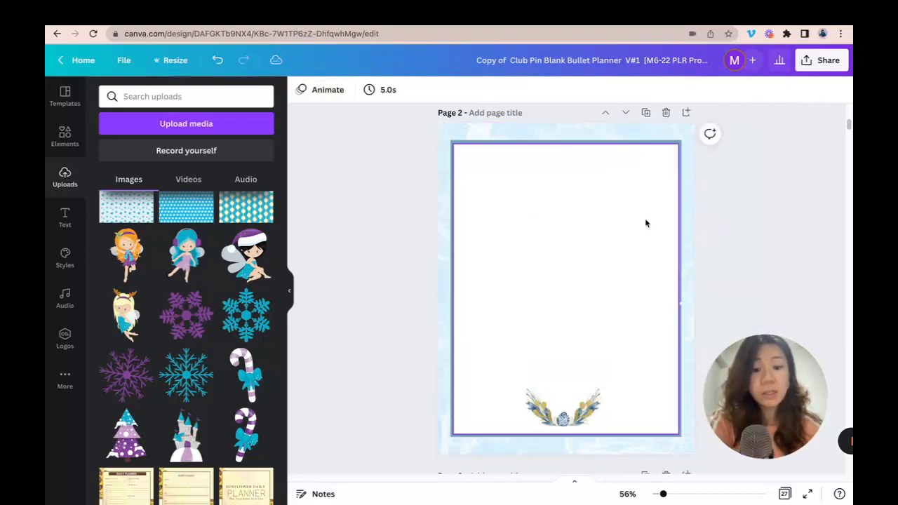
scroll(644, 218, "up", 5)
left_click(649, 237)
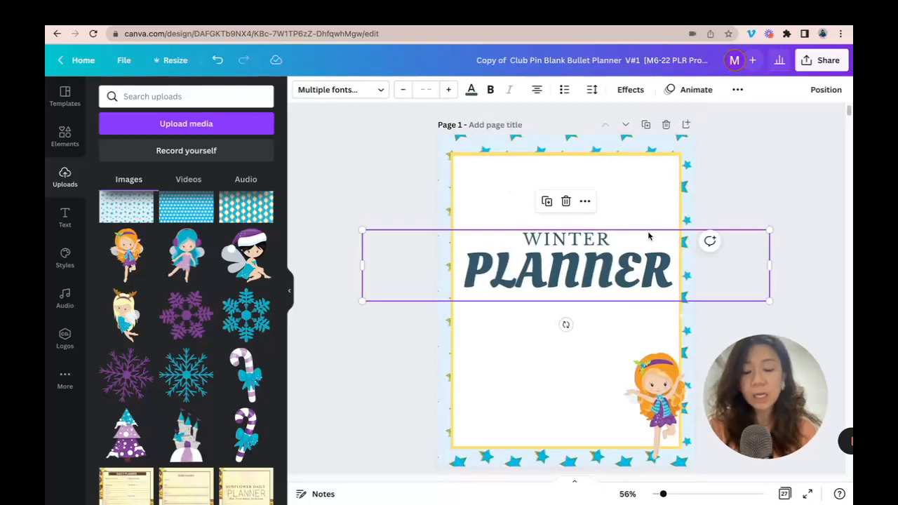
scroll(648, 236, "down", 5)
left_click(598, 311)
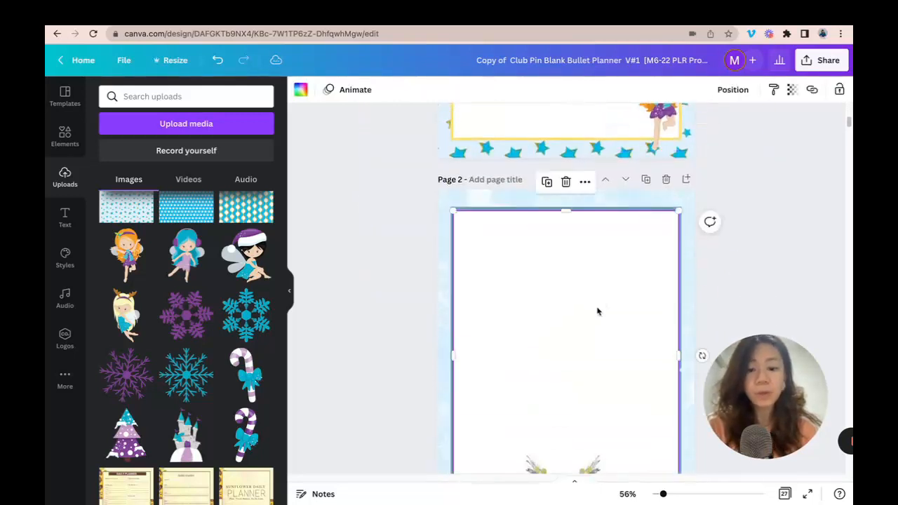
key("ctrl+v")
left_click(785, 242)
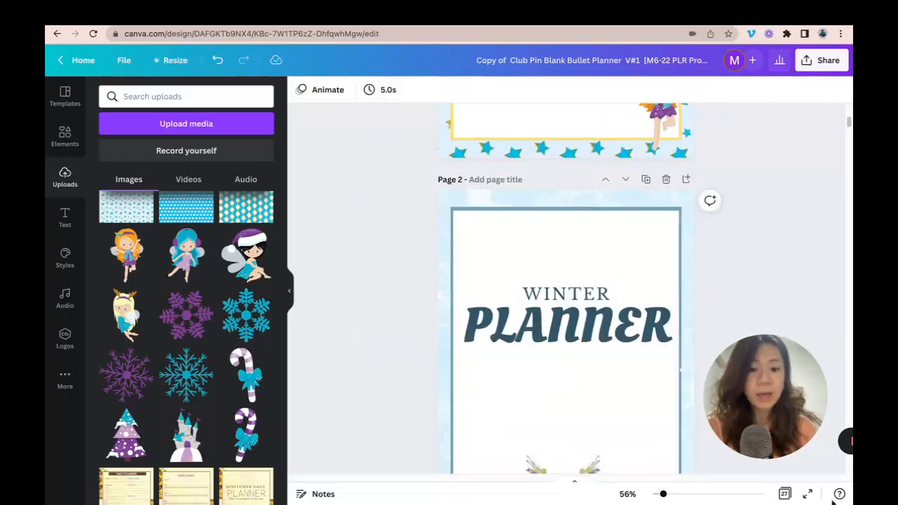
- Move the star-bordered lined page with the fairy to position 2, directly after the first cover
left_click(787, 494)
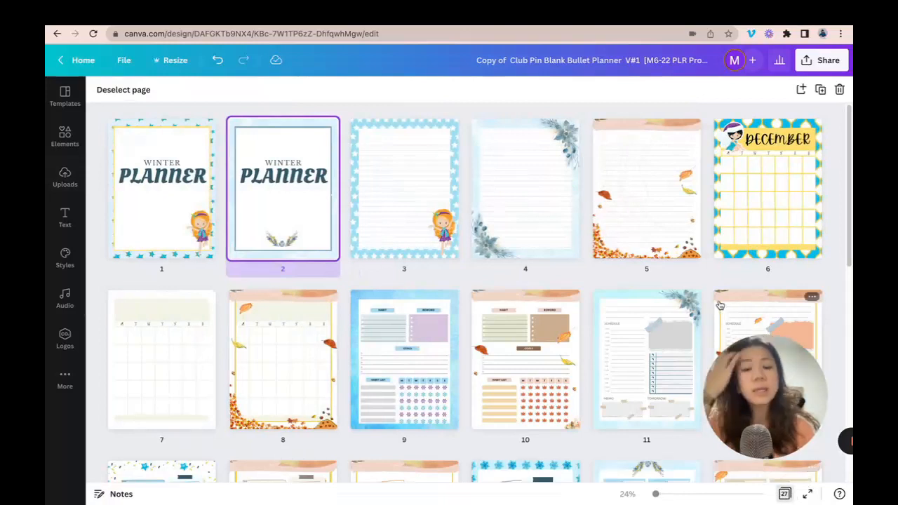
mouse_move(705, 320)
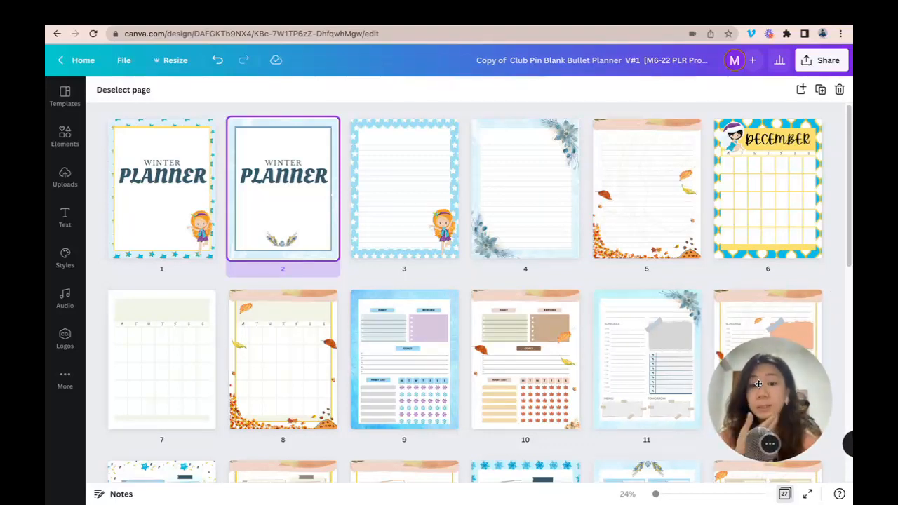
left_click_drag(404, 183, 279, 184)
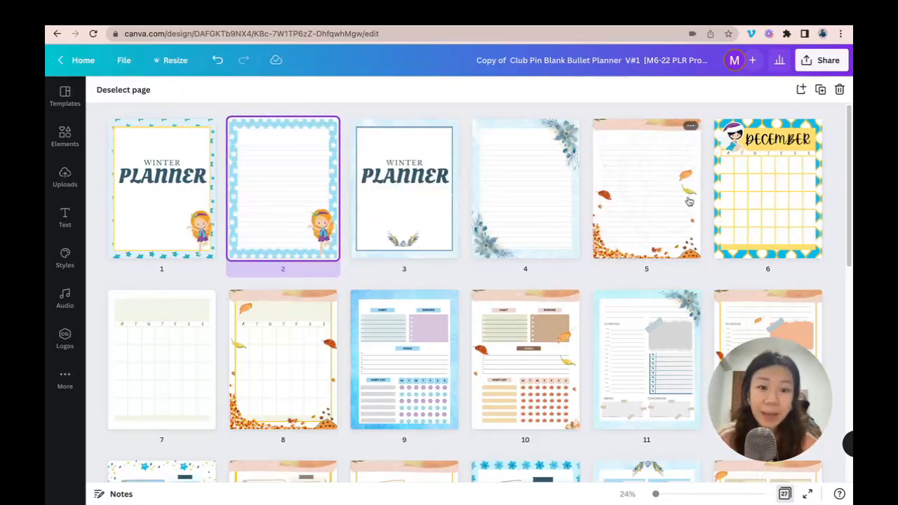
- Delete the fall-themed lined page and the fall-themed calendar page
left_click(655, 162)
key("Delete")
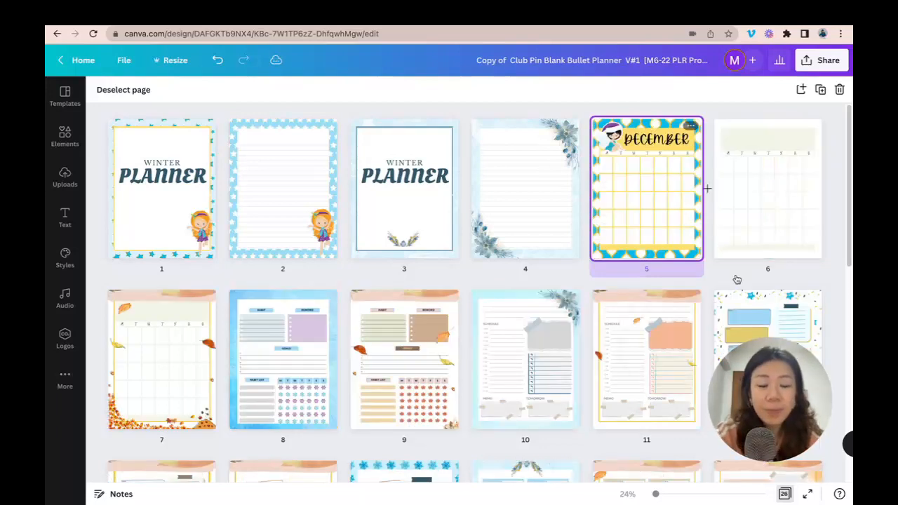
left_click(163, 330)
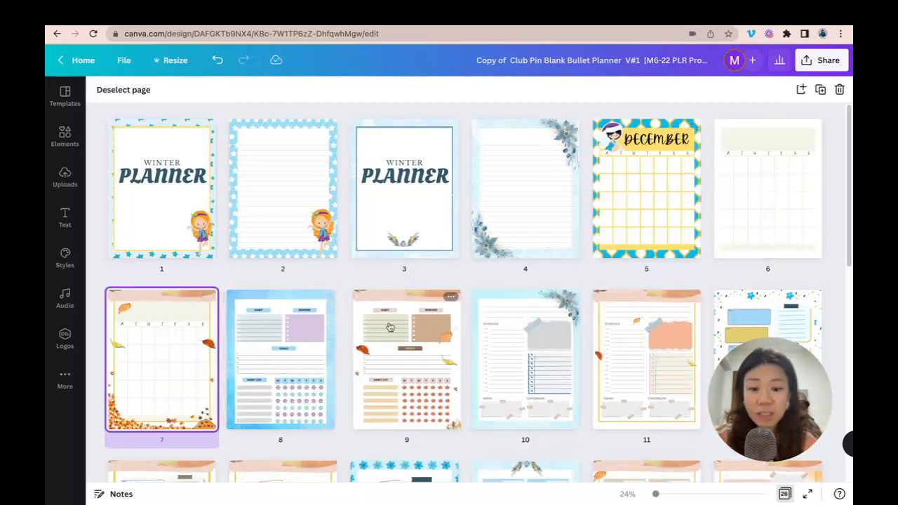
left_click(414, 337, "shift")
left_click(331, 272)
left_click(161, 351)
left_click(840, 89)
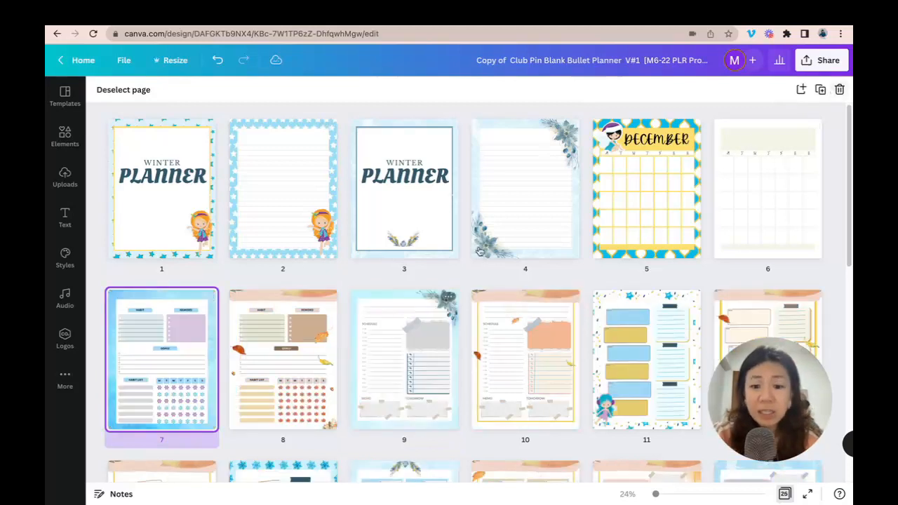
- Delete both habit tracker pages, the blank calendar page without artwork and the fall schedule page
left_click(838, 89)
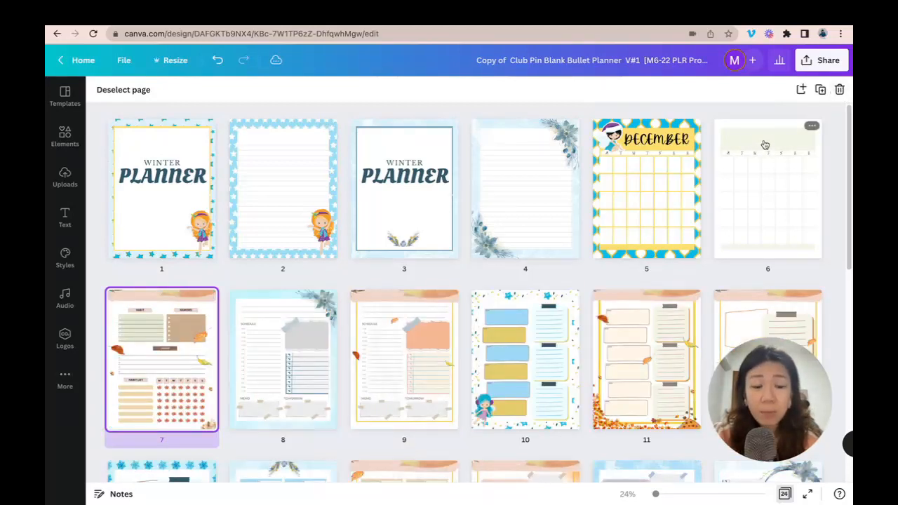
left_click(839, 89)
left_click(281, 351)
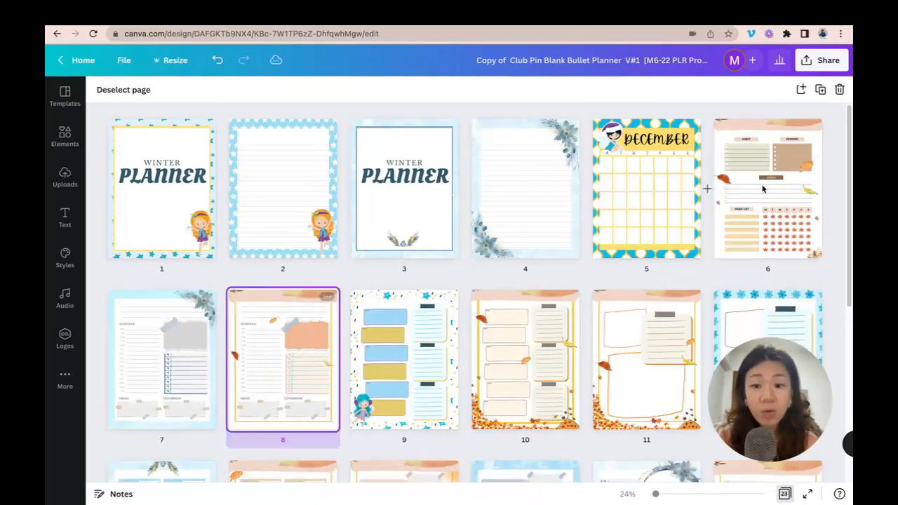
left_click(839, 89)
left_click(771, 140)
left_click(839, 89)
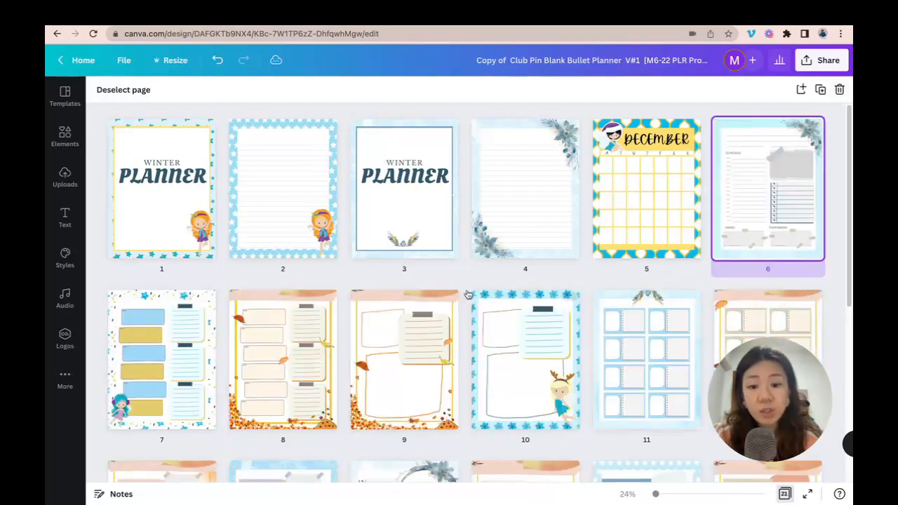
- Delete fall pages 8 and 9, and the fall eight-card page together with the fall taped-notes page beside it
left_click(280, 309)
left_click(386, 311, "shift")
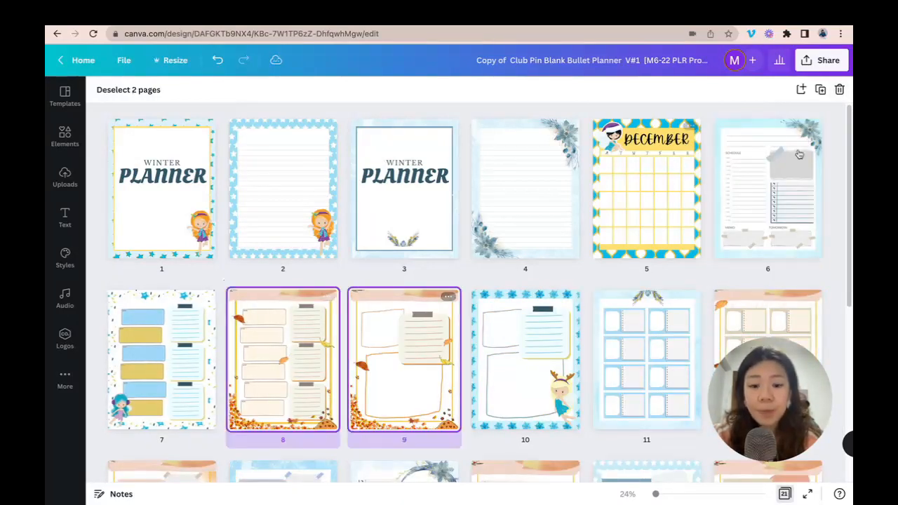
left_click(838, 89)
left_click(558, 337)
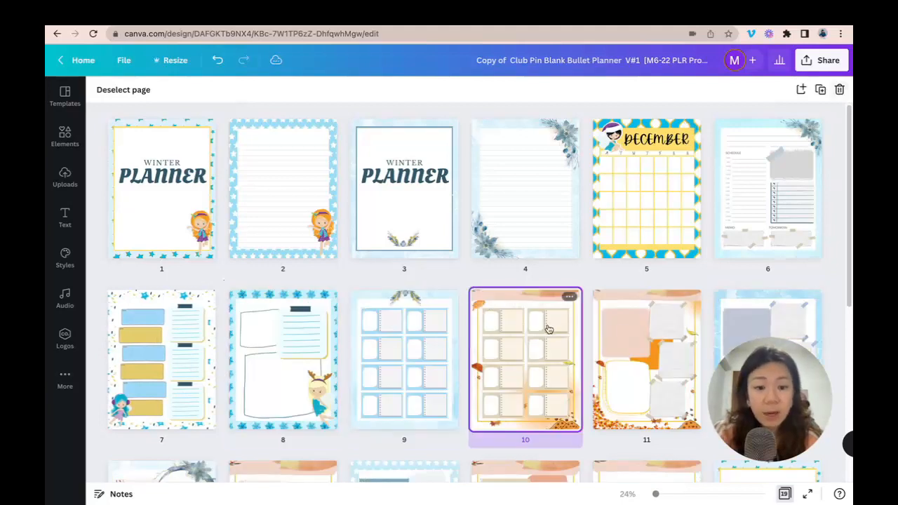
left_click(637, 331, "shift")
left_click(839, 89)
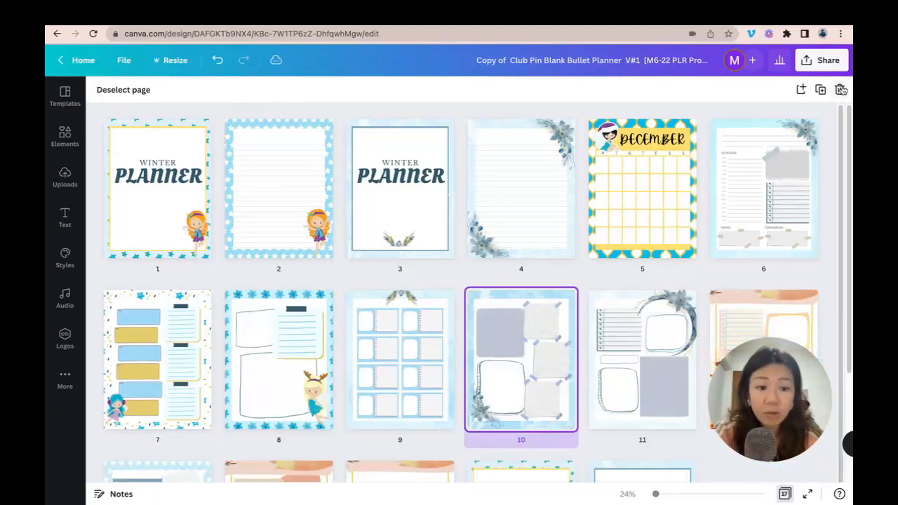
- Delete the three remaining fall pages: the checklist page, the layered-frames page and the blank page with the PLANNER footer
scroll(665, 240, "down", 2)
left_click(783, 223)
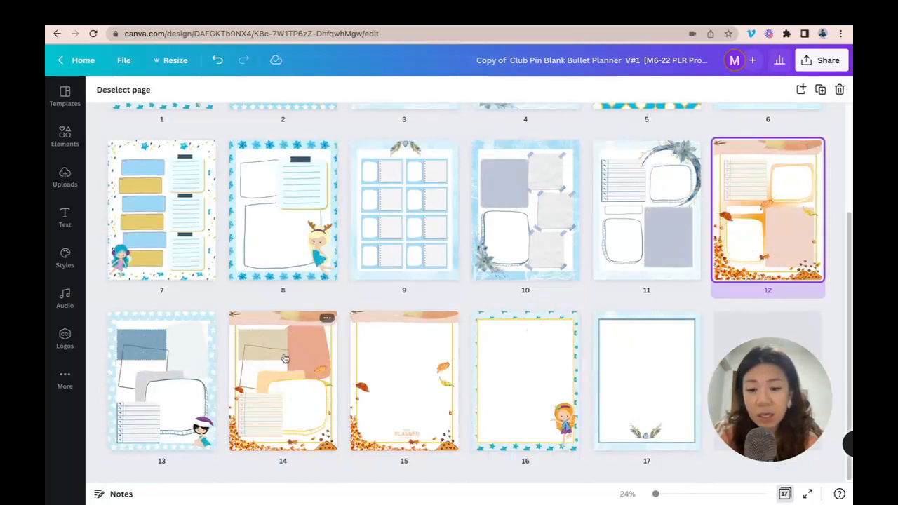
left_click(839, 89)
left_click(284, 361)
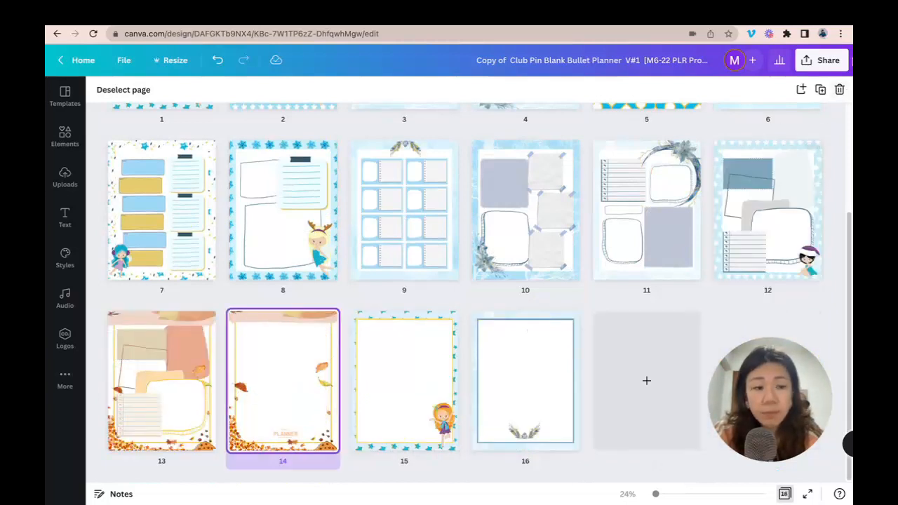
left_click(839, 89)
left_click(172, 361)
key("Delete")
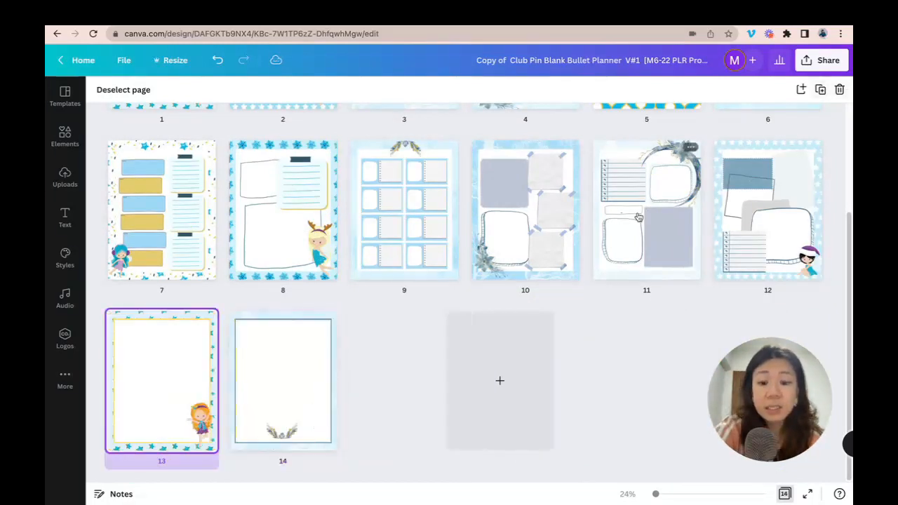
- Move the December calendar, coloured-box list, reindeer-antler fairy page and blank yellow-framed fairy page to positions 3, 4, 5 and 6
scroll(580, 372, "up", 3)
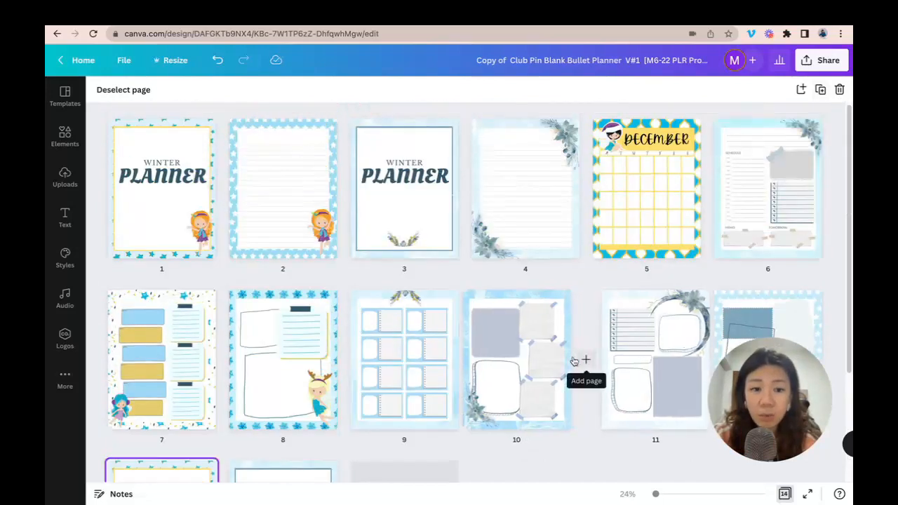
left_click_drag(657, 180, 378, 191)
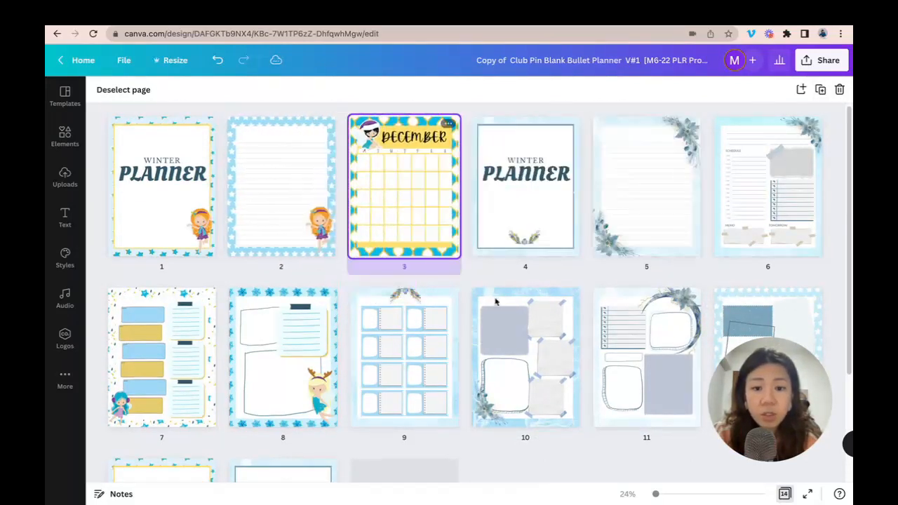
left_click_drag(163, 360, 483, 188)
left_click_drag(283, 358, 589, 196)
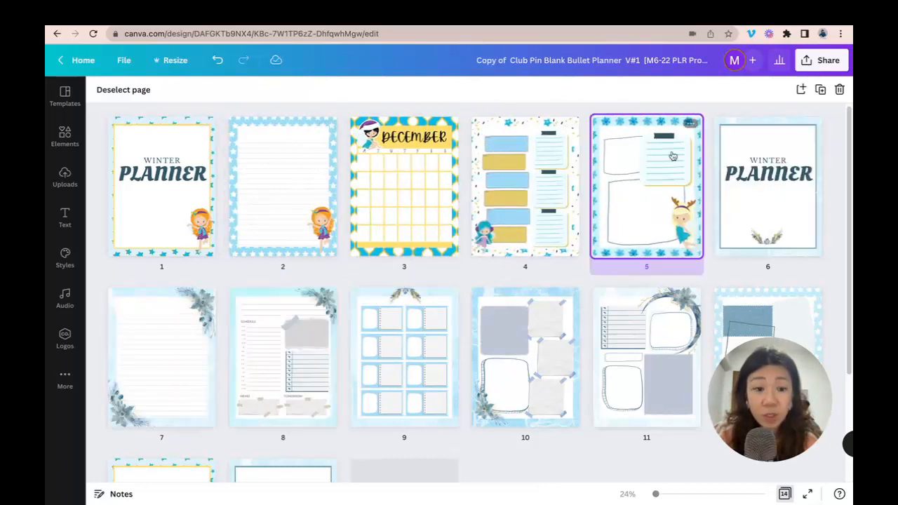
scroll(662, 233, "down", 3)
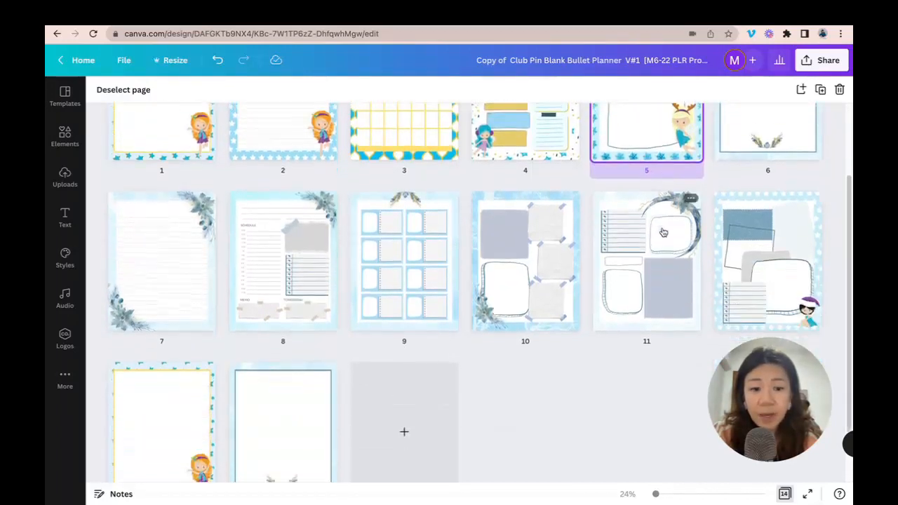
scroll(540, 254, "up", 2)
left_click_drag(175, 456, 729, 143)
scroll(657, 189, "down", 2)
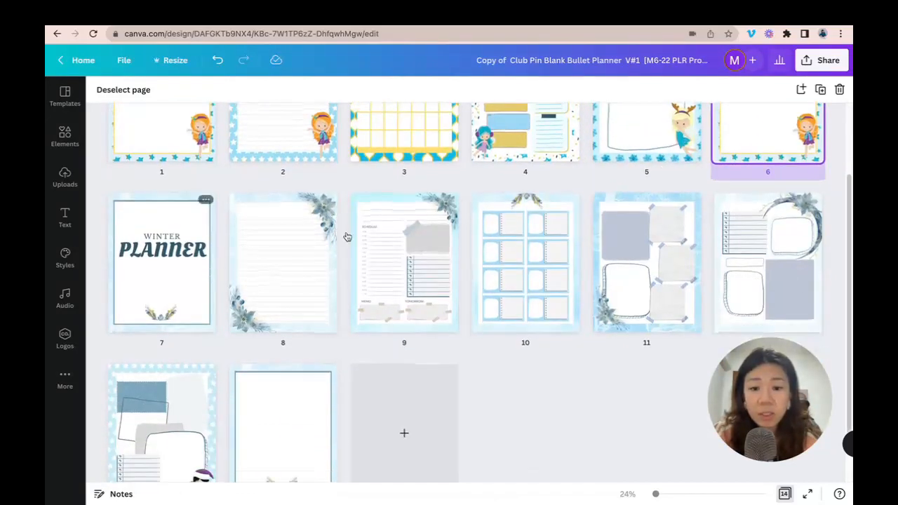
scroll(684, 298, "up", 3)
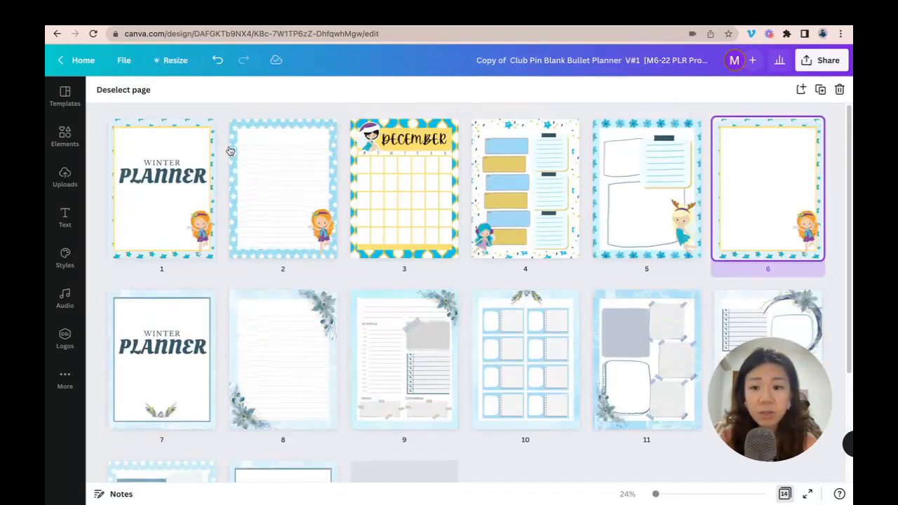
left_click(152, 177)
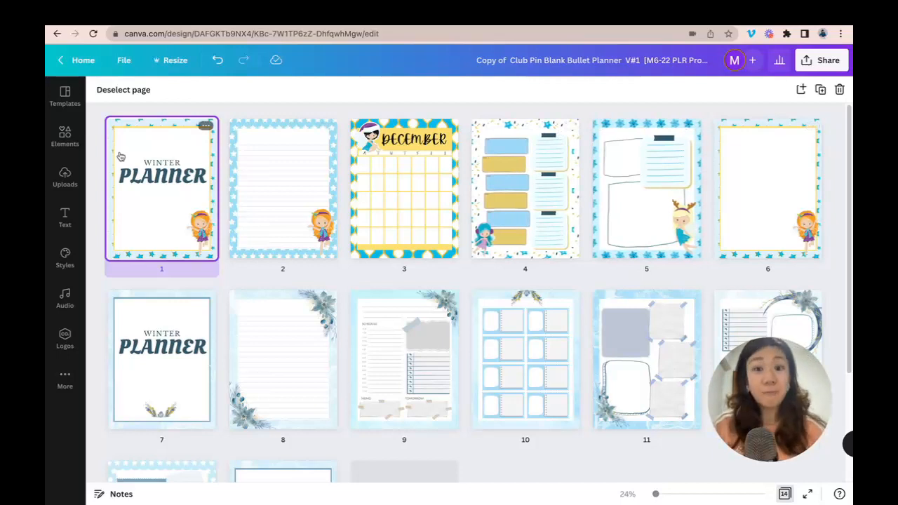
scroll(767, 204, "down", 3)
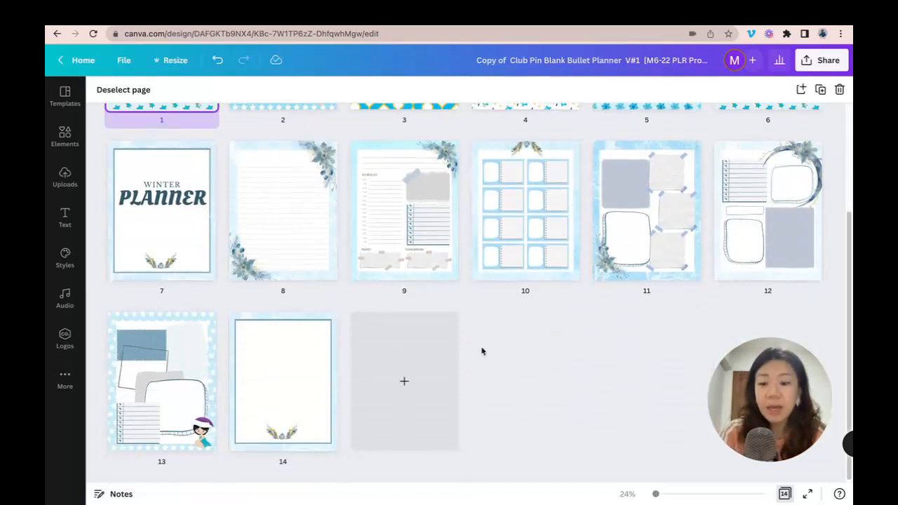
- Move the layered-frames page with the Santa-hat girl to position 6, ahead of the blank yellow-framed page
scroll(362, 341, "up", 1)
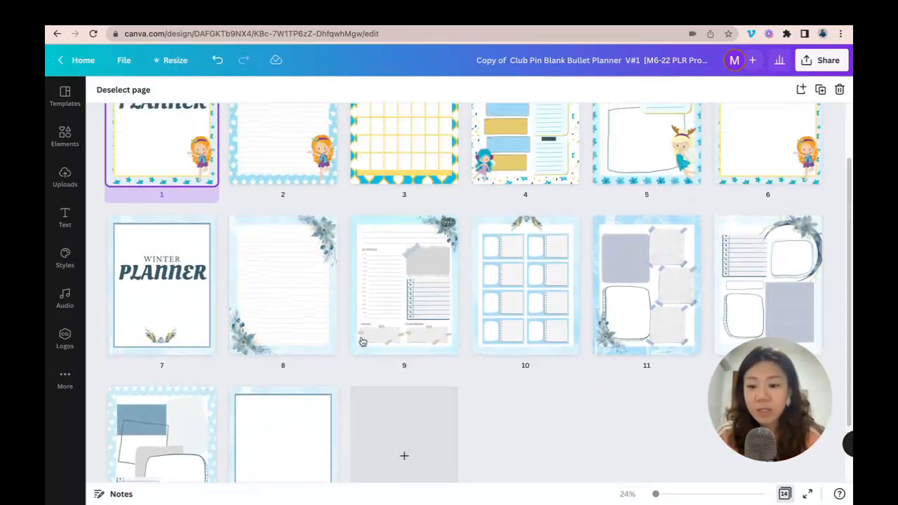
left_click_drag(148, 425, 718, 109)
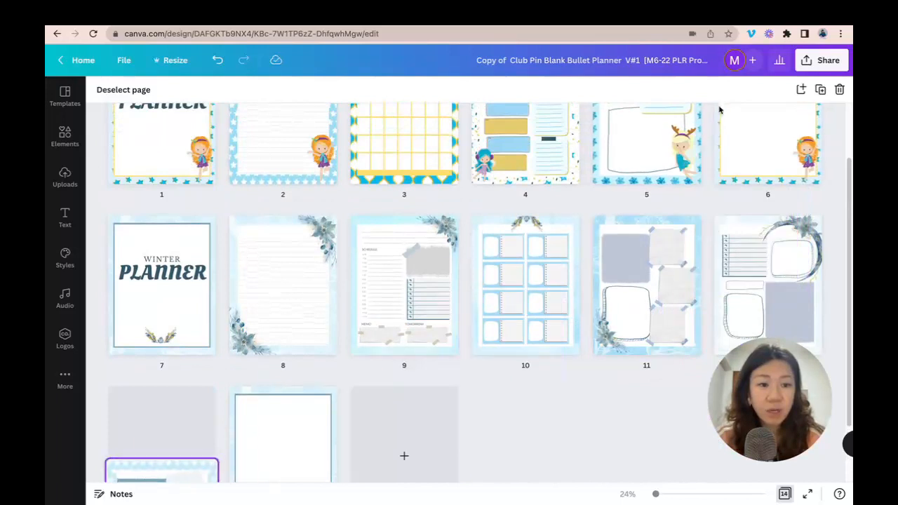
scroll(354, 299, "up", 2)
left_click_drag(146, 465, 694, 148)
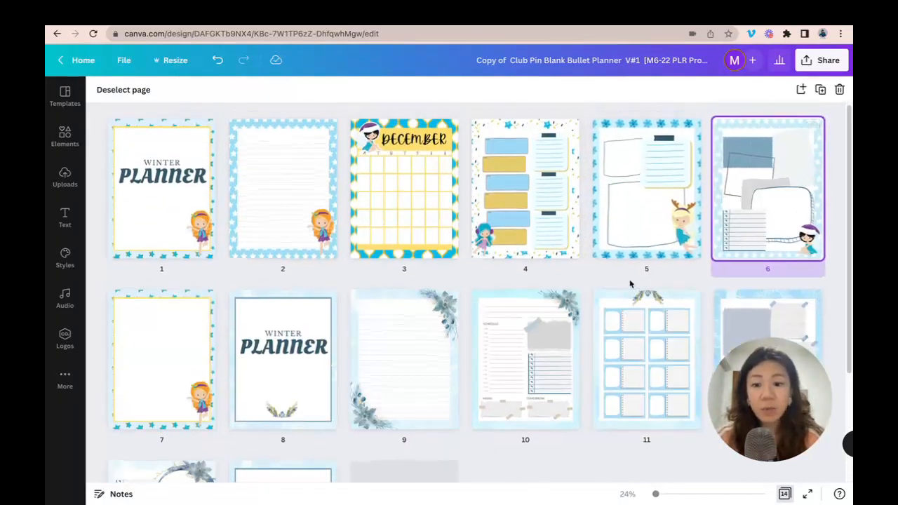
scroll(630, 283, "down", 1)
scroll(630, 281, "down", 1)
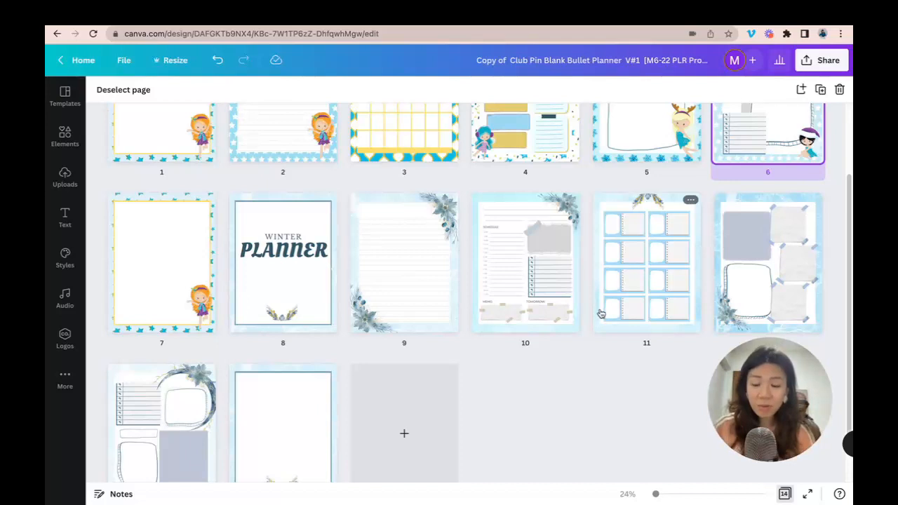
left_click(621, 402)
scroll(621, 400, "up", 2)
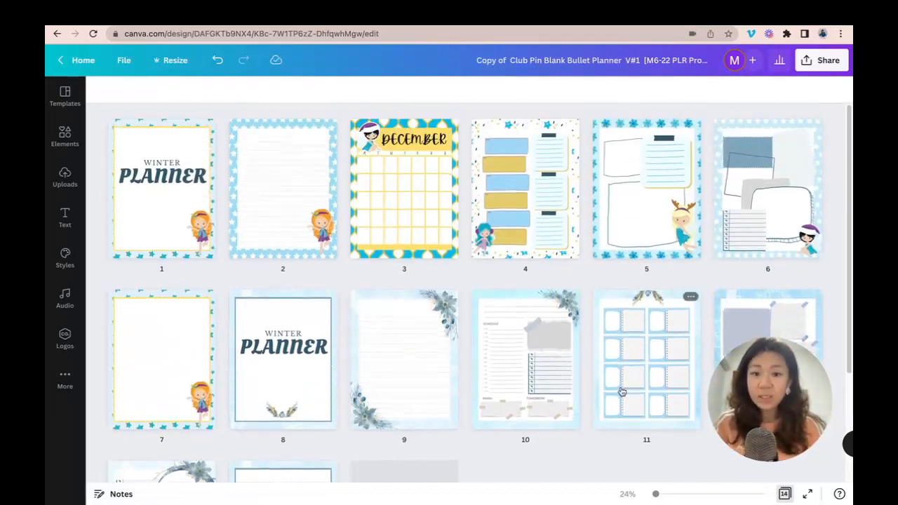
left_click(150, 227)
left_click_drag(150, 226, 162, 344)
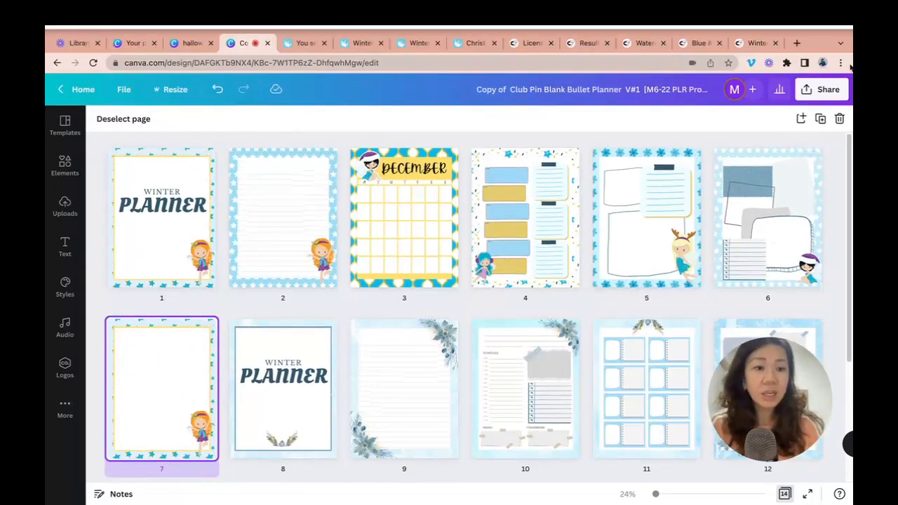
left_click(820, 60)
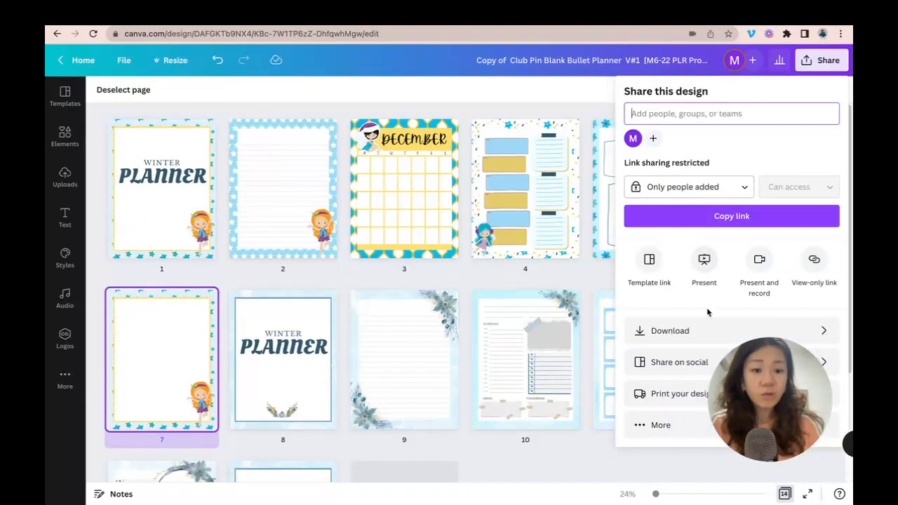
left_click(726, 324)
left_click(733, 138)
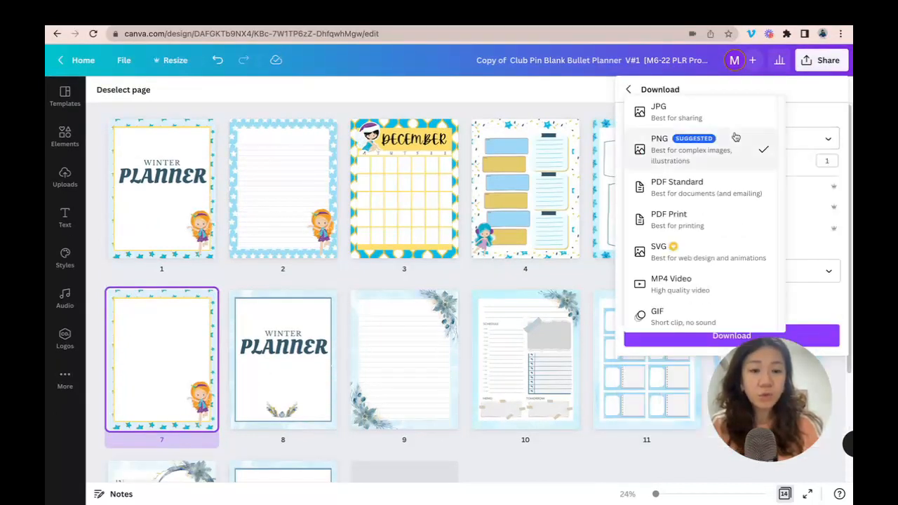
left_click(721, 187)
left_click(736, 272)
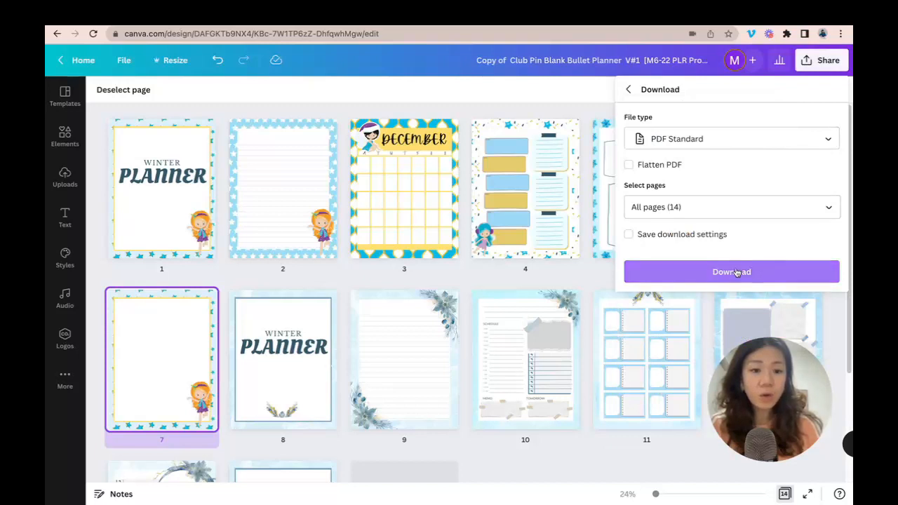
left_click(714, 207)
scroll(753, 254, "down", 1)
scroll(753, 254, "up", 1)
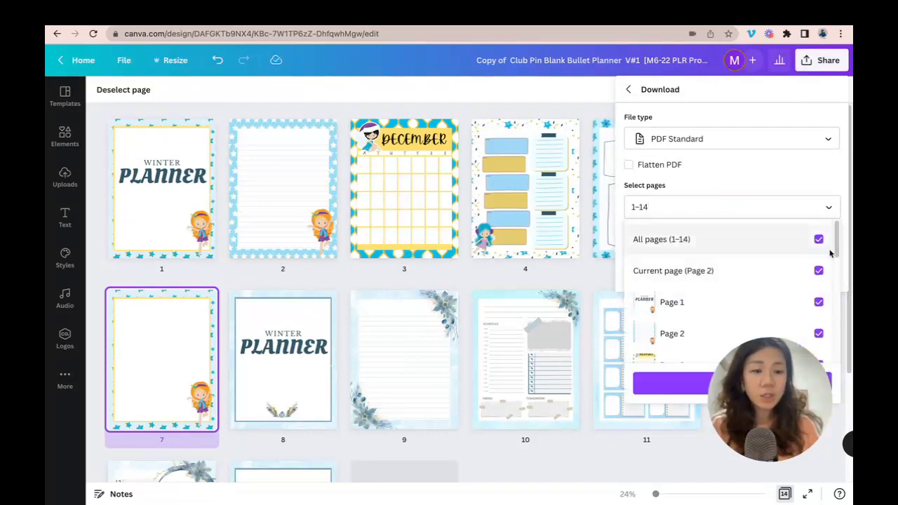
left_click(818, 239)
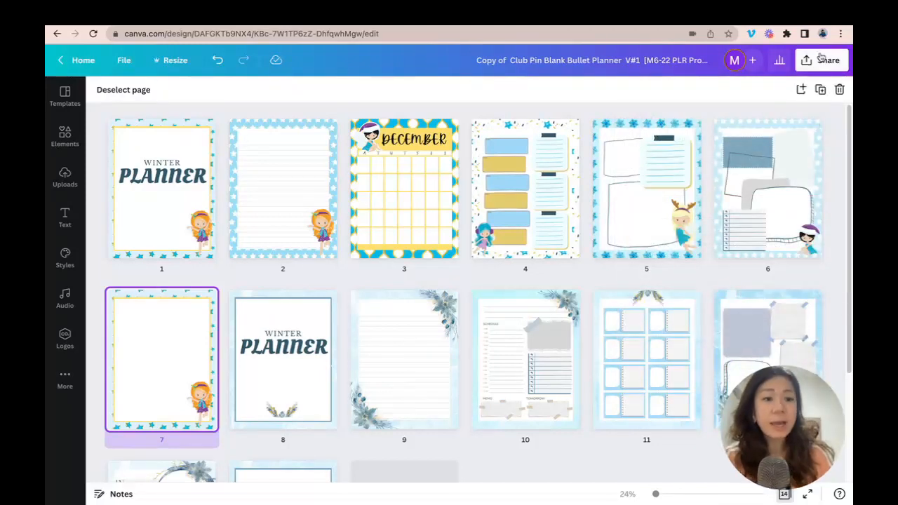
- Set up a design download as PDF Standard and clear the selection of all 14 pages
left_click(821, 60)
left_click(771, 331)
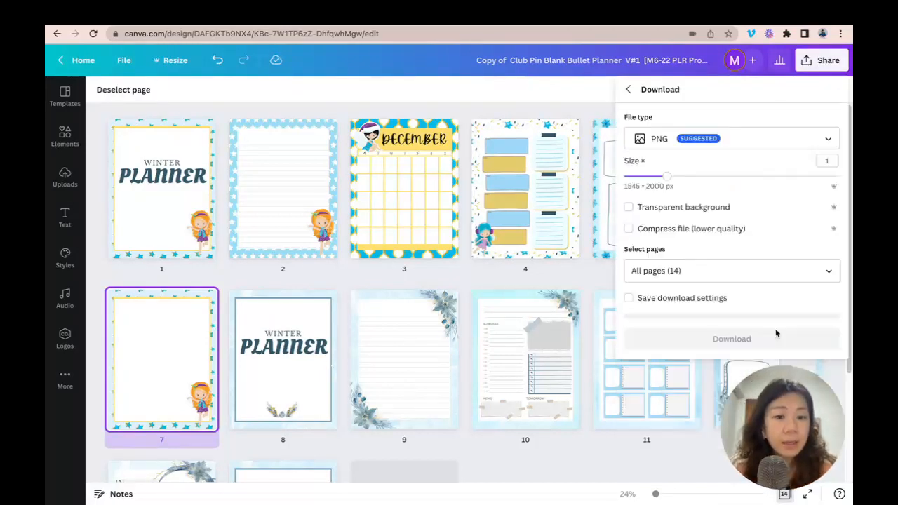
left_click(700, 140)
left_click(697, 185)
left_click(711, 205)
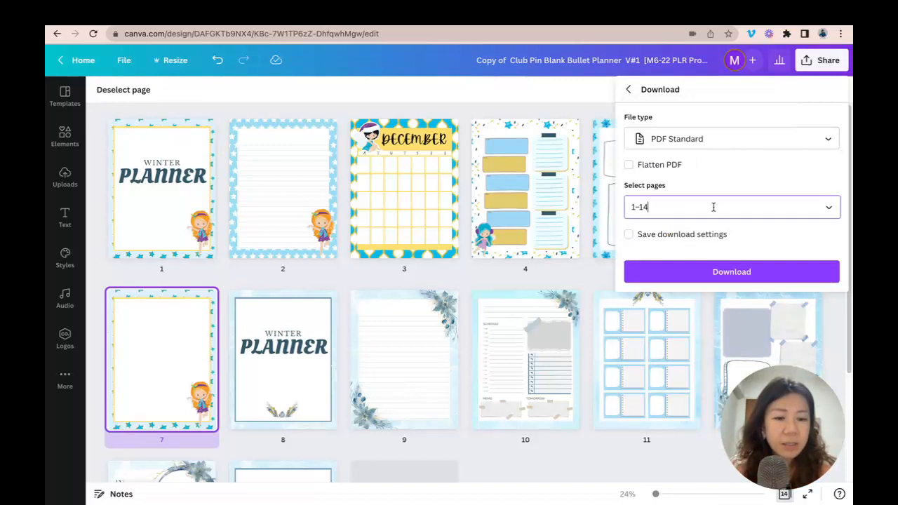
left_click(817, 239)
scroll(800, 275, "down", 1)
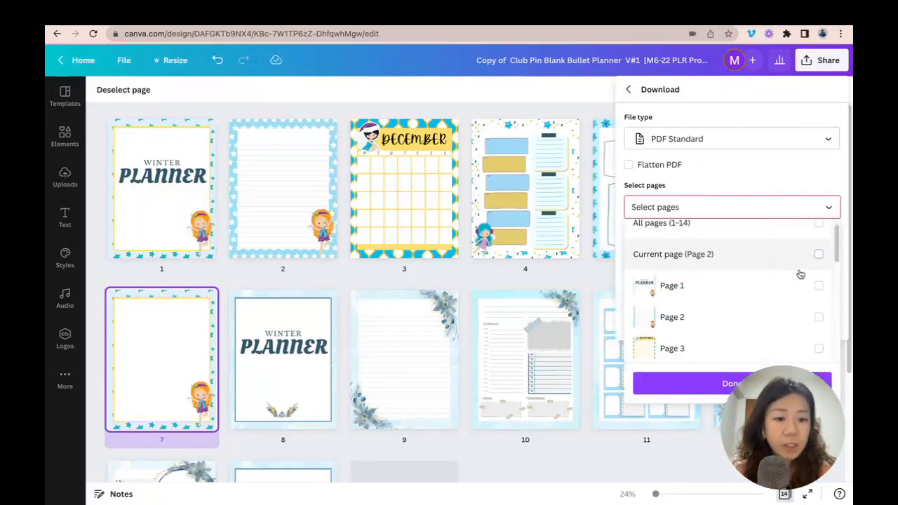
- Select pages 1 to 7, the fairy-themed set, and download them as a PDF
left_click(799, 281)
left_click(795, 314)
scroll(793, 298, "down", 1)
left_click(792, 296)
left_click(788, 323)
scroll(784, 298, "down", 2)
left_click(780, 261)
left_click(779, 282)
left_click(779, 311)
left_click(723, 382)
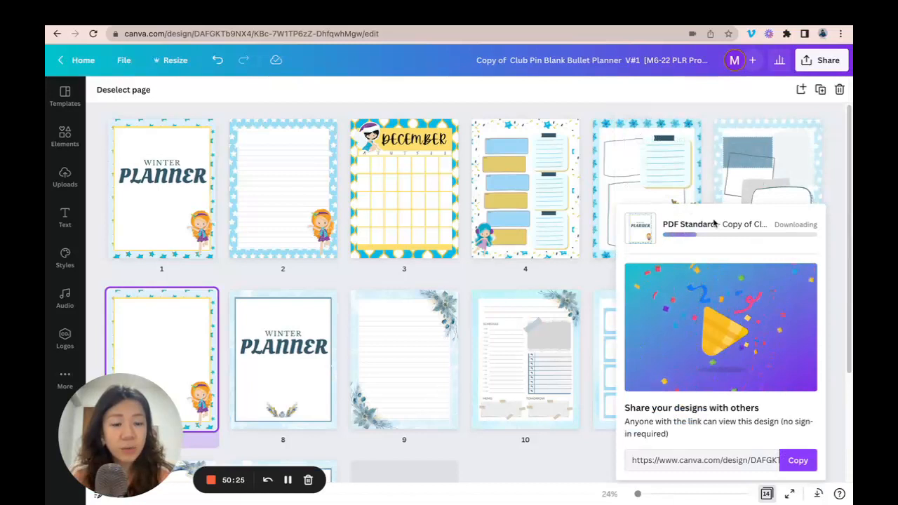
- Set up a second download in PDF Standard format with every page deselected
scroll(403, 233, "down", 2)
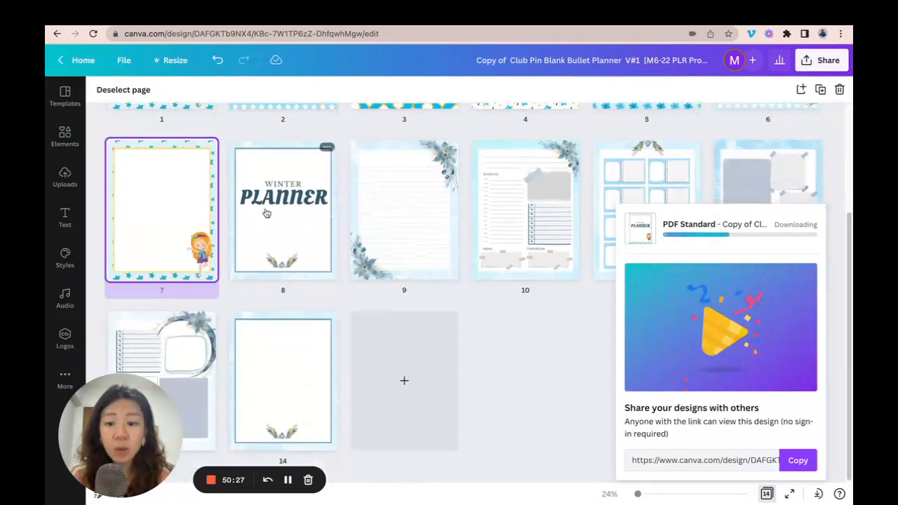
left_click(821, 60)
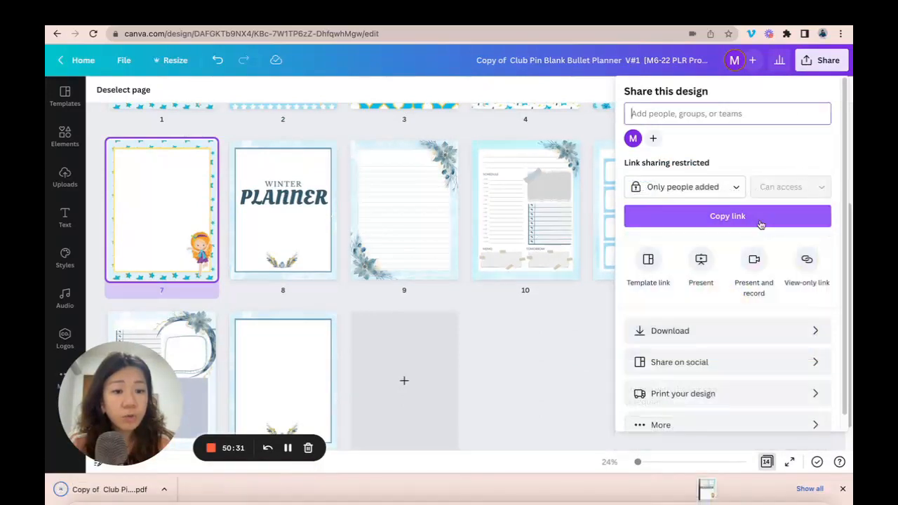
left_click(732, 327)
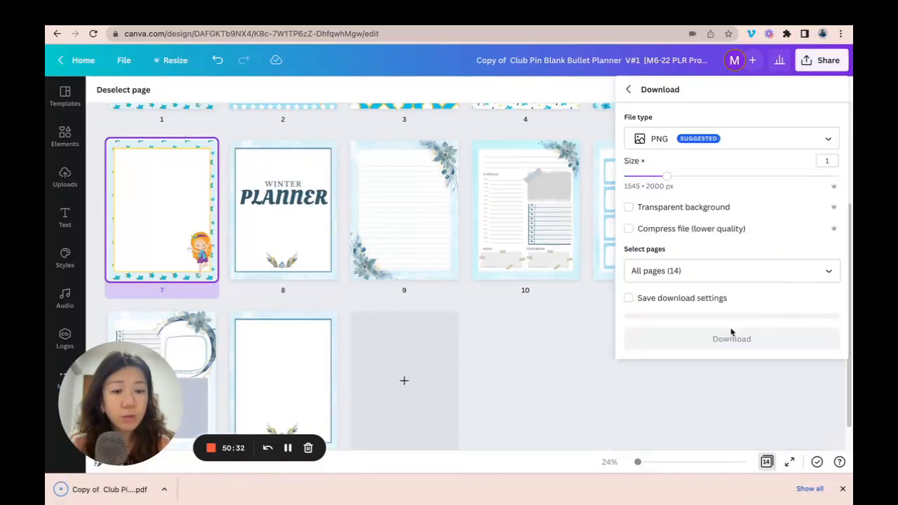
left_click(740, 143)
left_click(692, 184)
left_click(748, 209)
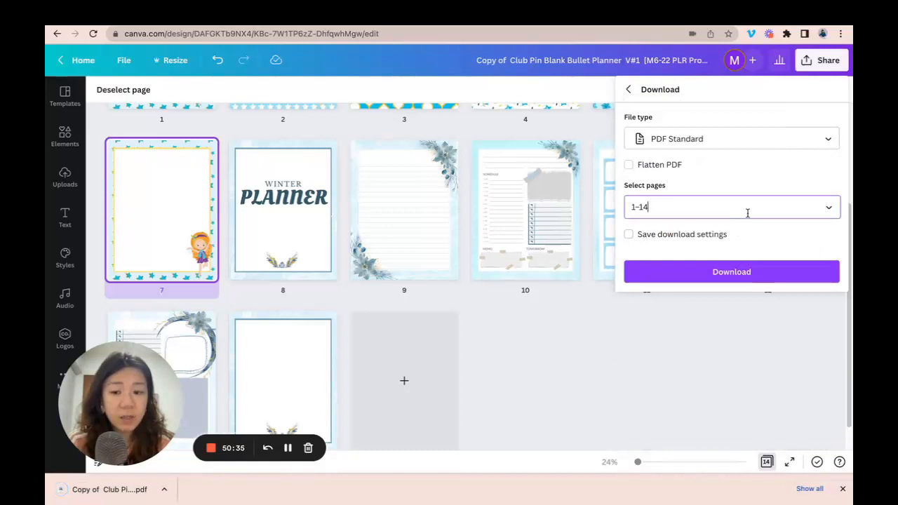
left_click(818, 240)
- Select pages 8 to 14, the floral winter set, and download them as a separate PDF
scroll(760, 292, "down", 3)
scroll(762, 289, "down", 2)
left_click(760, 280)
left_click(759, 304)
left_click(766, 327)
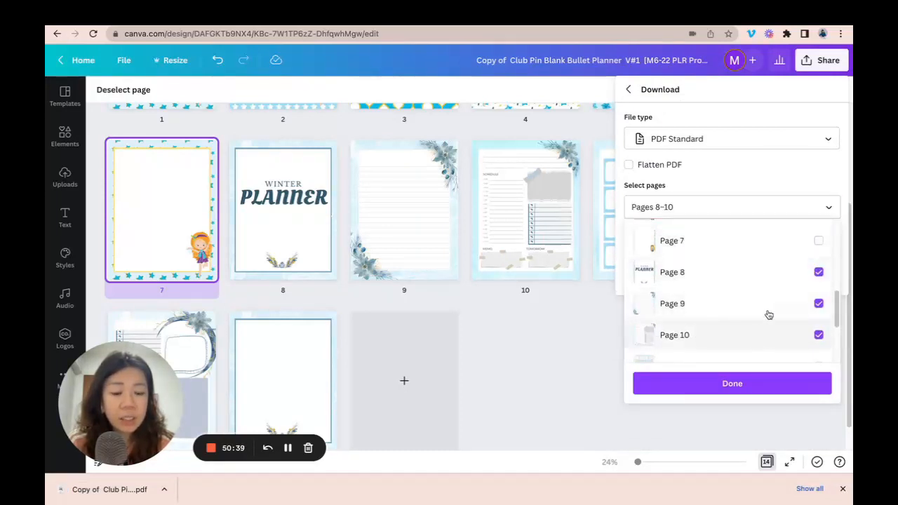
scroll(762, 274, "down", 3)
left_click(762, 261)
left_click(758, 288)
left_click(761, 314)
left_click(762, 346)
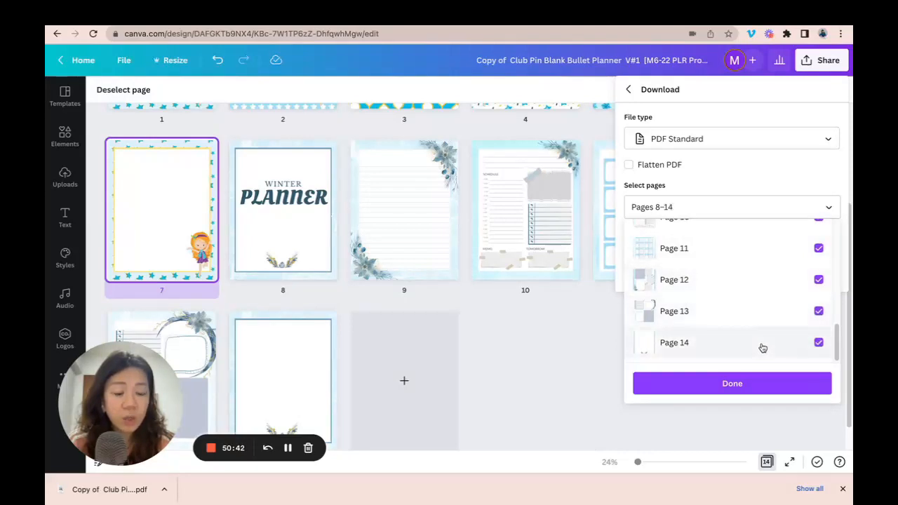
left_click(754, 390)
left_click(521, 311)
- Open the downloaded fairy-themed planner PDF, reduce its zoom to 50%, and look through its pages
scroll(521, 311, "down", 1)
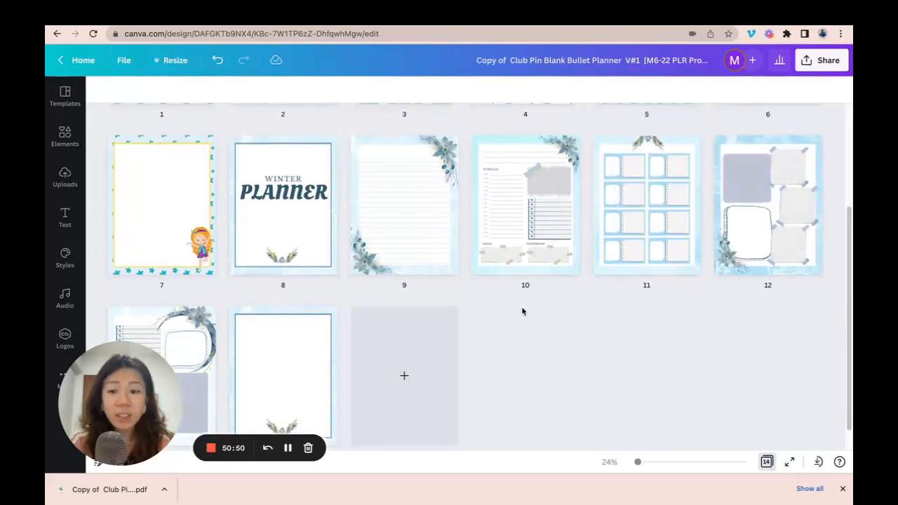
scroll(522, 312, "up", 3)
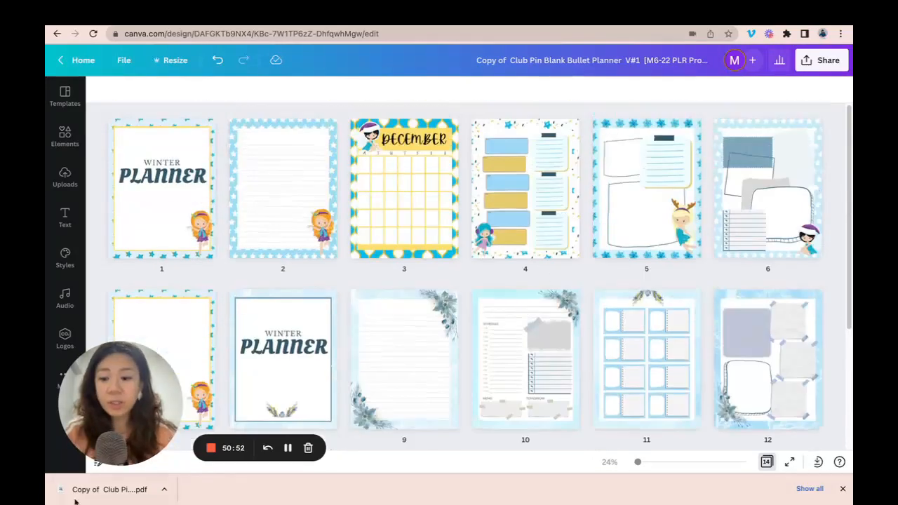
left_click(97, 489)
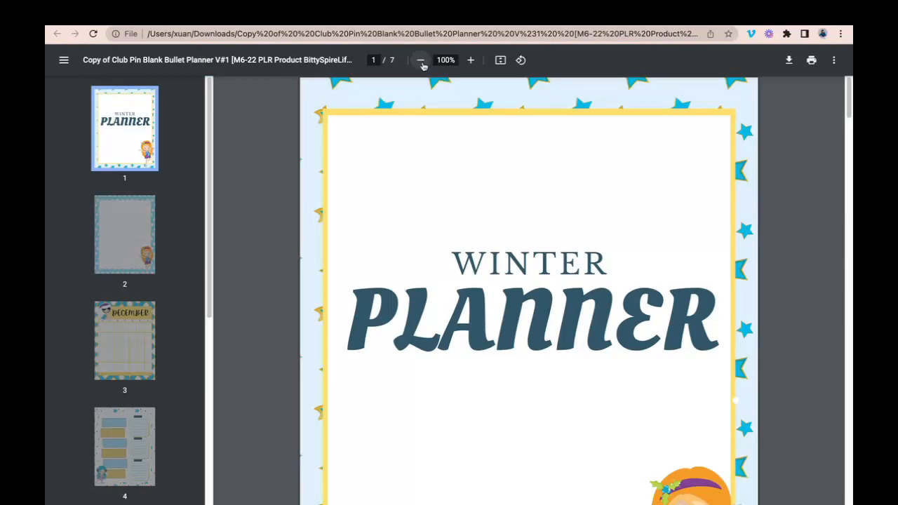
left_click(421, 60)
left_click(421, 61)
left_click(421, 60)
left_click(420, 61)
left_click(420, 61)
scroll(687, 277, "down", 10)
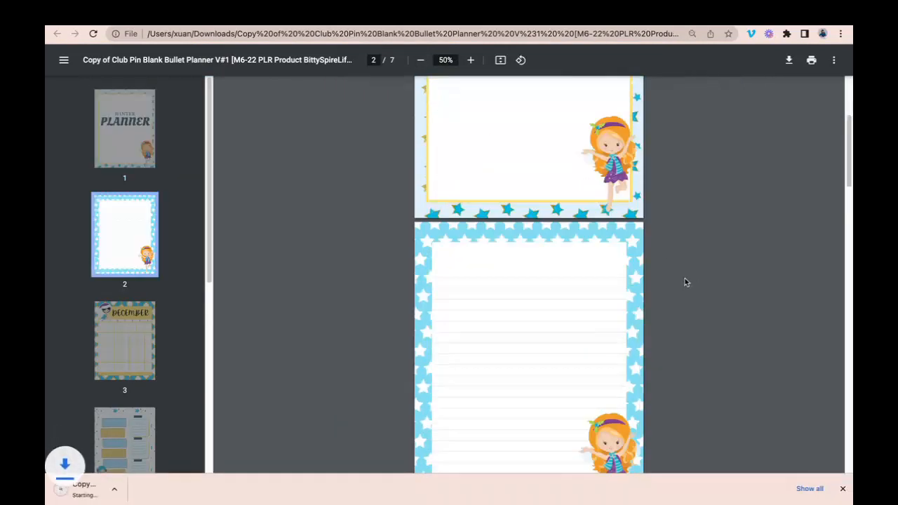
scroll(686, 277, "down", 8)
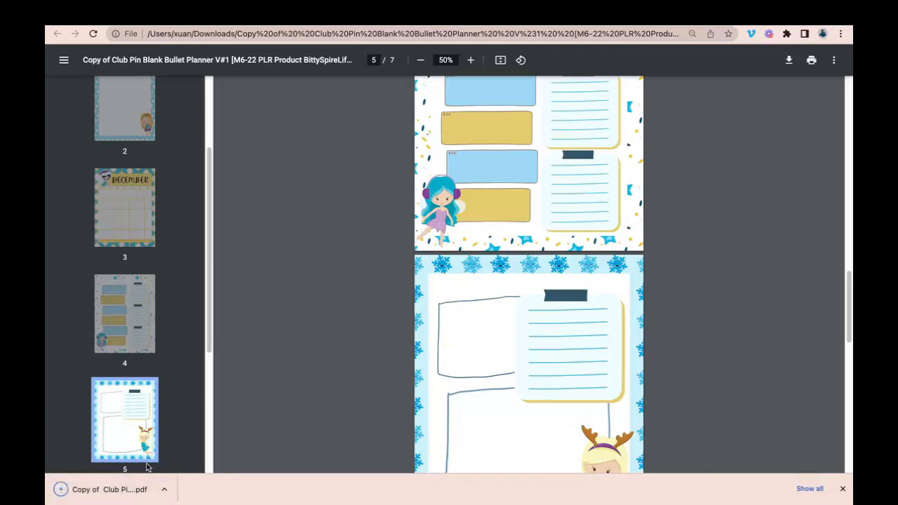
scroll(743, 317, "down", 5)
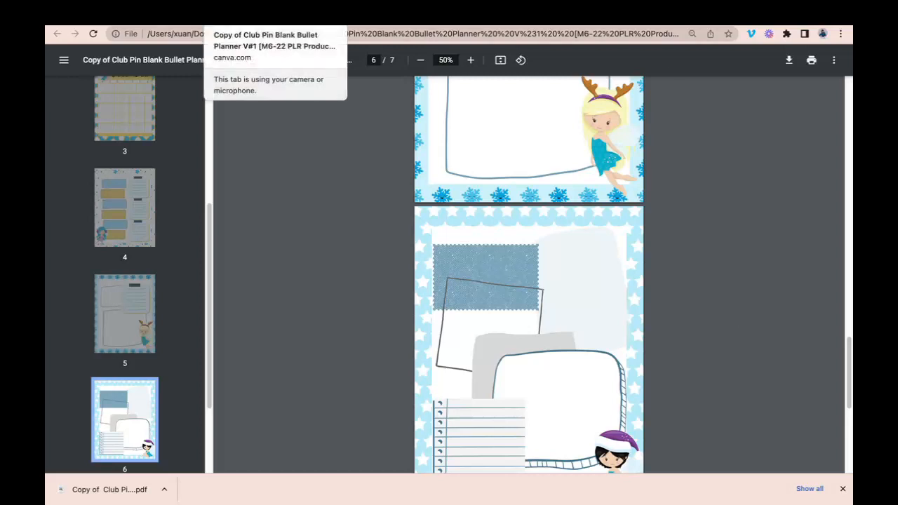
- Look through the downloaded floral planner PDF at a reduced zoom, and return to the planner design in Canva
left_click(228, 26)
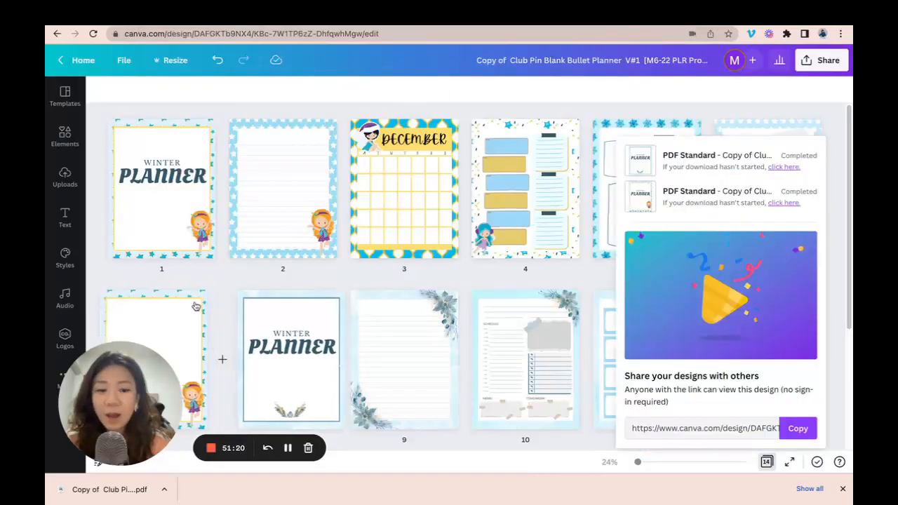
mouse_move(635, 173)
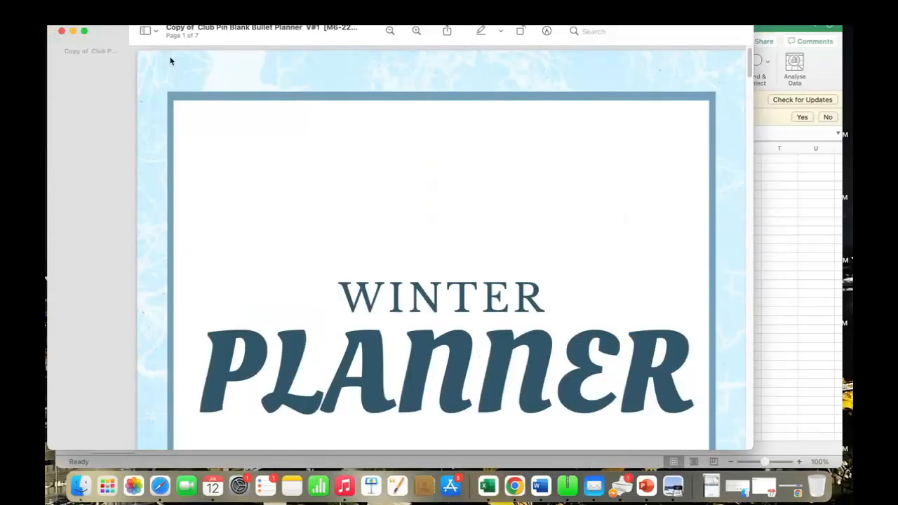
left_click(390, 31)
left_click(390, 30)
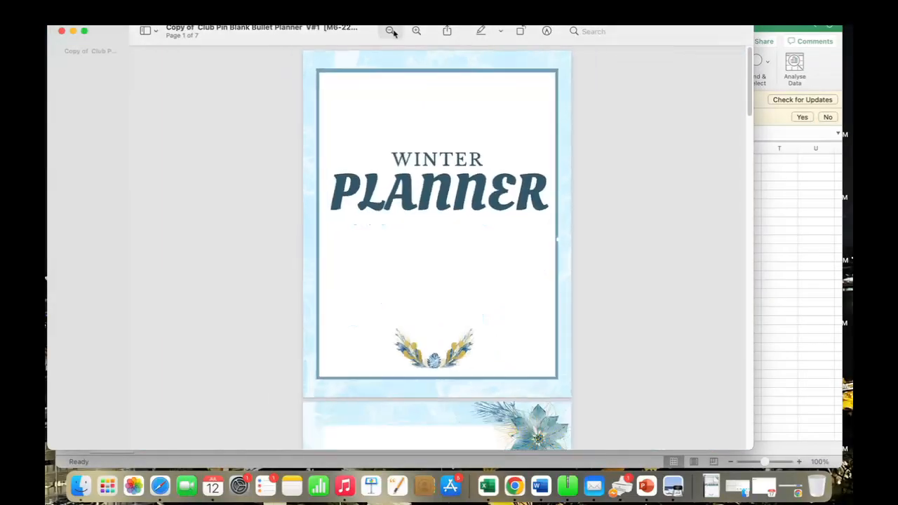
scroll(666, 251, "down", 5)
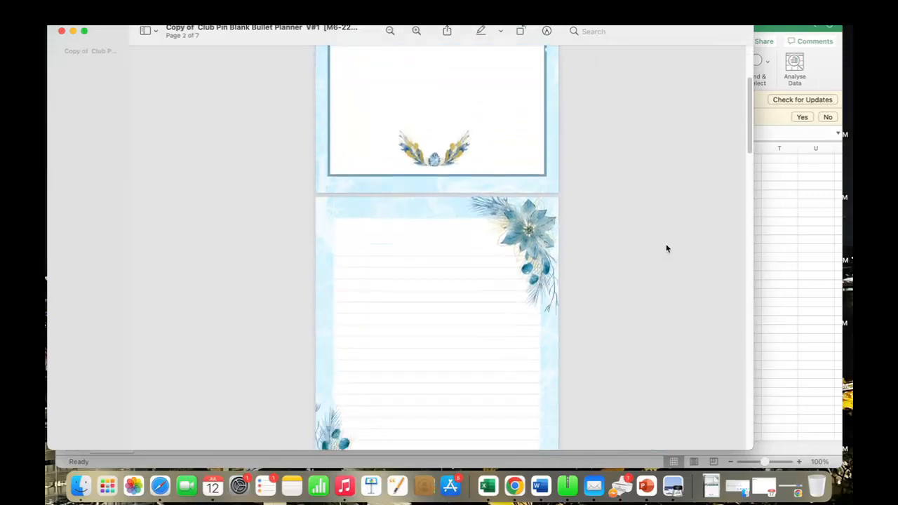
scroll(660, 249, "down", 6)
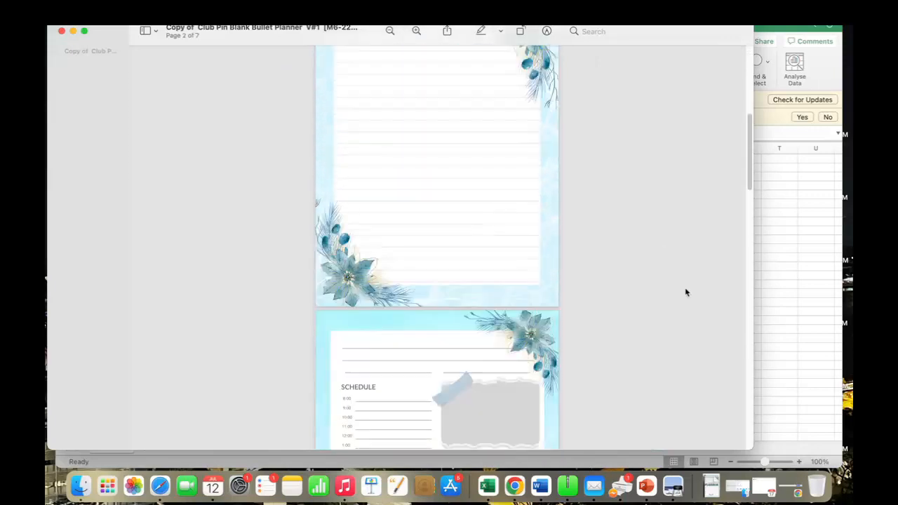
scroll(685, 293, "down", 6)
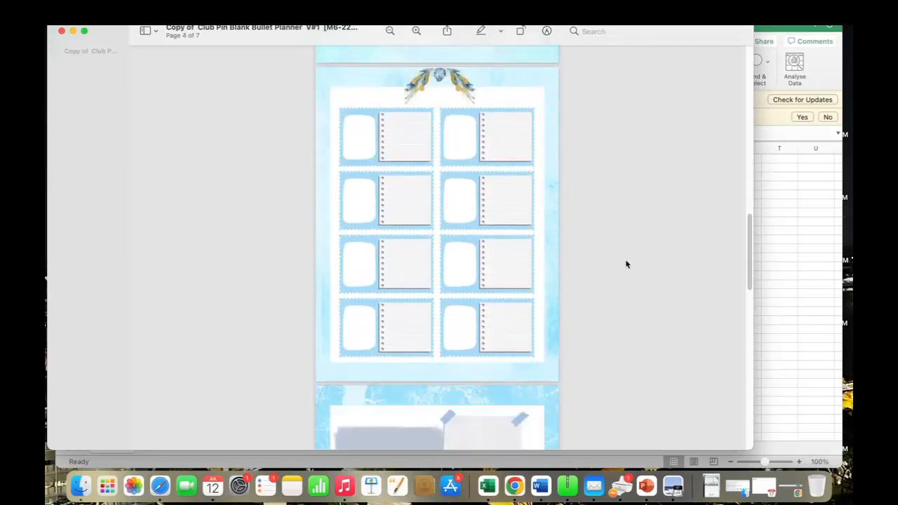
left_click(515, 487)
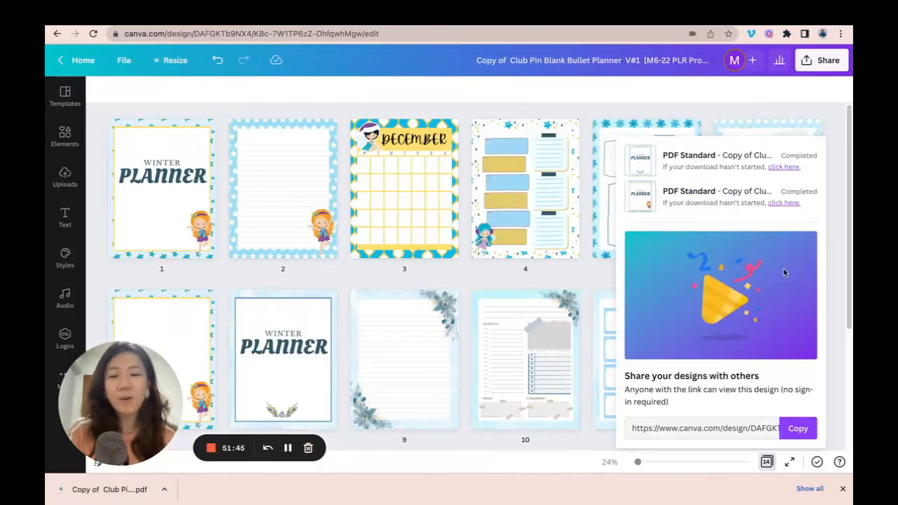
left_click(839, 279)
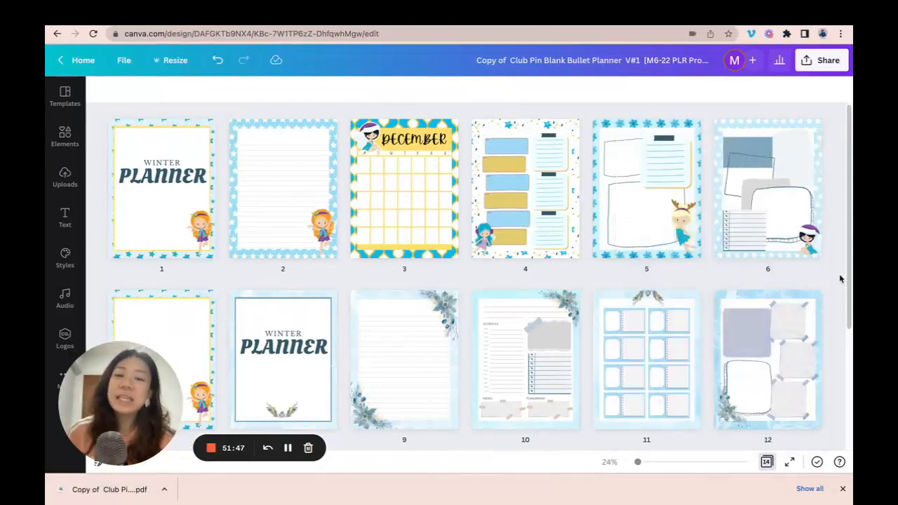